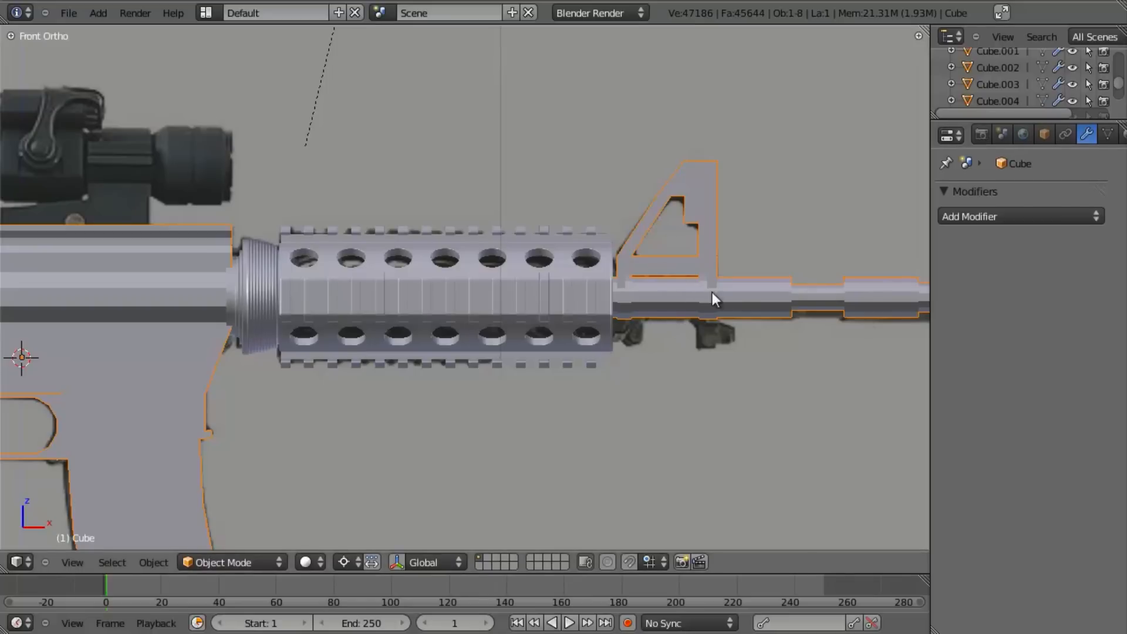
Separate the front sight and its two barrel clamps from the rifle mesh into an object of their own.
mouse_move(719, 298)
shift+middle_down()
mouse_move(530, 297)
mouse_move(510, 330)
shift+middle_up()
key(z)
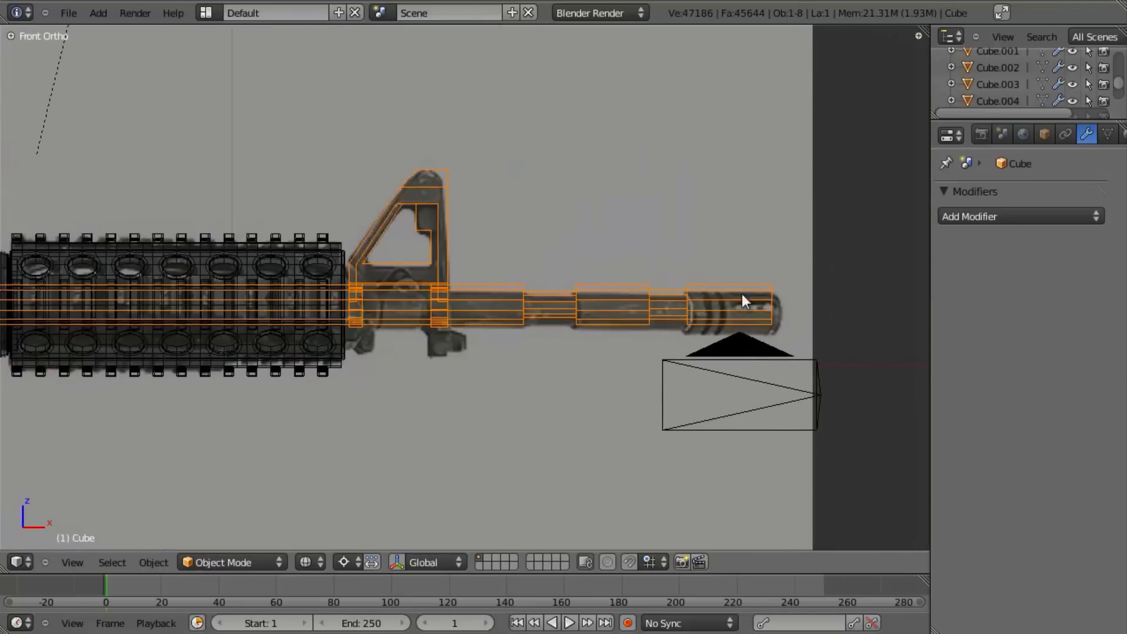
shift+middle_drag(485, 313, 530, 305)
key(z)
scroll(530, 304, up, 2)
shift+middle_drag(490, 258, 495, 269)
key(z)
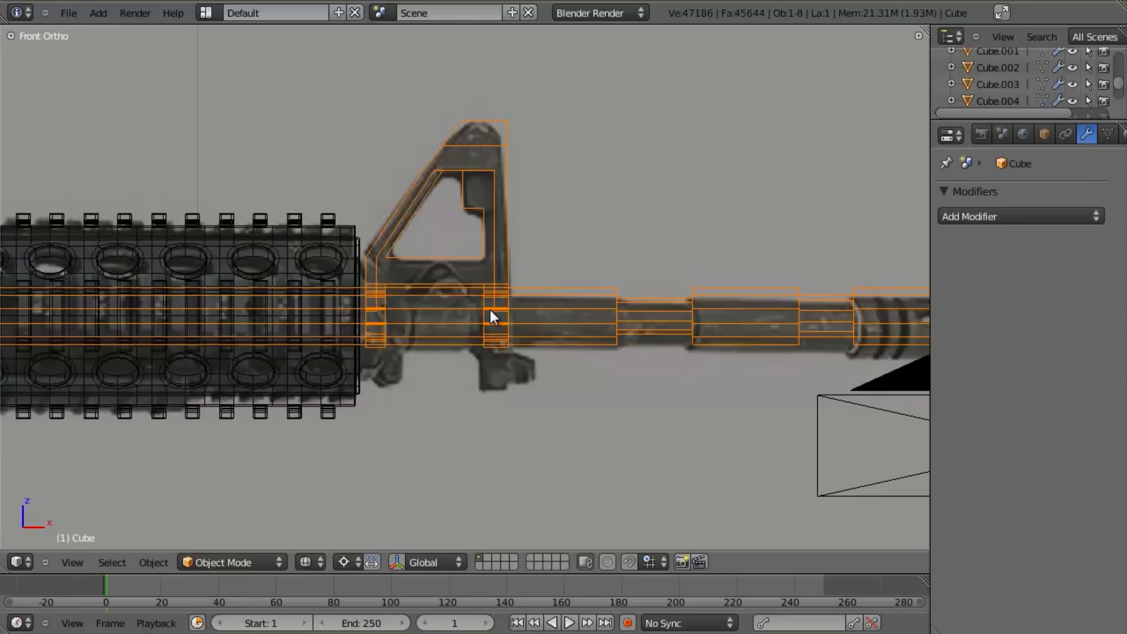
key(Tab)
scroll(510, 282, down, 6)
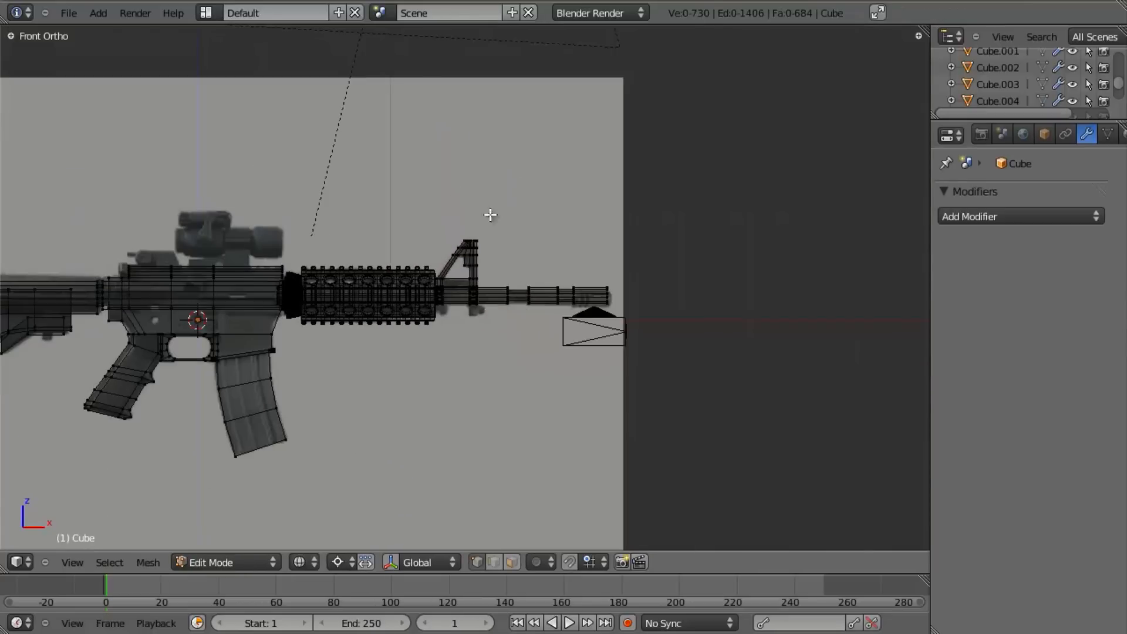
scroll(464, 281, up, 4)
key(l)
scroll(478, 267, up, 3)
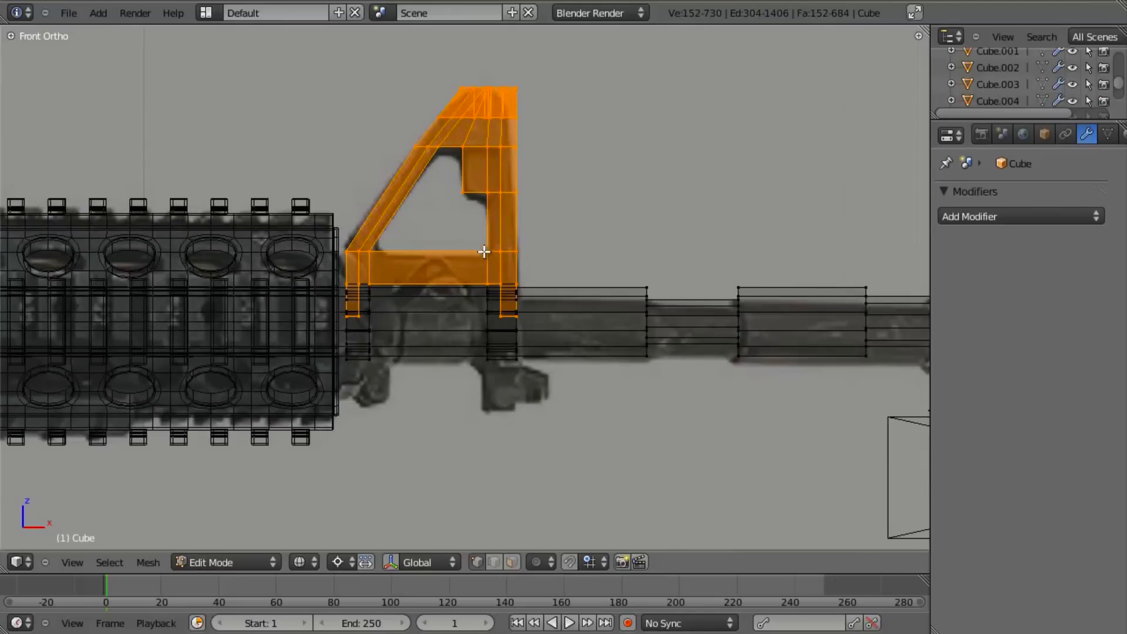
key(l)
key(l)
key(p)
click(372, 315)
scroll(428, 307, down, 4)
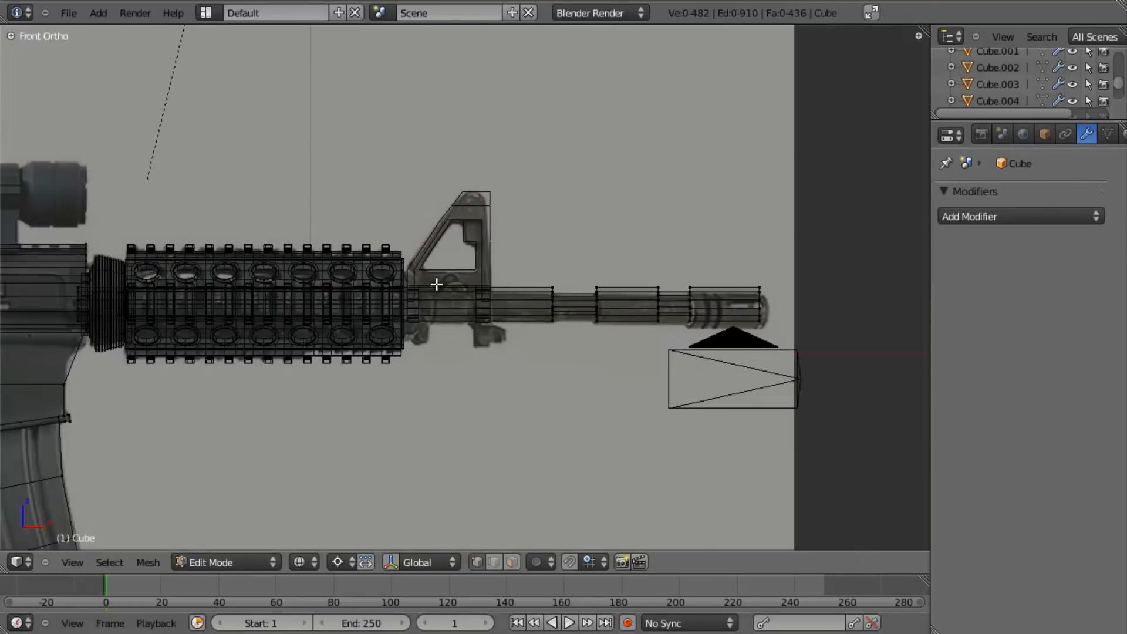
Return to Object Mode in solid shading and rename the separated front sight object m4_ironsights.
key(z)
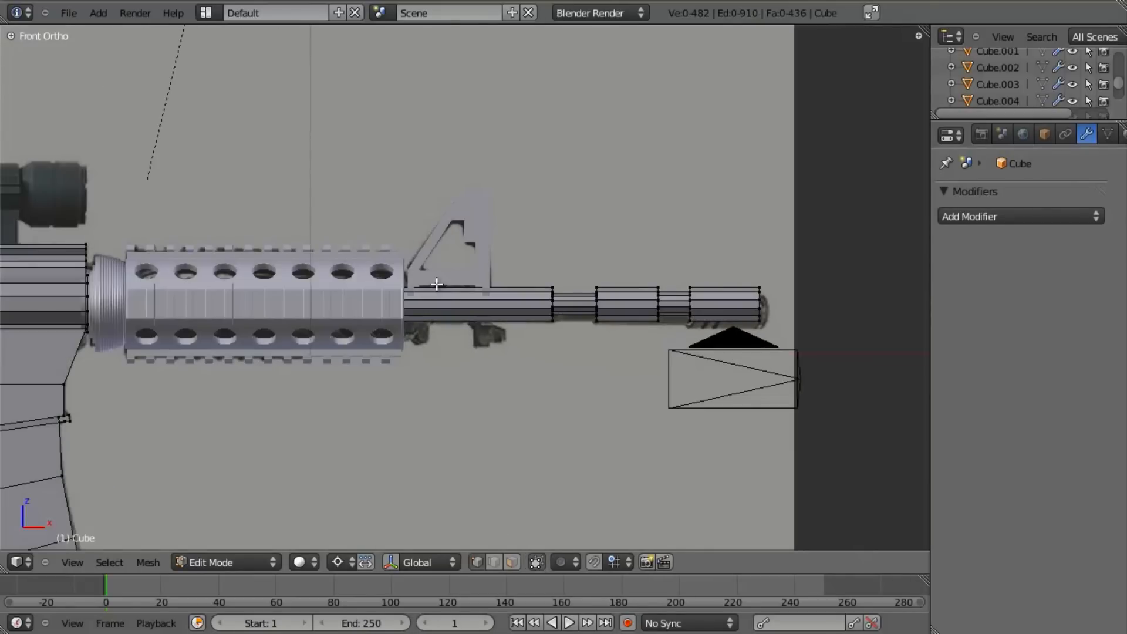
key(Tab)
right_click(463, 215)
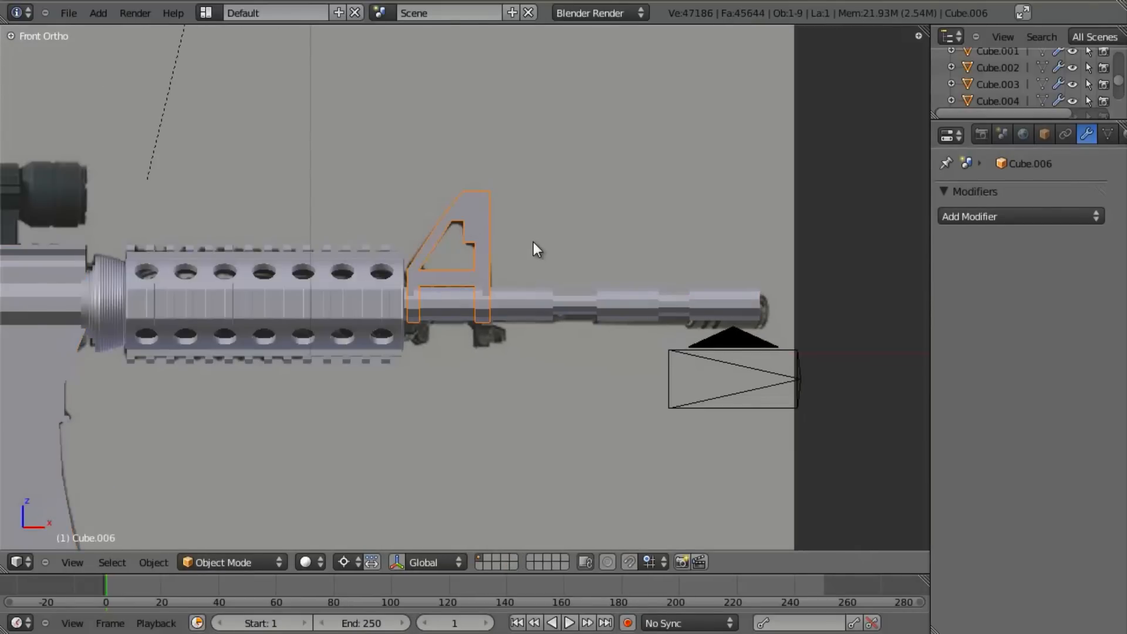
drag(1007, 118, 1005, 229)
double_click(996, 188)
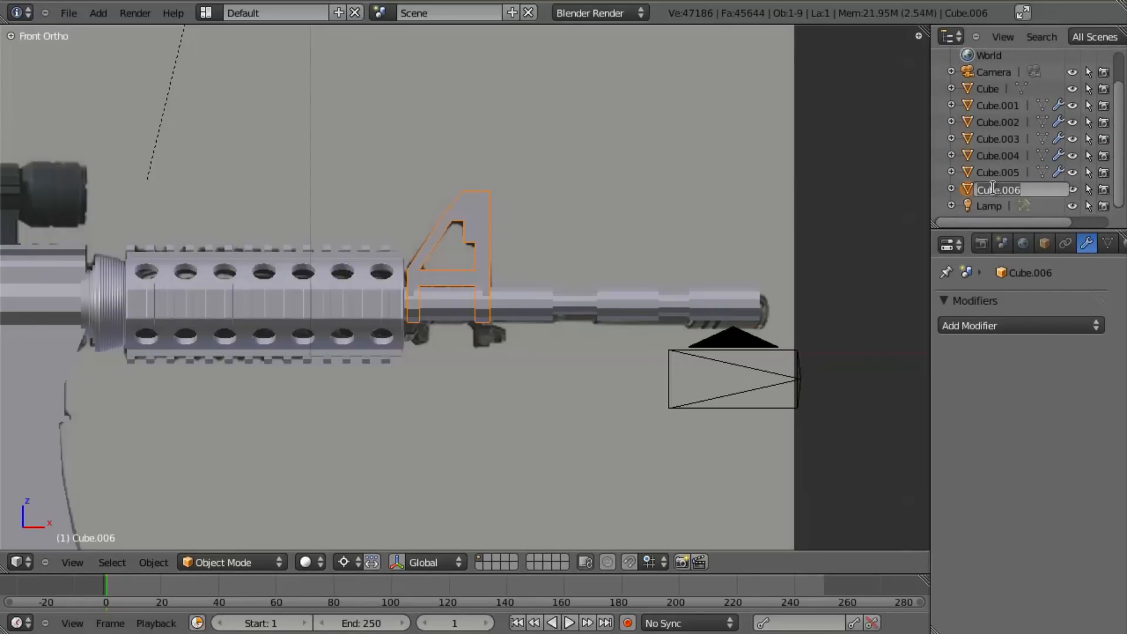
text(m4)
text( ironsights)
key(Return)
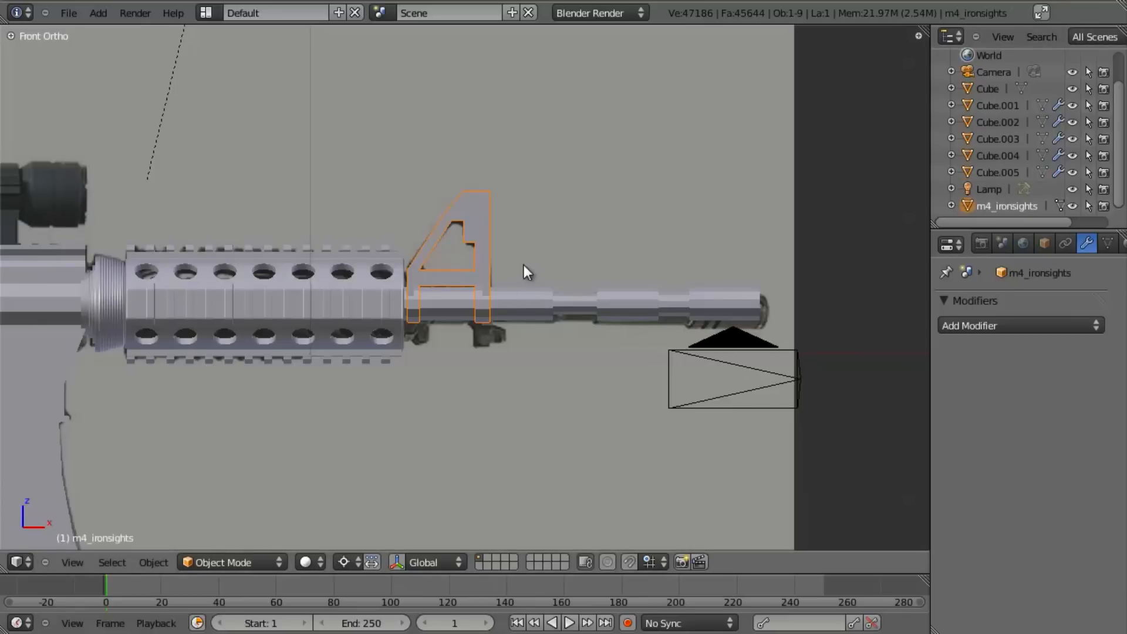
Set the origin of the iron sights object to its geometry.
scroll(524, 271, up, 2)
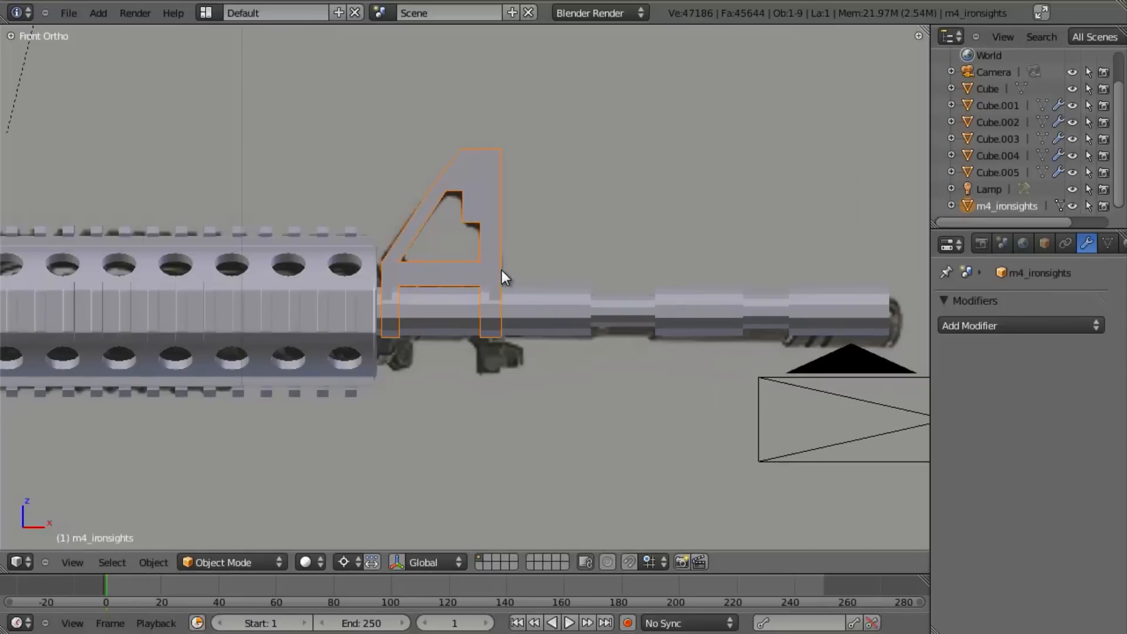
key(shift+ctrl+alt+c)
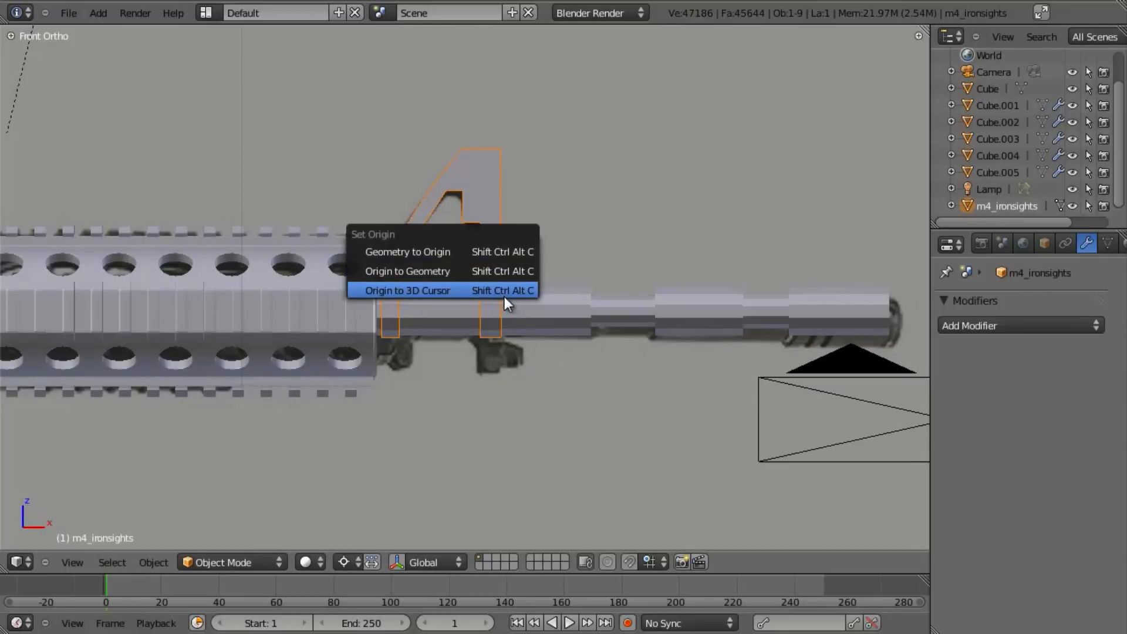
click(502, 271)
Switch the pivot point to Bounding Box Center and try moving and rotating the iron sights.
scroll(446, 263, down, 4)
key(g)
right_click(523, 278)
key(r)
right_click(551, 220)
key(comma)
key(r)
right_click(502, 312)
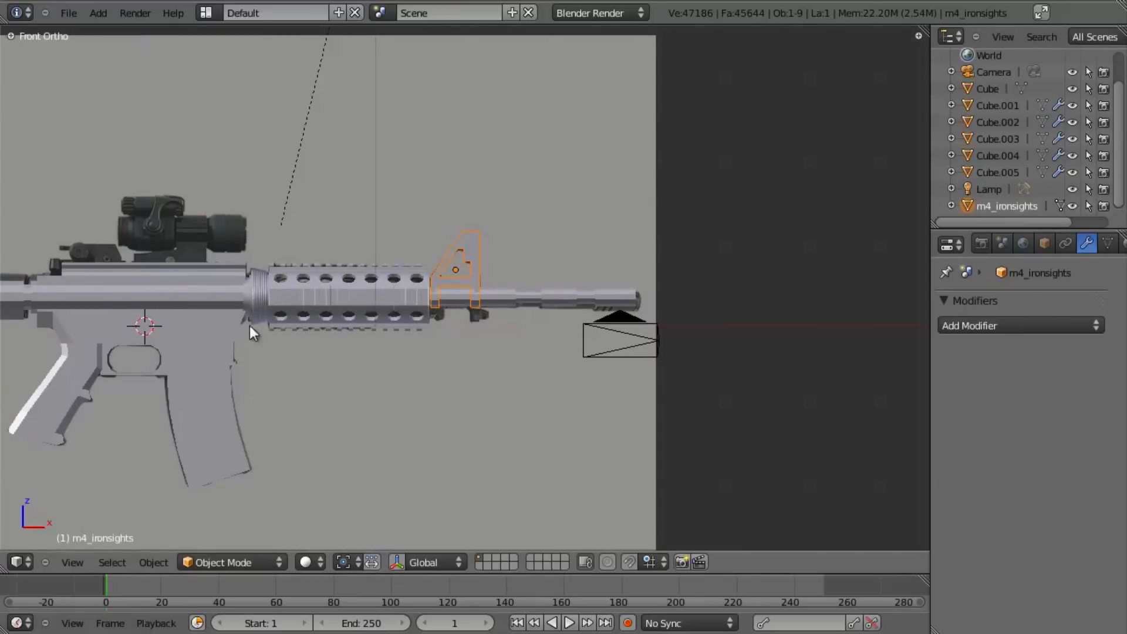
Inspect the iron sights in wireframe and solid shading, from an angle and from the front.
scroll(625, 344, up, 9)
key(z)
shift+middle_drag(506, 208, 504, 246)
mouse_move(517, 221)
middle_down()
mouse_move(487, 278)
mouse_move(415, 241)
mouse_move(419, 206)
mouse_move(468, 164)
mouse_move(446, 177)
middle_up()
key(z)
key(z)
key(z)
key(KP_1)
scroll(456, 209, down, 1)
scroll(448, 176, down, 8)
scroll(437, 262, up, 6)
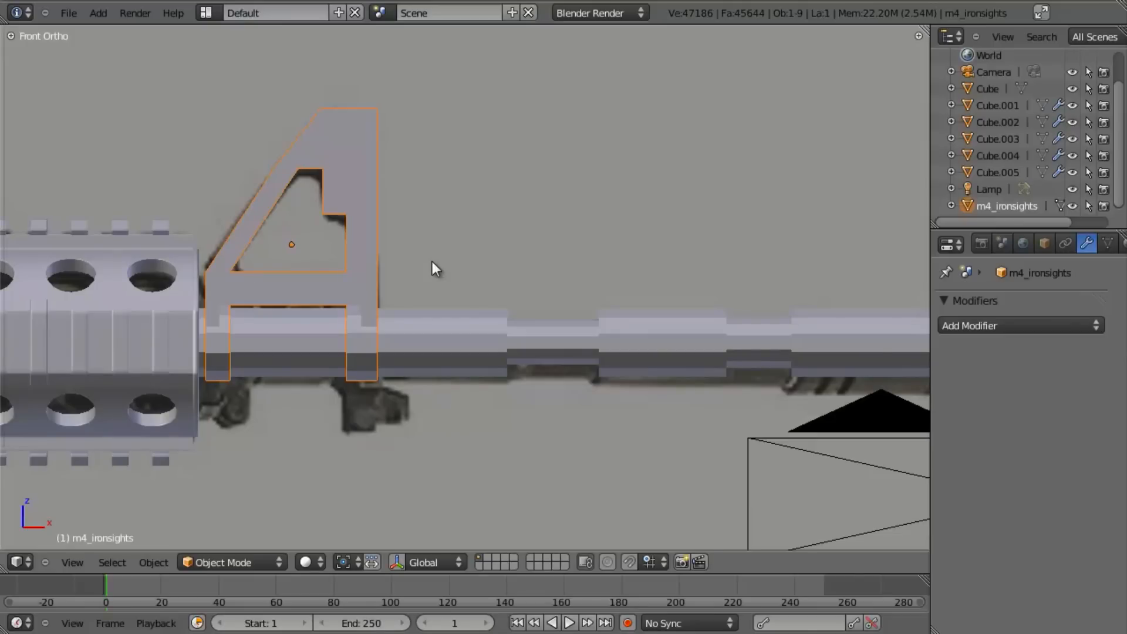
Show layer 2 to view the bare reference image of the front sight and barrel, and return to layer 1.
key(2)
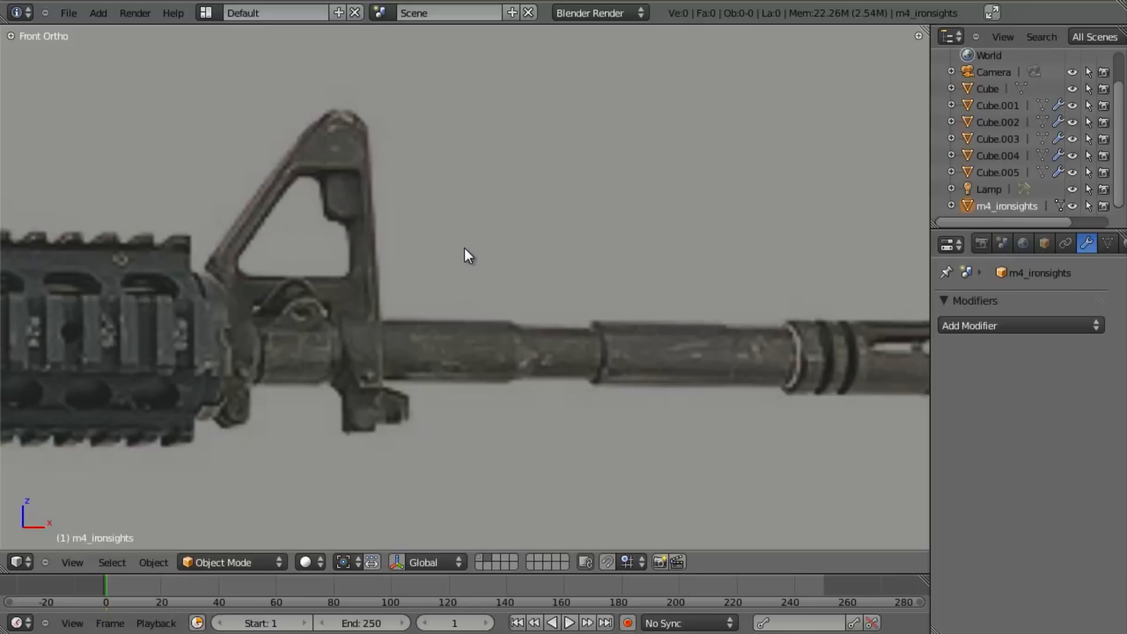
scroll(463, 256, down, 1)
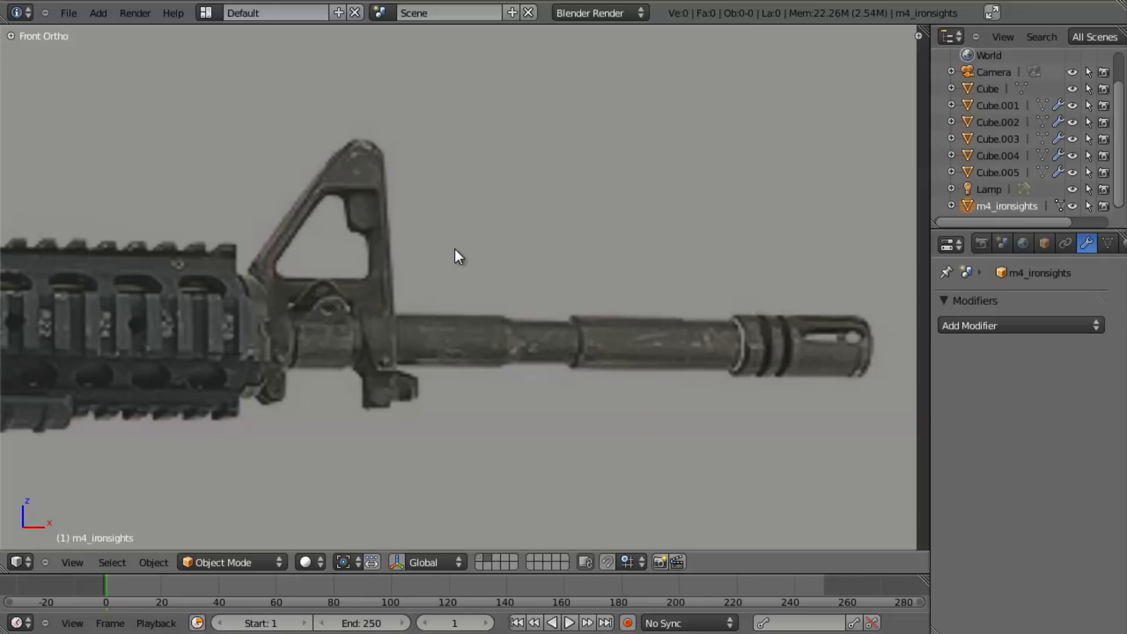
key(1)
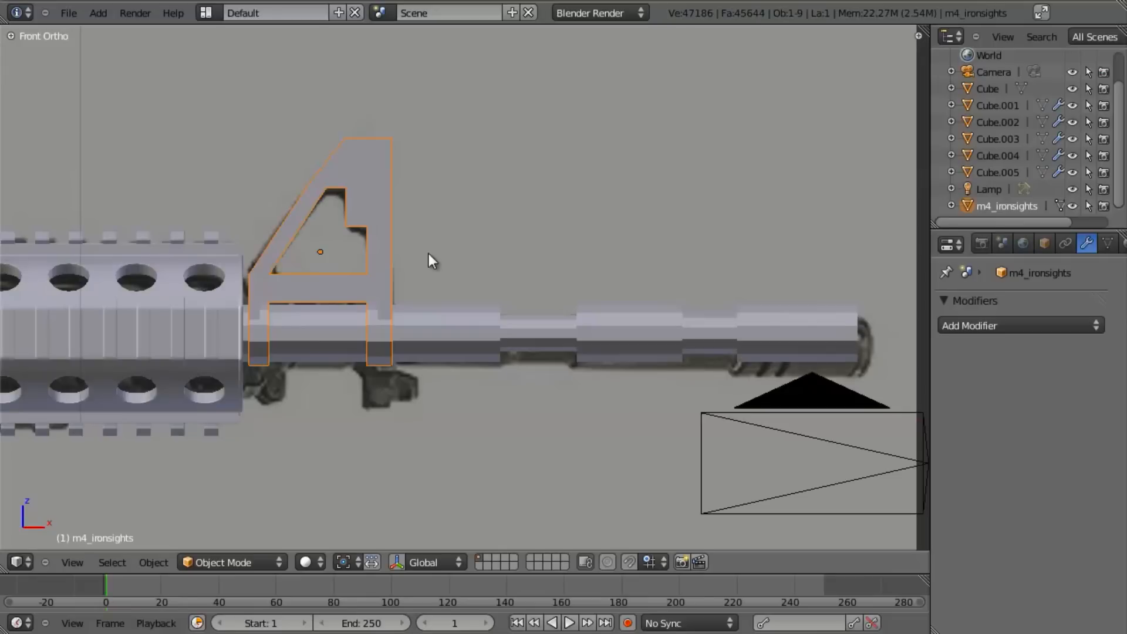
Enter Edit Mode on the iron sights in wireframe and reduce the selection to a single vertex.
scroll(434, 259, up, 3)
shift+middle_drag(323, 311, 382, 314)
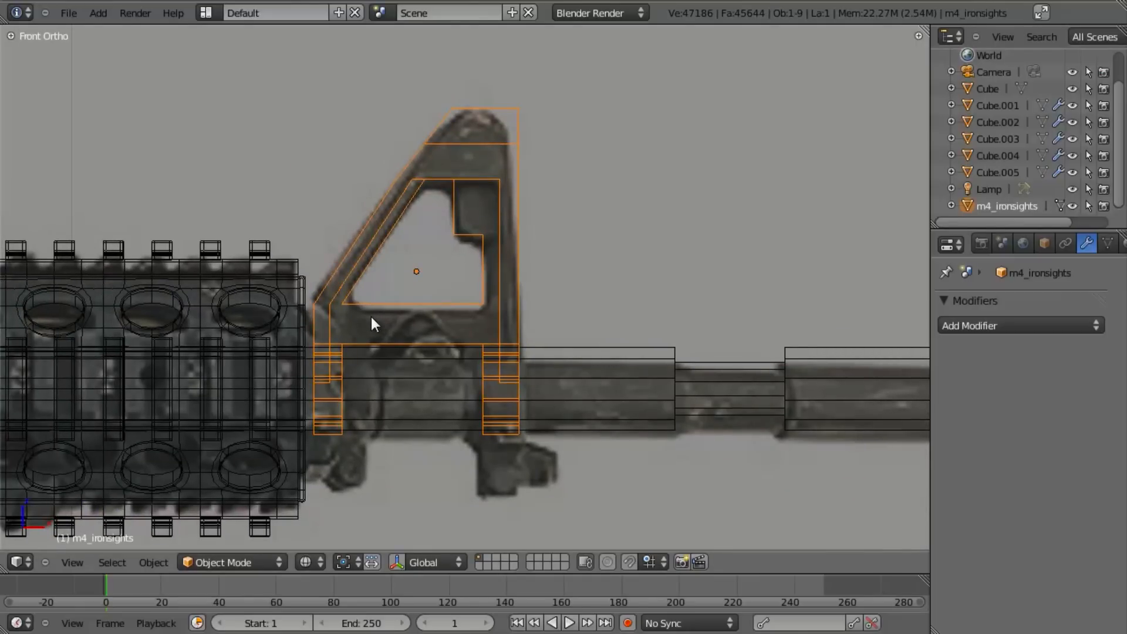
key(Tab)
shift+middle_drag(420, 318, 468, 305)
key(a)
right_click(569, 372)
Examine the iron sights mesh in solid and wireframe shading, comparing the sight's tip with the reference image.
key(z)
mouse_move(563, 342)
middle_down()
mouse_move(529, 297)
mouse_move(452, 306)
mouse_move(564, 405)
mouse_move(304, 178)
middle_up()
key(KP_1)
scroll(497, 372, down, 6)
scroll(405, 257, up, 5)
shift+middle_drag(385, 275, 554, 317)
scroll(552, 314, up, 2)
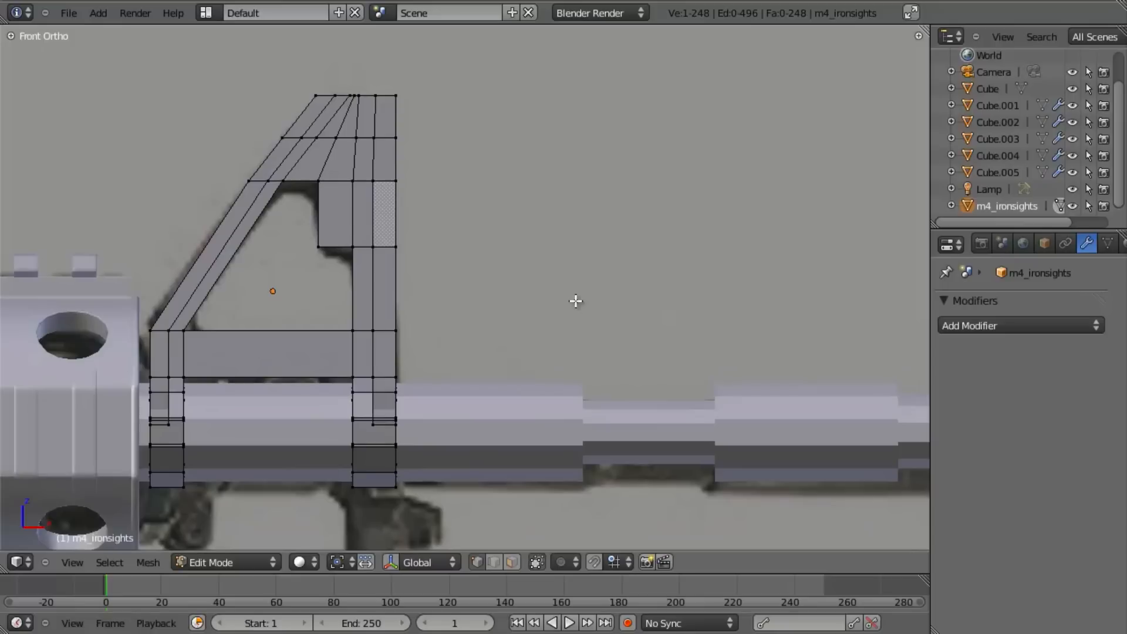
shift+middle_drag(370, 208, 450, 330)
scroll(447, 320, up, 3)
key(z)
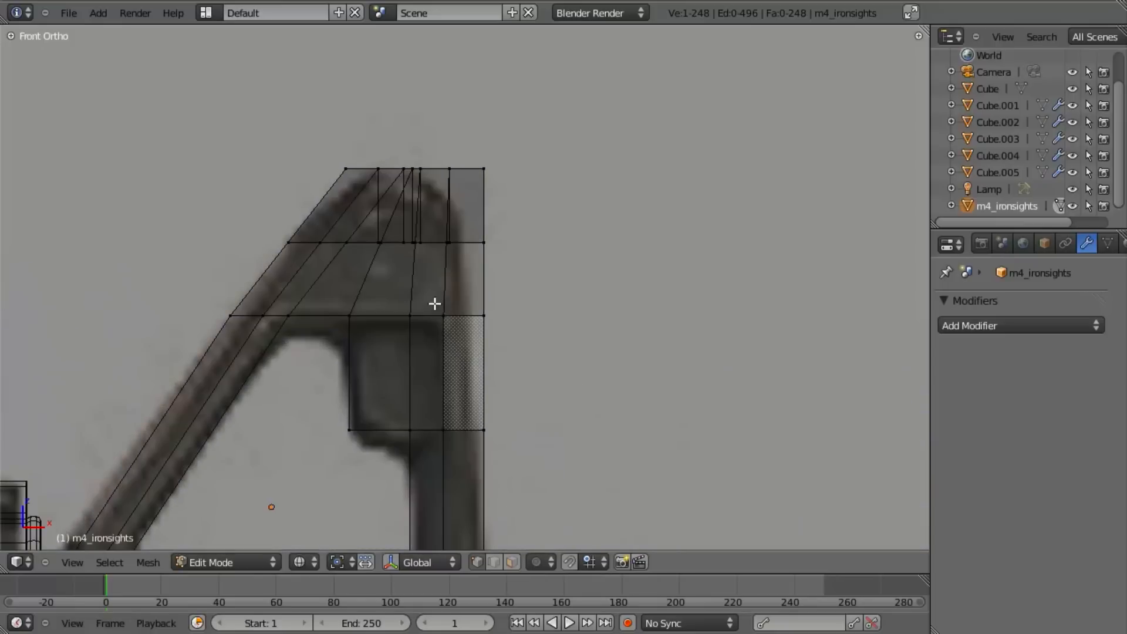
shift+middle_drag(410, 234, 428, 264)
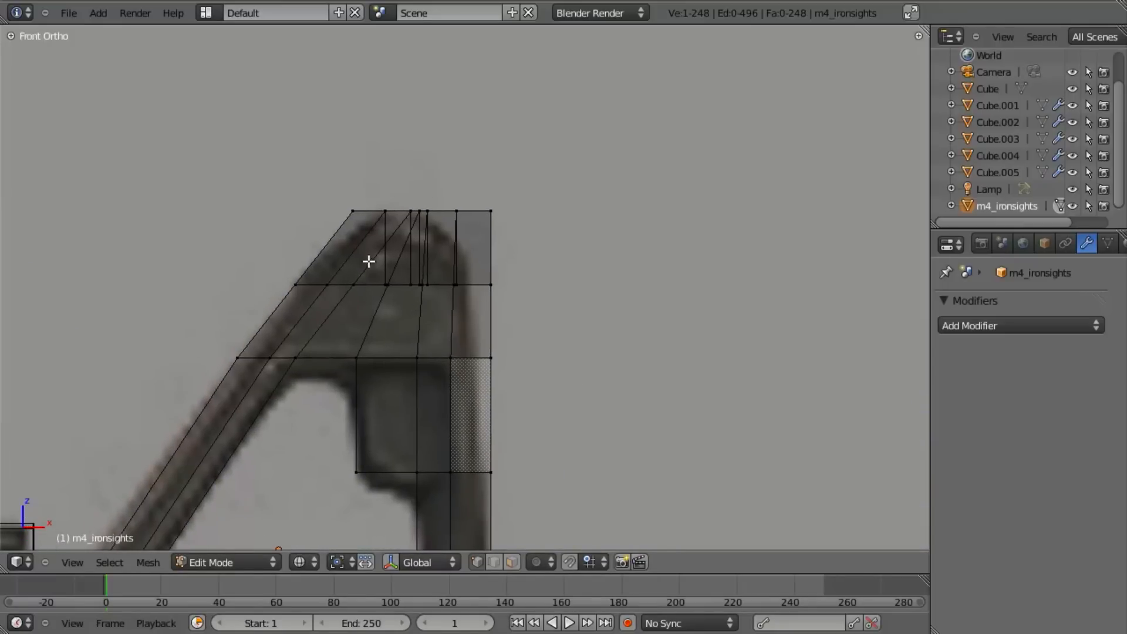
key(z)
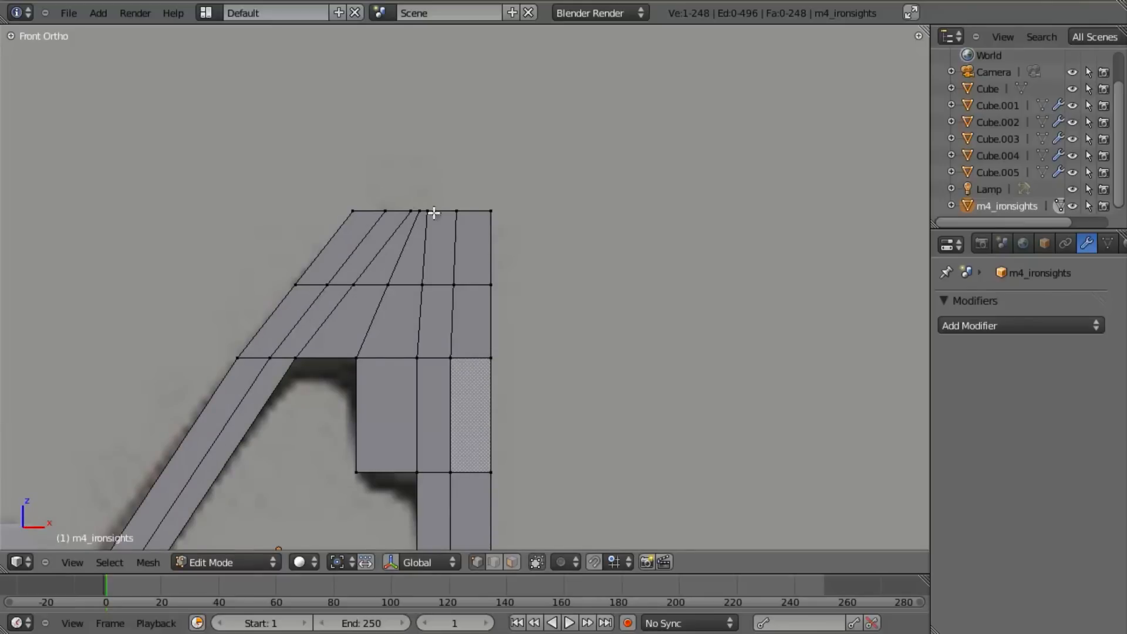
scroll(385, 270, down, 4)
shift+middle_drag(385, 270, 401, 239)
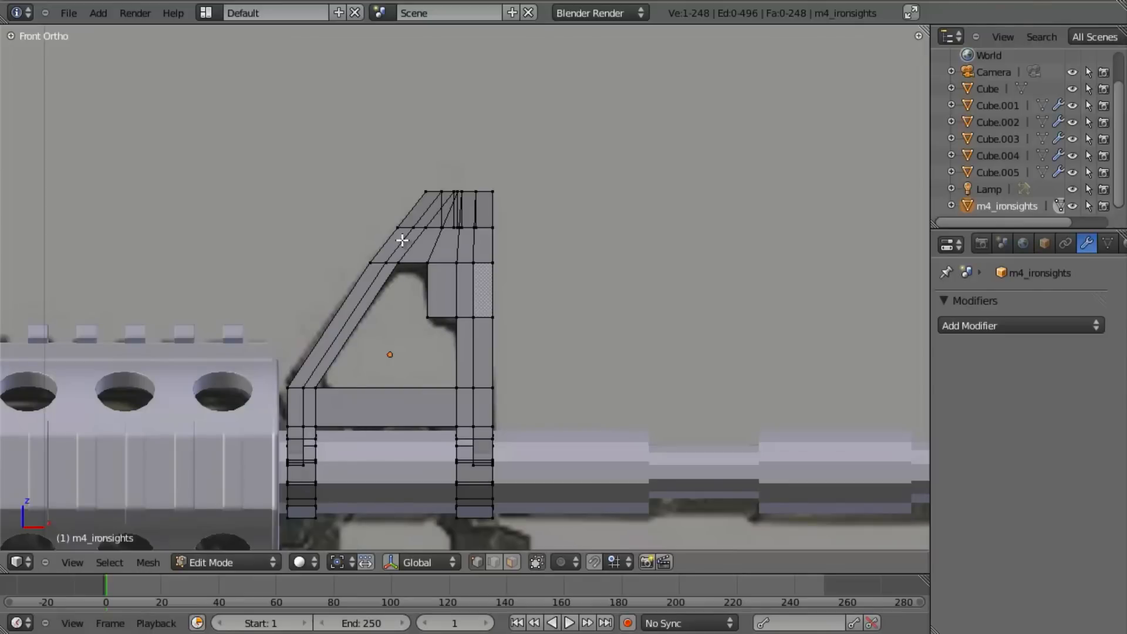
Switch to face select mode and select the face loop along the outer slanted edge of the sight.
scroll(402, 239, up, 3)
key(ctrl+Tab)
click(241, 424)
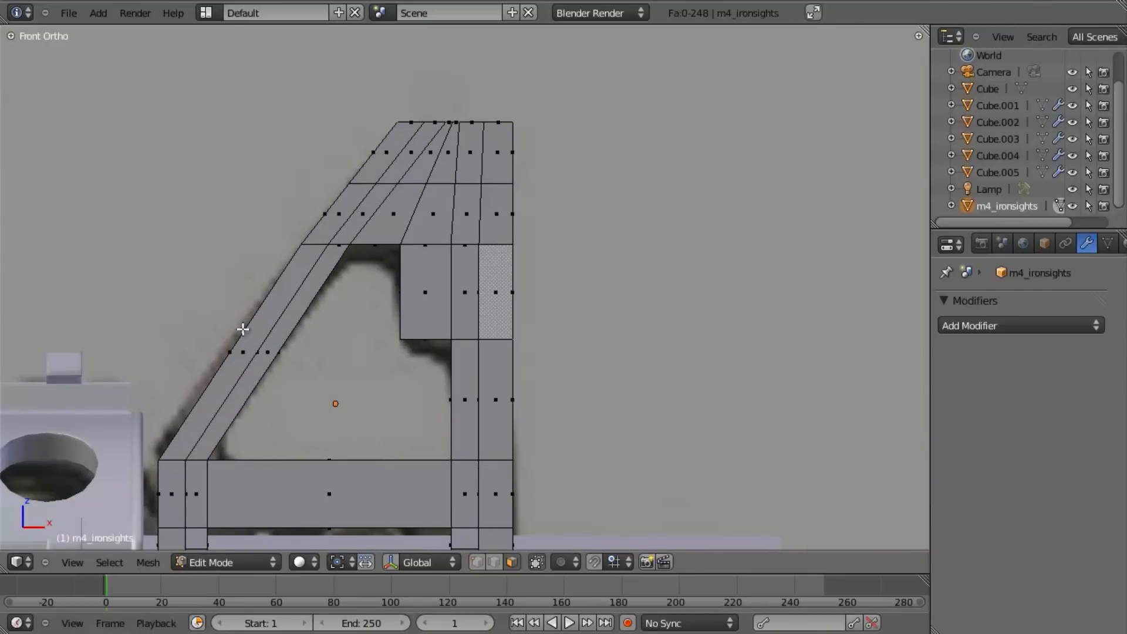
alt+click(310, 241)
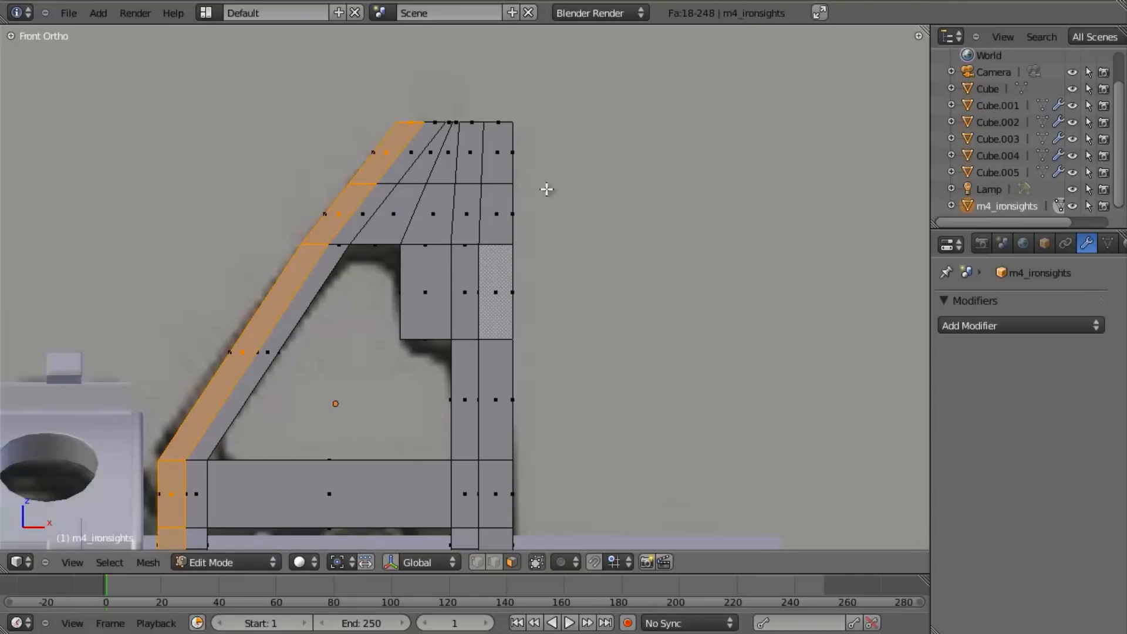
shift+middle_drag(537, 256, 537, 236)
scroll(525, 264, down, 4)
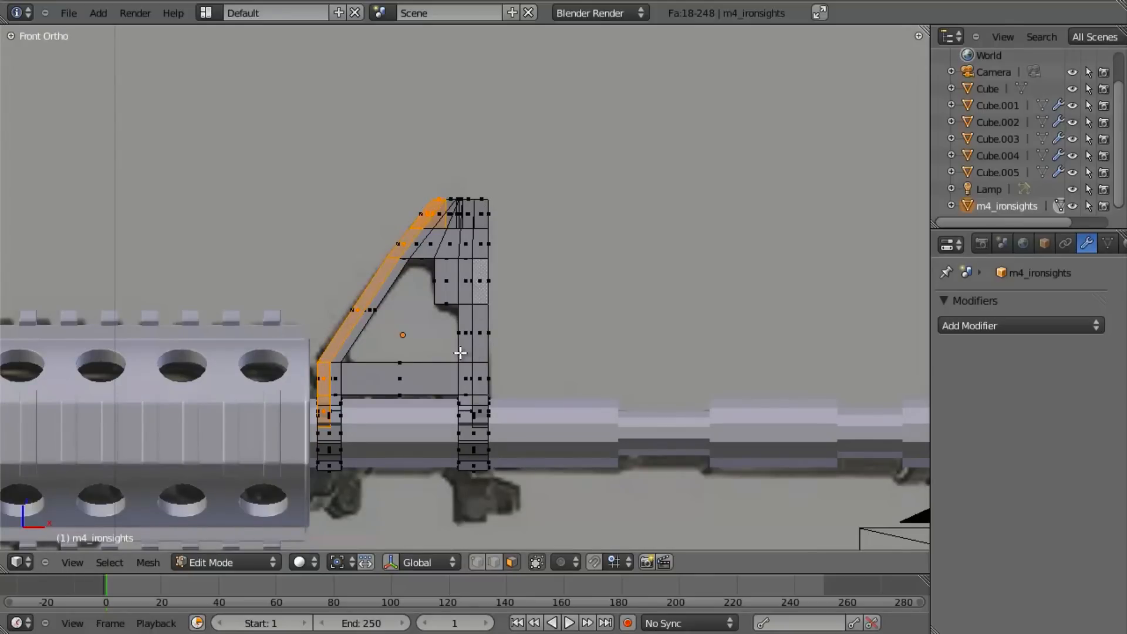
scroll(400, 249, up, 5)
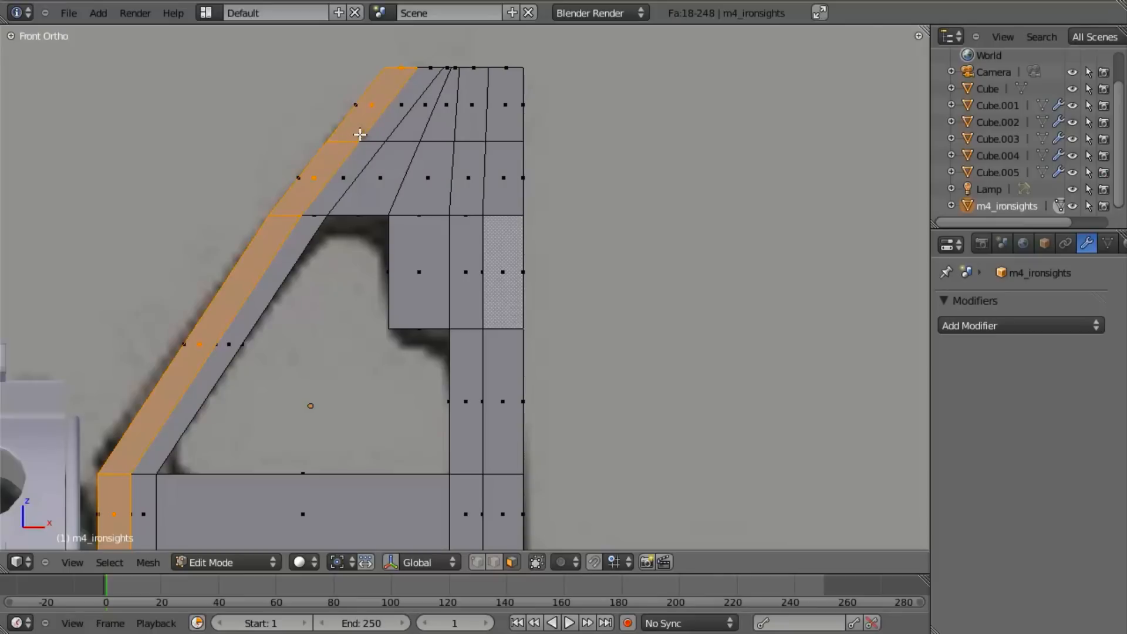
Leave Edit Mode and compare the sight's squared tip with the rounded one in the reference image.
key(z)
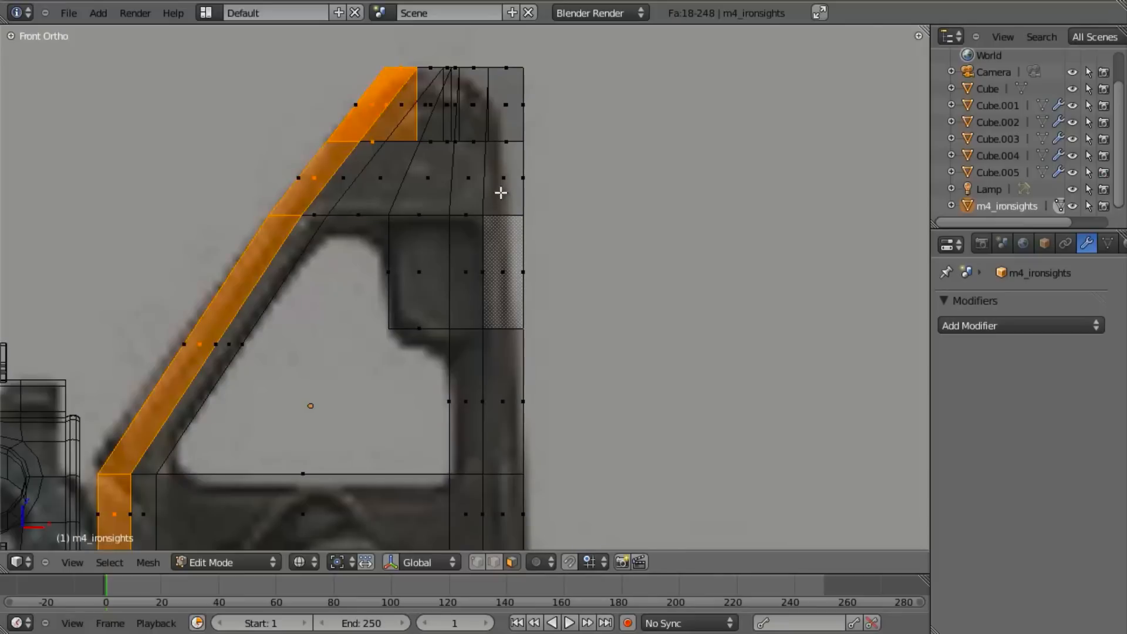
shift+middle_drag(501, 194, 487, 246)
key(Tab)
key(shift+z)
scroll(466, 301, down, 1)
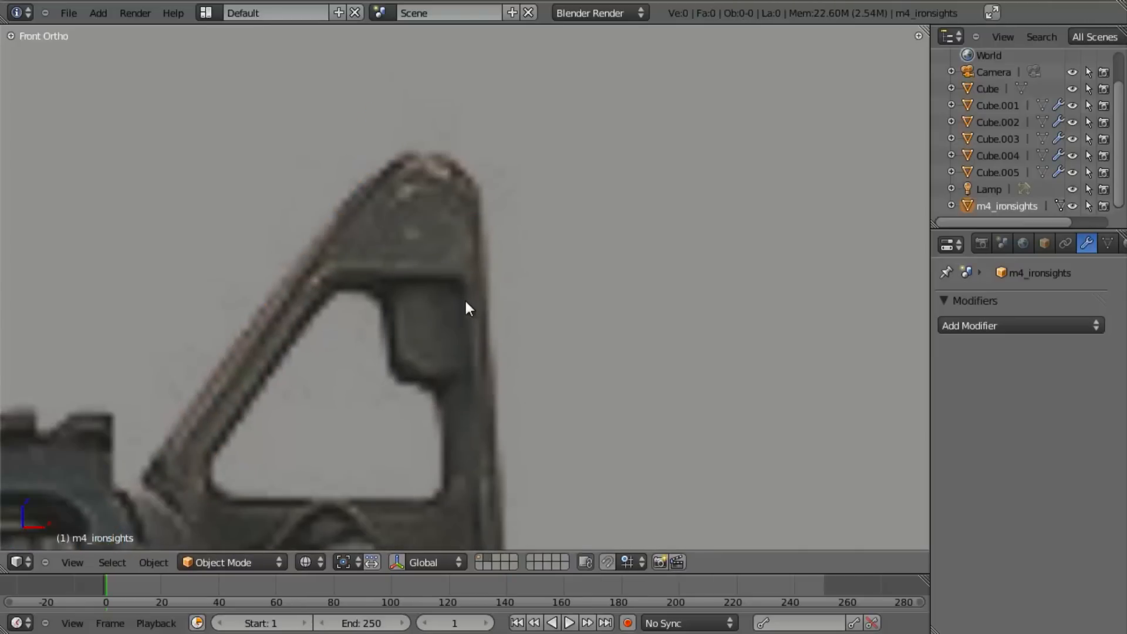
key(z)
key(z)
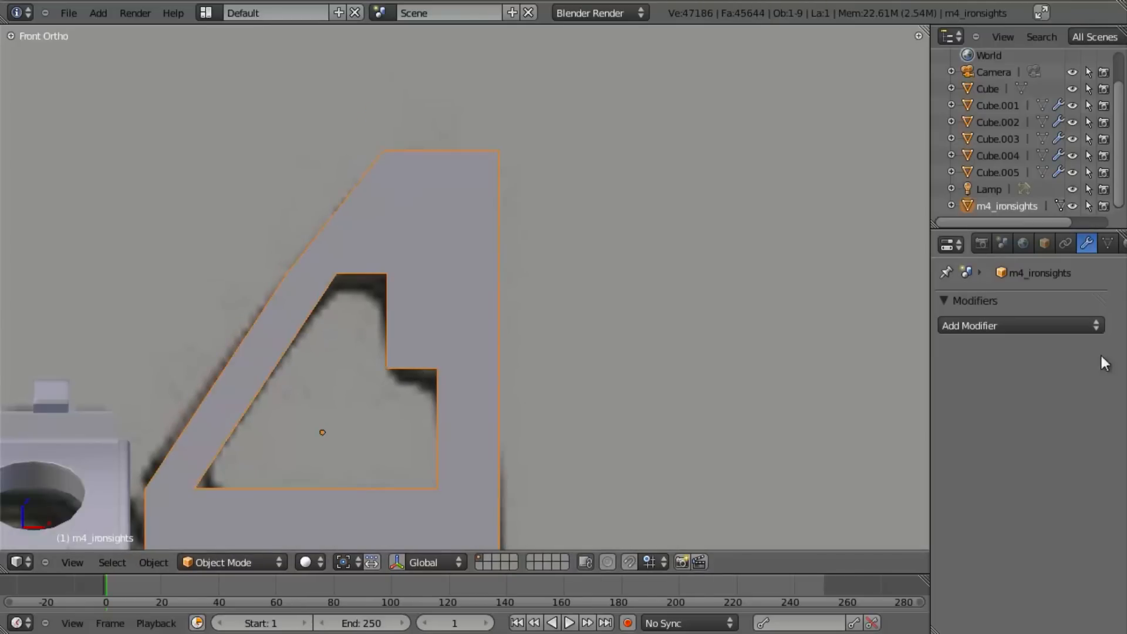
Add a Subdivision Surface modifier to the iron sights with 2 view subdivisions and Optimal Display enabled.
click(1033, 327)
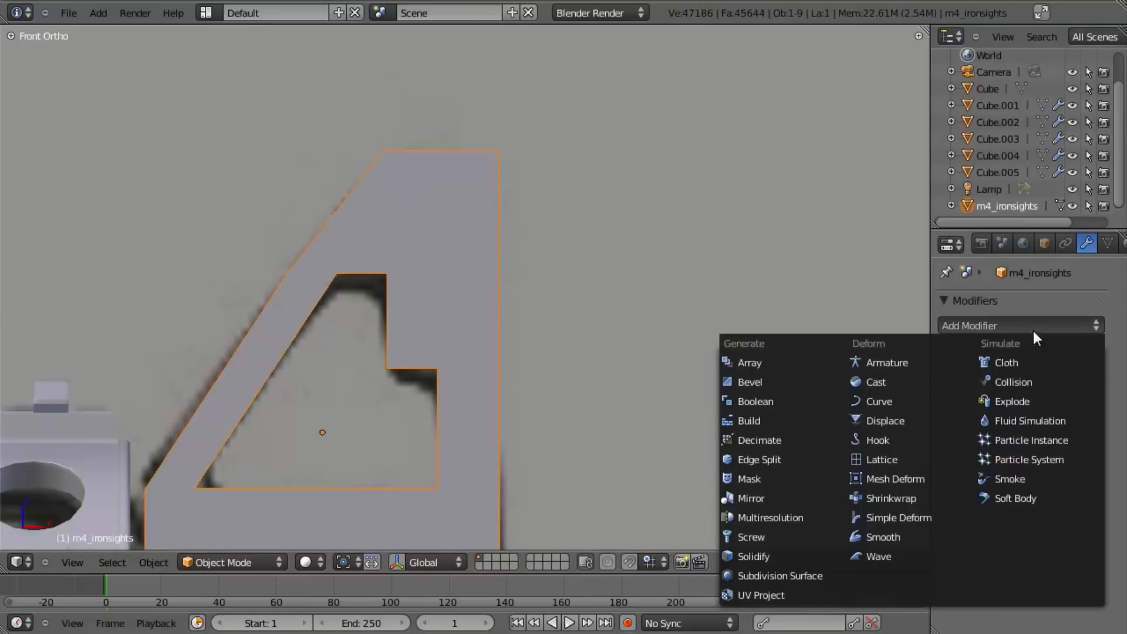
click(795, 575)
click(1006, 445)
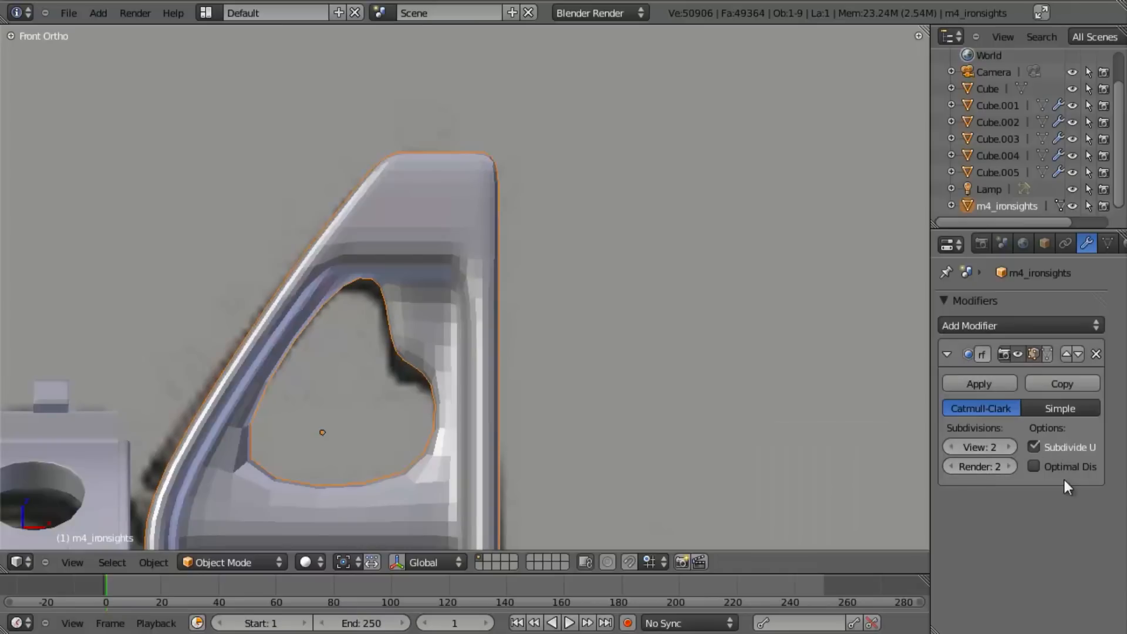
click(1048, 469)
Add an edge loop to the iron sights mesh, slid close to the outer slanted edge.
scroll(478, 359, up, 3)
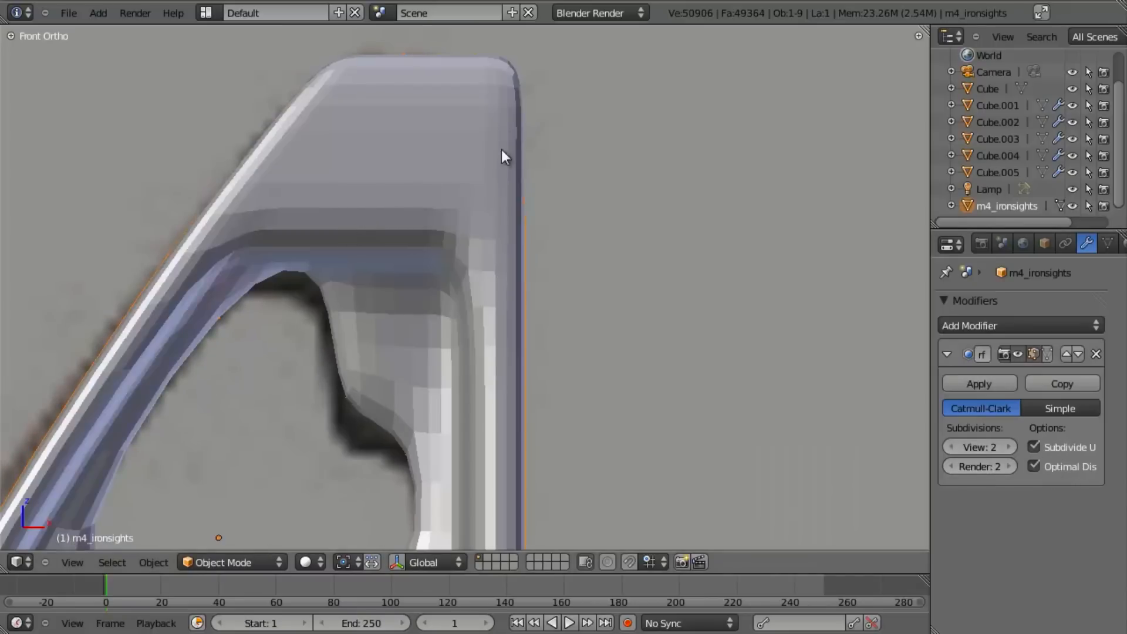
key(Tab)
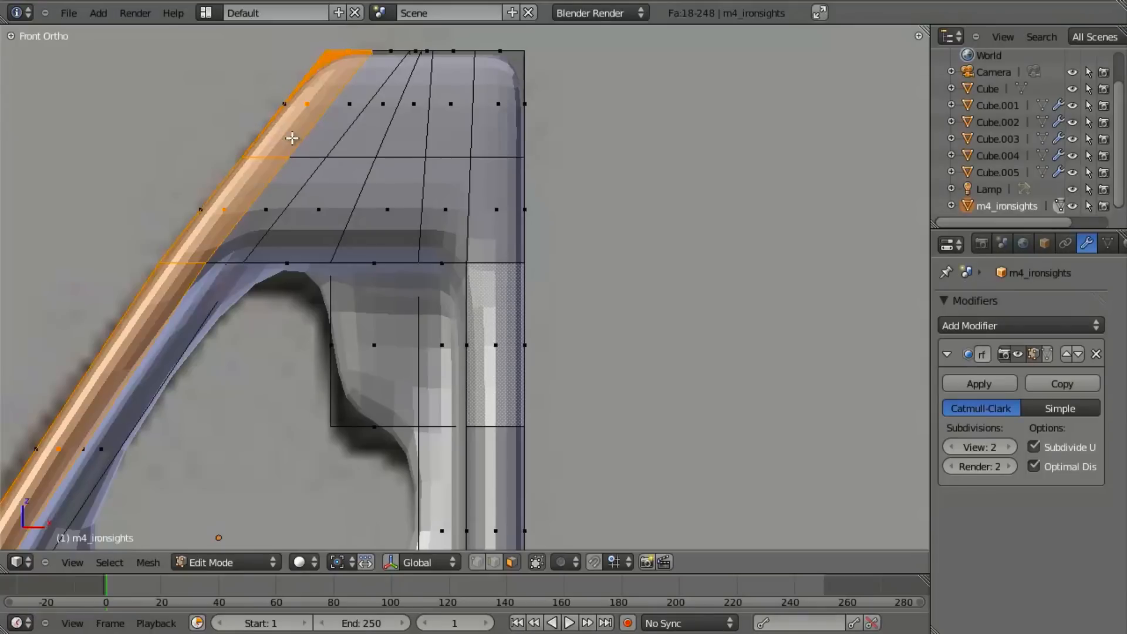
key(ctrl+r)
click(271, 151)
click(254, 158)
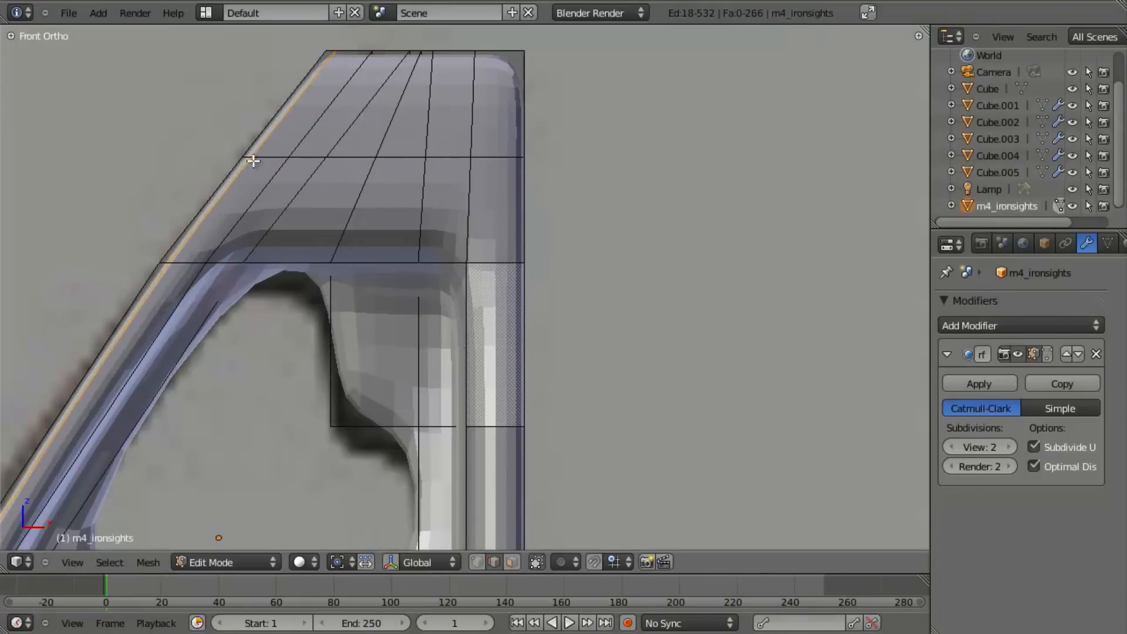
scroll(253, 158, down, 2)
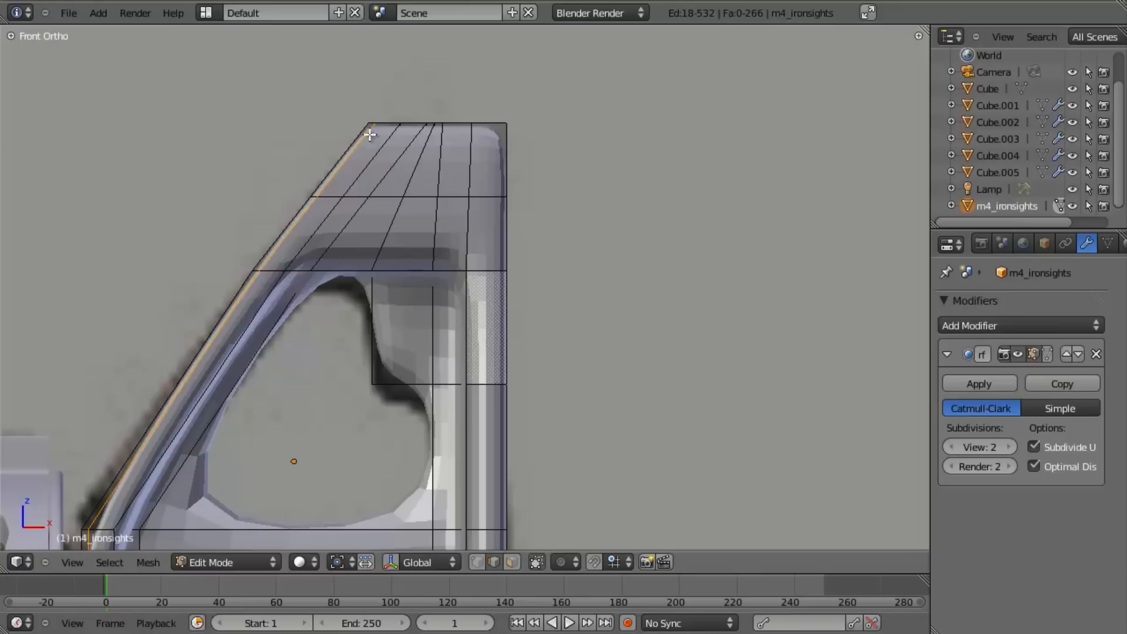
Compare the sight's tip and outer slanted edge with the reference image, then clear the selection.
key(alt+z)
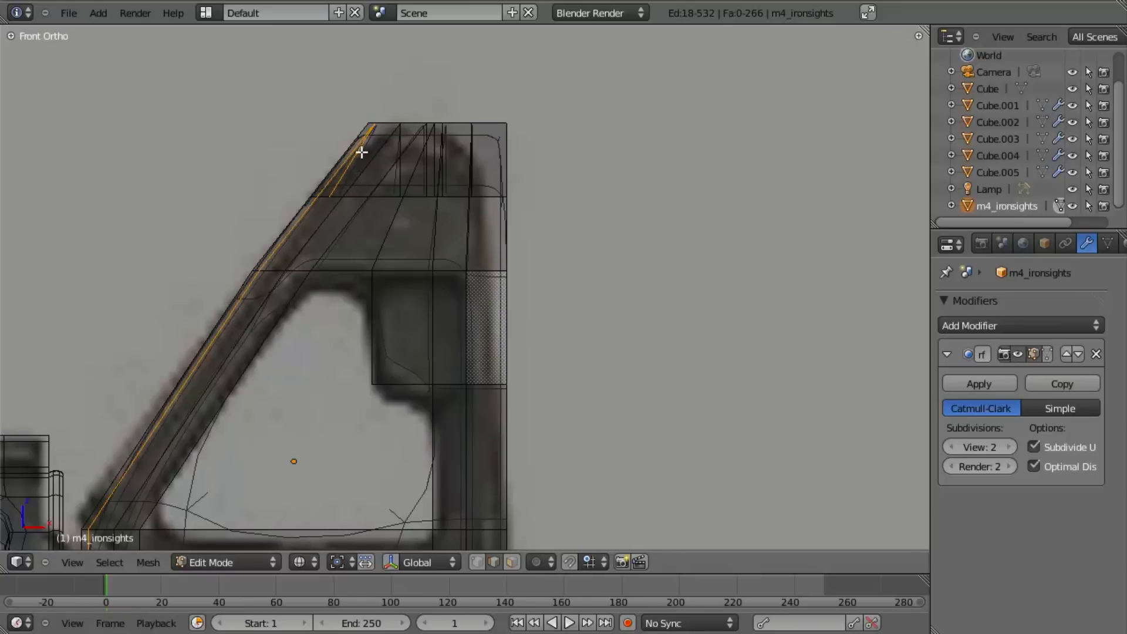
key(alt+z)
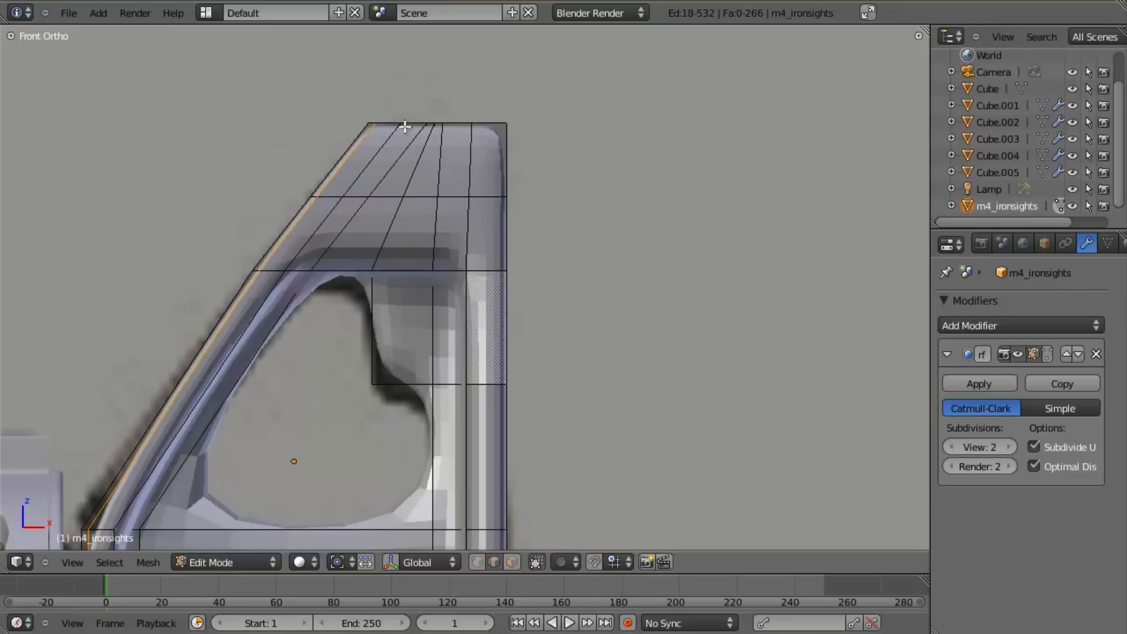
key(3)
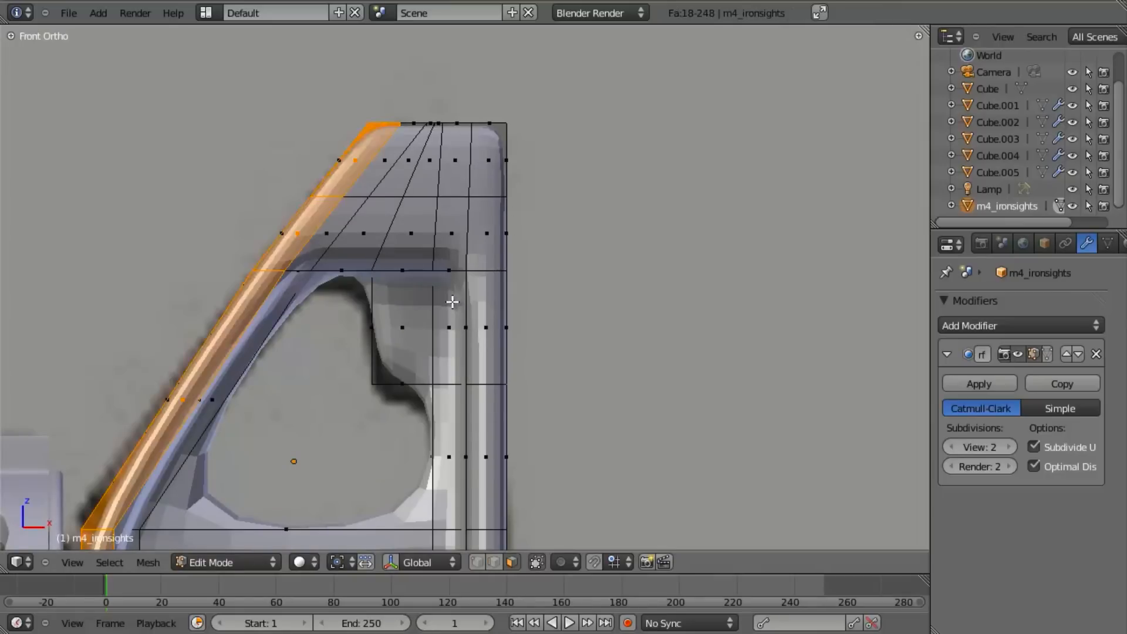
scroll(437, 216, up, 4)
key(a)
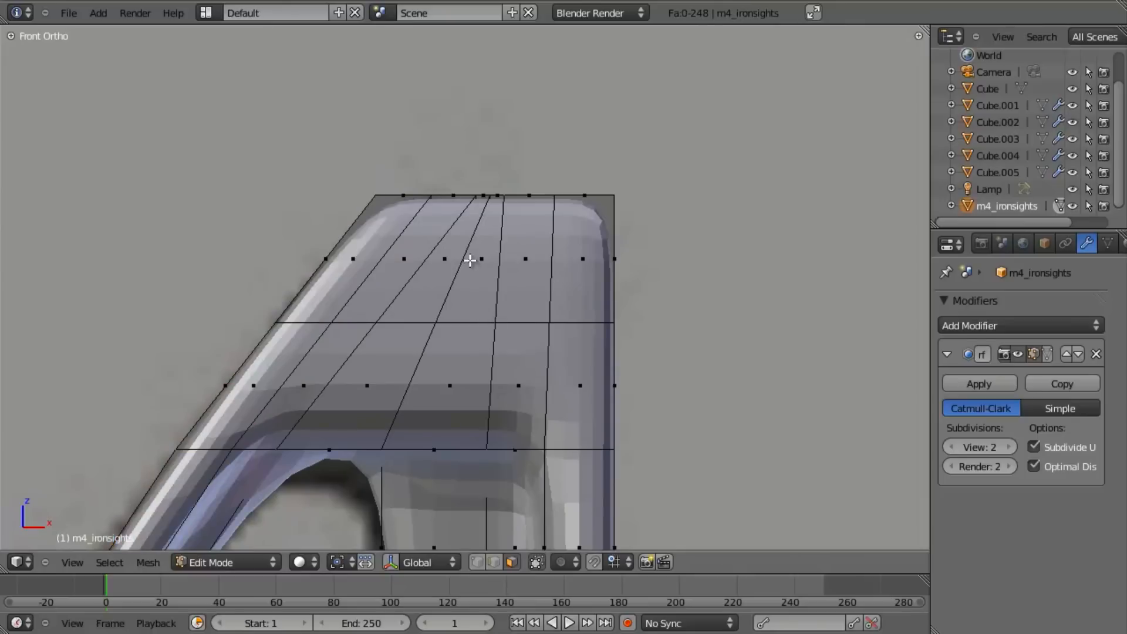
shift+scroll(469, 237, down, 1)
shift+middle_drag(469, 238, 469, 238)
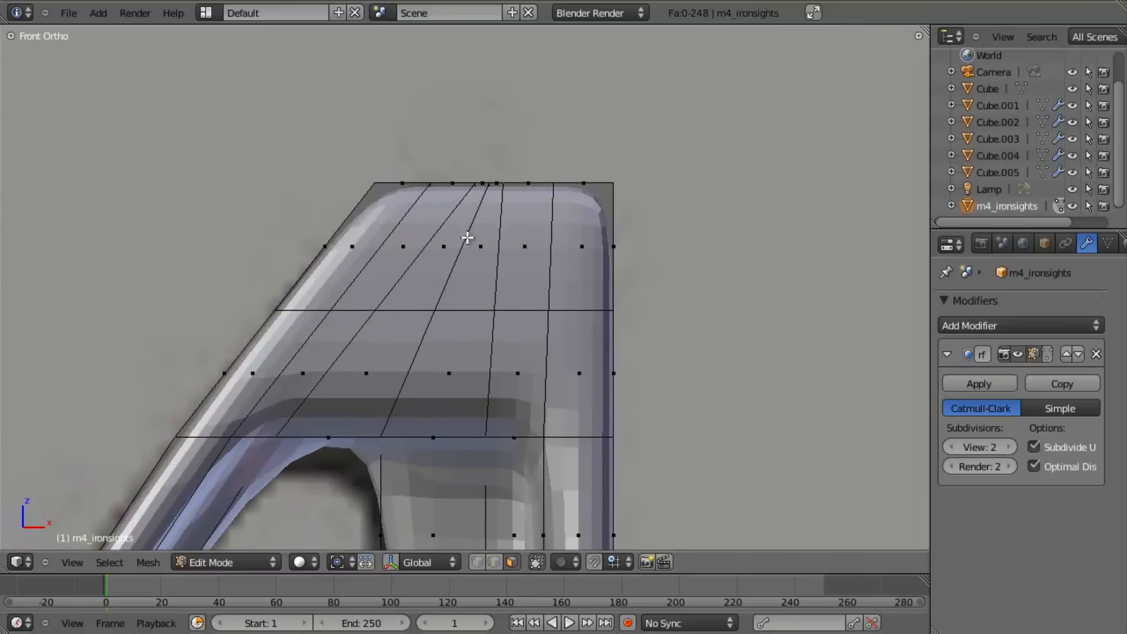
key(ctrl+Tab)
click(468, 199)
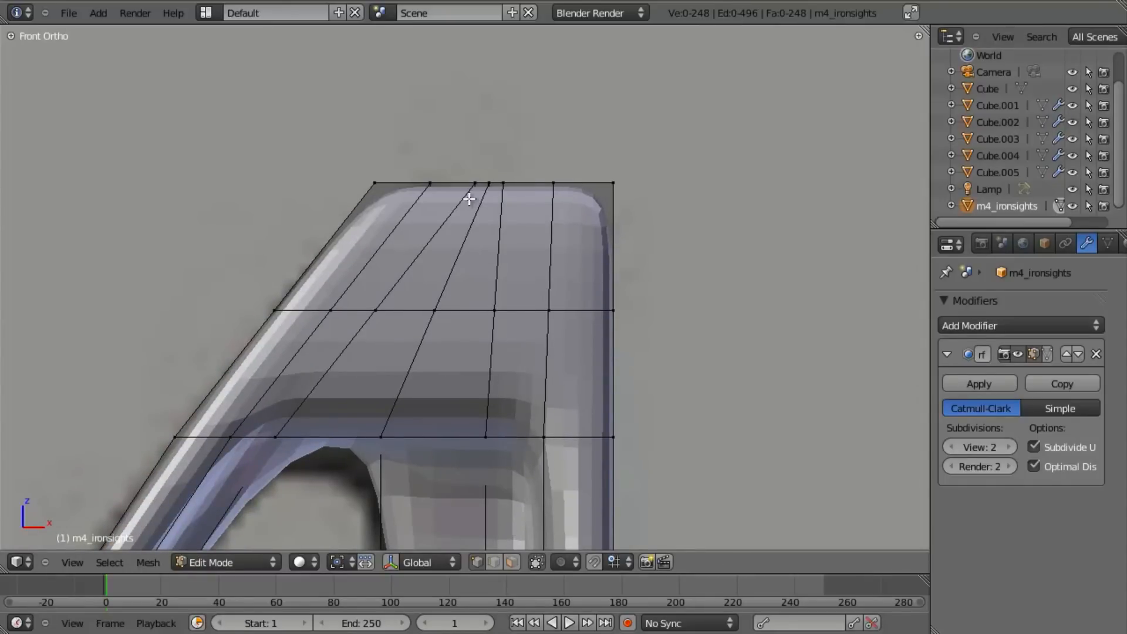
scroll(469, 199, up, 2)
In face select mode, delete the topmost row of side faces on both uprights of the iron sight.
key(ctrl+Tab)
click(470, 254)
key(b)
mouse_move(284, 214)
mouse_down()
mouse_move(745, 254)
mouse_move(692, 255)
mouse_up()
key(z)
key(a)
key(b)
drag(297, 216, 675, 249)
mouse_move(671, 244)
middle_down()
mouse_move(401, 276)
mouse_move(634, 290)
mouse_move(658, 330)
mouse_move(609, 299)
mouse_move(511, 277)
mouse_move(453, 305)
mouse_move(510, 236)
mouse_move(418, 302)
middle_up()
key(z)
key(x)
click(668, 371)
Examine the opened tip of the sight and its top view in wireframe and solid shading.
scroll(665, 364, down, 6)
key(z)
scroll(452, 304, up, 4)
key(z)
middle_drag(554, 212, 534, 260)
key(KP_7)
scroll(535, 260, down, 8)
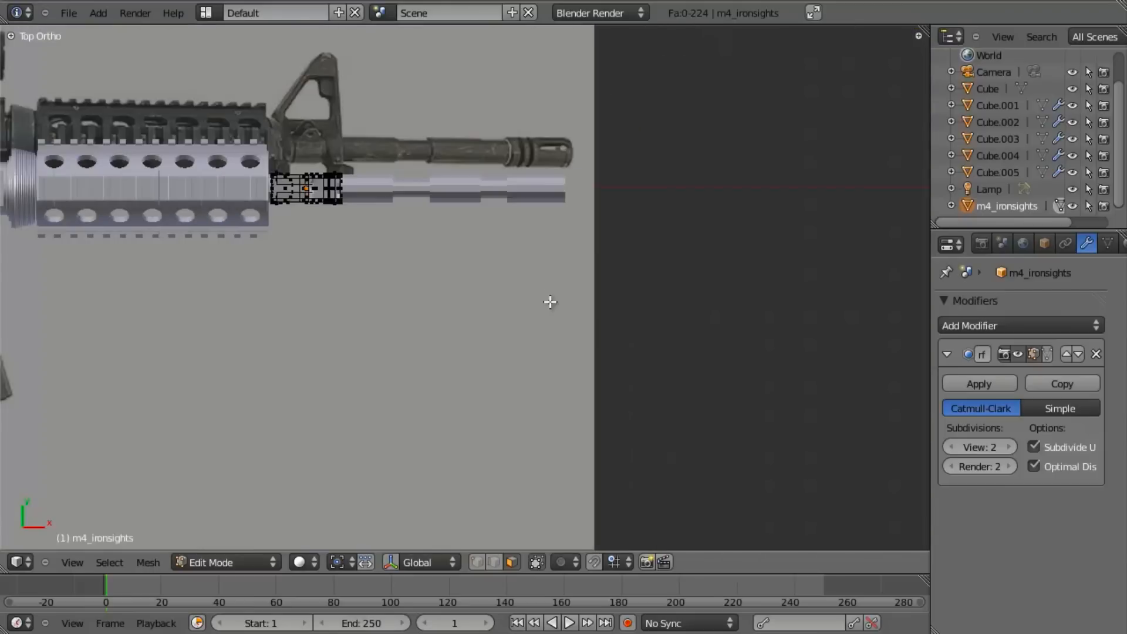
shift+middle_drag(599, 237, 659, 337)
scroll(657, 337, up, 5)
shift+middle_drag(420, 338, 608, 310)
scroll(608, 310, up, 6)
key(z)
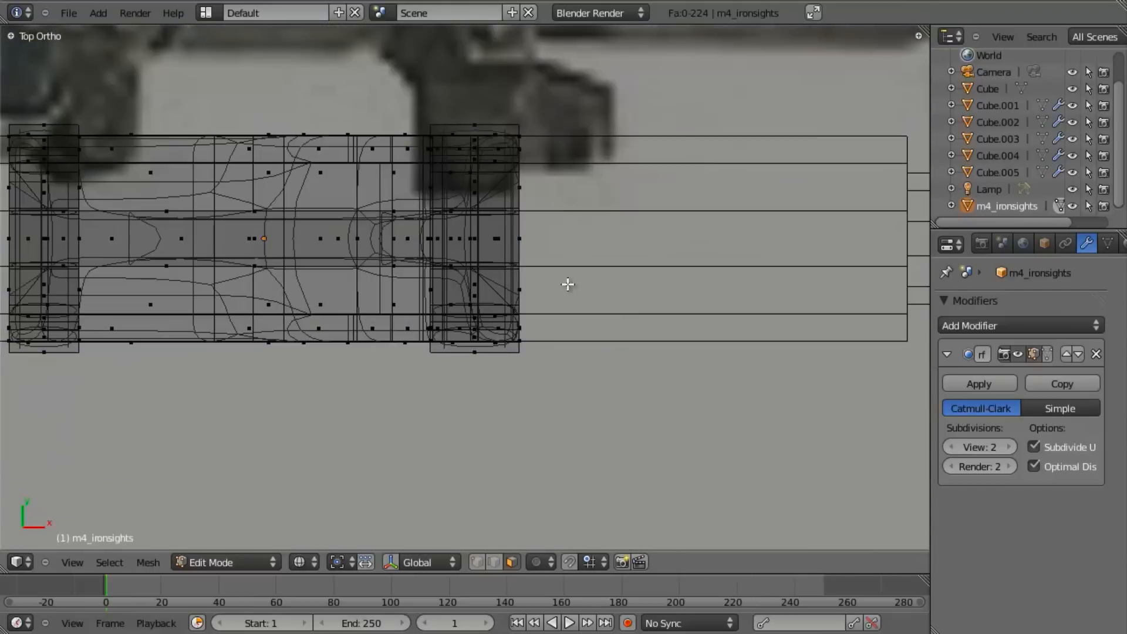
key(z)
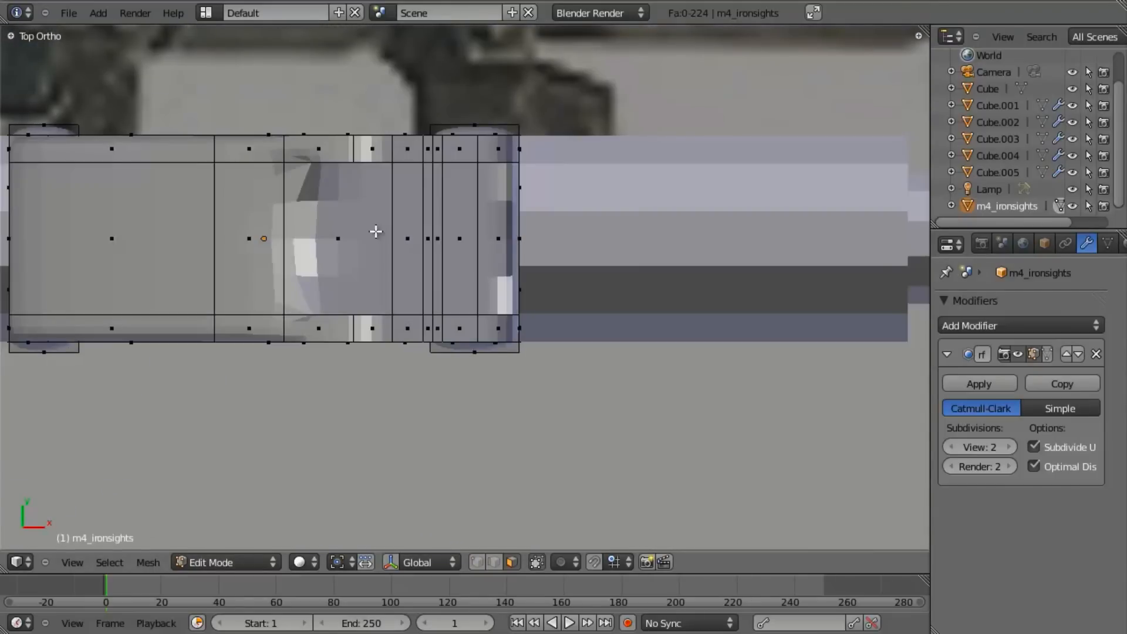
Add a centred edge loop running lengthwise through the sight's outer slanted and upright faces.
scroll(376, 231, down, 3)
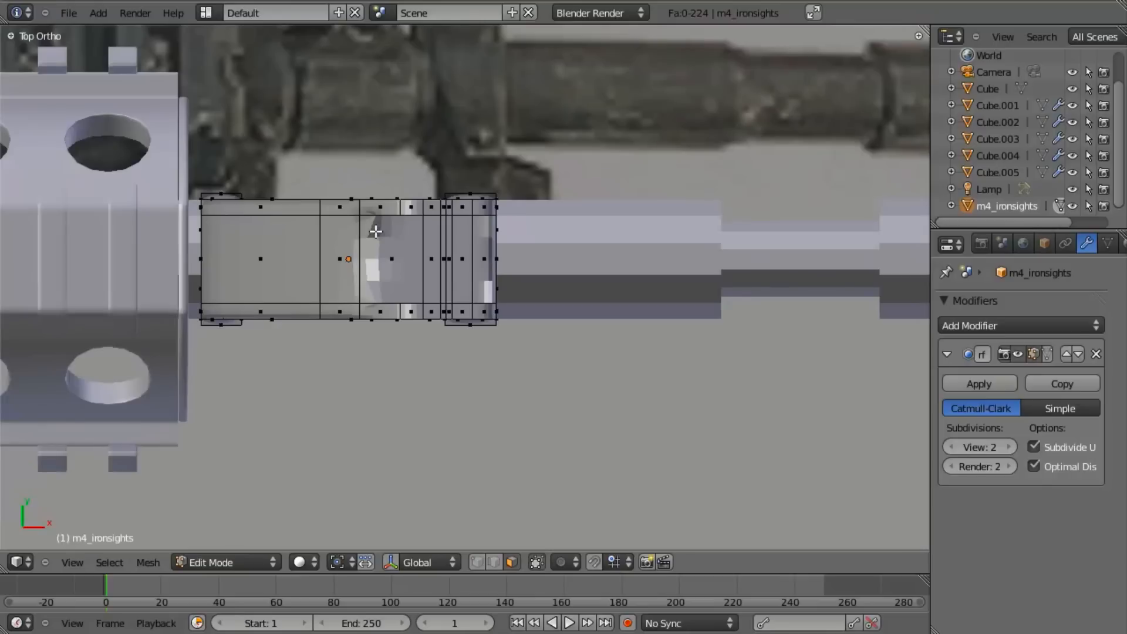
scroll(375, 231, up, 3)
key(ctrl+r)
click(290, 245)
right_click(291, 246)
middle_drag(291, 246, 176, 317)
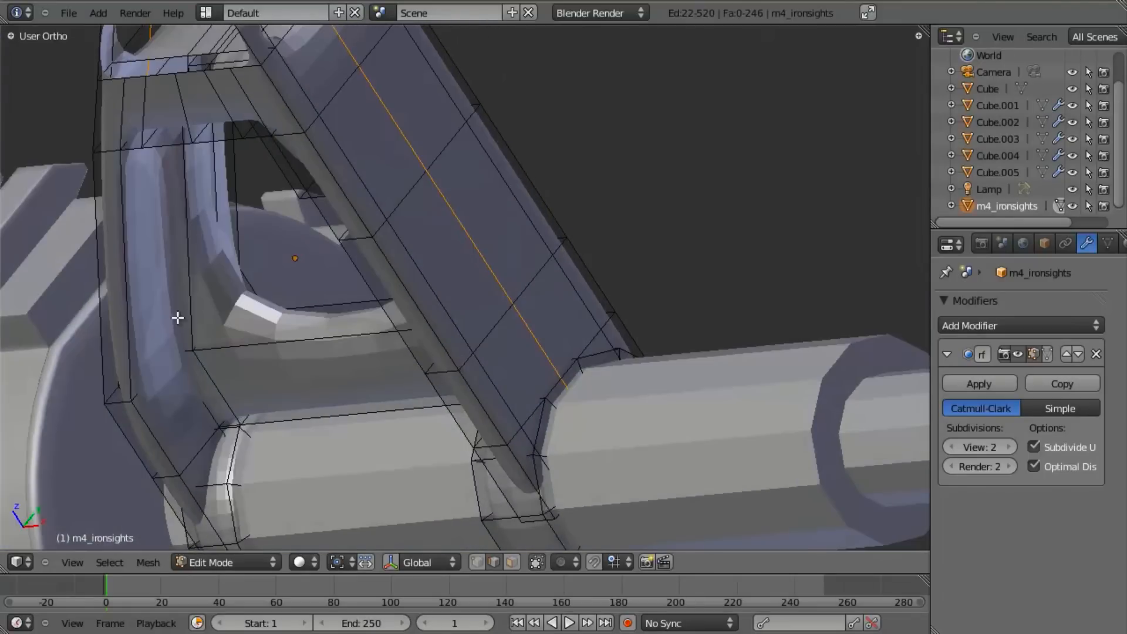
Add a centred edge loop around the inner faces of the sight's triangular opening.
click(226, 329)
right_click(226, 329)
key(z)
mouse_move(483, 460)
middle_down()
mouse_move(459, 338)
mouse_move(372, 352)
mouse_move(364, 325)
mouse_move(401, 399)
mouse_move(513, 282)
middle_up()
key(z)
key(z)
scroll(509, 286, up, 4)
key(z)
middle_drag(483, 340, 374, 330)
key(z)
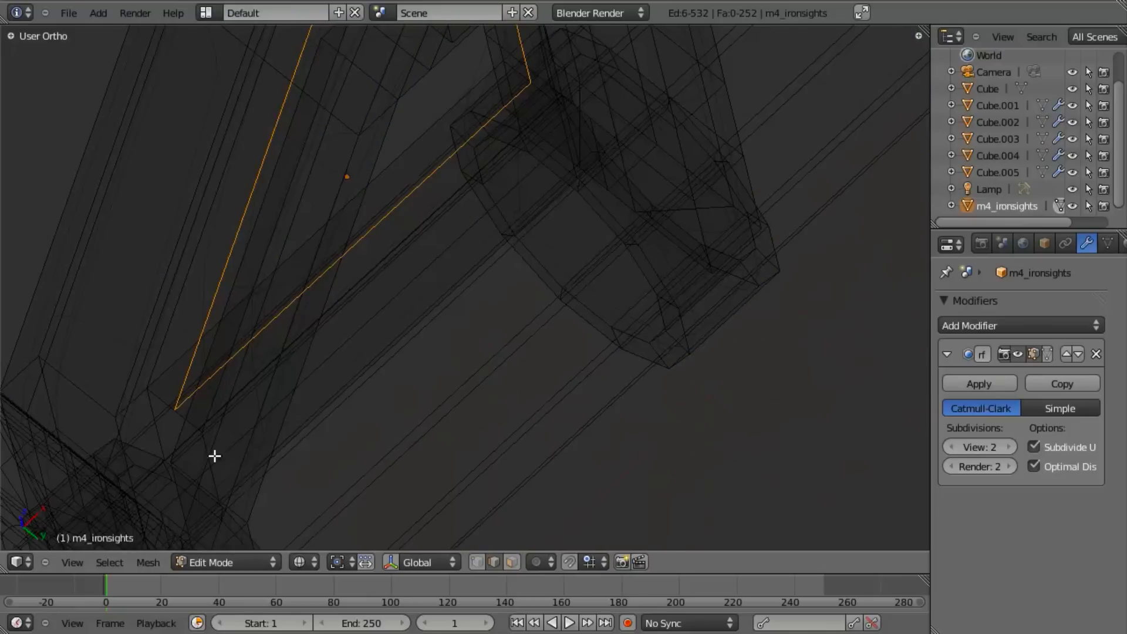
key(ctrl+r)
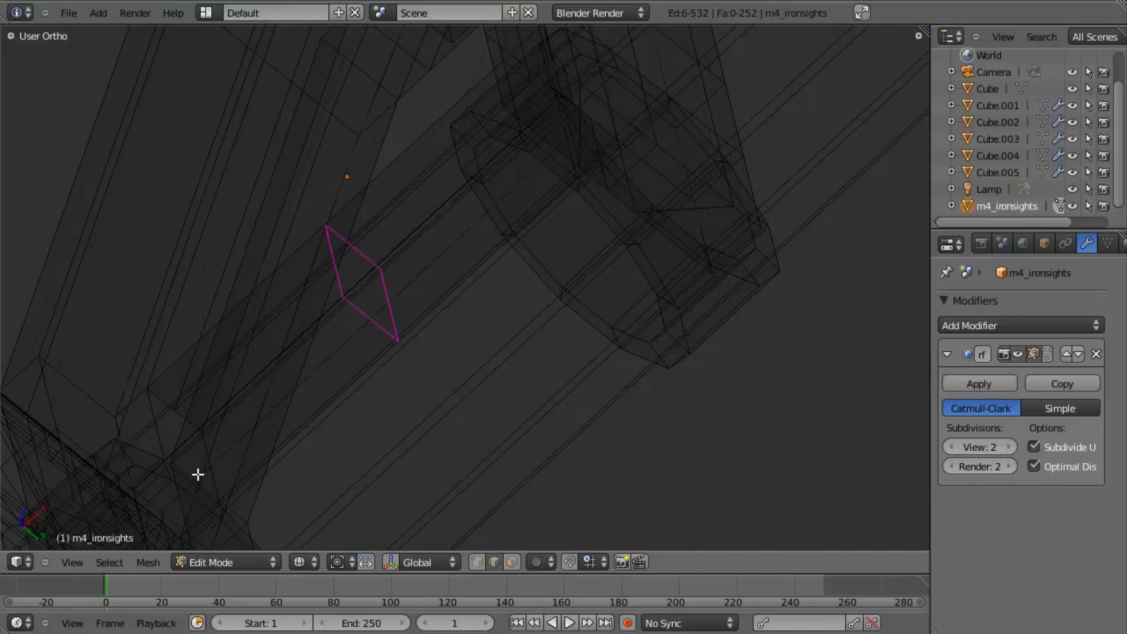
key(Escape)
scroll(294, 424, down, 5)
middle_drag(425, 256, 389, 337)
scroll(390, 337, up, 5)
key(z)
scroll(431, 346, down, 5)
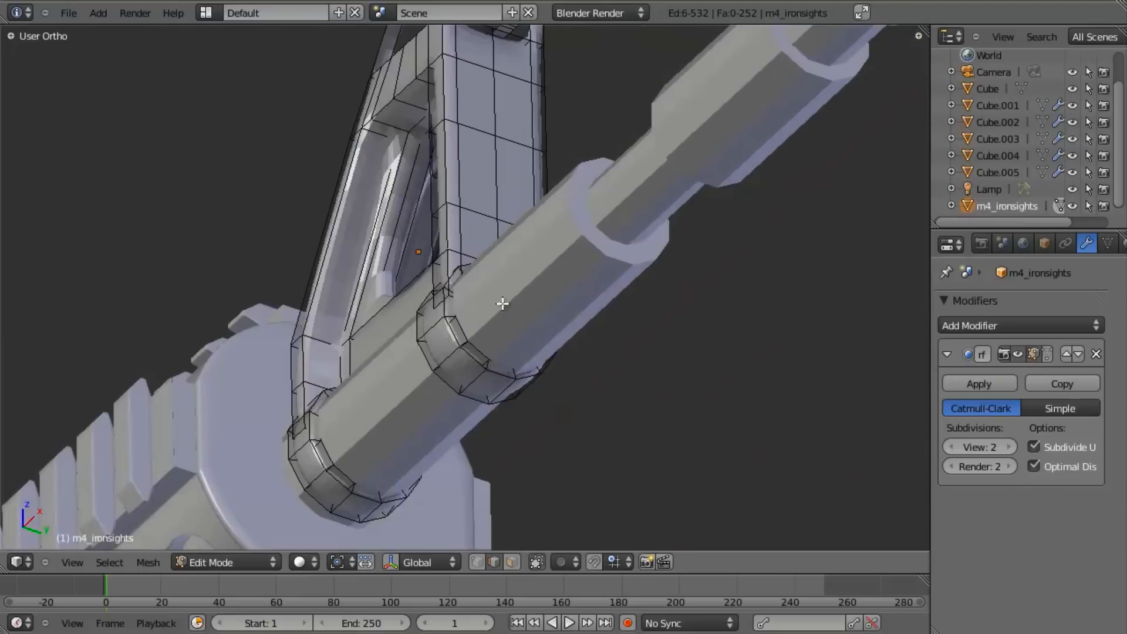
Hide every object except the iron sights and return to editing its mesh.
middle_drag(490, 308, 540, 280)
key(Tab)
key(shift+h)
key(Tab)
middle_drag(473, 361, 437, 301)
scroll(480, 287, up, 5)
scroll(458, 315, down, 5)
scroll(460, 250, up, 5)
scroll(460, 251, down, 5)
middle_drag(460, 251, 497, 398)
scroll(497, 398, up, 2)
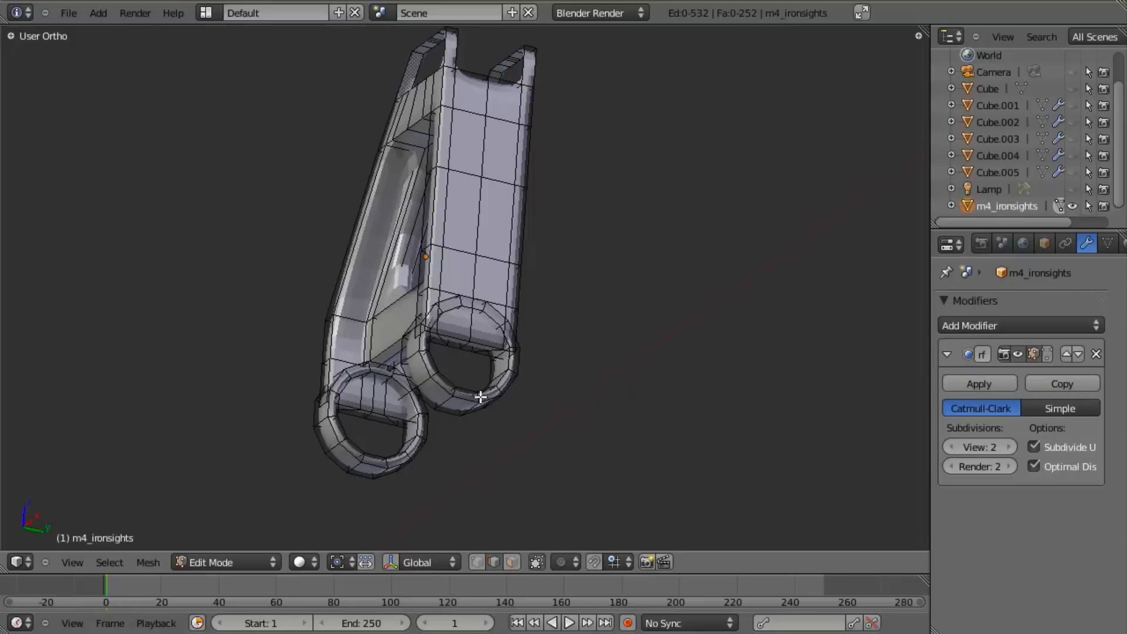
Select both linked barrel rings at the sight's base and rotate them 15 degrees in the right view.
scroll(470, 299, up, 4)
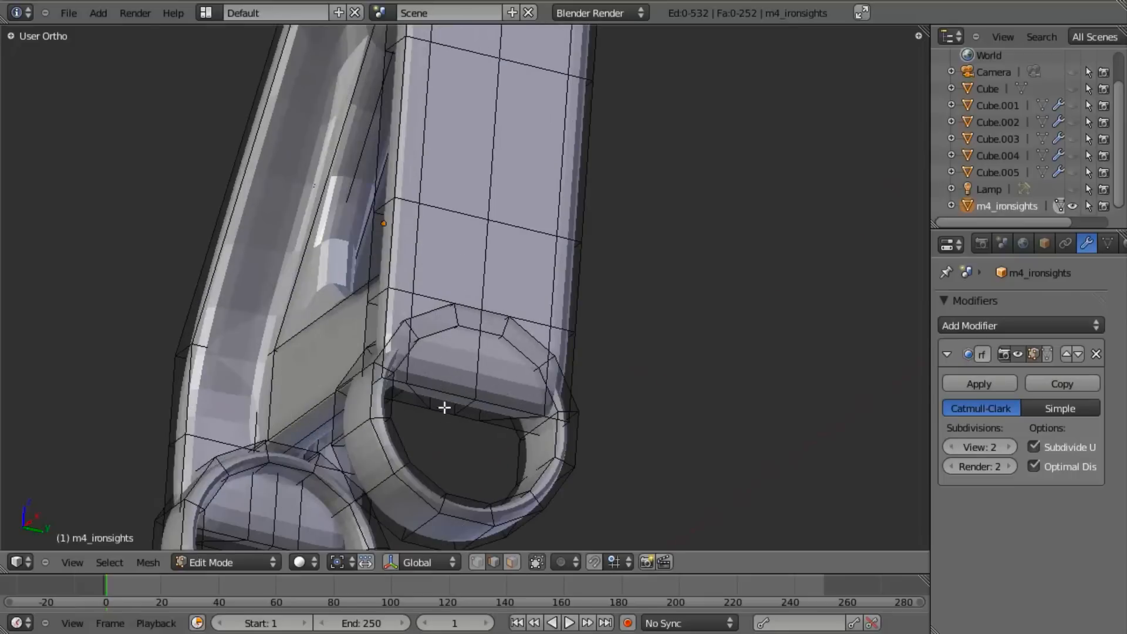
key(l)
key(l)
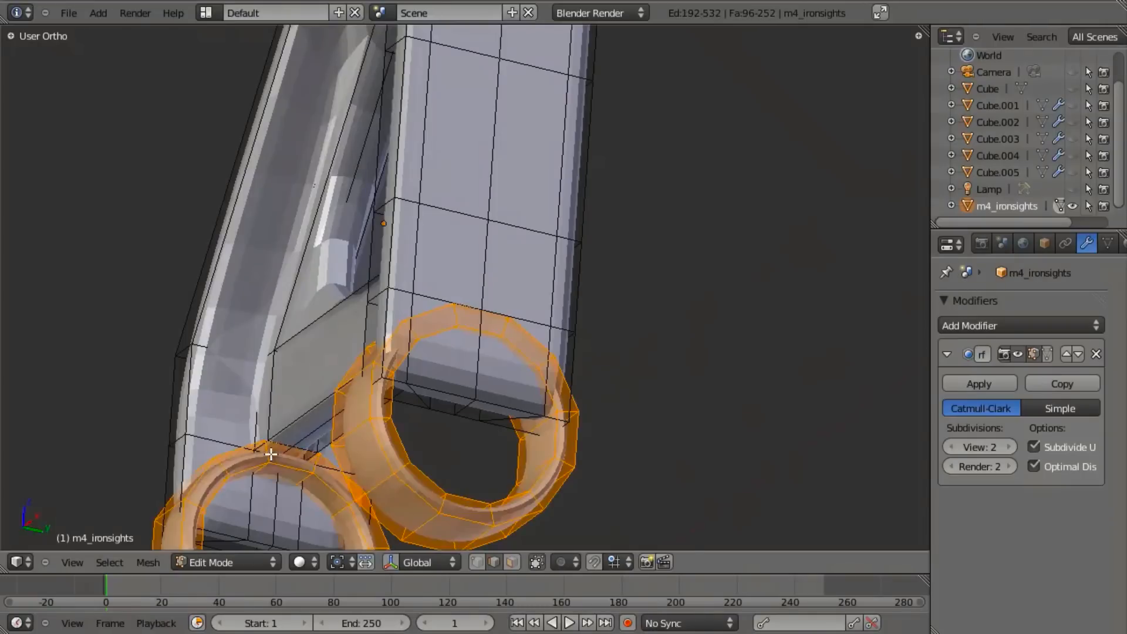
key(KP_3)
scroll(440, 373, down, 5)
scroll(470, 370, up, 6)
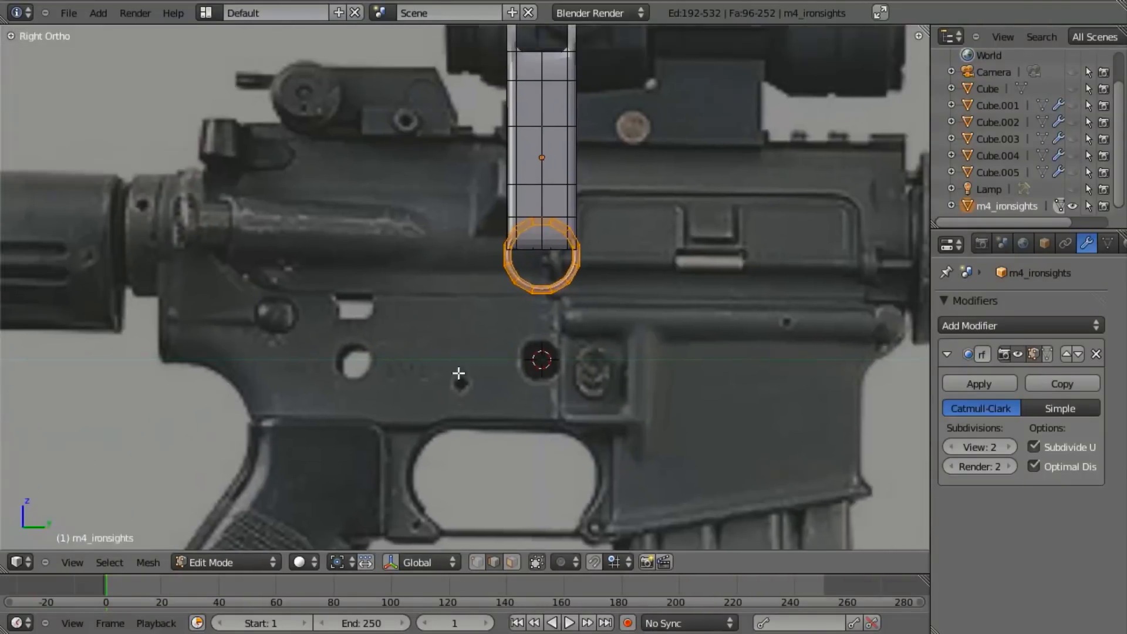
key(z)
shift+middle_drag(506, 385, 443, 412)
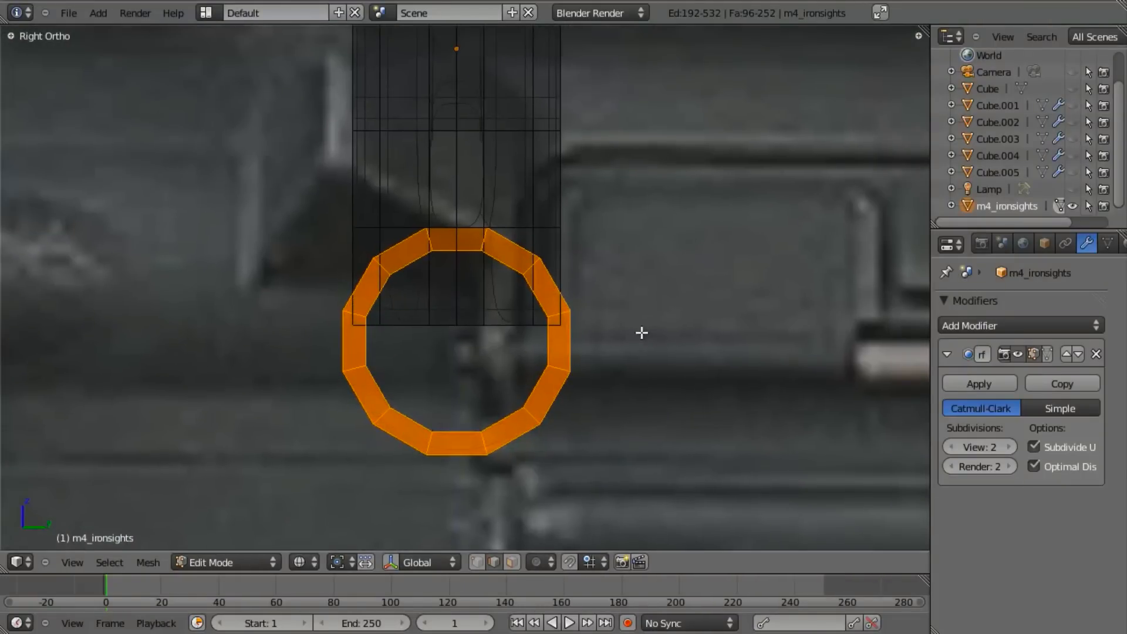
text(r15)
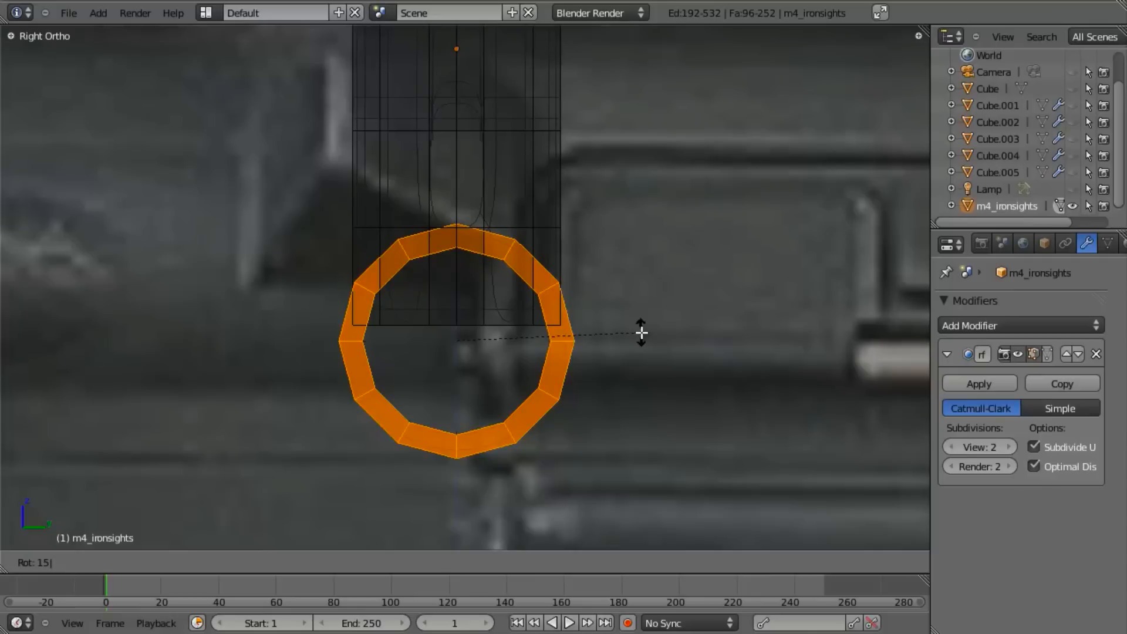
key(Return)
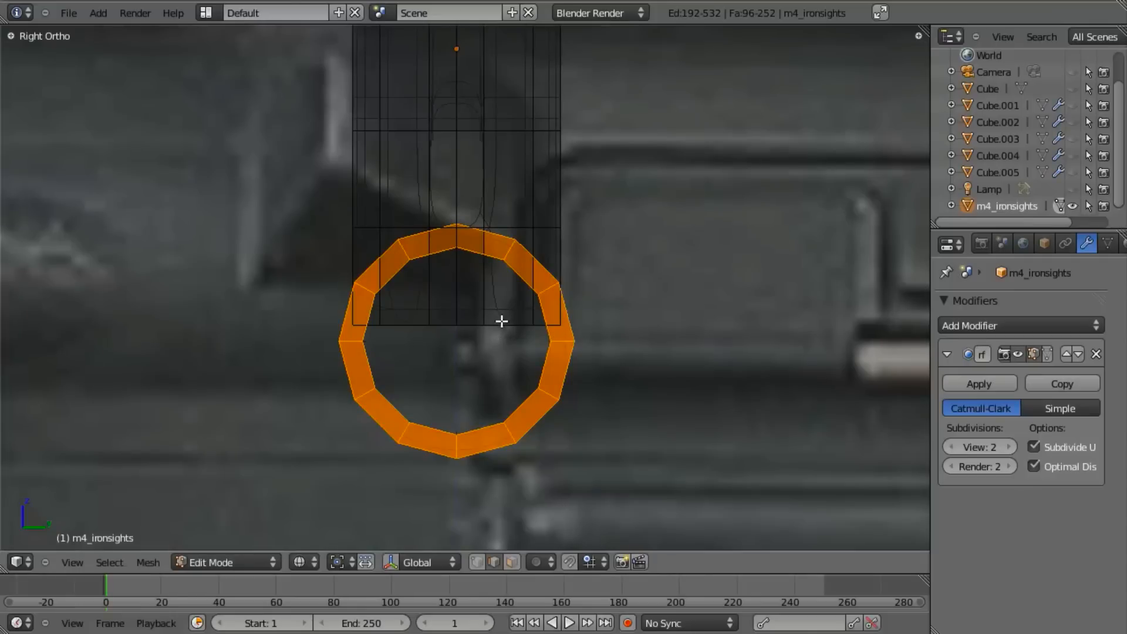
In vertex select mode, delete the vertices of the sight's positive Y half, including that half of both rings.
scroll(512, 309, down, 6)
key(ctrl+Tab)
click(513, 272)
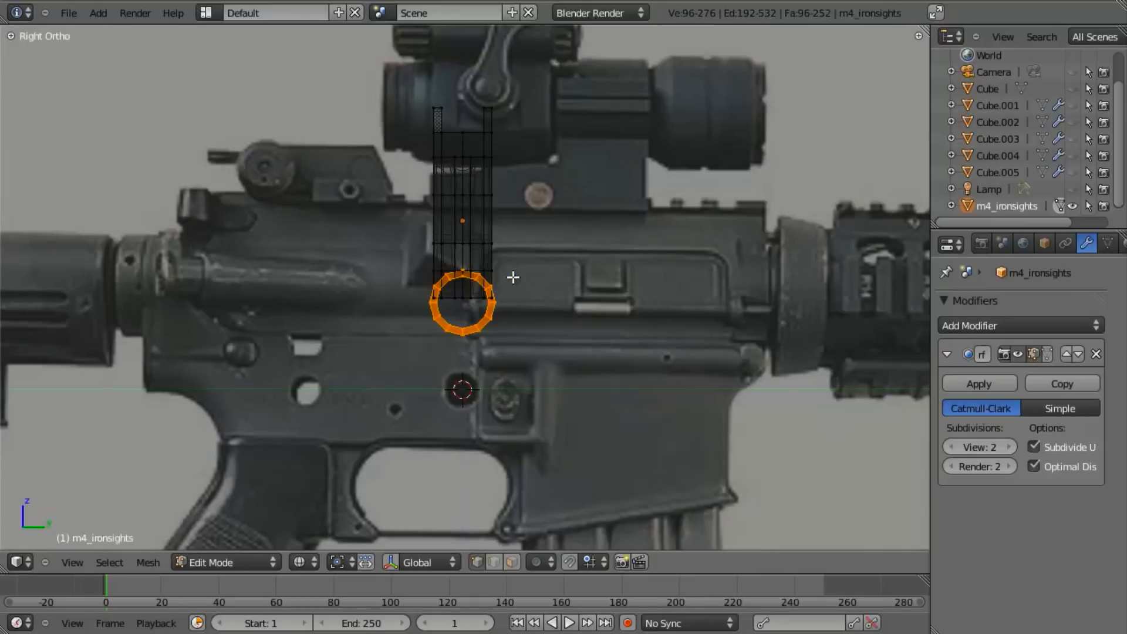
key(a)
key(b)
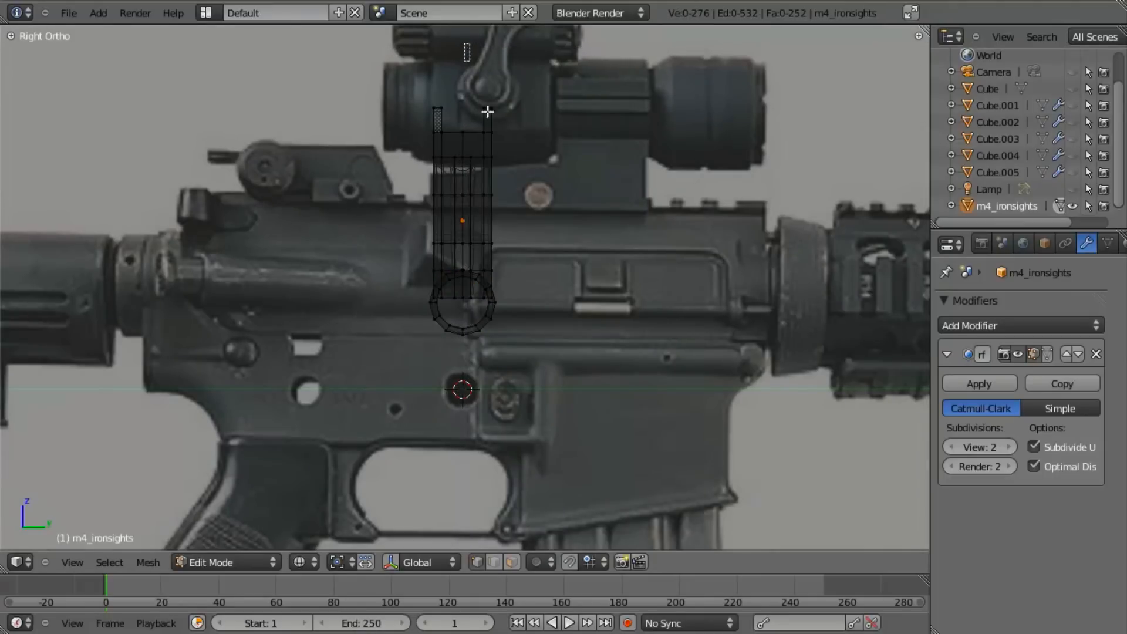
drag(462, 43, 604, 400)
key(z)
middle_drag(605, 401, 464, 189)
key(z)
mouse_move(448, 226)
middle_down()
mouse_move(435, 405)
mouse_move(511, 317)
middle_up()
key(x)
click(510, 282)
Add a Mirror modifier above the Subdivision Surface, mirroring only across the Y axis.
key(z)
middle_drag(485, 360, 423, 383)
scroll(495, 249, up, 6)
middle_drag(495, 249, 511, 293)
click(1017, 322)
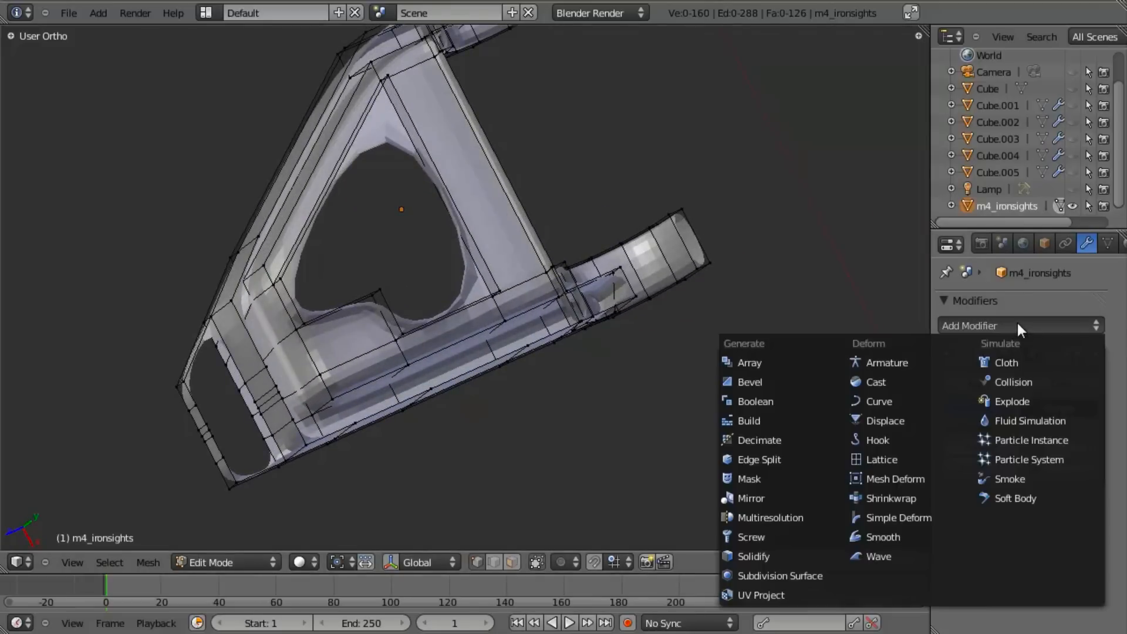
click(818, 497)
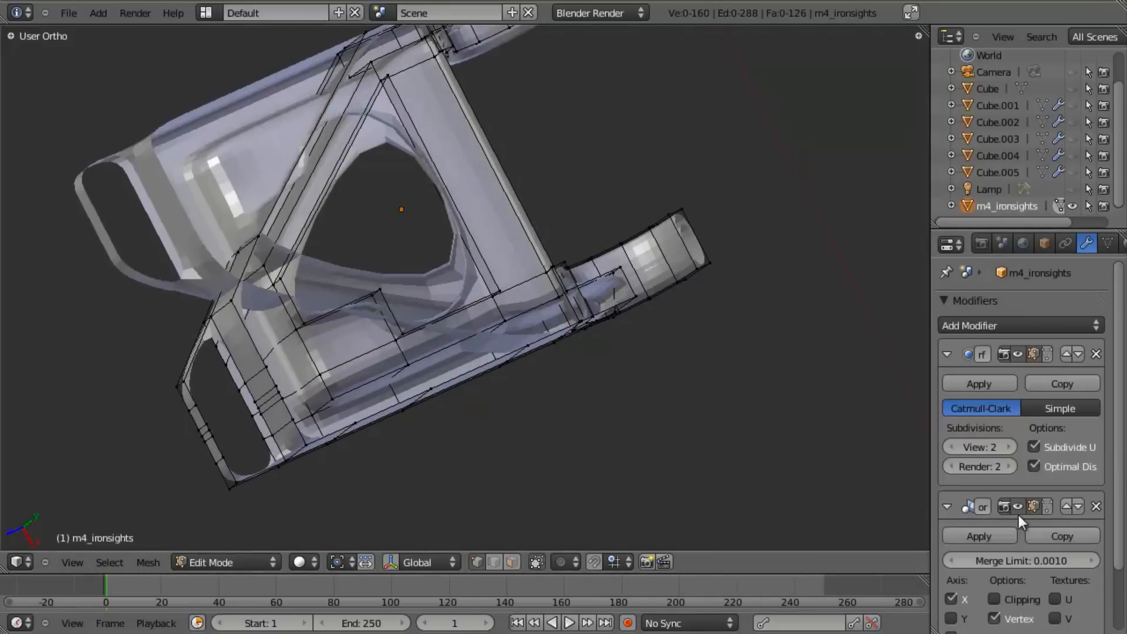
click(1068, 505)
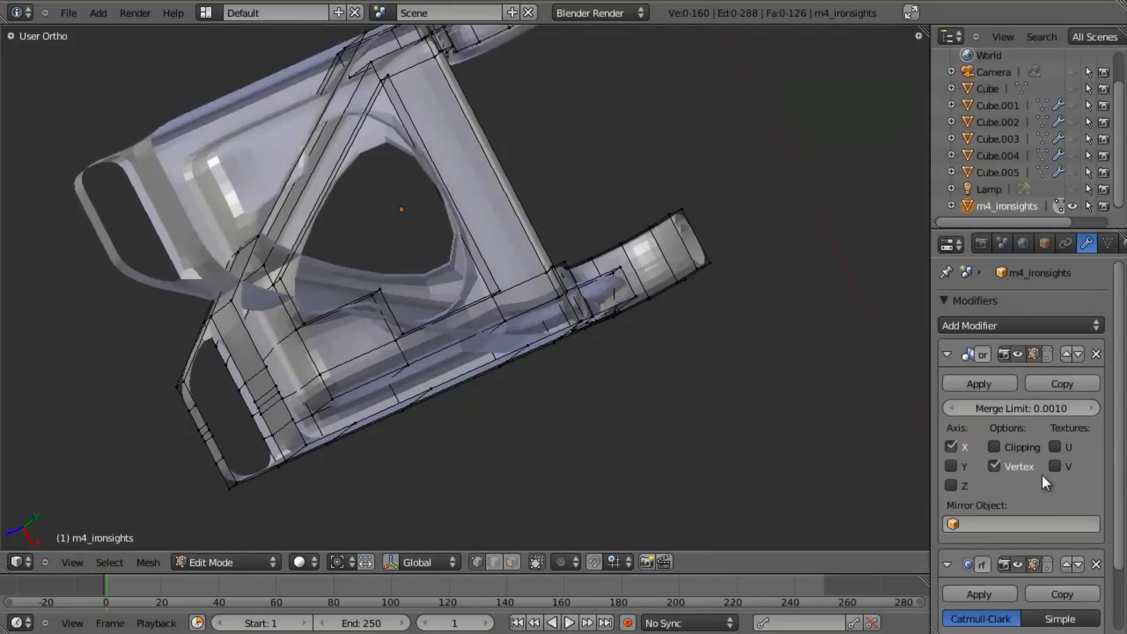
click(950, 466)
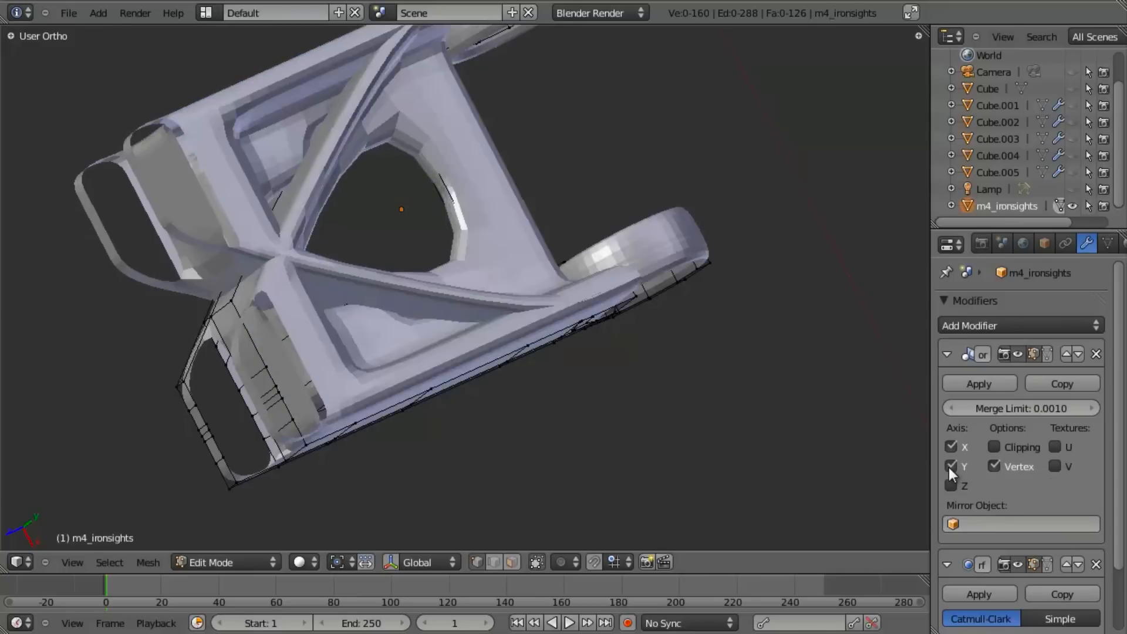
click(953, 444)
Enable Clipping on the Mirror modifier and check the mirrored sight's tip against the reference image.
scroll(609, 420, down, 5)
middle_drag(608, 420, 713, 331)
scroll(628, 349, up, 5)
middle_drag(628, 349, 676, 350)
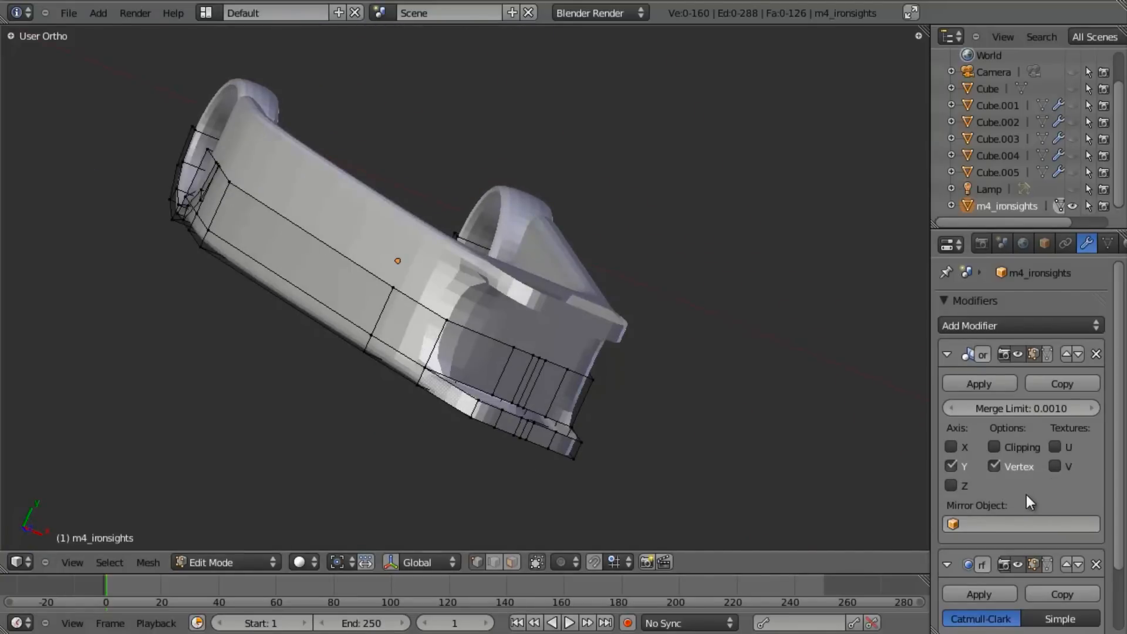
click(994, 447)
middle_drag(469, 328, 541, 262)
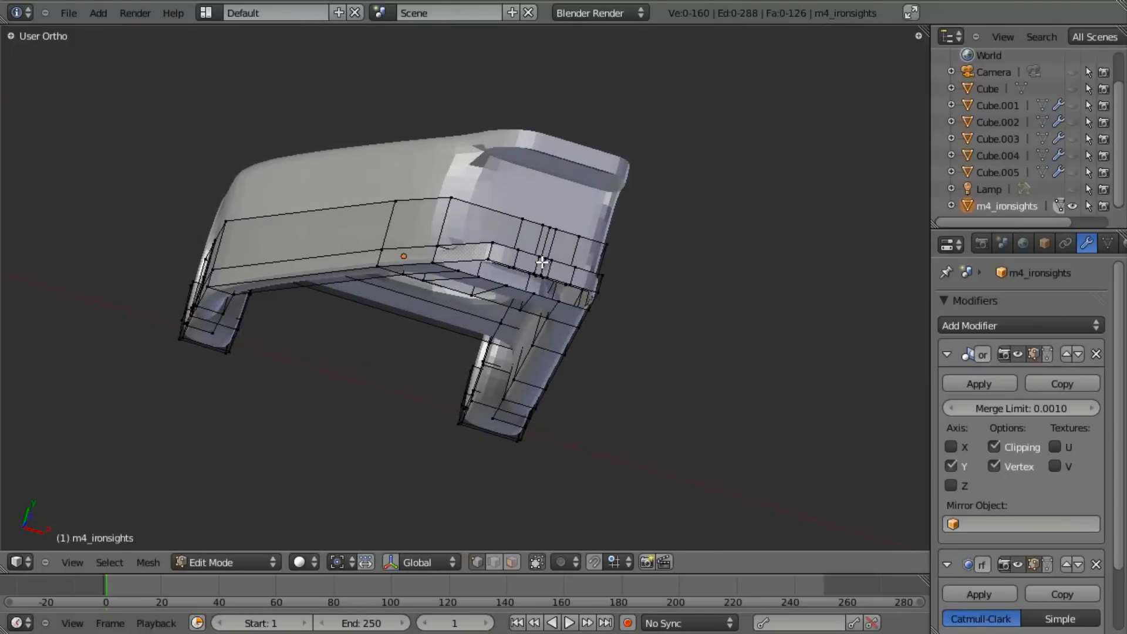
middle_drag(457, 446, 317, 329)
key(KP_1)
scroll(430, 315, up, 4)
shift+middle_drag(430, 315, 609, 327)
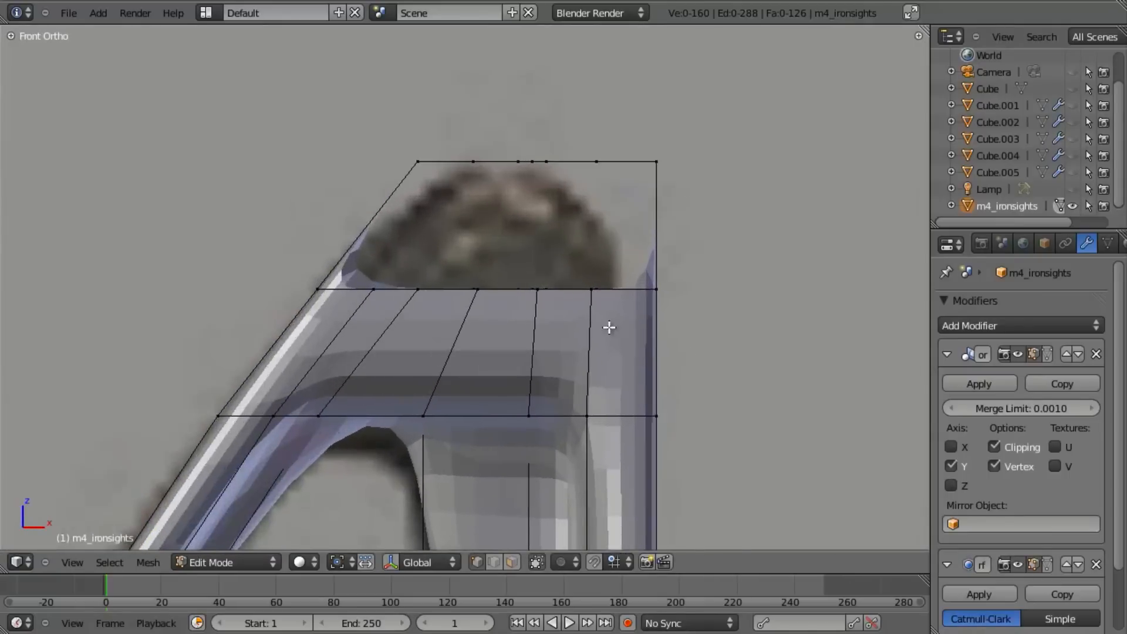
scroll(608, 328, up, 2)
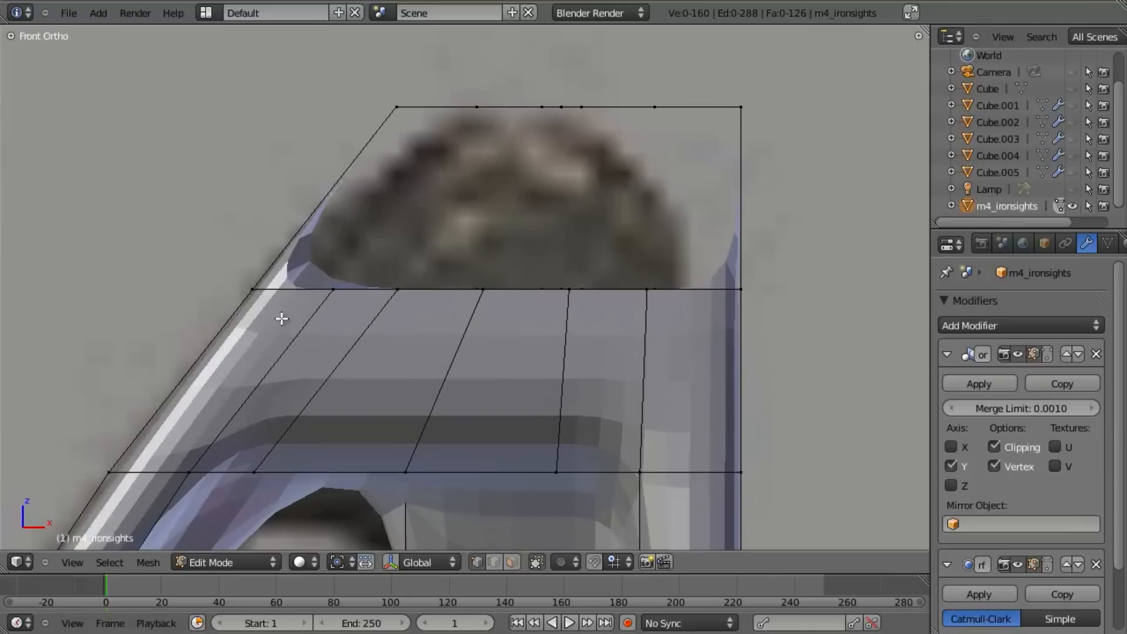
Extrude the outer edge of the sight tip's top bar downward about 0.026 along Z and scale the new edge slightly narrower.
middle_drag(513, 168, 471, 228)
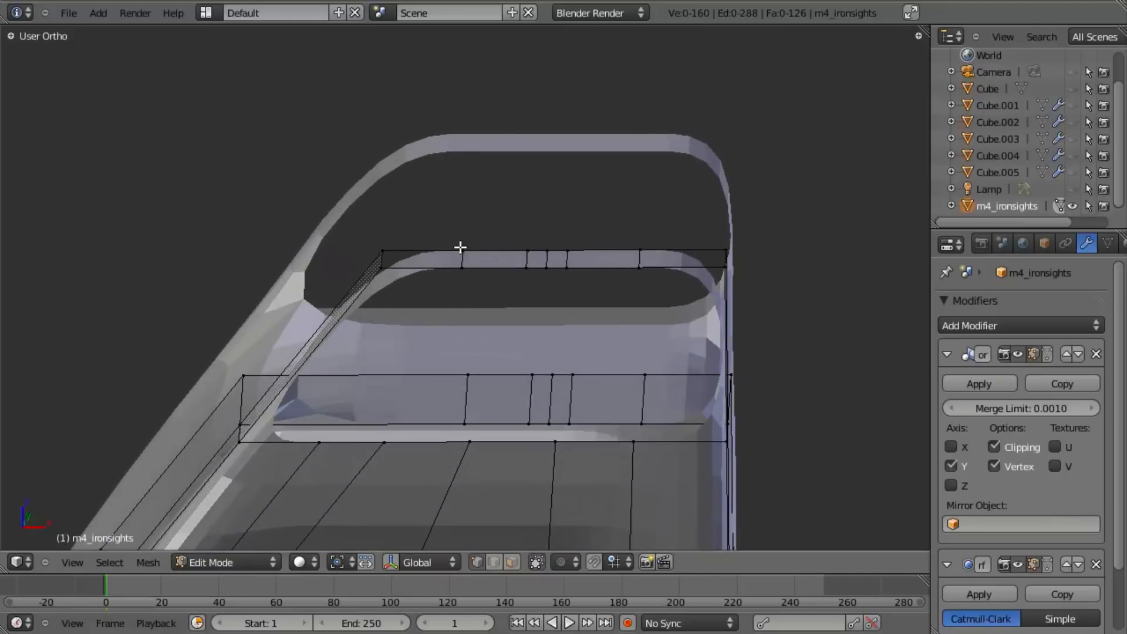
click(379, 269)
ctrl+click(547, 267)
ctrl+click(726, 268)
key(e)
key(z)
key(z)
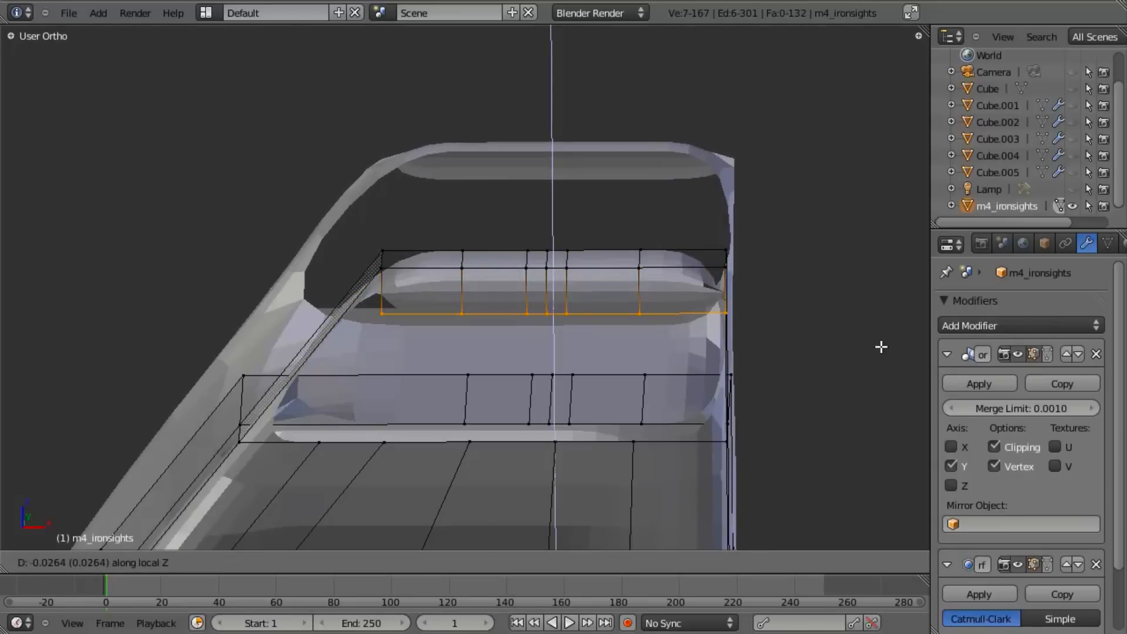
click(881, 347)
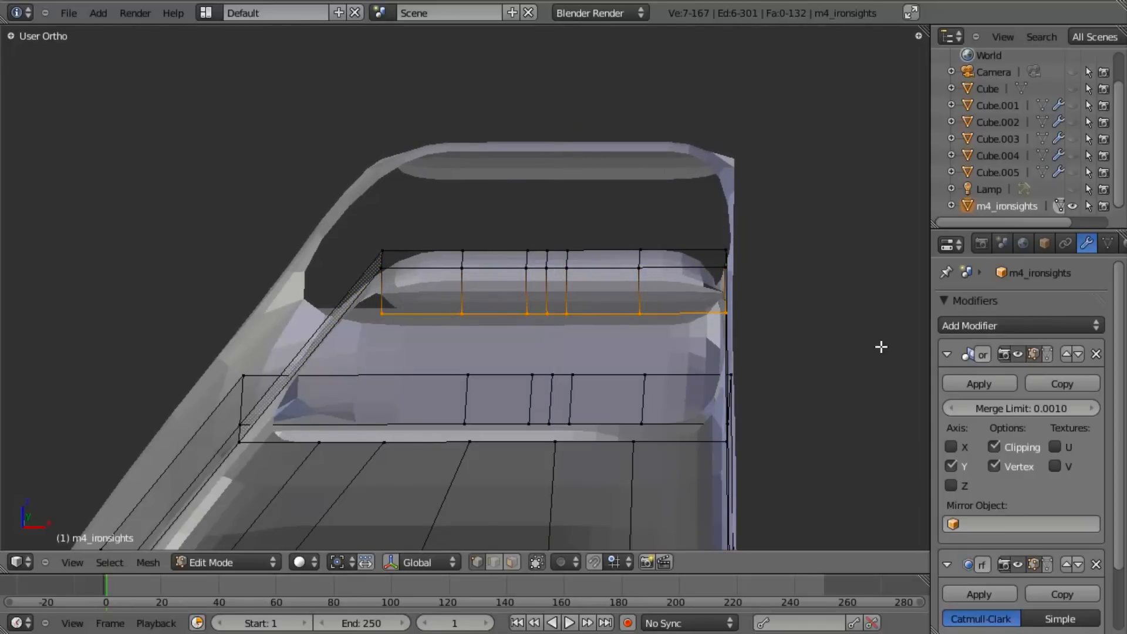
key(s)
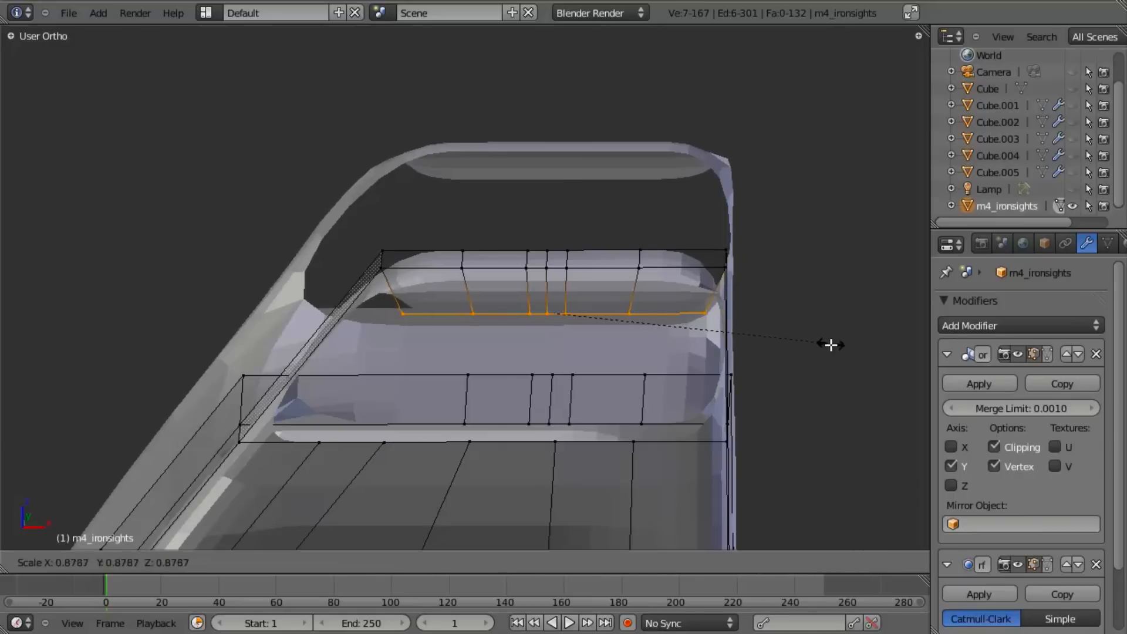
click(800, 349)
Fill the corner face joining the sloped side's outer edge to the newly extruded bar and the lower panel.
middle_drag(238, 359, 306, 428)
right_click(314, 432)
shift+right_click(238, 427)
shift+right_click(405, 262)
shift+right_click(421, 304)
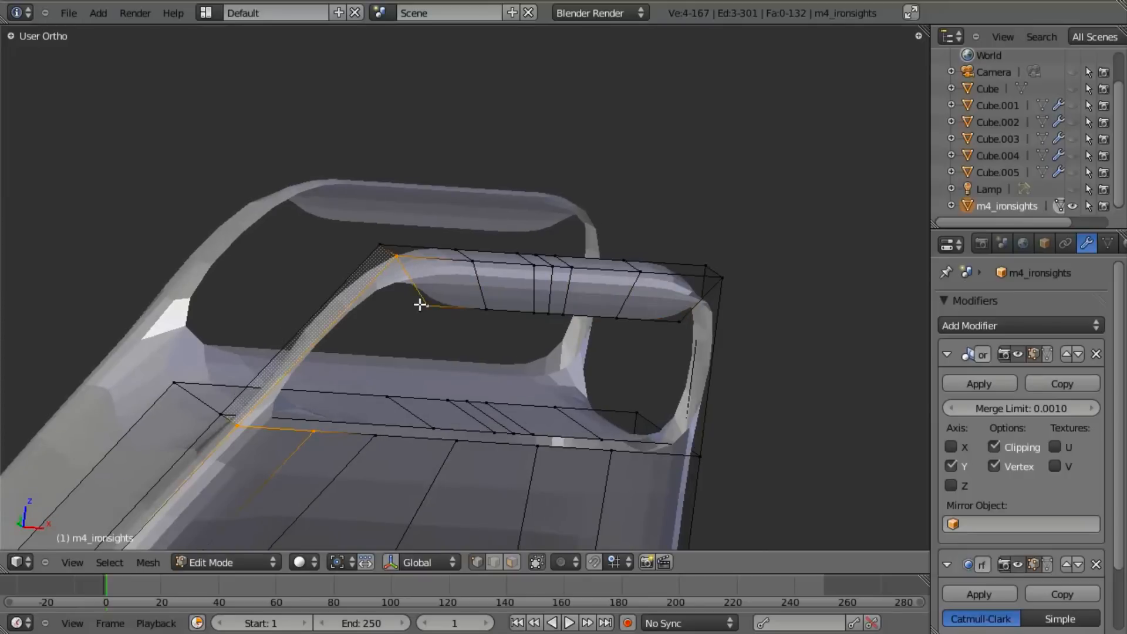
key(f)
Fill the matching corner face on the vertical side of the tip opening and check it in front view.
right_click(678, 319)
shift+right_click(722, 279)
shift+right_click(703, 460)
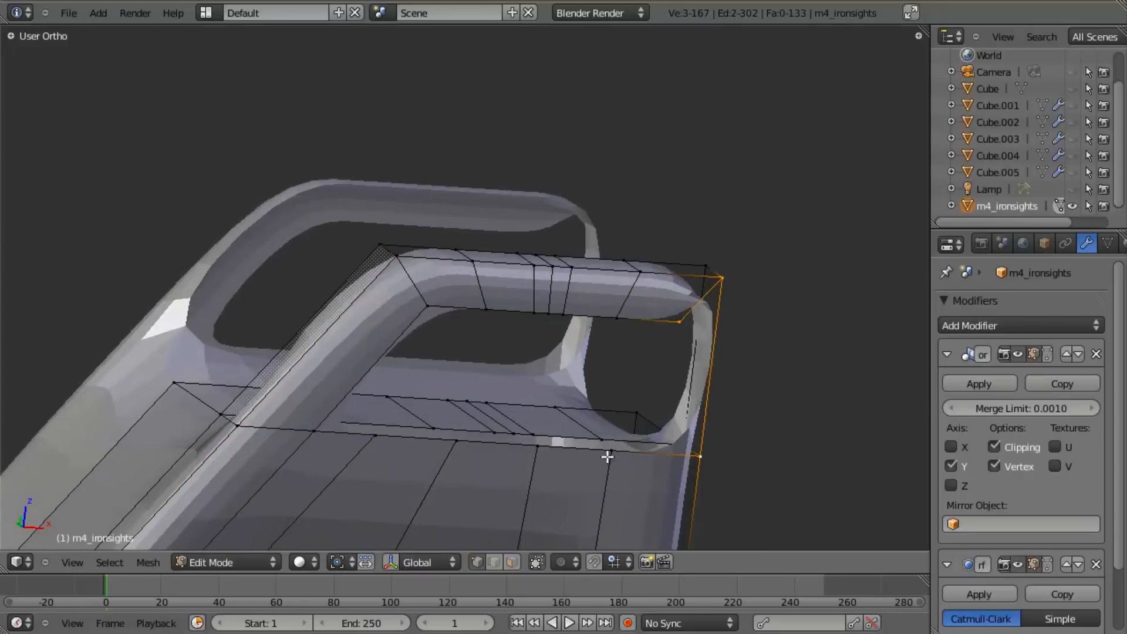
shift+right_click(608, 456)
key(f)
key(a)
scroll(646, 364, down, 5)
key(KP_1)
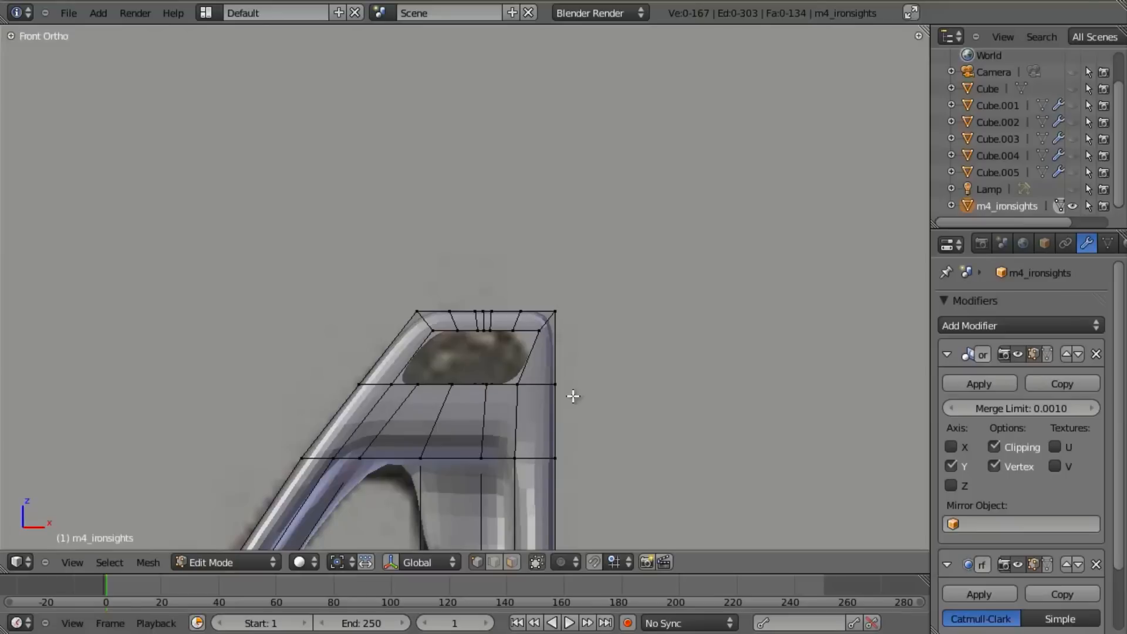
Try to add a loop cut through the tip's sloped corner edge and compare the smoothed result with the reference.
scroll(572, 392, up, 4)
key(z)
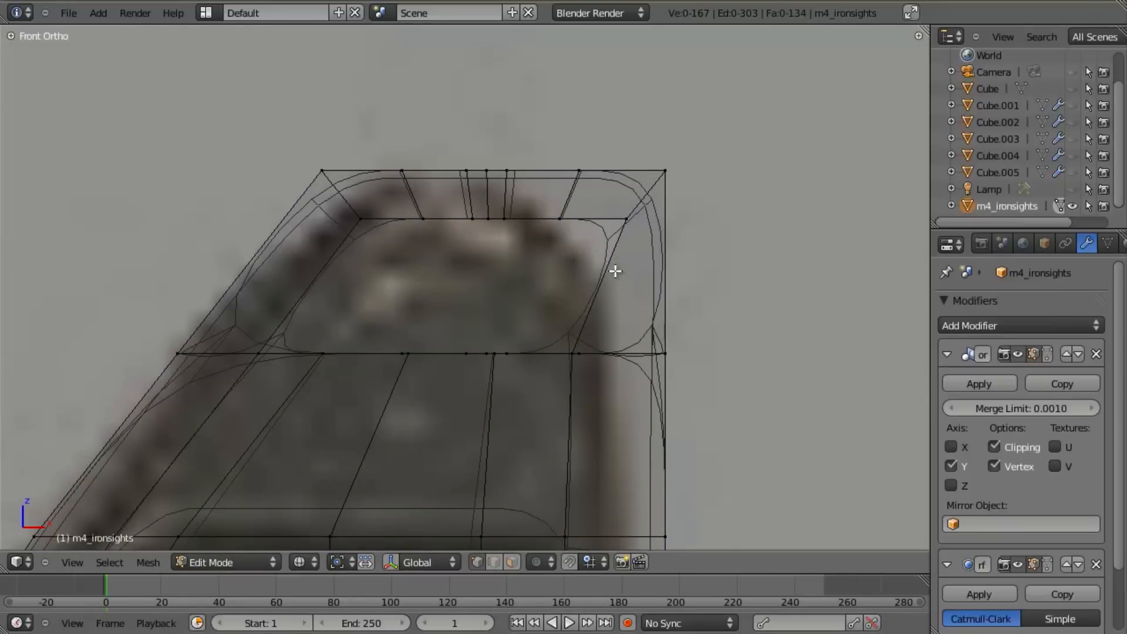
key(z)
key(ctrl+r)
click(333, 191)
click(341, 186)
key(Tab)
scroll(461, 230, down, 4)
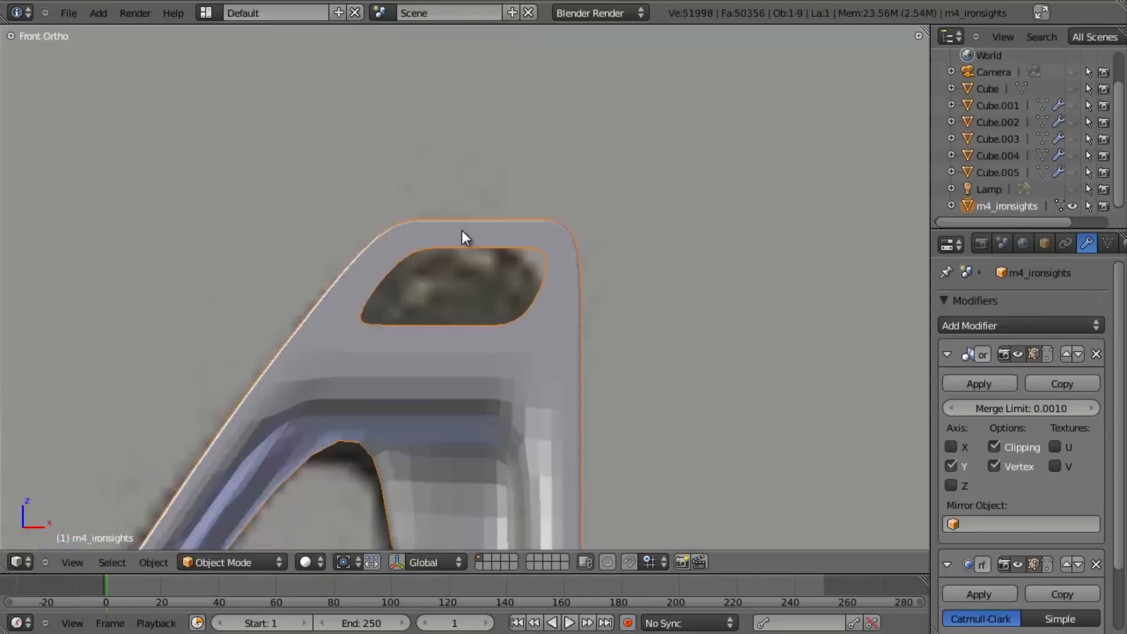
key(Tab)
key(a)
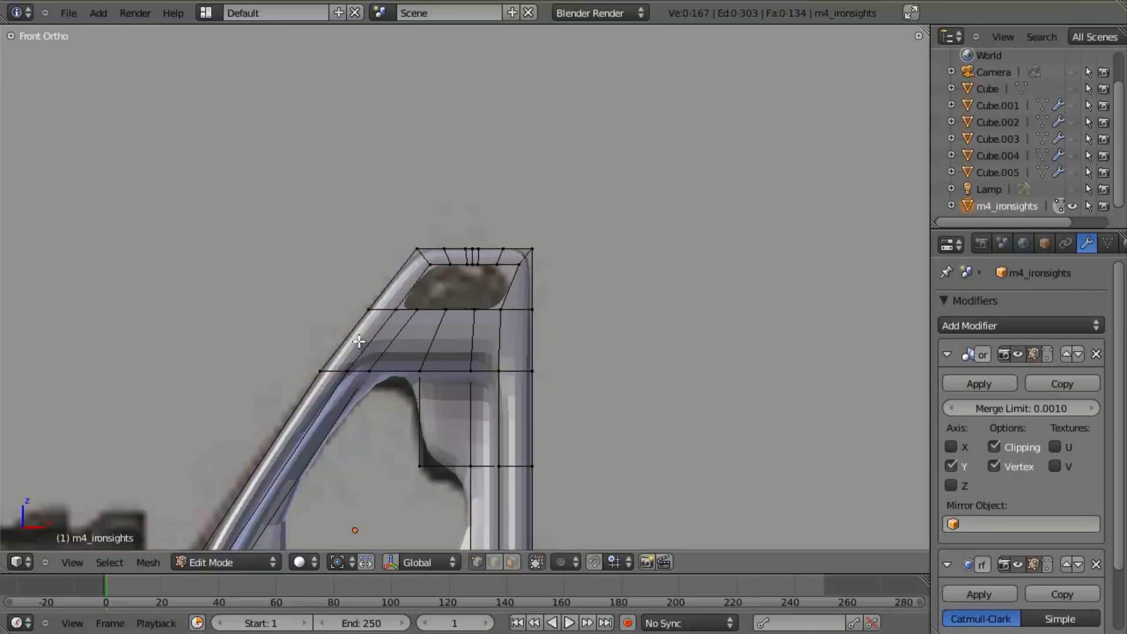
Examine the tip's edge flow around the opening in wireframe and shaded views from the front and at an angle.
scroll(586, 272, up, 3)
key(z)
scroll(614, 280, down, 5)
mouse_move(616, 282)
shift+middle_down()
mouse_move(595, 306)
mouse_move(425, 355)
mouse_move(434, 394)
mouse_move(440, 287)
shift+middle_up()
scroll(594, 306, up, 5)
scroll(545, 293, up, 2)
key(z)
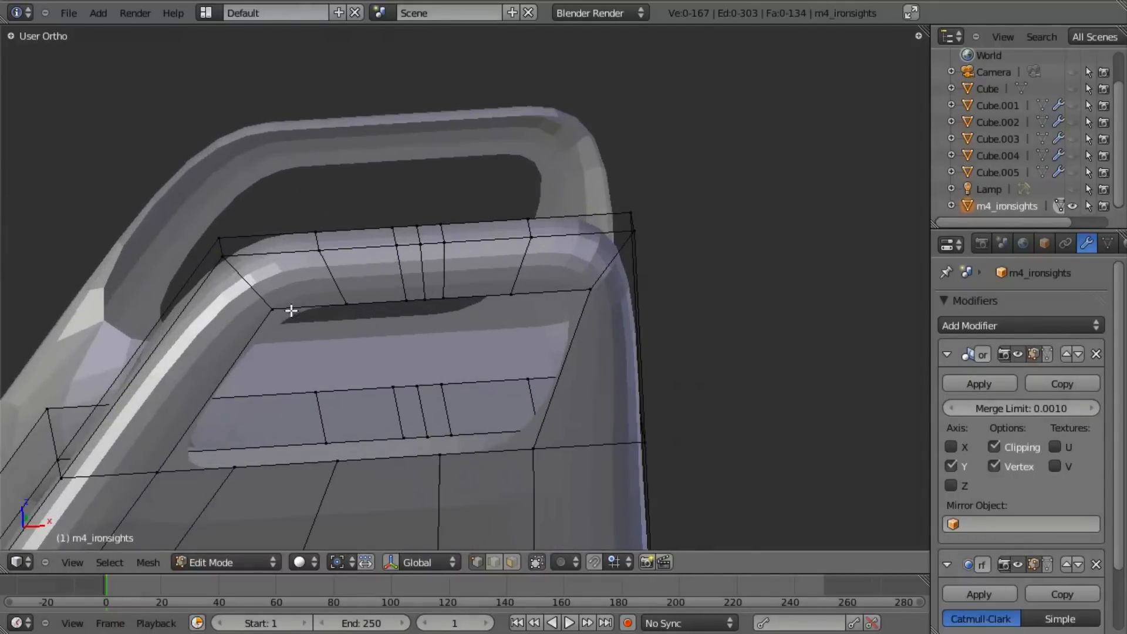
shift+middle_drag(426, 363, 539, 289)
scroll(537, 302, down, 7)
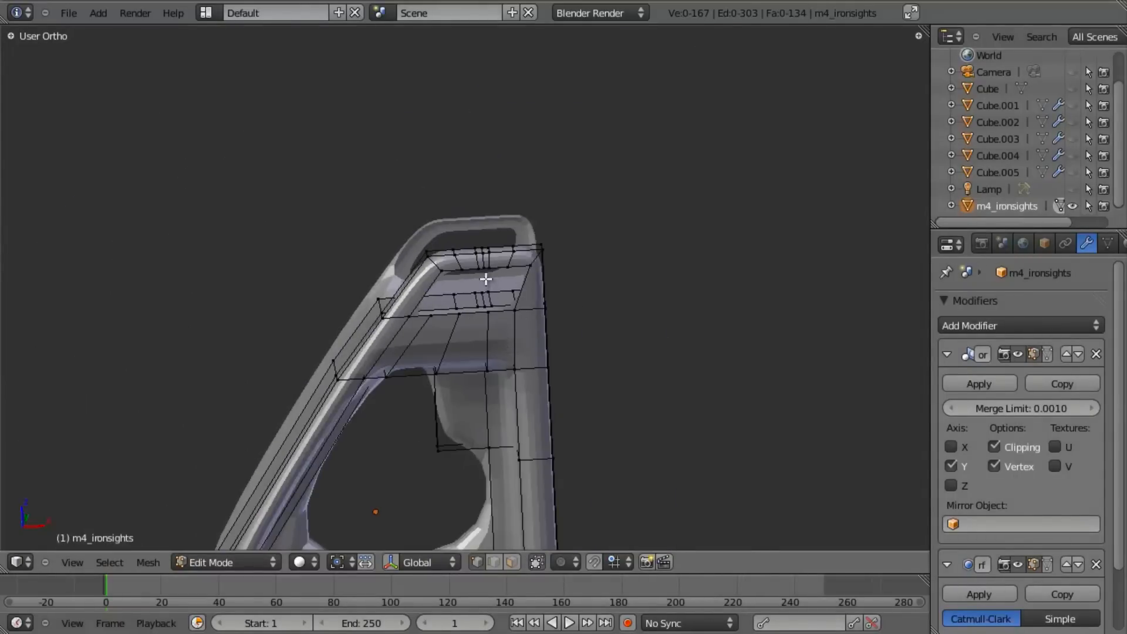
scroll(484, 300, up, 3)
scroll(484, 300, up, 3)
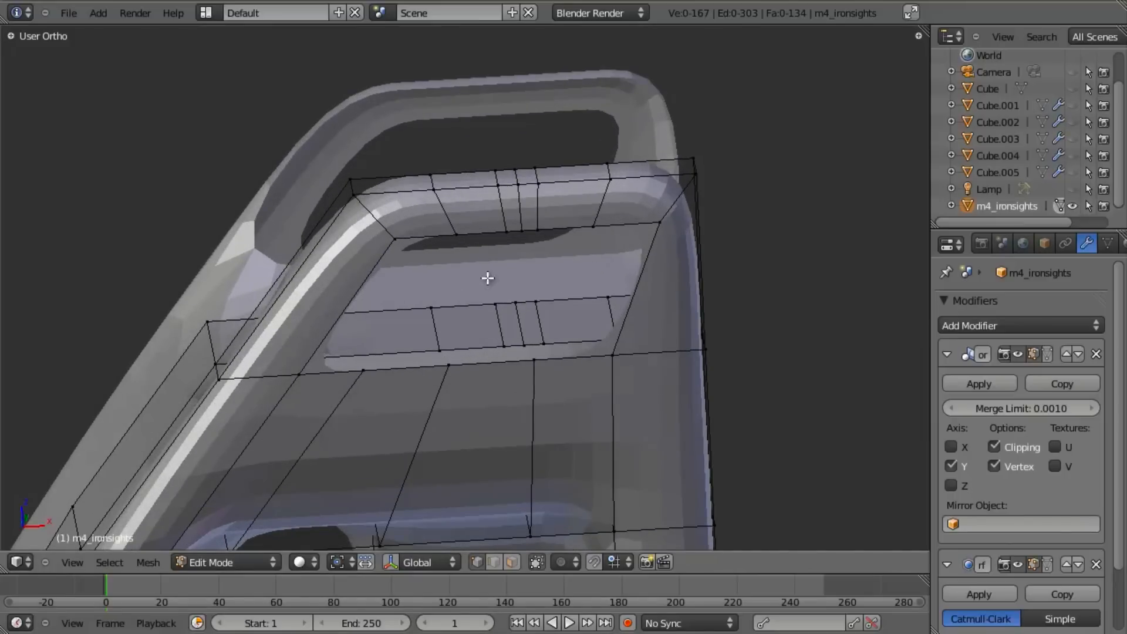
alt+right_click(519, 203)
key(x)
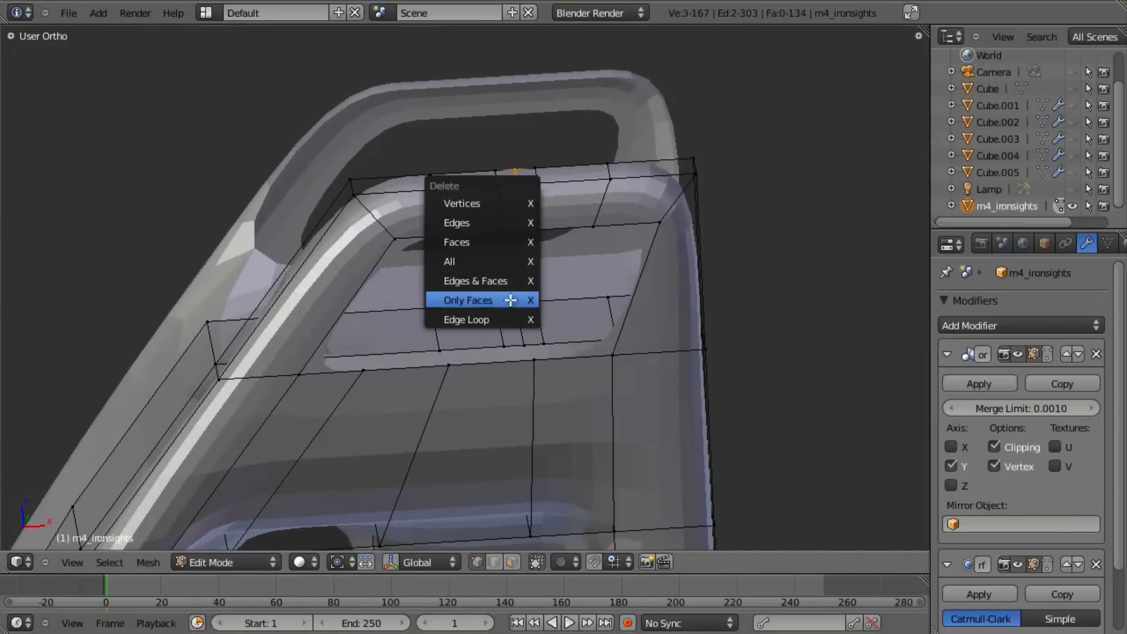
key(Escape)
key(a)
Delete the two extra edge loops on either side of the centre edge in the tip's top bar.
alt+right_click(530, 205)
key(x)
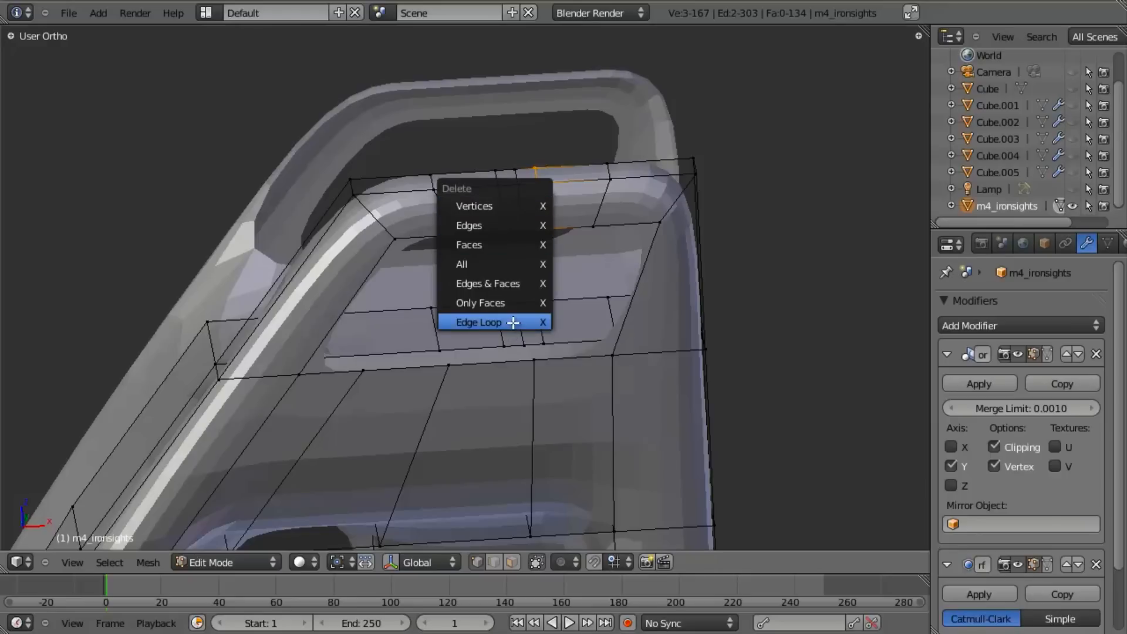
click(510, 326)
key(x)
click(503, 211)
Delete the two matching extra crosswise edges beside the centre edge on the floor strip between the sight's ears.
alt+right_click(503, 335)
key(x)
click(503, 334)
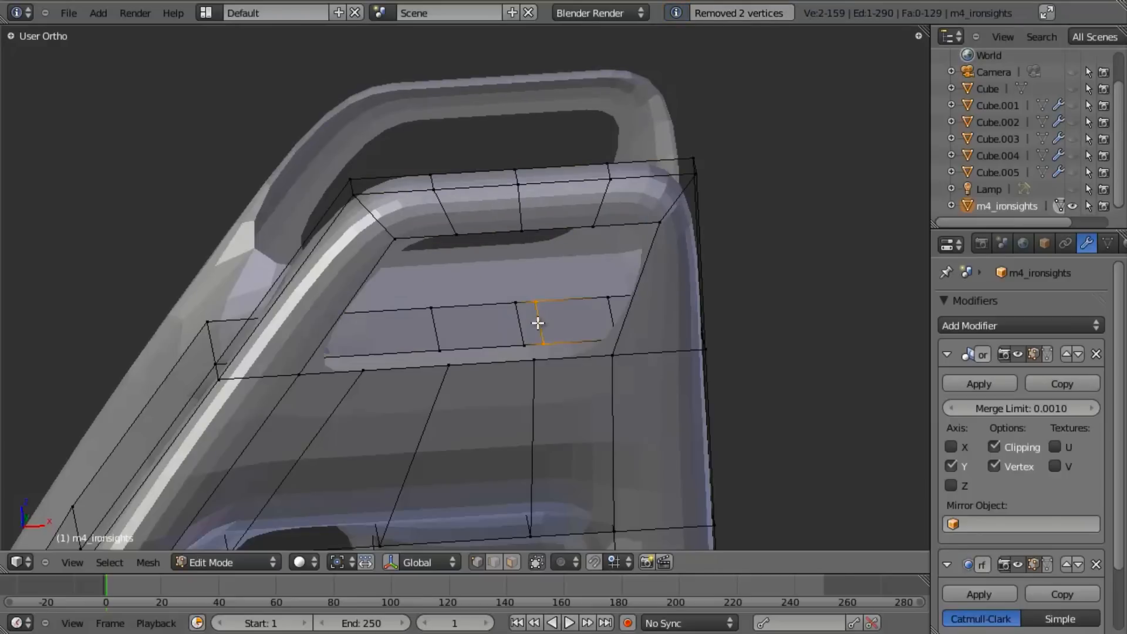
key(x)
click(538, 322)
key(a)
In front-view wireframe, move the tip's corner vertices on the sloped side down to follow the rounded reference.
middle_drag(567, 297, 563, 171)
middle_drag(488, 319, 478, 280)
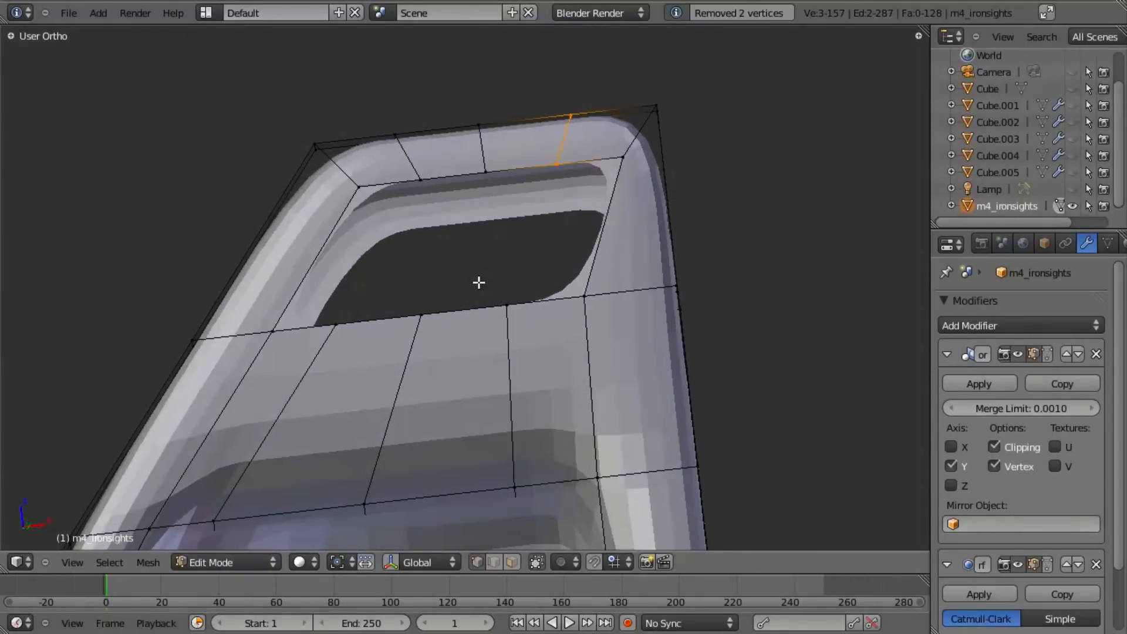
key(KP_1)
shift+middle_drag(453, 224, 458, 388)
key(z)
right_click(368, 209)
key(g)
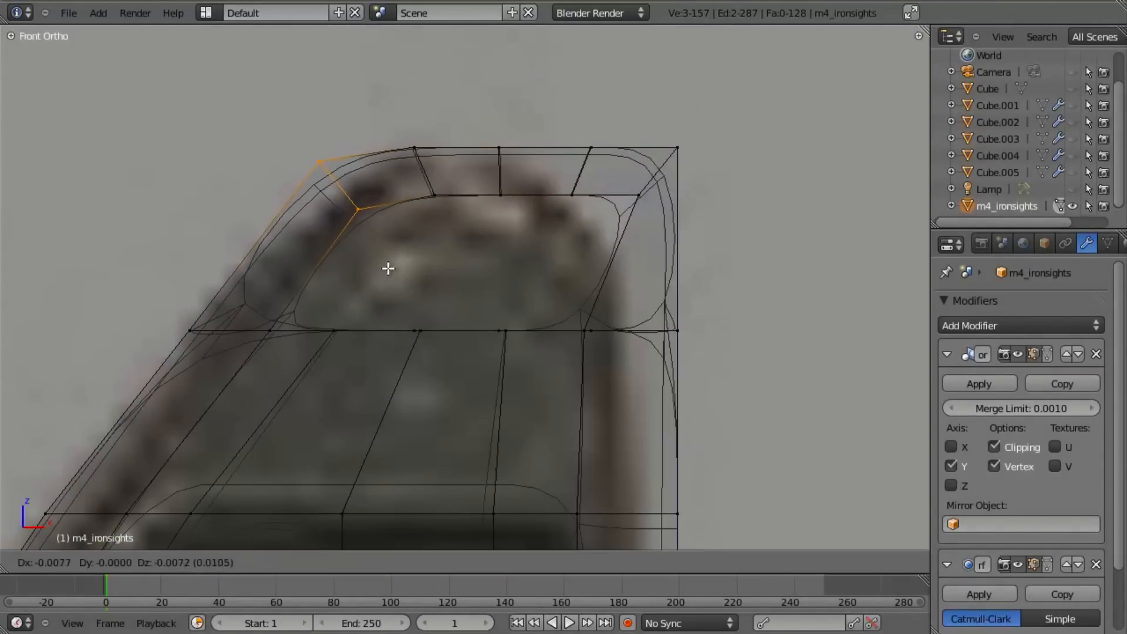
click(382, 273)
Select the tip's corner vertices on the vertical side and move them inward and down toward the rounded reference.
key(a)
key(b)
drag(617, 92, 730, 227)
key(g)
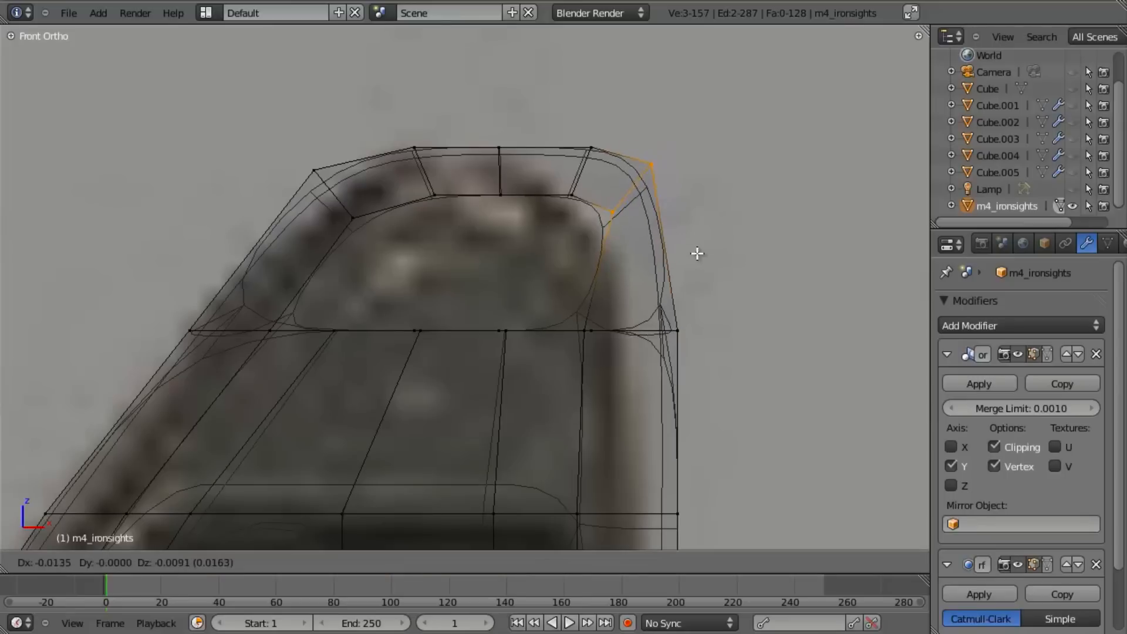
click(683, 276)
Box-select the tip's upper vertices, reposition them to shape a rounded arch, and check the smoothed outline in Object Mode.
key(b)
drag(376, 89, 624, 209)
key(g)
click(597, 200)
key(z)
key(g)
click(599, 236)
key(Tab)
scroll(614, 382, down, 7)
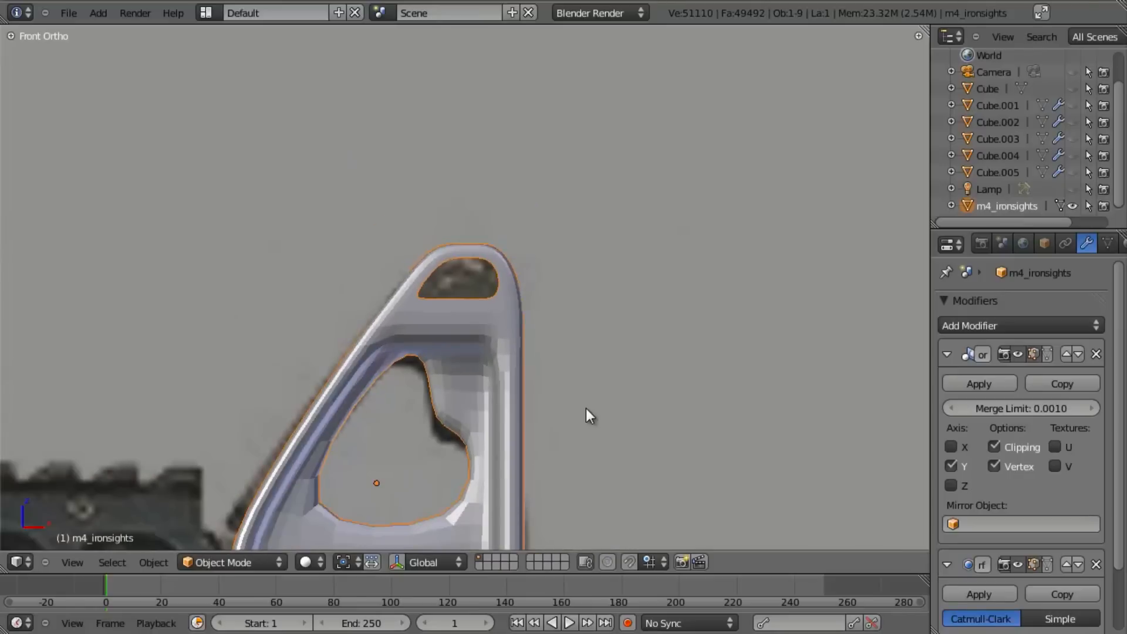
Raise the centre vertices of the tip's arch about 0.009 along Z and check the smoothed shape in Object Mode.
scroll(586, 408, up, 6)
key(Tab)
key(a)
key(b)
drag(451, 141, 505, 220)
key(z)
key(g)
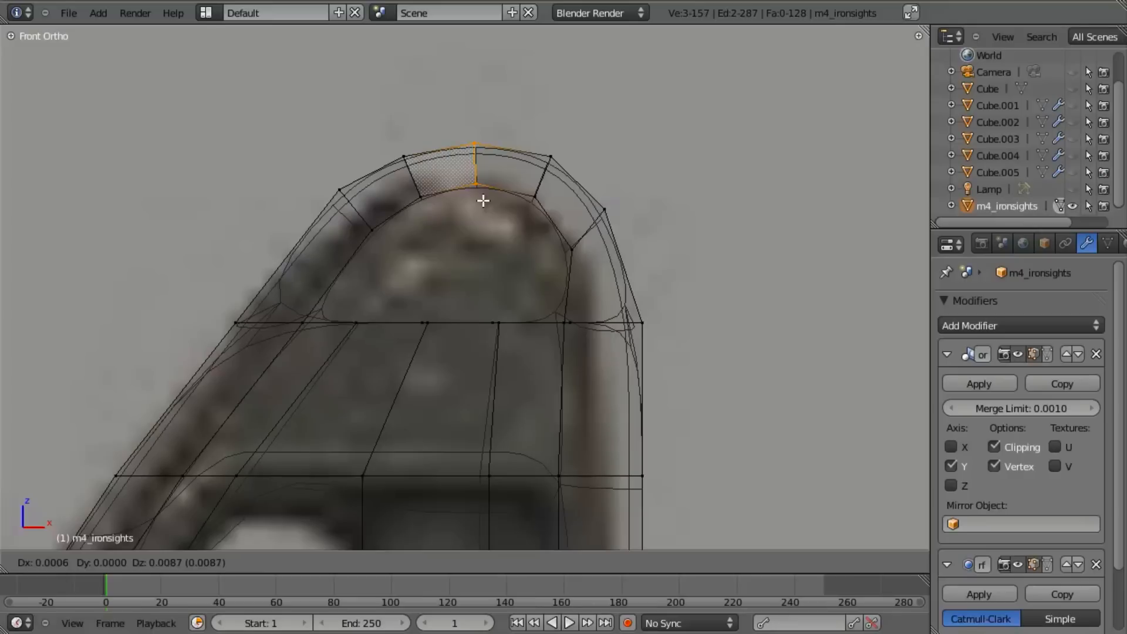
click(480, 199)
key(z)
key(Tab)
scroll(393, 311, down, 5)
scroll(395, 307, up, 5)
Fill the two outermost faces of the ear's opening between the arch's inner edge and the panel below.
key(Tab)
middle_drag(493, 370, 506, 310)
right_click(506, 310)
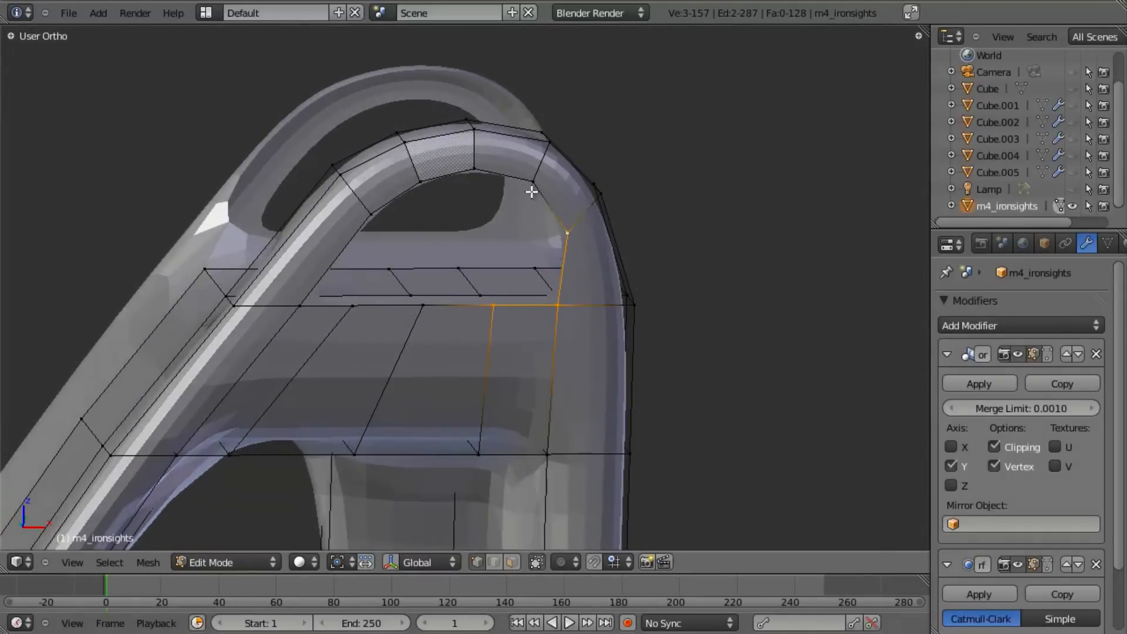
key(a)
right_click(493, 306)
shift+right_click(559, 307)
key(f)
key(a)
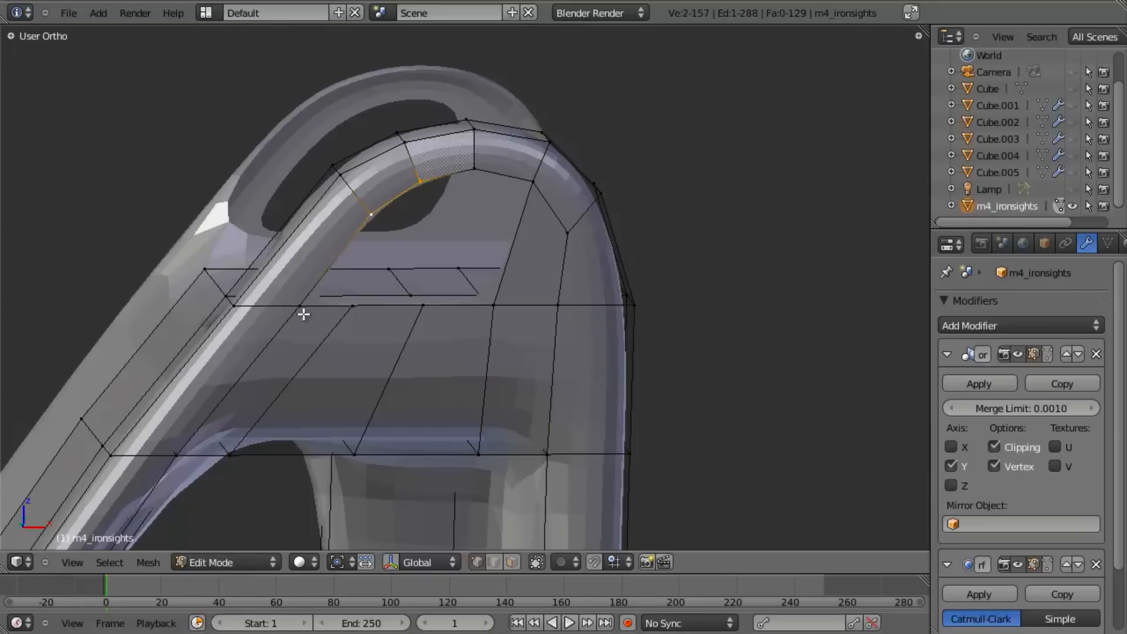
shift+right_click(355, 316)
key(f)
Fill the two middle faces beneath the arch to close the opening on the ear's outer side.
right_drag(368, 318, 464, 305)
right_click(371, 308)
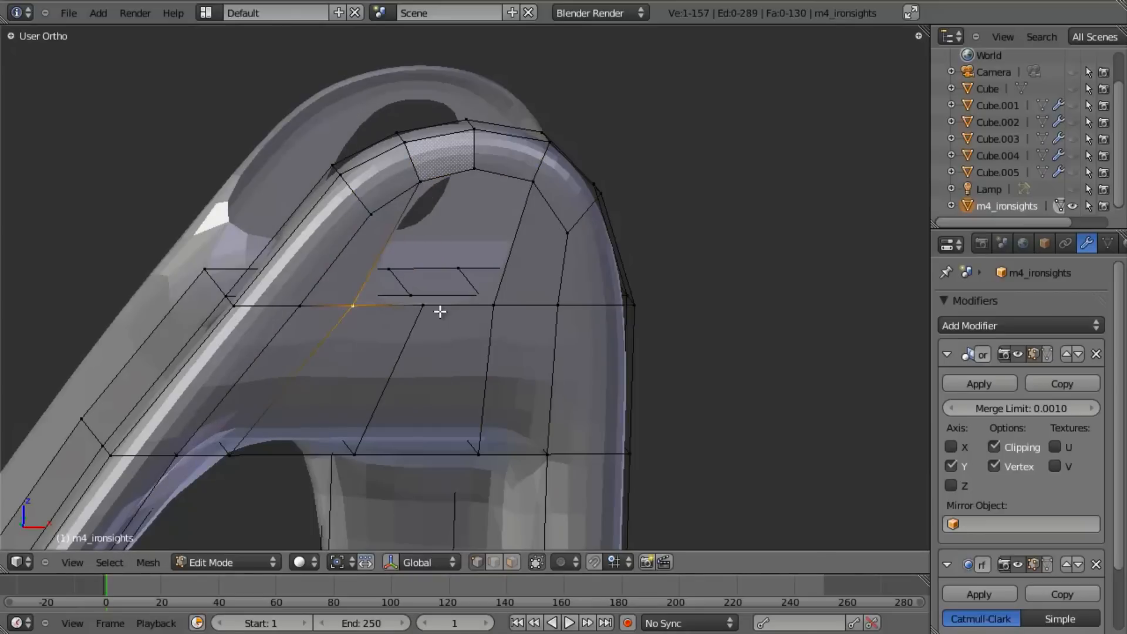
shift+right_click(425, 184)
key(f)
key(a)
alt+right_click(472, 195)
key(f)
key(a)
Fill three faces on the ear's inner side, between the arch's edge and the floor strip.
middle_drag(228, 306, 452, 284)
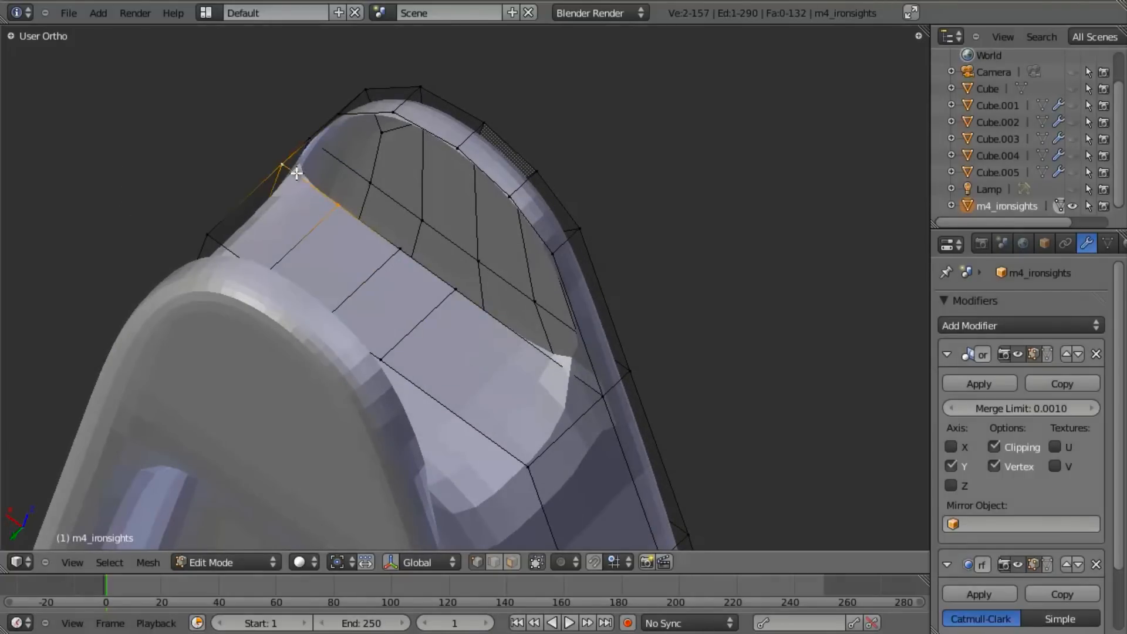
key(f)
key(a)
right_drag(463, 151, 395, 119)
right_click(390, 122)
shift+right_click(388, 126)
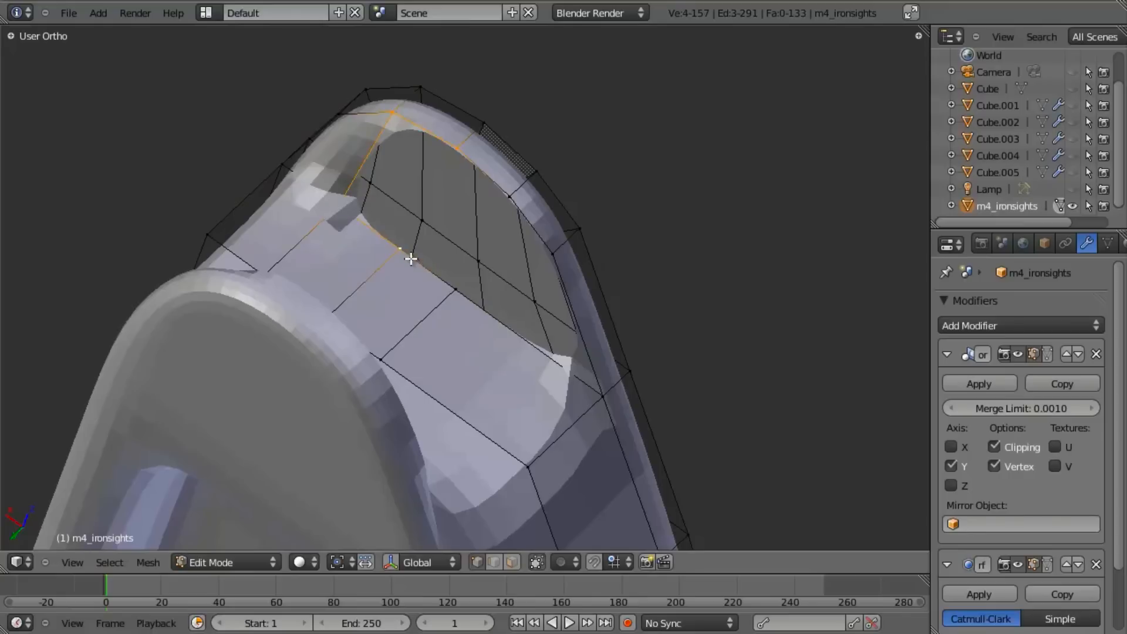
key(f)
right_click(451, 286)
key(f)
Select the vertices around the last gap on the ear's inner side in wireframe and fill that face.
right_click(511, 203)
key(z)
mouse_move(491, 375)
middle_down()
mouse_move(506, 354)
mouse_move(517, 363)
middle_up()
key(z)
key(a)
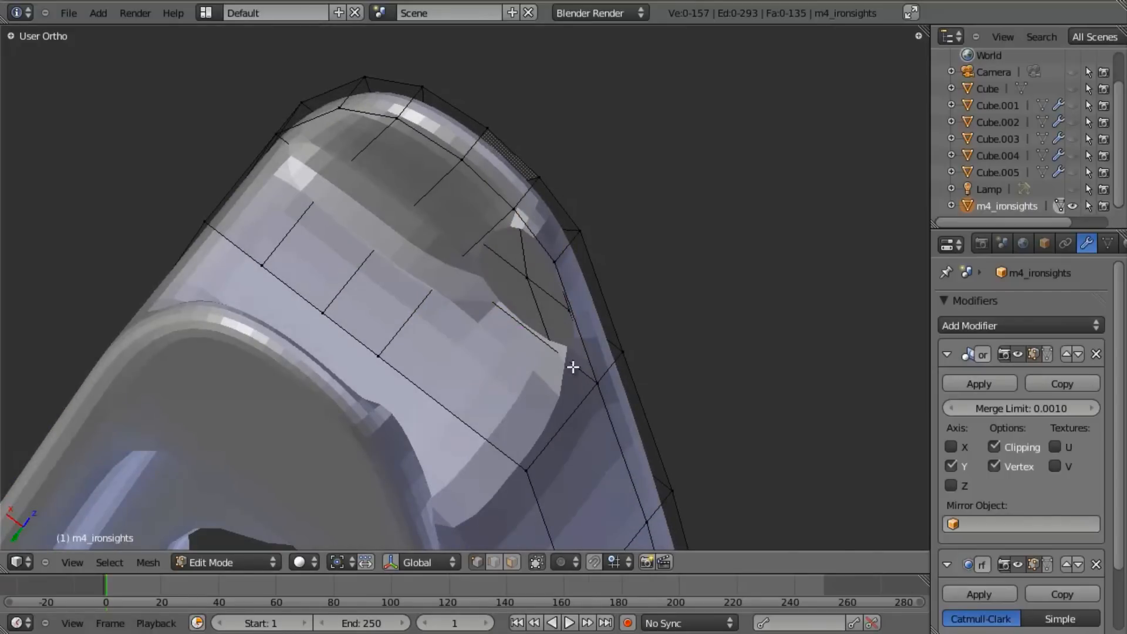
key(z)
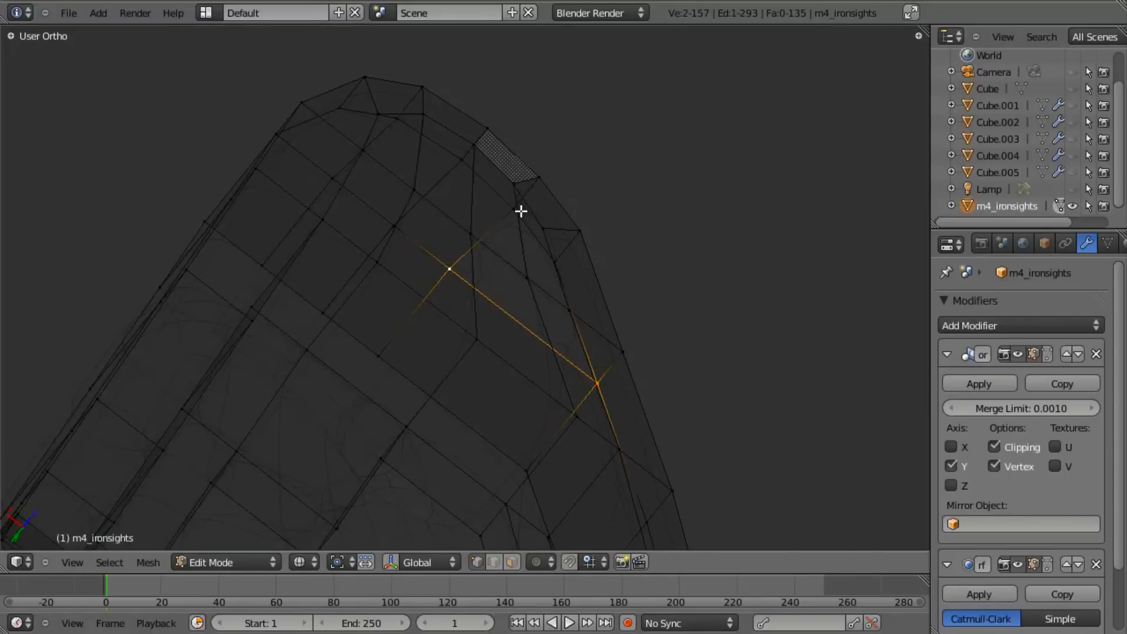
key(f)
key(a)
Move the floor strip's crosswise edge nearest the sloped side along the negative X axis to space the edges.
shift+right_click(382, 370)
key(z)
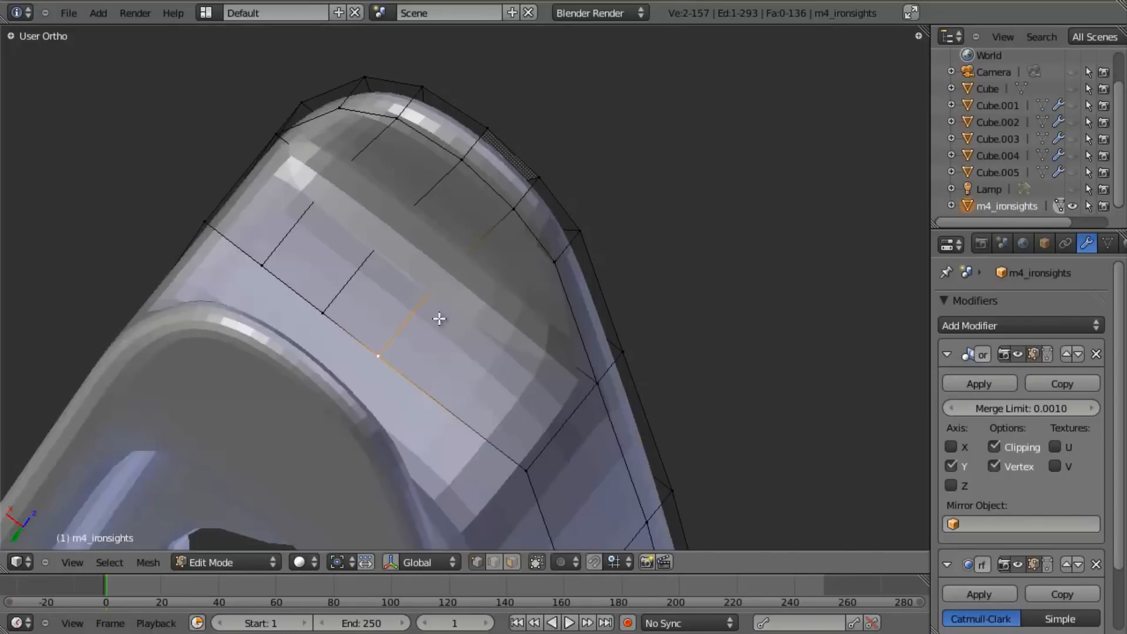
middle_drag(435, 320, 435, 354)
key(g)
key(y)
key(x)
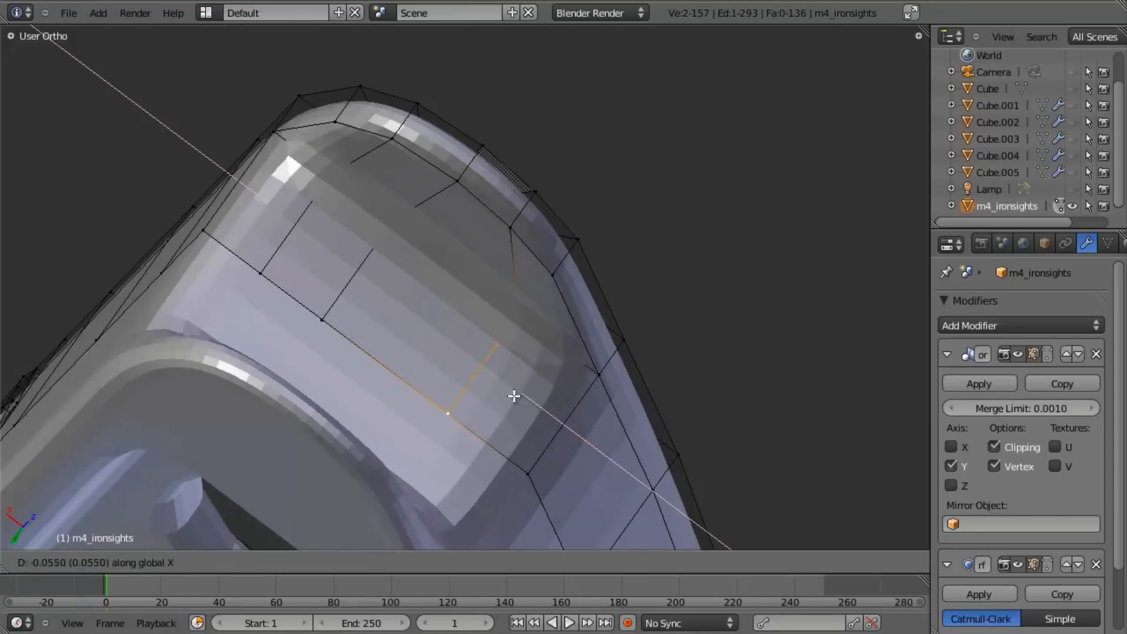
click(499, 382)
key(a)
Select the floor strip's middle crosswise edge and move it along X toward the sloped side.
key(z)
shift+right_click(332, 323)
key(z)
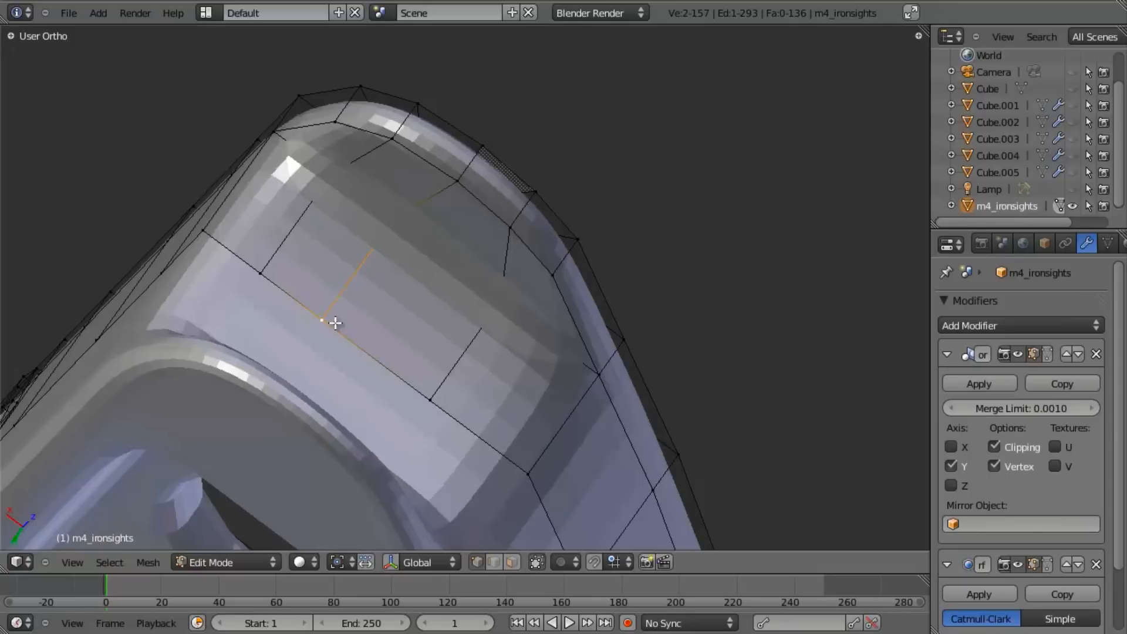
key(g)
key(x)
click(365, 337)
Move the floor strip's remaining crosswise edge along X to even out the spacing, and inspect the sight in Object Mode.
key(z)
right_click(320, 172)
shift+right_click(284, 275)
key(z)
key(g)
key(x)
click(306, 289)
key(a)
middle_drag(407, 126, 485, 202)
scroll(393, 372, down, 4)
key(Tab)
scroll(485, 203, up, 5)
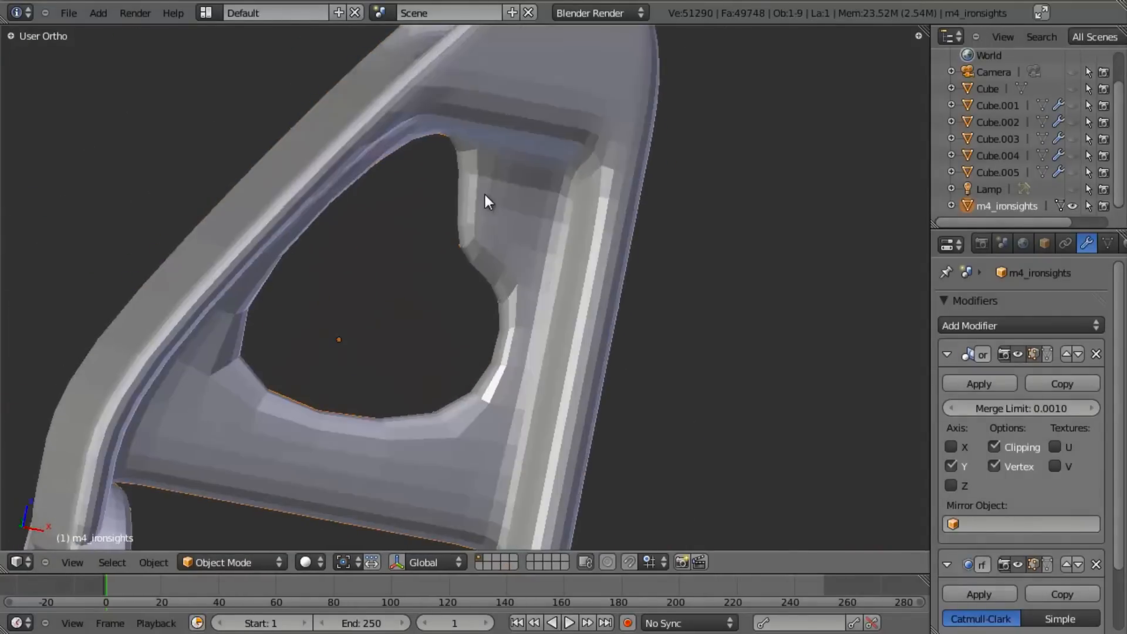
Examine the sight's smoothed surface and editing cage in the front view and from an angle, comparing shaded and wireframe display.
key(KP_1)
scroll(374, 316, up, 3)
scroll(271, 355, up, 3)
key(Tab)
key(z)
mouse_move(271, 355)
shift+middle_down()
mouse_move(566, 297)
mouse_move(536, 256)
mouse_move(471, 268)
mouse_move(481, 244)
mouse_move(478, 269)
mouse_move(526, 217)
mouse_move(552, 217)
mouse_move(551, 244)
mouse_move(523, 233)
mouse_move(450, 265)
mouse_move(448, 360)
mouse_move(410, 468)
mouse_move(436, 347)
shift+middle_up()
scroll(481, 311, down, 2)
key(z)
key(z)
key(z)
key(z)
key(z)
key(Tab)
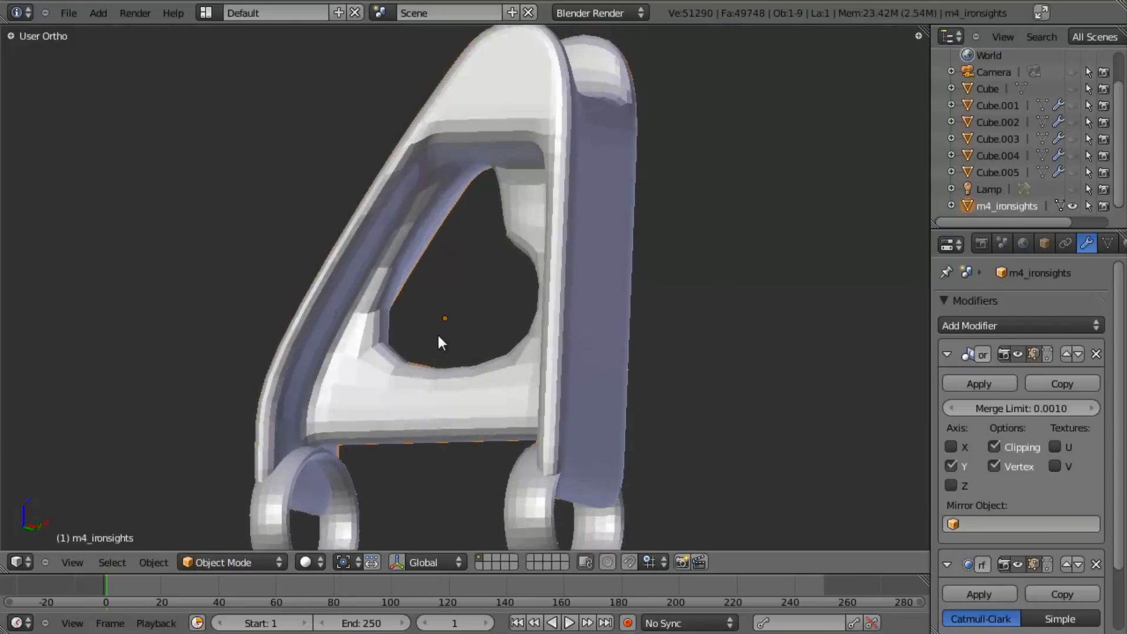
Turn off the Subdivision Surface modifier's display in Edit Mode and compare the unsmoothed cage with the reference from the front.
key(Tab)
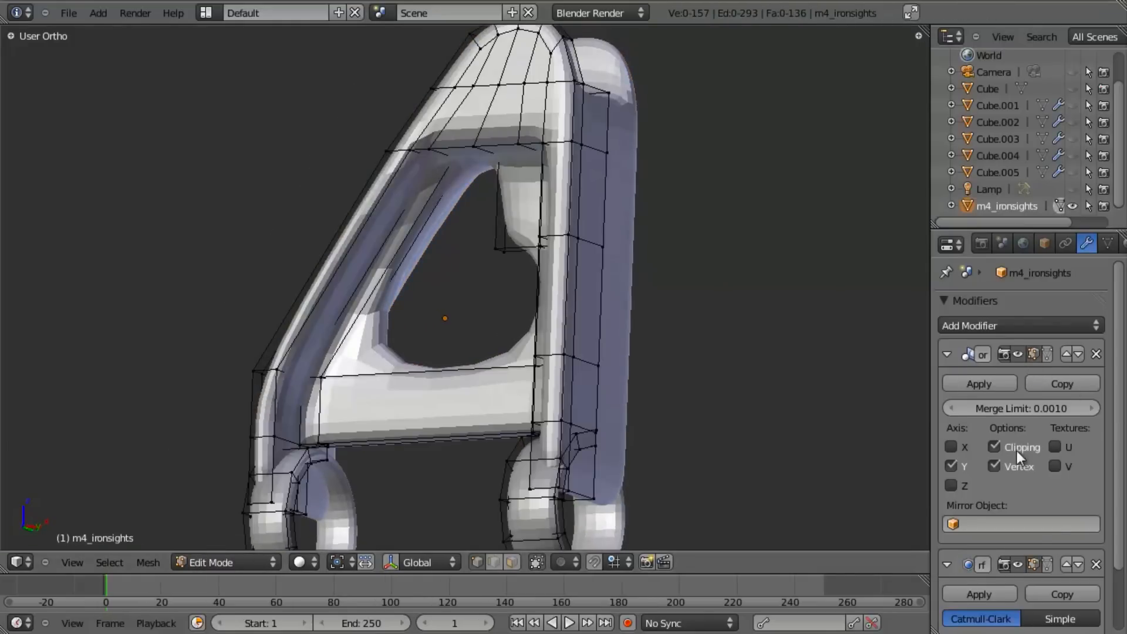
scroll(1016, 469, down, 3)
click(1034, 491)
middle_drag(353, 236, 426, 257)
middle_drag(421, 370, 515, 312)
key(KP_1)
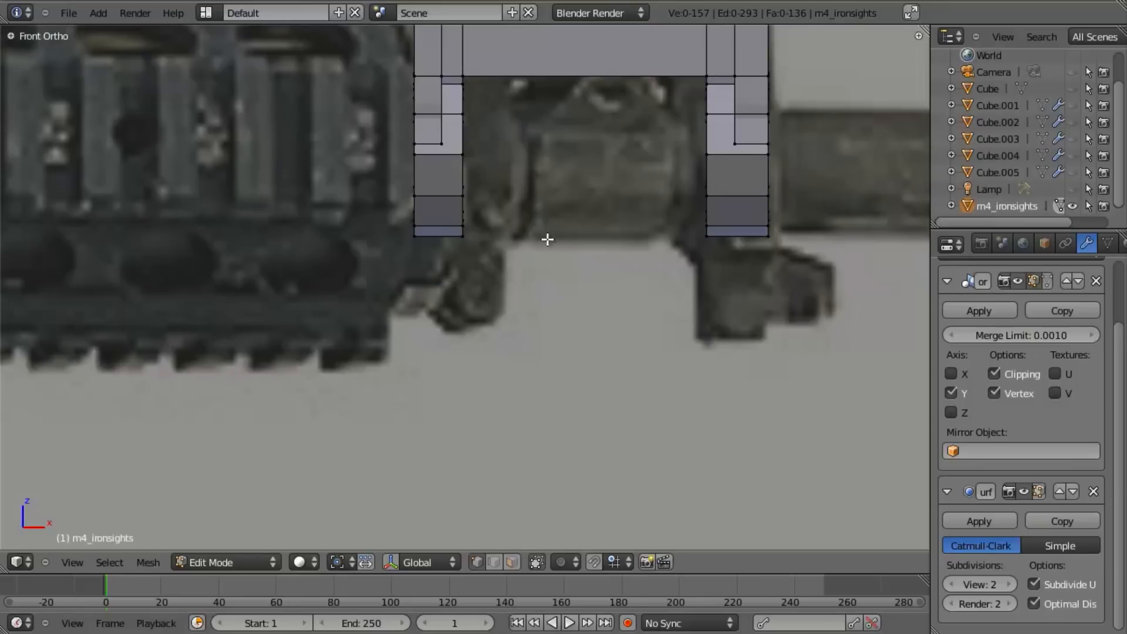
shift+middle_drag(545, 254, 446, 419)
key(z)
shift+middle_drag(439, 355, 418, 406)
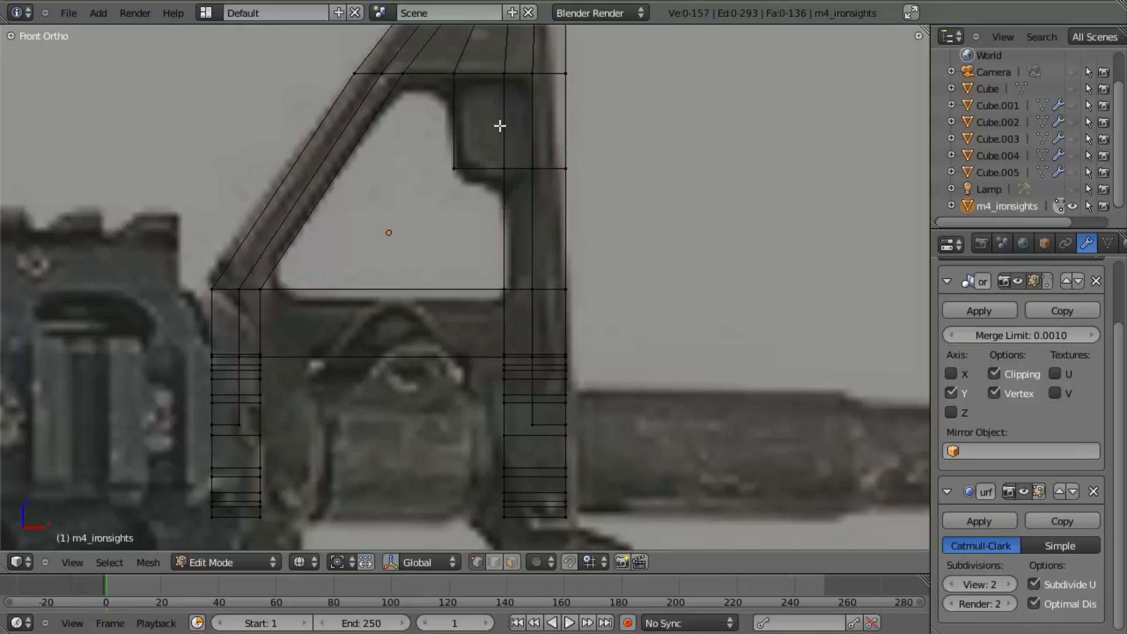
mouse_move(445, 162)
middle_down()
mouse_move(385, 241)
mouse_move(504, 334)
mouse_move(452, 232)
mouse_move(248, 312)
middle_up()
key(z)
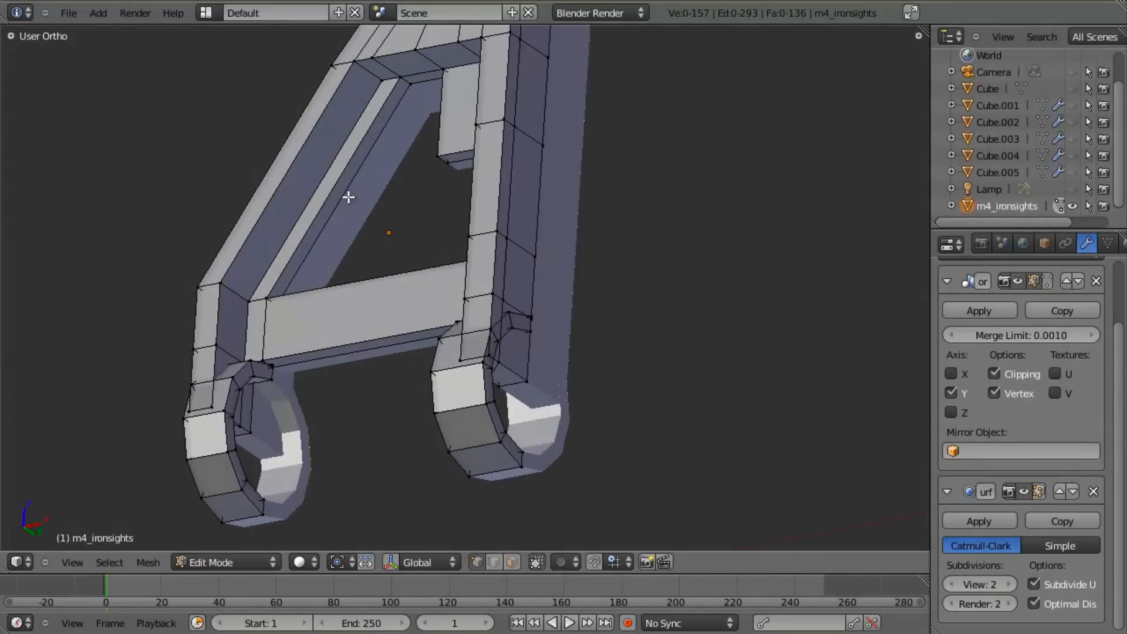
Try to add a lengthwise edge loop along the frame's recessed inner wall with an edge slide of 0.38, and undo it.
middle_drag(366, 172, 357, 340)
scroll(280, 305, up, 4)
shift+middle_drag(275, 332, 235, 337)
scroll(299, 357, down, 4)
scroll(347, 314, up, 2)
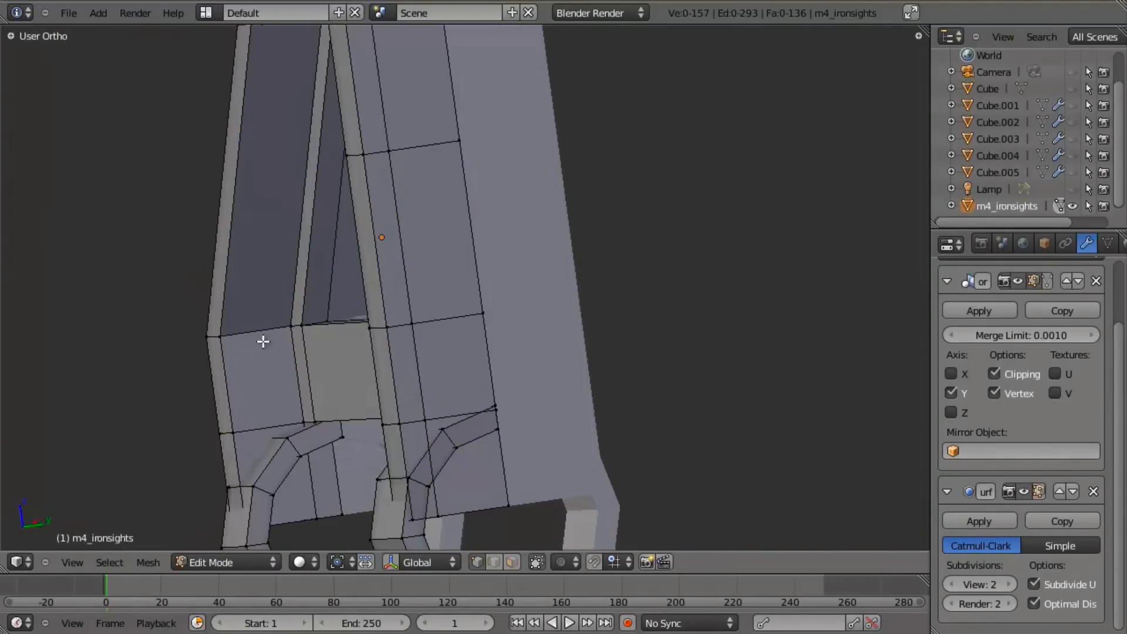
click(263, 341)
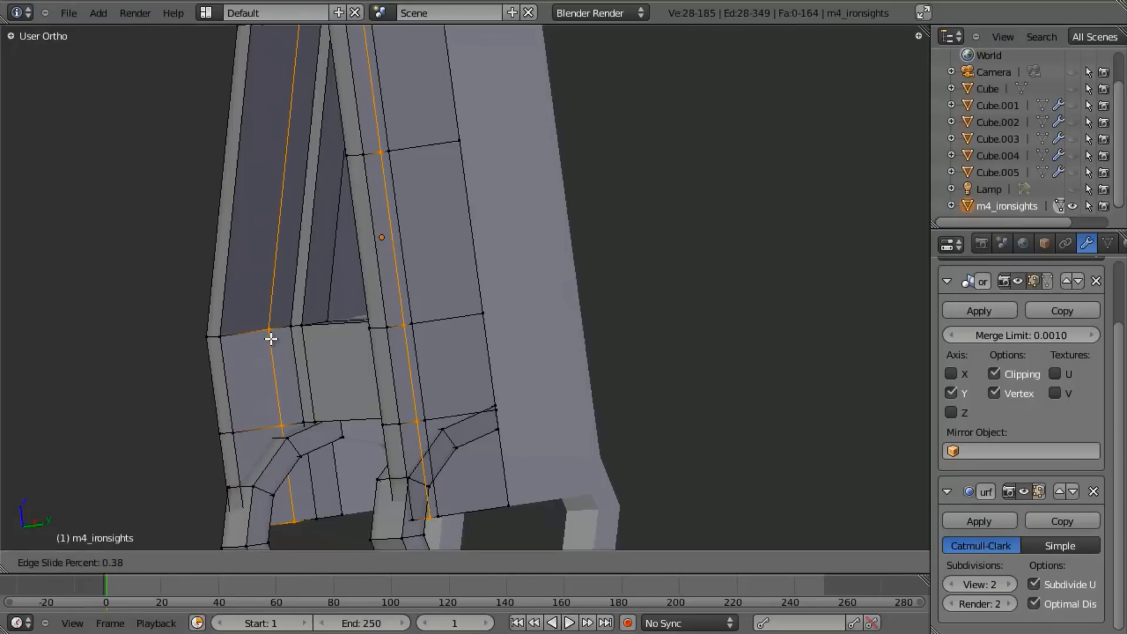
click(271, 338)
scroll(279, 345, down, 7)
middle_drag(280, 345, 325, 435)
scroll(325, 435, up, 7)
middle_drag(360, 322, 387, 300)
key(ctrl+r)
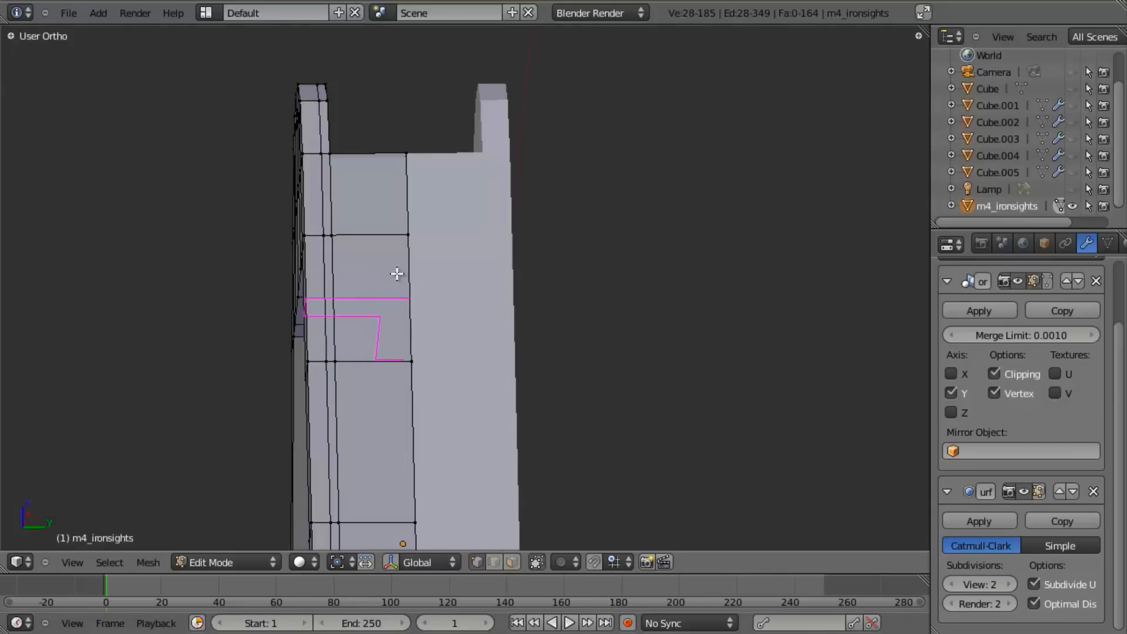
key(ctrl+z)
Add a lengthwise edge loop along the frame's recessed inner wall, slid to 0.66 toward the recess floor, and clear the selection.
click(320, 156)
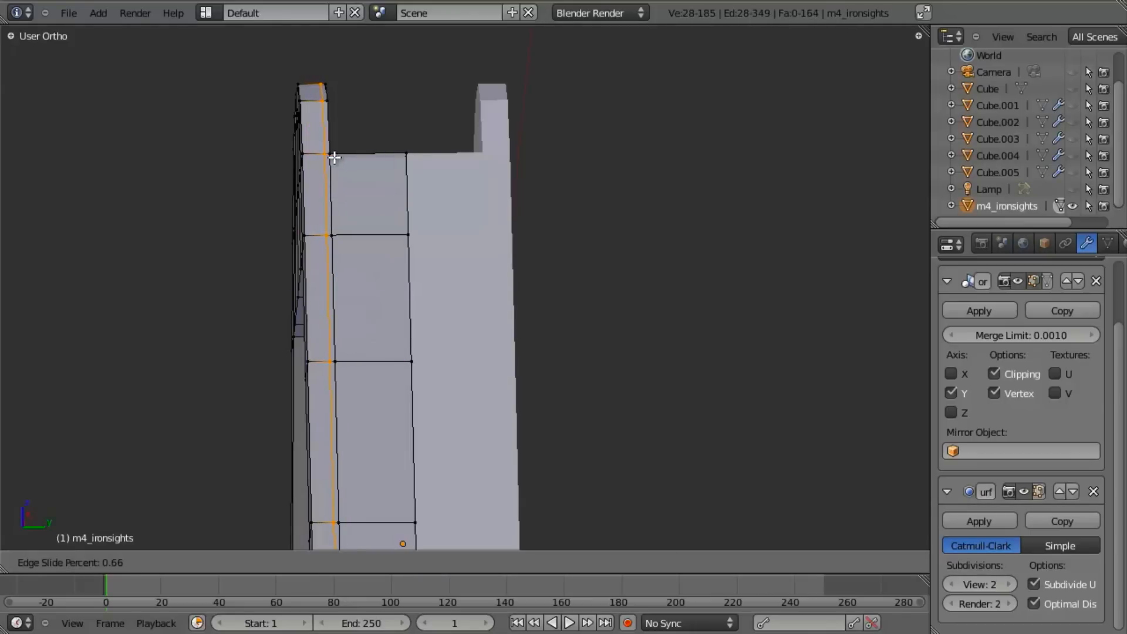
click(334, 158)
middle_drag(334, 157, 345, 283)
scroll(387, 249, up, 3)
key(a)
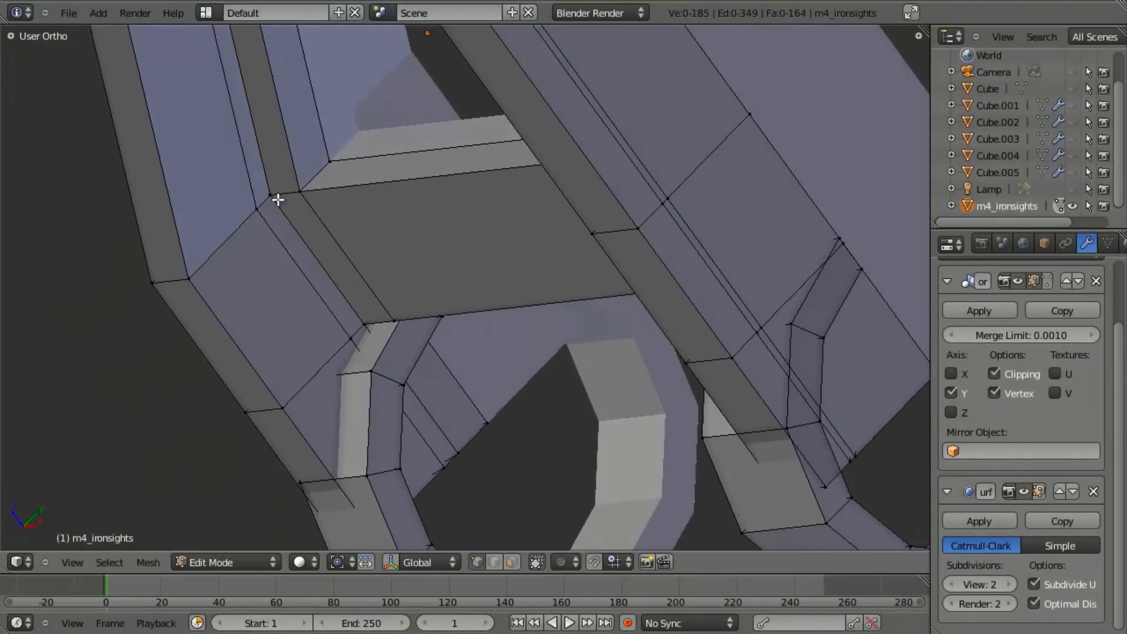
Switch to face selection and delete the narrow wall faces bordering the recess floor along the upright and beneath the tip.
scroll(325, 247, down, 4)
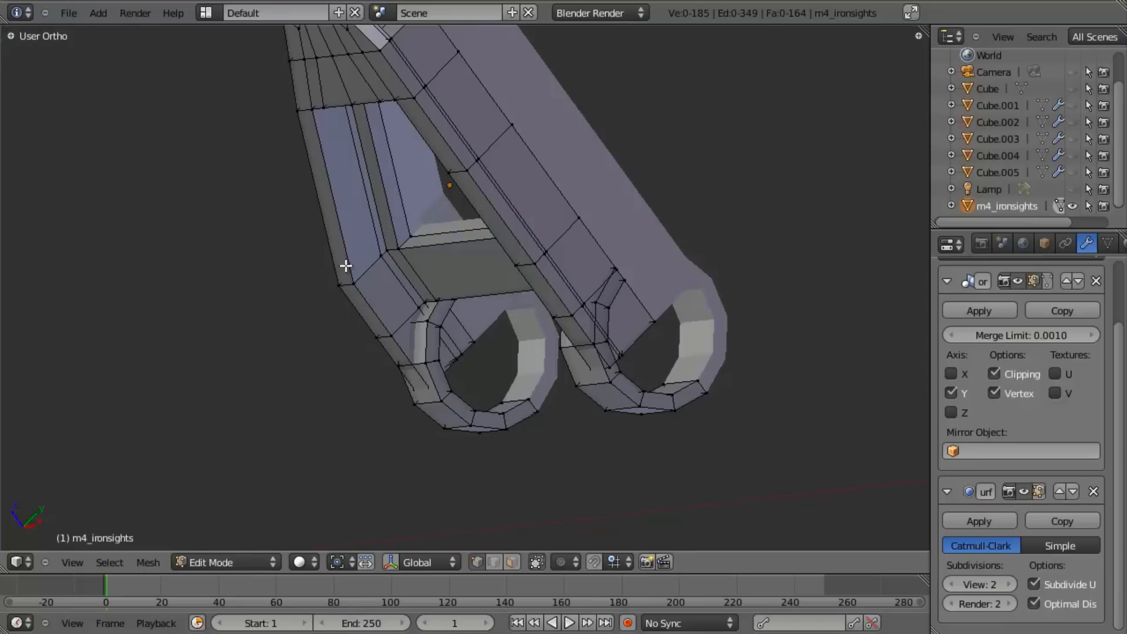
middle_drag(362, 272, 570, 213)
scroll(632, 206, up, 4)
scroll(554, 242, down, 3)
scroll(557, 199, up, 2)
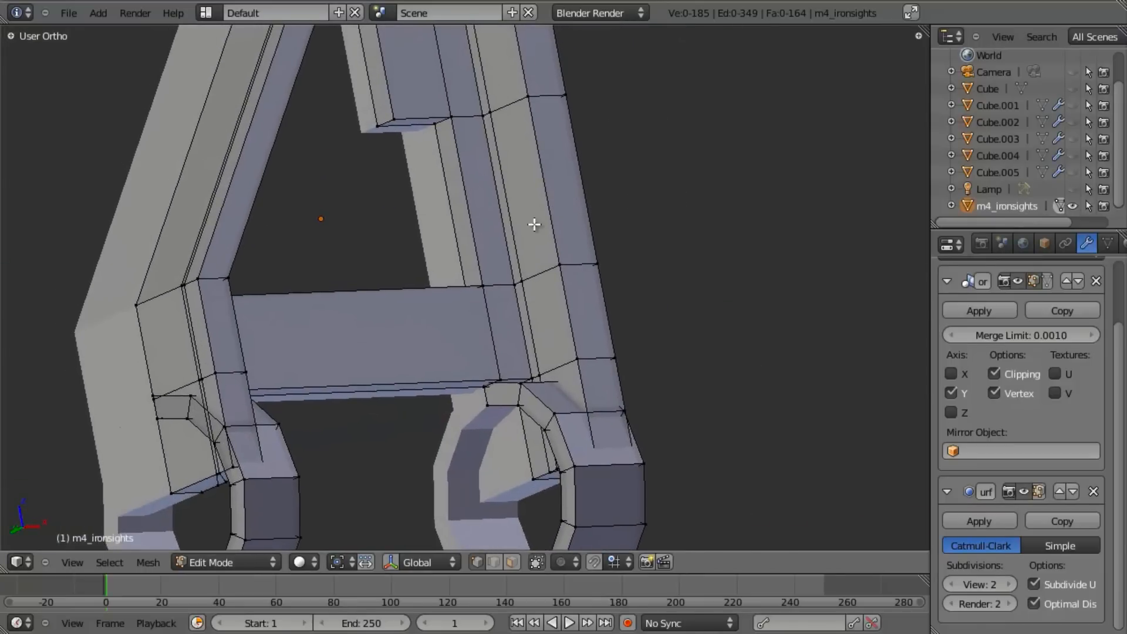
key(ctrl+Tab)
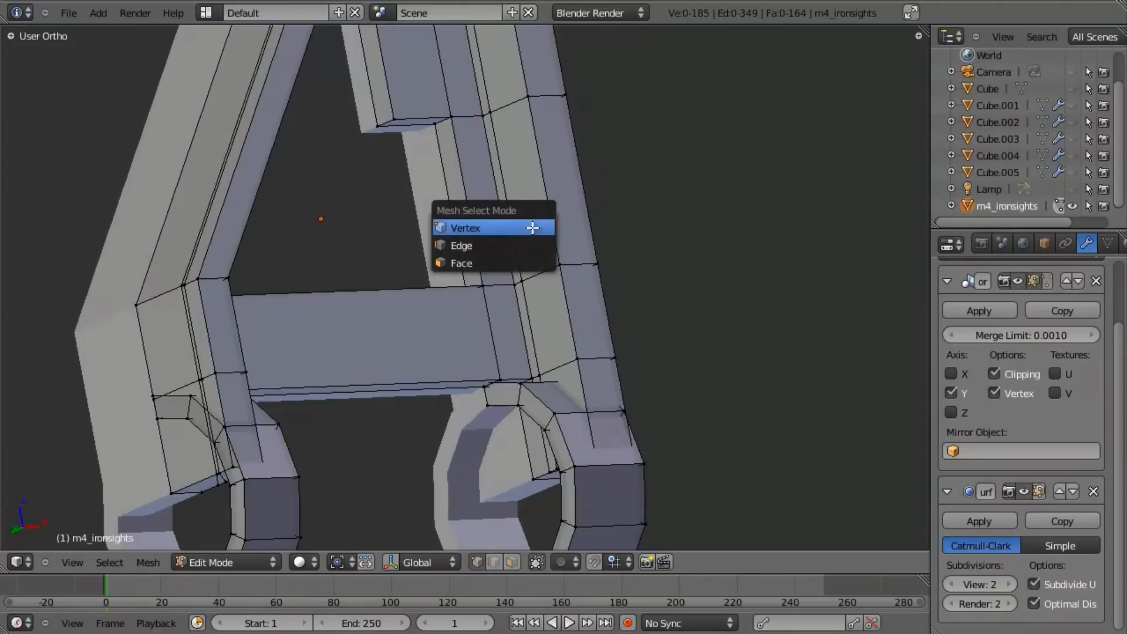
click(516, 257)
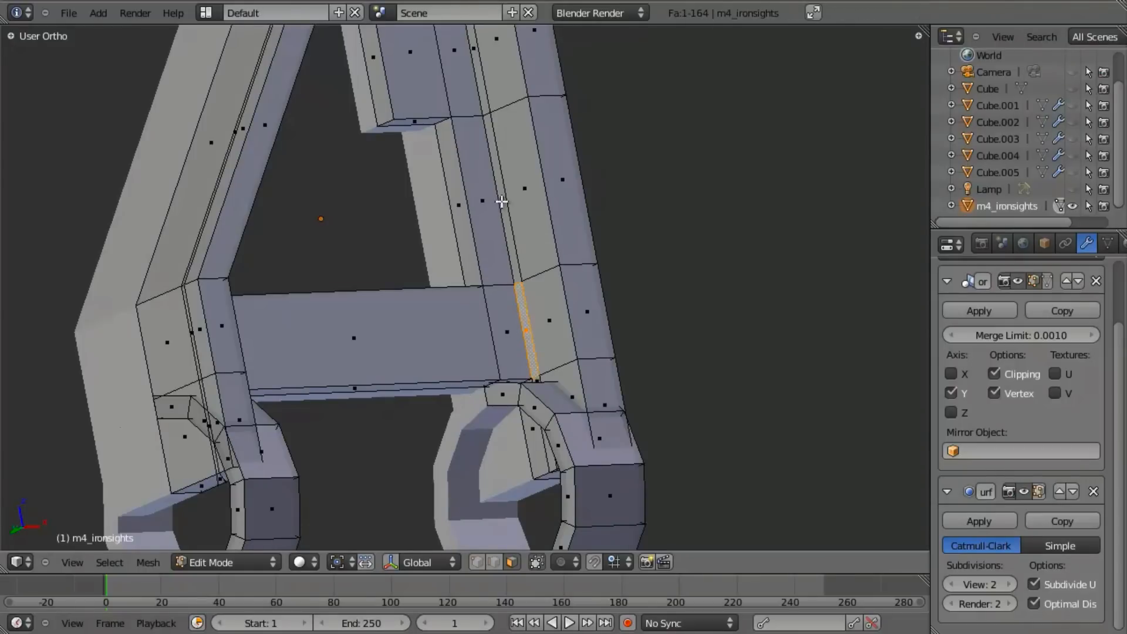
alt+click(501, 201)
ctrl+scroll(501, 205, up, 4)
middle_drag(499, 213, 439, 138)
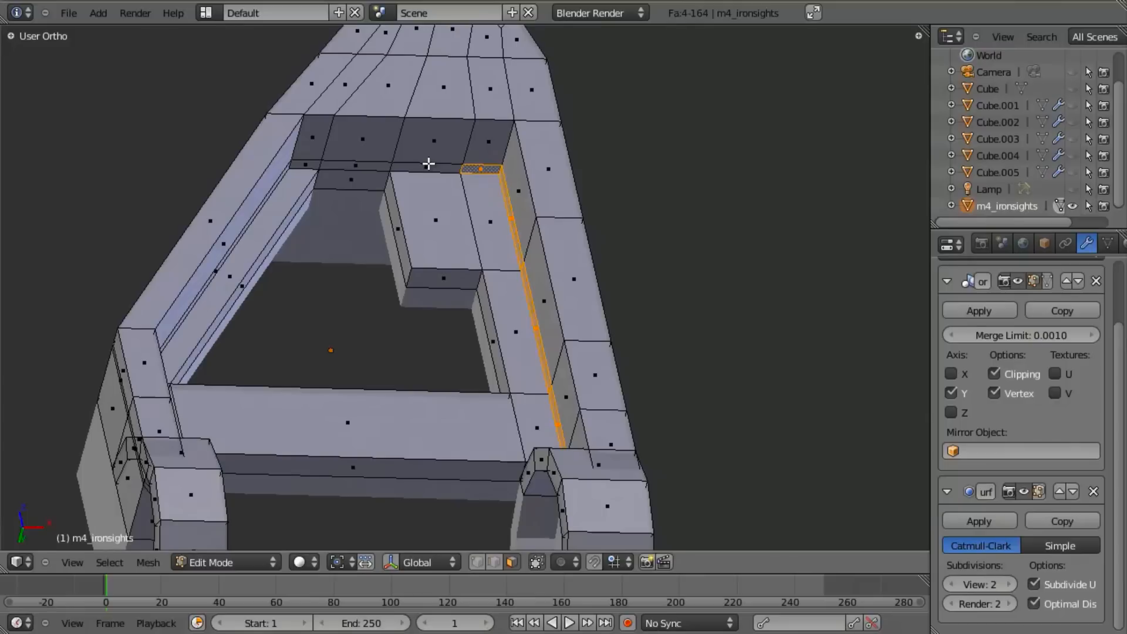
shift+middle_drag(413, 189, 478, 131)
shift+click(492, 101)
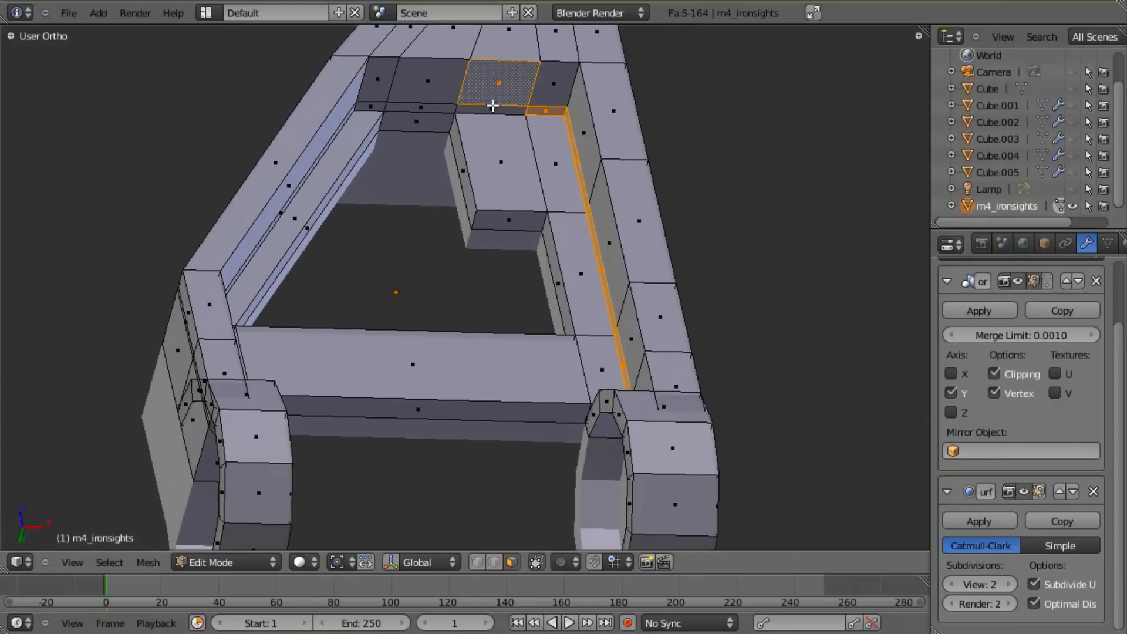
key(z)
key(z)
middle_drag(475, 151, 406, 249)
middle_drag(349, 113, 587, 272)
key(x)
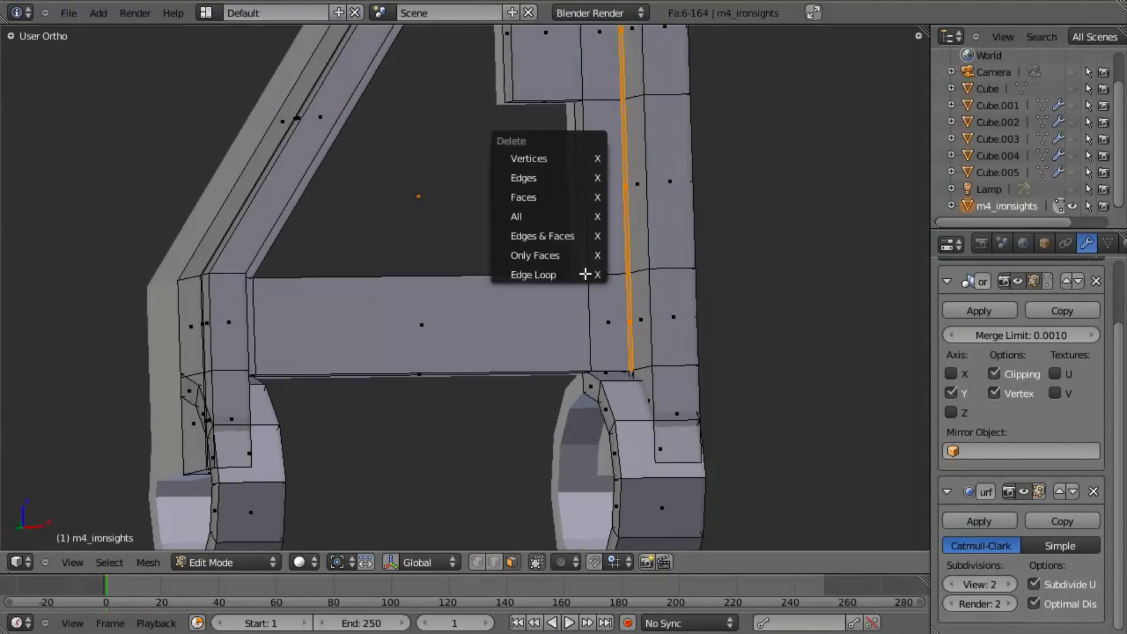
click(583, 190)
Extrude the six recessed floor faces of the upright, tab and crossbar outward by 0.0145, using vertex snapping to meet the wall's edge.
middle_drag(583, 190, 578, 297)
right_click(579, 297)
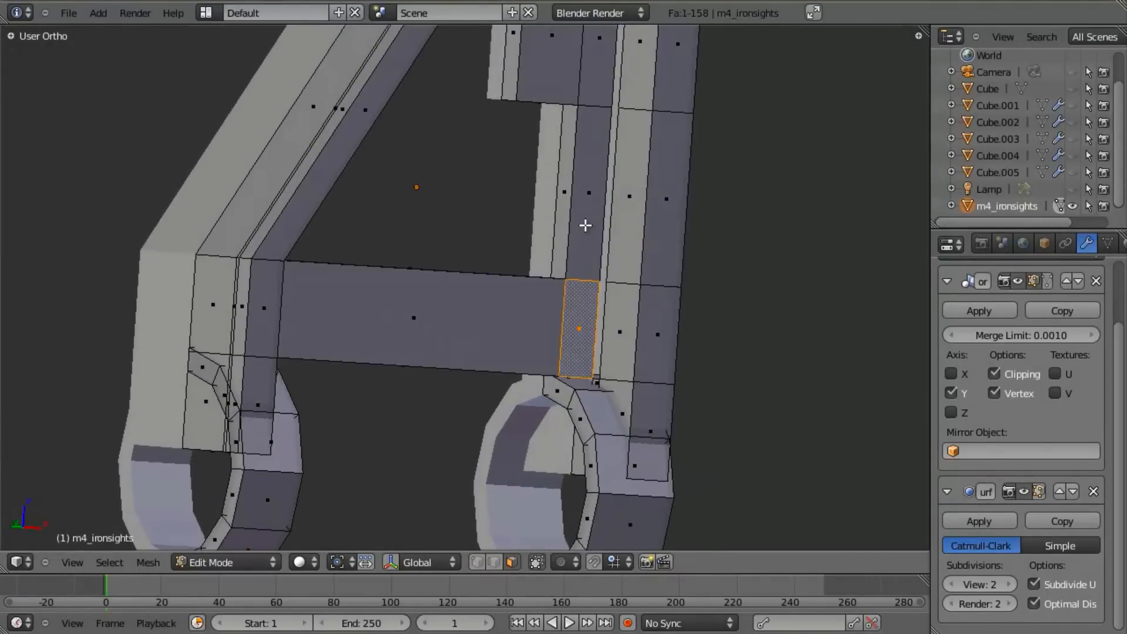
shift+right_click(585, 225)
shift+right_click(593, 60)
shift+right_click(550, 64)
shift+right_click(449, 324)
middle_drag(449, 325, 314, 315)
shift+right_click(314, 297)
scroll(314, 294, up, 4)
middle_drag(441, 272, 564, 251)
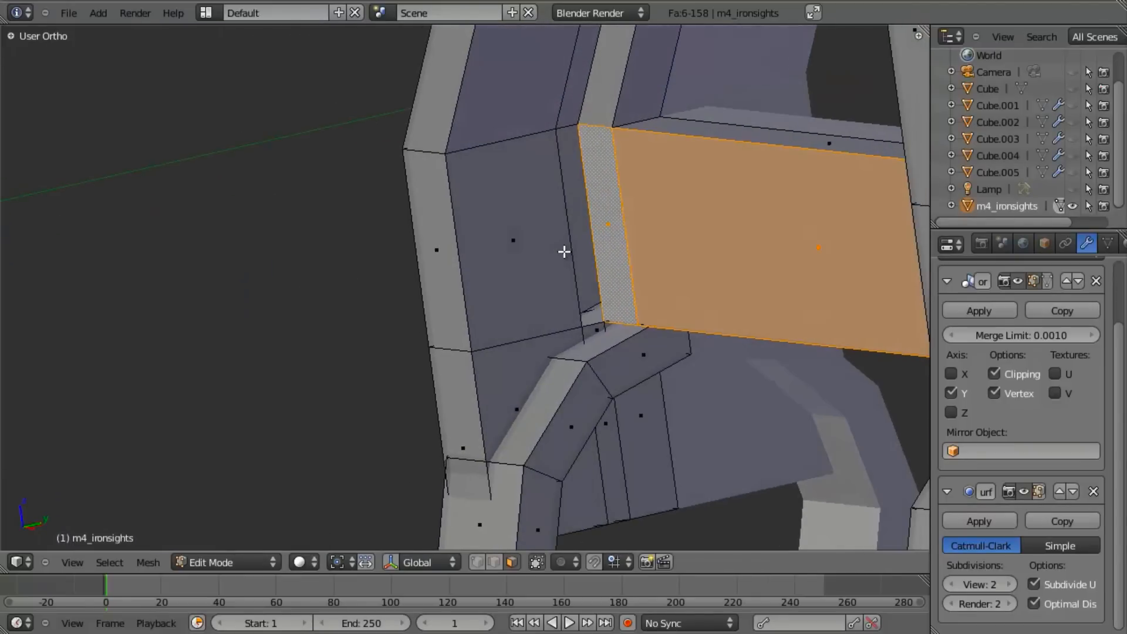
key(ctrl+shift+Tab)
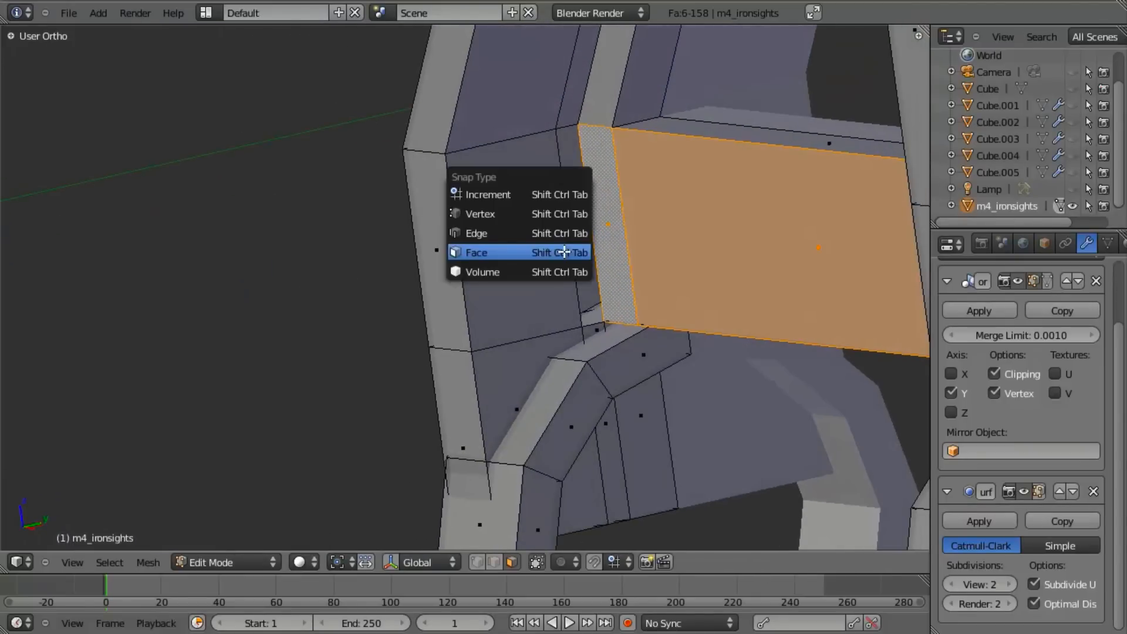
click(538, 215)
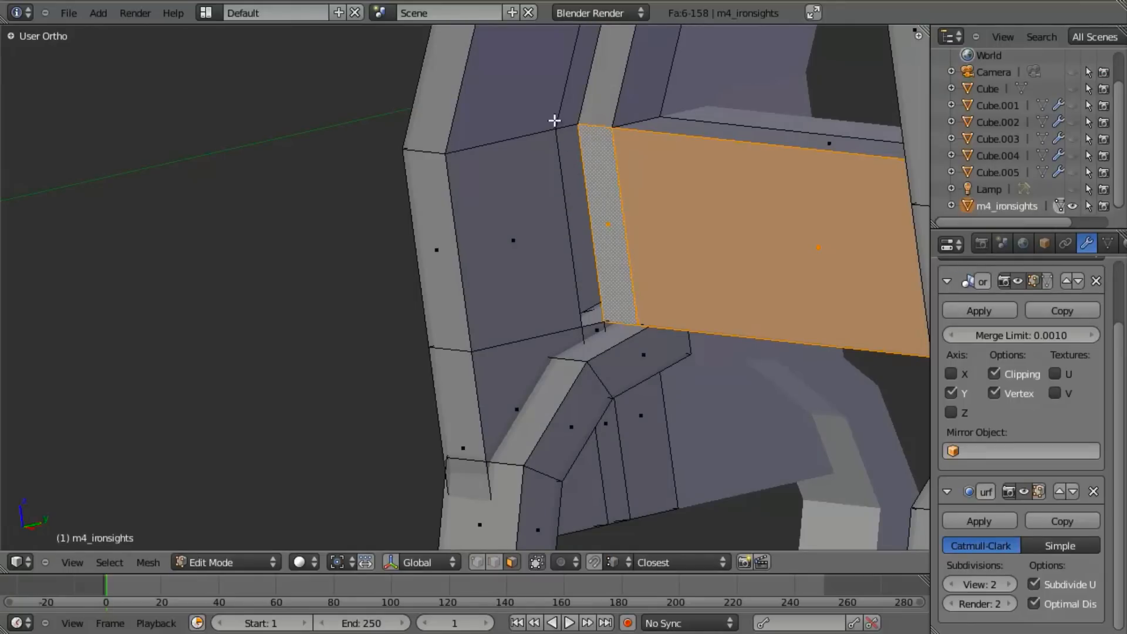
key(e)
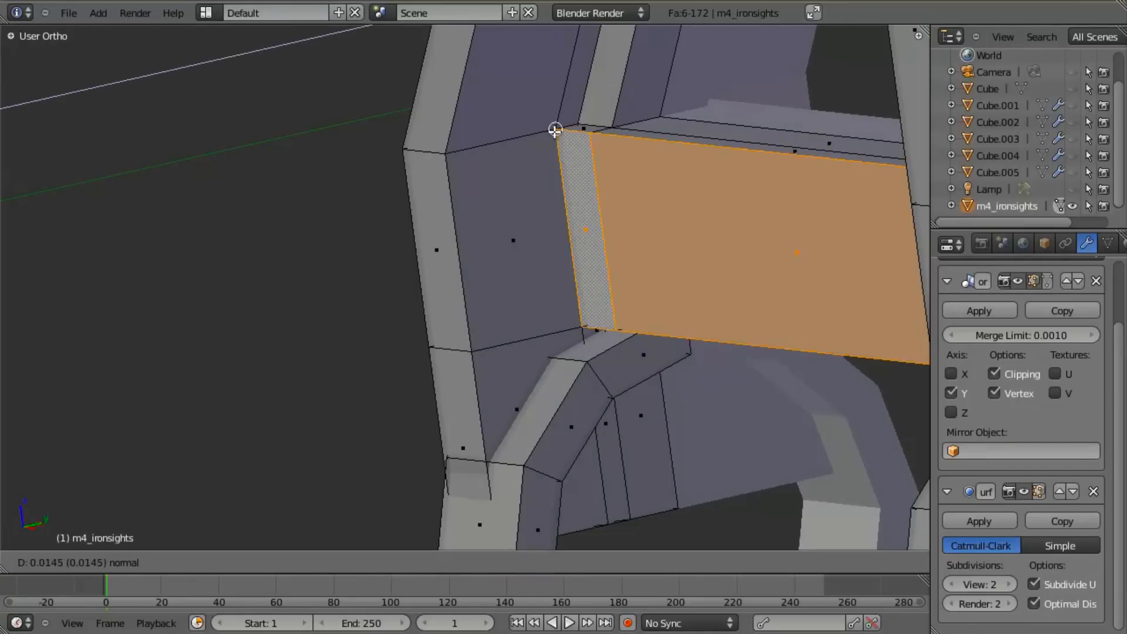
click(555, 129)
Select the whole mesh, remove its duplicate vertices, and clear the selection.
scroll(611, 319, down, 4)
middle_drag(611, 319, 563, 154)
key(z)
scroll(614, 222, up, 3)
key(a)
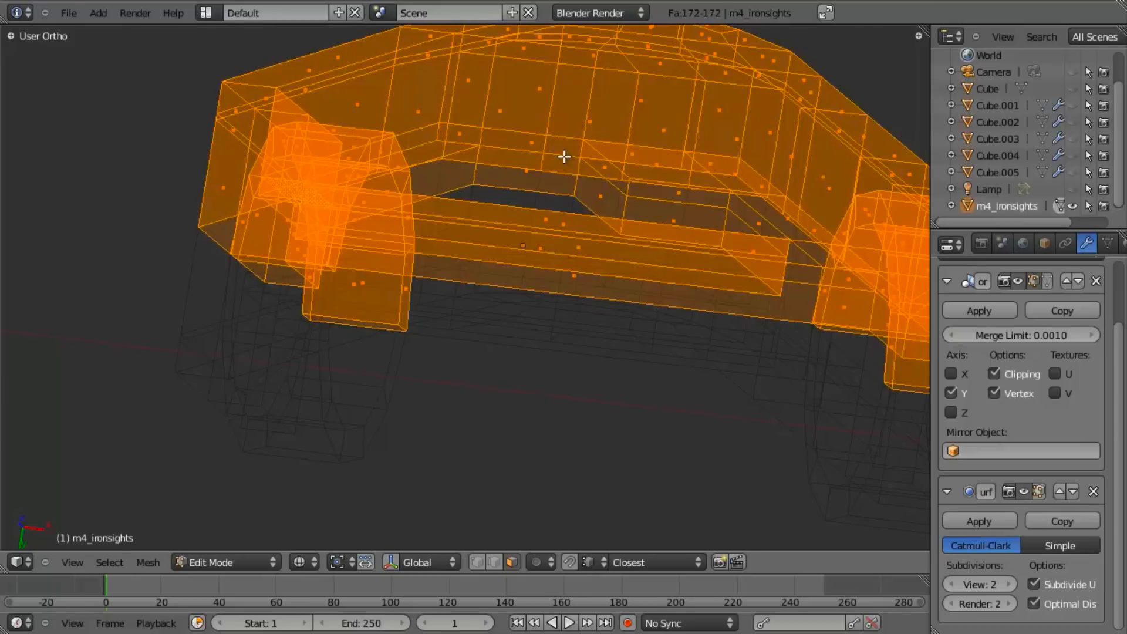
key(w)
click(562, 164)
mouse_move(559, 163)
middle_down()
mouse_move(553, 224)
mouse_move(496, 320)
mouse_move(532, 231)
mouse_move(483, 262)
mouse_move(548, 212)
mouse_move(468, 334)
mouse_move(453, 188)
mouse_move(500, 239)
middle_up()
key(z)
scroll(553, 224, up, 4)
key(z)
key(z)
key(a)
key(z)
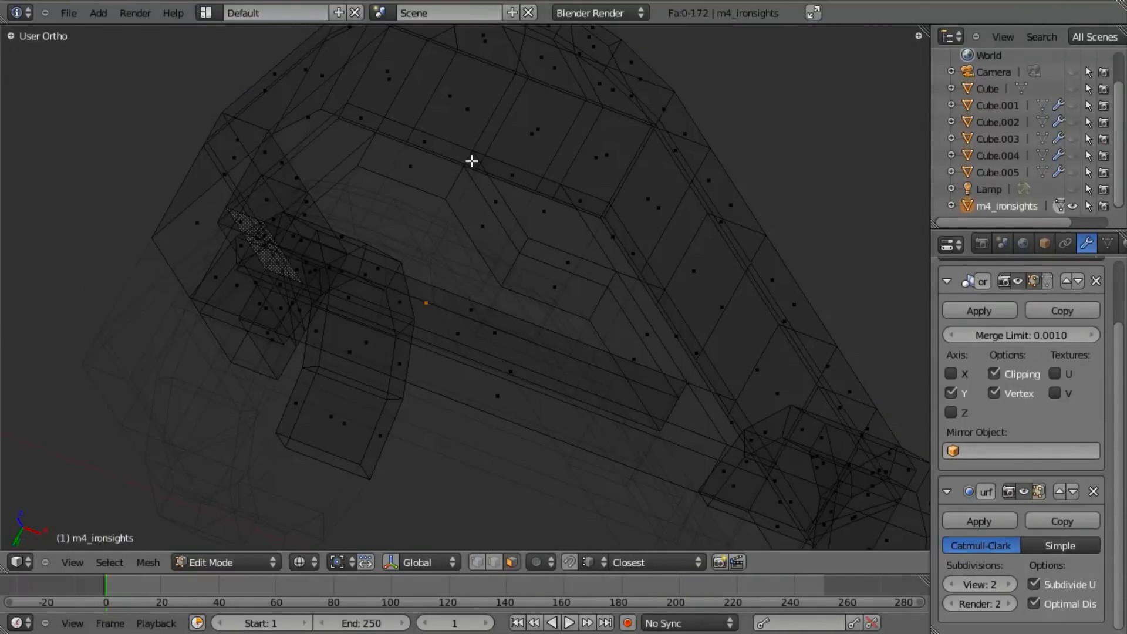
Select the unneeded interior faces around the extruded upright, tab and crossbar in wireframe and delete them.
middle_drag(598, 208, 587, 321)
scroll(587, 321, up, 5)
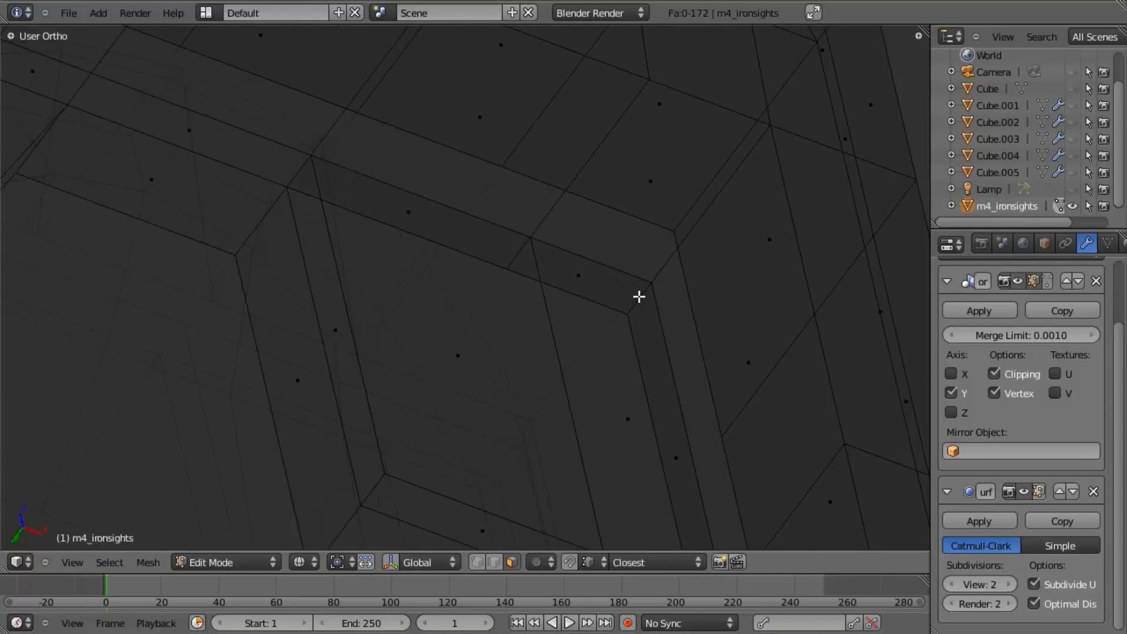
right_click(681, 439)
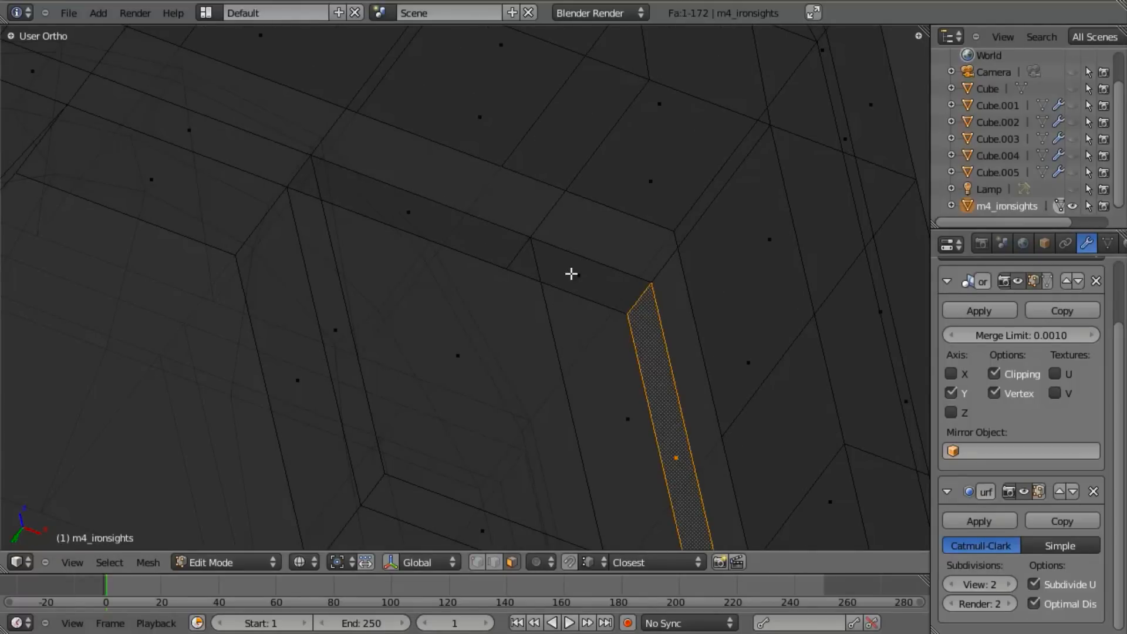
shift+right_click(571, 273)
shift+right_click(416, 212)
scroll(416, 215, down, 4)
key(z)
middle_drag(416, 218, 478, 320)
mouse_move(479, 320)
shift+middle_down()
mouse_move(469, 160)
mouse_move(572, 371)
mouse_move(558, 271)
mouse_move(564, 473)
mouse_move(564, 249)
mouse_move(526, 432)
mouse_move(470, 312)
mouse_move(546, 327)
mouse_move(375, 323)
shift+middle_up()
key(z)
shift+right_click(585, 375)
shift+right_click(575, 482)
shift+right_click(370, 237)
shift+middle_drag(375, 240, 614, 317)
middle_drag(613, 317, 518, 323)
shift+middle_drag(647, 330, 593, 348)
scroll(593, 349, up, 3)
key(z)
shift+right_click(660, 349)
scroll(546, 218, down, 6)
mouse_move(546, 218)
middle_down()
mouse_move(558, 221)
mouse_move(538, 179)
mouse_move(538, 287)
mouse_move(566, 346)
mouse_move(617, 339)
mouse_move(575, 318)
mouse_move(519, 337)
mouse_move(554, 411)
middle_up()
key(z)
key(z)
scroll(566, 346, down, 3)
key(z)
key(x)
click(616, 337)
Inspect the crossbar, recess floor and mounting rings in solid shading for leftover or missing faces.
key(z)
key(z)
scroll(574, 318, up, 2)
right_click(574, 355)
middle_drag(549, 340, 589, 375)
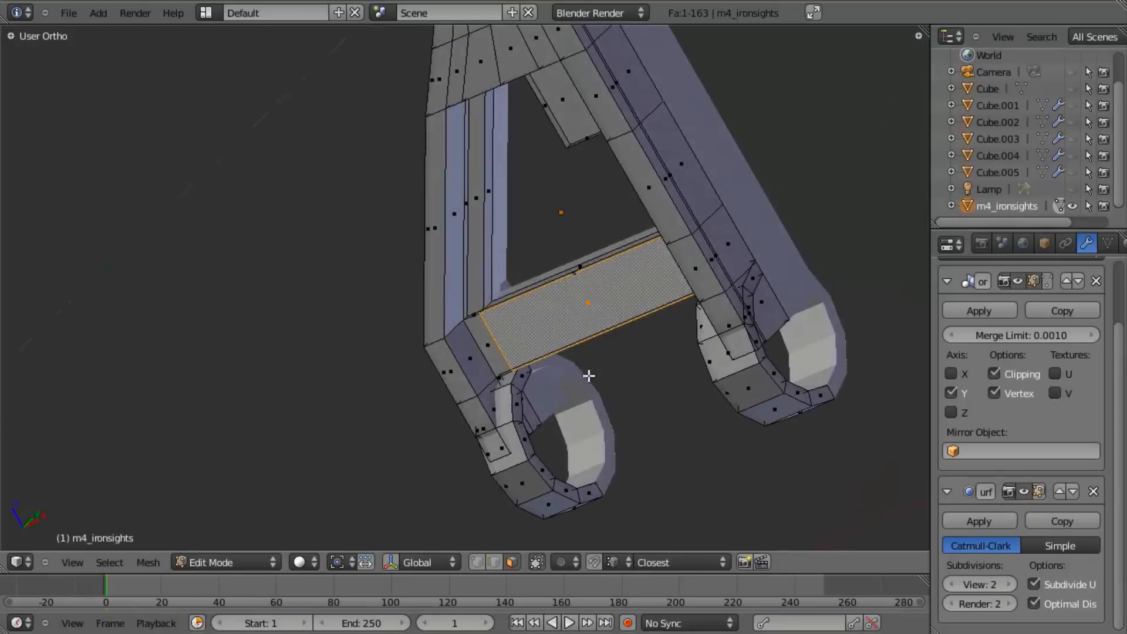
scroll(548, 352, up, 5)
key(a)
scroll(506, 358, down, 6)
middle_drag(506, 335, 525, 209)
scroll(525, 208, up, 2)
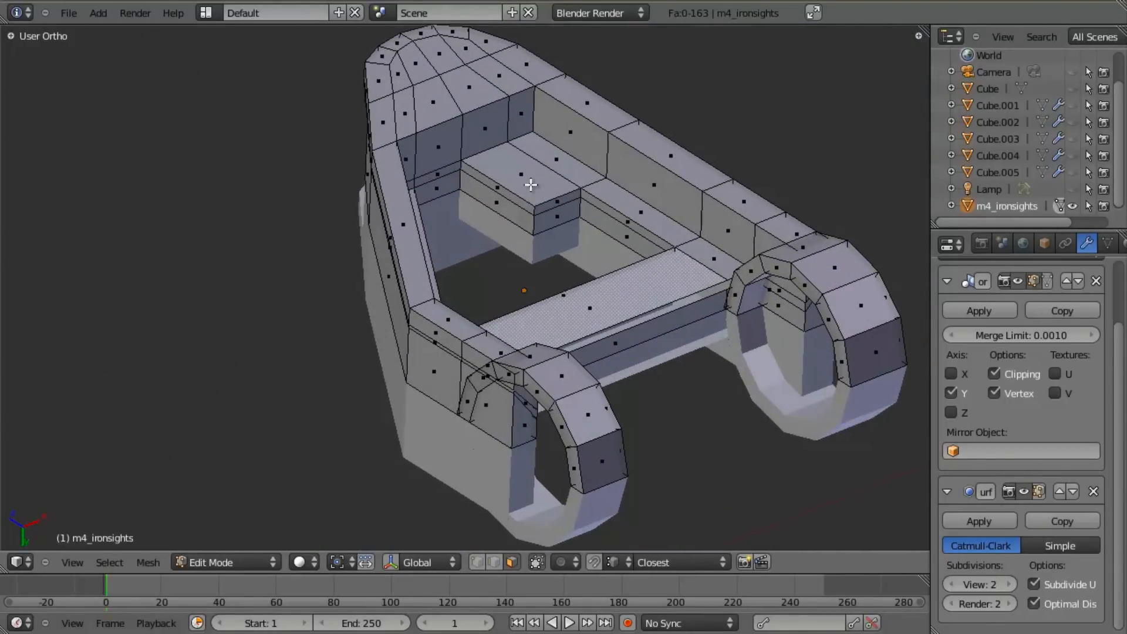
Select the six raised floor faces of the tab, upright and crossbar and move them -0.0117 along the Y axis.
right_click(531, 185)
shift+right_click(645, 219)
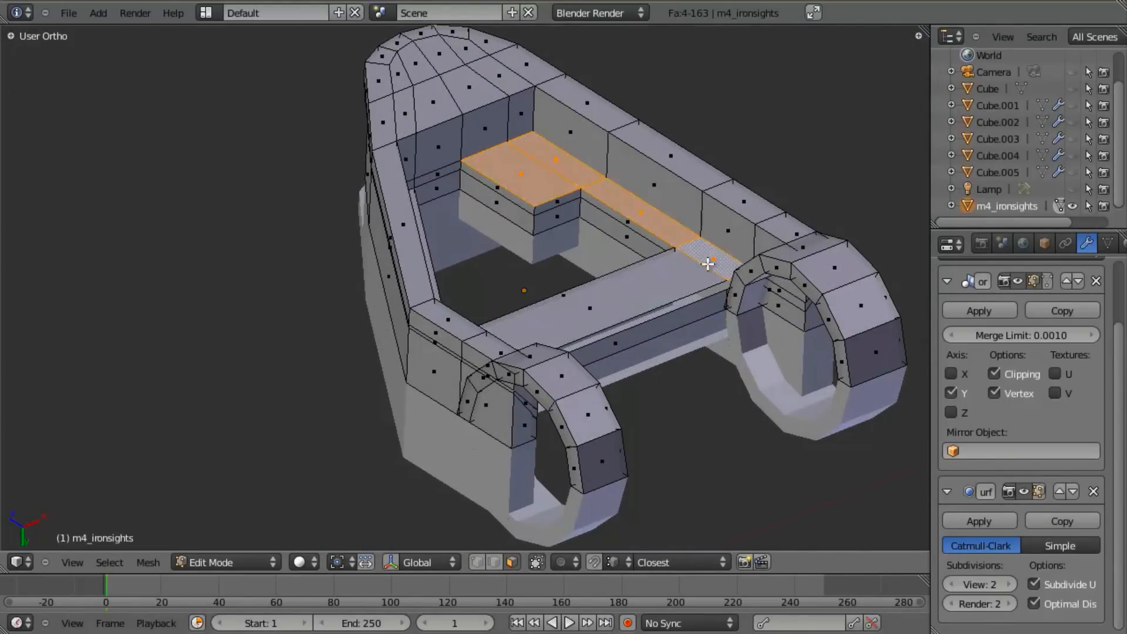
shift+right_click(675, 276)
middle_drag(634, 251, 340, 336)
middle_drag(459, 235, 395, 323)
scroll(431, 334, up, 5)
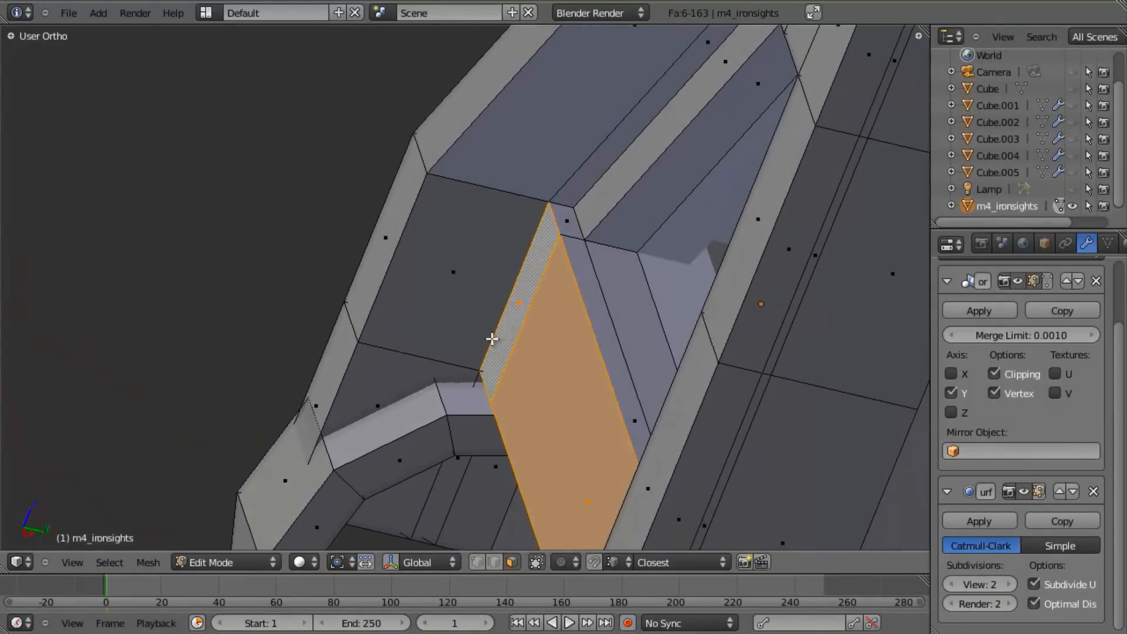
key(g)
key(x)
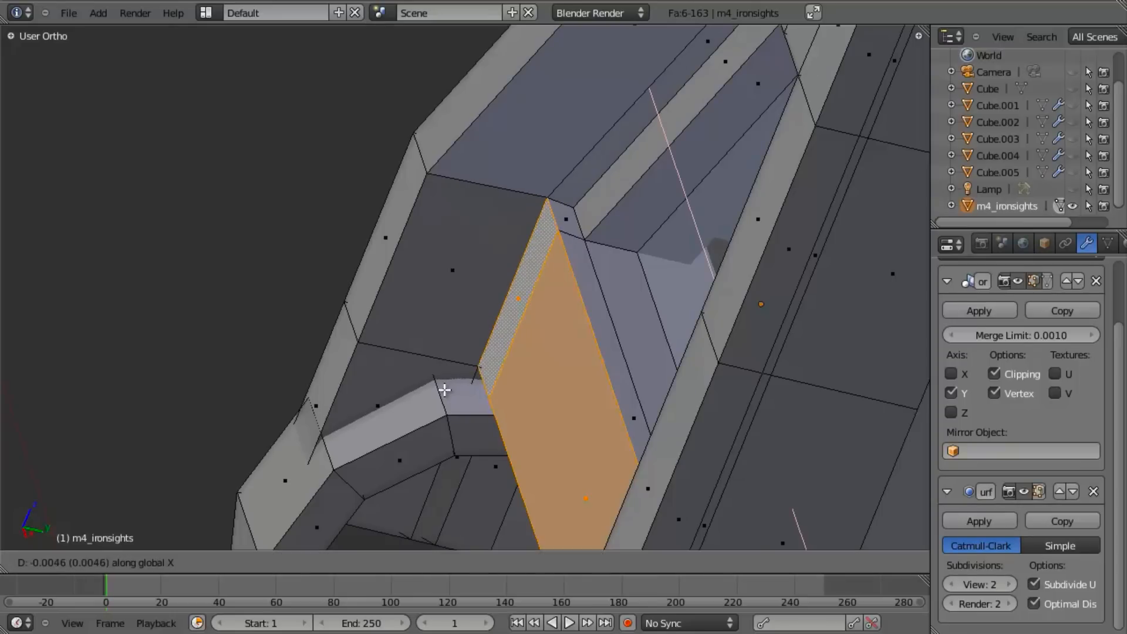
key(y)
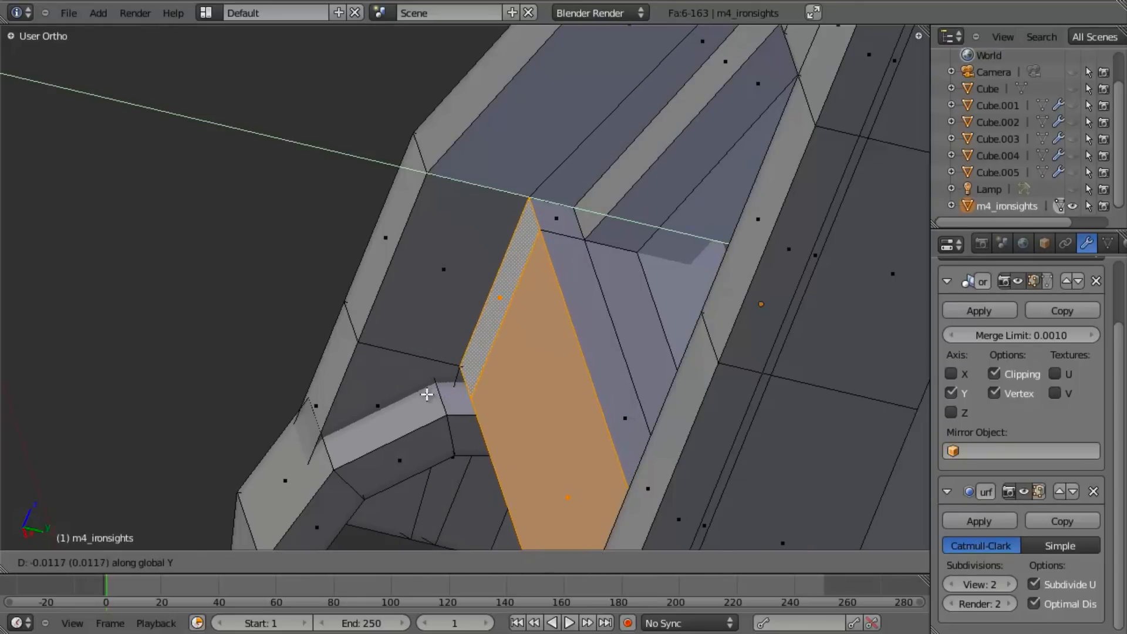
click(427, 394)
Switch to edge selection, select the edges around the gap at the crossbar's underside, and fill it with a face.
middle_drag(428, 395, 511, 277)
key(ctrl+Tab)
click(477, 259)
click(493, 357)
key(z)
key(z)
shift+click(481, 367)
key(z)
mouse_move(482, 367)
middle_down()
mouse_move(523, 407)
mouse_move(546, 405)
middle_up()
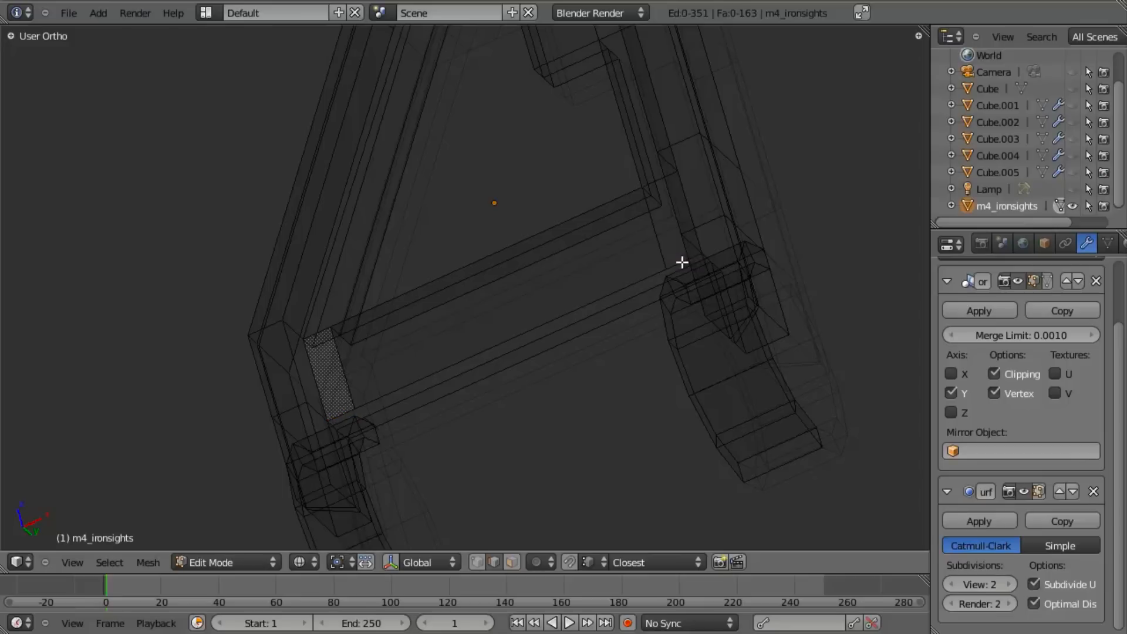
key(f)
Select the edges around the remaining gap at the crossbar's lower end near the slanted leg and fill it with a face.
key(a)
key(n)
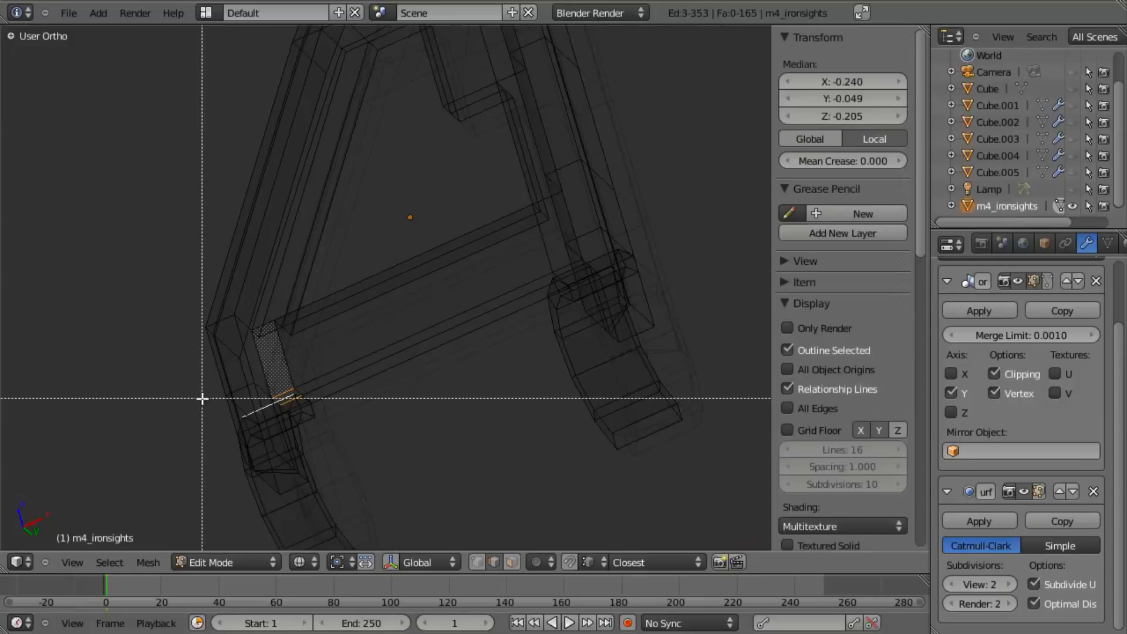
key(n)
scroll(266, 447, up, 8)
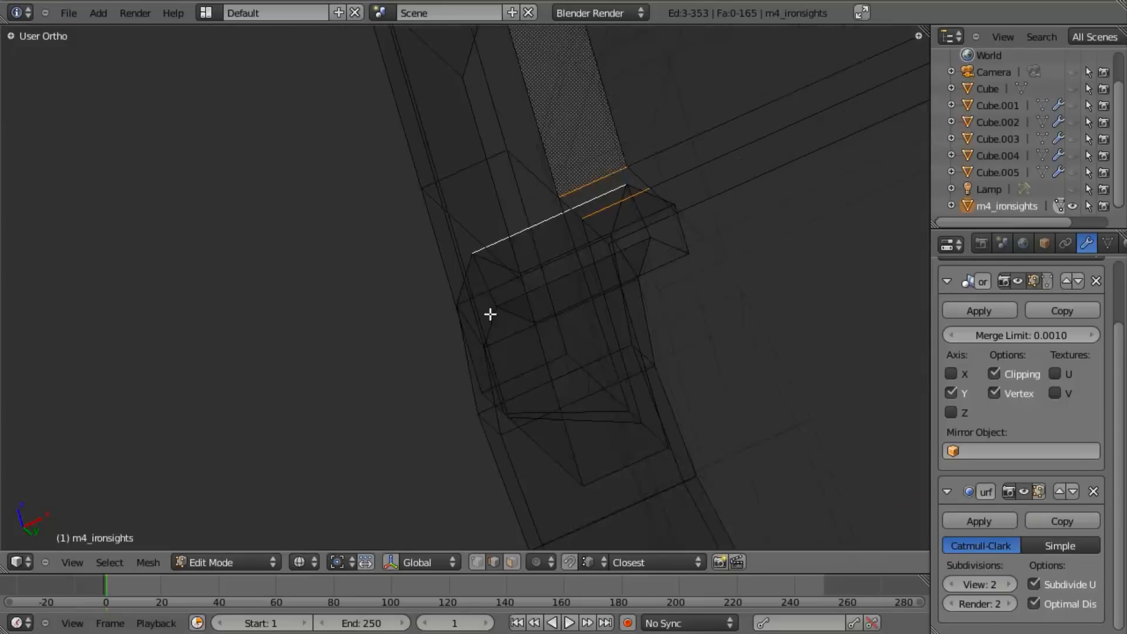
key(f)
key(z)
scroll(769, 255, down, 6)
Inspect the sight's crossbar, frame and mounting rings in smoothed object view and in the edit cage for remaining gaps.
shift+middle_drag(728, 264, 468, 424)
key(a)
key(Tab)
scroll(481, 353, down, 8)
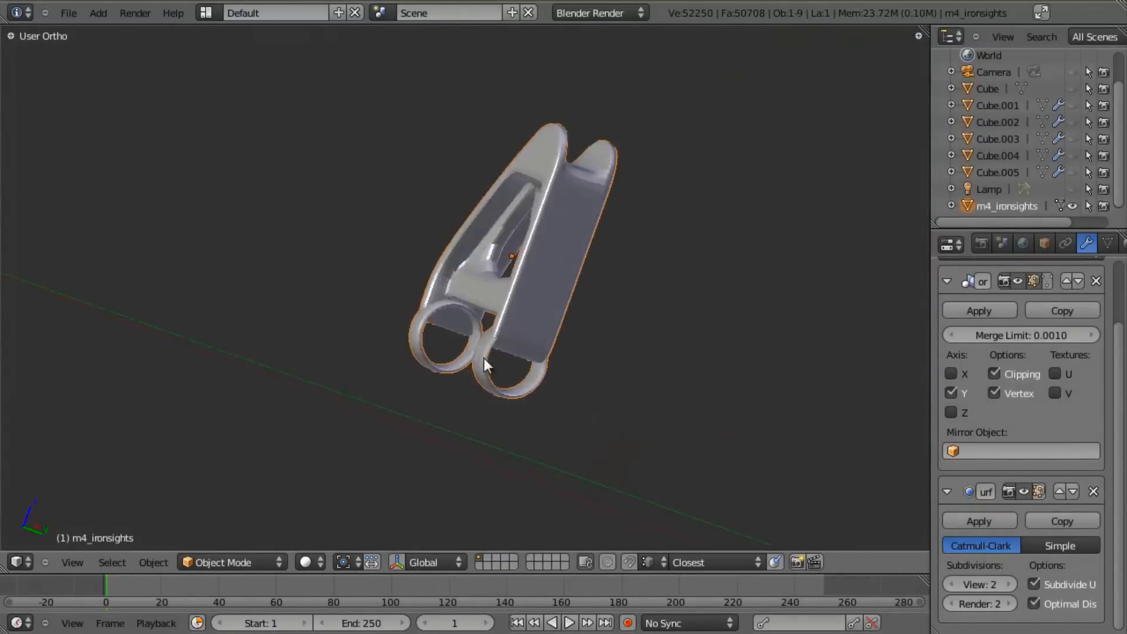
middle_drag(480, 353, 679, 416)
scroll(679, 416, up, 3)
key(Tab)
scroll(597, 384, up, 5)
scroll(597, 384, down, 5)
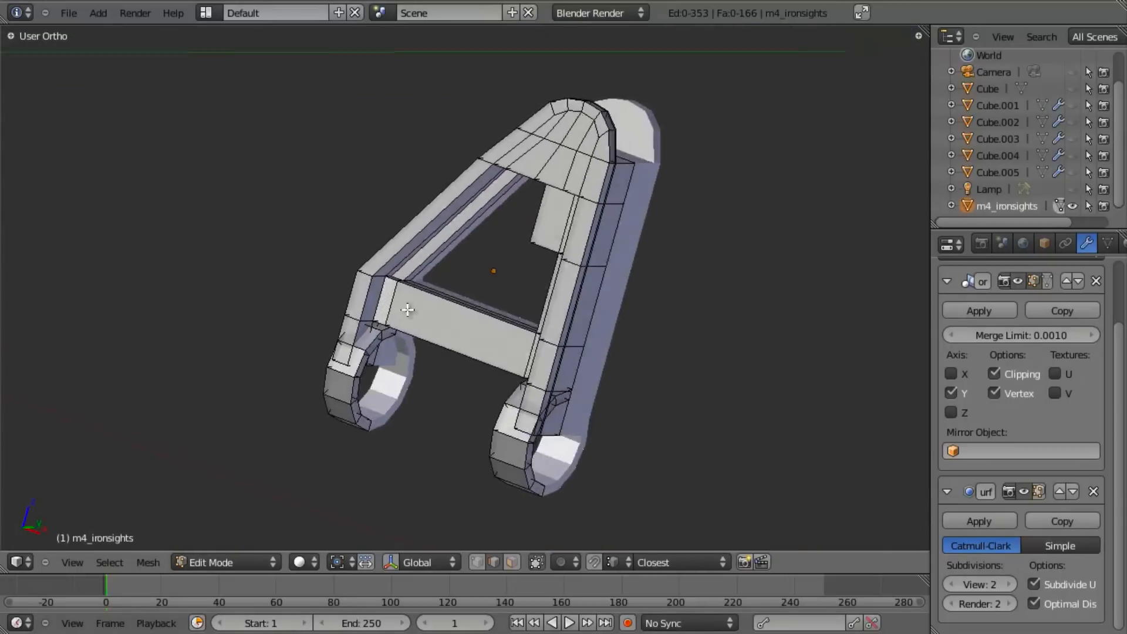
middle_drag(407, 309, 578, 213)
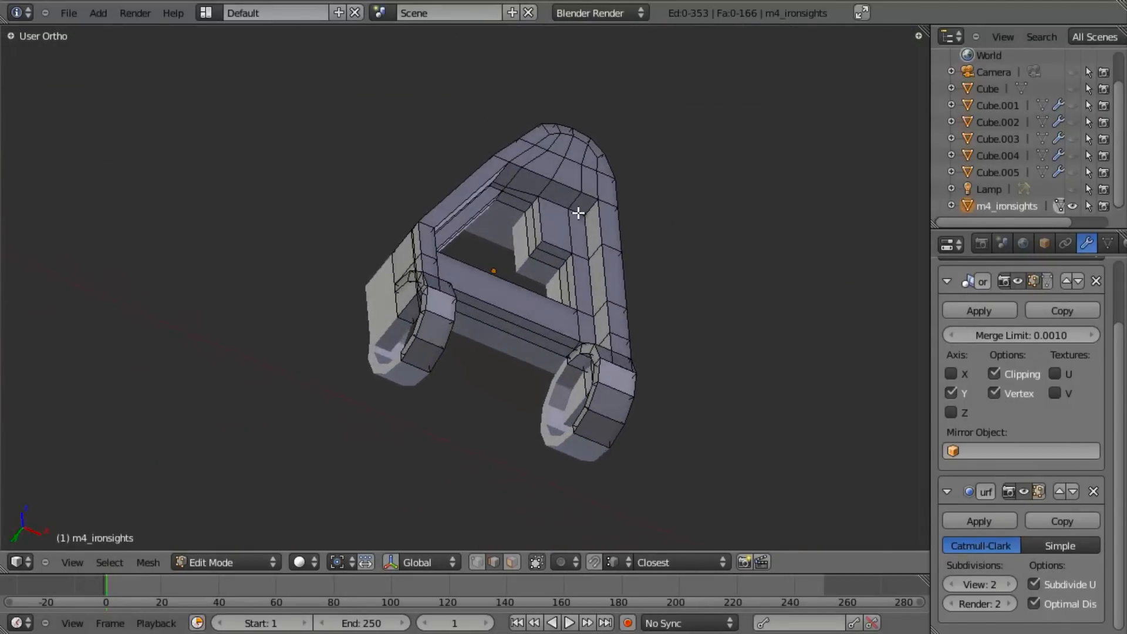
scroll(575, 209, up, 3)
middle_drag(562, 175, 492, 88)
mouse_move(526, 148)
middle_down()
mouse_move(500, 102)
mouse_move(536, 151)
middle_up()
Switch to vertex selection and show the Subdivision Surface result in Edit Mode, viewing the crossbar from the front.
key(ctrl+Tab)
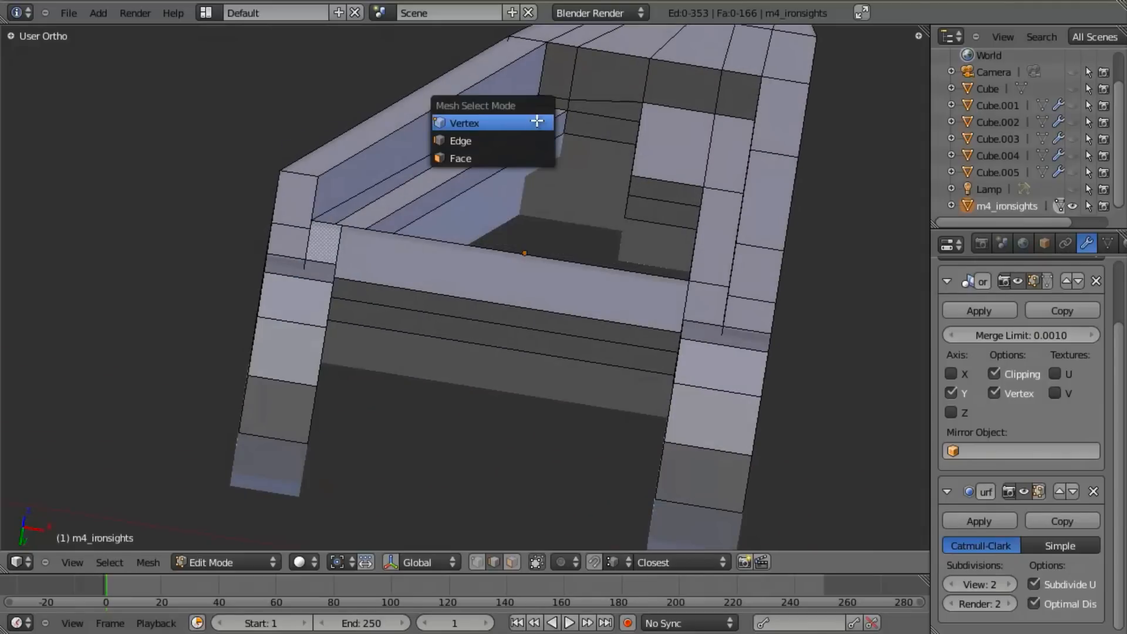
click(531, 121)
scroll(547, 152, down, 3)
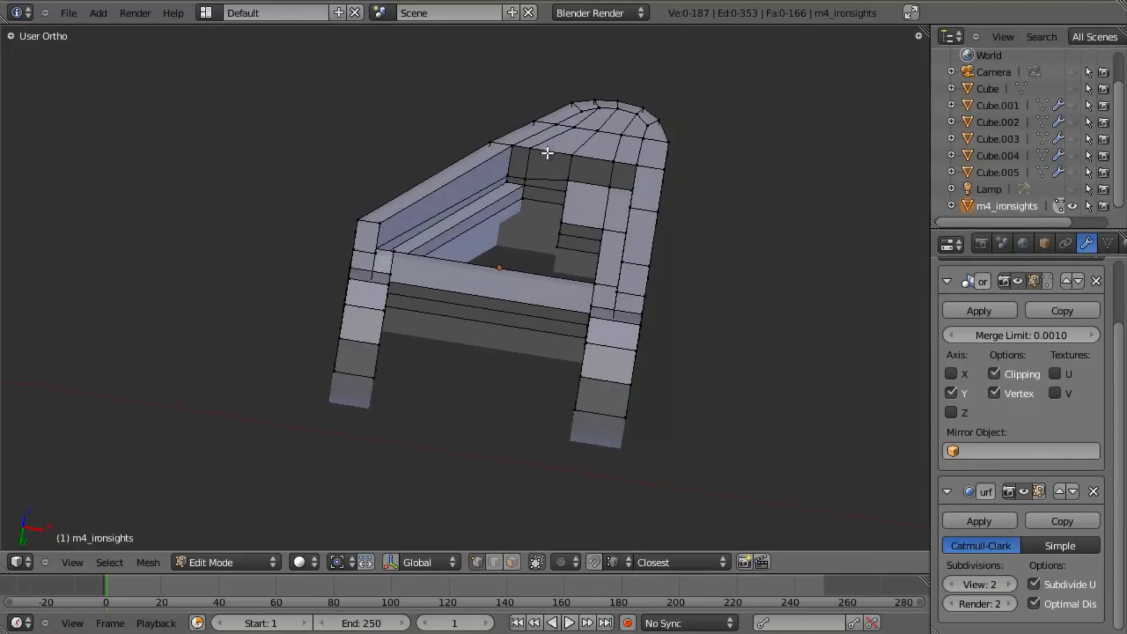
click(1039, 491)
key(KP_1)
scroll(601, 274, up, 4)
scroll(611, 280, up, 3)
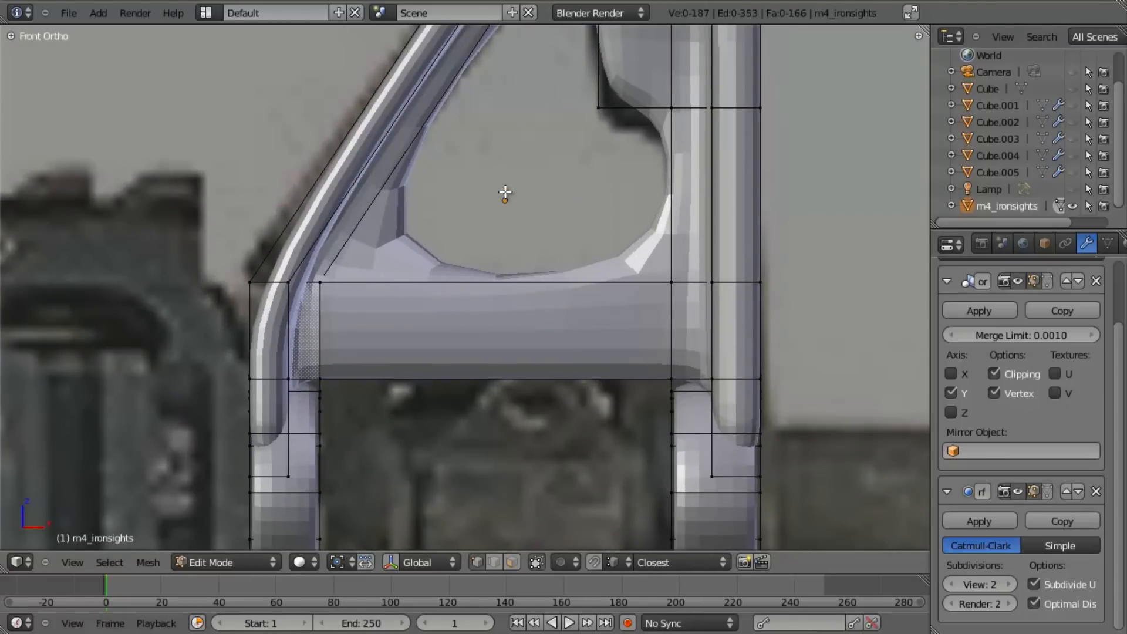
shift+middle_drag(505, 194, 496, 241)
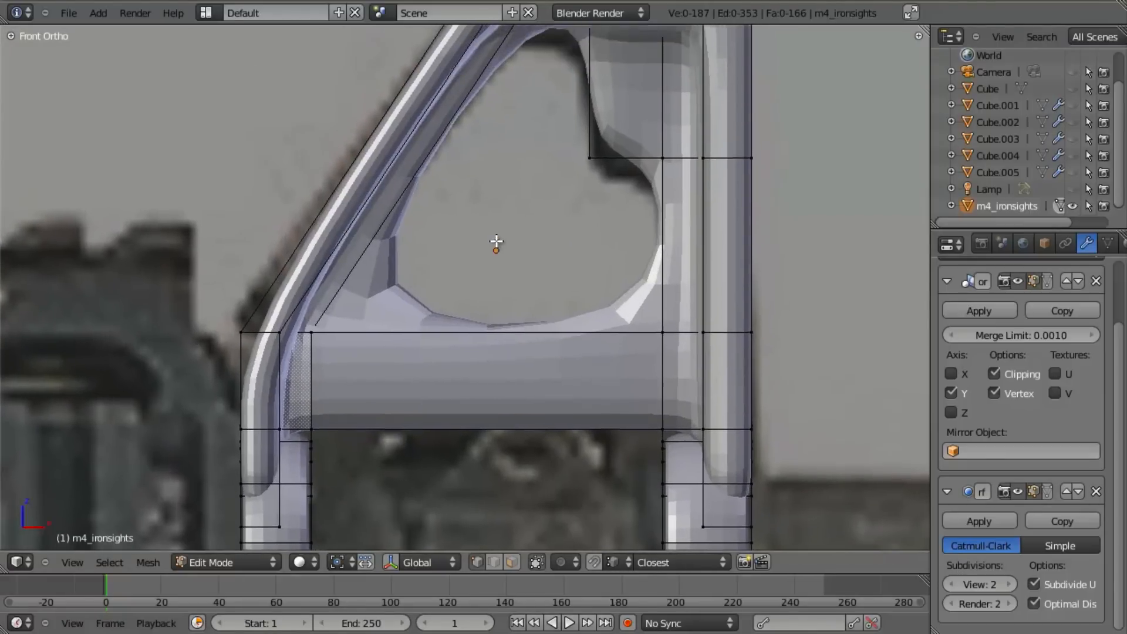
Insert an edge loop across the slanted leg, slide it down to the lower bend and raise it about 0.03 along Z.
key(ctrl+r)
click(444, 172)
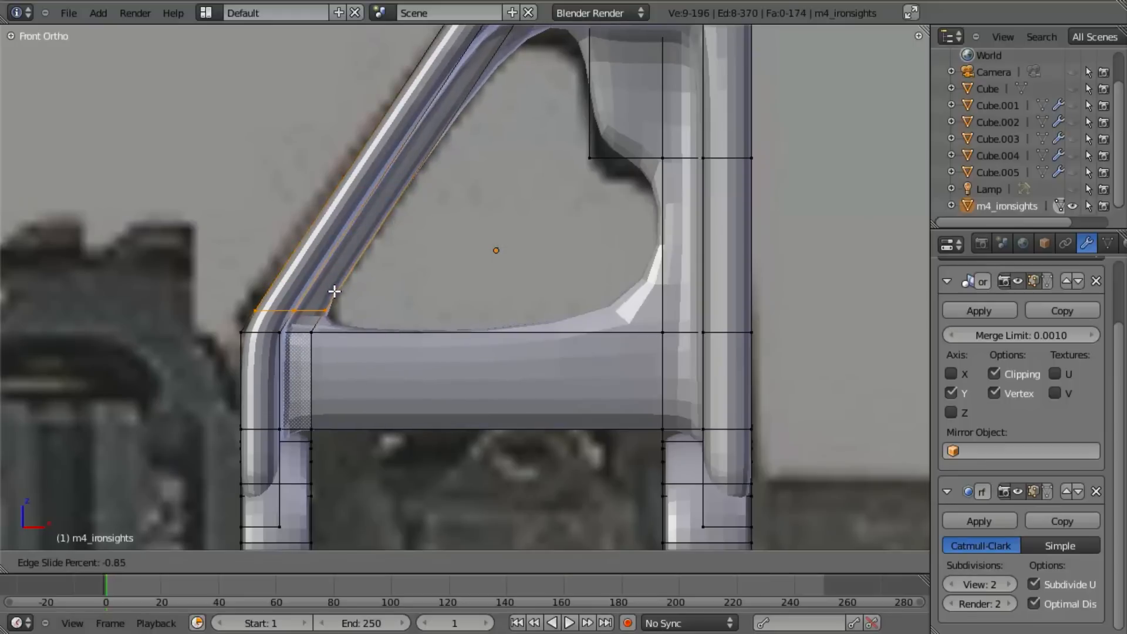
click(313, 321)
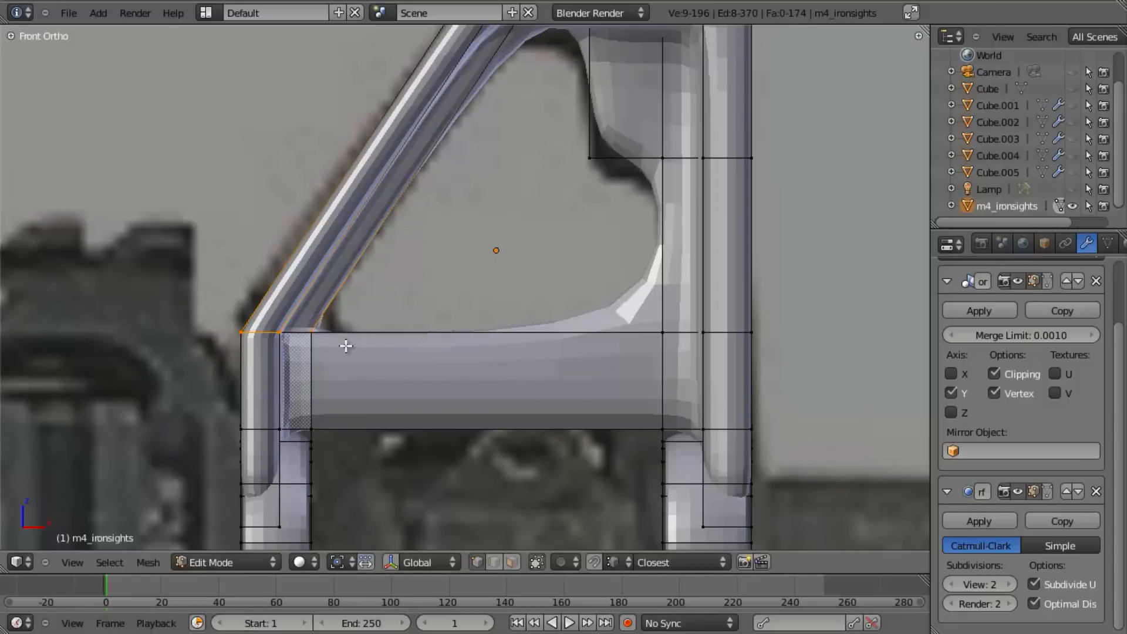
key(g)
key(z)
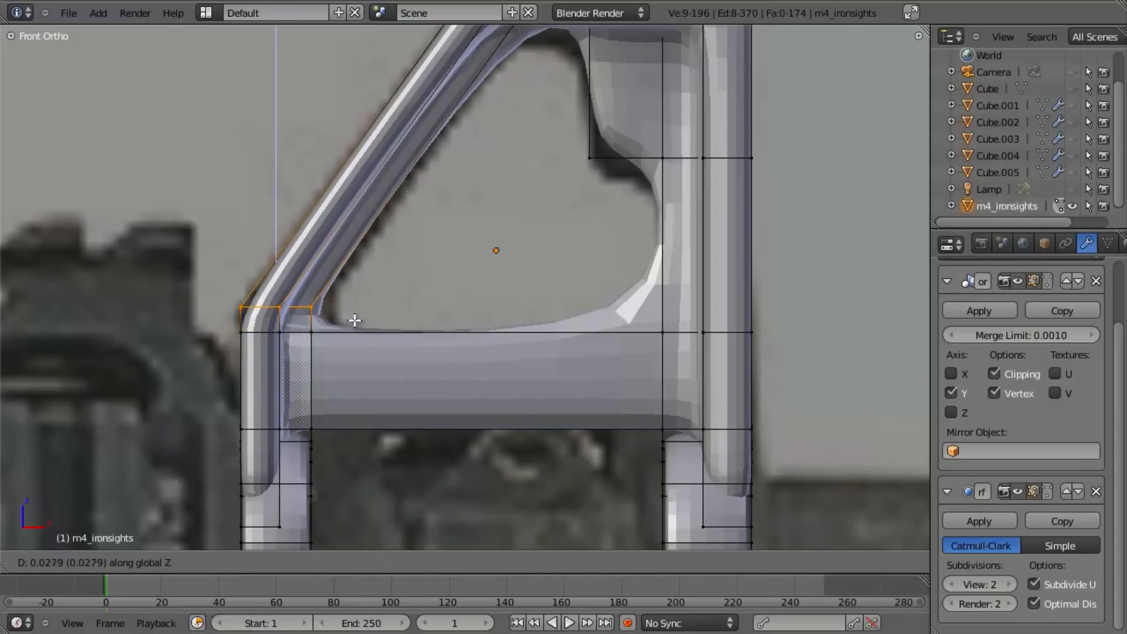
click(352, 322)
key(a)
shift+middle_drag(352, 329, 383, 275)
scroll(383, 275, up, 3)
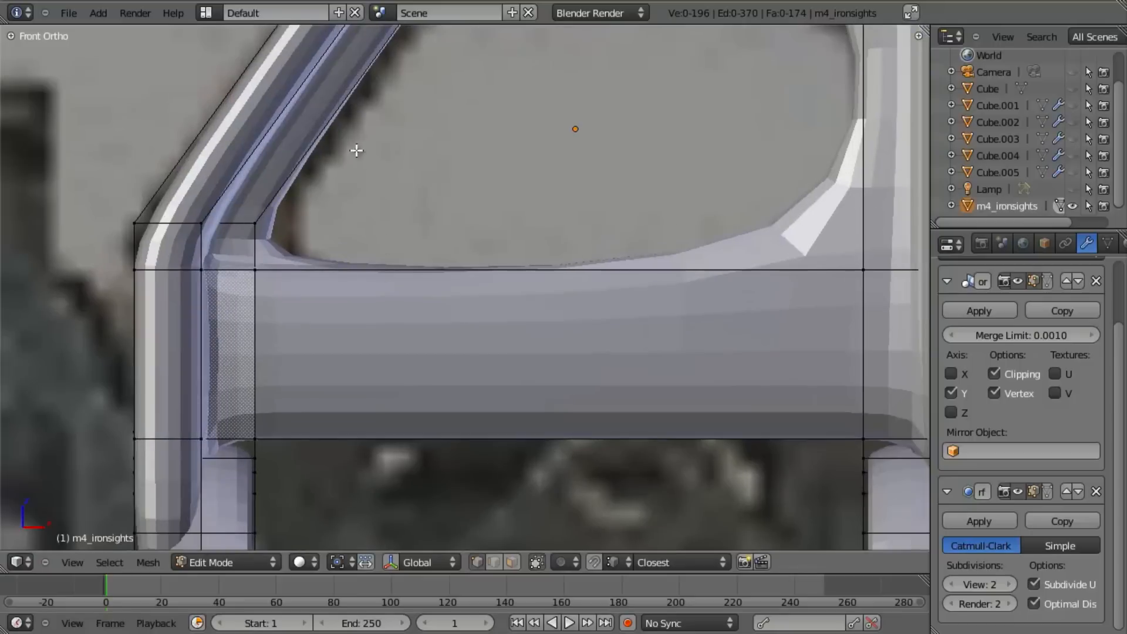
Insert another edge loop across the slanted leg and slide it to -0.99, tight against the bend.
key(ctrl+r)
click(351, 105)
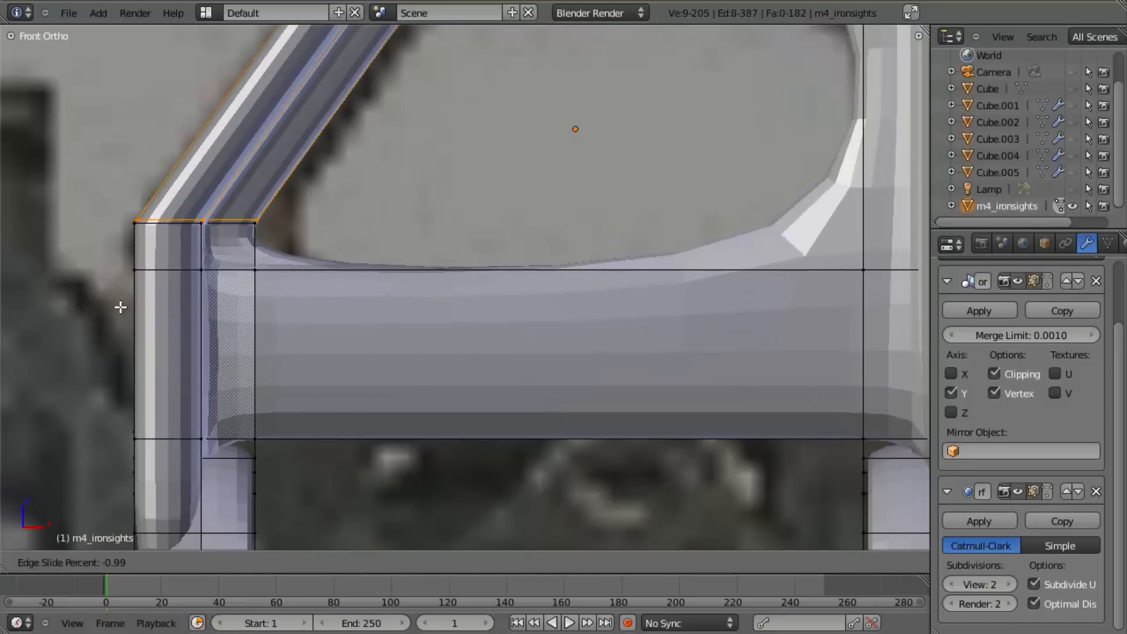
click(119, 308)
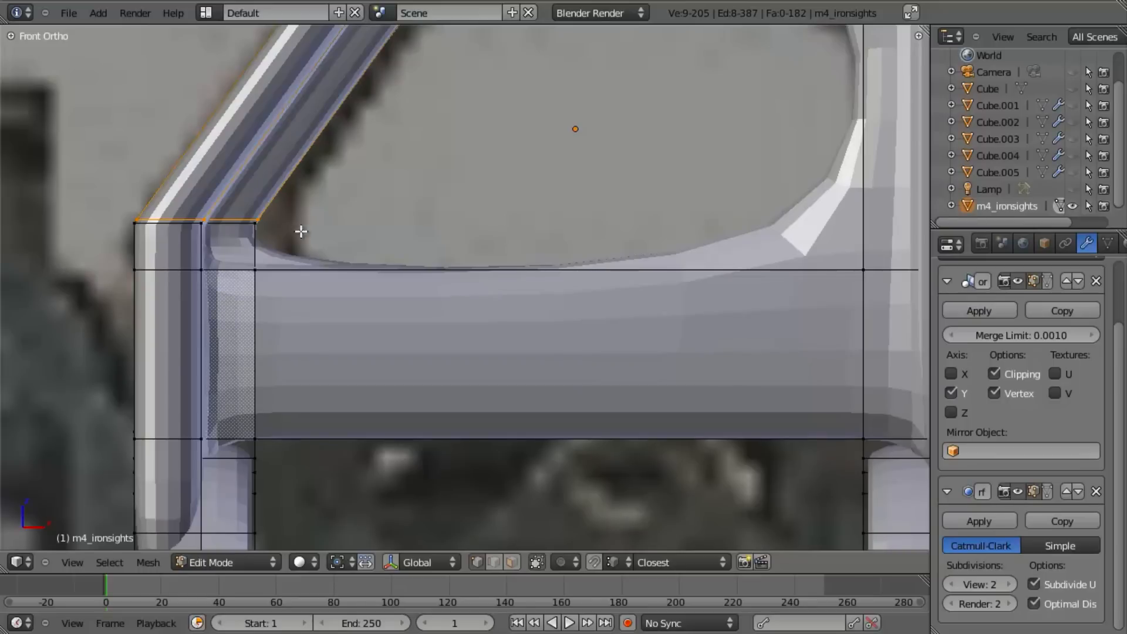
Insert two edge loops in the short section between the bend and the crossbar and scale them apart along Z.
click(262, 247)
key(s)
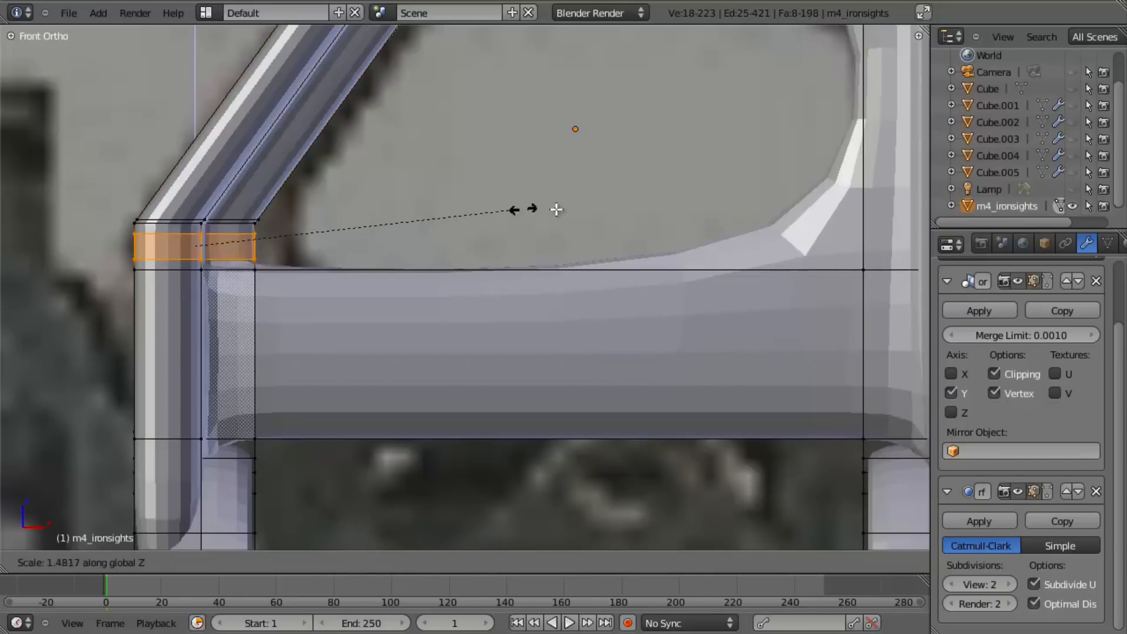
click(669, 201)
key(Tab)
scroll(421, 259, down, 5)
scroll(526, 278, up, 4)
key(z)
key(z)
key(Tab)
key(a)
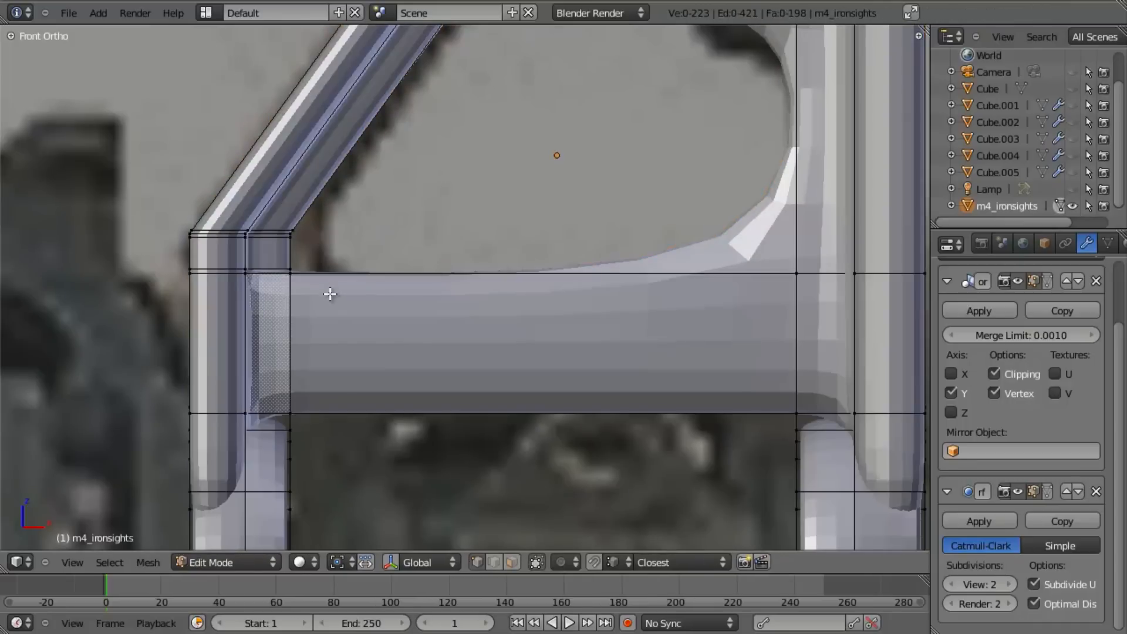
Try an extra edge loop along the slanted leg's inner face and the crossbar's end, slid to 0.59.
click(275, 273)
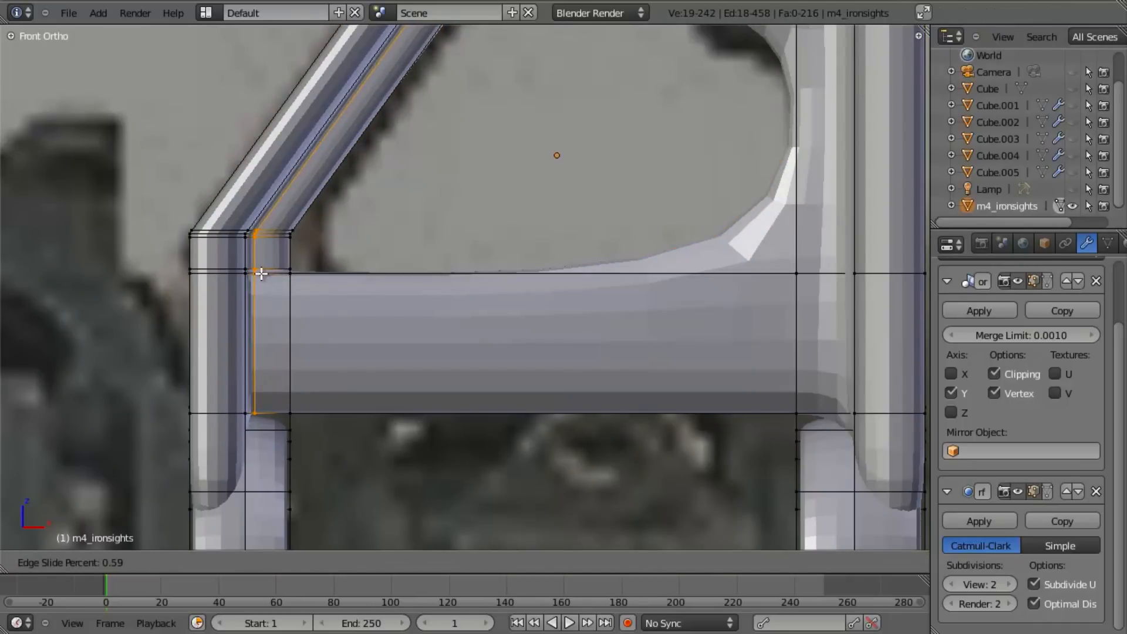
click(261, 273)
scroll(261, 273, down, 3)
middle_drag(517, 270, 507, 334)
key(Tab)
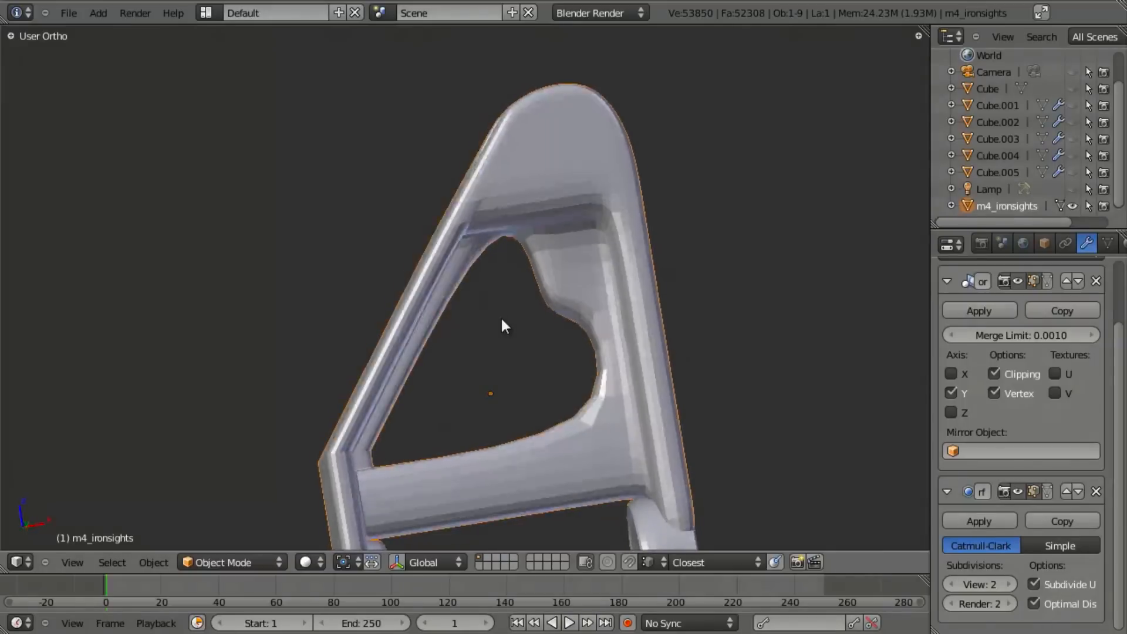
key(Tab)
scroll(490, 235, up, 5)
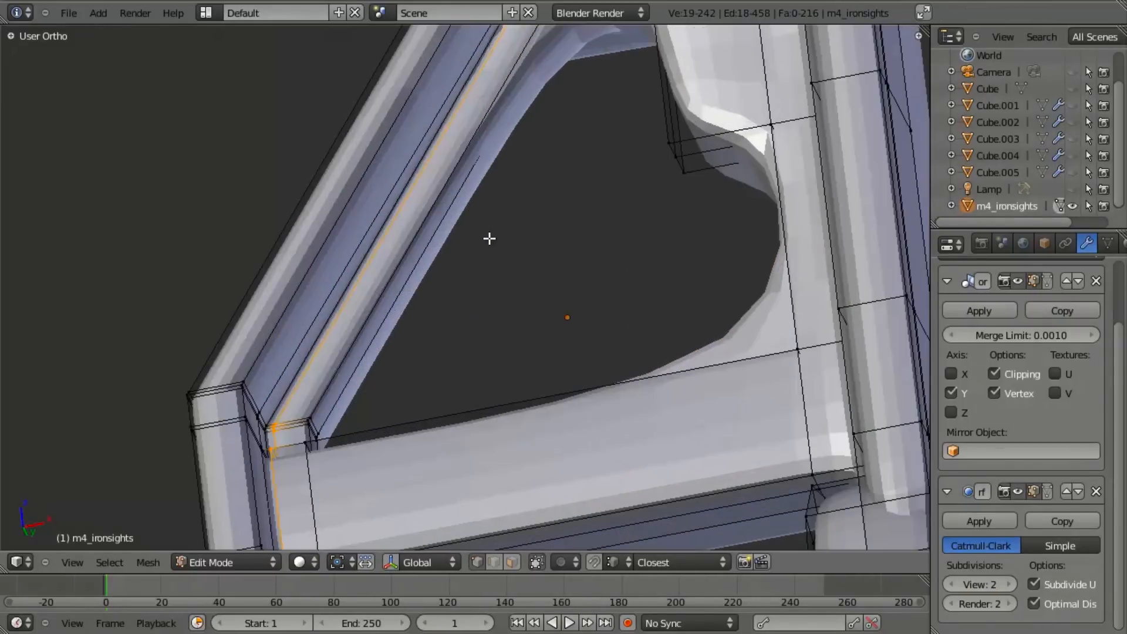
key(ctrl+x)
Insert an edge loop across the crossbar and slide it to -0.99, tight against the vertical upright.
middle_drag(466, 340, 434, 311)
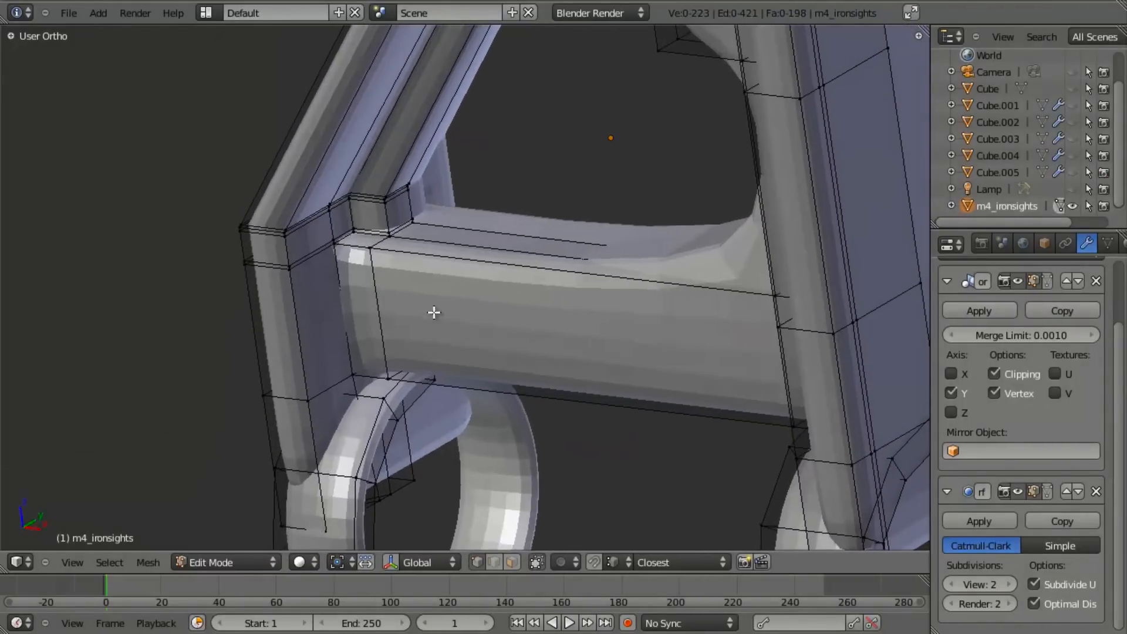
scroll(435, 310, down, 5)
shift+middle_drag(495, 235, 488, 317)
middle_drag(488, 317, 405, 264)
scroll(544, 193, up, 2)
key(KP_1)
scroll(564, 232, up, 3)
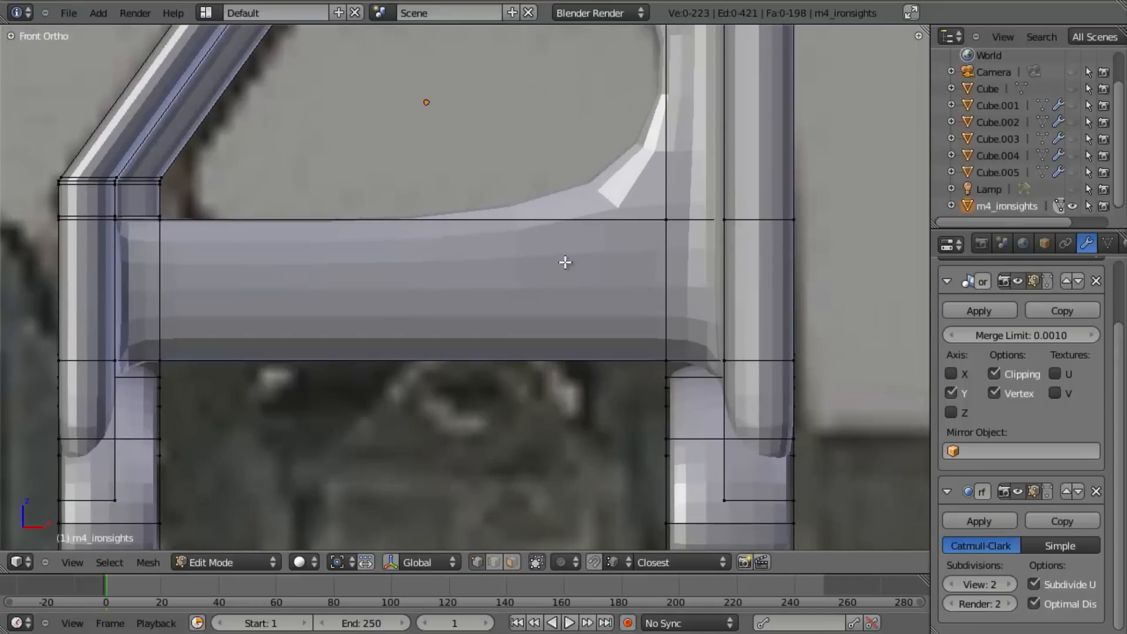
shift+middle_drag(564, 264, 493, 287)
key(ctrl+r)
click(509, 270)
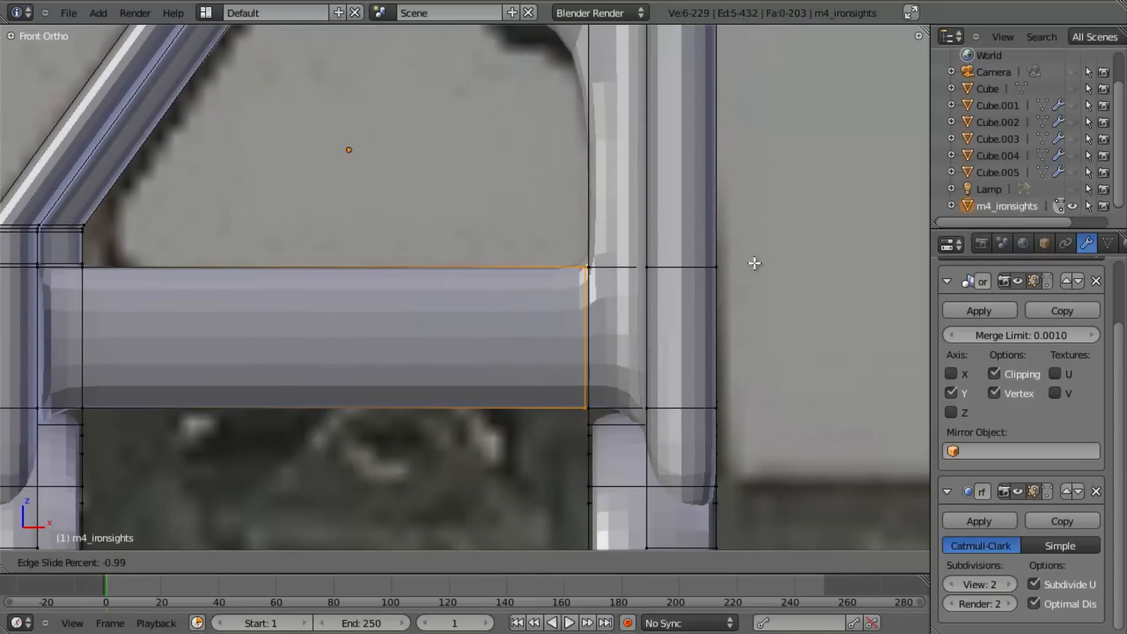
click(743, 263)
Insert two edge loops across the vertical upright, one just above the crossbar and one just below the tab.
shift+middle_drag(198, 262, 235, 251)
scroll(425, 221, down, 4)
shift+middle_drag(425, 221, 365, 286)
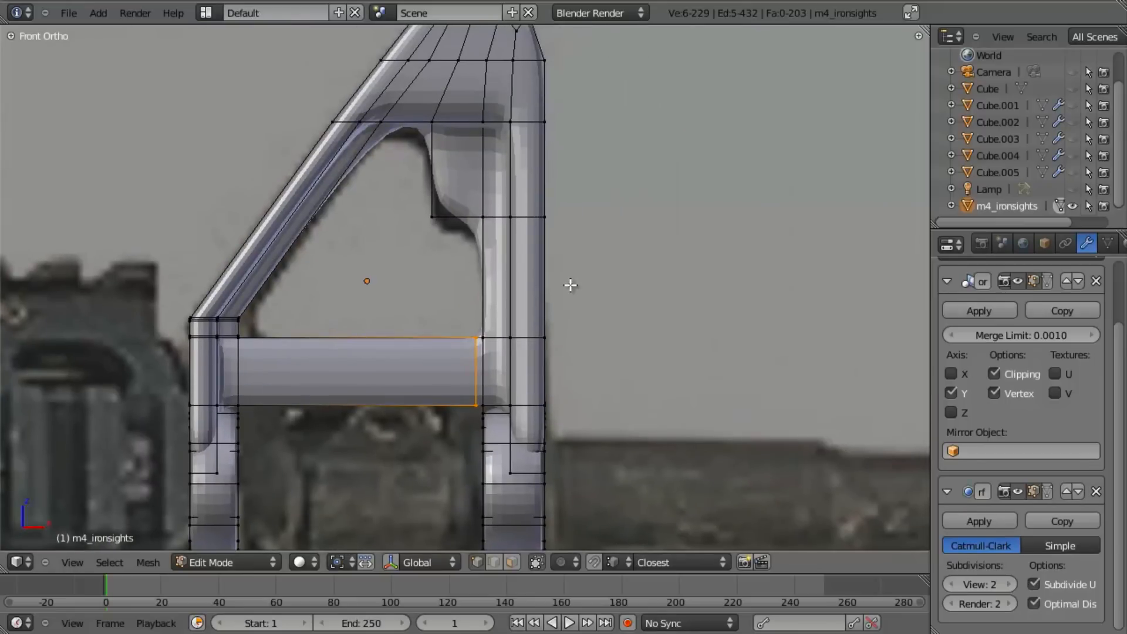
click(545, 268)
click(553, 321)
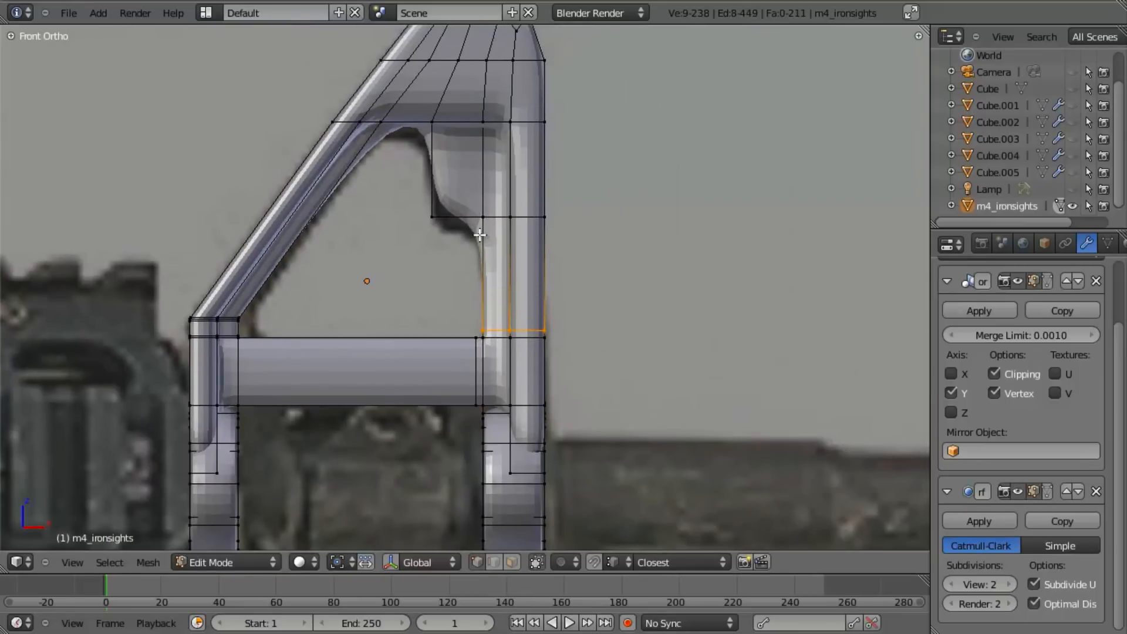
key(ctrl+r)
click(531, 270)
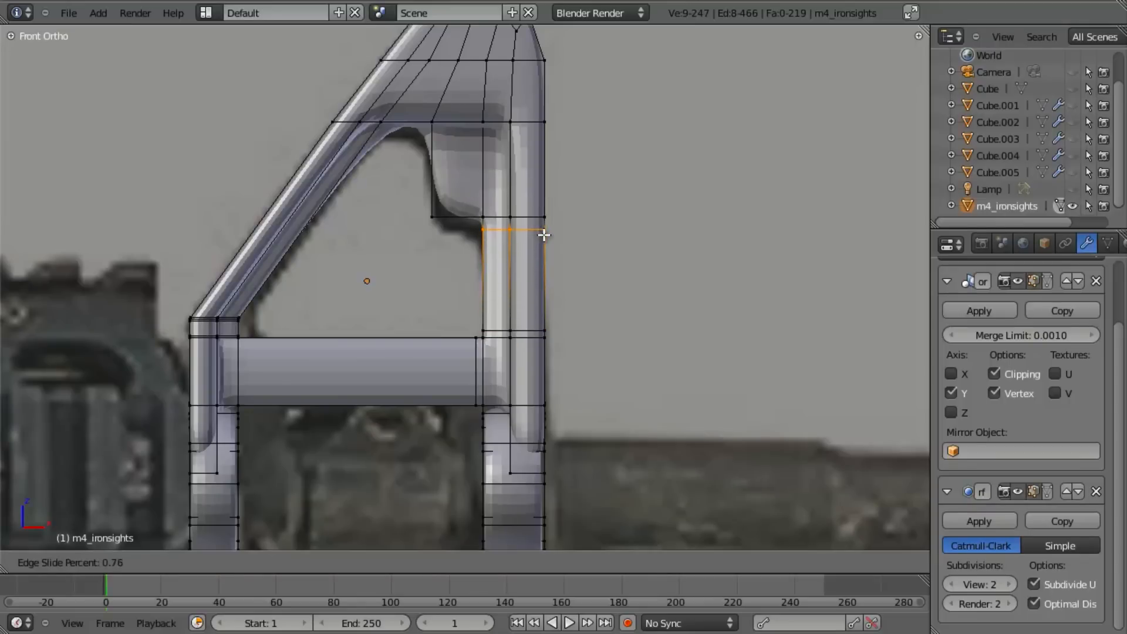
click(545, 230)
scroll(448, 264, up, 3)
key(a)
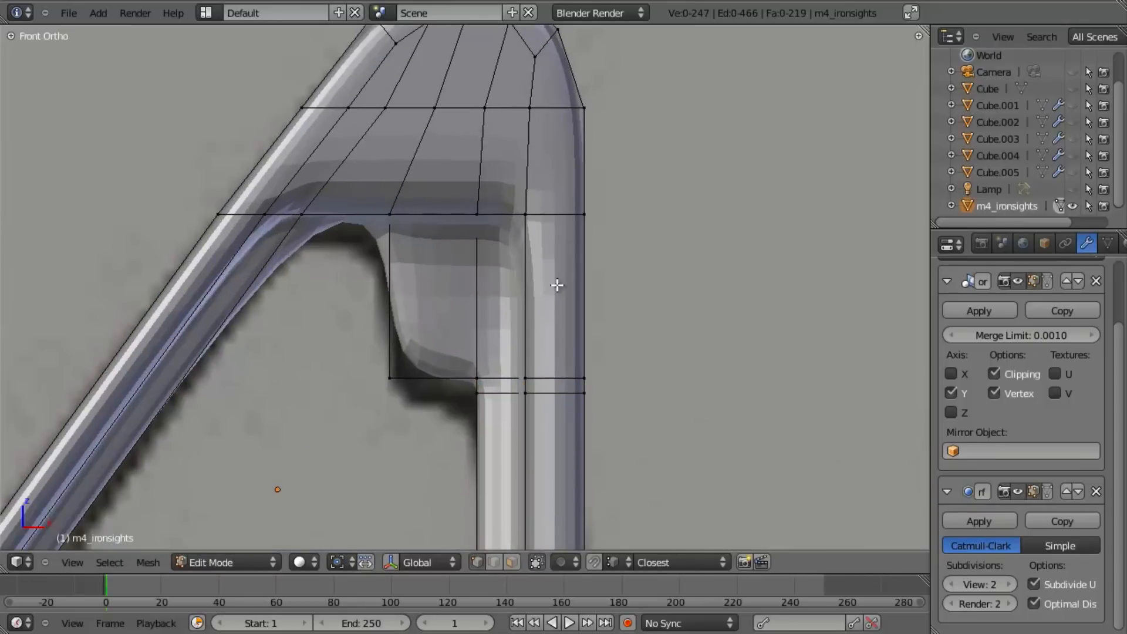
Insert an edge loop across the upright and tab, slid to -0.78 just below the tab's upper edge.
key(ctrl+r)
click(587, 265)
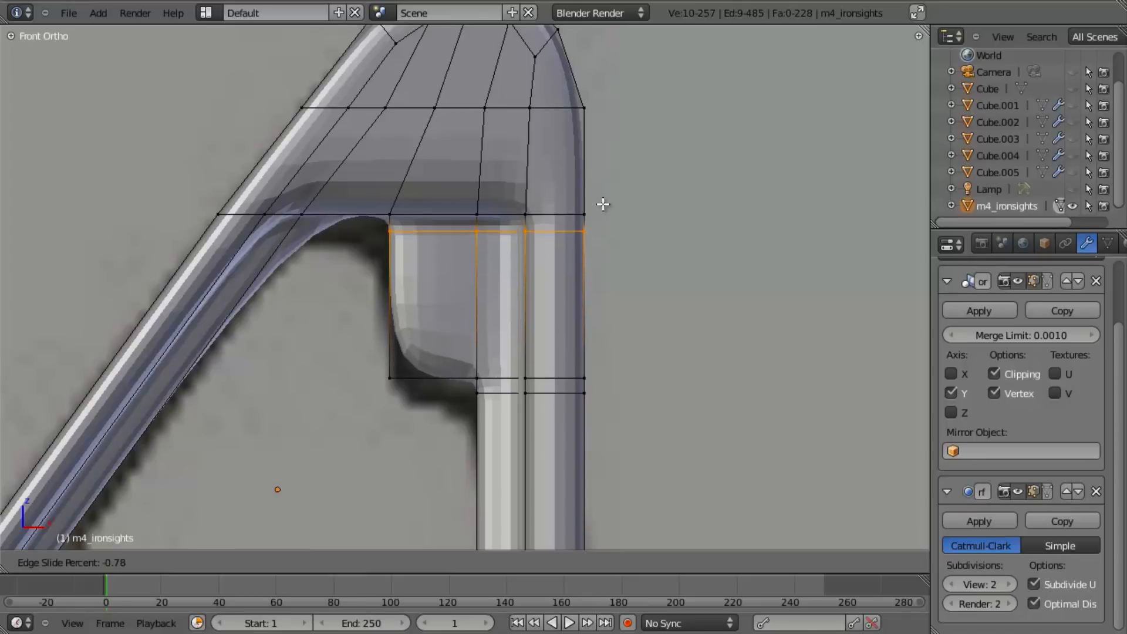
click(603, 204)
key(Tab)
scroll(488, 344, down, 5)
middle_drag(487, 344, 456, 359)
Insert an edge loop around the side plate's outer border and slide it close to the outer edge.
key(Tab)
scroll(464, 293, up, 4)
key(ctrl+r)
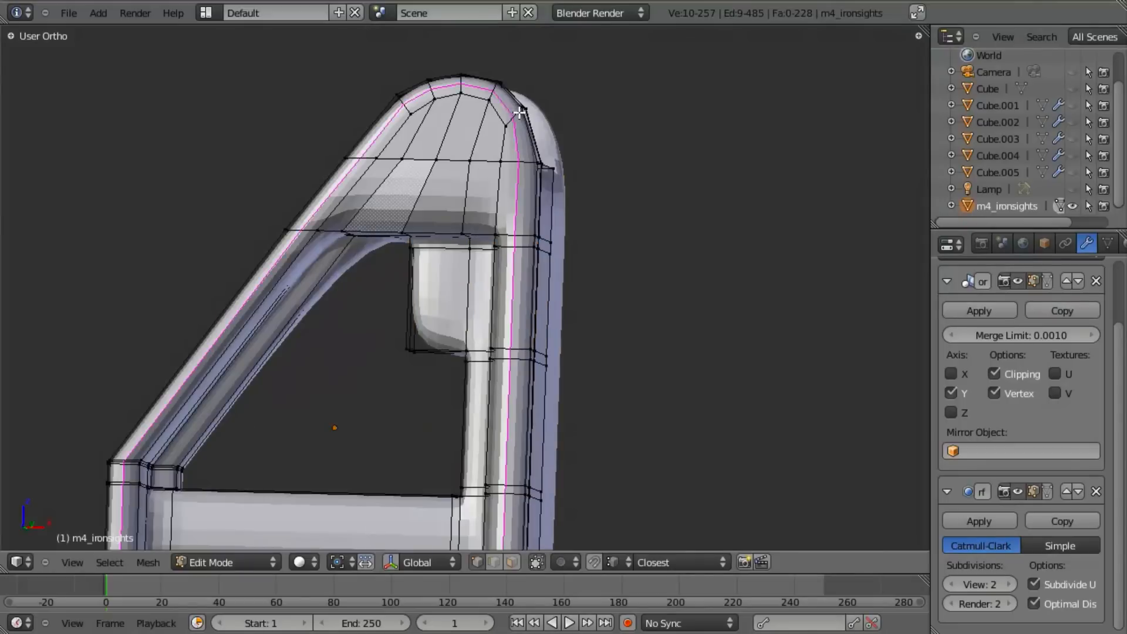
click(517, 114)
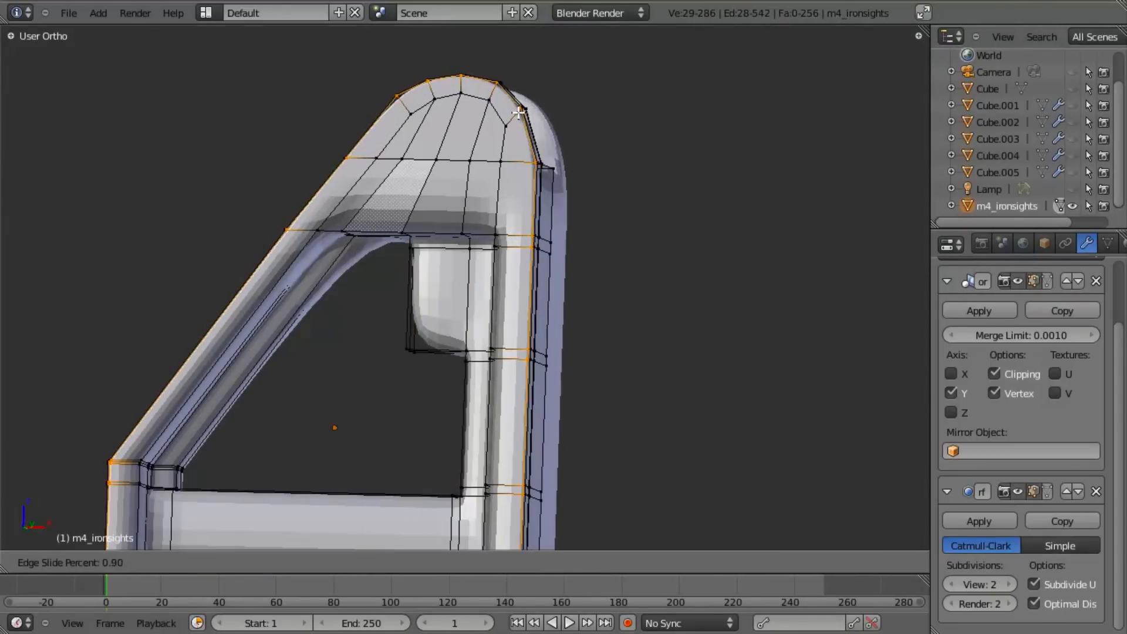
click(604, 158)
Inspect the outer rim's edge loops and the web between the side plates in wireframe, solid shading and object view.
middle_drag(604, 159, 562, 356)
scroll(562, 356, up, 3)
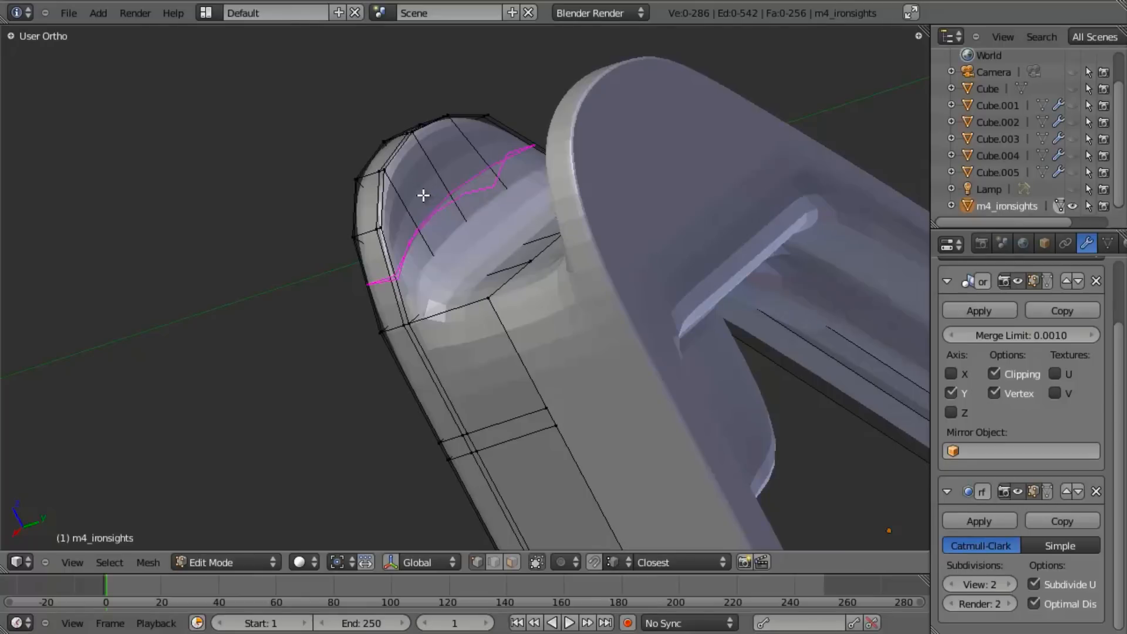
middle_drag(440, 286, 548, 211)
alt+right_click(615, 144)
key(z)
scroll(661, 282, down, 1)
key(z)
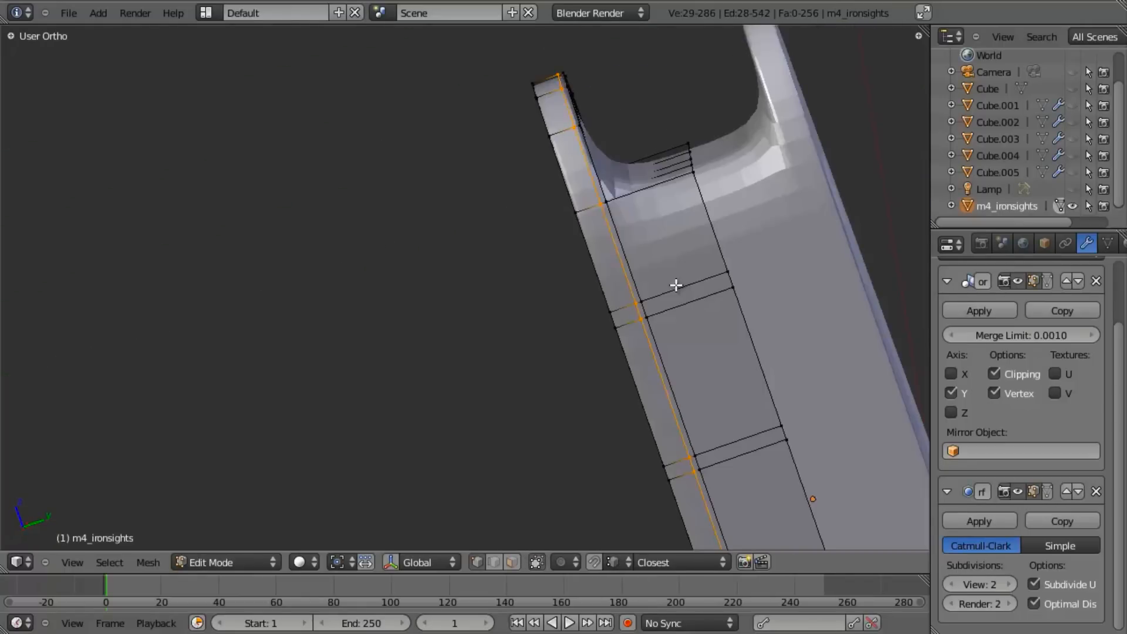
scroll(676, 284, down, 7)
middle_drag(677, 285, 773, 340)
scroll(773, 340, up, 3)
middle_drag(652, 363, 554, 362)
key(Tab)
key(Tab)
scroll(575, 352, up, 2)
Insert an edge loop along the web between the side plates and slide it to 0.77, toward the front plate.
middle_drag(628, 343, 583, 331)
click(570, 271)
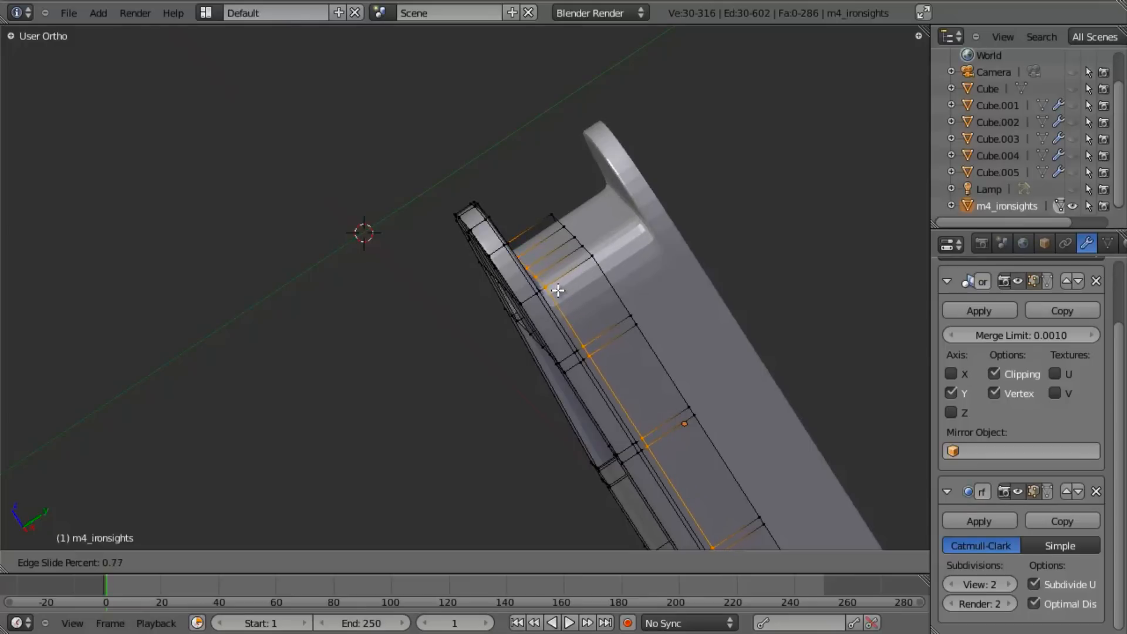
click(558, 290)
mouse_move(559, 290)
middle_down()
mouse_move(493, 420)
mouse_move(608, 425)
mouse_move(572, 411)
mouse_move(513, 330)
mouse_move(478, 311)
mouse_move(614, 372)
mouse_move(600, 395)
mouse_move(536, 191)
middle_up()
Slide the support loop's segment along the web between the side plates to about 0.85, close to the web's long edge.
key(z)
key(z)
key(a)
key(z)
middle_drag(547, 255, 468, 160)
key(b)
drag(338, 55, 450, 612)
middle_drag(451, 612, 450, 612)
middle_drag(496, 92, 496, 92)
middle_drag(496, 92, 568, 305)
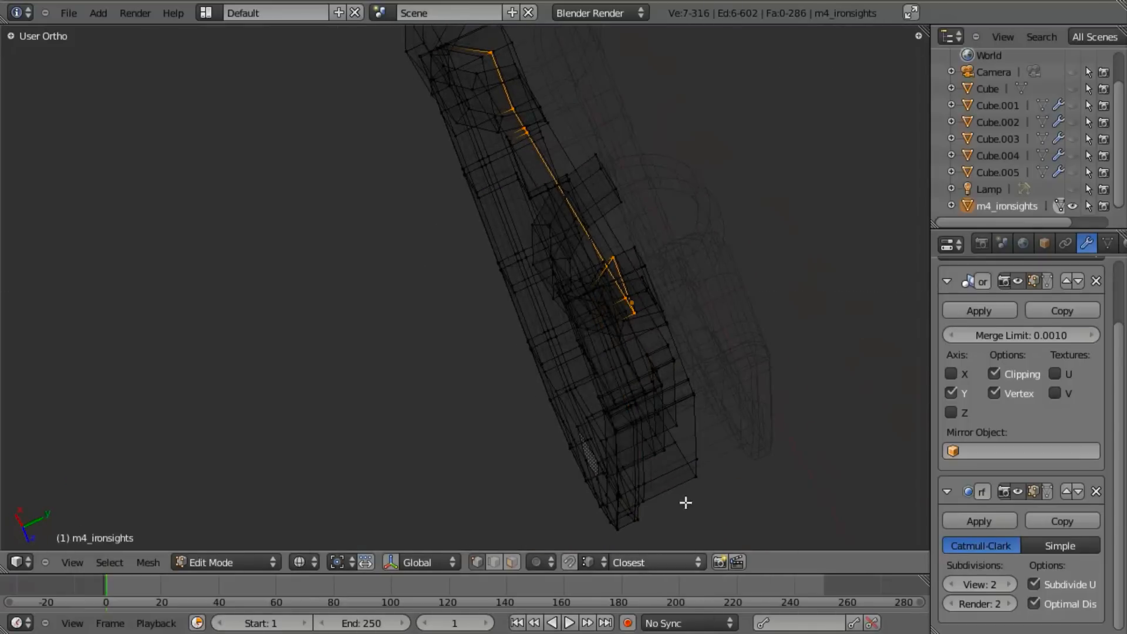
key(z)
scroll(592, 449, up, 6)
middle_drag(640, 360, 640, 303)
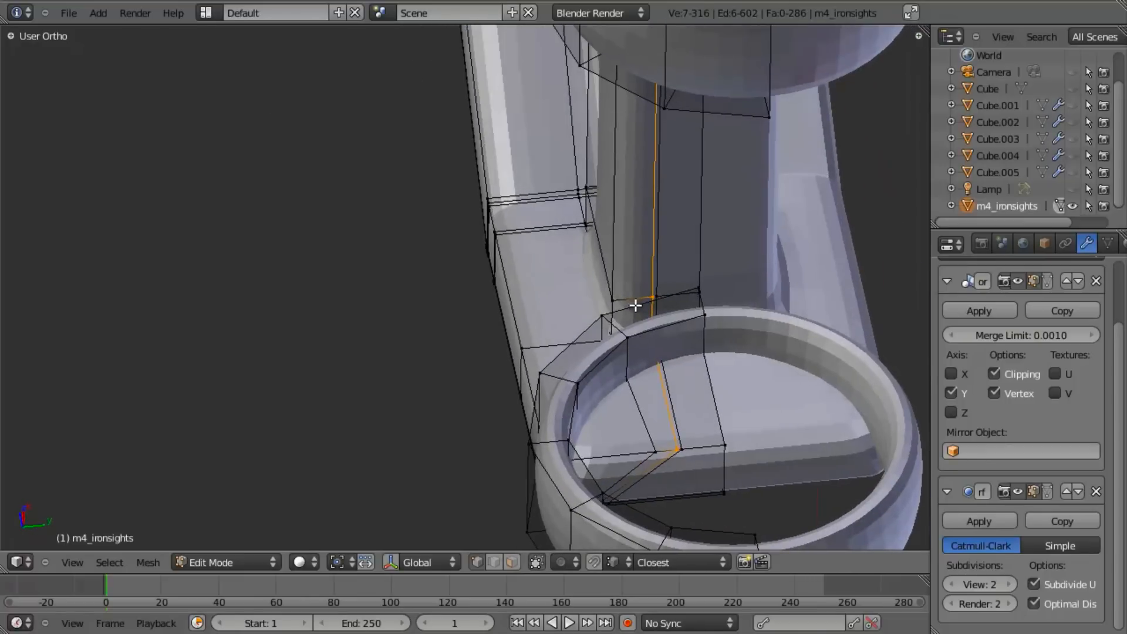
key(ctrl+e)
click(728, 317)
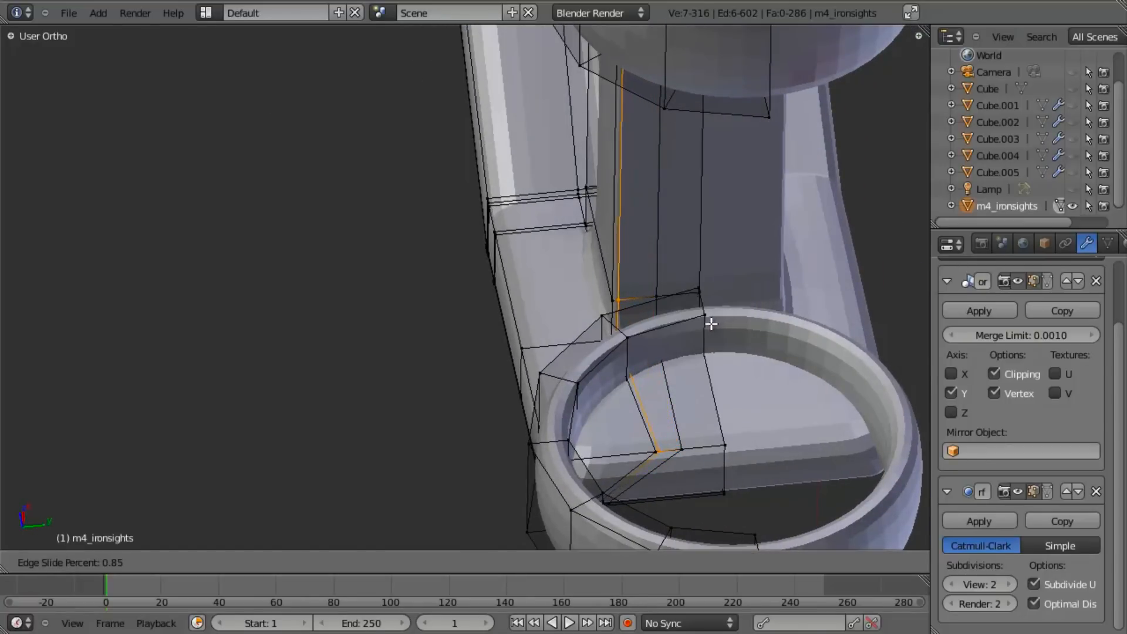
Insert an edge loop around the inner border of the side plate's opening and slide it to about -0.63.
key(Tab)
scroll(698, 332, down, 5)
middle_drag(684, 343, 471, 288)
key(Tab)
scroll(516, 216, up, 5)
middle_drag(516, 216, 487, 282)
key(a)
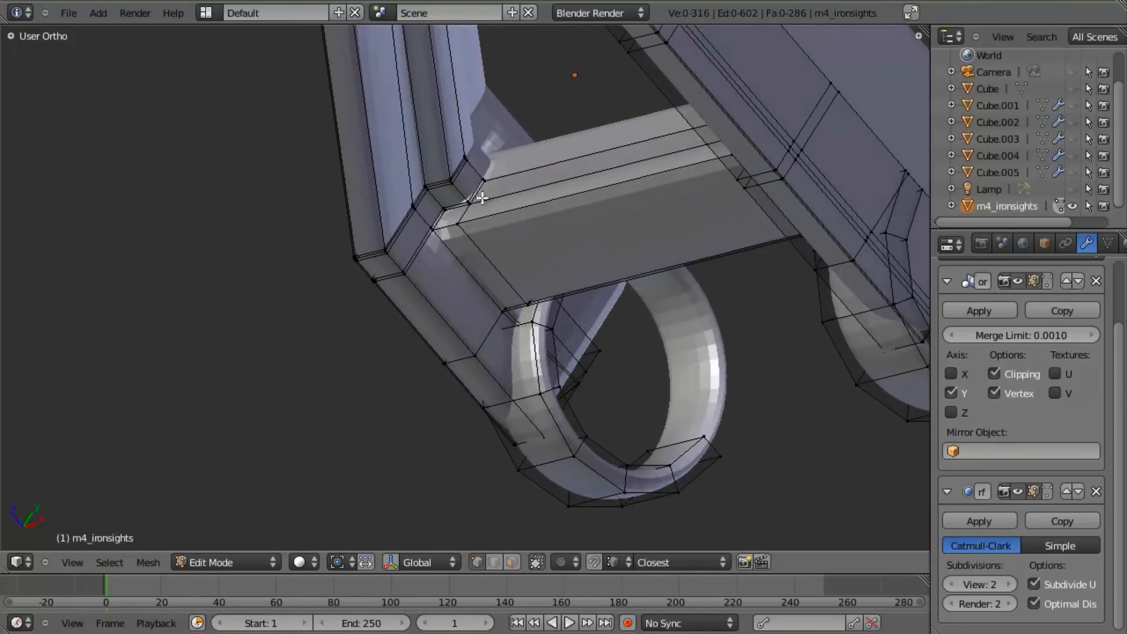
click(467, 216)
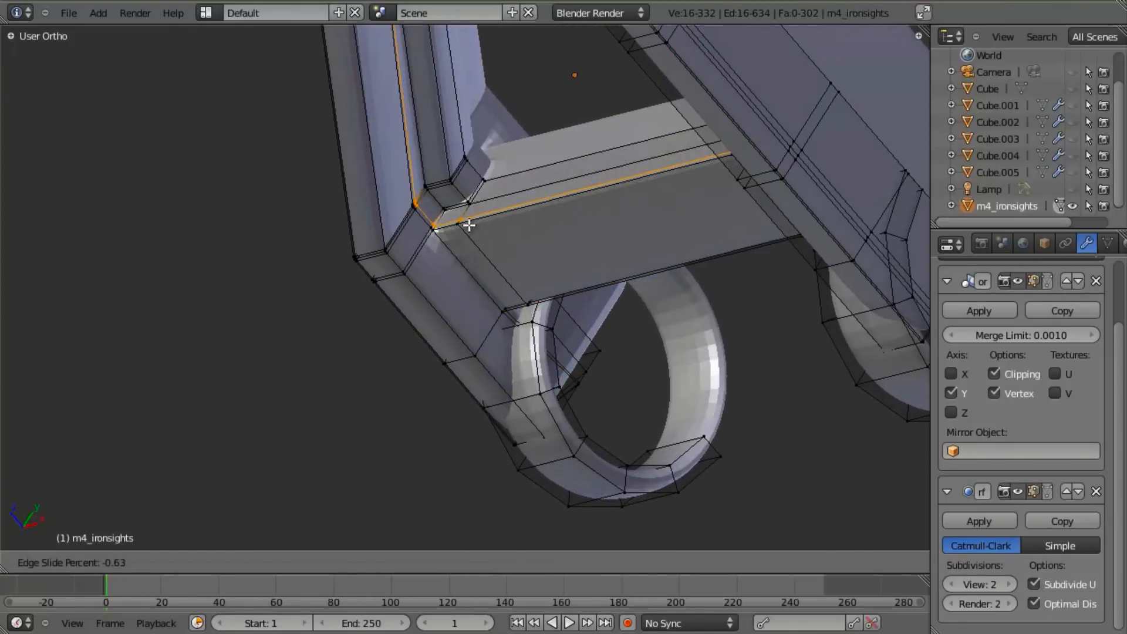
click(468, 221)
Edge-slide only the new loop's section along the opening's stepped corner by about 0.19.
scroll(537, 371, up, 2)
middle_drag(536, 371, 438, 146)
scroll(464, 176, down, 4)
mouse_move(468, 182)
middle_down()
mouse_move(570, 161)
mouse_move(566, 206)
mouse_move(615, 244)
mouse_move(622, 300)
mouse_move(536, 209)
middle_up()
scroll(393, 134, up, 2)
key(z)
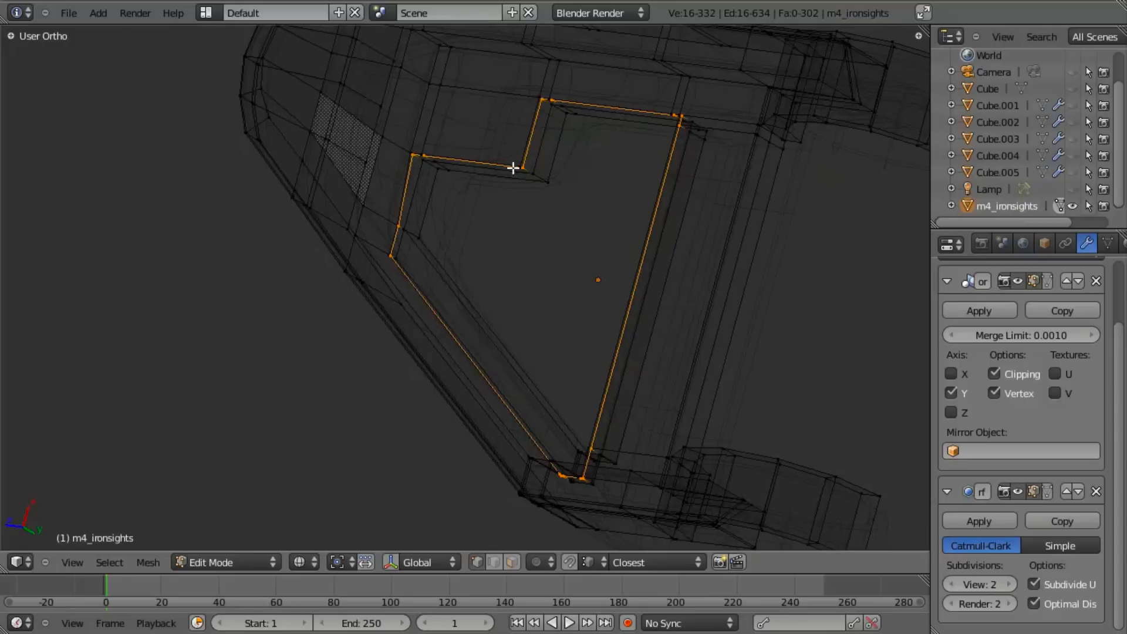
key(b)
middle_drag(616, 51, 762, 214)
key(b)
mouse_move(423, 405)
middle_down()
mouse_move(518, 487)
mouse_move(649, 526)
middle_up()
key(z)
shift+middle_drag(593, 215, 584, 342)
scroll(564, 289, up, 4)
key(z)
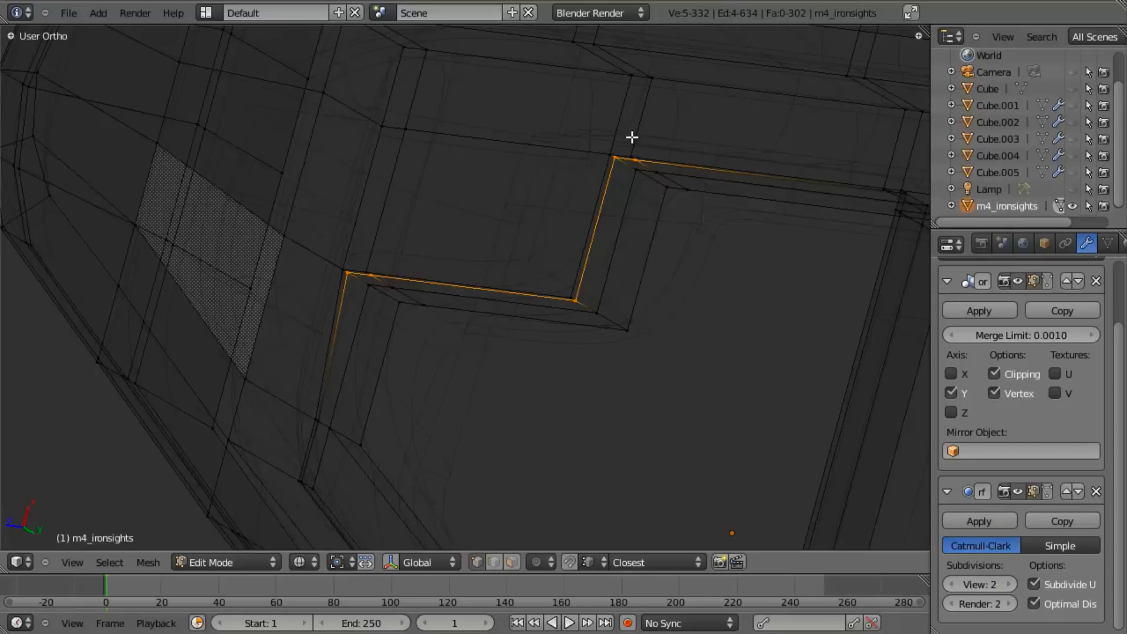
middle_drag(653, 167, 654, 168)
key(z)
key(ctrl+e)
click(626, 320)
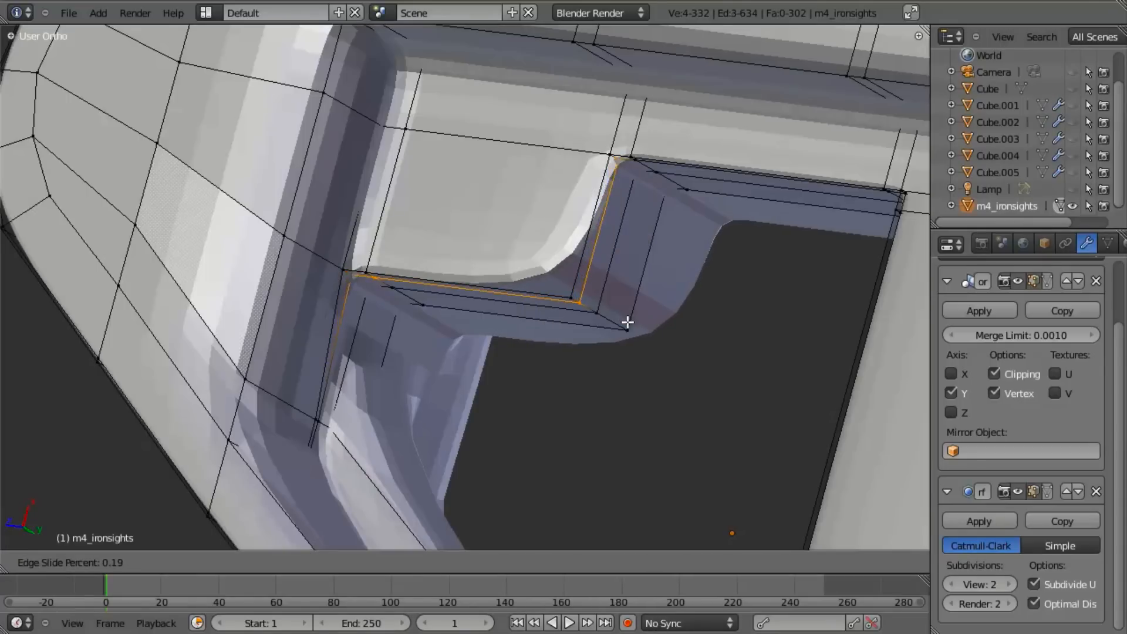
click(632, 324)
Add the adjoining parallel edges to the stepped-corner selection and move the narrow face strip about 0.0031 along Y.
middle_drag(632, 325, 534, 237)
key(z)
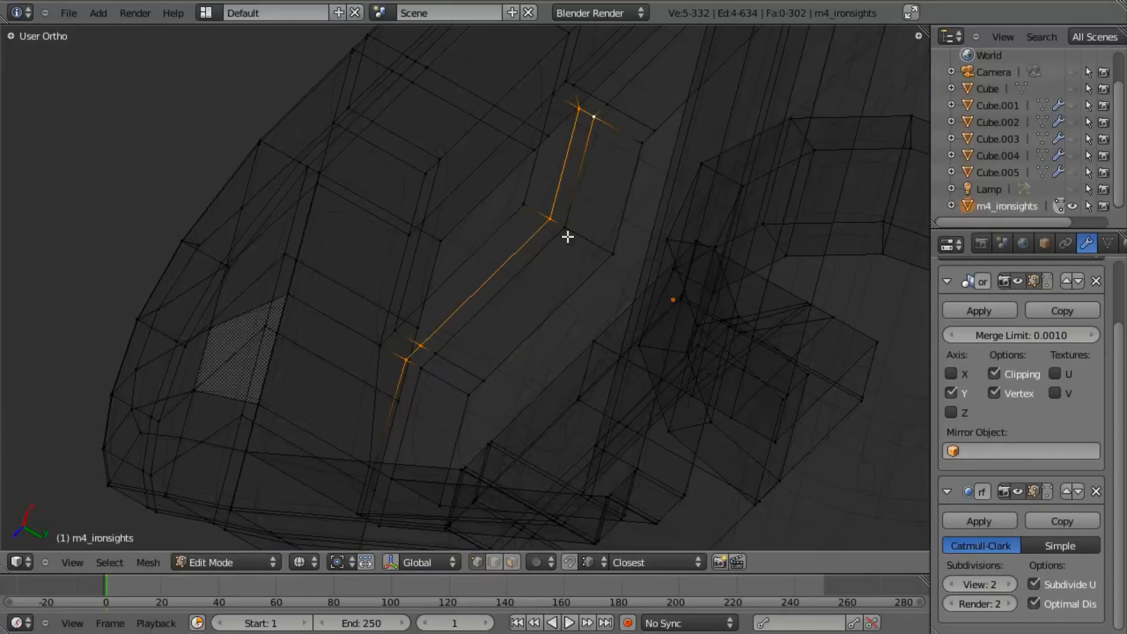
shift+right_click(433, 370)
key(z)
key(g)
key(y)
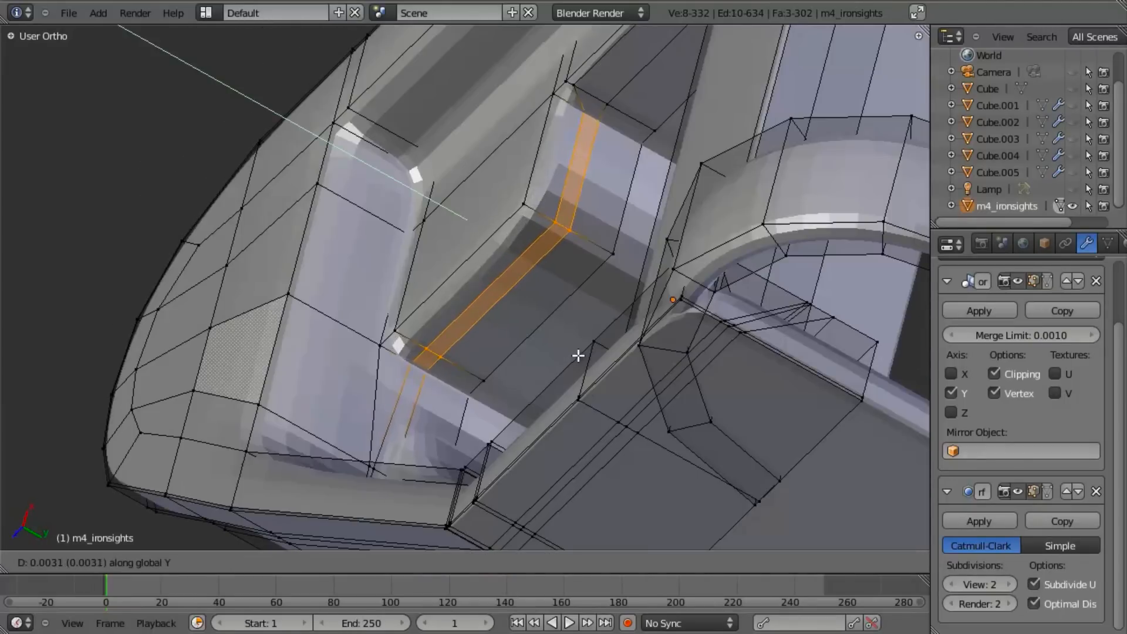
click(584, 359)
Select the whole iron sight mesh and apply Shade Smooth.
key(a)
key(Tab)
scroll(547, 284, down, 6)
middle_drag(547, 284, 658, 105)
scroll(514, 280, up, 5)
shift+middle_drag(659, 106, 502, 323)
scroll(500, 329, down, 1)
key(Tab)
key(a)
key(w)
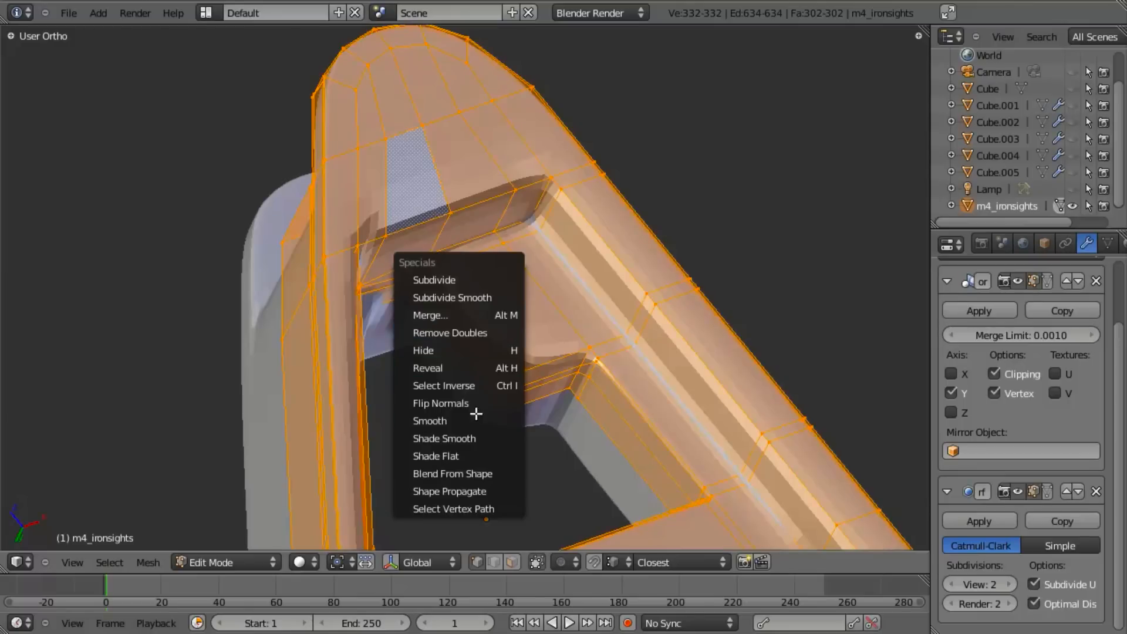
click(493, 435)
Recalculate the normals of the entire iron sight mesh.
key(Tab)
scroll(519, 304, down, 5)
middle_drag(519, 304, 460, 287)
key(Tab)
scroll(600, 378, up, 5)
key(ctrl+n)
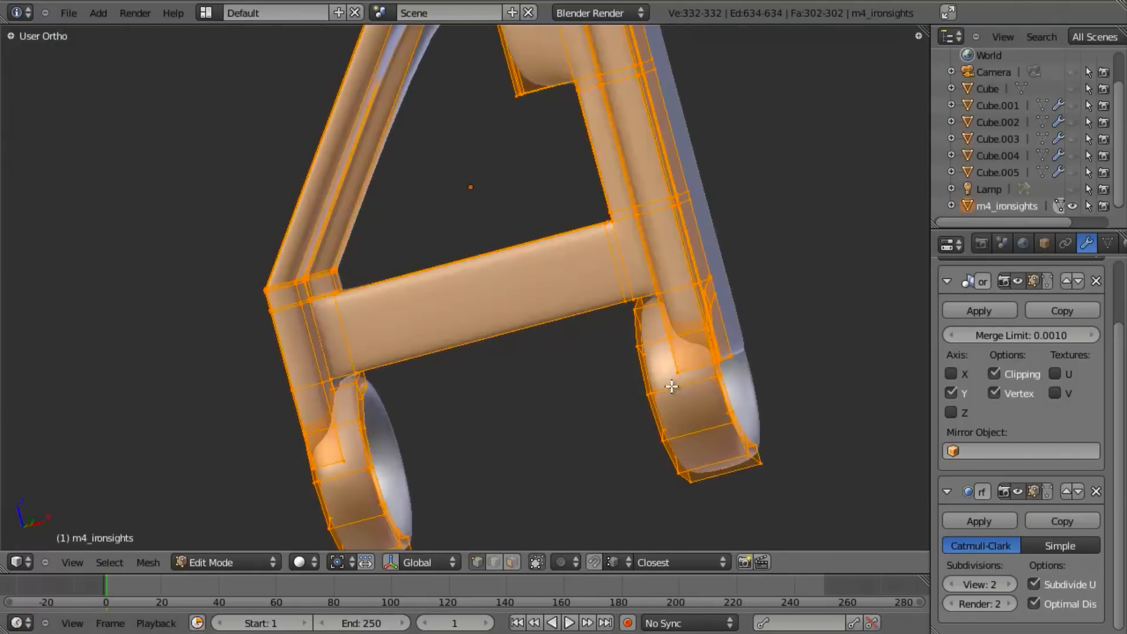
middle_drag(696, 389, 658, 309)
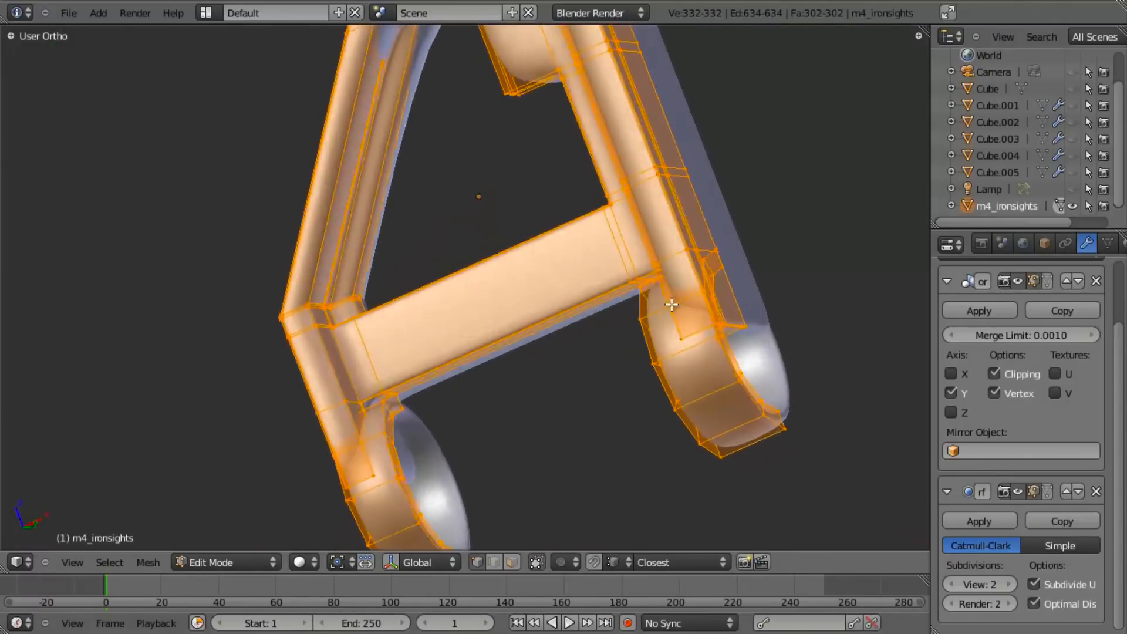
Delete the end faces at the lower tips of both uprights, where they meet the barrel rings.
key(KP_1)
key(a)
key(b)
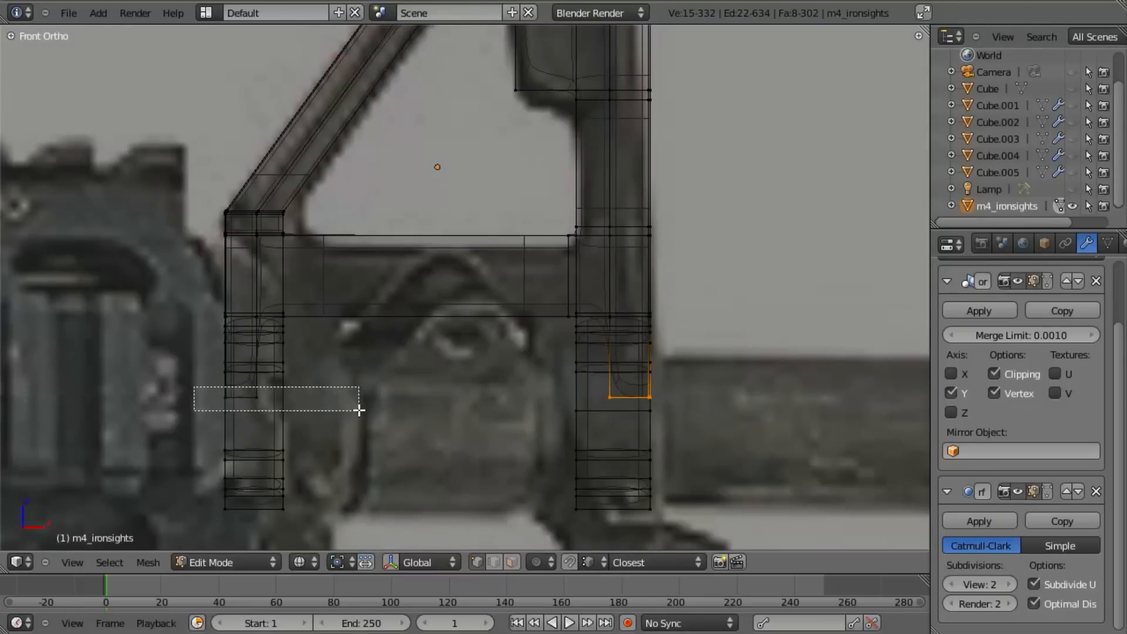
key(z)
key(x)
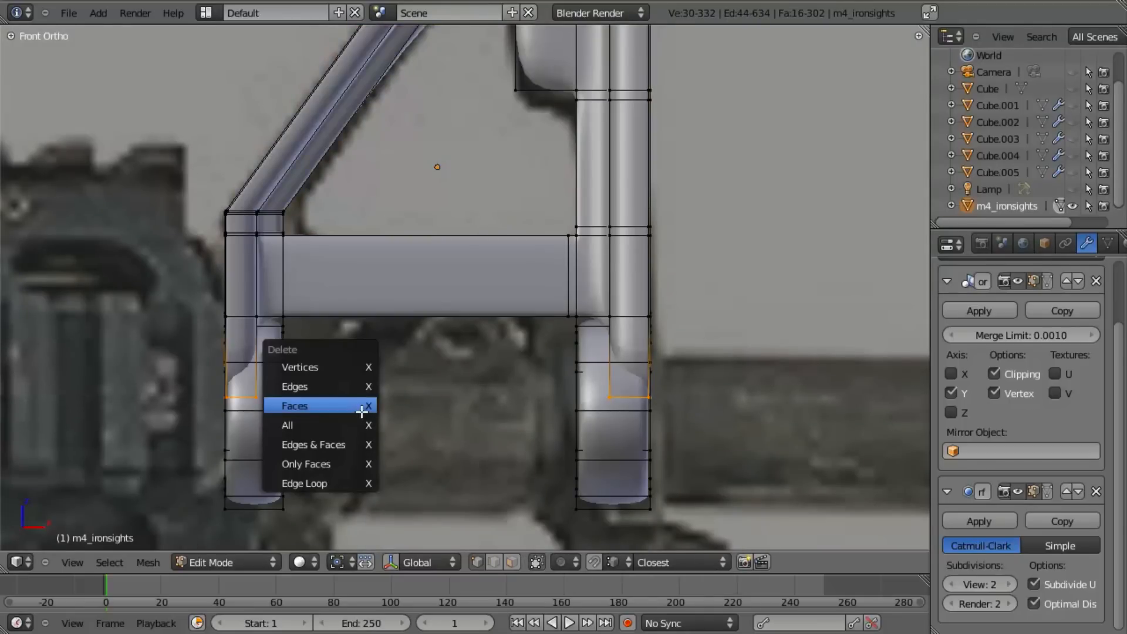
click(361, 412)
key(Tab)
middle_drag(432, 402, 415, 310)
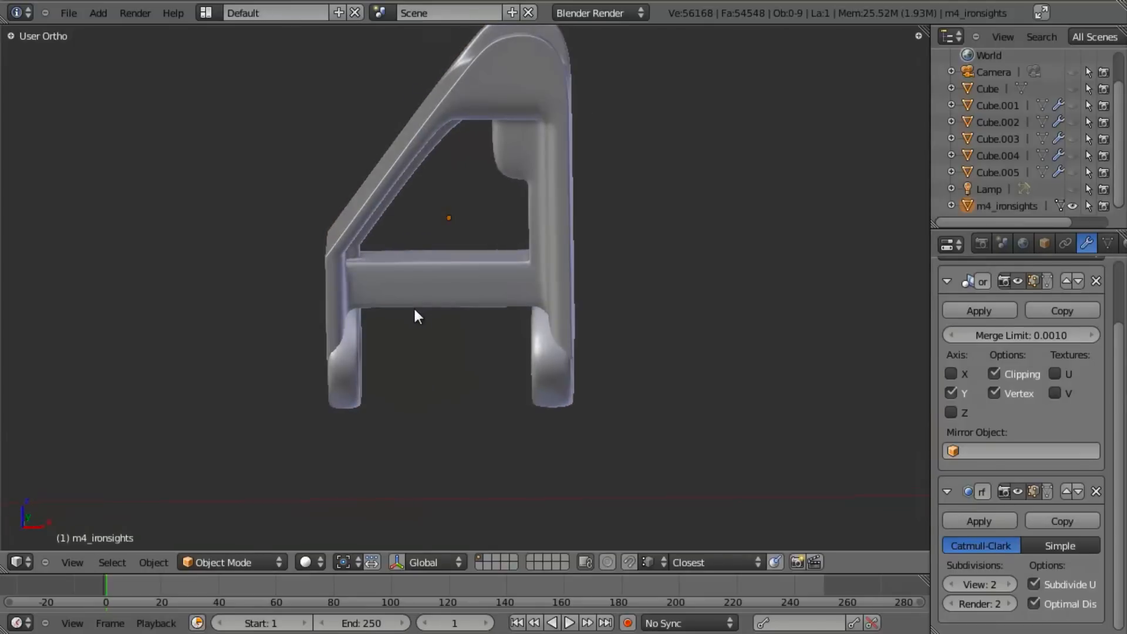
Compare the uprights' lower ends and the two barrel rings with the reference photo in front view.
key(KP_1)
scroll(499, 376, up, 5)
key(Tab)
shift+middle_drag(617, 463, 434, 217)
scroll(511, 307, up, 4)
key(z)
key(z)
scroll(579, 299, down, 7)
shift+middle_drag(579, 300, 452, 287)
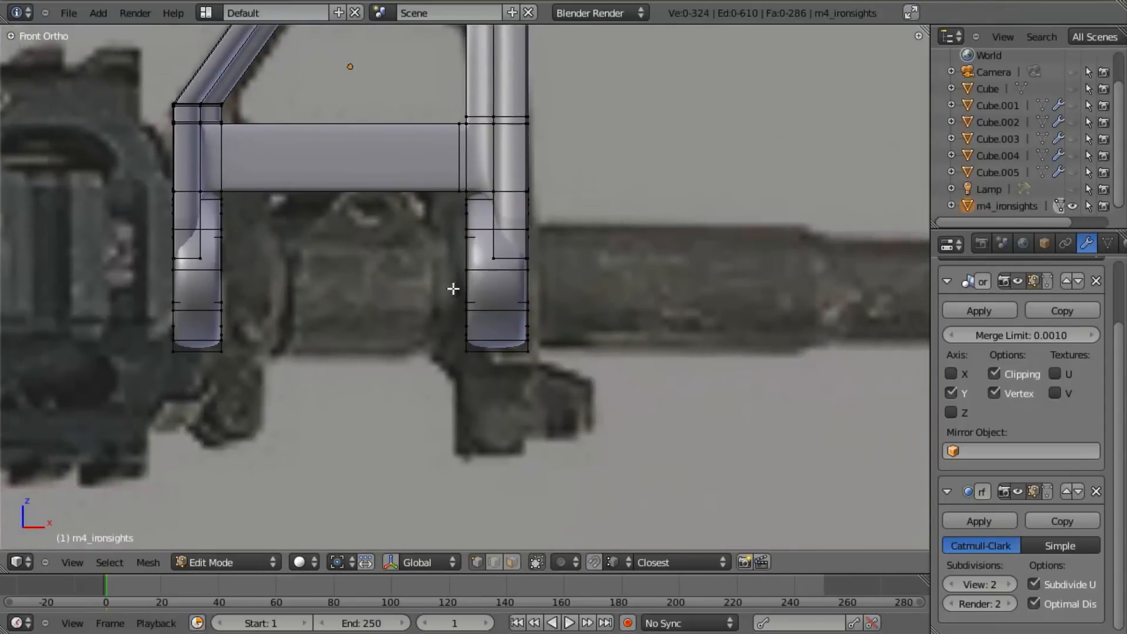
scroll(440, 290, up, 2)
scroll(399, 310, down, 4)
Delete all vertices of the barrel ring under the sight's rear, slanted leg.
key(z)
key(l)
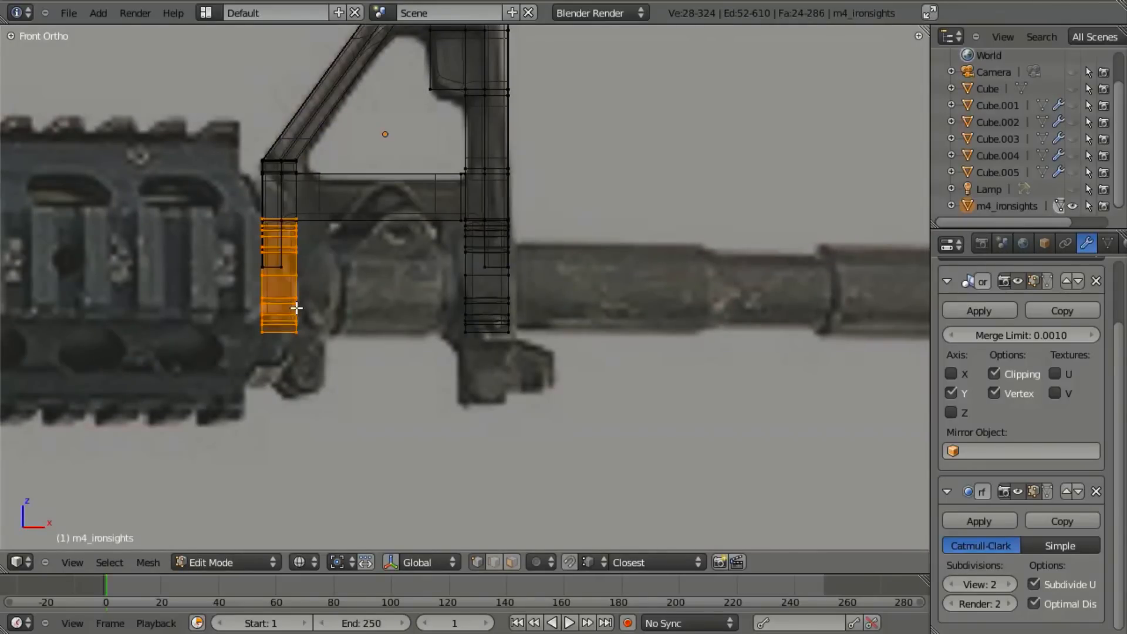
scroll(545, 299, up, 2)
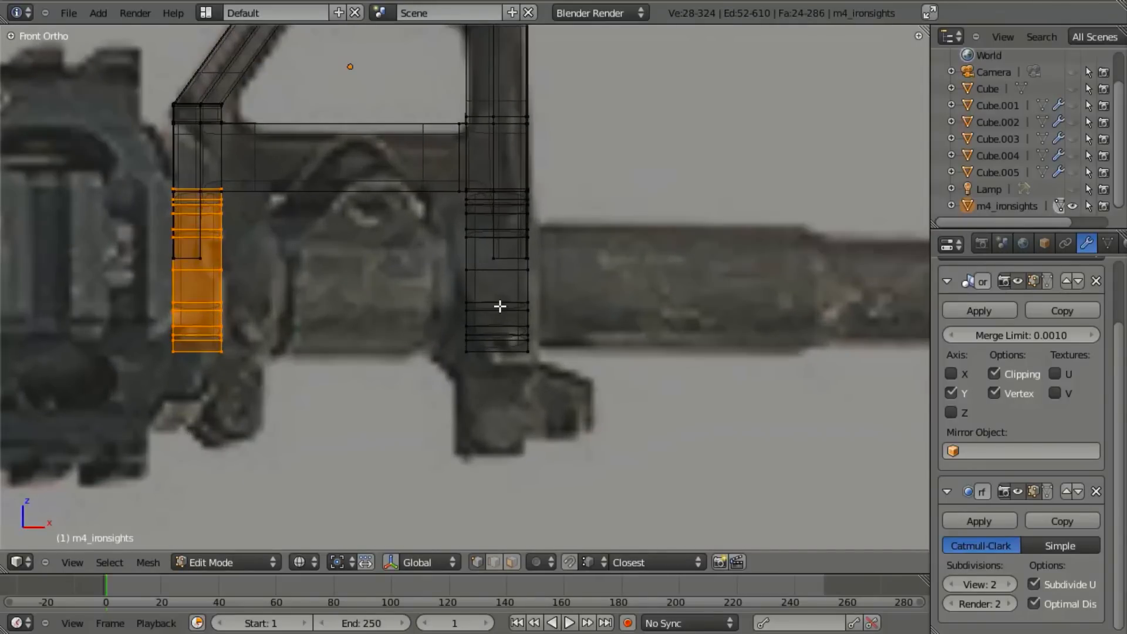
key(z)
key(x)
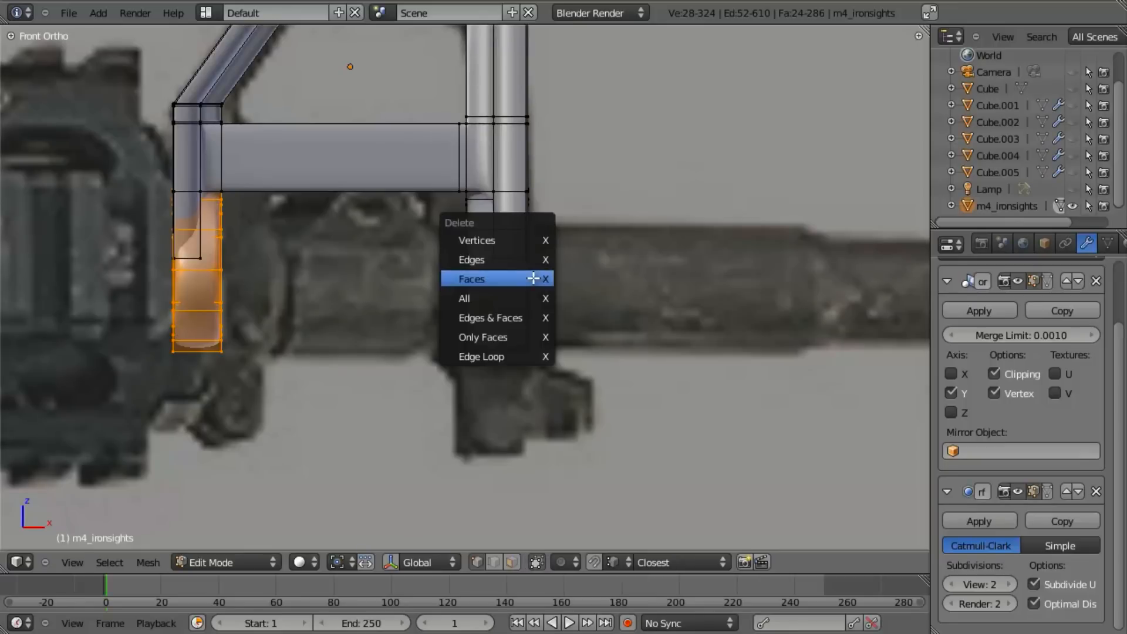
click(531, 237)
Insert a centred edge loop around the remaining barrel ring under the front upright.
scroll(500, 310, up, 3)
shift+middle_drag(510, 326, 421, 372)
scroll(457, 346, up, 4)
key(ctrl+r)
click(471, 323)
right_click(470, 323)
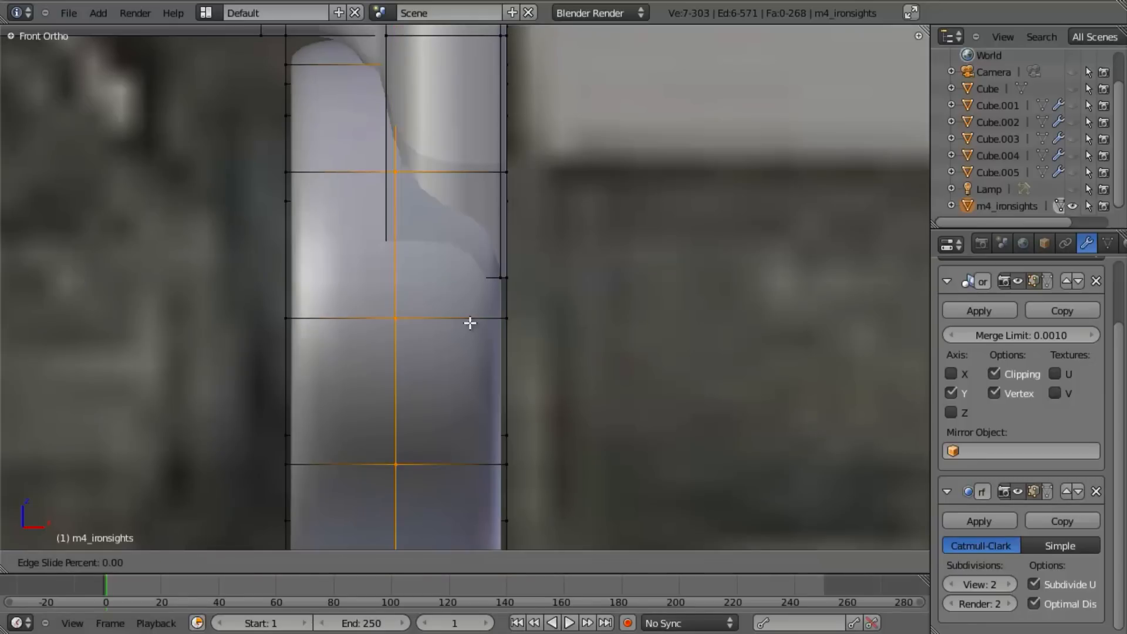
right_click(499, 306)
Move the ring's new loop along X close to its front rim, in line with the upright's support edge.
key(g)
key(x)
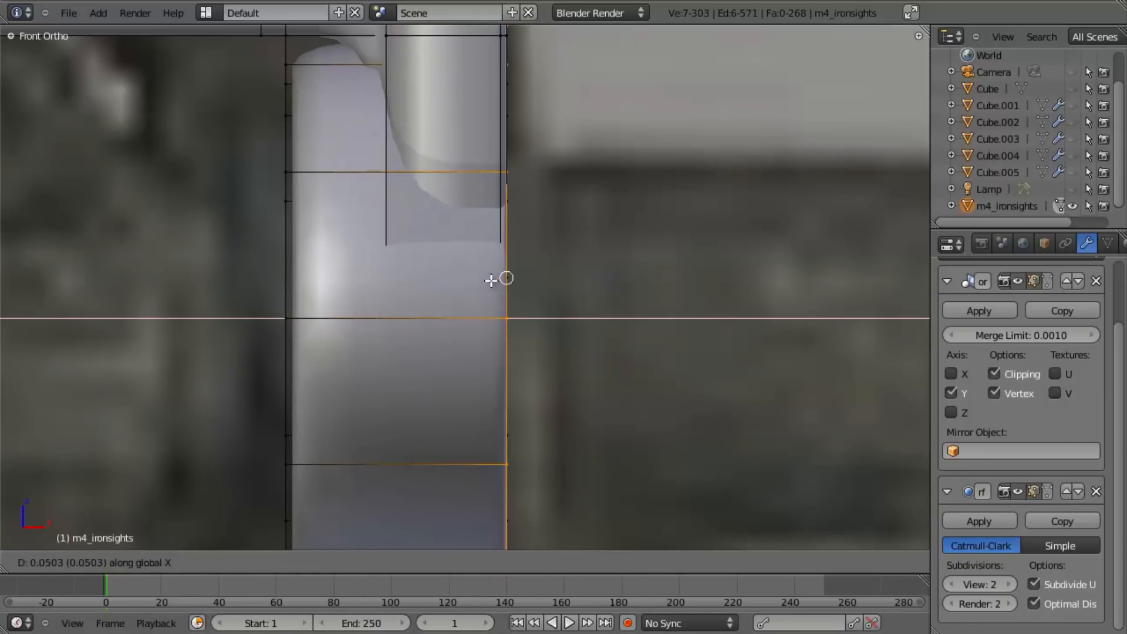
scroll(495, 281, up, 6)
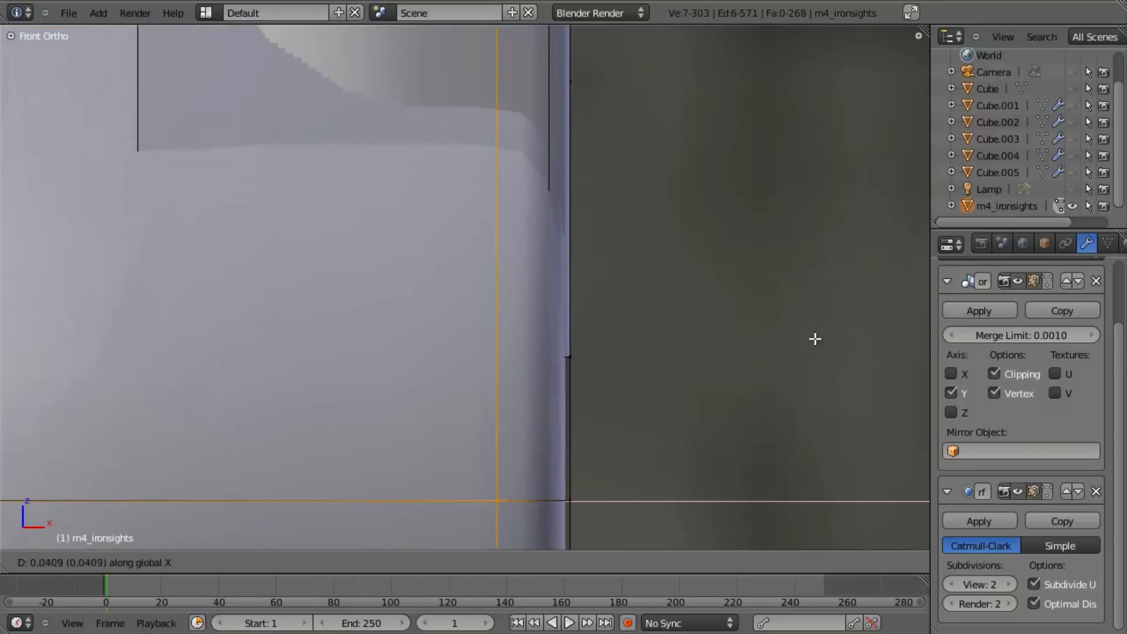
click(830, 341)
key(z)
key(g)
key(x)
click(536, 366)
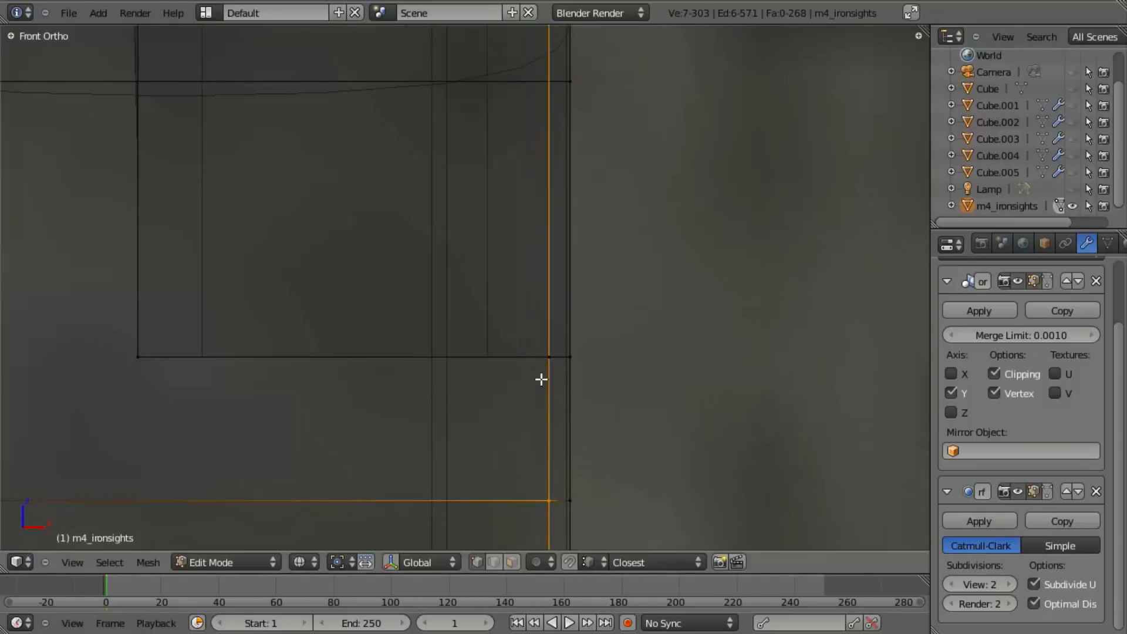
Inspect the ring's sharpened front rim in object mode, from an angle and from the front.
key(z)
scroll(535, 399, down, 10)
key(Tab)
scroll(397, 382, up, 4)
middle_drag(500, 220, 349, 312)
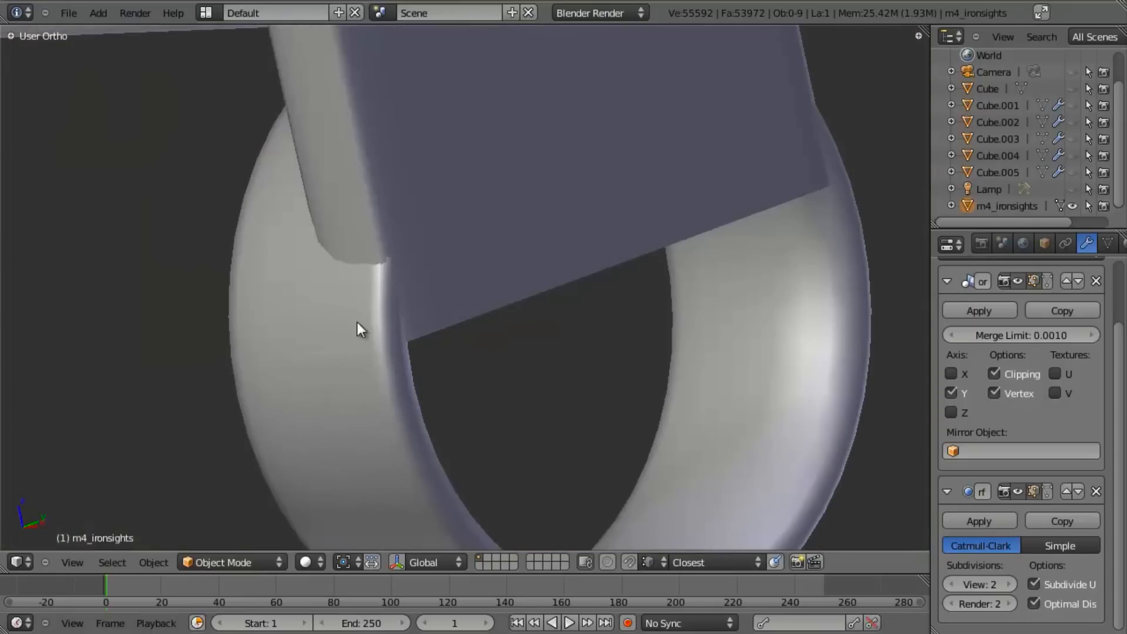
middle_drag(440, 351, 470, 340)
key(KP_1)
scroll(442, 346, down, 4)
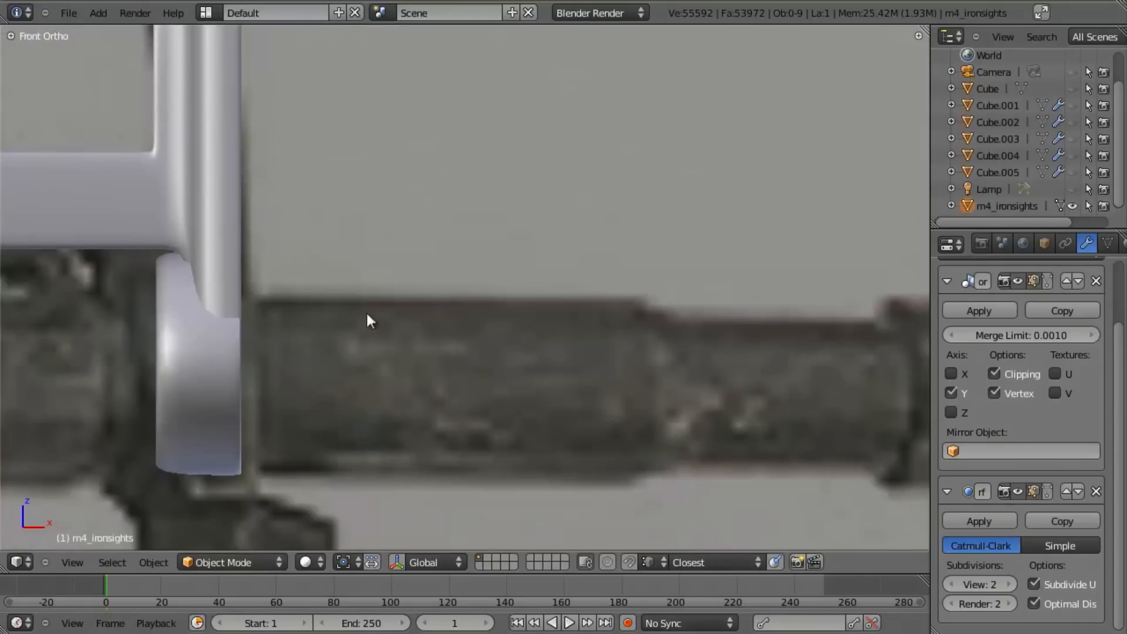
Insert a second edge loop around the barrel ring and slide it close to the rear rim.
shift+middle_drag(392, 289, 619, 179)
key(Tab)
scroll(399, 257, up, 4)
scroll(427, 255, up, 2)
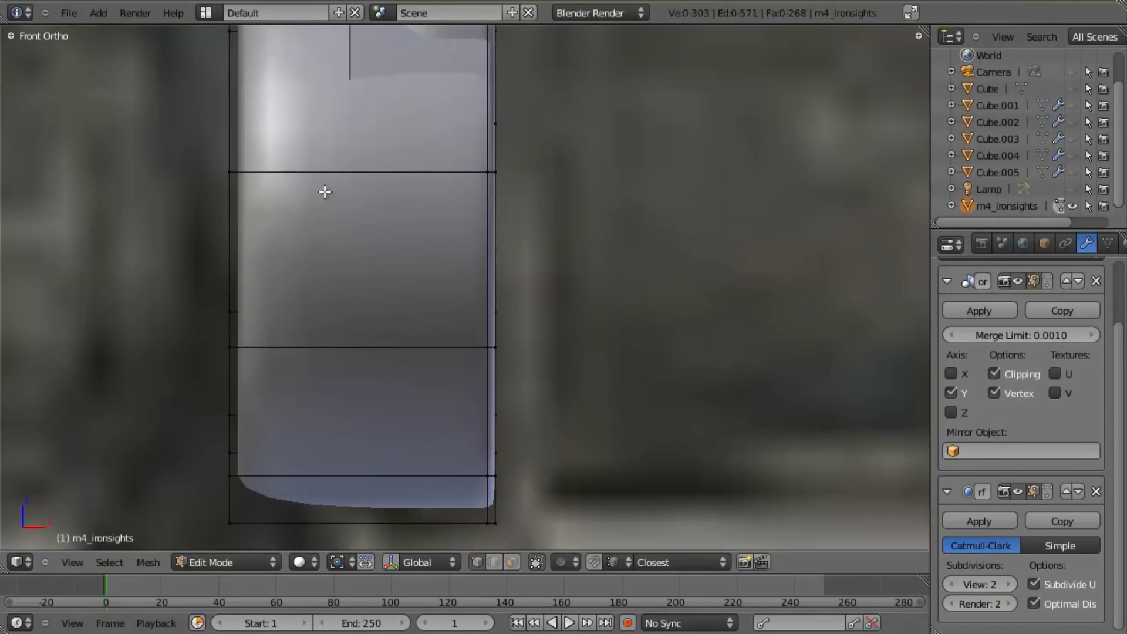
click(316, 182)
click(191, 181)
mouse_move(347, 223)
shift+middle_down()
mouse_move(350, 263)
mouse_move(459, 527)
mouse_move(395, 306)
shift+middle_up()
Examine the ring's support loops and the crossbar's junction with the uprights against the reference, in solid and wireframe views.
key(z)
key(z)
scroll(379, 385, down, 6)
key(Tab)
shift+middle_drag(449, 480, 437, 305)
scroll(452, 308, up, 2)
shift+middle_drag(495, 182, 516, 425)
scroll(515, 425, down, 7)
middle_drag(549, 317, 571, 349)
scroll(572, 350, up, 4)
key(KP_1)
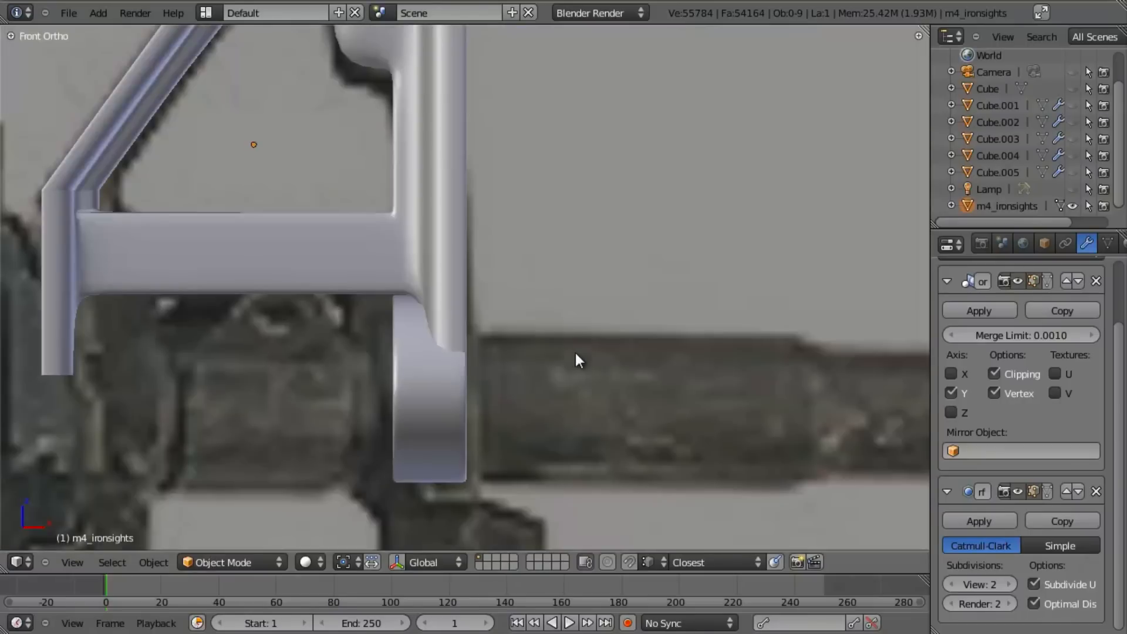
scroll(573, 354, up, 2)
shift+middle_drag(344, 355, 442, 311)
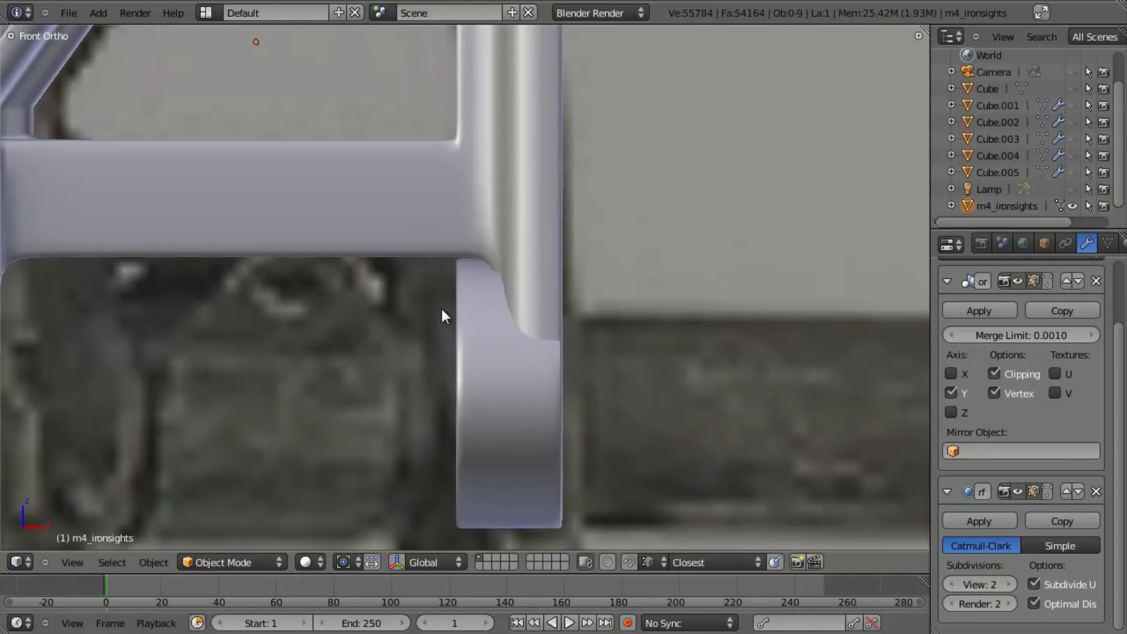
key(Tab)
key(z)
scroll(526, 265, up, 2)
key(z)
mouse_move(507, 266)
middle_down()
mouse_move(503, 297)
mouse_move(530, 289)
middle_up()
key(KP_1)
key(z)
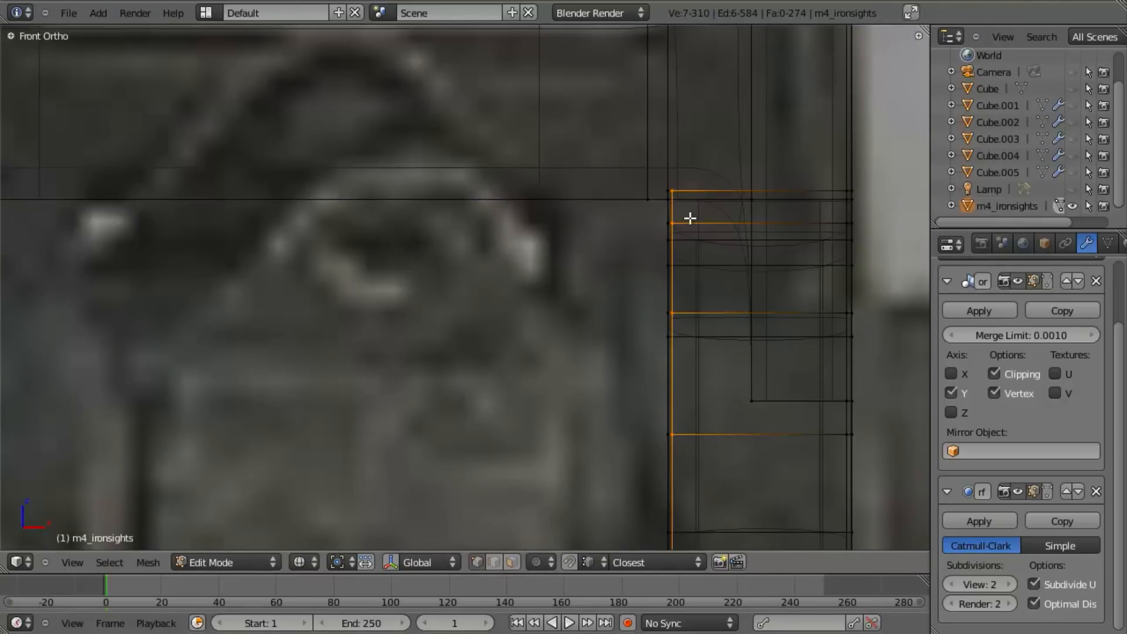
scroll(219, 271, down, 7)
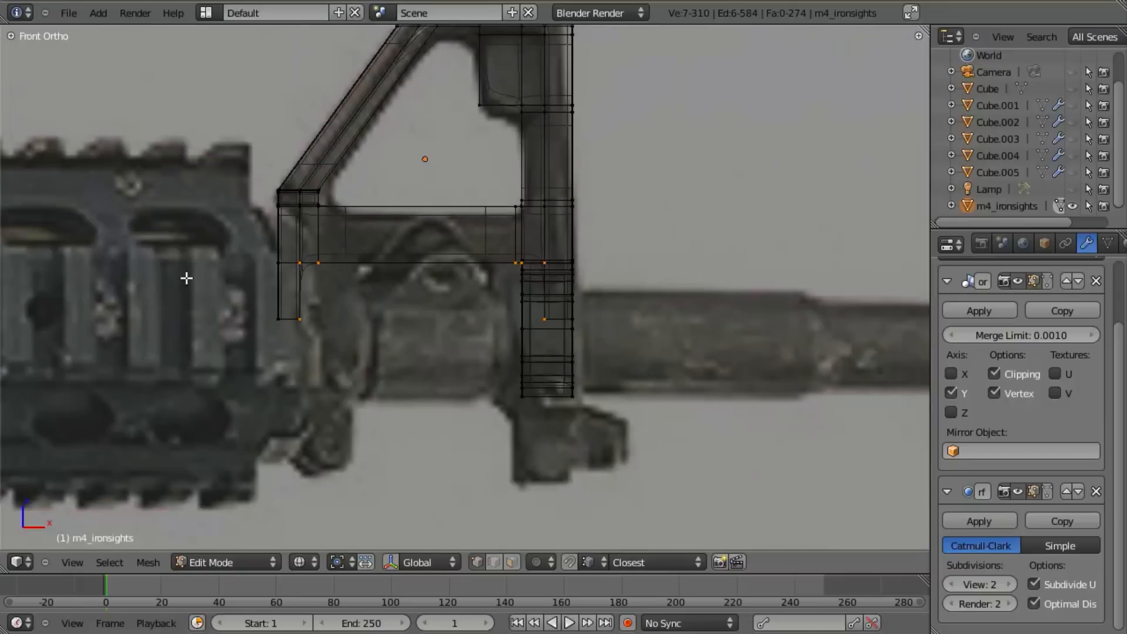
Select the row of vertices along the crossbar's lower edge and raise it about 0.0209 along Z.
drag(722, 266, 722, 266)
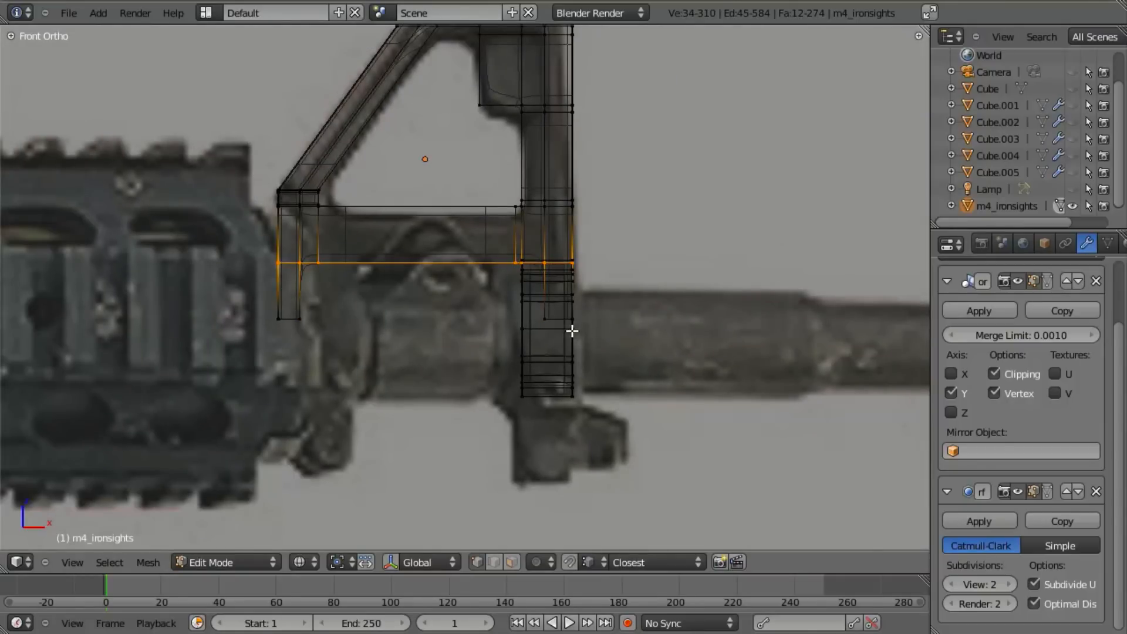
scroll(572, 331, up, 3)
key(z)
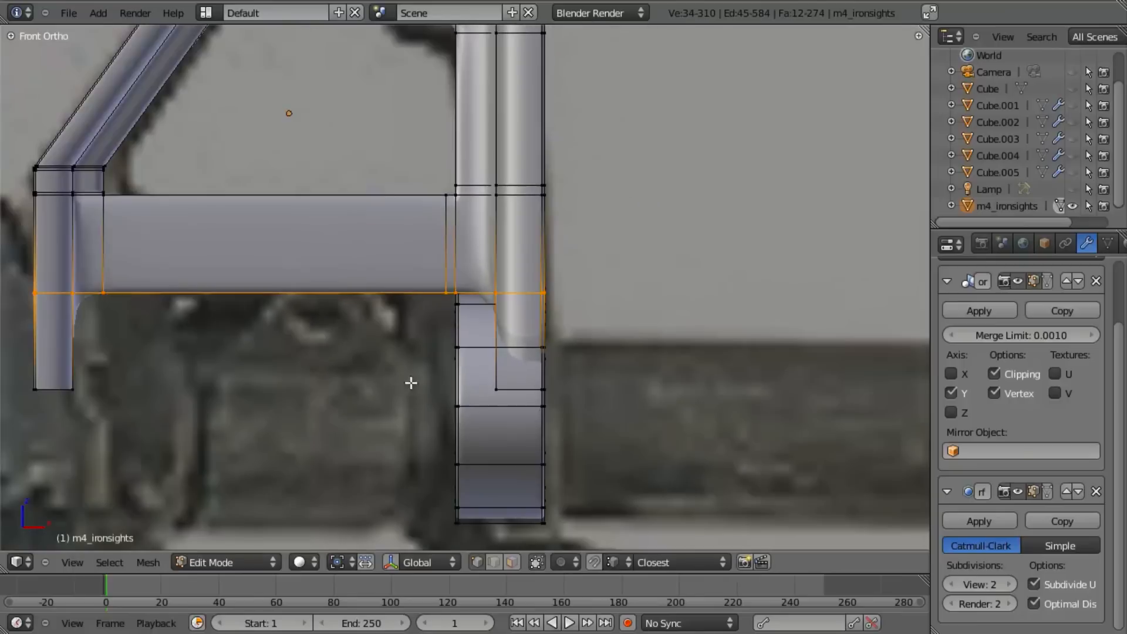
key(z)
key(g)
key(z)
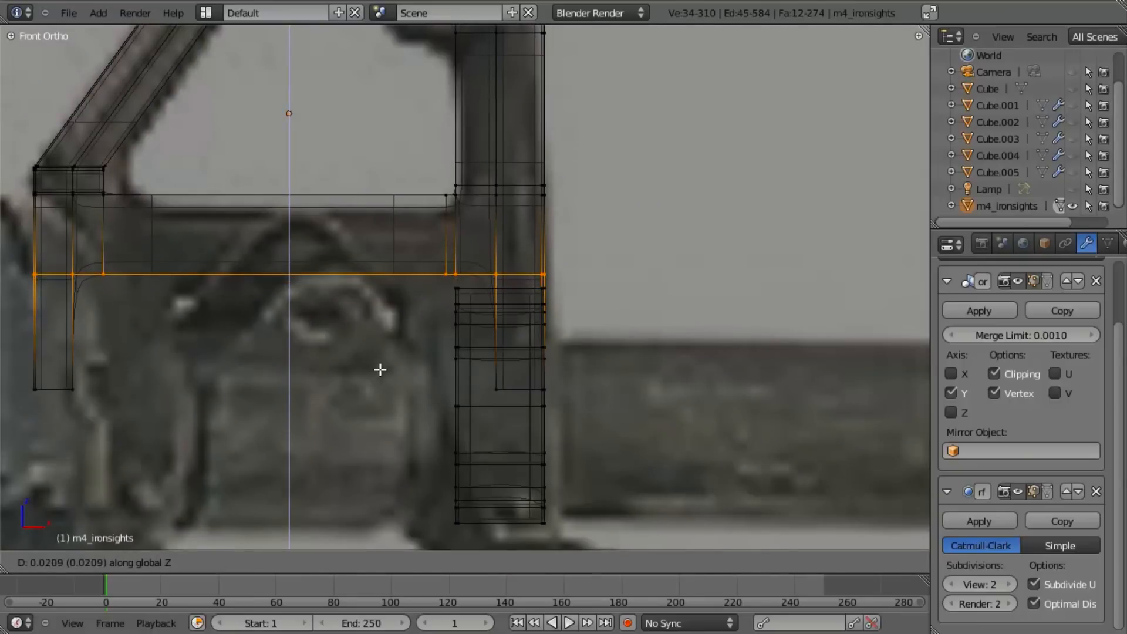
click(381, 369)
scroll(452, 273, up, 3)
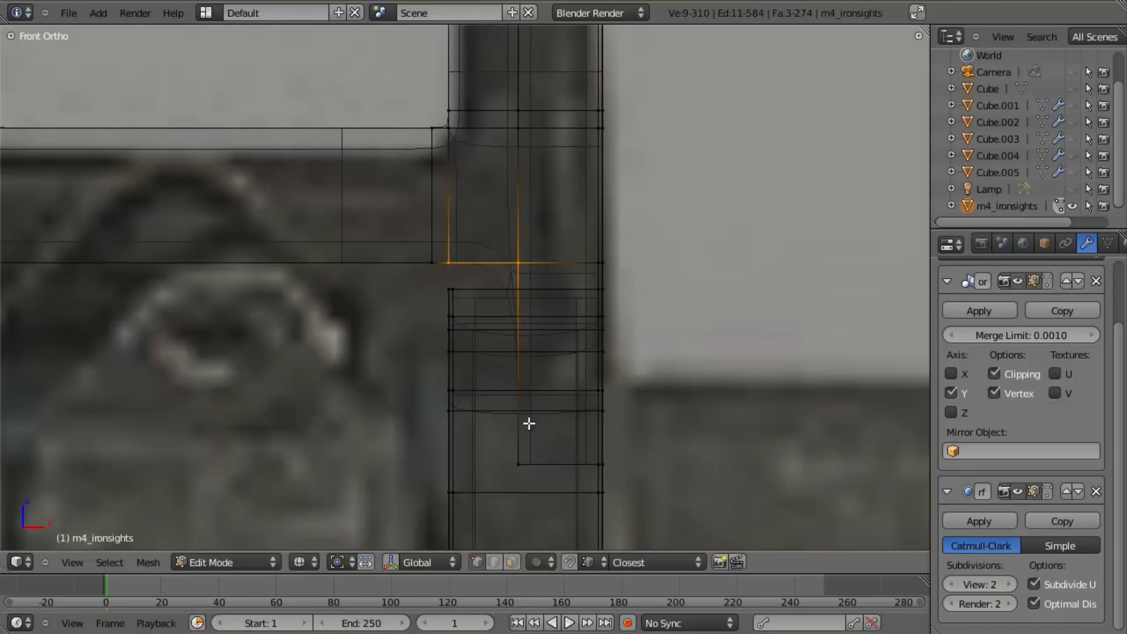
Extrude the selected crossbar-level vertices down to the front upright's bottom vertex and remove duplicate vertices across the mesh.
ctrl+click(521, 462)
mouse_move(342, 355)
middle_down()
mouse_move(509, 362)
mouse_move(501, 301)
middle_up()
key(z)
middle_drag(488, 437, 510, 435)
key(a)
key(a)
key(w)
click(517, 332)
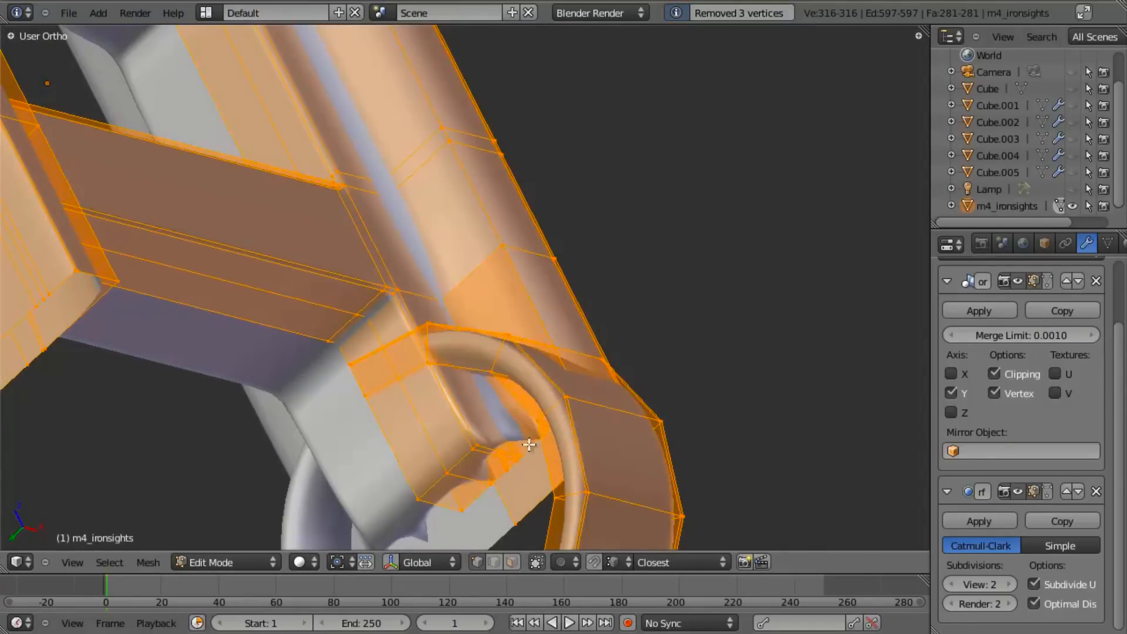
Select the strip of faces running across the front upright's lower section and delete those faces.
key(a)
key(z)
middle_drag(491, 396, 429, 371)
key(KP_1)
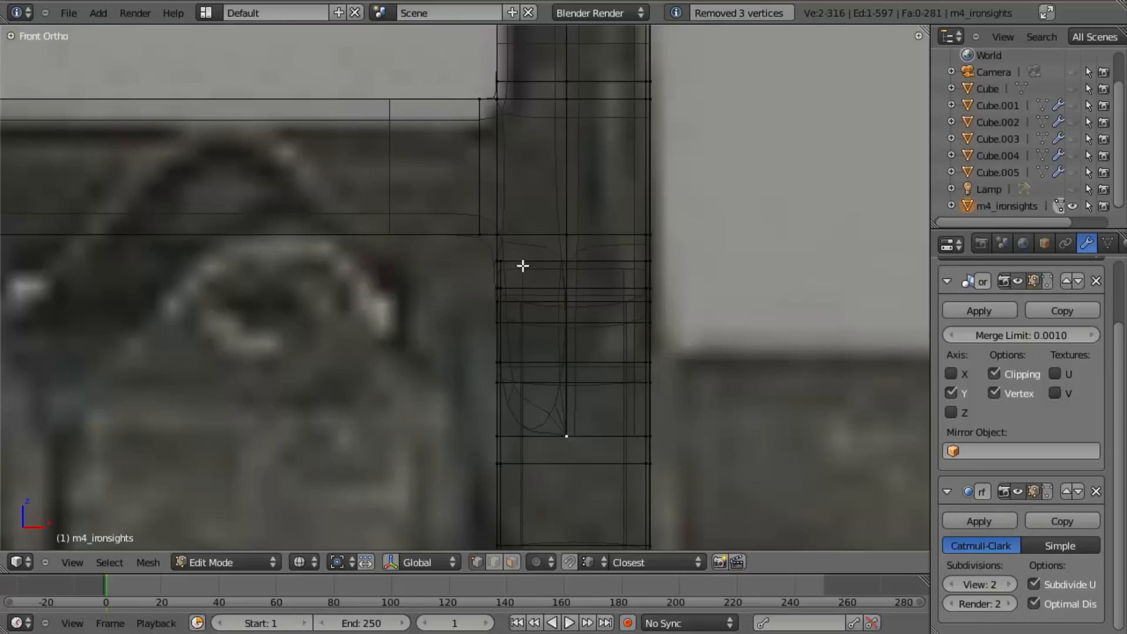
alt+right_click(566, 238)
middle_drag(573, 239, 544, 380)
key(x)
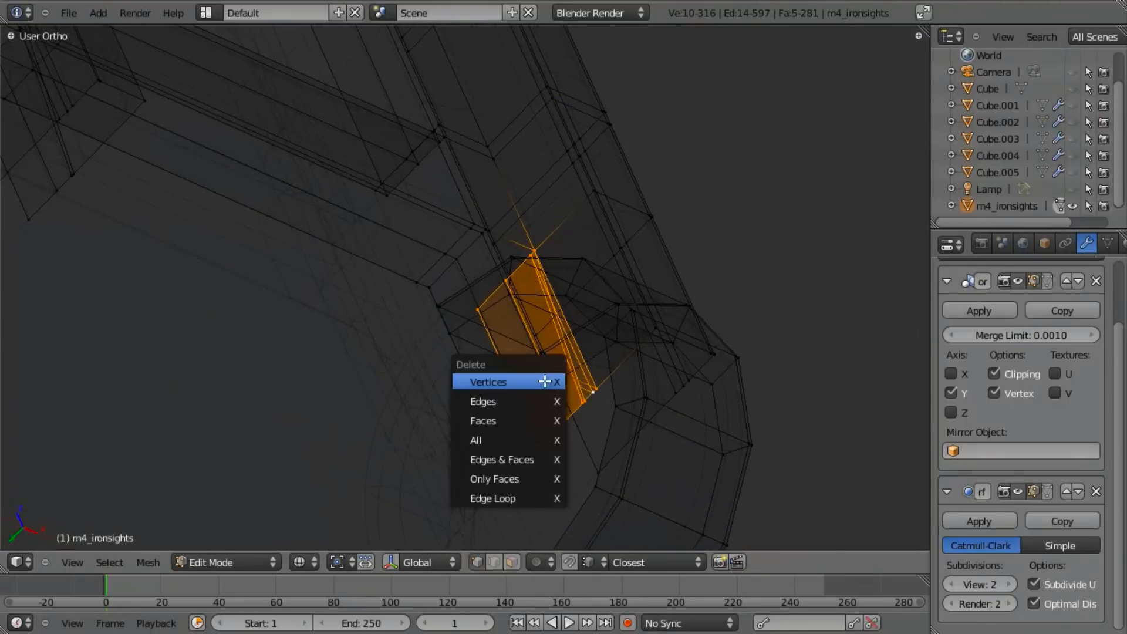
click(526, 423)
Check whether the leg's lower vertices are attached to the mesh, then hide the linked barrel ring.
middle_drag(482, 282, 573, 391)
key(z)
key(z)
right_click(595, 384)
key(g)
right_click(624, 321)
key(z)
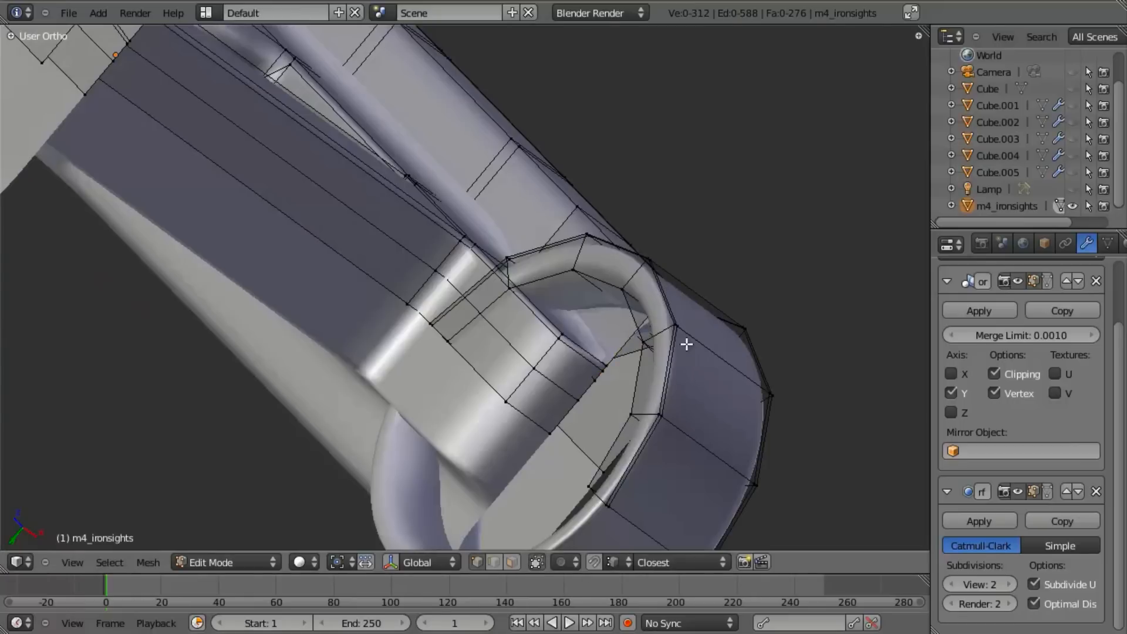
key(l)
key(h)
middle_drag(575, 305, 575, 281)
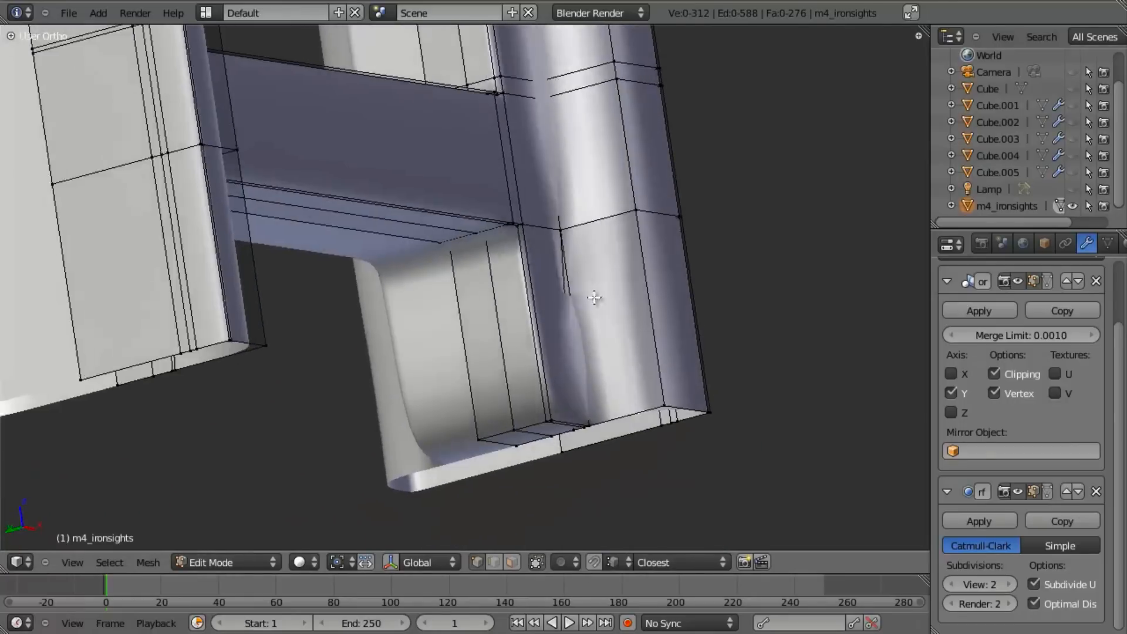
Try to merge the leg's bottom corner vertex by snapping it to a neighbouring vertex and removing duplicates.
scroll(604, 285, up, 2)
key(z)
key(a)
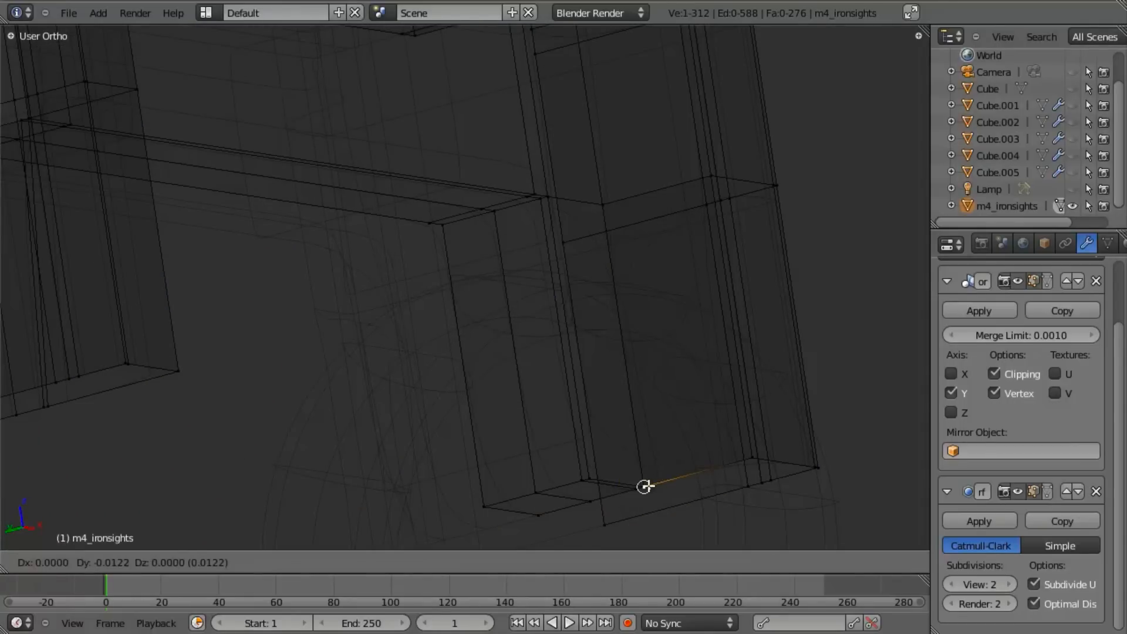
key(z)
key(a)
key(w)
click(648, 495)
middle_drag(609, 392, 530, 340)
scroll(614, 211, up, 3)
key(z)
Test the loose bottom corner vertex of the front leg and delete it.
key(g)
right_click(624, 213)
right_click(622, 446)
key(g)
right_click(628, 441)
shift+middle_drag(623, 448, 492, 322)
scroll(464, 289, up, 6)
scroll(503, 375, down, 5)
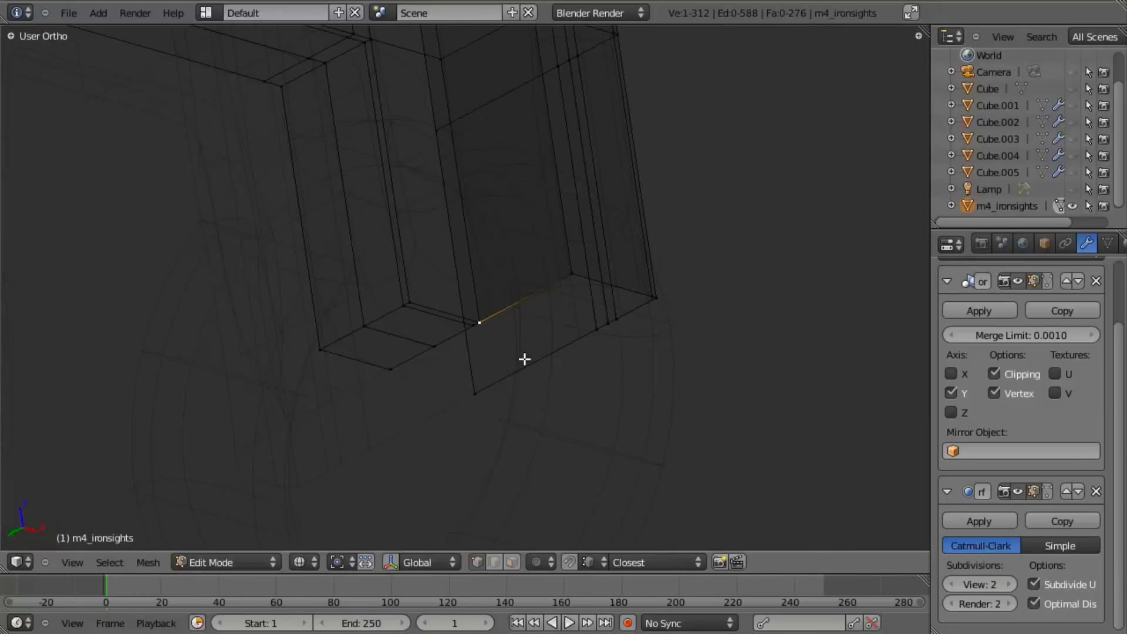
key(x)
click(533, 300)
key(z)
Box-select the vertices at the bottom end of the front leg and delete the faces closing its underside.
shift+middle_drag(560, 310, 508, 253)
key(z)
scroll(551, 381, down, 5)
key(z)
key(Tab)
key(Tab)
key(z)
key(b)
drag(397, 332, 656, 410)
key(z)
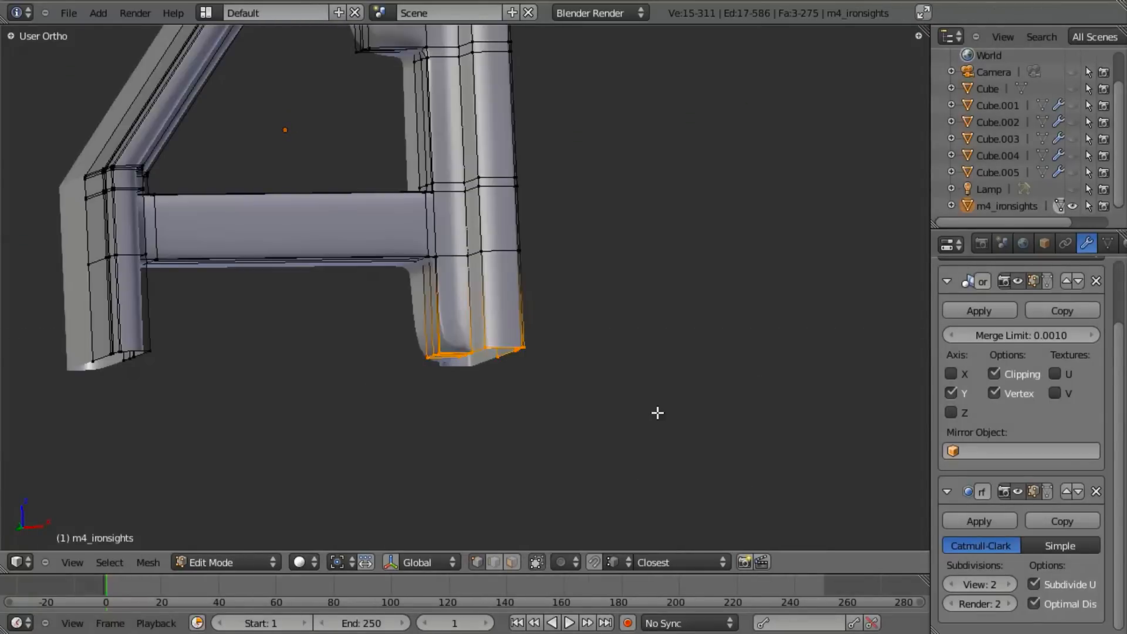
key(x)
click(648, 453)
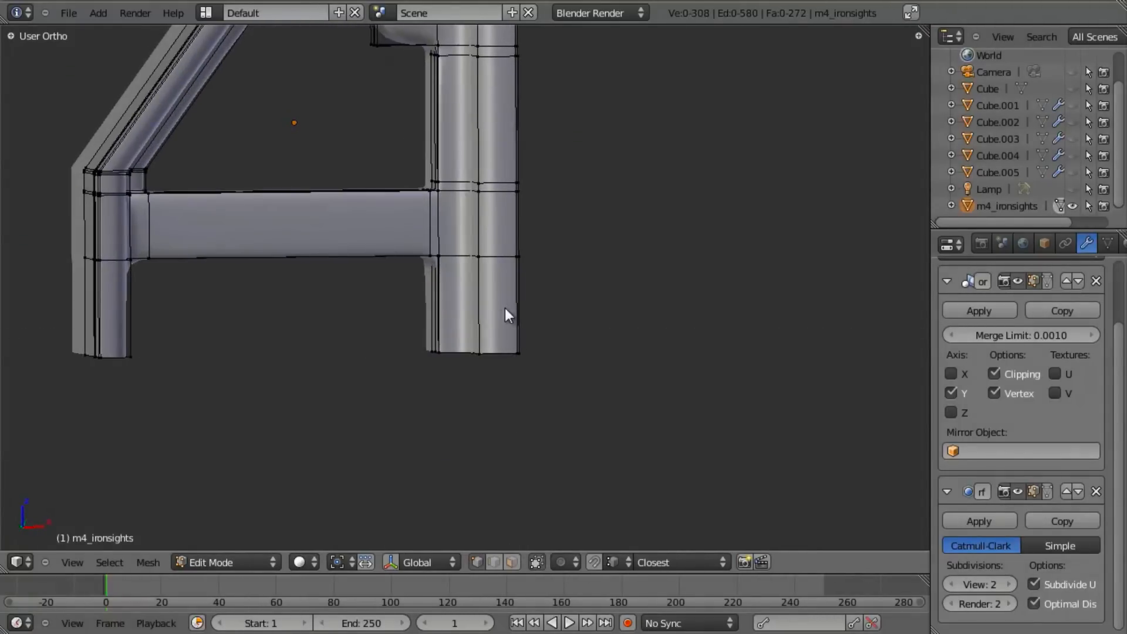
Compare the cleaned front leg with the reference from the front, in object mode and in wireframe.
key(Tab)
middle_drag(505, 308, 445, 332)
key(KP_1)
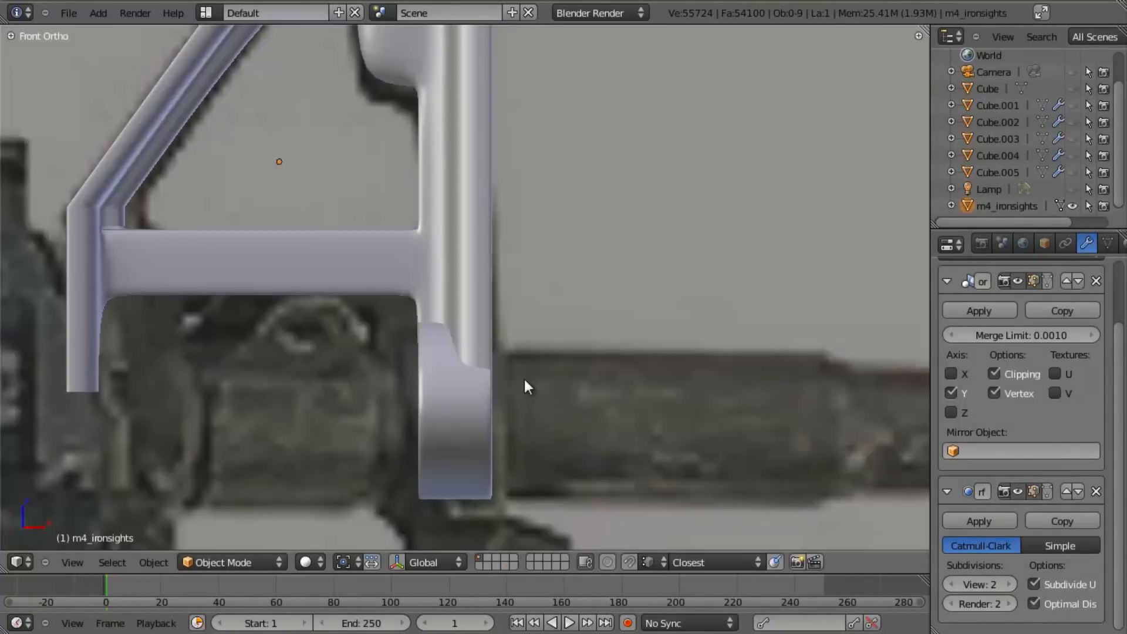
key(Tab)
scroll(477, 443, up, 6)
key(z)
key(a)
key(a)
scroll(432, 199, down, 5)
key(z)
Insert an edge loop around the front leg between the crossbar's lower edge and the ring's top.
scroll(489, 334, up, 4)
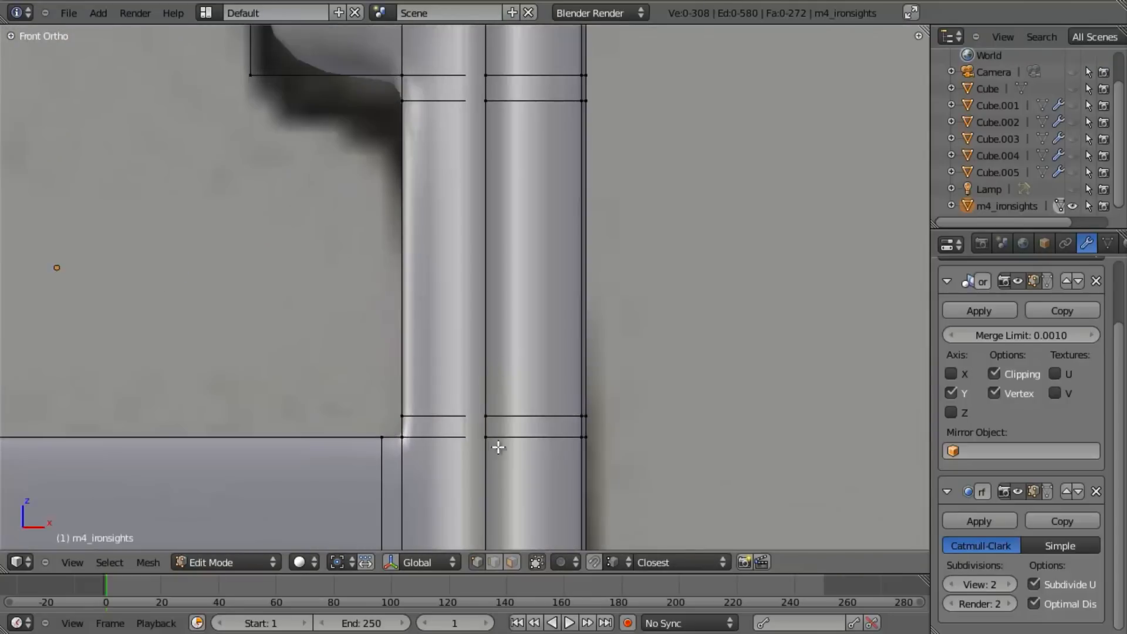
key(g)
key(g)
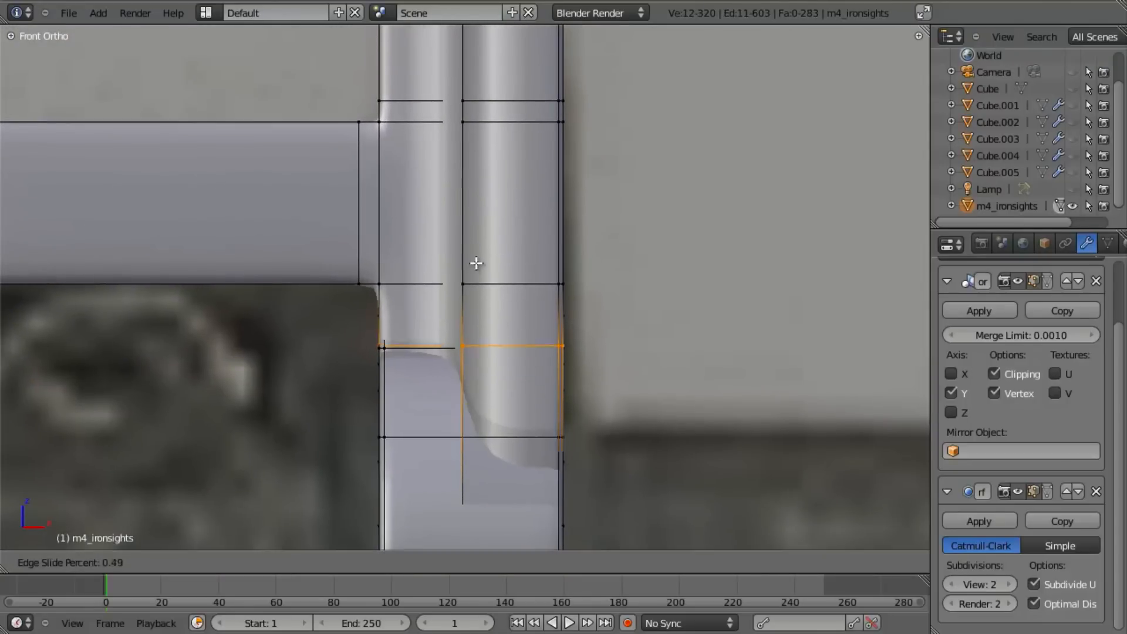
click(480, 251)
scroll(468, 301, down, 5)
mouse_move(516, 315)
middle_down()
mouse_move(591, 264)
mouse_move(529, 256)
mouse_move(431, 298)
mouse_move(252, 322)
mouse_move(278, 317)
middle_up()
scroll(493, 323, up, 3)
key(a)
key(z)
key(z)
scroll(531, 352, up, 3)
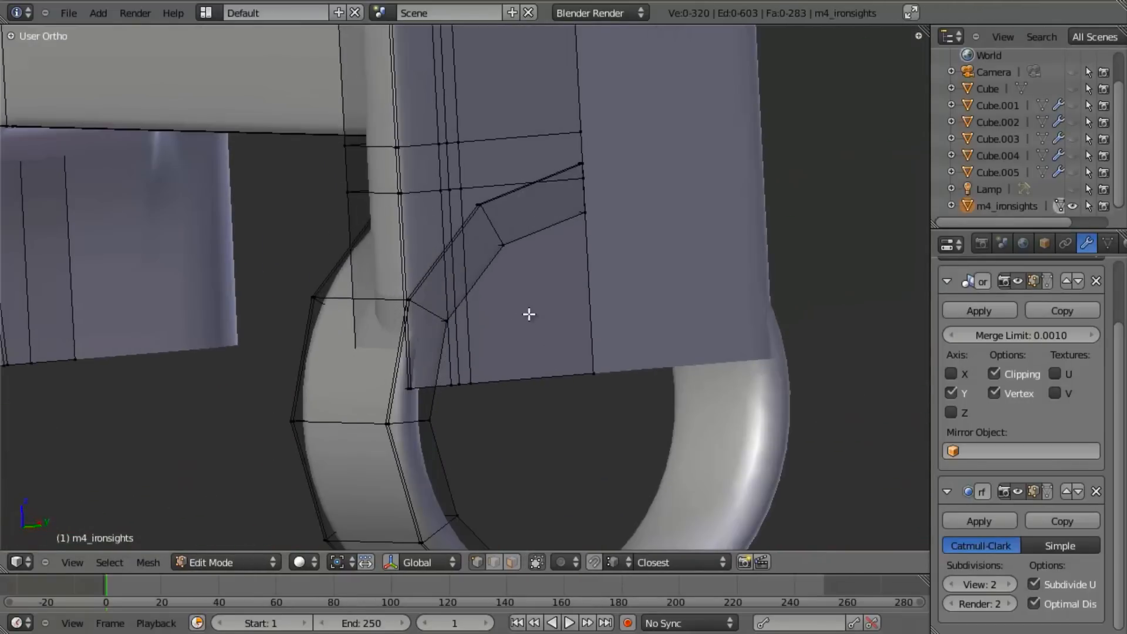
Box-select the row of vertices along the front leg's lower edge and raise it along Z toward the ring.
middle_drag(629, 286, 402, 390)
key(z)
drag(398, 368, 480, 392)
drag(450, 356, 588, 403)
key(z)
middle_drag(548, 355, 534, 352)
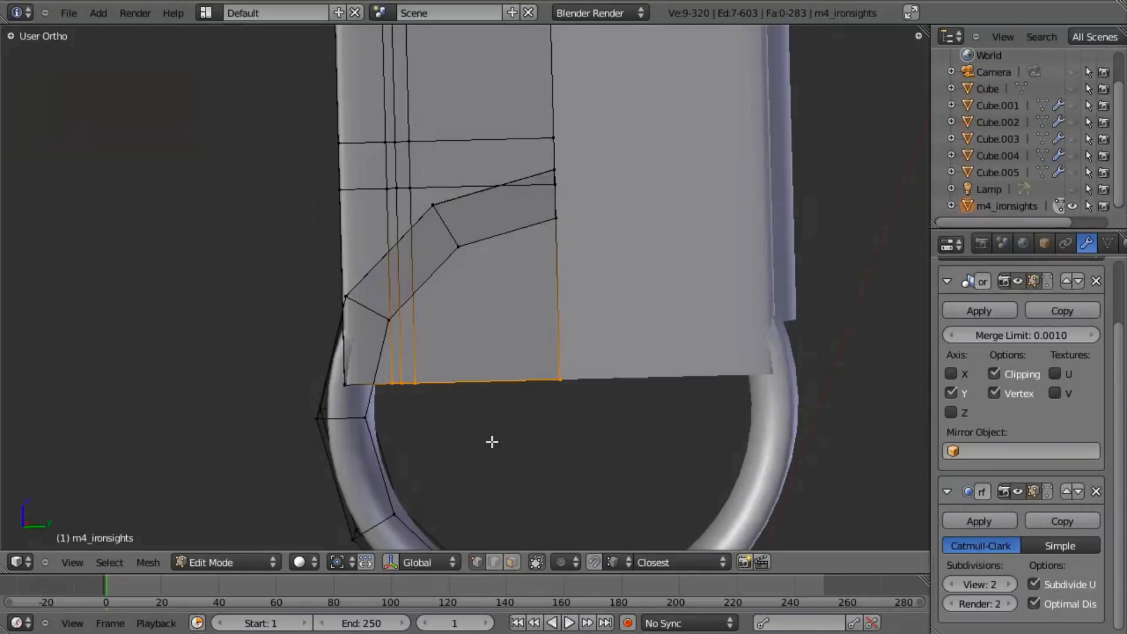
key(z)
key(z)
key(z)
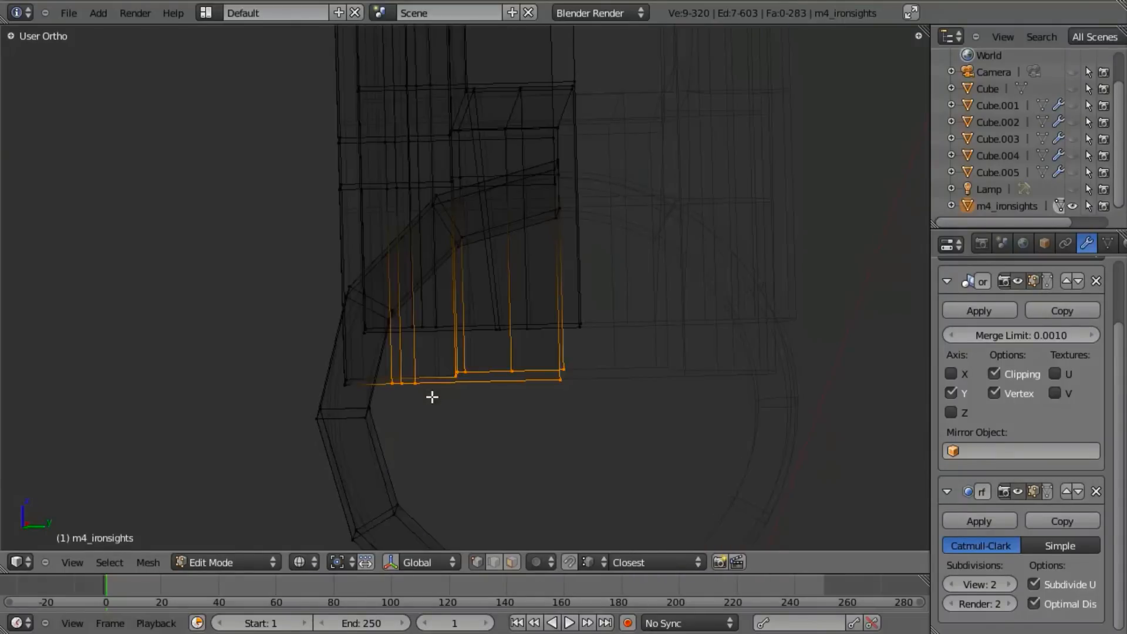
key(g)
key(z)
click(429, 312)
key(z)
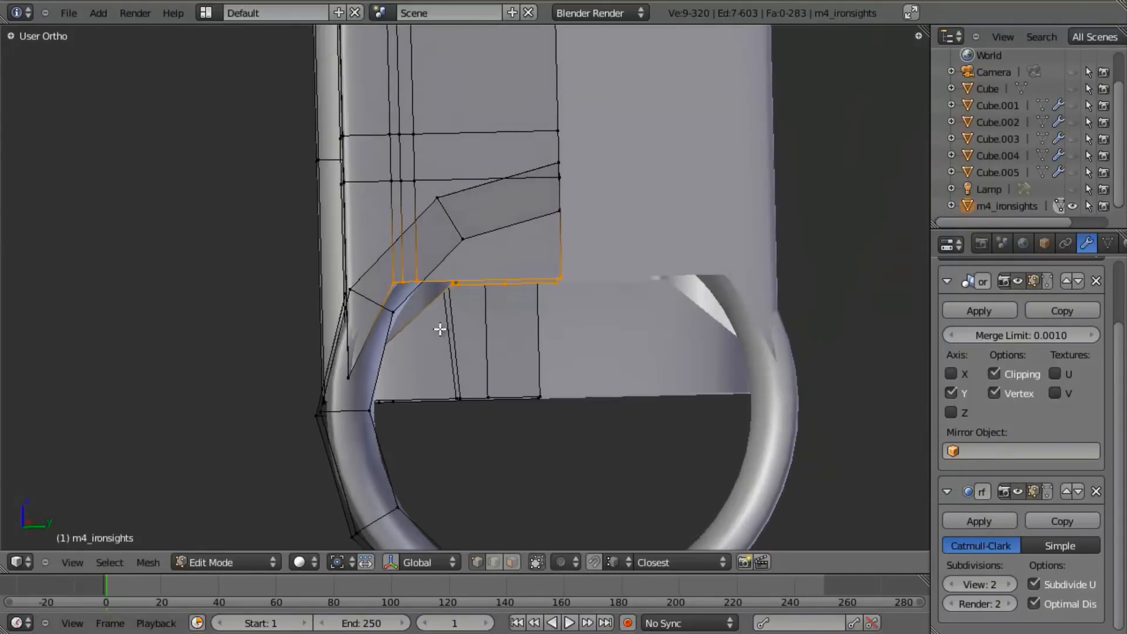
Shape the leg's lower edge into an arch by raising progressively fewer vertices along Z toward the centre.
scroll(456, 320, up, 2)
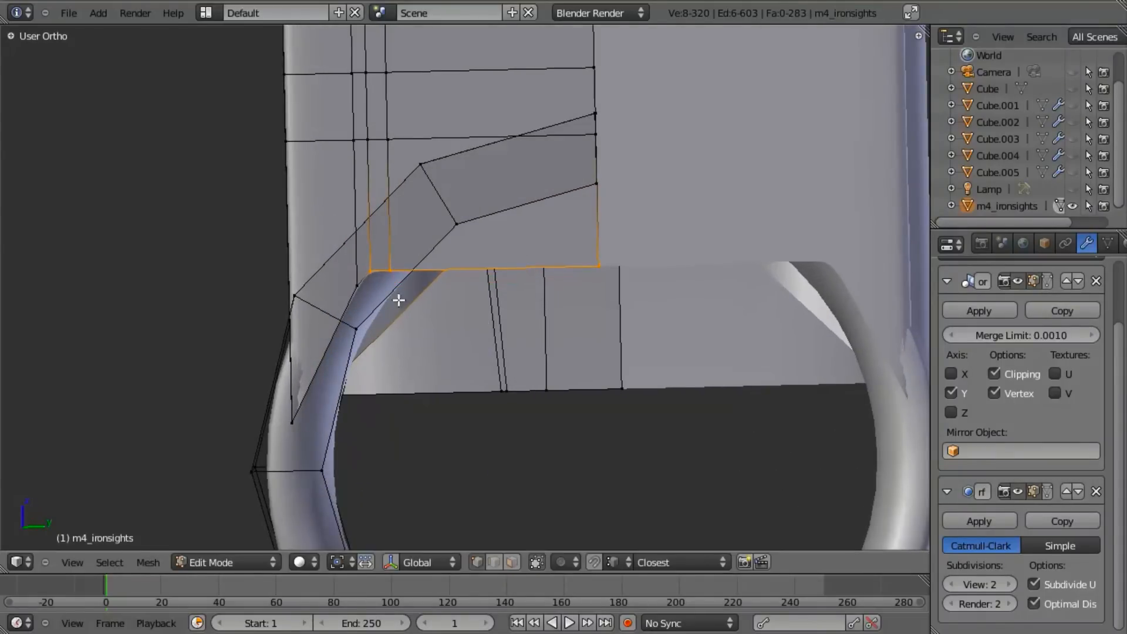
shift+right_click(369, 267)
key(g)
key(z)
click(415, 286)
shift+right_click(393, 257)
key(g)
key(z)
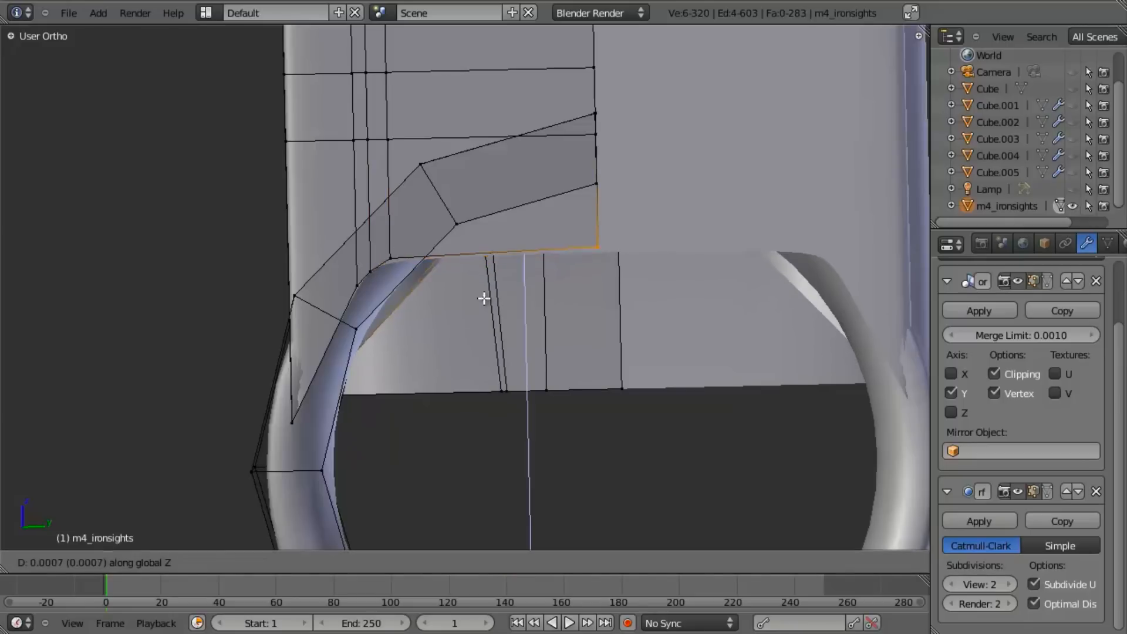
click(468, 189)
Check the arch against the ring in wireframe and lower the five selected edge vertices along Z.
mouse_move(468, 189)
middle_down()
mouse_move(569, 219)
mouse_move(545, 297)
mouse_move(526, 319)
mouse_move(506, 266)
mouse_move(655, 257)
middle_up()
key(z)
key(z)
key(z)
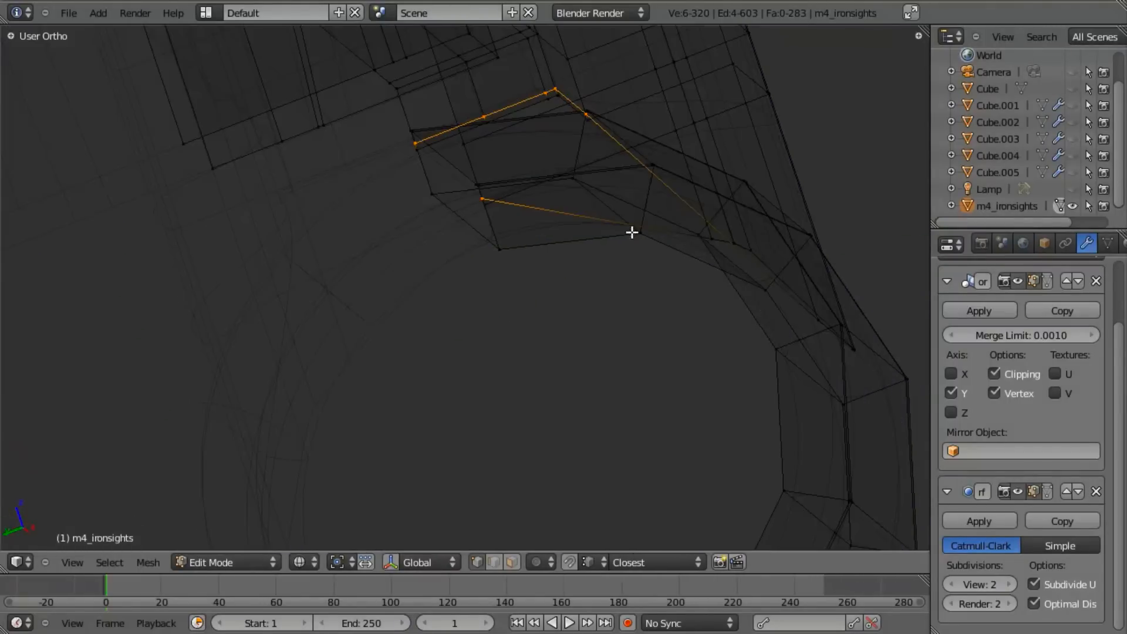
key(z)
mouse_move(420, 179)
middle_down()
mouse_move(543, 223)
mouse_move(573, 266)
mouse_move(560, 235)
middle_up()
key(g)
key(z)
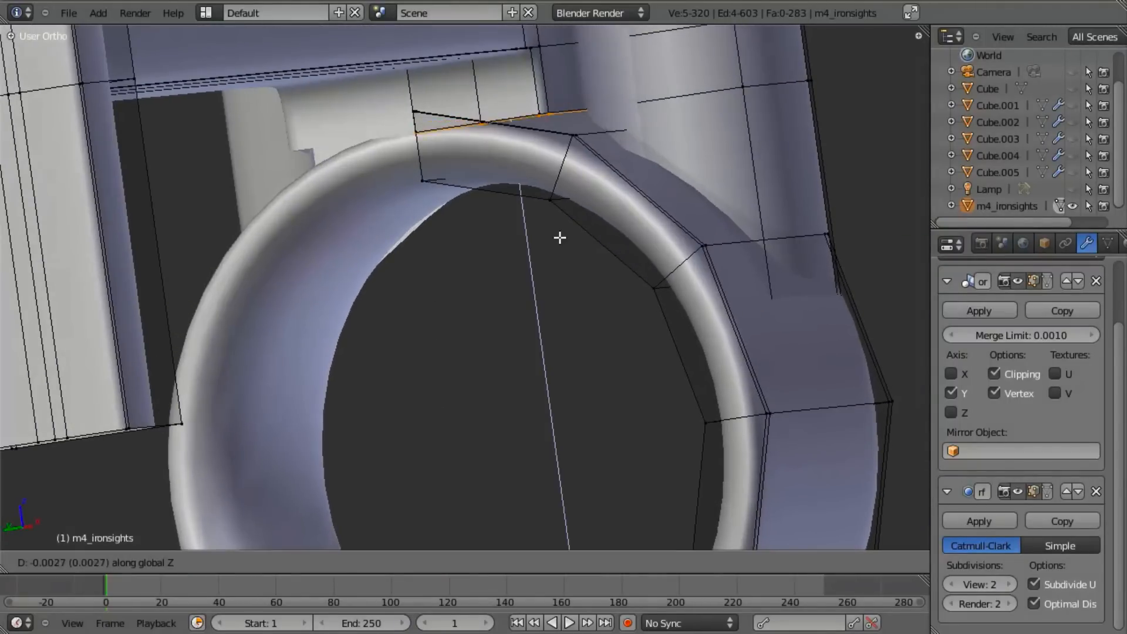
click(563, 258)
Box-select the arch vertices that still stray from the ring and reposition them, adjusting their height along Z.
key(b)
key(b)
key(g)
click(481, 164)
key(z)
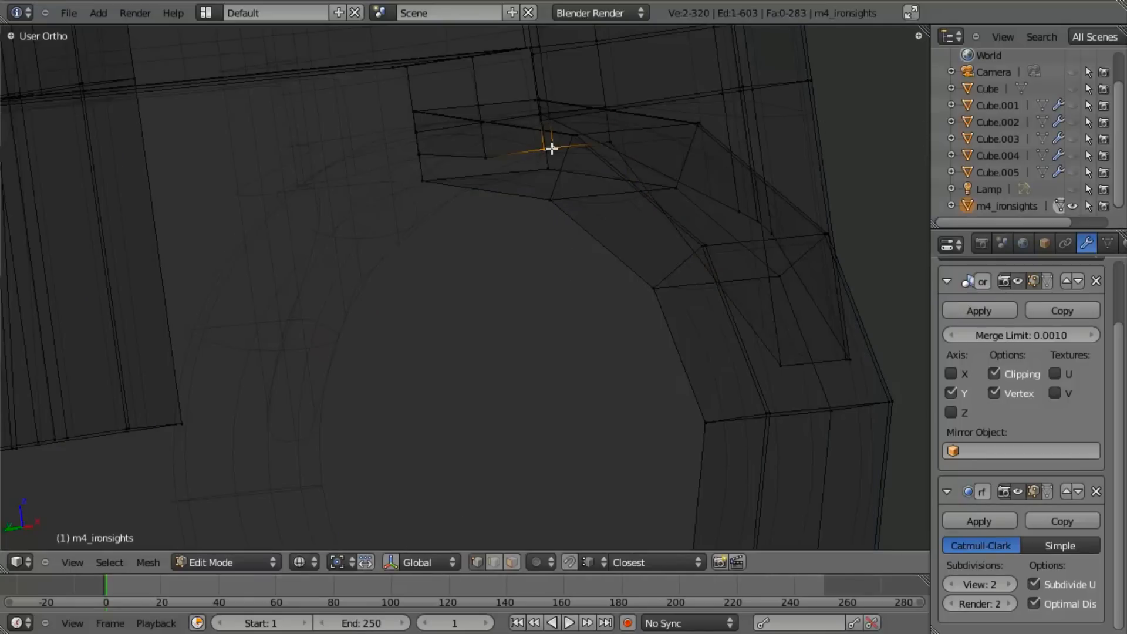
key(z)
key(z)
key(z)
key(g)
key(z)
click(590, 204)
Examine the leg's arched junction with the barrel ring in object mode and from below.
key(Tab)
scroll(590, 203, down, 5)
middle_drag(514, 343, 488, 231)
scroll(488, 231, up, 4)
scroll(438, 288, down, 3)
key(Tab)
scroll(516, 326, up, 5)
middle_drag(516, 327, 604, 272)
Move the arch vertex beside the support loops inward along Y and up along Z to follow the ring's curve.
right_click(505, 238)
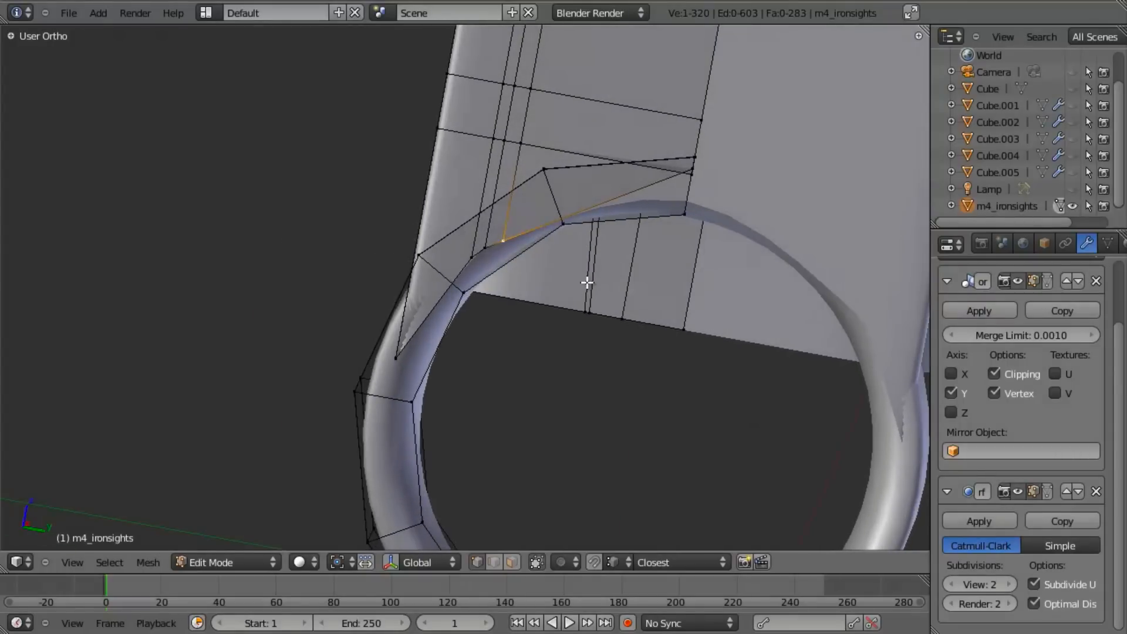
key(g)
key(y)
click(623, 272)
key(g)
key(z)
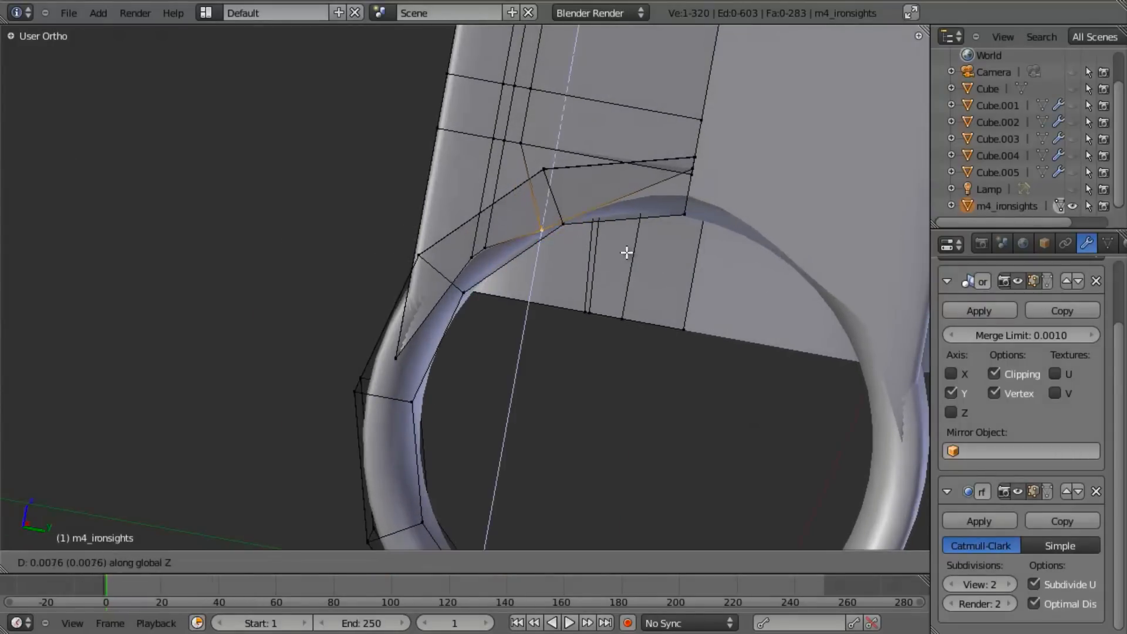
click(625, 230)
Select the face loop lining the inside of the barrel ring, delete its faces, and view the whole sight.
middle_drag(625, 229, 472, 317)
key(Tab)
scroll(485, 347, up, 4)
key(Tab)
scroll(449, 453, down, 4)
alt+right_click(472, 317)
alt+shift+right_click(500, 369)
key(x)
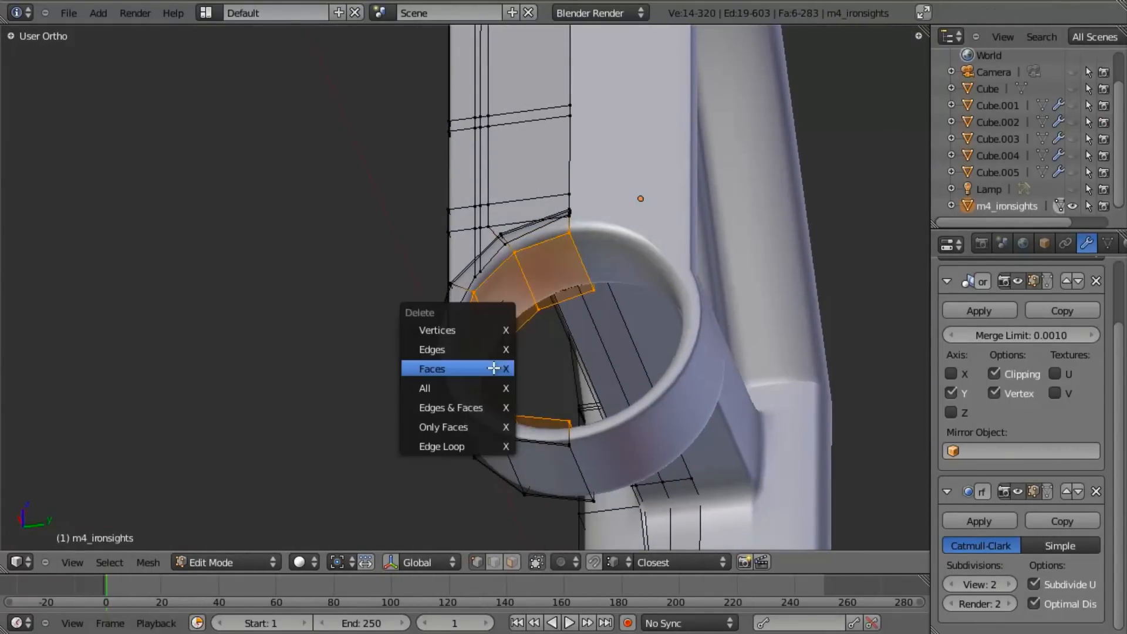
click(497, 368)
key(Tab)
middle_drag(498, 368, 634, 398)
scroll(640, 329, down, 5)
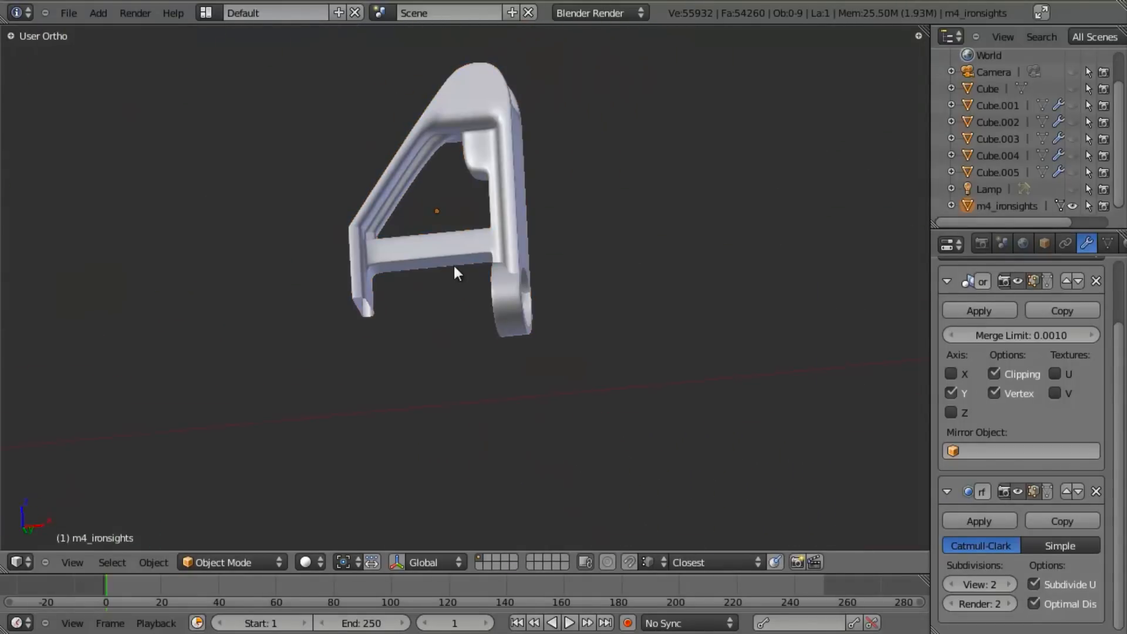
Select the whole linked barrel ring under the front leg and duplicate it in place.
key(KP_1)
key(Tab)
scroll(585, 368, up, 5)
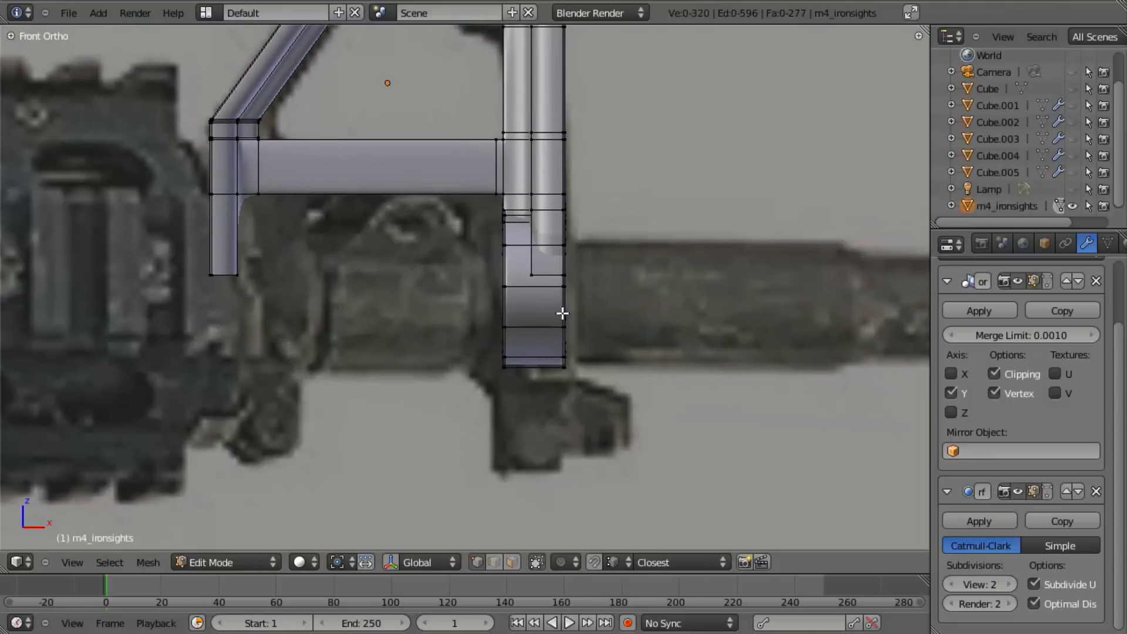
key(l)
scroll(556, 428, down, 4)
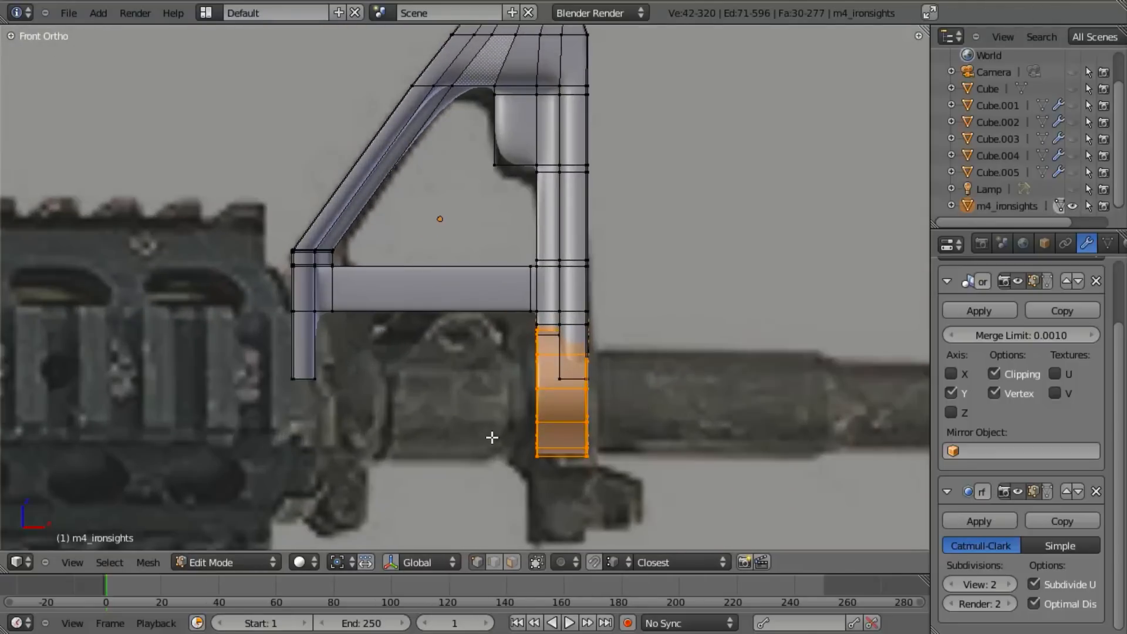
shift+middle_drag(548, 433, 549, 384)
key(shift+d)
right_click(548, 383)
scroll(385, 427, up, 4)
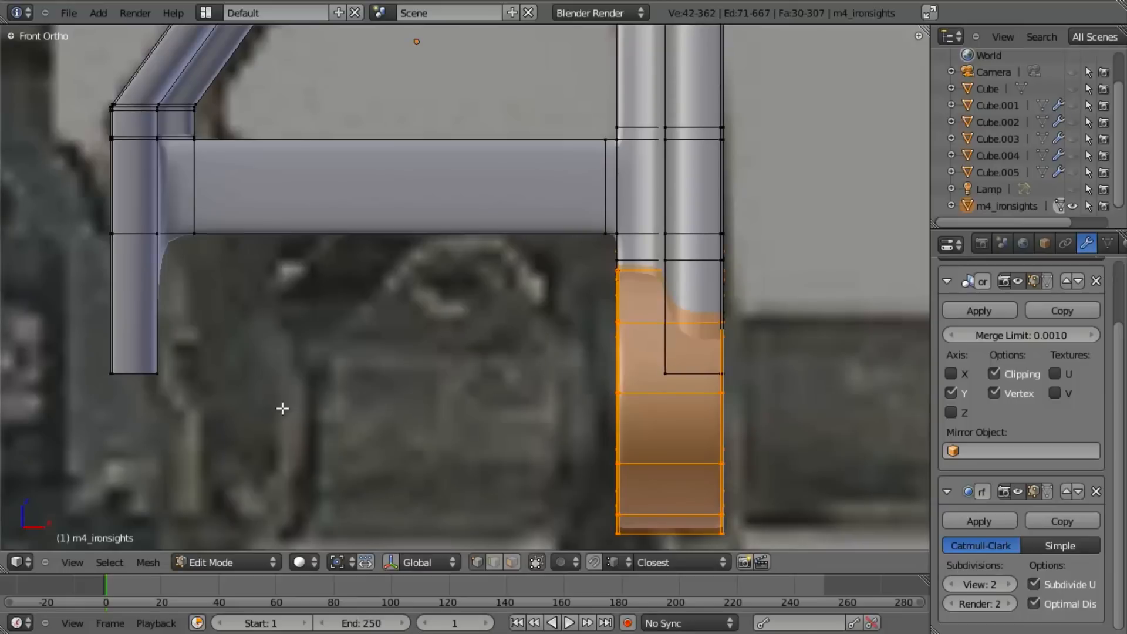
key(g)
key(x)
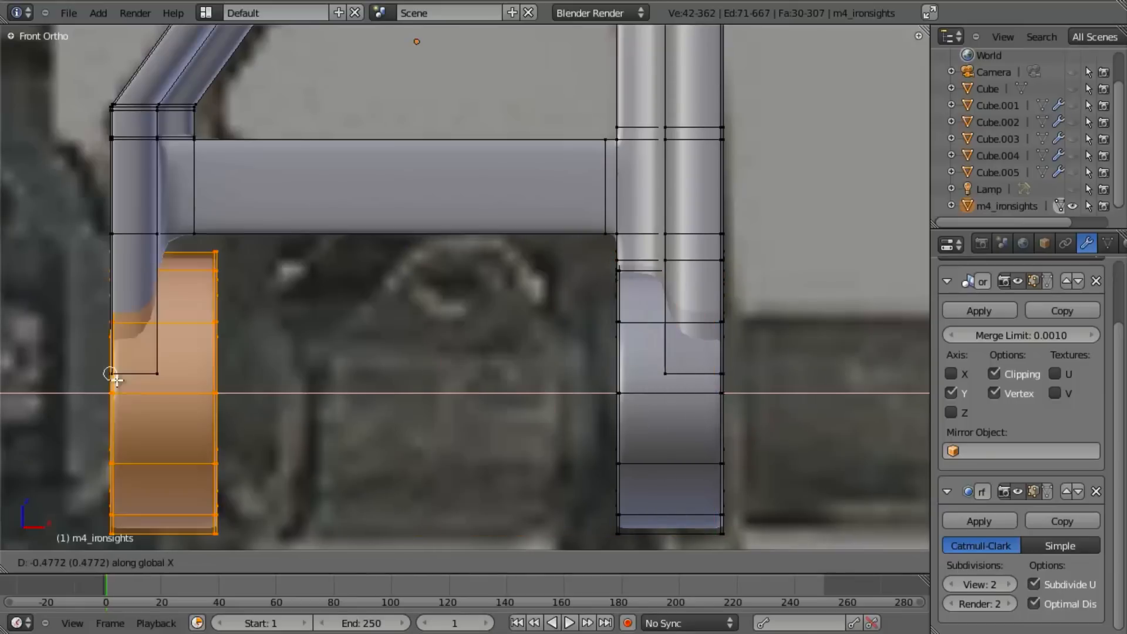
right_click(111, 375)
Move the duplicated ring along X onto the rear leg, snapping it flush with the leg's outer edge.
scroll(198, 405, up, 4)
shift+middle_drag(198, 408, 293, 389)
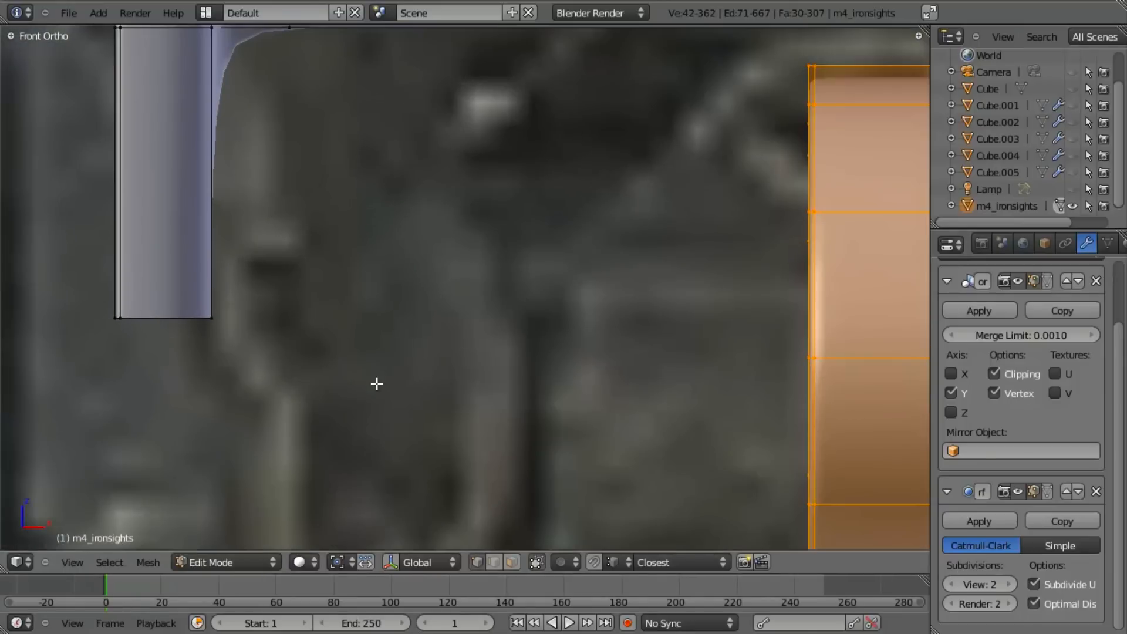
scroll(377, 381, down, 4)
scroll(534, 395, up, 3)
key(g)
key(x)
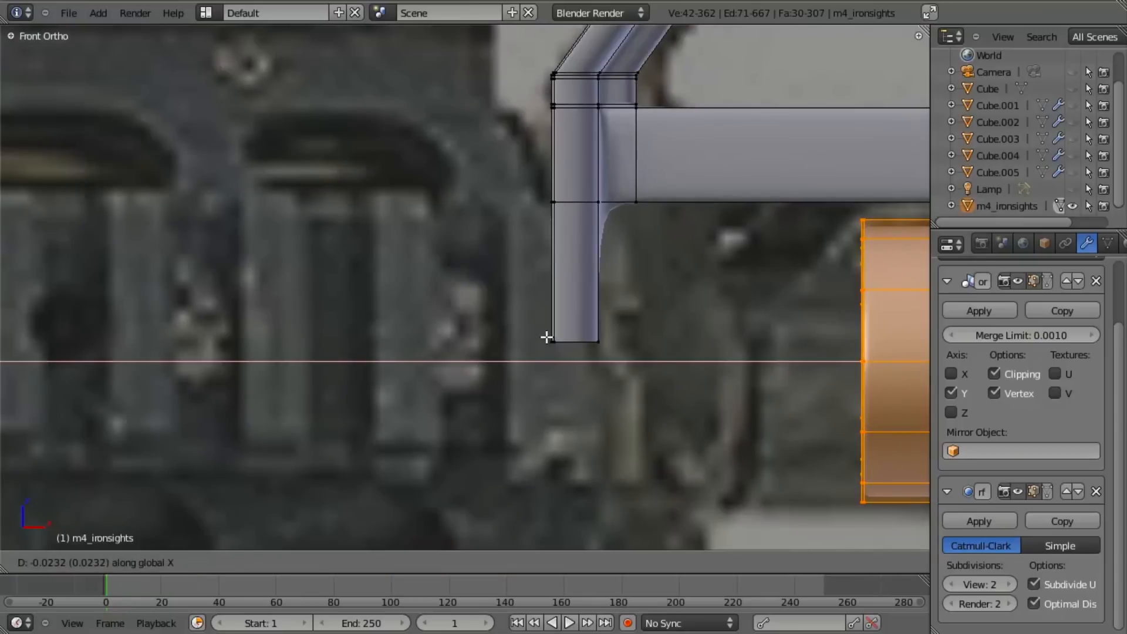
click(552, 340)
Select only the bottom edge loop of the rear leg and show it in wireframe from the side.
scroll(438, 365, up, 4)
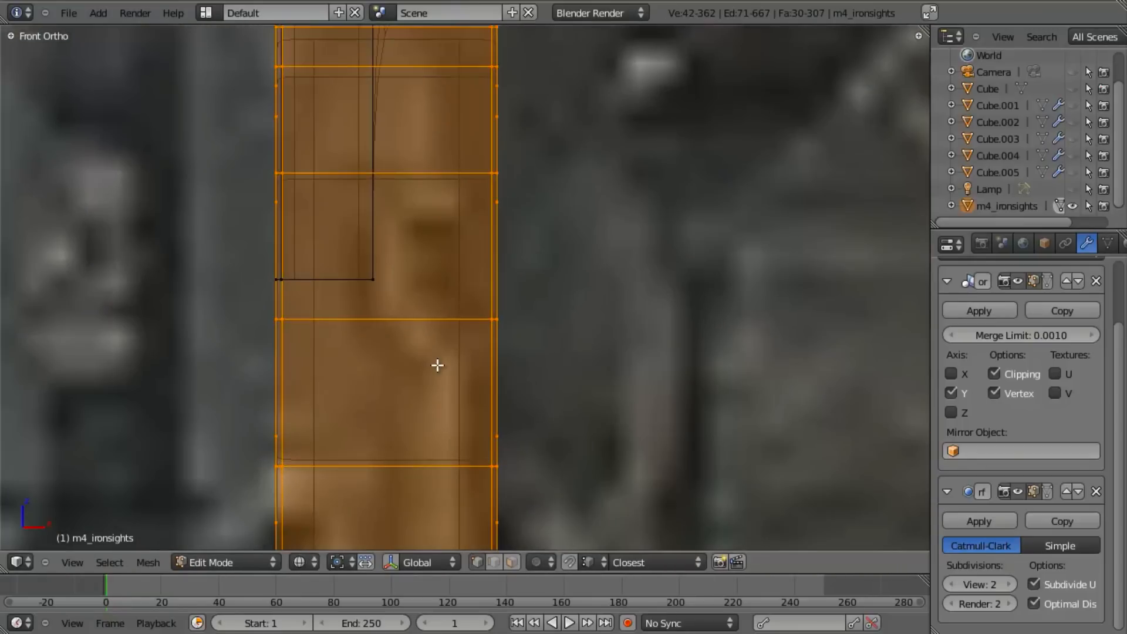
key(z)
middle_drag(381, 283, 492, 296)
key(a)
alt+right_click(294, 283)
key(z)
middle_drag(412, 296, 420, 324)
key(KP_3)
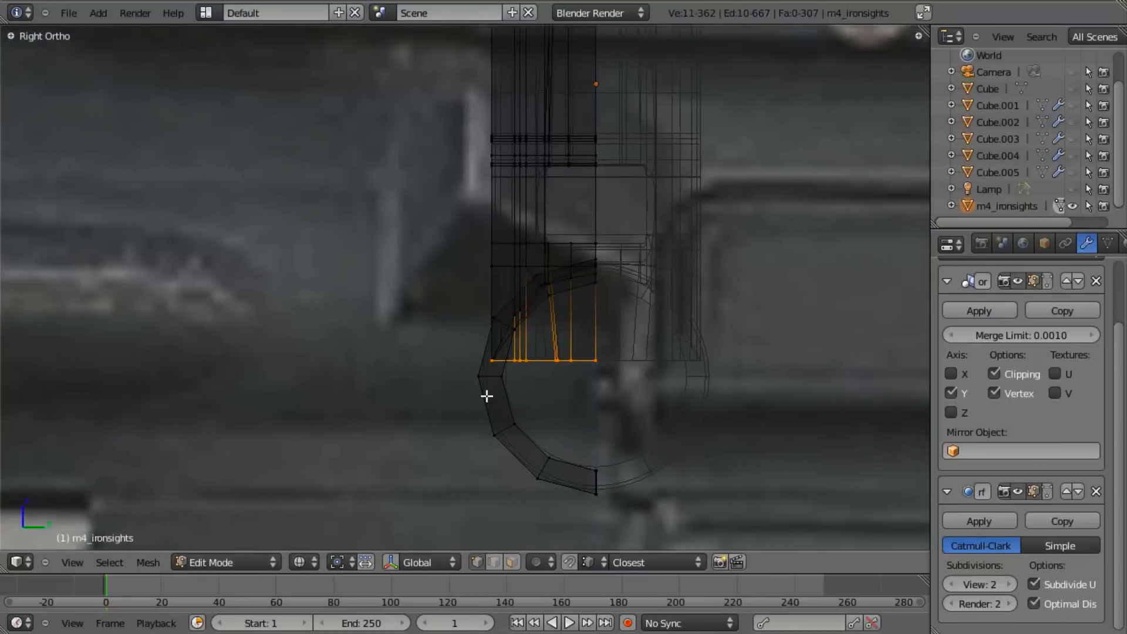
Leave the leg's outermost bottom vertices in place and raise the remaining bottom vertices along Z to meet the ring.
scroll(564, 407, up, 6)
shift+middle_drag(565, 407, 474, 508)
key(g)
key(z)
right_click(473, 501)
key(b)
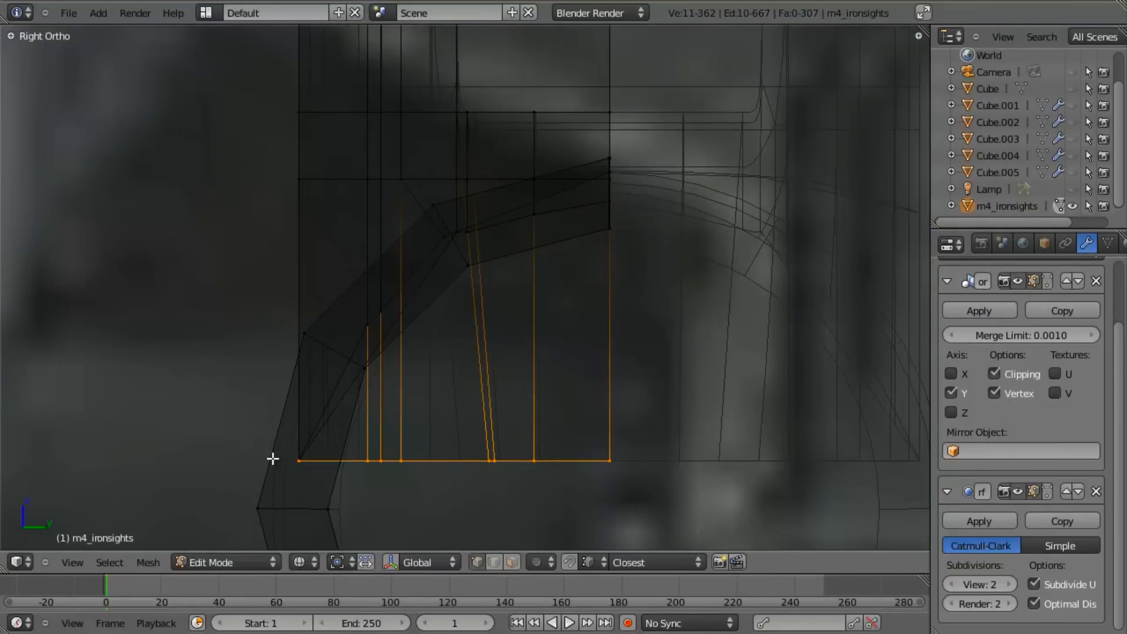
key(g)
key(z)
click(360, 346)
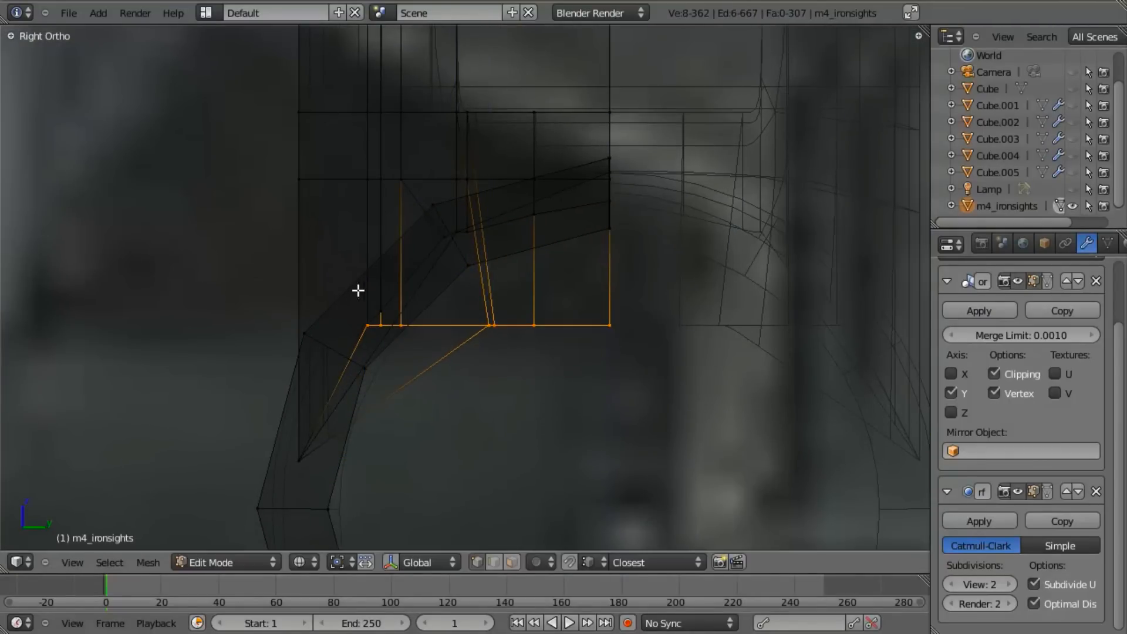
Drop the outer fitted vertices from the selection one column at a time, raising the others along Z to follow the ring.
middle_drag(373, 347, 373, 347)
key(g)
key(z)
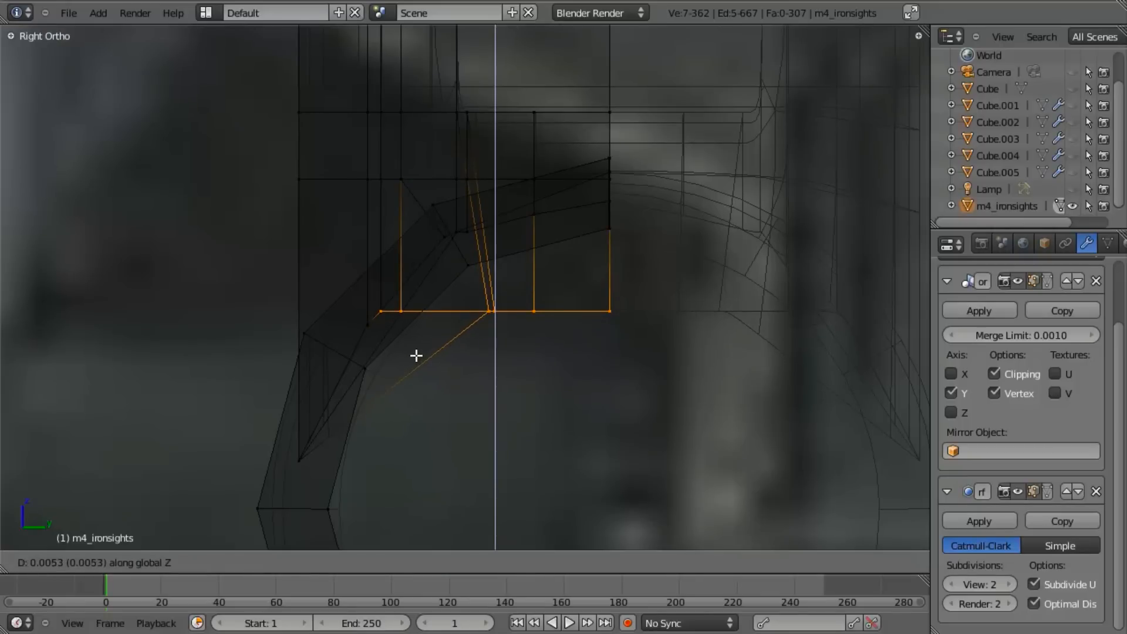
click(416, 355)
key(b)
middle_drag(335, 279, 395, 360)
key(g)
key(z)
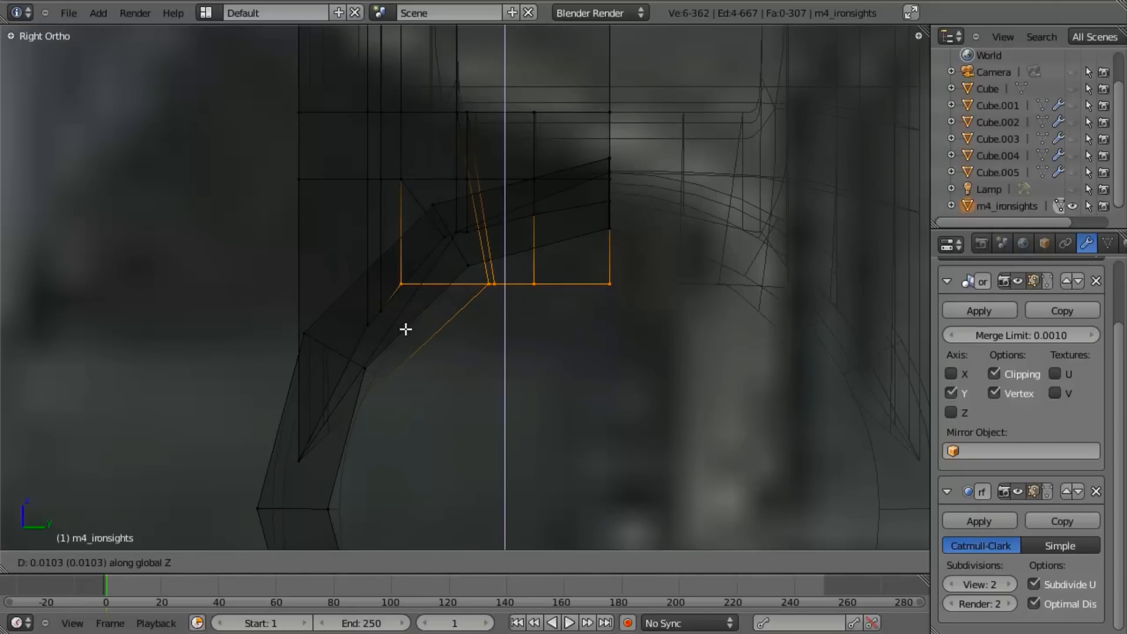
click(406, 329)
Raise the inner bottom vertices of the rear leg along Z in two further stages, deselecting those already within the ring.
key(b)
key(g)
key(z)
click(498, 327)
key(b)
middle_drag(440, 125, 503, 272)
key(g)
key(z)
click(511, 260)
Raise the centreline vertices of the rear leg's arch along Z into the ring's top and check the arch in object mode.
key(b)
middle_drag(493, 160, 560, 239)
key(g)
key(z)
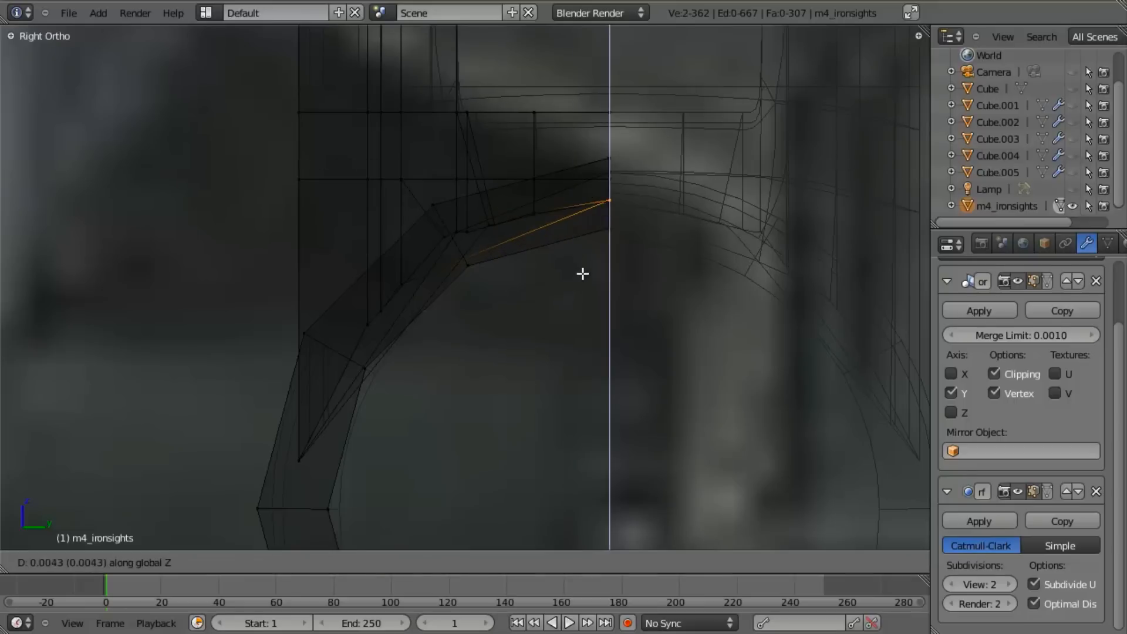
click(580, 269)
key(z)
middle_drag(352, 299, 422, 322)
key(Tab)
scroll(657, 304, down, 5)
middle_drag(642, 301, 288, 272)
scroll(353, 255, up, 2)
Select the stray vertex on the rear leg's arch and shift it along Y to fit the ring.
key(Tab)
key(z)
scroll(511, 265, up, 5)
middle_drag(513, 264, 490, 420)
key(a)
key(z)
middle_drag(501, 280, 516, 325)
key(z)
key(g)
key(y)
click(481, 330)
Examine the rear leg's junction with its ring and the whole sight in object mode from several angles.
key(z)
mouse_move(483, 372)
middle_down()
mouse_move(435, 307)
mouse_move(328, 291)
mouse_move(424, 360)
mouse_move(526, 364)
mouse_move(589, 343)
mouse_move(439, 322)
mouse_move(657, 308)
mouse_move(577, 354)
mouse_move(531, 335)
mouse_move(556, 346)
mouse_move(548, 277)
mouse_move(431, 321)
mouse_move(435, 307)
mouse_move(555, 267)
mouse_move(476, 370)
mouse_move(752, 430)
mouse_move(669, 372)
middle_up()
key(Tab)
scroll(425, 360, down, 6)
scroll(589, 343, down, 6)
scroll(439, 322, up, 5)
scroll(576, 354, up, 5)
scroll(531, 336, down, 3)
key(Tab)
key(Tab)
scroll(606, 438, up, 3)
middle_drag(603, 432, 573, 318)
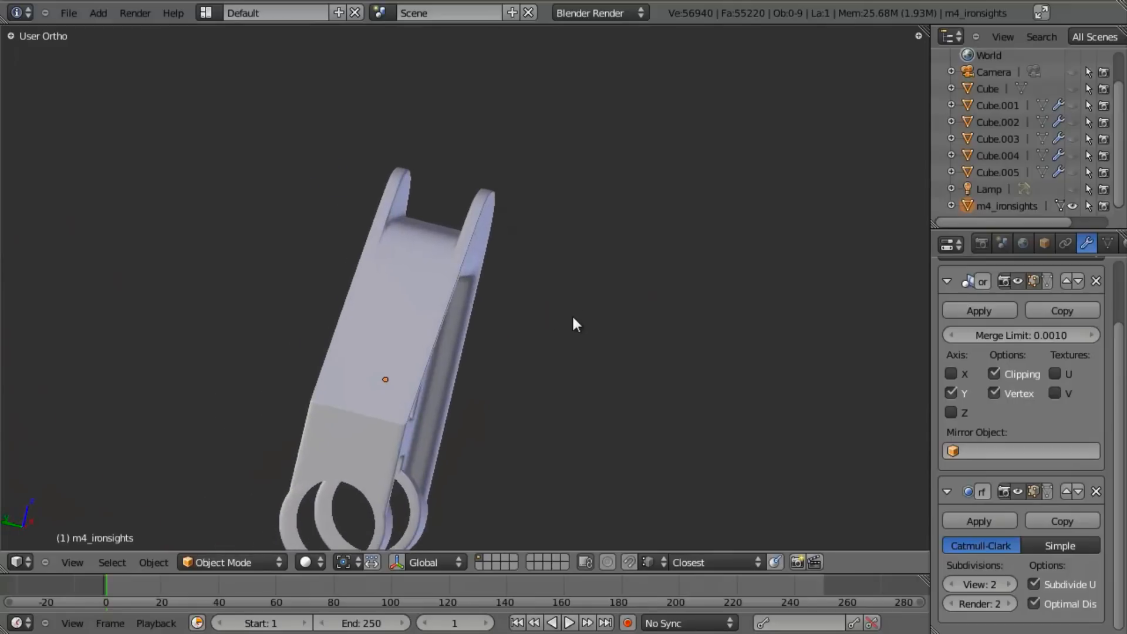
Box-select the sight's upper ear from the side in wireframe and examine its mesh from an angle.
key(Tab)
key(KP_3)
scroll(486, 297, up, 4)
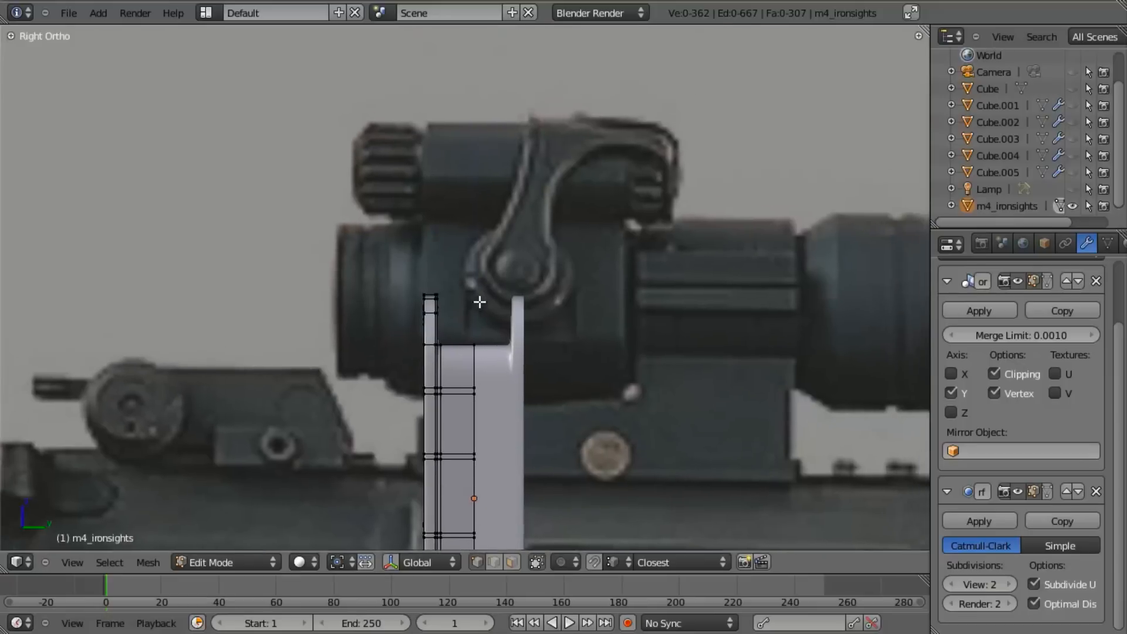
key(z)
key(b)
drag(367, 265, 462, 364)
key(z)
mouse_move(500, 347)
middle_down()
mouse_move(572, 334)
mouse_move(526, 343)
middle_up()
scroll(573, 335, up, 4)
key(KP_3)
scroll(349, 384, down, 2)
key(z)
Cut an edge loop around the upper ear above the bridge and flatten it by scaling to 0 along Z.
key(ctrl+e)
click(283, 292)
click(270, 288)
click(269, 284)
key(s)
key(z)
key(0)
key(Return)
key(z)
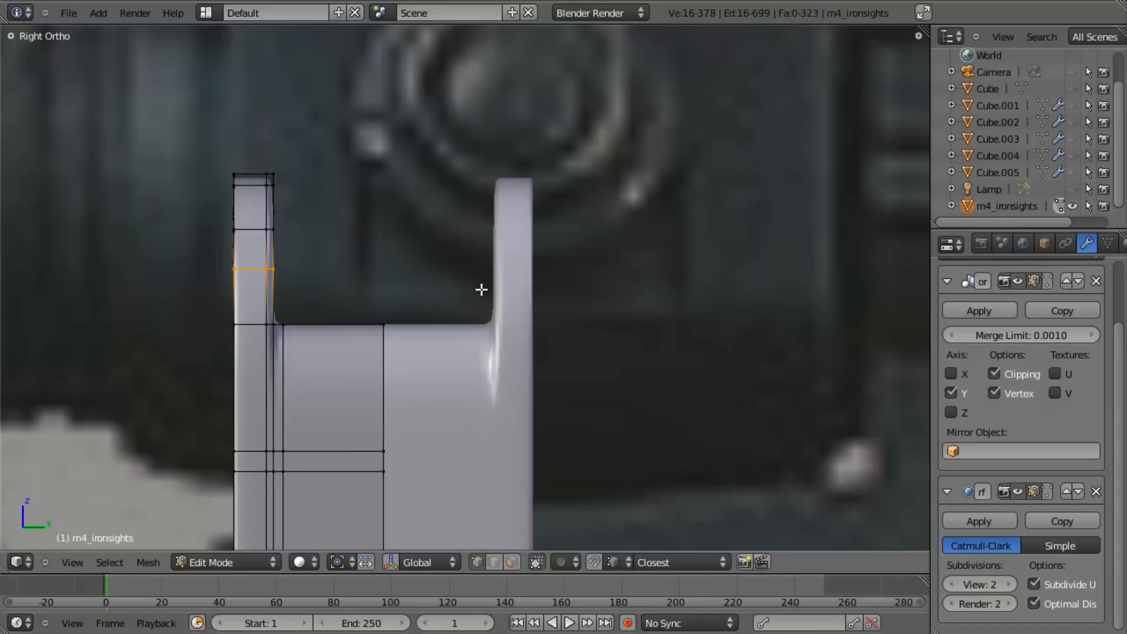
mouse_move(306, 334)
middle_down()
mouse_move(397, 334)
mouse_move(372, 264)
mouse_move(421, 262)
middle_up()
key(z)
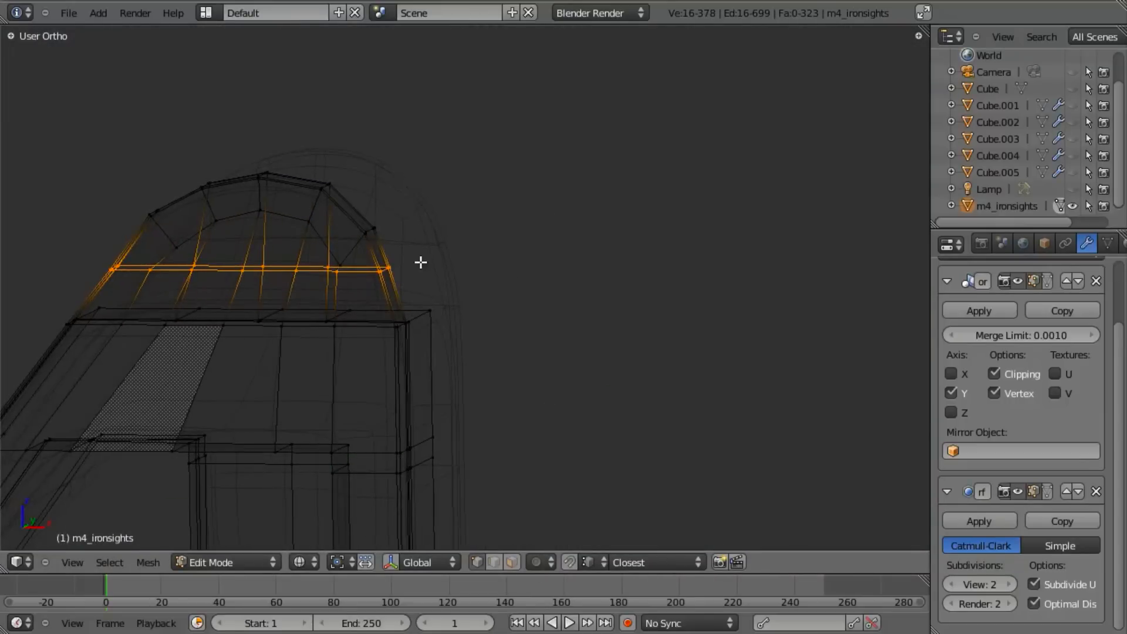
Select the outer vertices of the ear's new edge loop and snap the 3D cursor to them.
key(KP_3)
key(a)
key(b)
drag(259, 88, 206, 233)
key(b)
drag(289, 251, 314, 270)
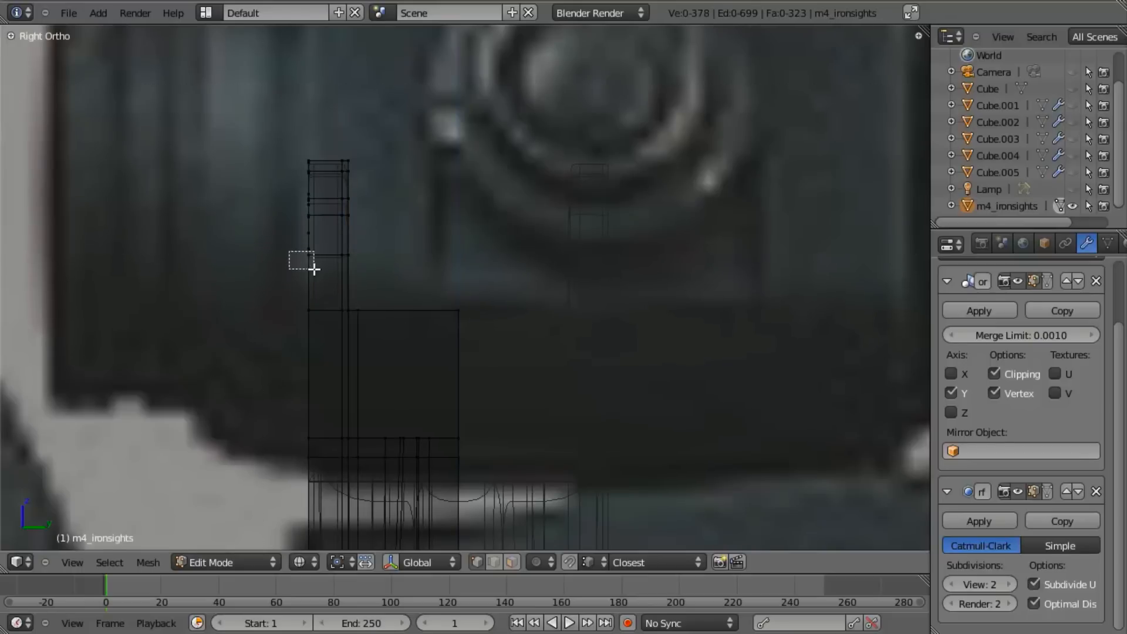
key(shift+s)
click(403, 296)
Select the ear's upper part, set the pivot to the 3D cursor, and rotate it slightly outward.
key(b)
drag(237, 94, 476, 255)
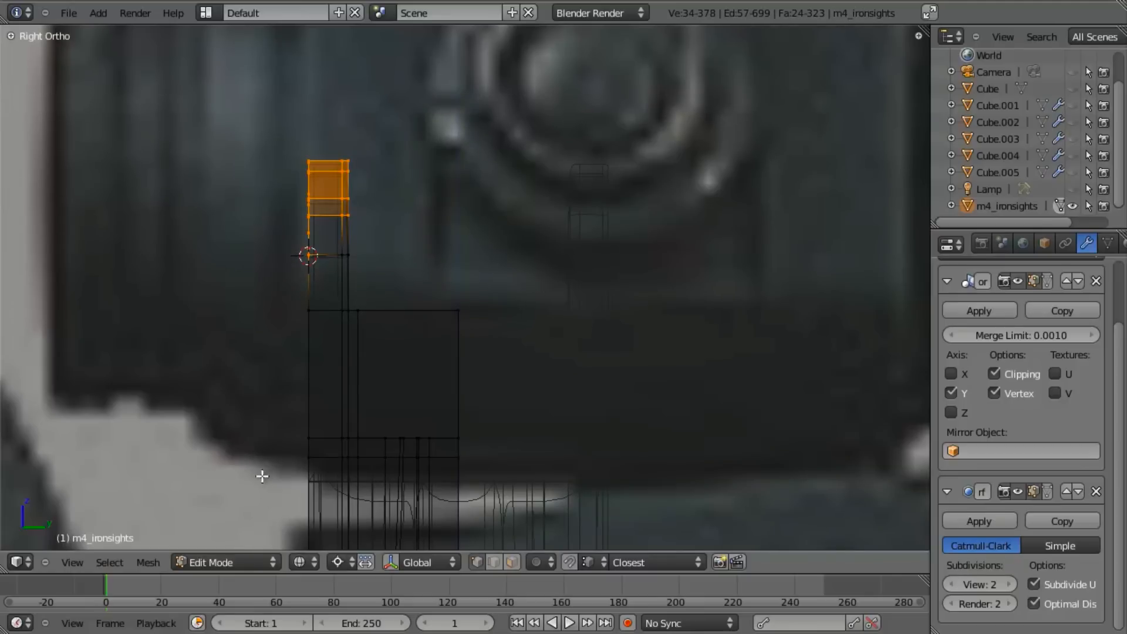
click(337, 562)
click(352, 524)
key(r)
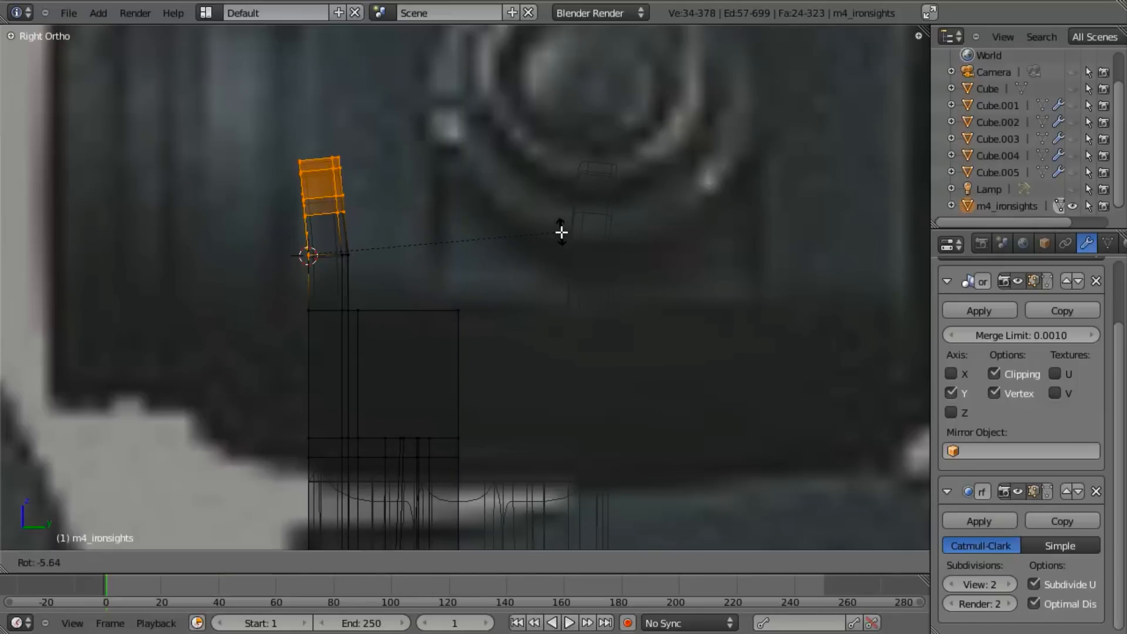
click(562, 226)
Examine the outward-tilted ears and the whole sight in object mode from several angles.
key(z)
key(Tab)
scroll(505, 326, down, 7)
middle_drag(369, 346, 519, 326)
scroll(401, 276, up, 4)
middle_drag(400, 275, 510, 332)
scroll(383, 323, down, 2)
scroll(510, 332, down, 8)
shift+middle_drag(471, 376, 519, 253)
middle_drag(715, 259, 672, 268)
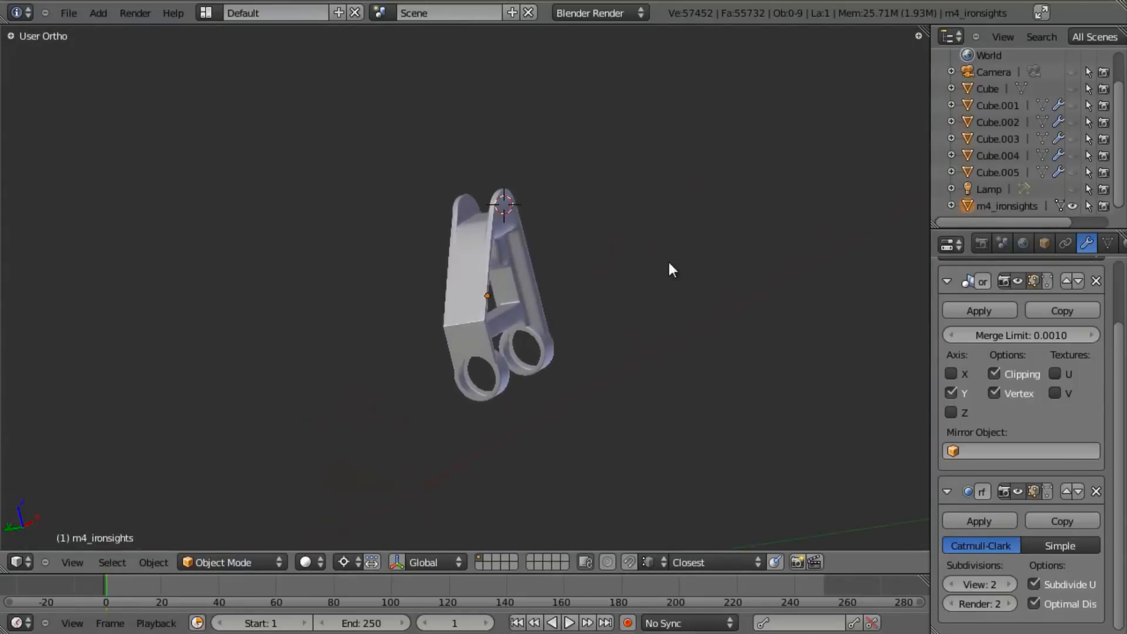
Save the project over the existing file.
scroll(649, 256, up, 5)
middle_drag(625, 223, 549, 265)
key(ctrl+s)
click(547, 262)
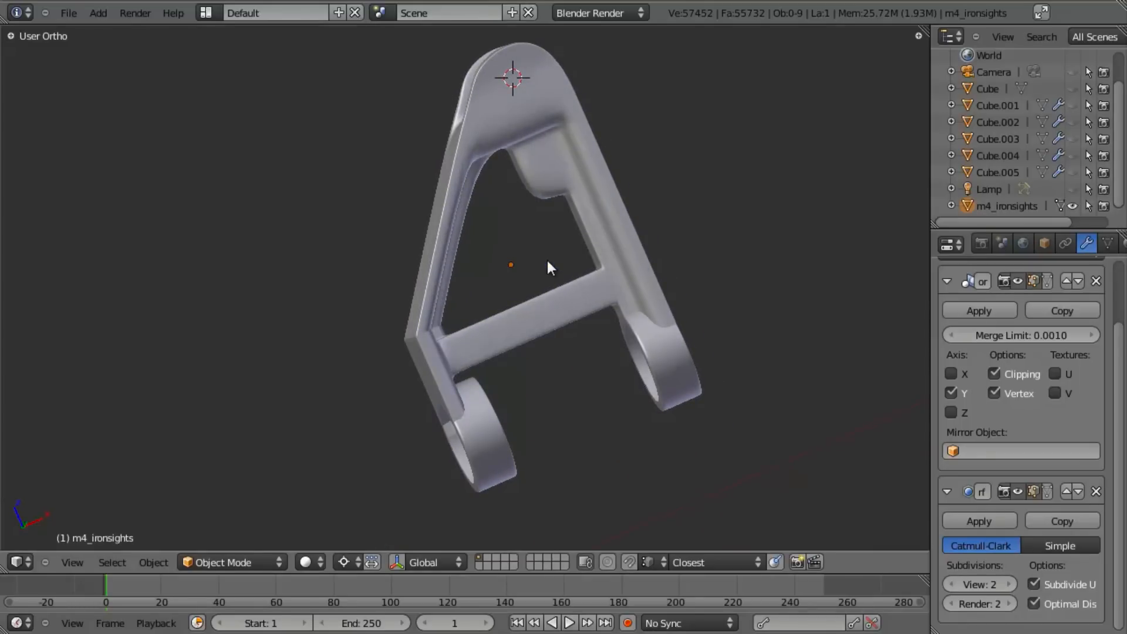
Add an edge loop along the sight's outer frame, running down both legs, and slide it close to the frame's inner edge.
key(KP_1)
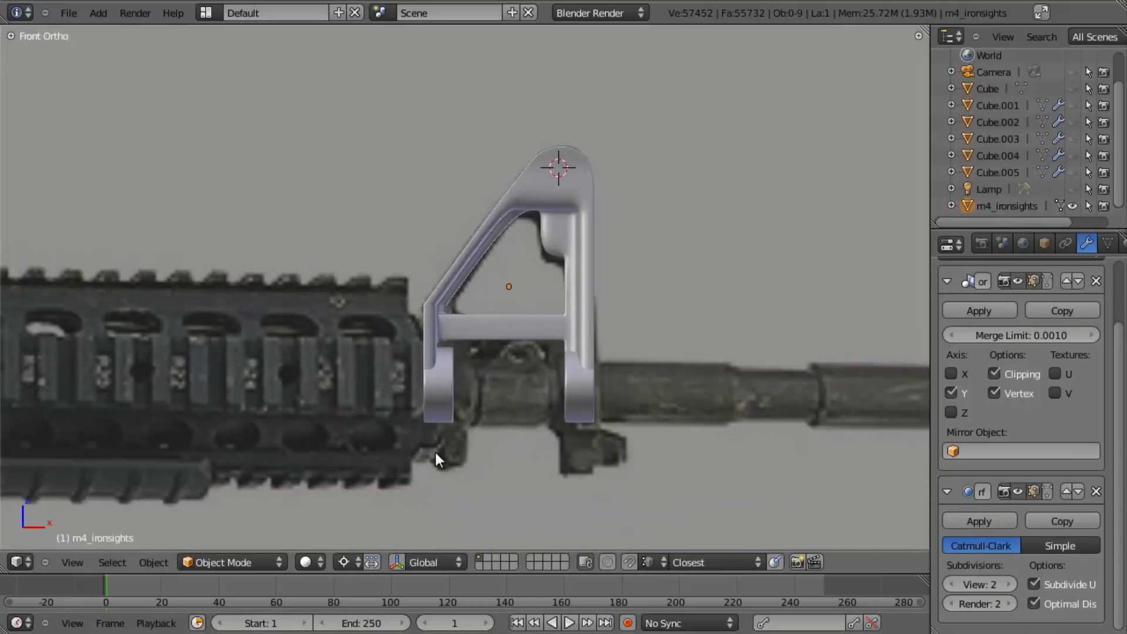
scroll(583, 431, up, 3)
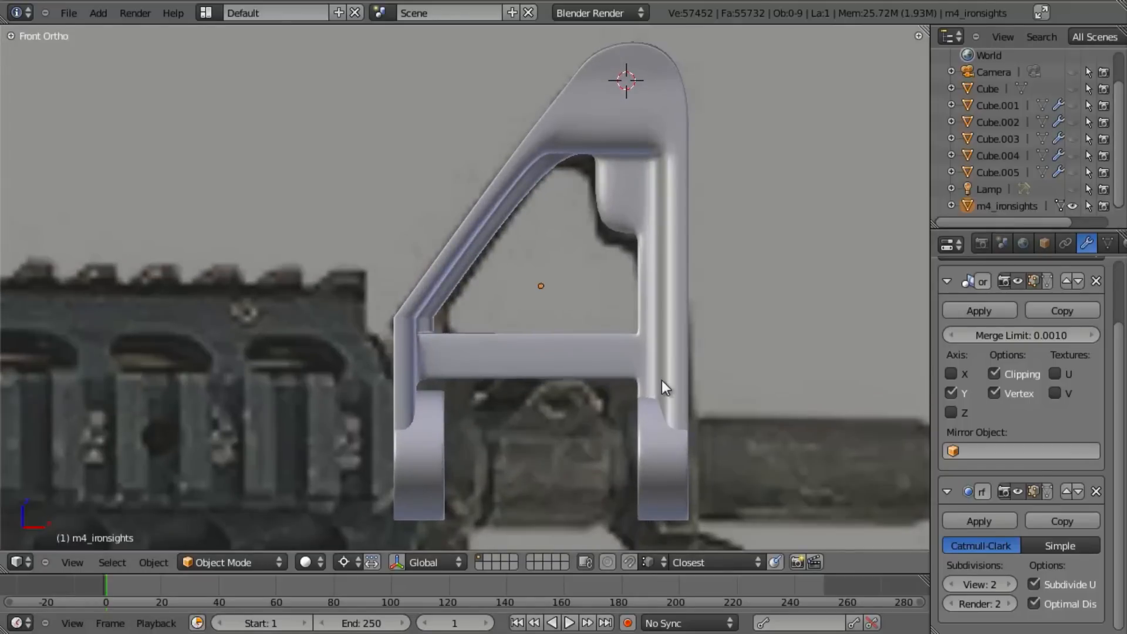
key(Tab)
scroll(554, 266, up, 4)
key(ctrl+r)
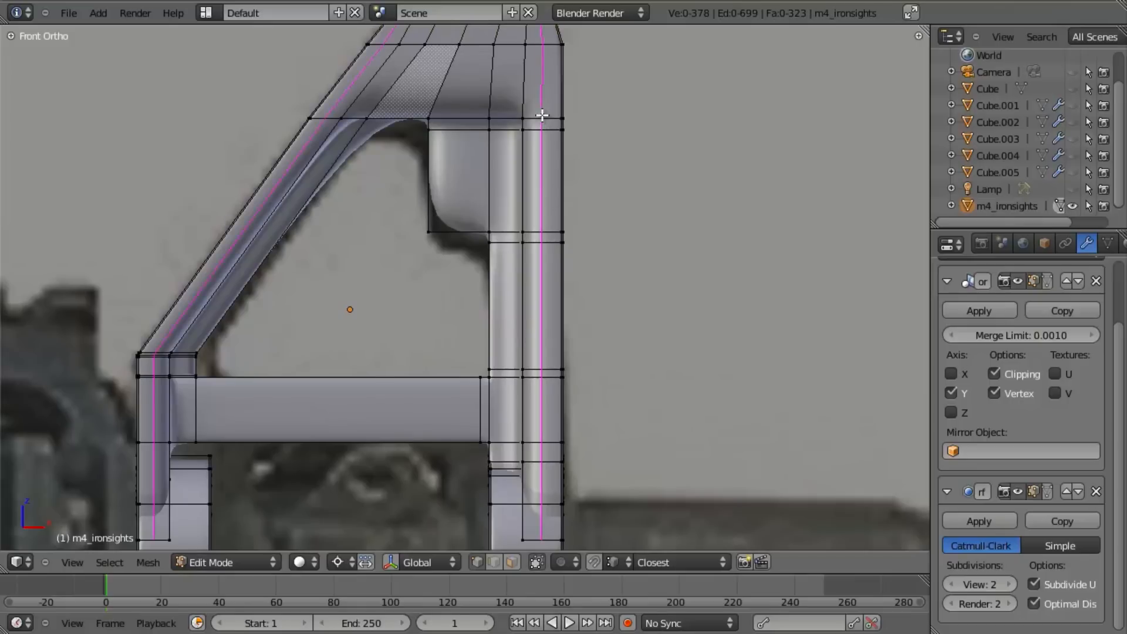
click(538, 115)
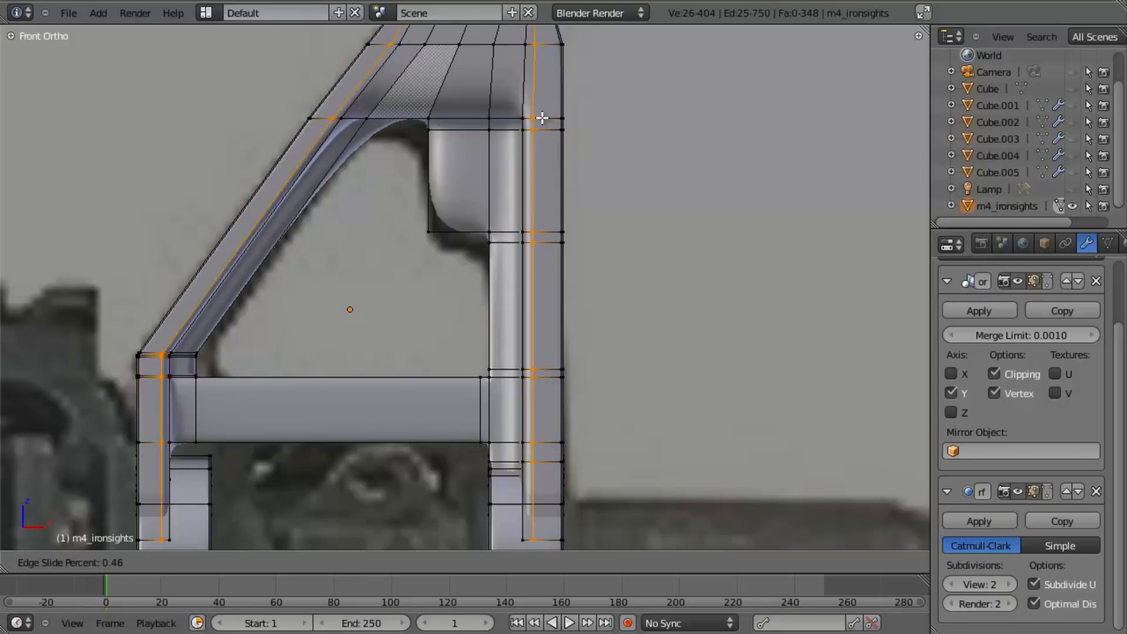
click(539, 115)
key(Tab)
scroll(526, 272, down, 2)
key(Tab)
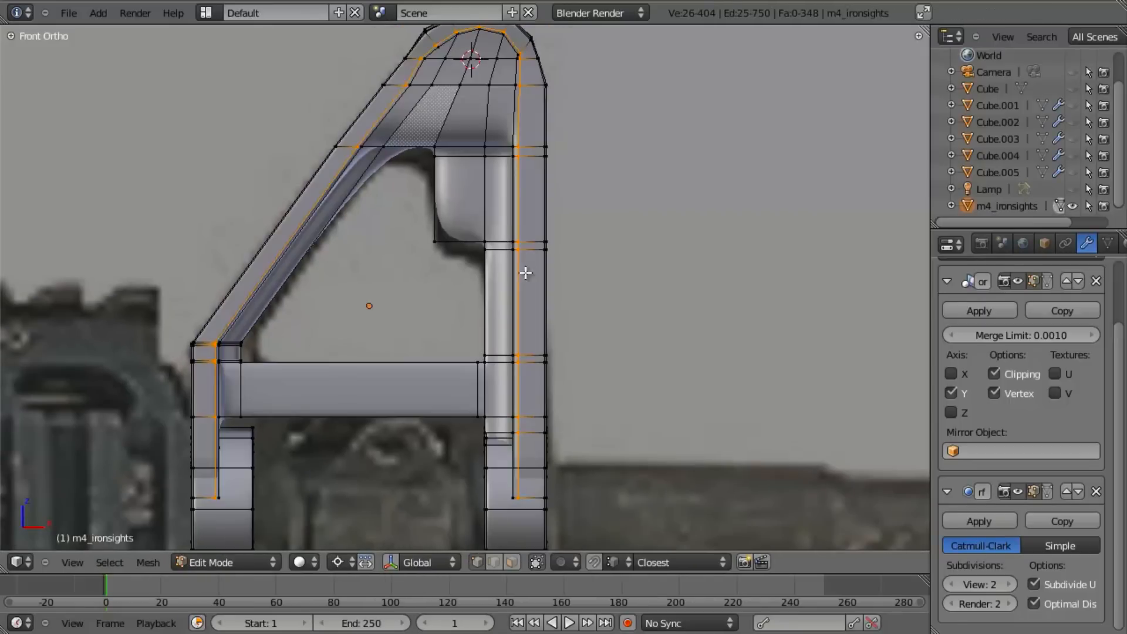
Smooth the cluster of vertices at the ear's upper front corner, where the new edge loop bends, twice.
scroll(519, 241, down, 3)
middle_drag(519, 242, 593, 246)
key(Tab)
scroll(593, 246, up, 6)
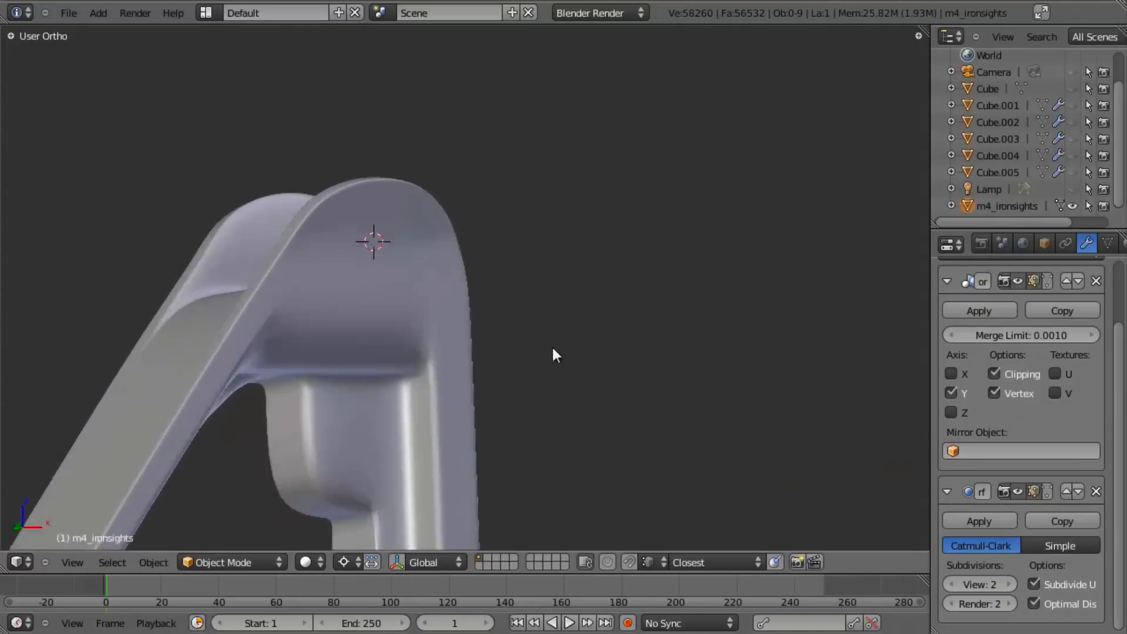
key(Tab)
scroll(551, 317, up, 3)
key(b)
drag(491, 222, 547, 295)
key(w)
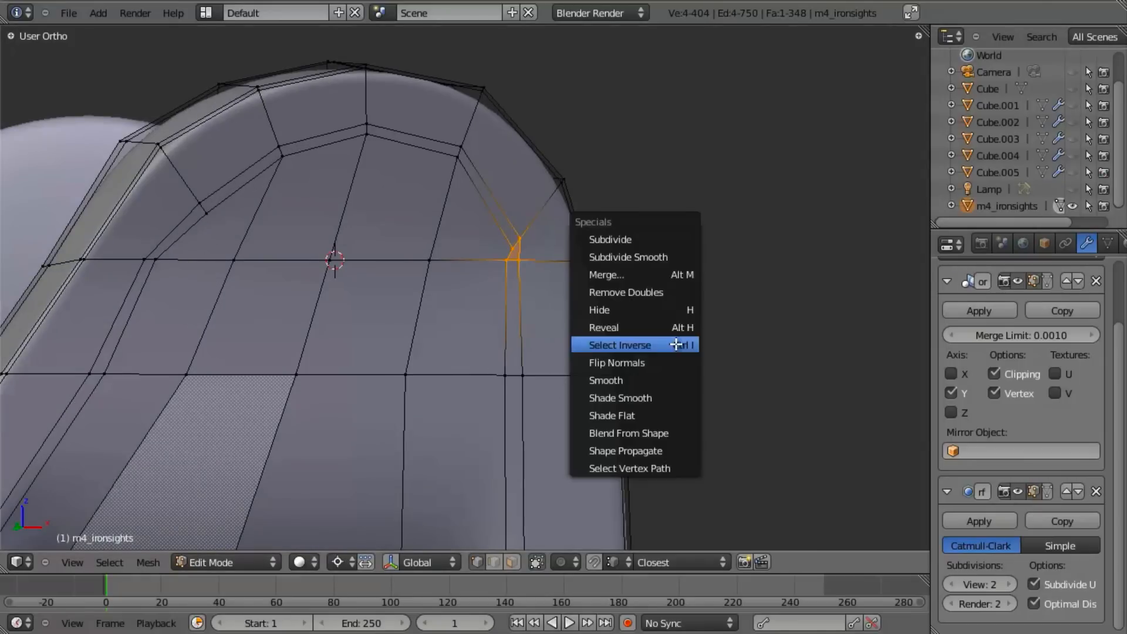
click(650, 379)
key(w)
click(651, 378)
Nudge a vertex near the ear's smoothed corner along the X axis.
middle_drag(601, 245, 510, 268)
right_click(509, 268)
key(g)
key(x)
click(540, 289)
Examine the whole sight in object mode and compare its lower rings with the reference photo from the front.
key(Tab)
scroll(596, 305, down, 4)
middle_drag(596, 307, 545, 329)
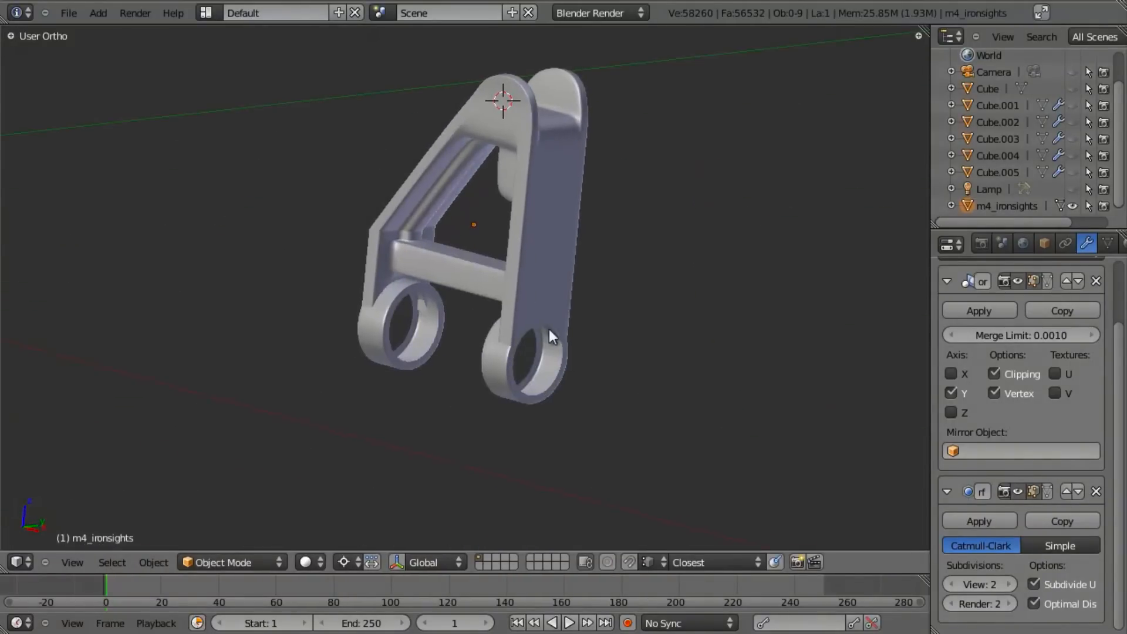
key(KP_1)
scroll(526, 298, up, 4)
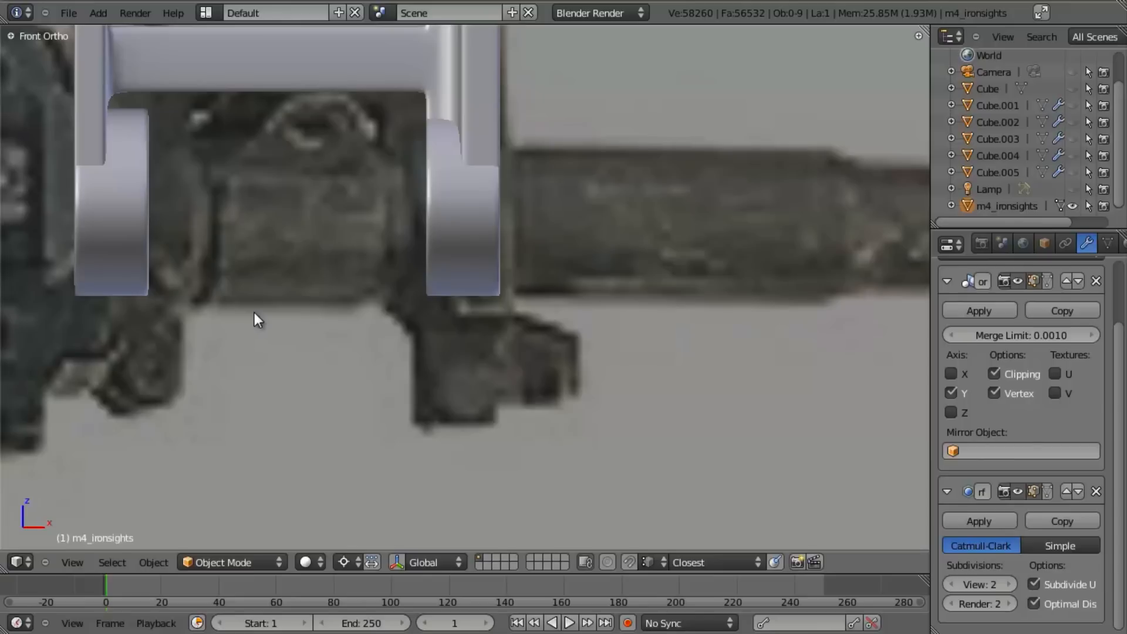
shift+middle_drag(256, 312, 365, 331)
key(Tab)
shift+middle_drag(281, 356, 358, 341)
Select the rear ring's lower outer faces and extrude them downward along Z by about 0.033.
middle_drag(387, 283, 252, 292)
scroll(546, 297, up, 4)
shift+middle_drag(546, 297, 411, 282)
scroll(460, 287, up, 4)
key(b)
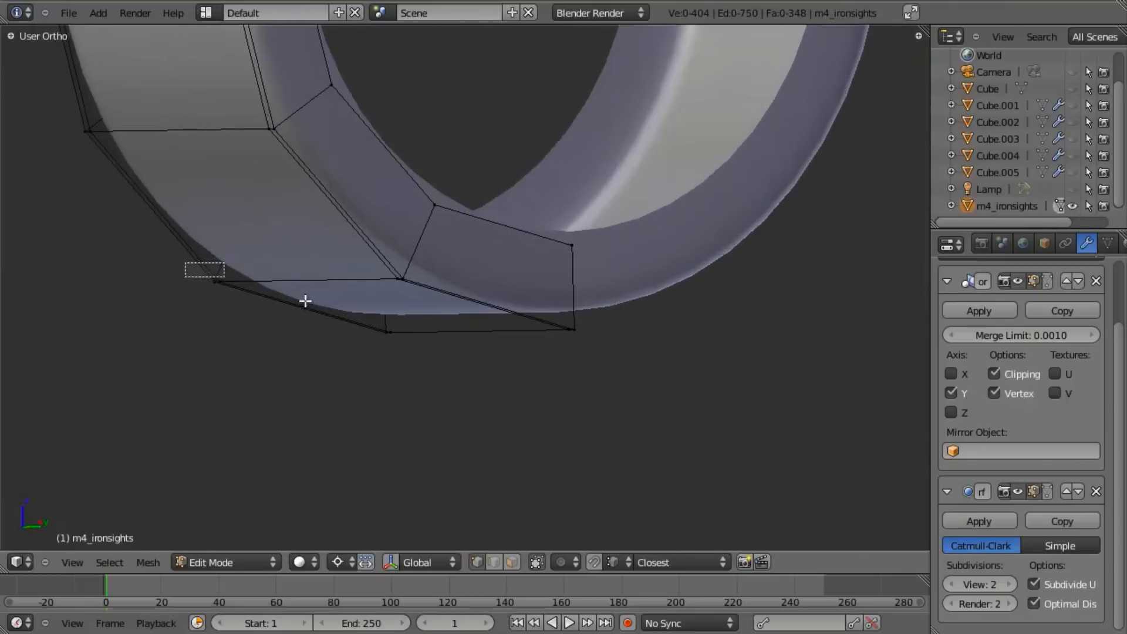
drag(209, 269, 581, 346)
scroll(566, 370, down, 6)
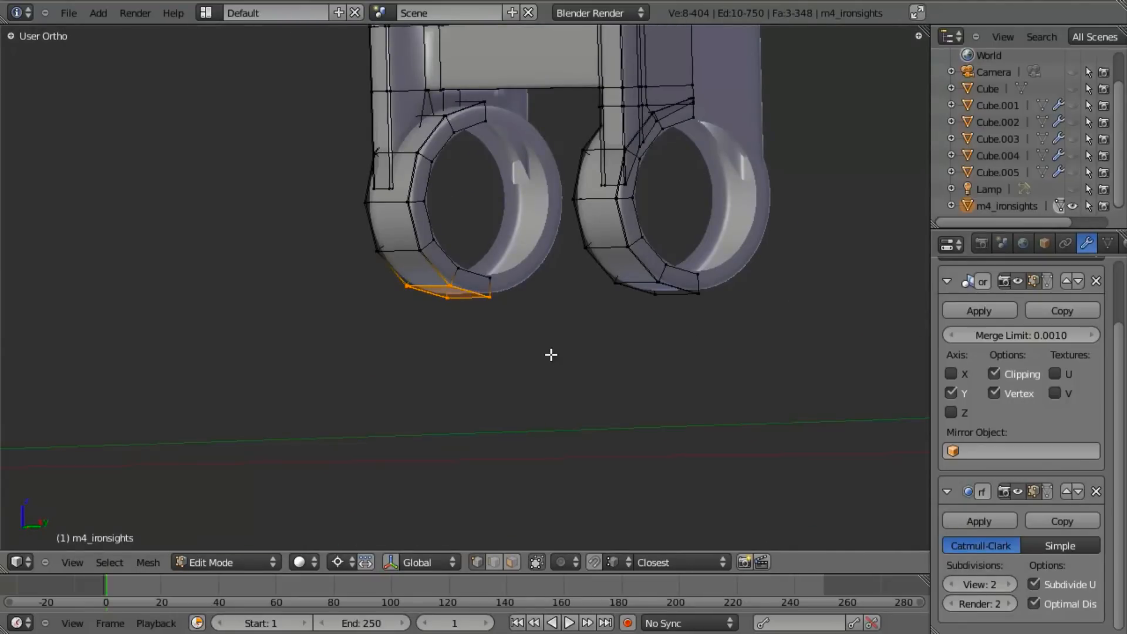
scroll(428, 298, up, 3)
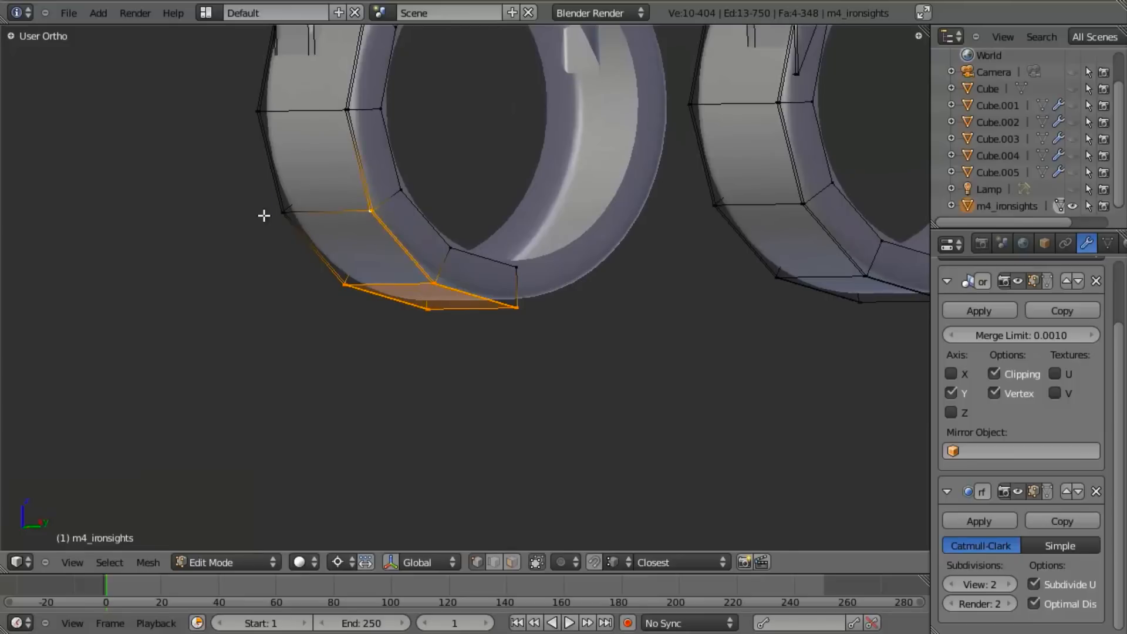
shift+click(290, 218)
key(KP_1)
key(z)
scroll(365, 289, down, 8)
shift+middle_drag(365, 289, 586, 276)
scroll(586, 276, up, 5)
mouse_move(586, 276)
shift+middle_down()
mouse_move(796, 267)
mouse_move(660, 266)
shift+middle_up()
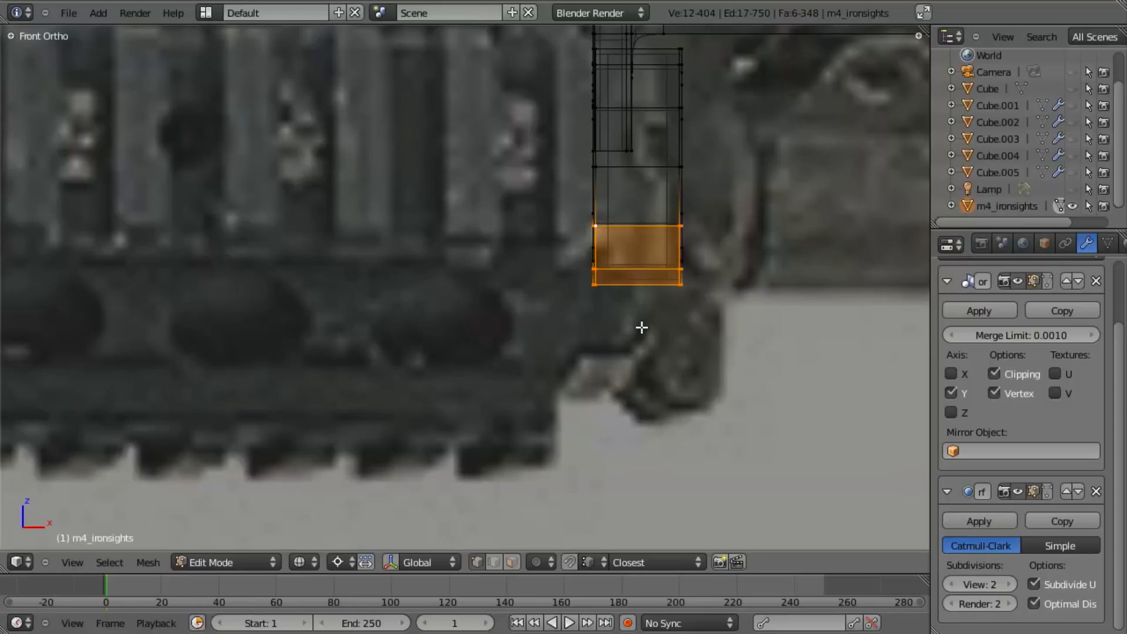
key(e)
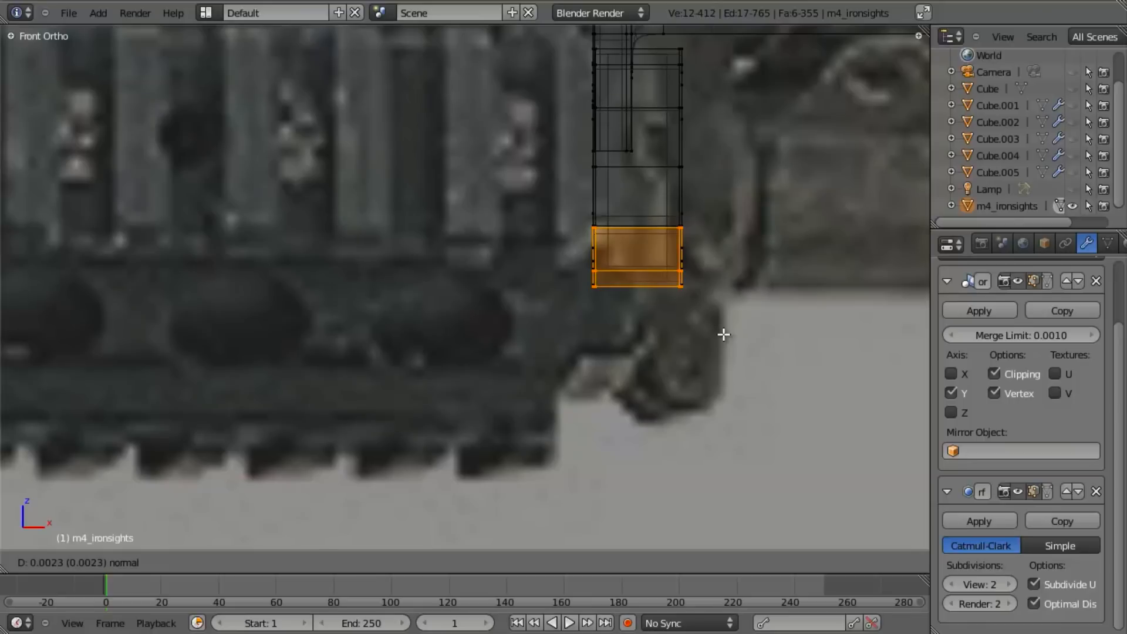
key(z)
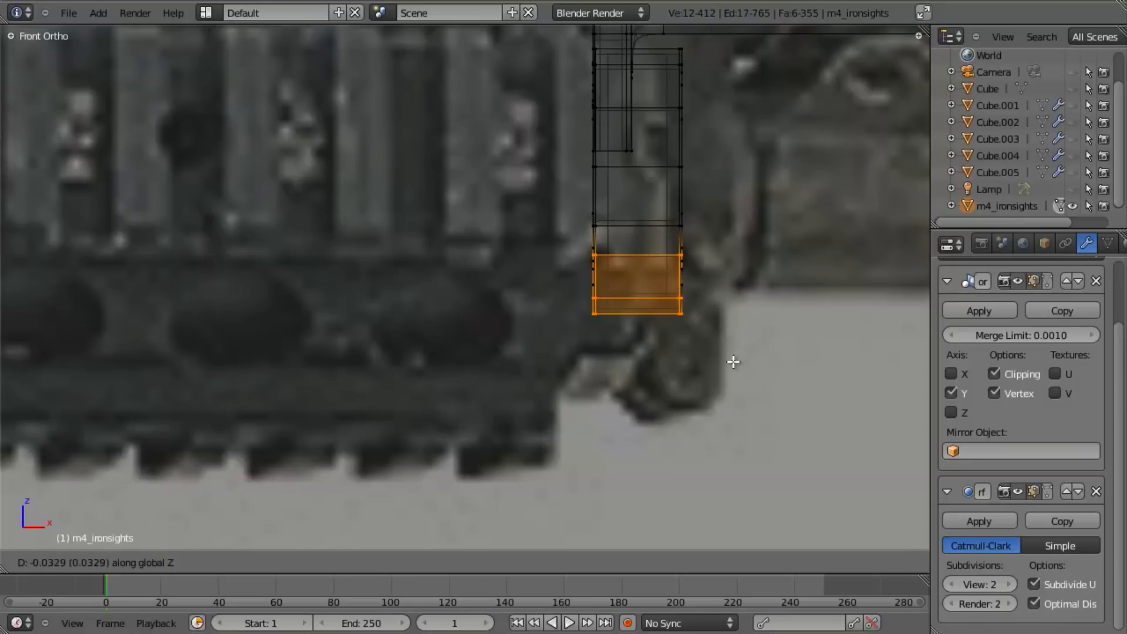
click(733, 362)
key(s)
key(z)
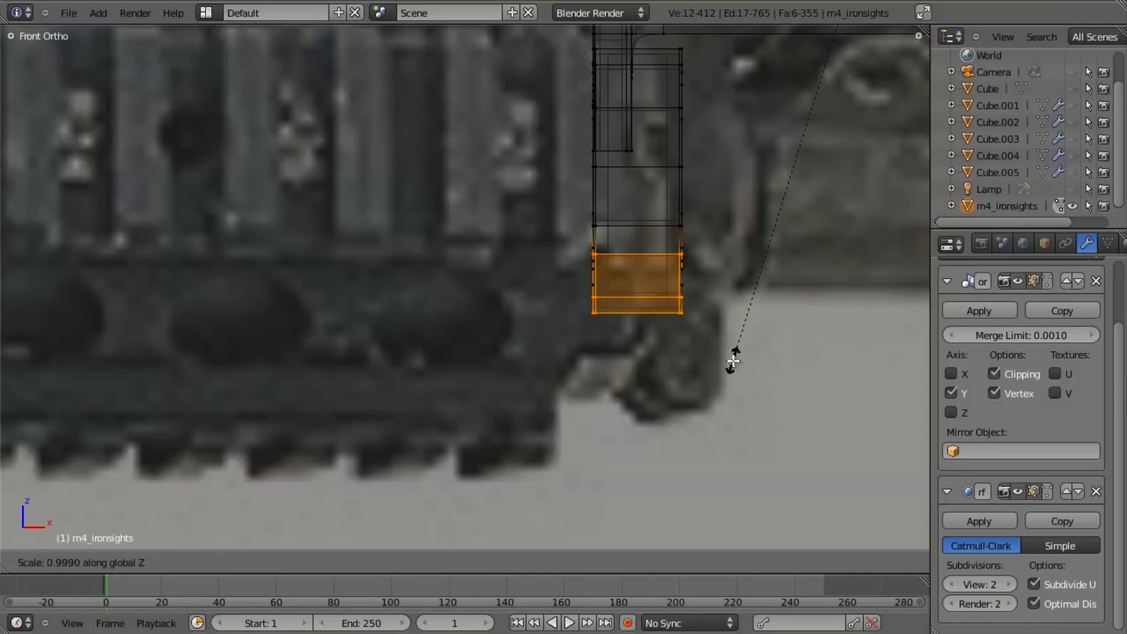
click(733, 362)
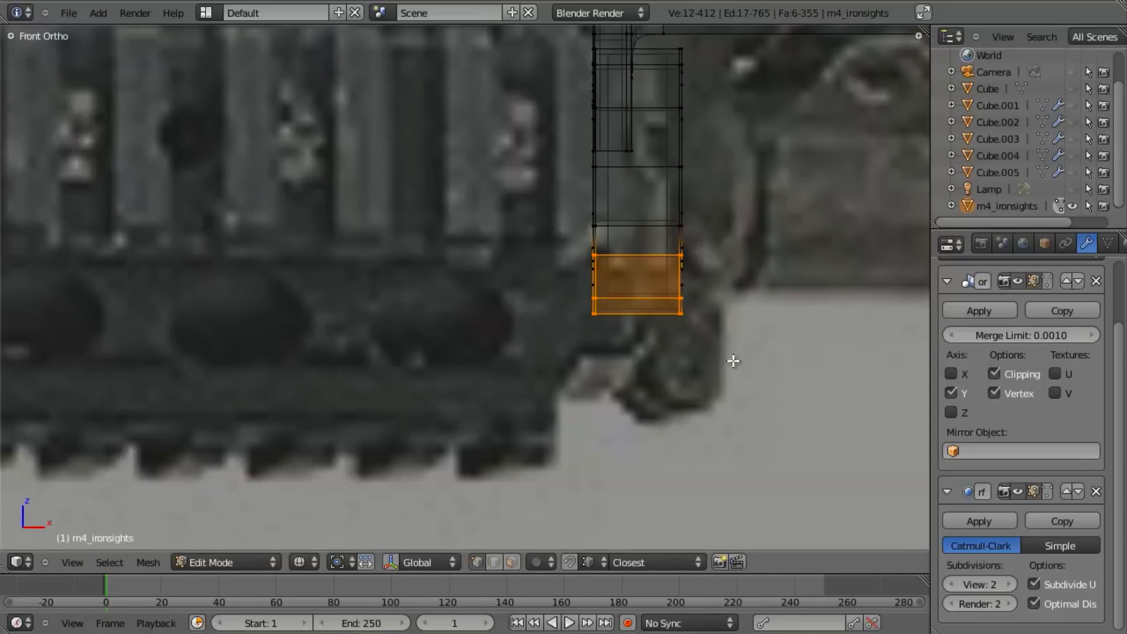
Flatten the extruded faces by scaling them to 0 along Z about their own centre, and lower them slightly.
key(s)
key(z)
key(0)
key(Return)
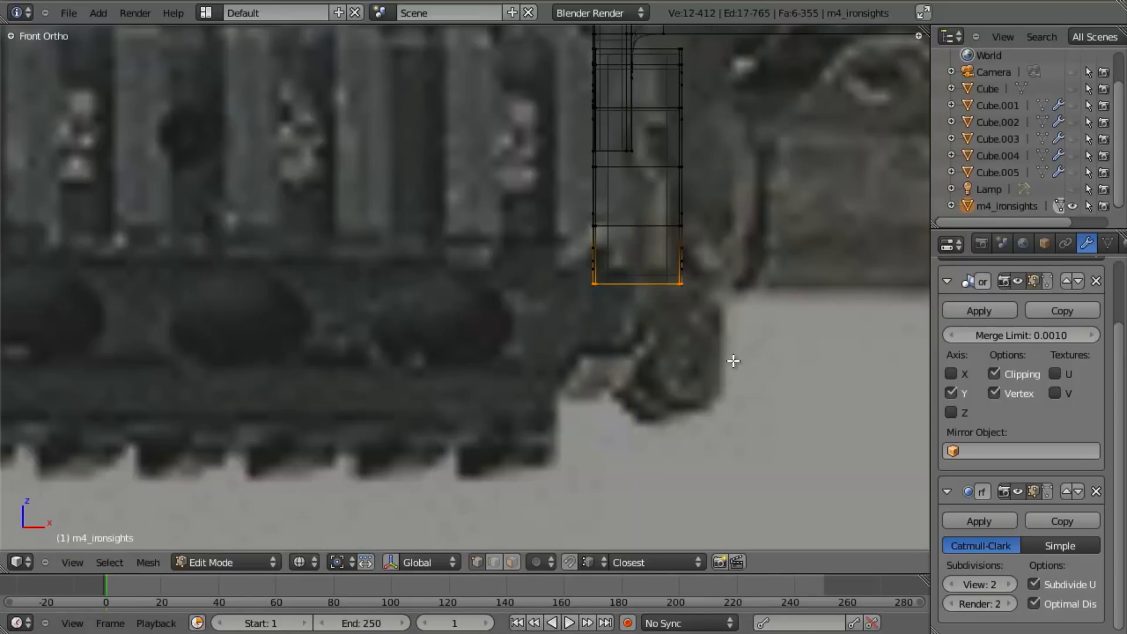
key(z)
middle_drag(881, 329, 685, 293)
scroll(640, 269, up, 2)
scroll(520, 284, up, 3)
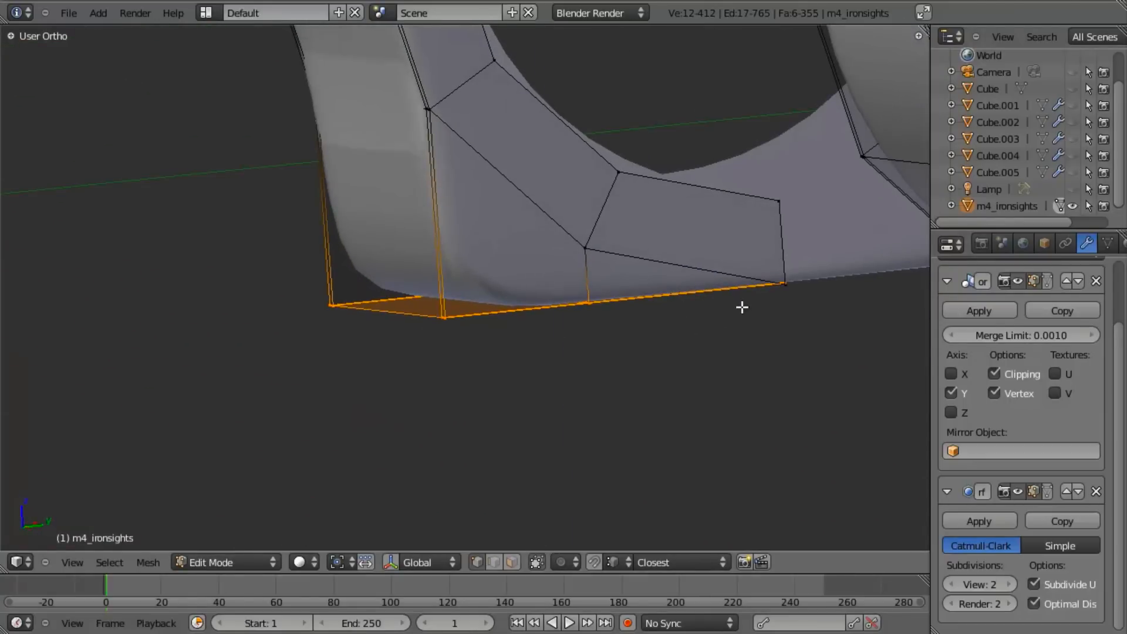
key(g)
key(z)
click(760, 312)
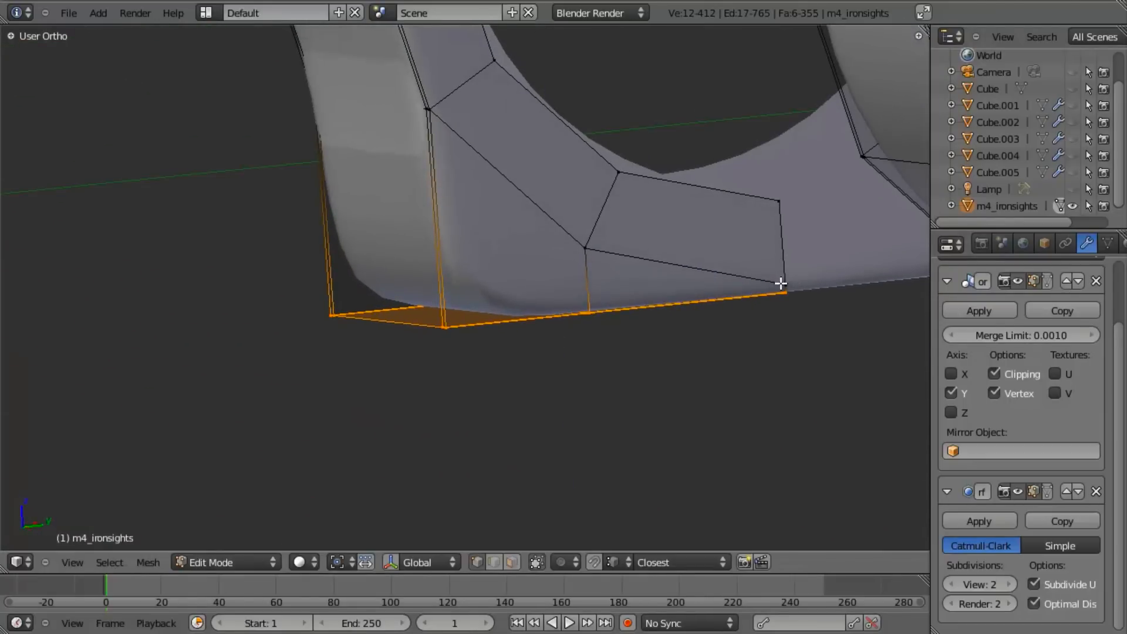
Extrude the rear ring's flat underside further down along Z to form a lug reaching near the reference part's bottom.
key(KP_1)
scroll(370, 357, down, 5)
scroll(531, 320, up, 4)
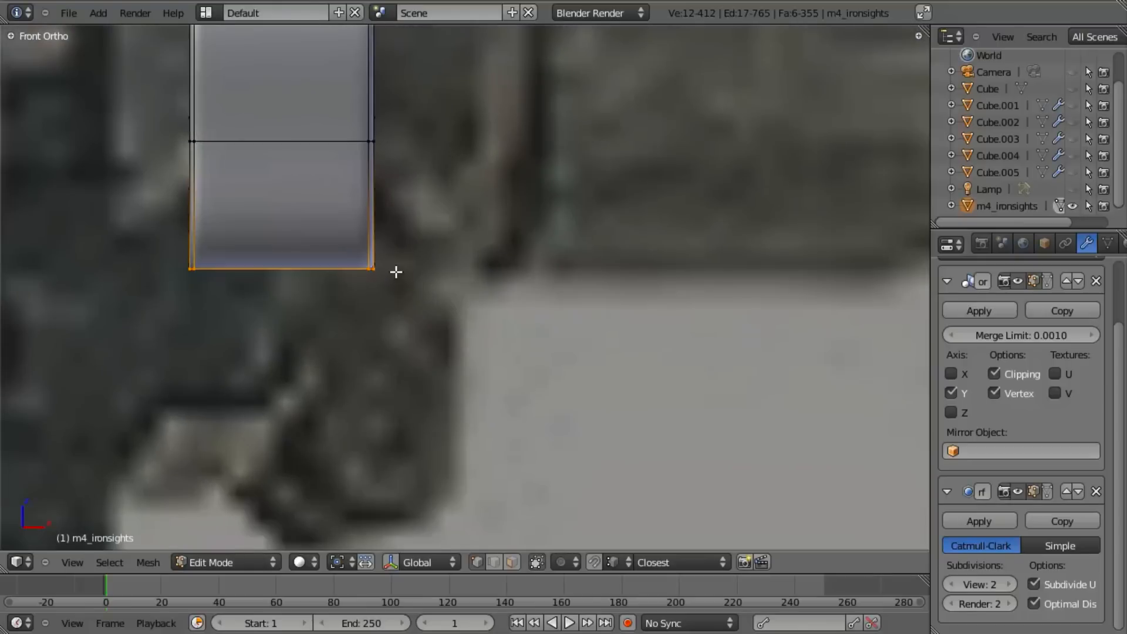
key(e)
key(z)
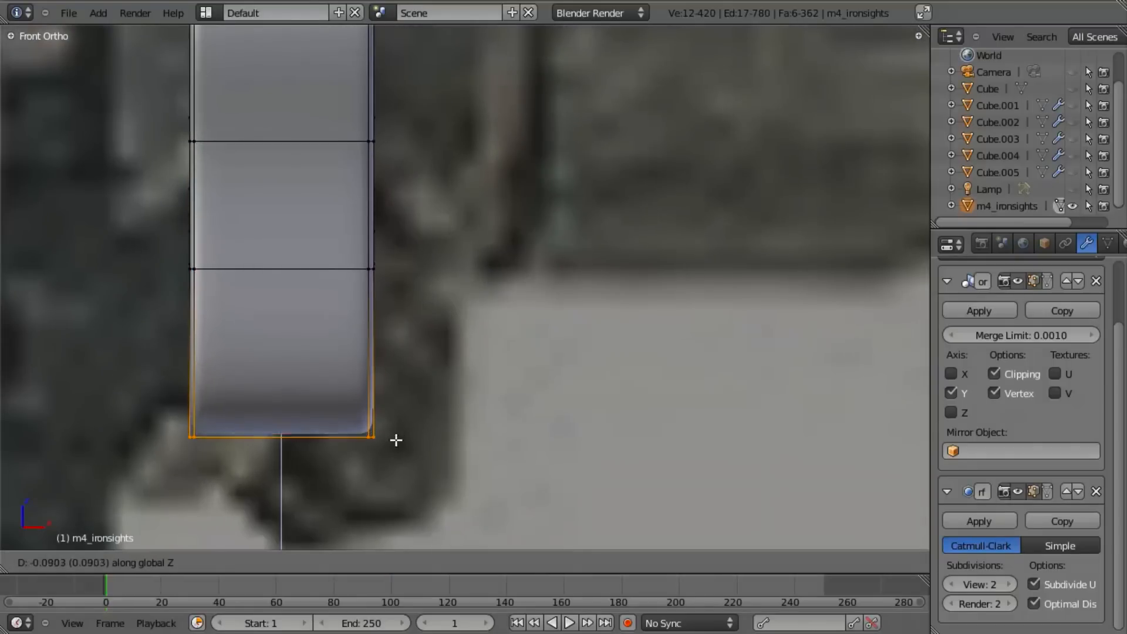
click(404, 499)
scroll(478, 352, down, 3)
middle_drag(478, 352, 598, 290)
key(Tab)
key(KP_1)
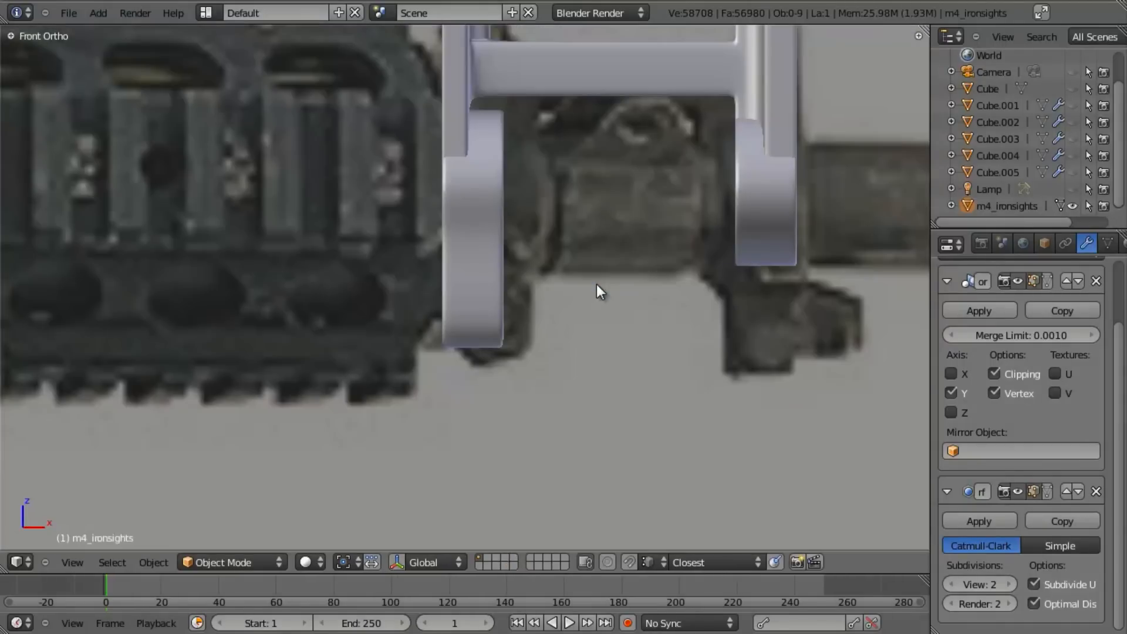
Cut three evenly spaced vertical edge loops across the width of the rear ring and its lug.
key(Tab)
scroll(555, 293, up, 3)
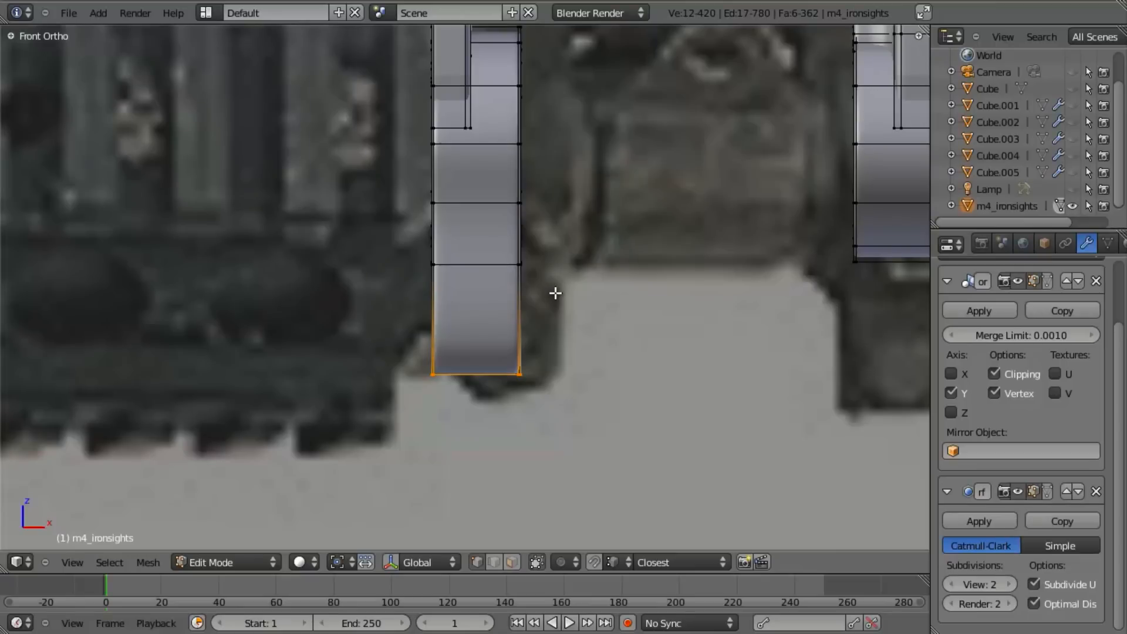
key(a)
shift+scroll(529, 363, down, 1)
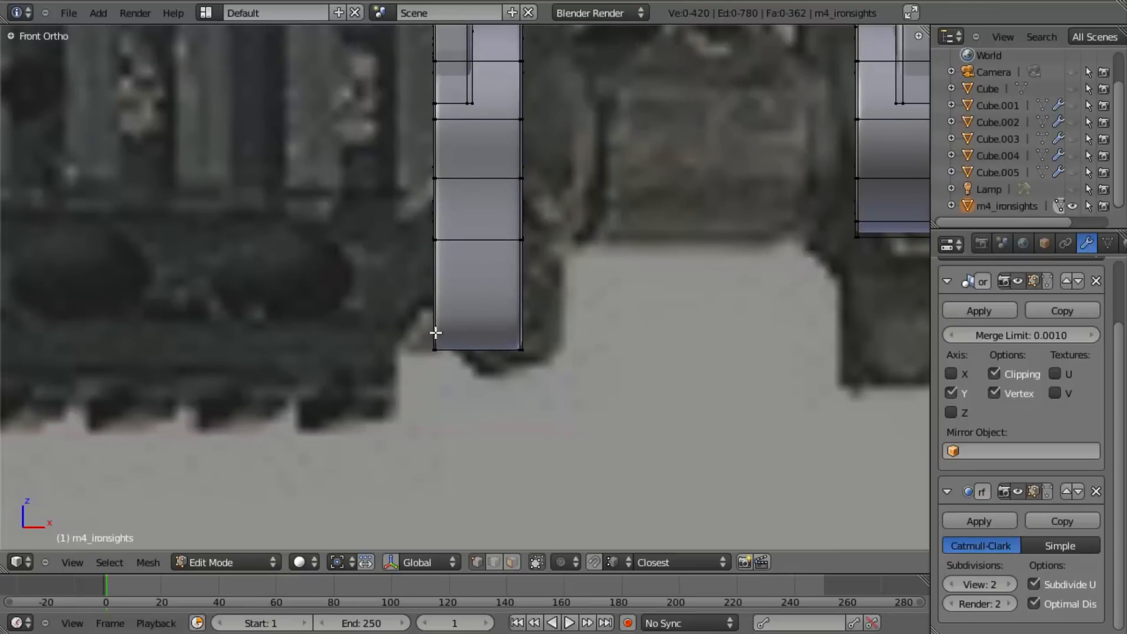
scroll(481, 317, up, 2)
middle_drag(516, 305, 411, 307)
key(KP_1)
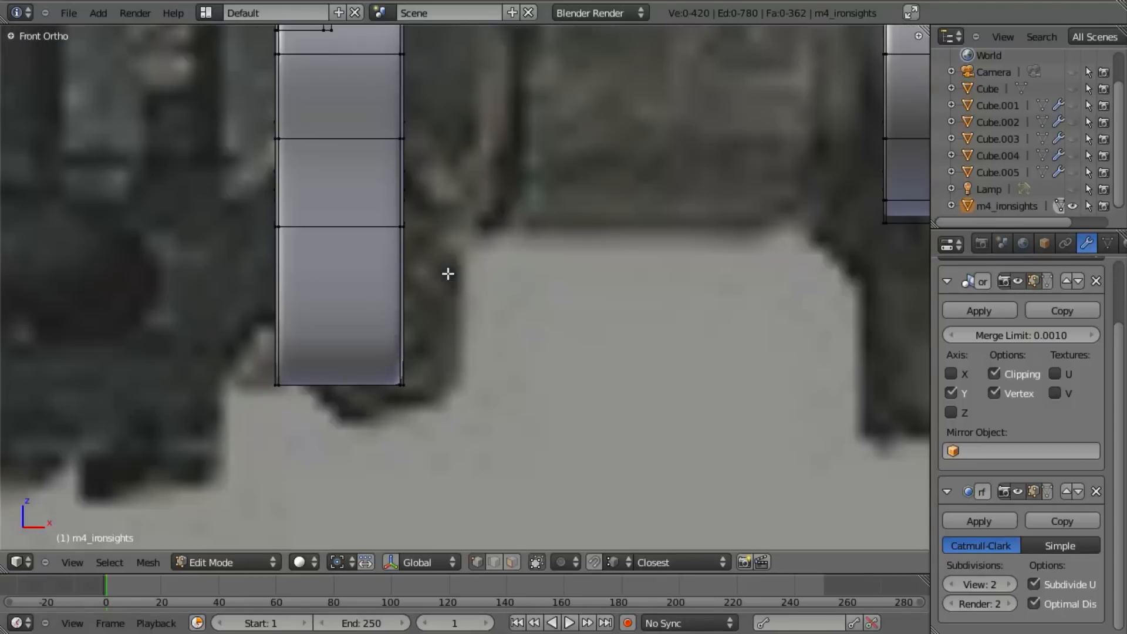
scroll(335, 237, up, 2)
click(336, 238)
scroll(346, 246, down, 2)
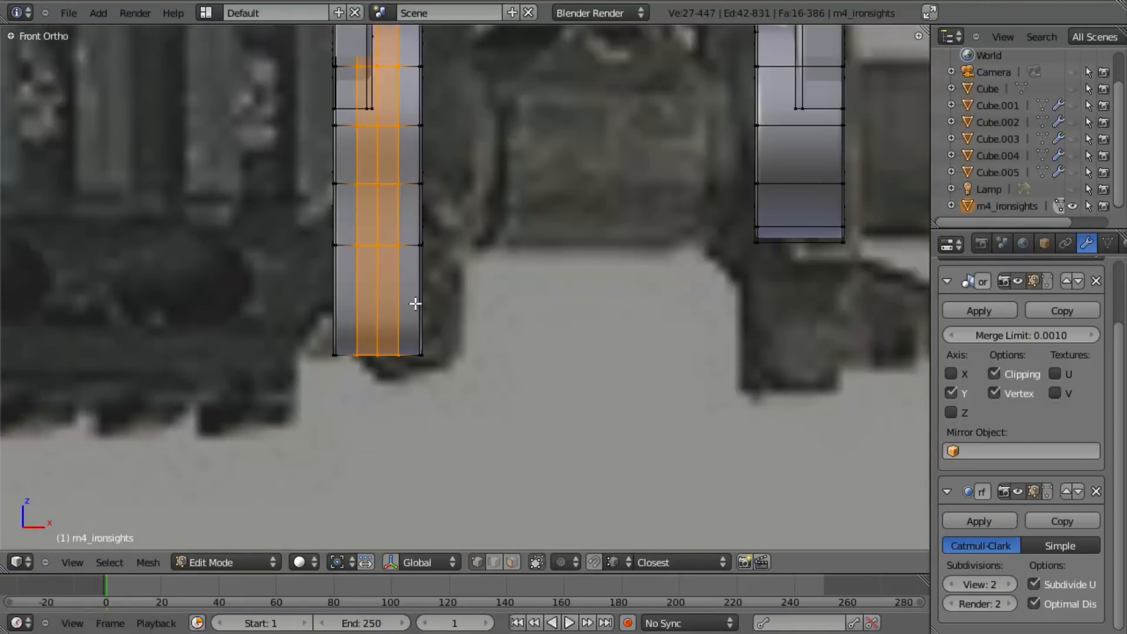
Raise the bottom corner vertices on both sides of the rear lug along Z.
shift+middle_drag(415, 305, 427, 251)
scroll(401, 279, up, 5)
key(a)
key(z)
drag(164, 303, 195, 349)
key(b)
drag(369, 277, 499, 432)
key(g)
key(z)
click(439, 312)
Add the intermediate bottom vertices beside the centre loop to the selection and raise them with the corners about 0.008 along Z.
key(b)
drag(206, 286, 240, 342)
key(b)
drag(305, 309, 359, 370)
key(g)
key(z)
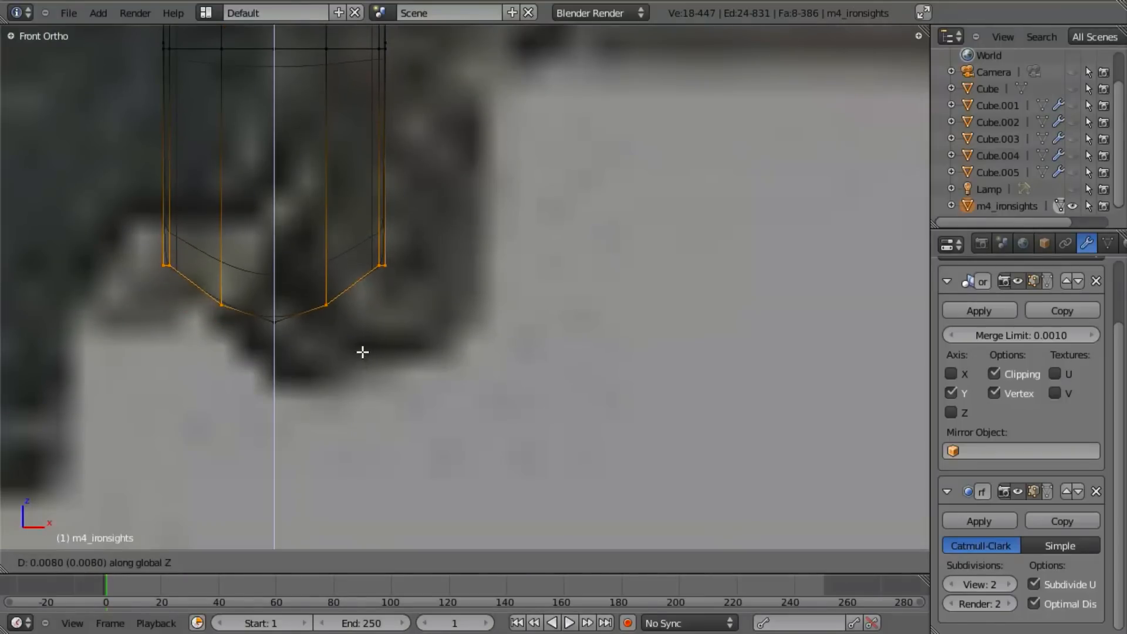
click(362, 352)
key(a)
key(b)
drag(381, 235, 438, 335)
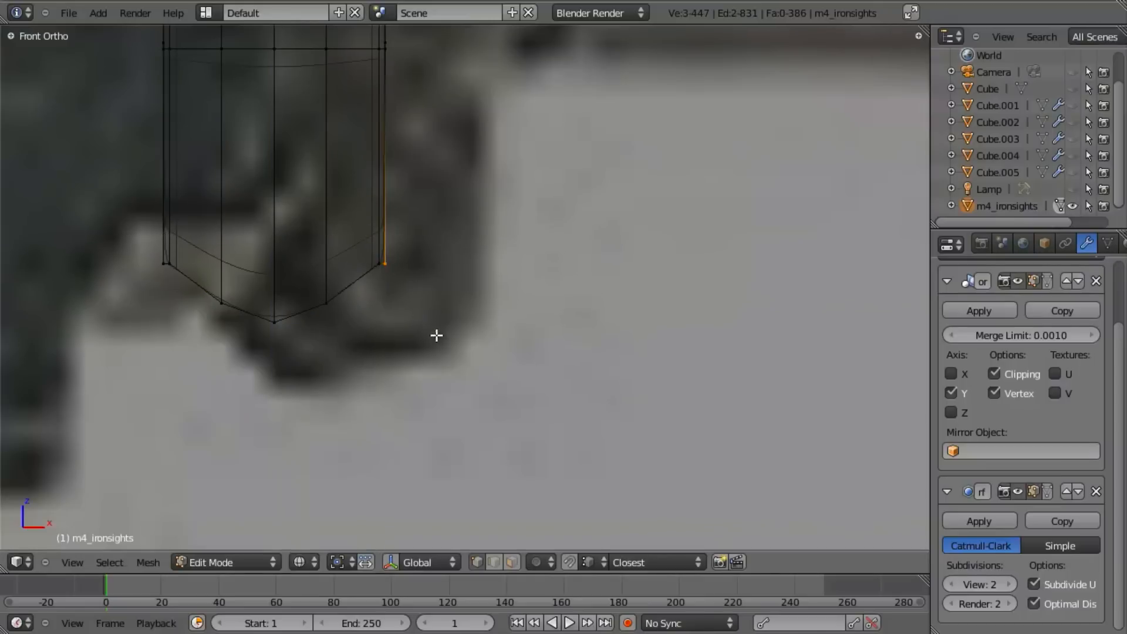
key(b)
key(Escape)
key(a)
Examine the rear lug's rounded underside in solid shading from several angles.
key(z)
mouse_move(404, 295)
shift+middle_down()
mouse_move(454, 293)
mouse_move(360, 262)
shift+middle_up()
scroll(487, 282, down, 7)
key(Tab)
key(Tab)
scroll(382, 282, up, 4)
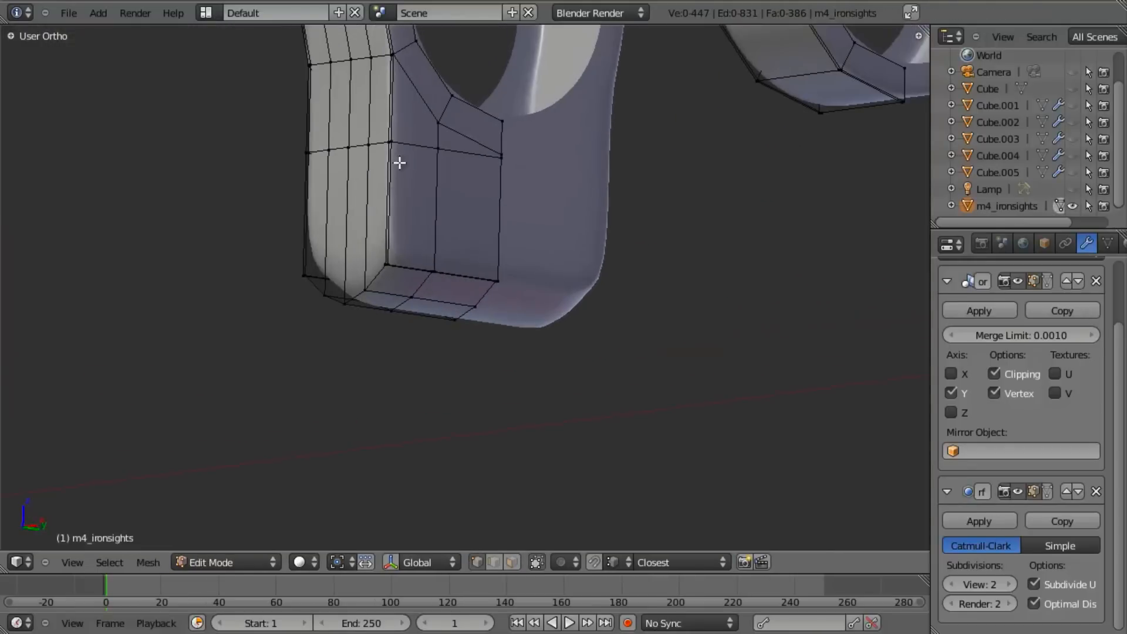
shift+middle_drag(400, 164, 496, 329)
middle_drag(491, 286, 548, 322)
scroll(545, 311, down, 6)
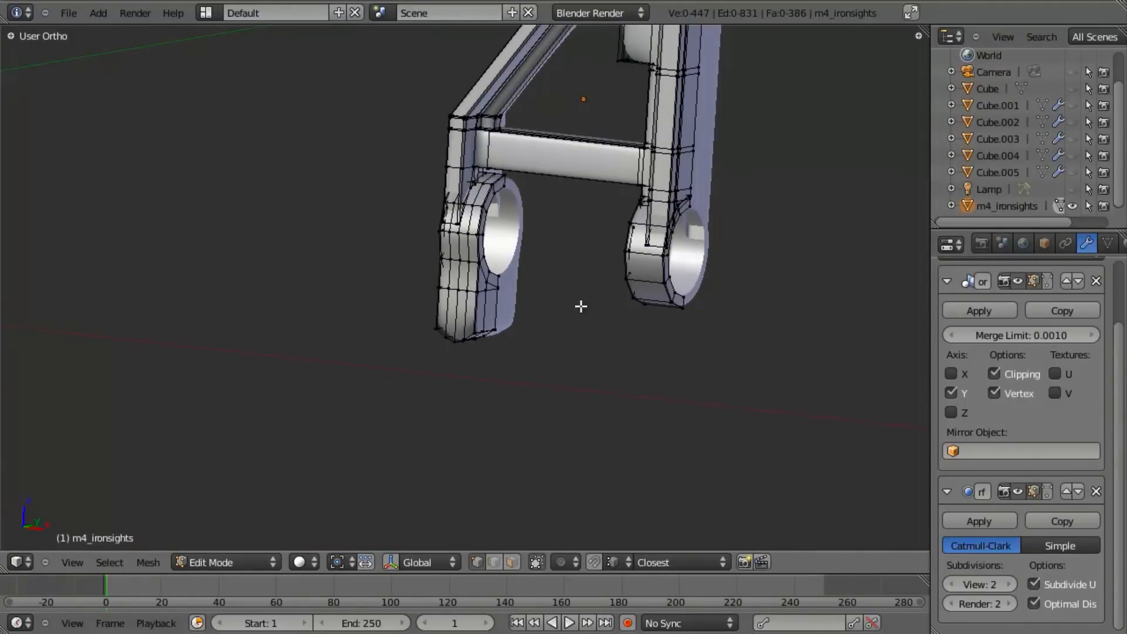
Select the strip of faces on the rear lug's curved underside and extrude it downward along Z by about 0.003.
key(KP_1)
scroll(473, 408, up, 2)
scroll(541, 246, up, 5)
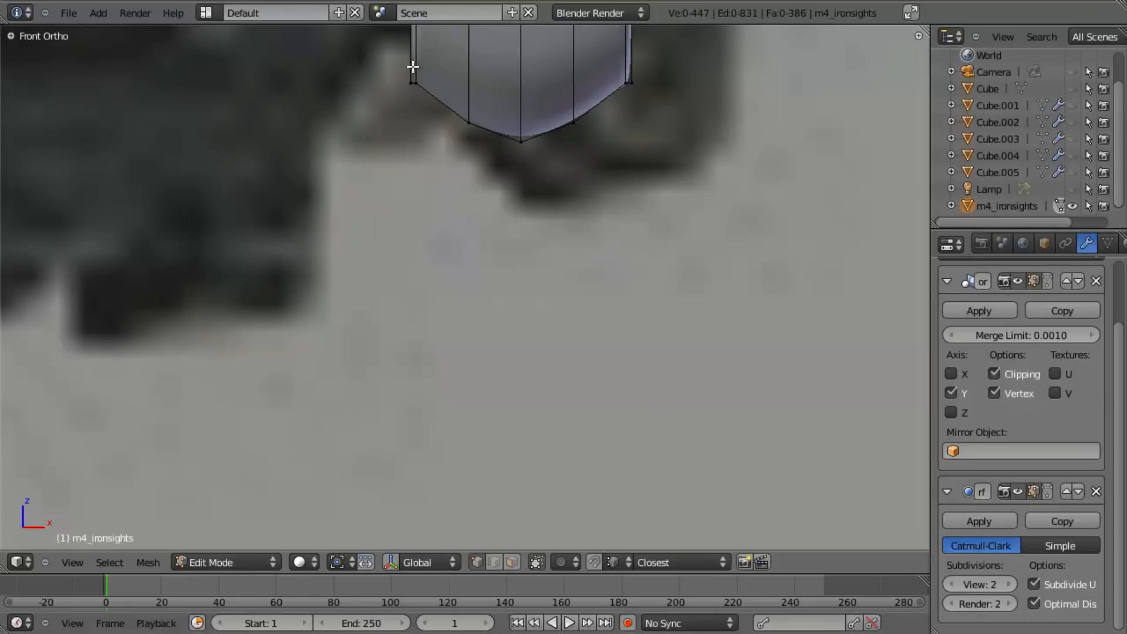
key(ctrl+Tab)
click(410, 110)
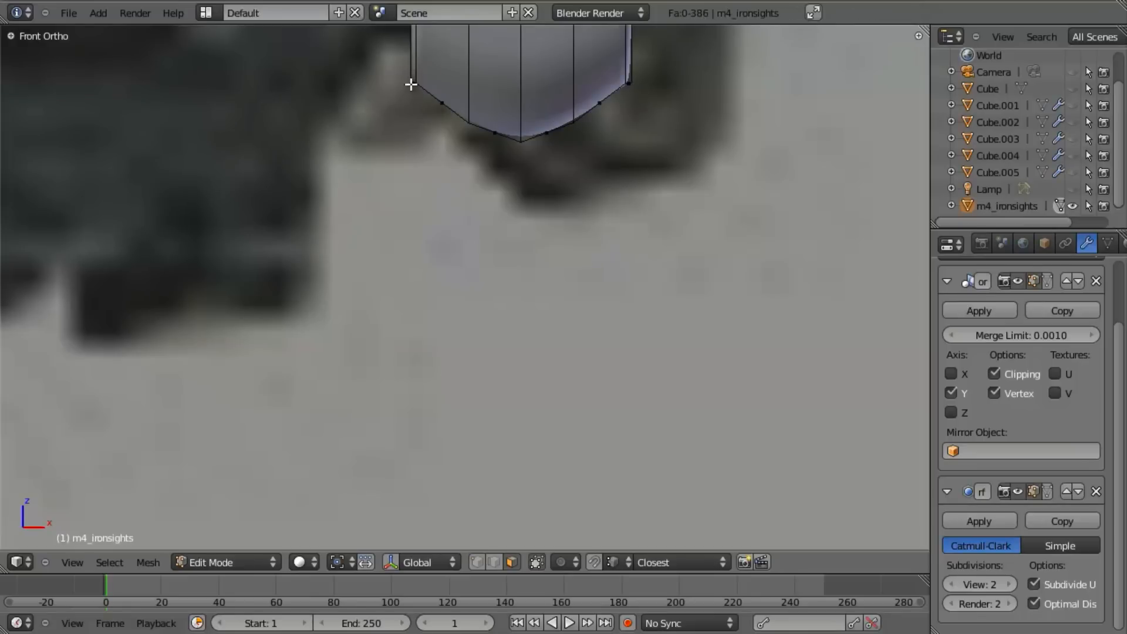
shift+middle_drag(413, 85, 391, 160)
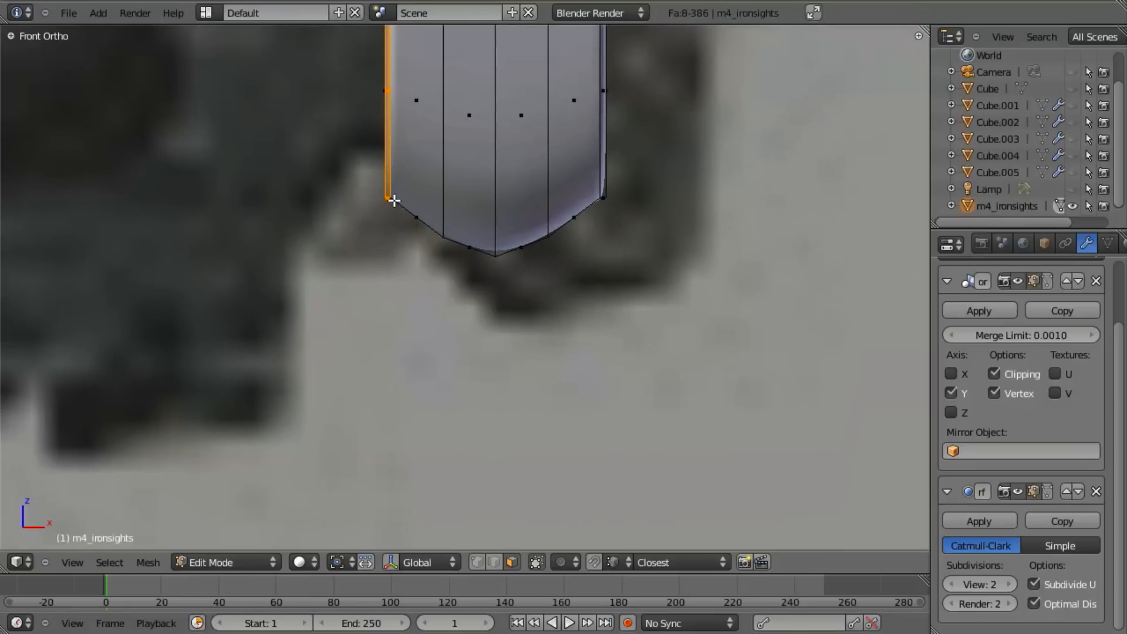
scroll(602, 216, up, 3)
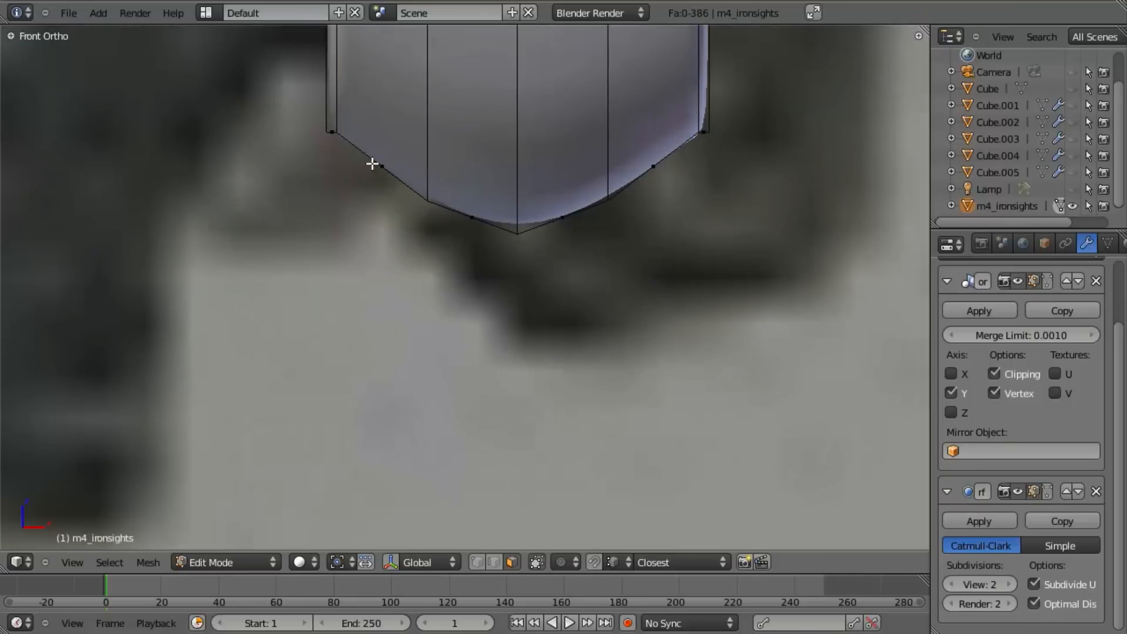
key(z)
alt+right_click(368, 144)
shift+drag(604, 168, 675, 241)
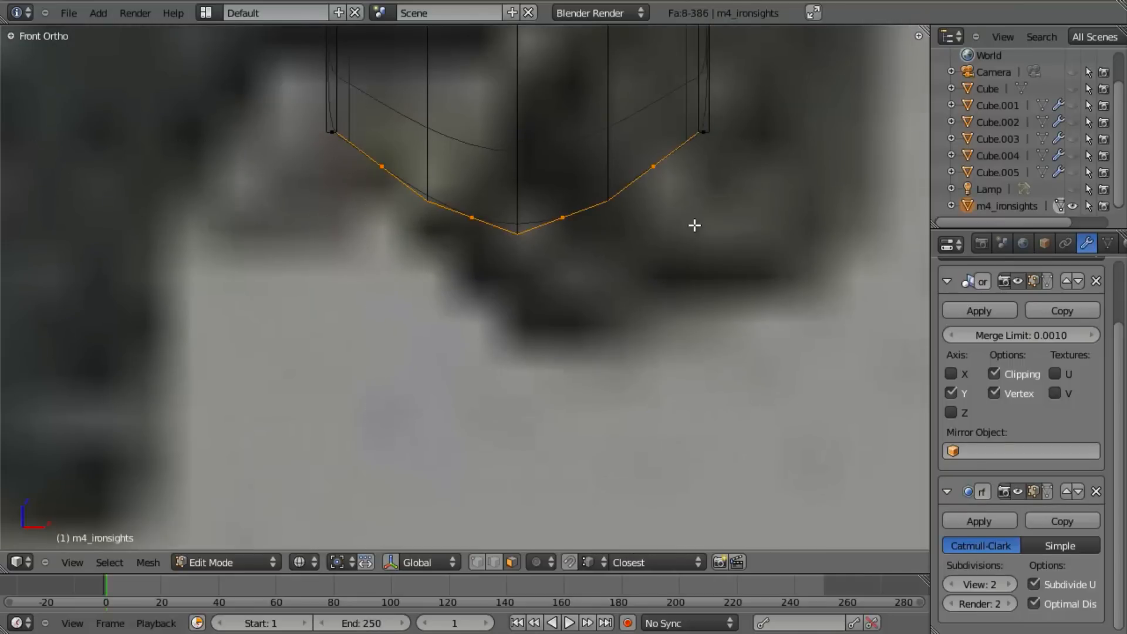
key(g)
key(z)
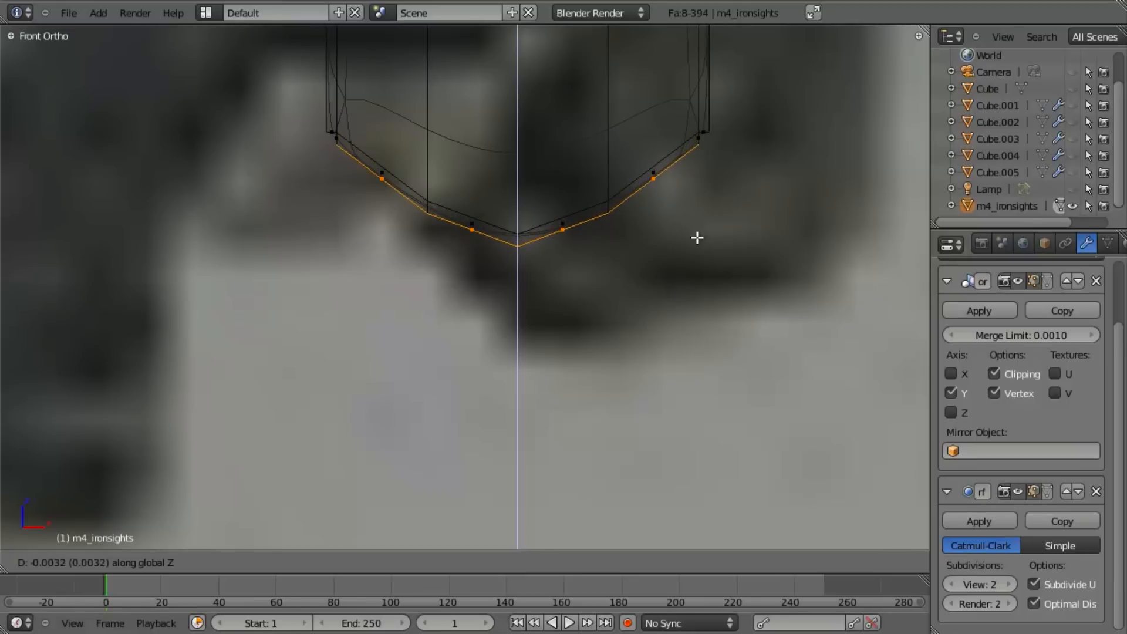
click(699, 238)
Widen the extruded underside strip slightly along X and raise it about 0.0007 along Z.
key(s)
key(x)
click(769, 241)
key(g)
key(z)
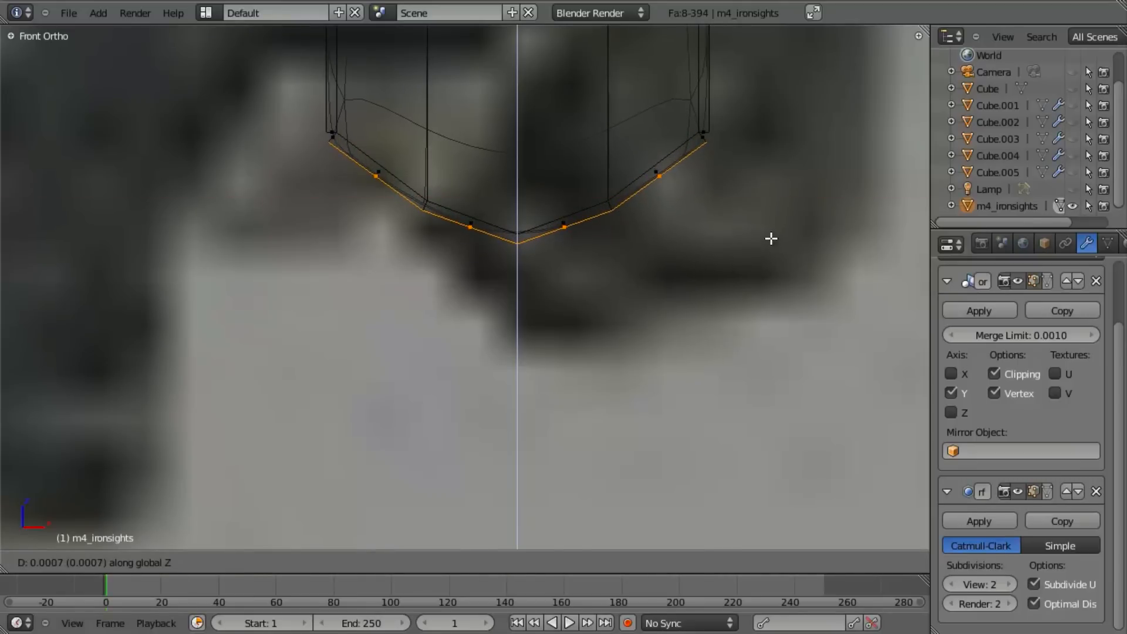
click(769, 237)
key(a)
key(b)
drag(316, 119, 343, 149)
key(b)
drag(695, 124, 730, 156)
click(729, 156)
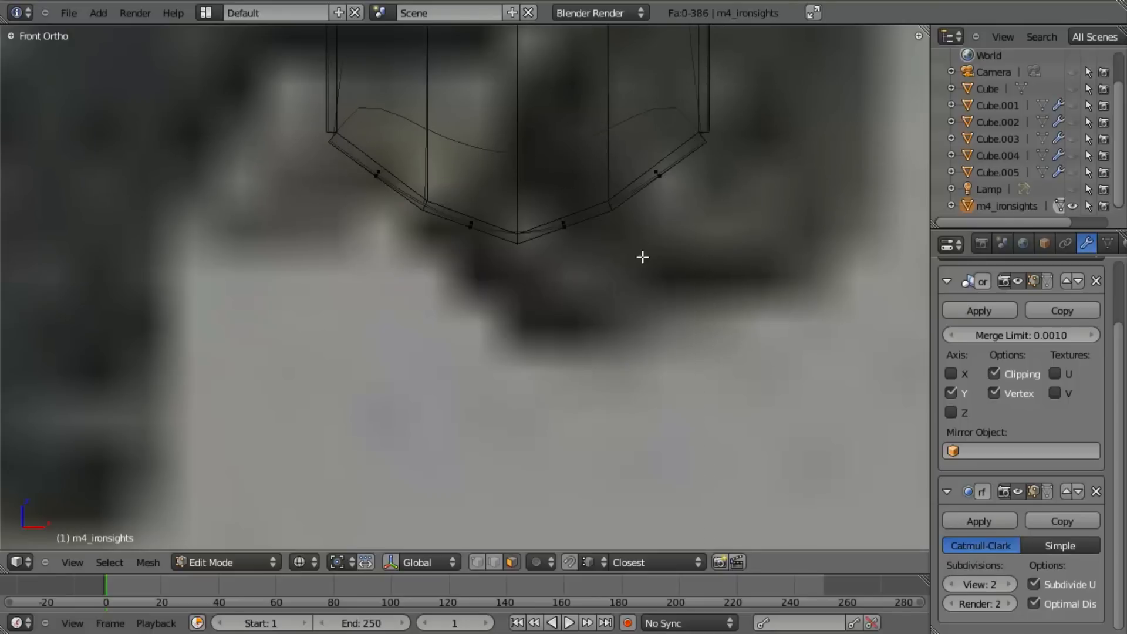
Select the extruded strip's lower corner vertices on the lug's +X side and snap them onto the outer corner vertices above.
shift+middle_drag(608, 214, 566, 306)
key(ctrl+Tab)
click(572, 266)
scroll(621, 282, up, 4)
key(b)
drag(718, 229, 745, 264)
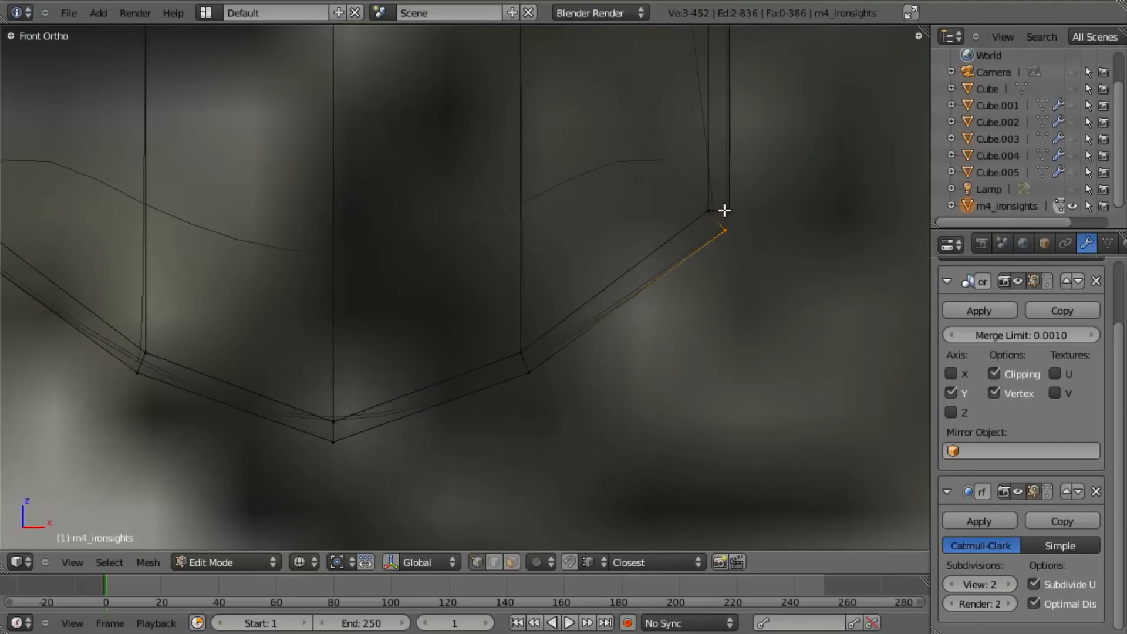
key(g)
click(745, 213)
Snap the strip's lower corner vertices on the -X side onto the outer corner, about 0.0025 up along Z.
shift+middle_drag(24, 258, 379, 275)
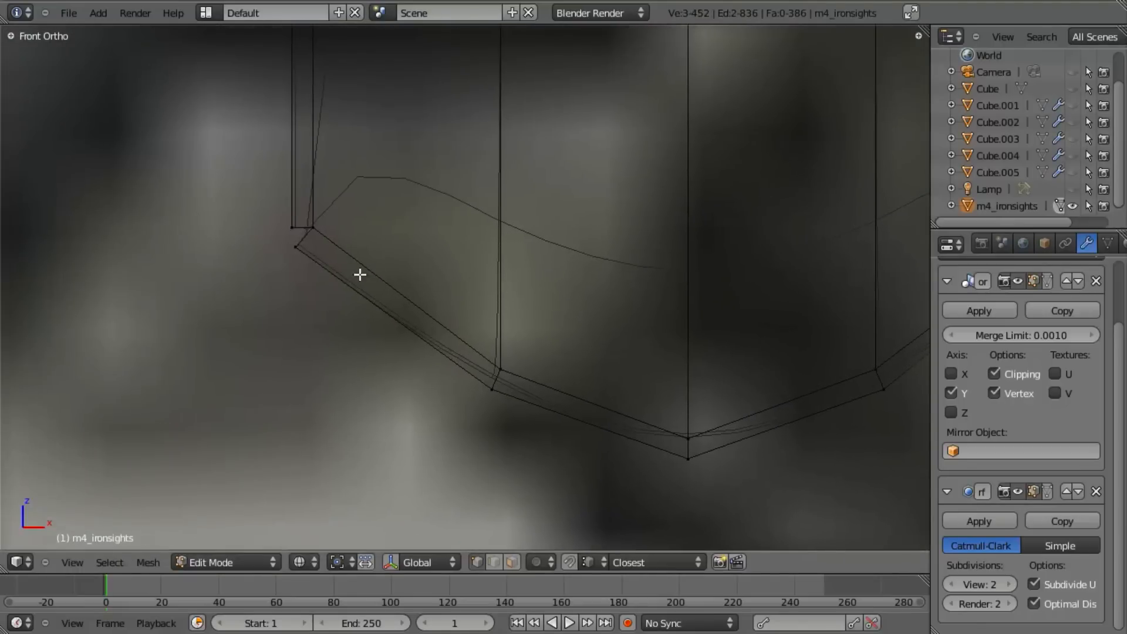
drag(306, 277, 307, 277)
key(g)
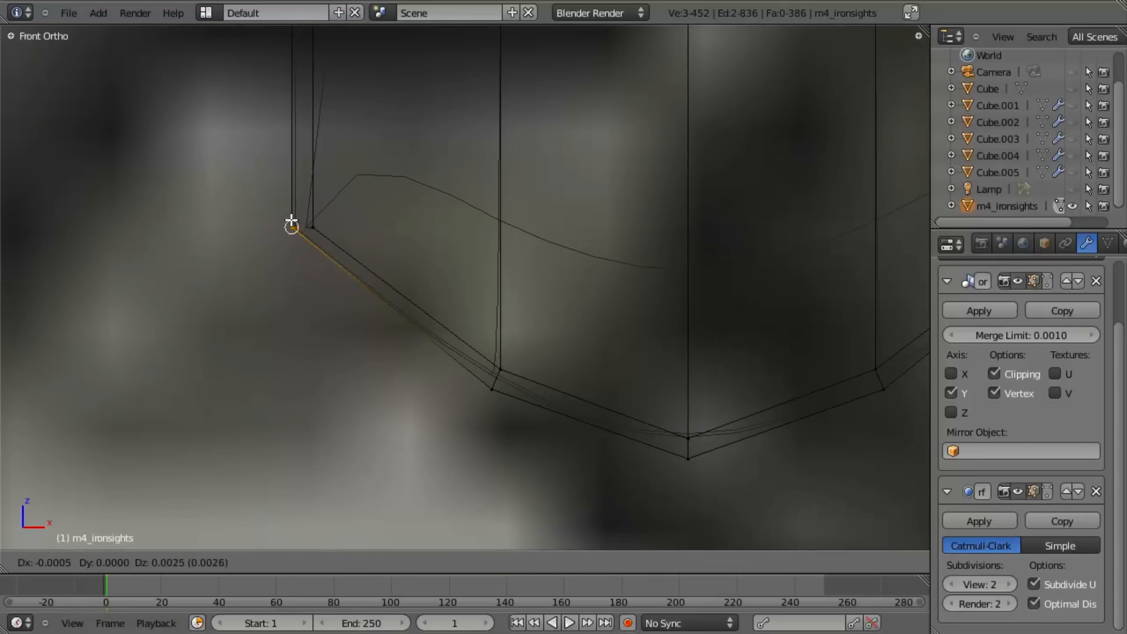
click(291, 225)
Select the whole mesh and run Remove Doubles to merge the overlapping corner vertices of the lug.
key(z)
middle_drag(453, 235, 463, 259)
key(a)
key(w)
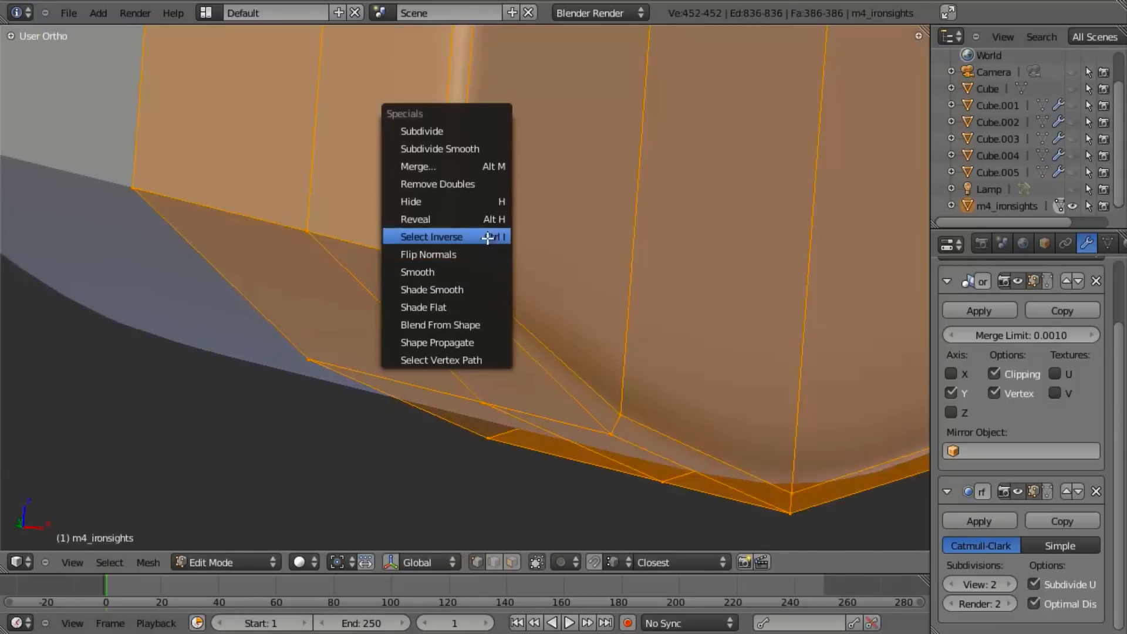
click(488, 186)
scroll(629, 304, down, 5)
key(Tab)
middle_drag(716, 285, 647, 251)
key(Tab)
key(a)
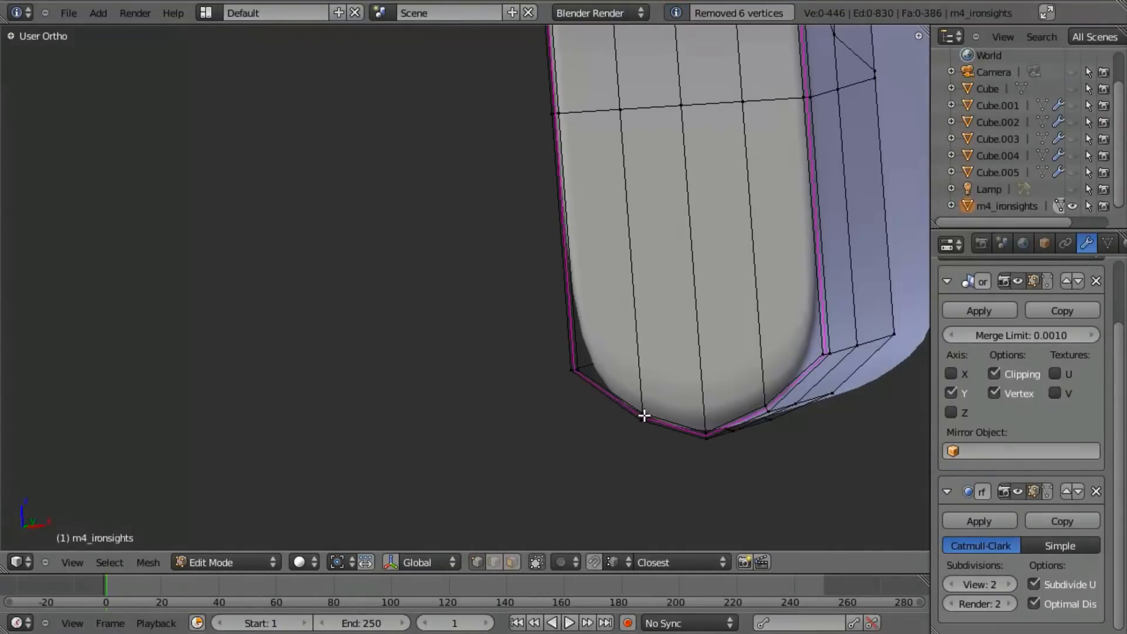
Select the outer corner vertices on both sides of the lug's lower end and lower them slightly along Z.
key(KP_1)
key(z)
scroll(703, 390, up, 3)
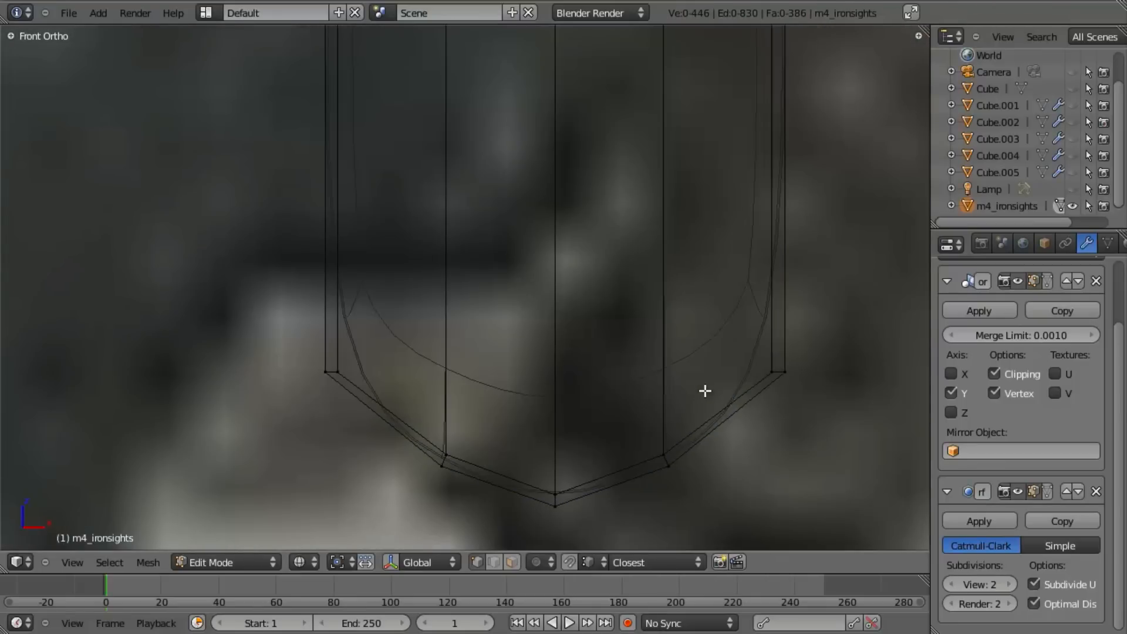
drag(779, 354, 798, 375)
key(b)
drag(302, 364, 325, 388)
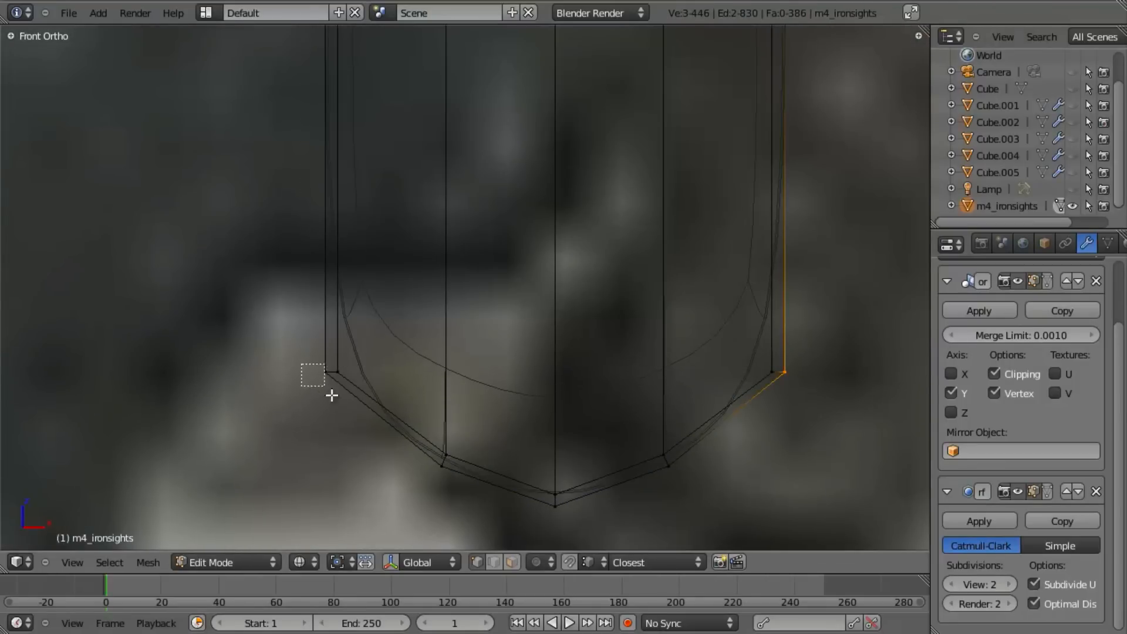
key(g)
key(z)
click(332, 407)
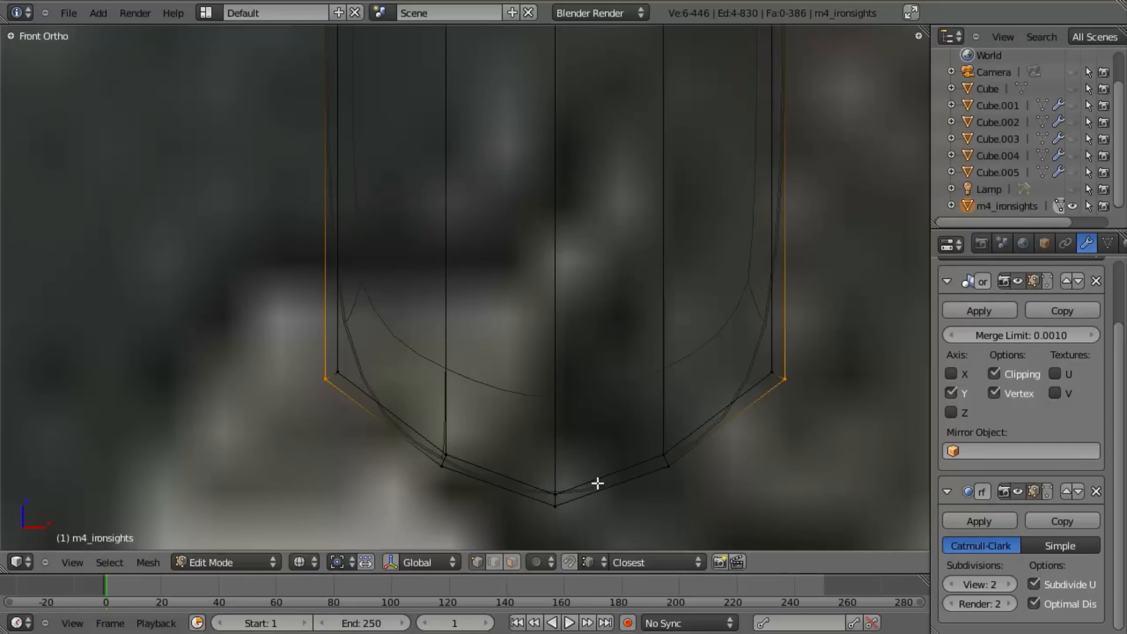
Select the centre vertices at the lug's lowest point and raise them about 0.0015 along Z.
drag(543, 489, 576, 518)
key(z)
key(g)
key(z)
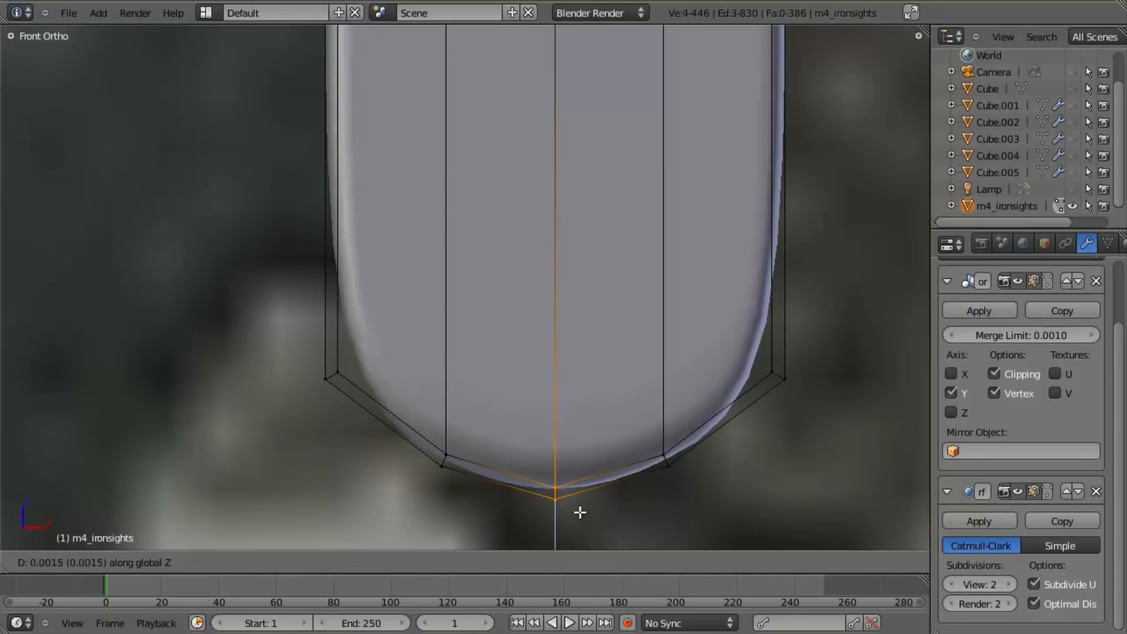
click(580, 512)
key(a)
key(Tab)
scroll(614, 440, down, 6)
Try adding an edge loop across the lower lug and flattening it along Z.
key(Tab)
scroll(631, 352, up, 3)
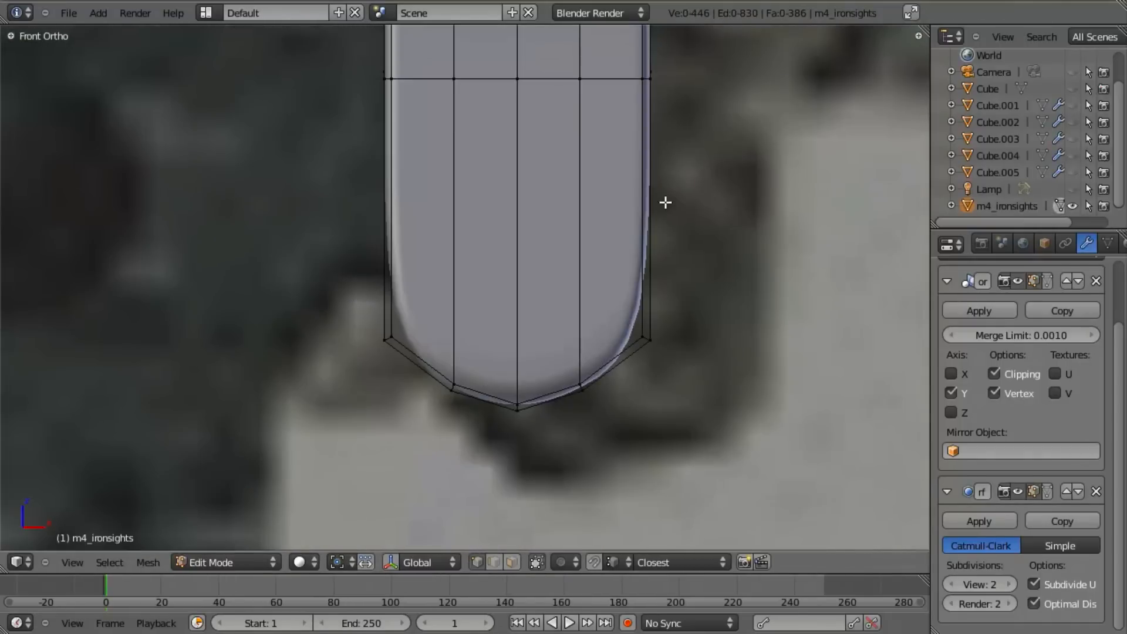
click(636, 126)
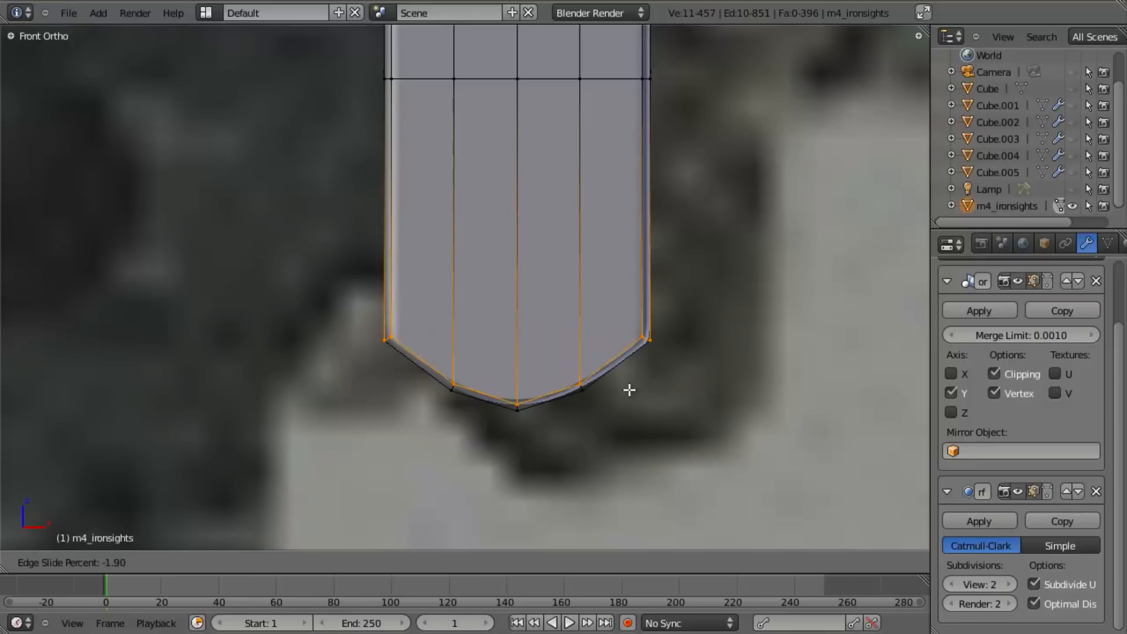
click(657, 173)
key(s)
key(z)
key(Return)
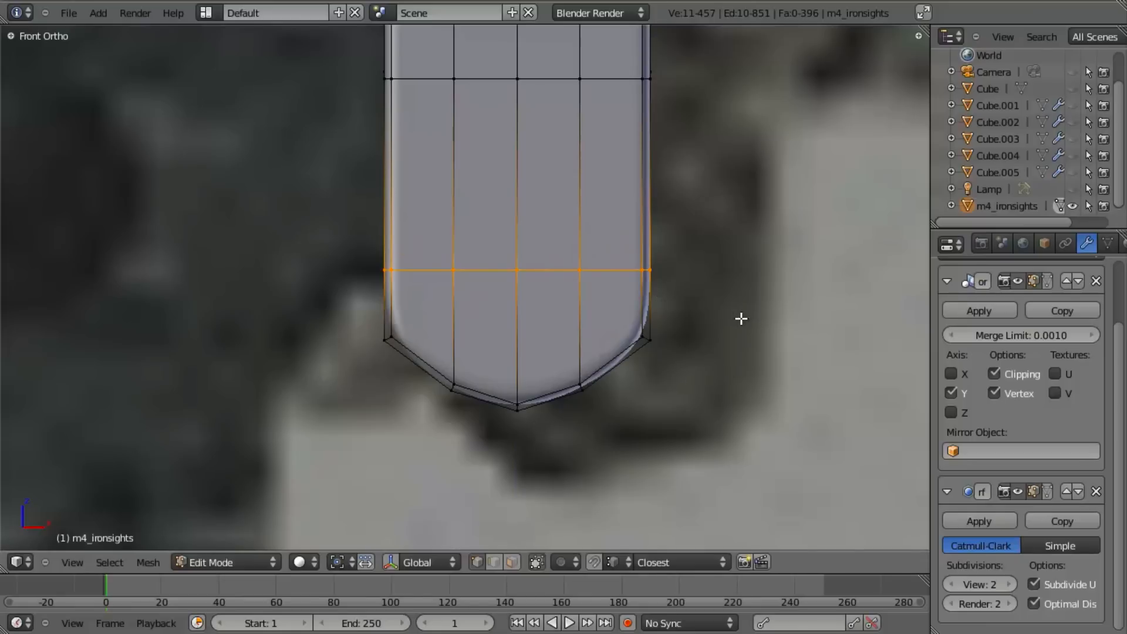
key(ctrl+x)
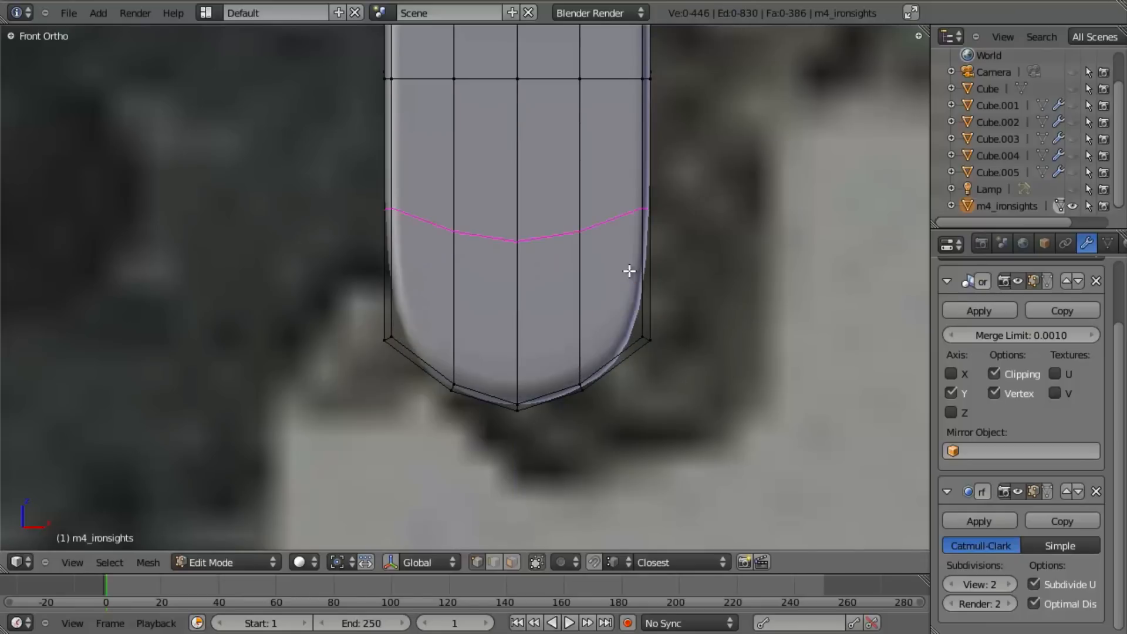
Insert an edge loop aligned with the lug's upper horizontal edge and lower it along Z to just above the rounded end.
click(629, 271)
click(610, 87)
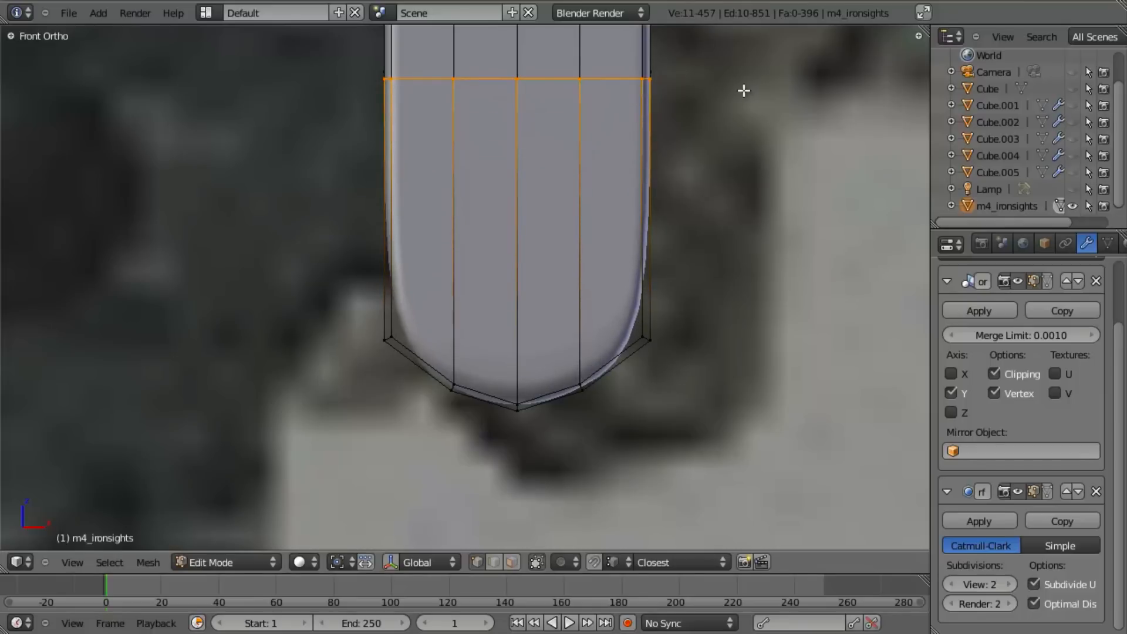
key(g)
key(z)
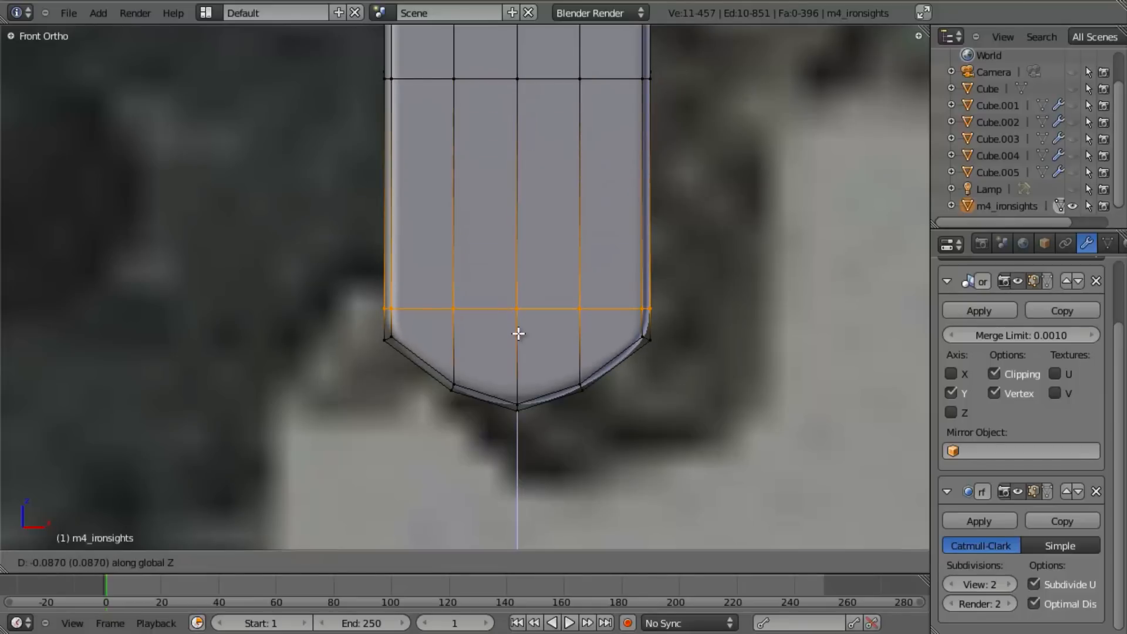
click(522, 302)
key(a)
key(Tab)
scroll(651, 305, down, 7)
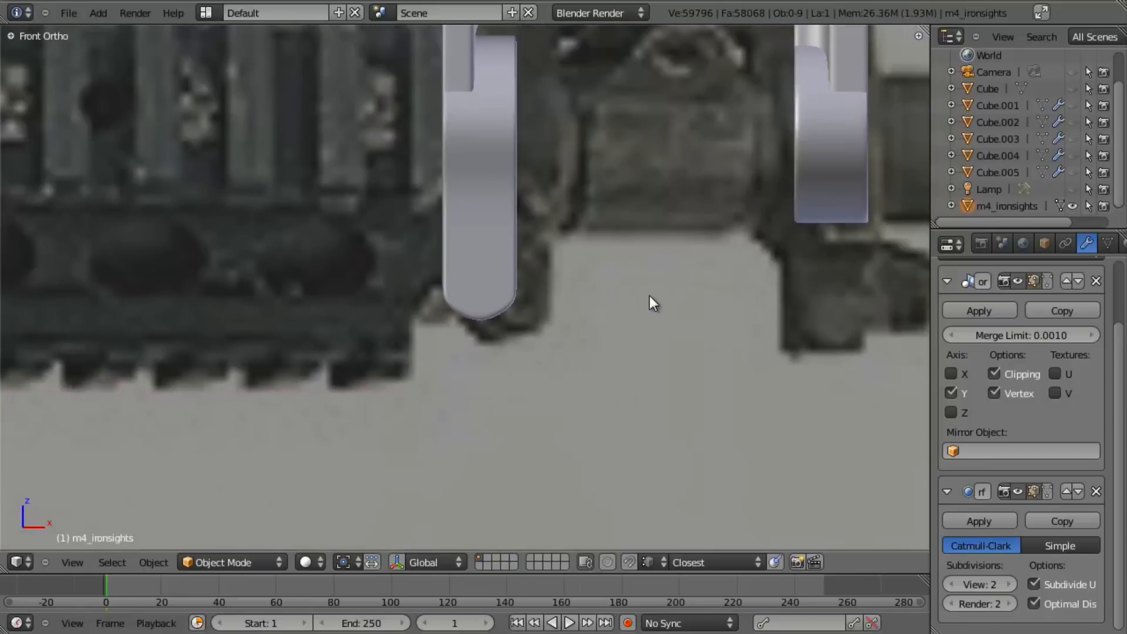
Select the centre and intermediate vertices at the lug's lower end and lower them along Z for a rounder profile.
scroll(622, 312, up, 9)
key(Tab)
key(a)
key(a)
key(b)
drag(410, 403, 668, 517)
key(g)
key(z)
click(651, 485)
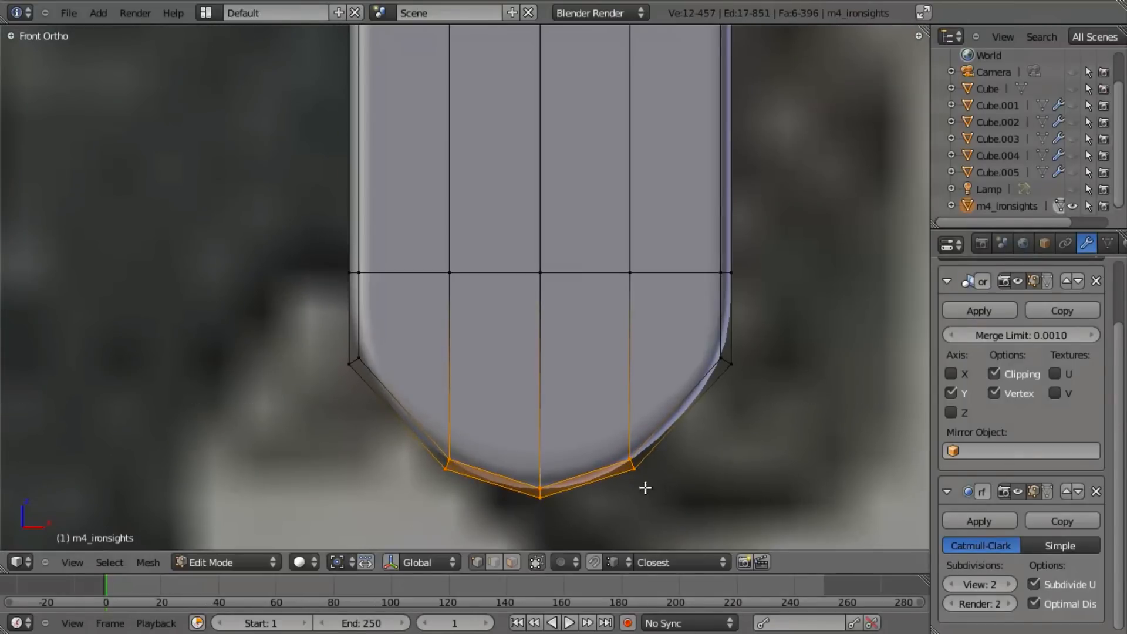
key(Tab)
scroll(689, 457, down, 6)
scroll(682, 336, up, 4)
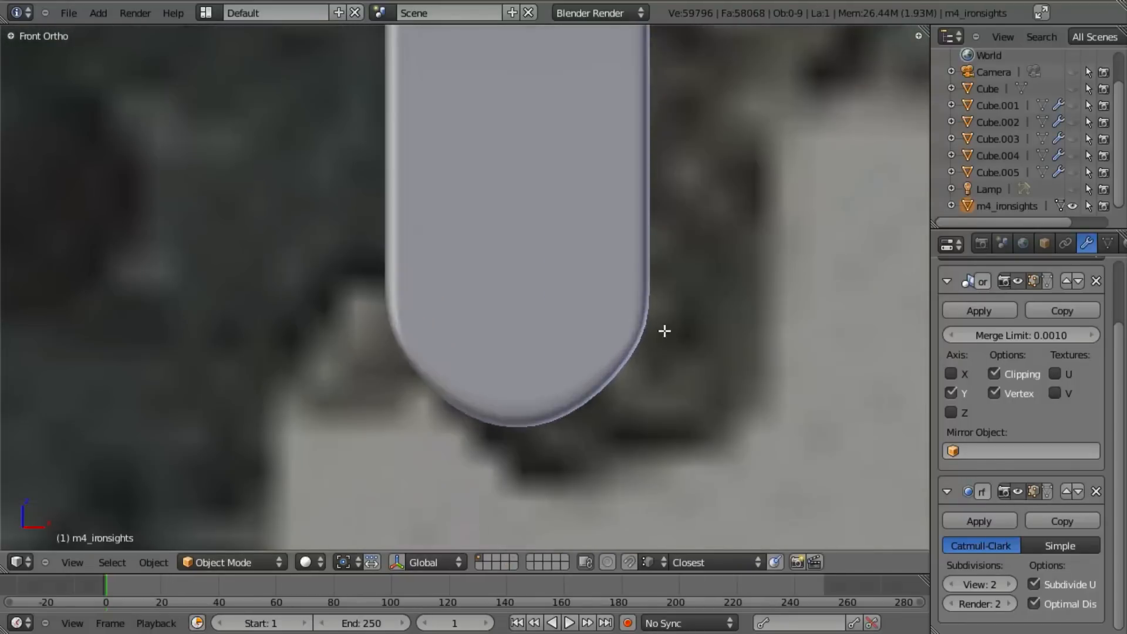
Select only the centre vertices at the lug's lowest point and adjust their height slightly along Z.
key(Tab)
key(z)
key(a)
key(b)
drag(554, 385, 663, 489)
key(z)
key(z)
key(a)
click(506, 402)
key(z)
key(b)
key(z)
key(b)
mouse_move(498, 412)
mouse_down()
mouse_move(546, 479)
mouse_move(540, 460)
mouse_up()
key(g)
key(z)
click(539, 458)
key(z)
key(Tab)
Examine the iron sight and its rear lug against the rifle reference photo.
scroll(669, 457, down, 10)
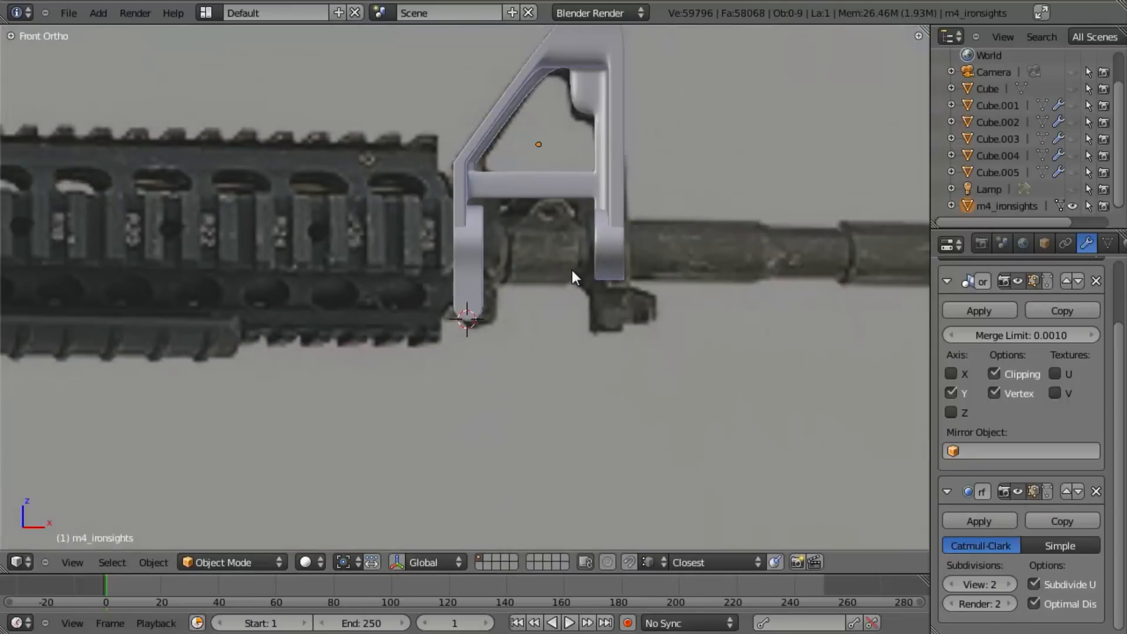
scroll(571, 270, down, 8)
scroll(276, 156, up, 10)
middle_drag(424, 310, 584, 307)
key(KP_1)
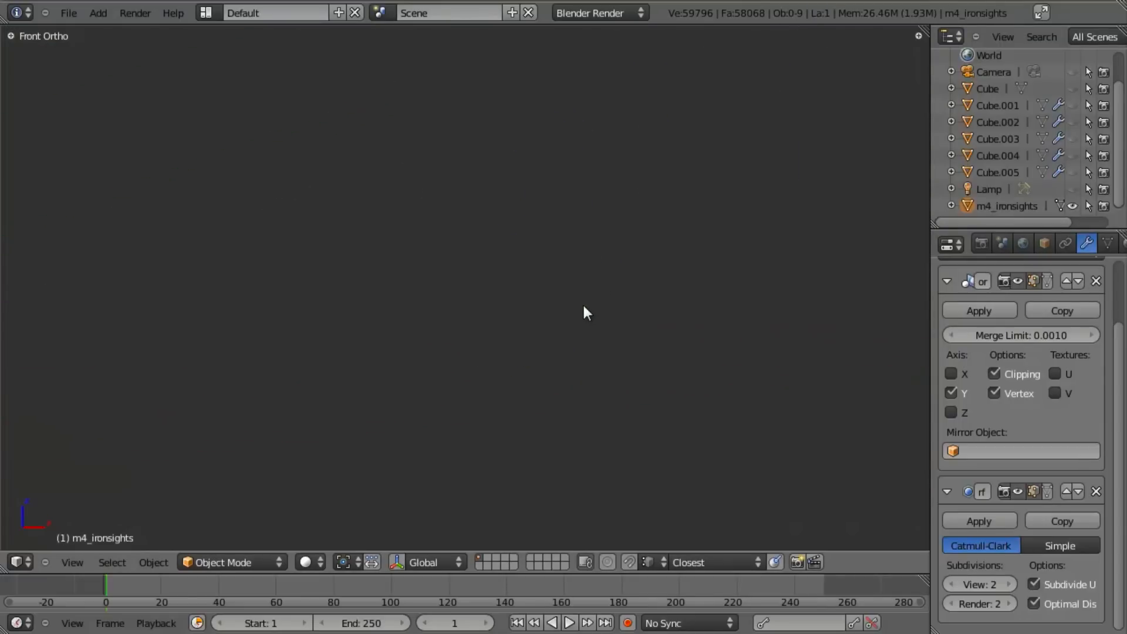
shift+middle_drag(437, 301, 765, 264)
mouse_move(352, 277)
shift+middle_down()
mouse_move(673, 144)
mouse_move(709, 105)
shift+middle_up()
shift+middle_drag(423, 330, 758, 241)
scroll(759, 242, down, 9)
scroll(545, 290, up, 7)
shift+middle_drag(402, 317, 431, 347)
scroll(430, 347, up, 4)
Select the unwanted geometry on the rear lug's inner side and delete it.
key(Tab)
key(a)
shift+middle_drag(329, 287, 466, 267)
mouse_move(466, 267)
middle_down()
mouse_move(350, 287)
mouse_move(310, 280)
middle_up()
scroll(310, 279, up, 3)
key(z)
middle_drag(358, 309, 403, 300)
key(b)
drag(326, 186, 514, 417)
key(z)
mouse_move(362, 262)
middle_down()
mouse_move(428, 278)
mouse_move(496, 268)
middle_up()
key(x)
click(461, 277)
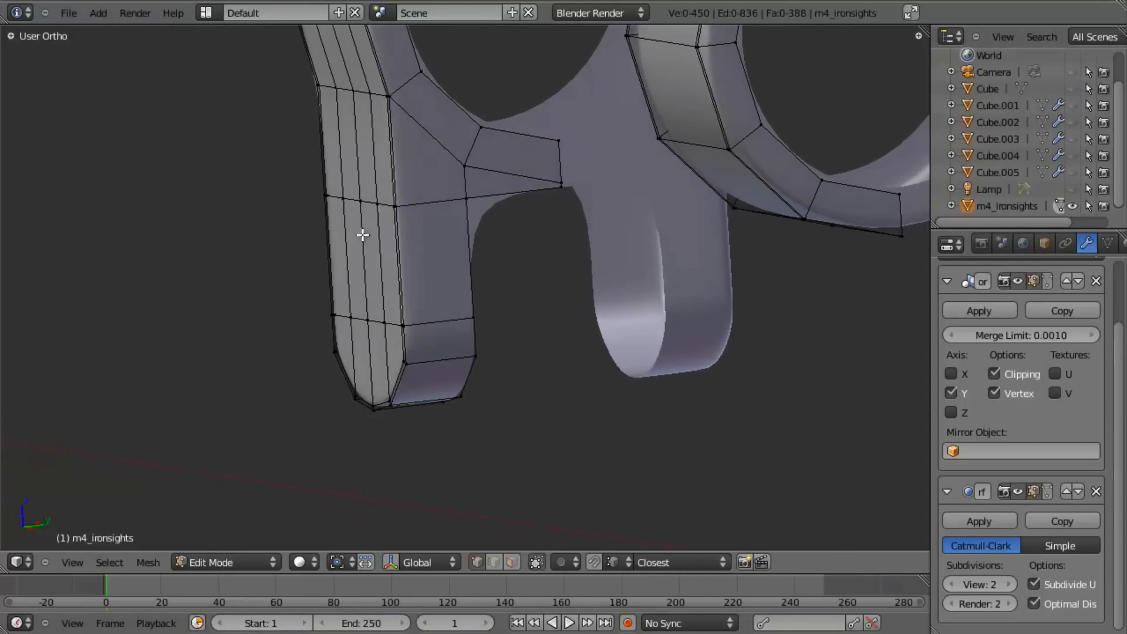
Select the rear lug's flat outer faces, duplicate them and place the copy over the open inner side.
key(z)
key(b)
drag(305, 181, 438, 463)
middle_drag(405, 300, 410, 307)
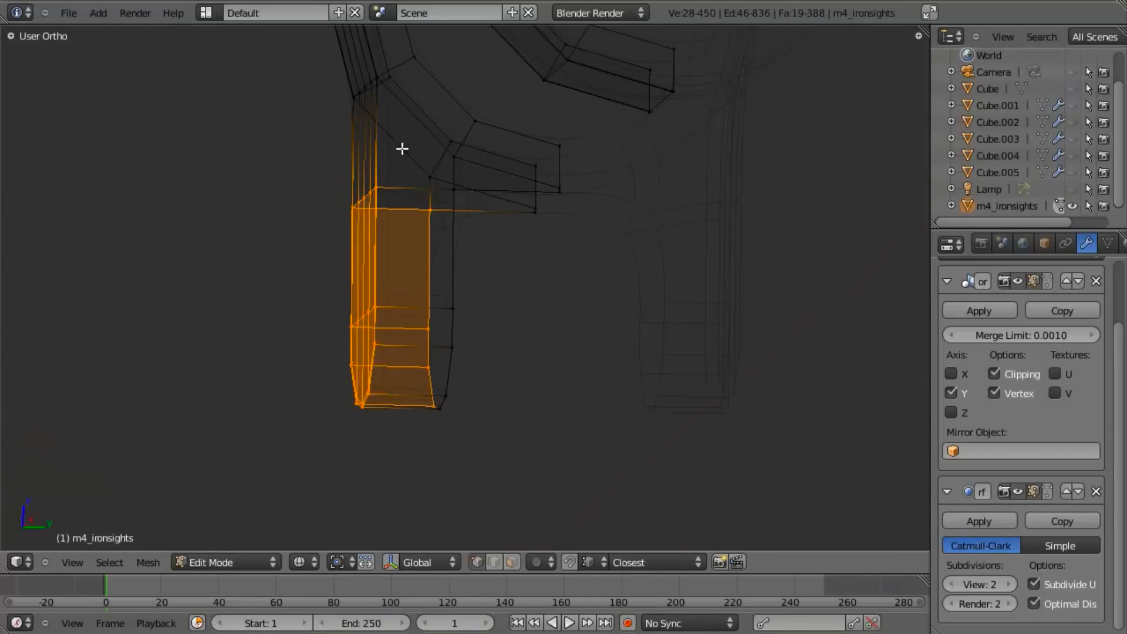
key(z)
scroll(478, 373, up, 4)
key(shift+d)
click(502, 131)
Merge the duplicated inner faces into the lug by running Remove Doubles on the whole mesh.
mouse_move(502, 131)
middle_down()
mouse_move(557, 239)
mouse_move(503, 180)
middle_up()
key(a)
key(a)
key(w)
click(551, 233)
Select the upper edge row of the lug's inner faces and extrude it under the bridge to the mirror centre line.
key(z)
key(a)
drag(264, 227, 272, 231)
shift+middle_drag(270, 222, 451, 157)
key(e)
click(432, 146)
key(z)
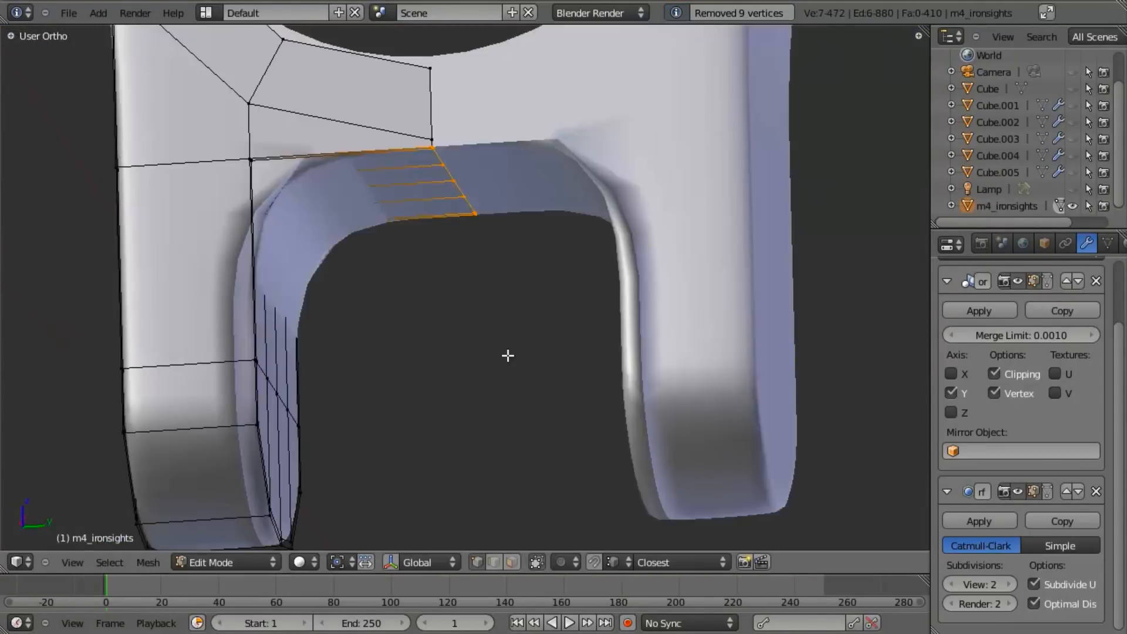
Run Remove Doubles on the whole mesh to weld the extruded underside strip to the bridge, and inspect the joined surface.
middle_drag(508, 355, 488, 263)
key(a)
key(a)
key(w)
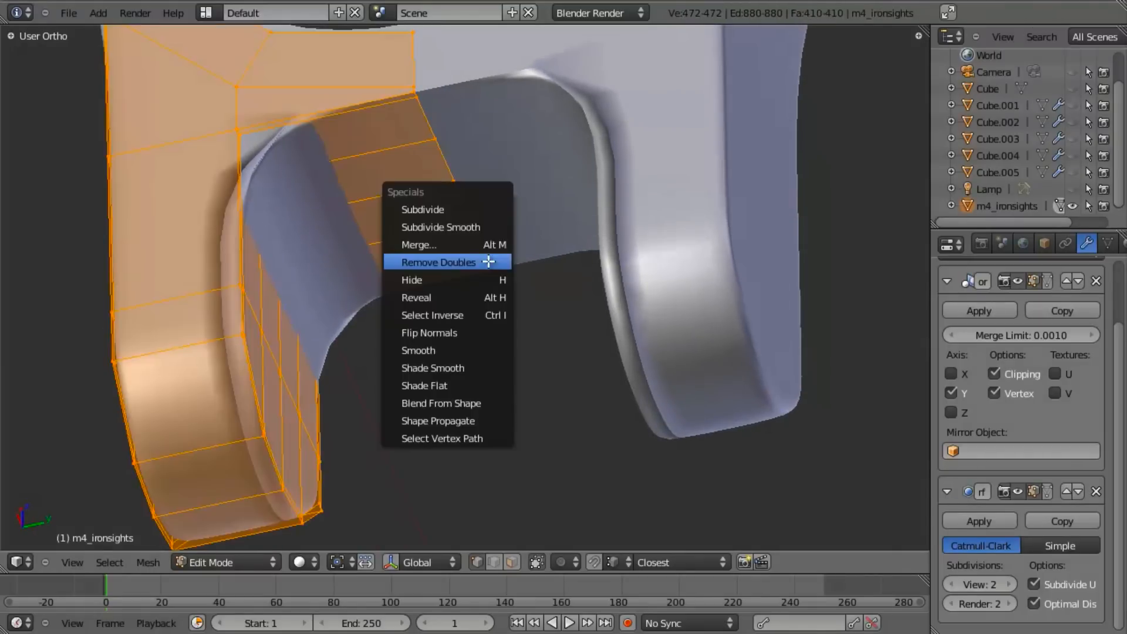
click(488, 263)
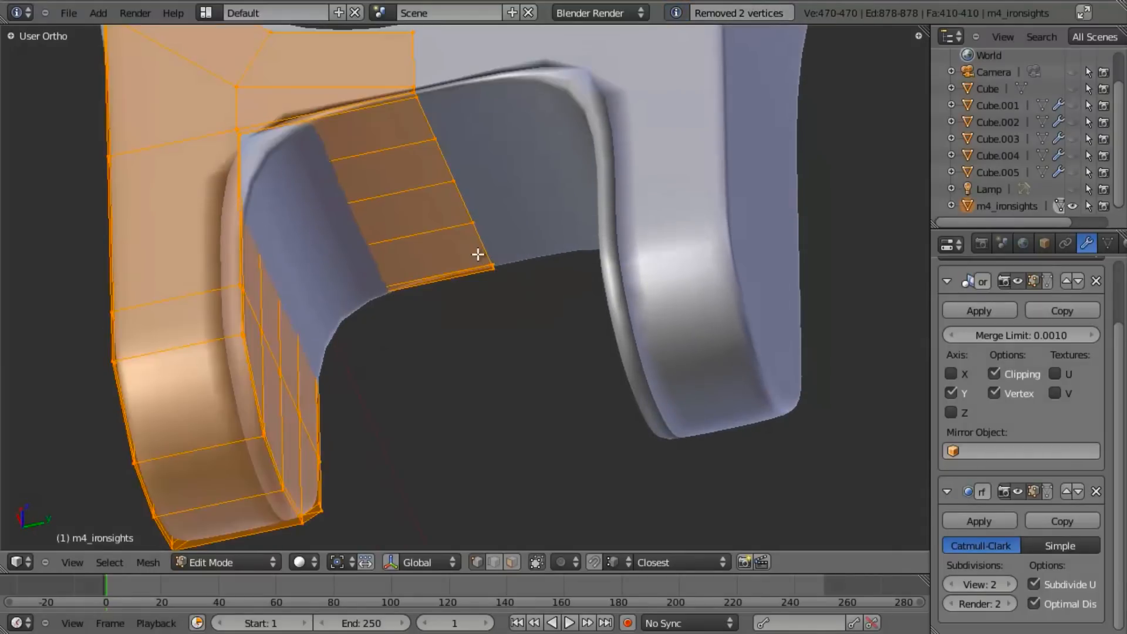
key(Tab)
scroll(351, 244, down, 5)
middle_drag(351, 244, 540, 247)
scroll(587, 283, down, 5)
scroll(443, 372, up, 5)
Insert an edge loop around the upper lug and slide it by 0.83 to just below the bridge to sharpen the inner corner.
key(Tab)
scroll(441, 264, up, 3)
scroll(540, 247, up, 2)
shift+middle_drag(186, 274, 501, 229)
key(a)
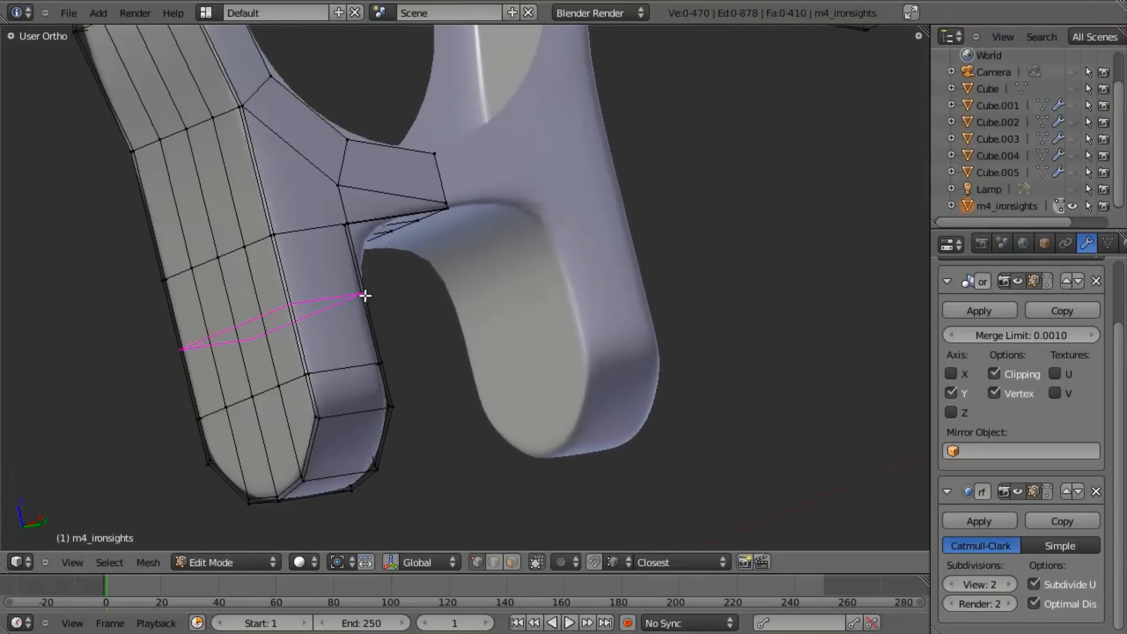
click(364, 296)
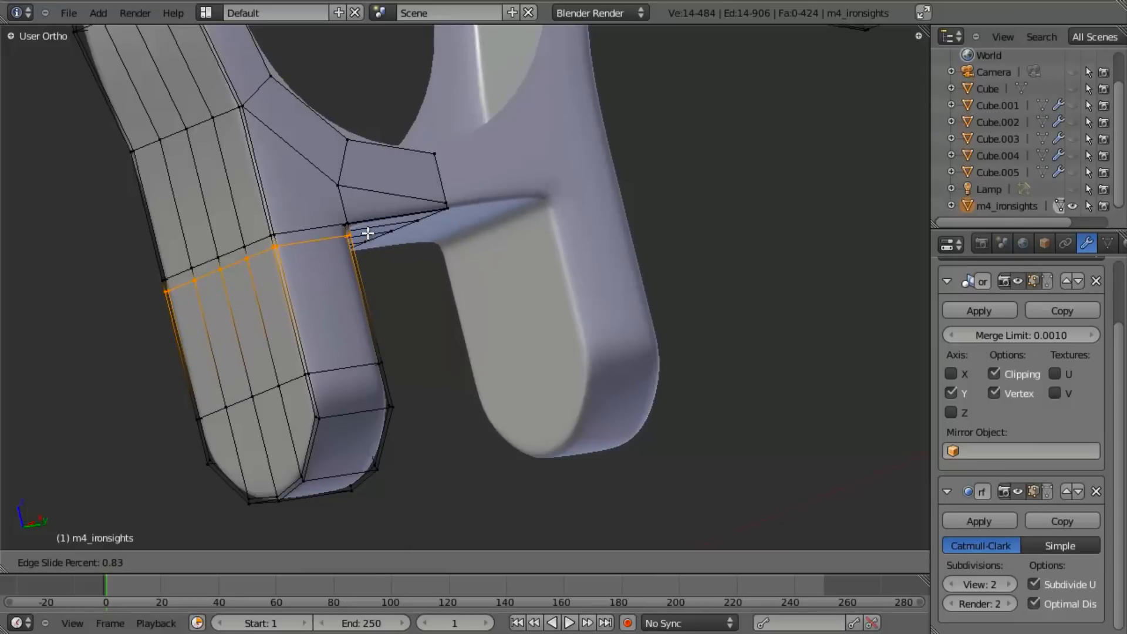
click(368, 234)
key(Tab)
scroll(415, 352, down, 5)
middle_drag(415, 352, 616, 144)
scroll(452, 252, down, 5)
scroll(527, 154, up, 4)
key(KP_1)
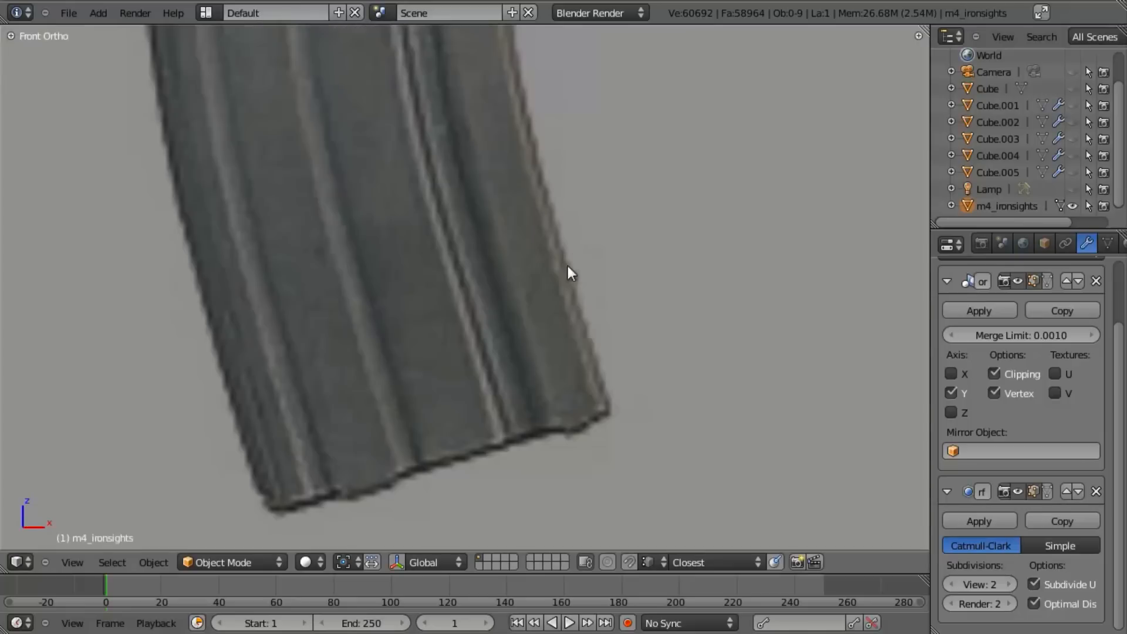
Save the file over the existing version and bring the front sight back into view.
scroll(568, 258, down, 4)
shift+middle_drag(784, 77, 597, 241)
shift+middle_drag(866, 205, 554, 364)
scroll(554, 364, up, 1)
key(ctrl+s)
click(555, 364)
scroll(569, 362, up, 6)
Open the sight mesh for editing and examine the lug leg under the rear ring in solid and wireframe display.
middle_drag(498, 336, 577, 297)
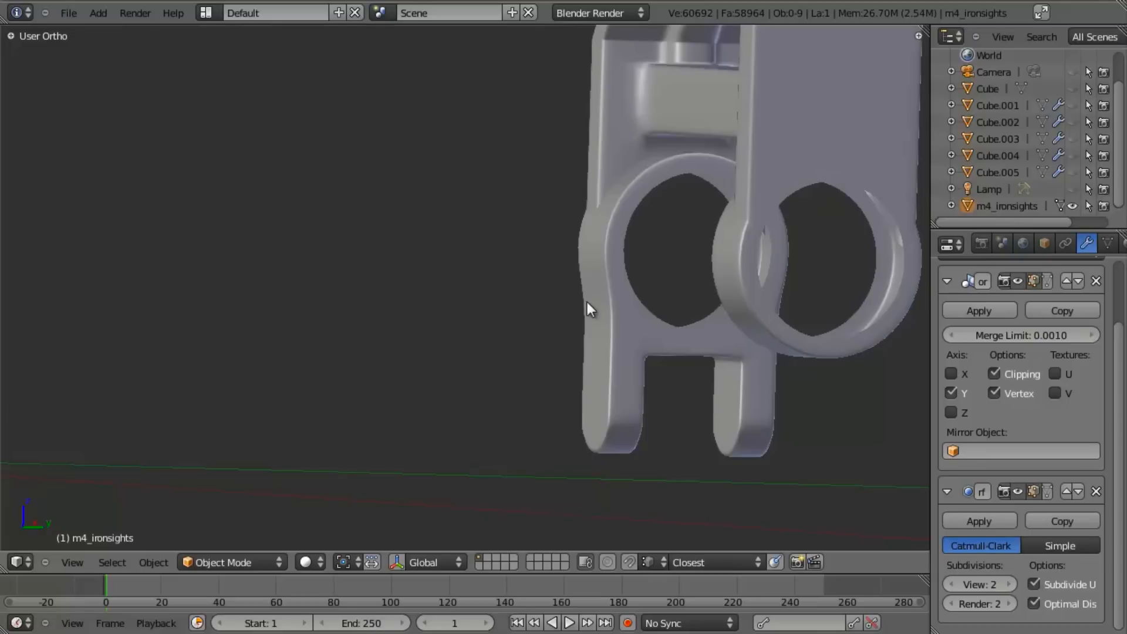
shift+middle_drag(650, 322, 615, 272)
scroll(615, 273, up, 1)
scroll(615, 272, up, 2)
key(Tab)
shift+middle_drag(706, 252, 452, 231)
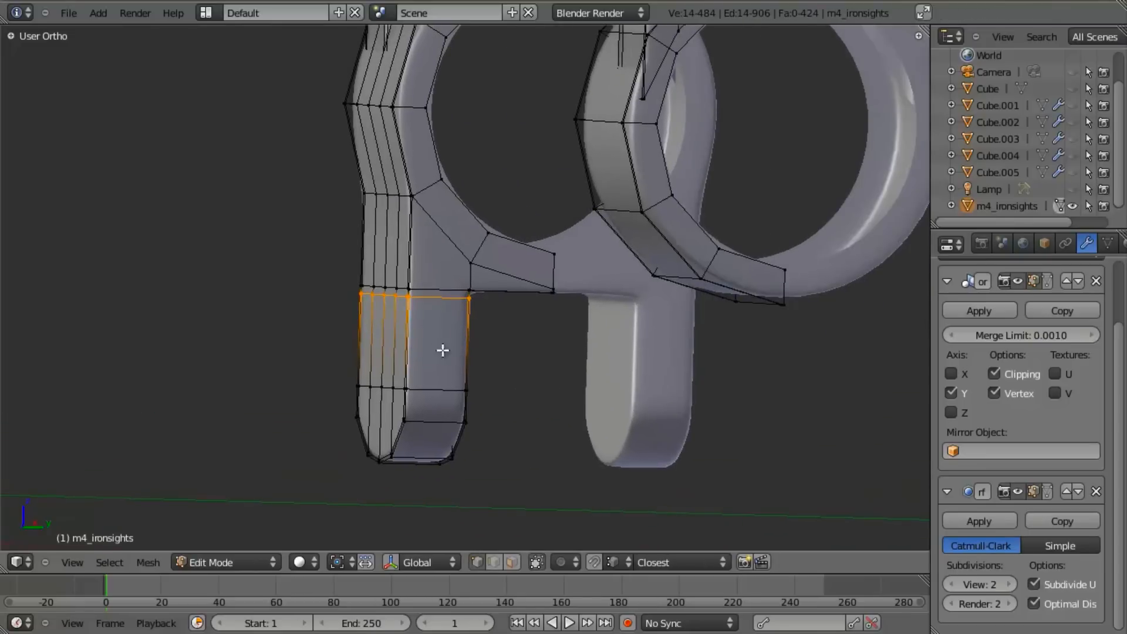
key(z)
middle_drag(541, 321, 431, 297)
key(z)
mouse_move(471, 346)
middle_down()
mouse_move(528, 352)
mouse_move(576, 331)
middle_up()
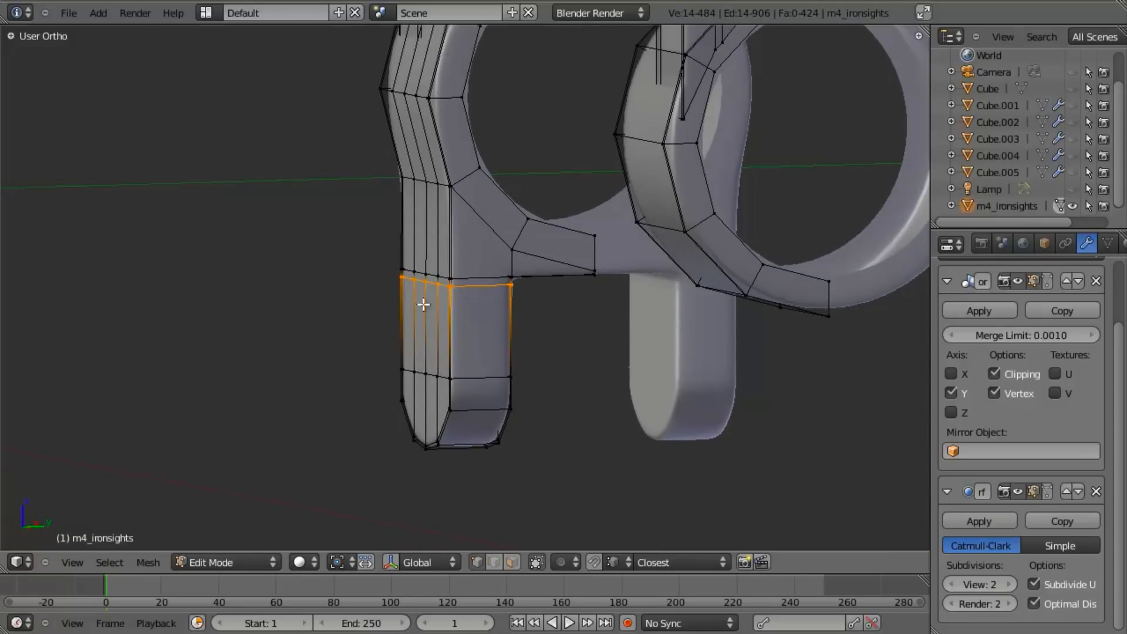
middle_drag(503, 320, 528, 276)
key(z)
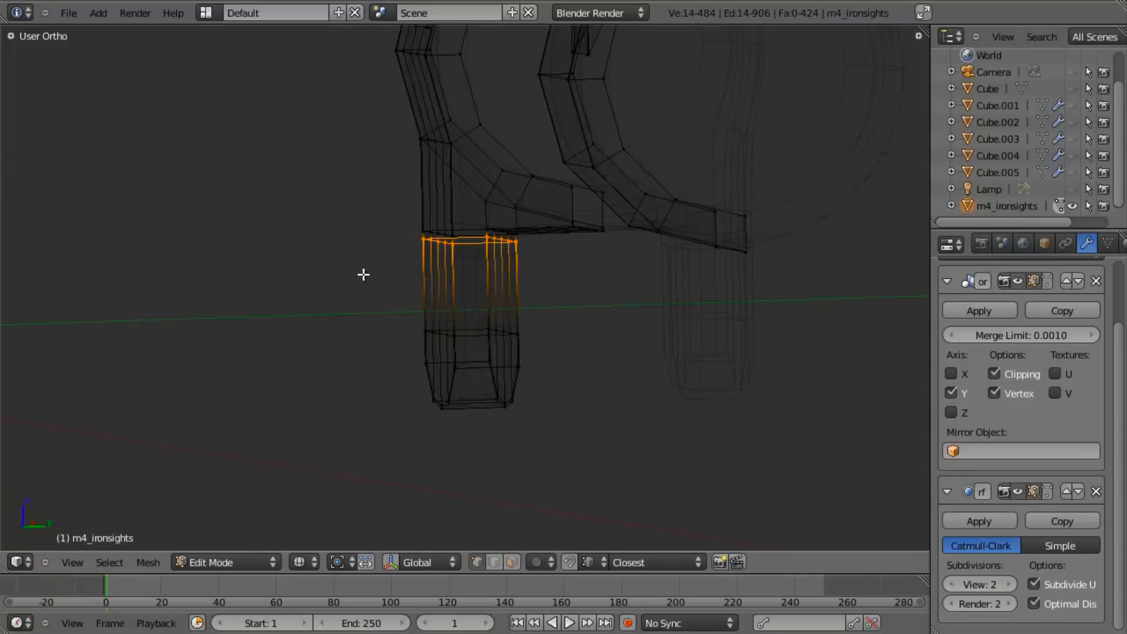
Select the whole lug leg plus the adjoining bridge corner vertices and move them along Y toward the mirror centre line.
key(l)
scroll(513, 252, up, 2)
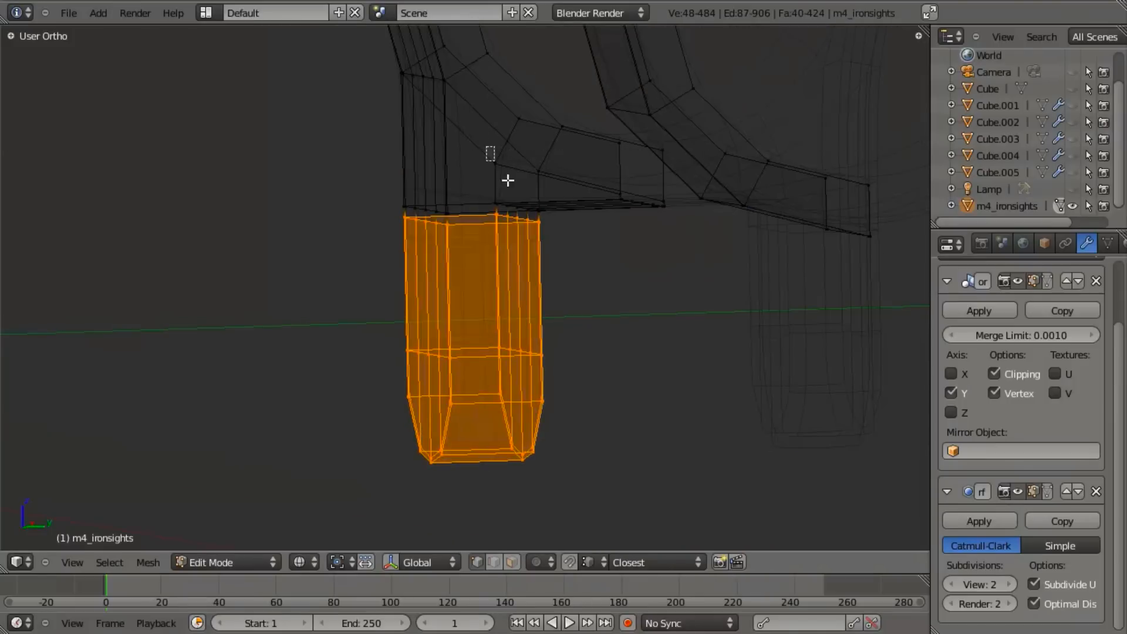
drag(494, 161, 560, 239)
key(z)
mouse_move(562, 259)
middle_down()
mouse_move(544, 252)
mouse_move(563, 149)
middle_up()
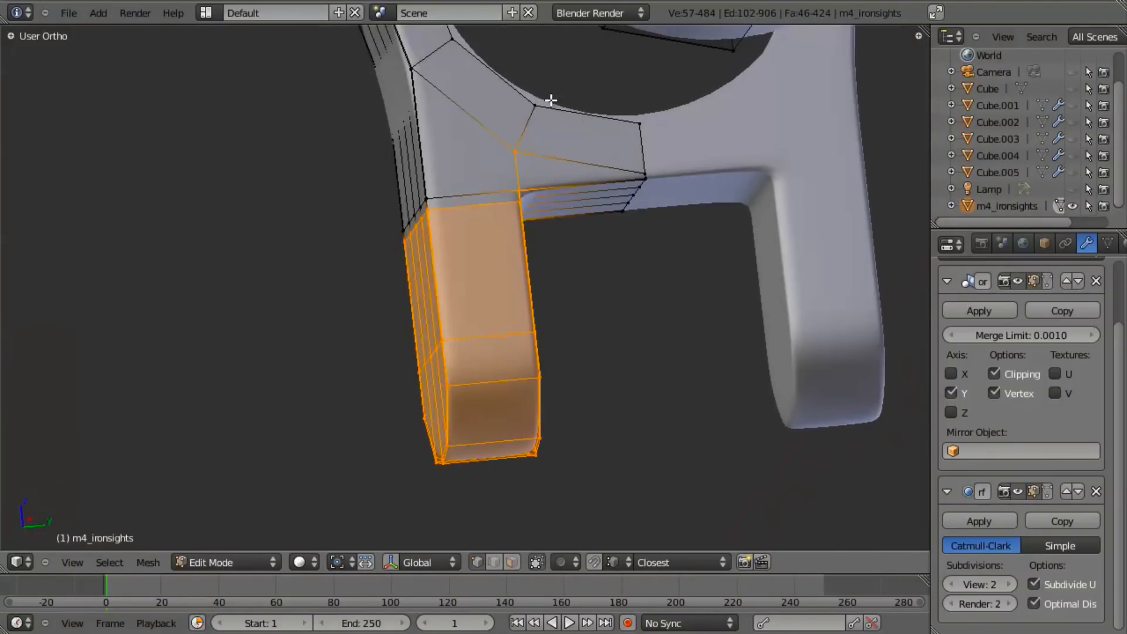
key(g)
key(y)
click(537, 100)
middle_drag(537, 100, 513, 178)
scroll(514, 228, down, 3)
scroll(517, 234, up, 3)
middle_drag(519, 299, 514, 286)
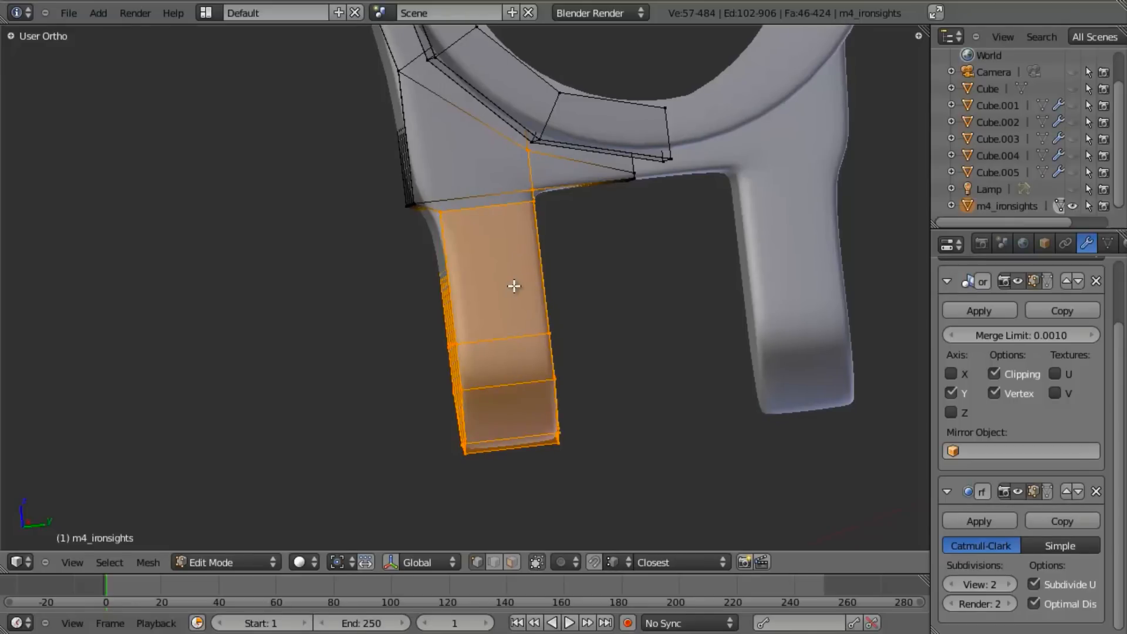
Narrow the lug leg by moving its outer side vertices 0.0149 inward along global Y, and check the smoothed shape.
key(z)
middle_drag(511, 79, 671, 569)
key(z)
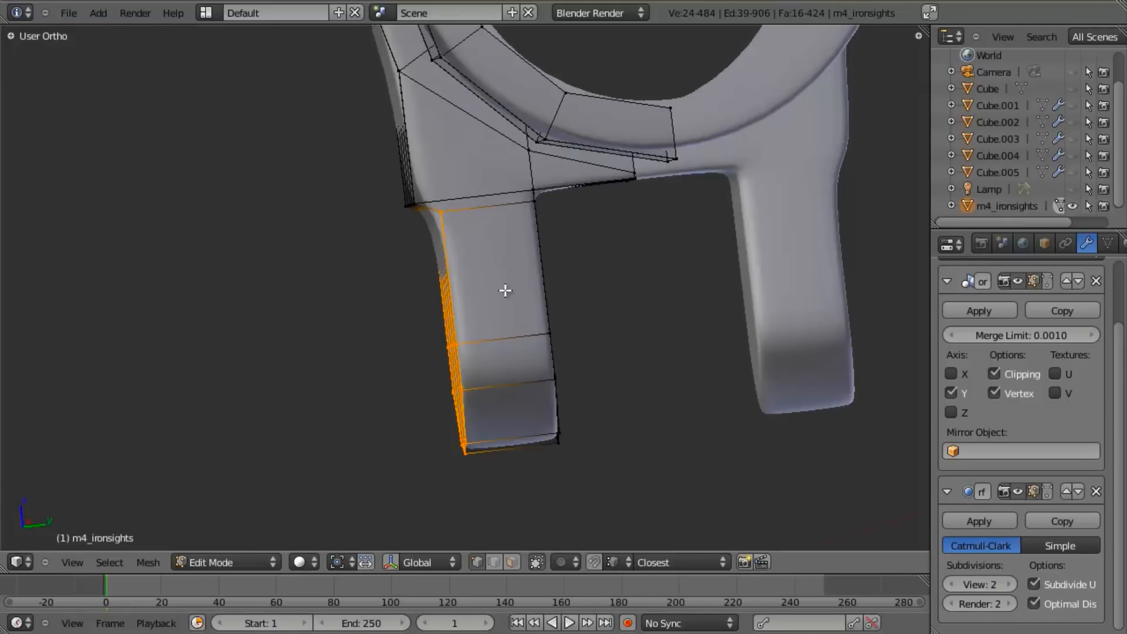
key(g)
key(y)
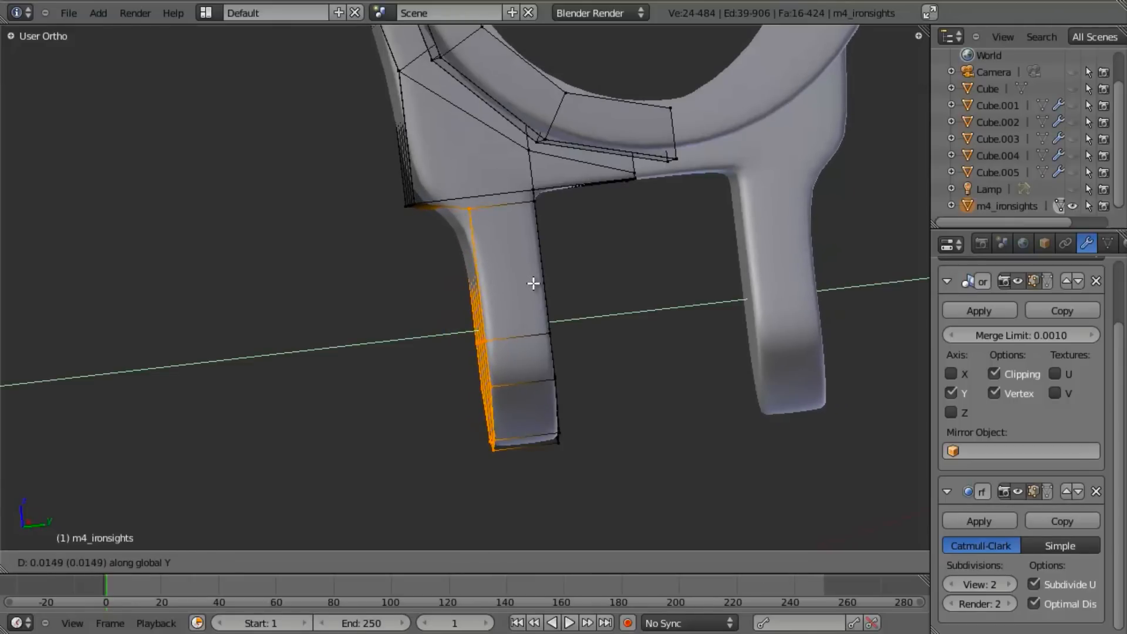
click(533, 284)
key(Tab)
scroll(488, 294, down, 5)
scroll(488, 294, up, 8)
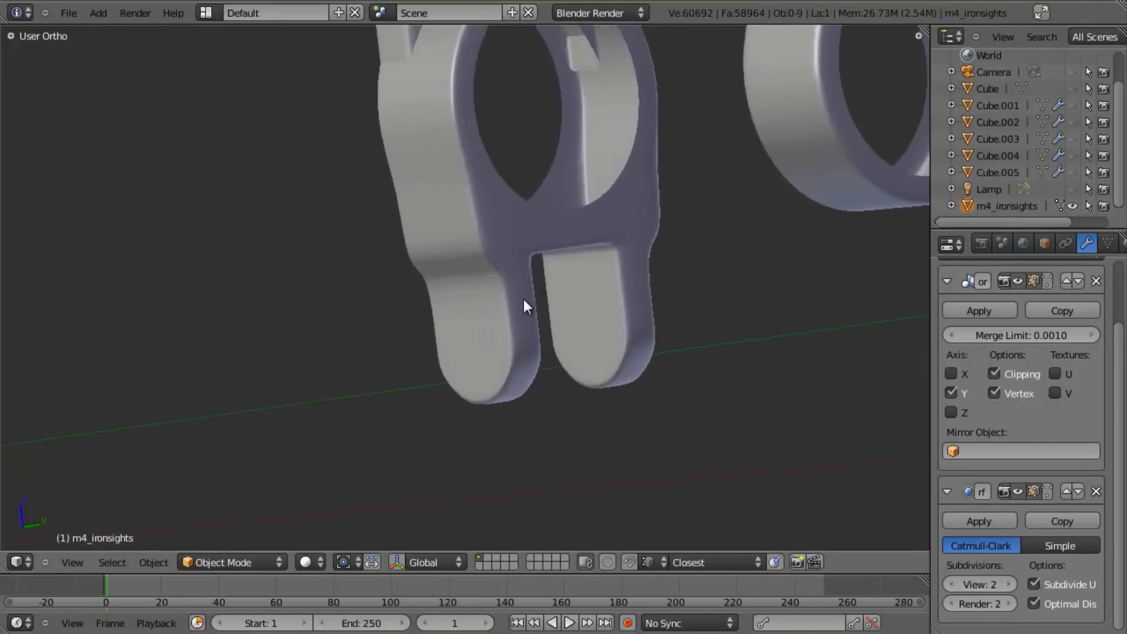
Clear the selection and examine the outer shoulder where the narrowed leg meets the bridge, previewing an edge loop there.
key(Tab)
scroll(546, 297, up, 2)
middle_drag(546, 297, 516, 224)
scroll(460, 287, up, 3)
key(a)
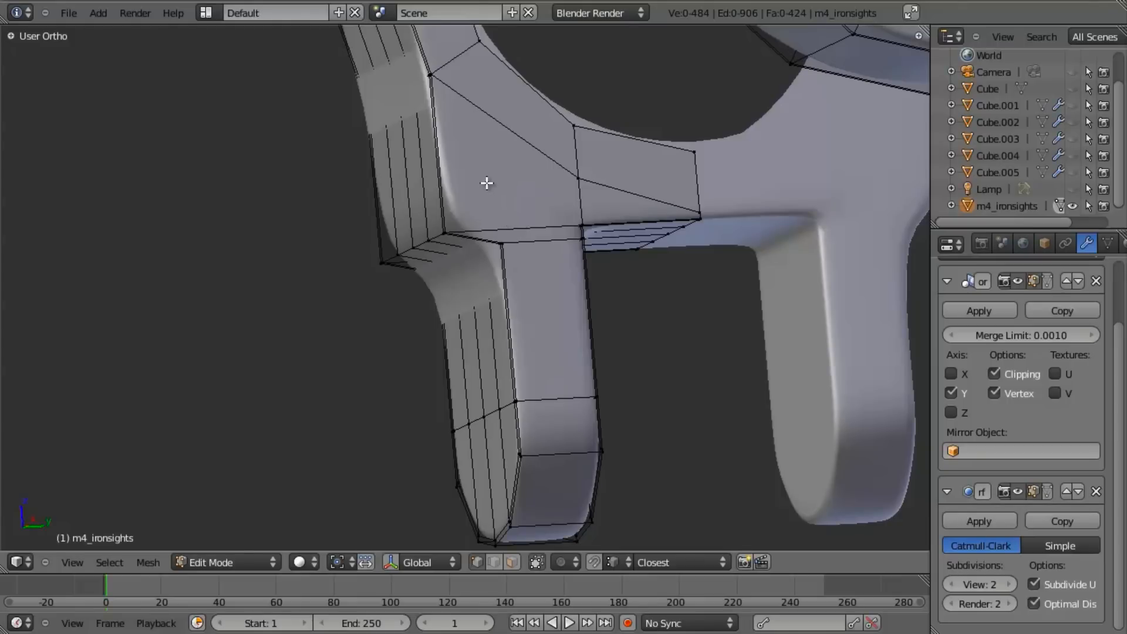
middle_drag(485, 182, 503, 228)
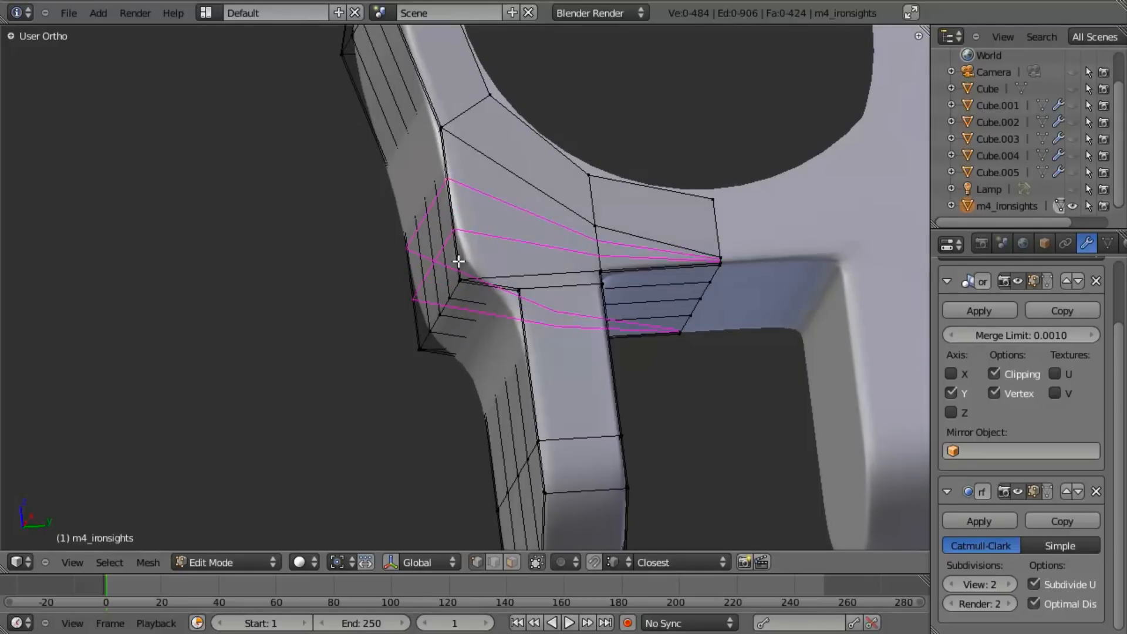
middle_drag(465, 261, 443, 302)
scroll(460, 301, up, 4)
scroll(442, 302, up, 2)
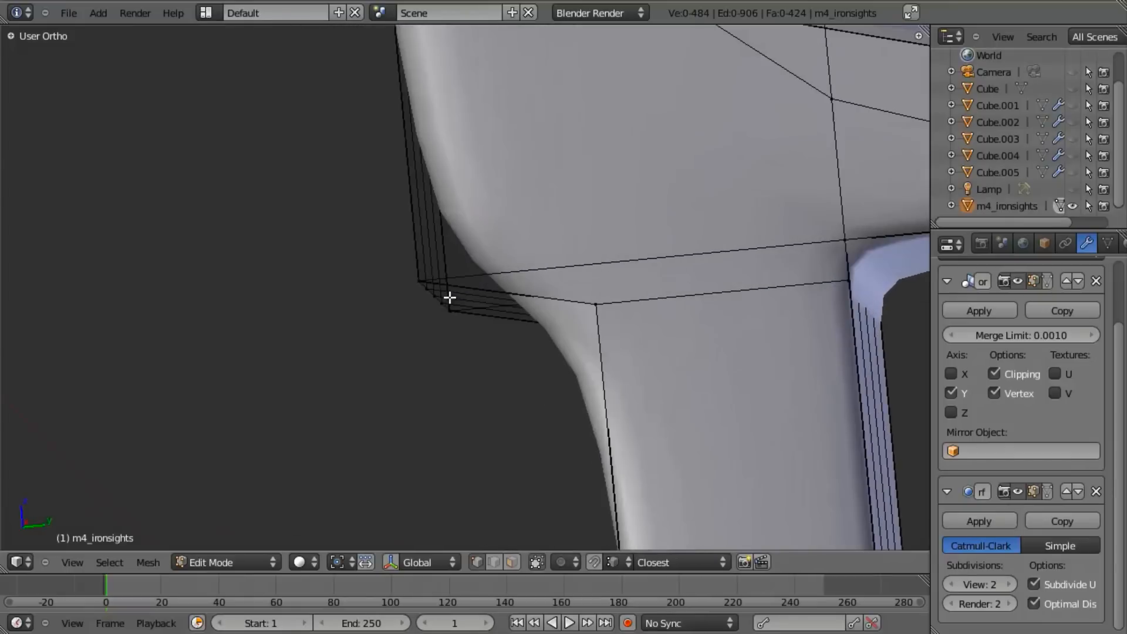
In the right wireframe view, rip the row of outer shoulder corner vertices loose and raise it about 0.013 along global Z.
key(KP_3)
scroll(450, 290, down, 4)
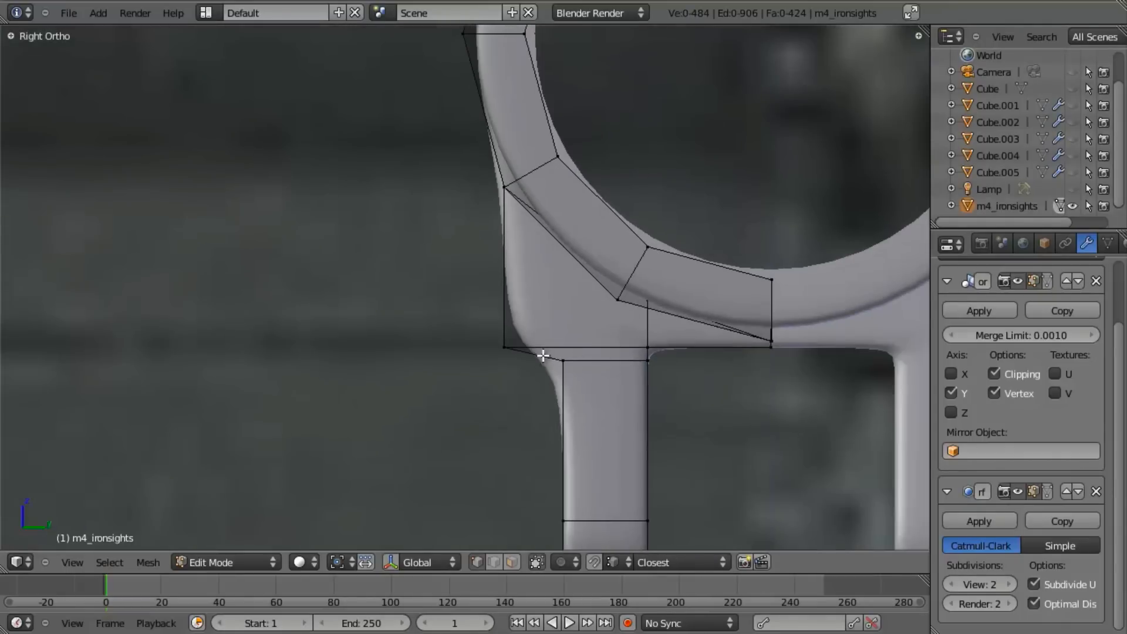
scroll(429, 298, up, 2)
key(z)
key(b)
drag(291, 271, 366, 340)
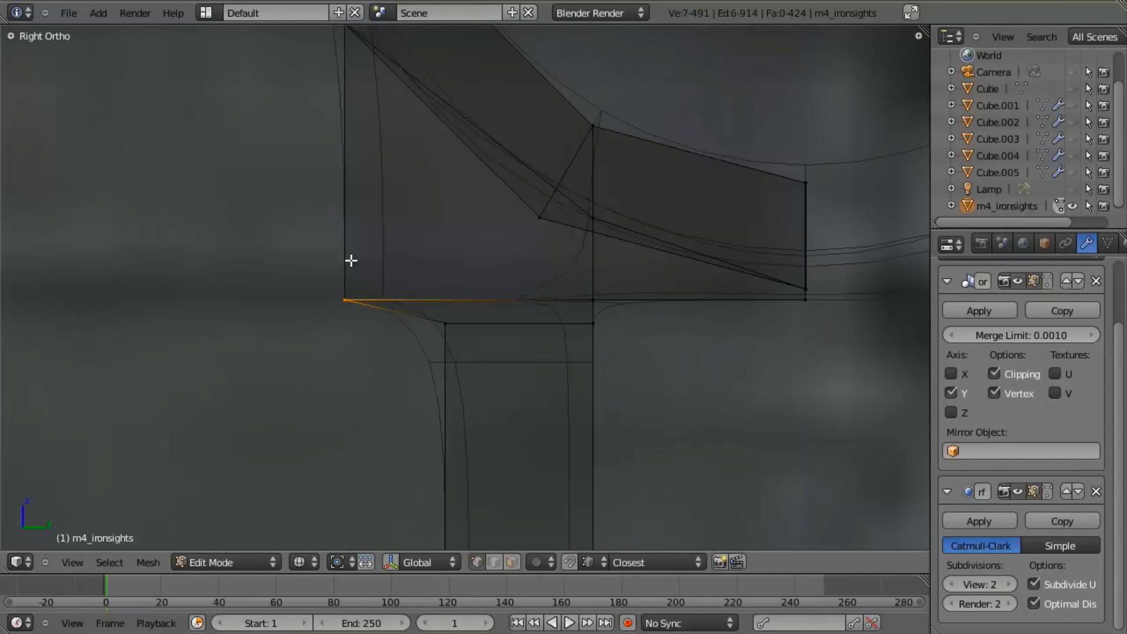
key(e)
key(Escape)
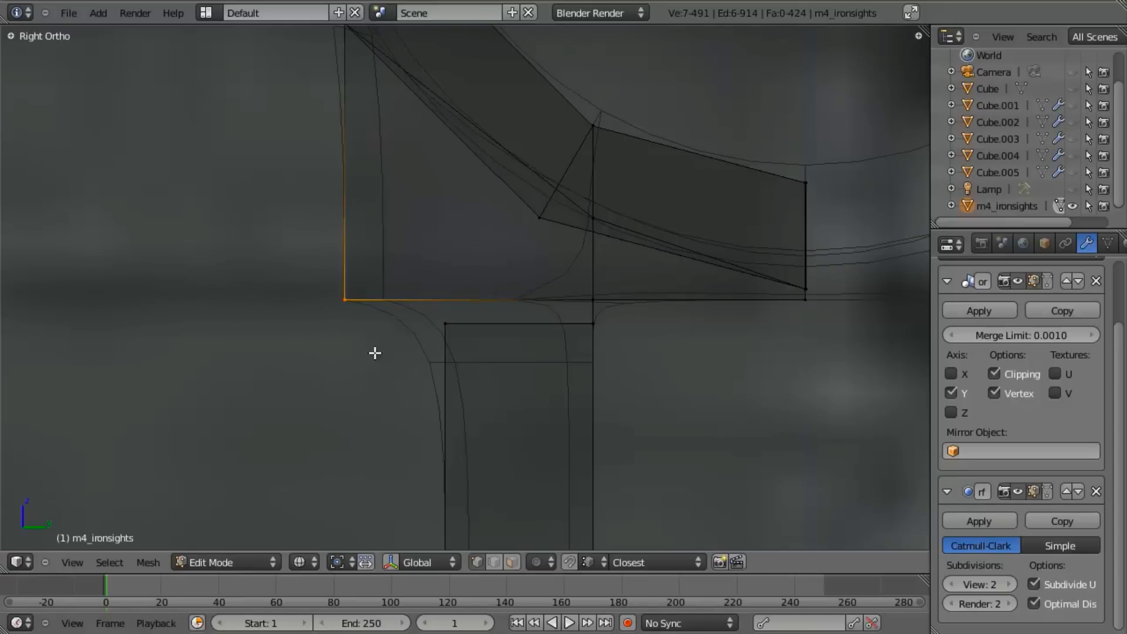
key(g)
key(z)
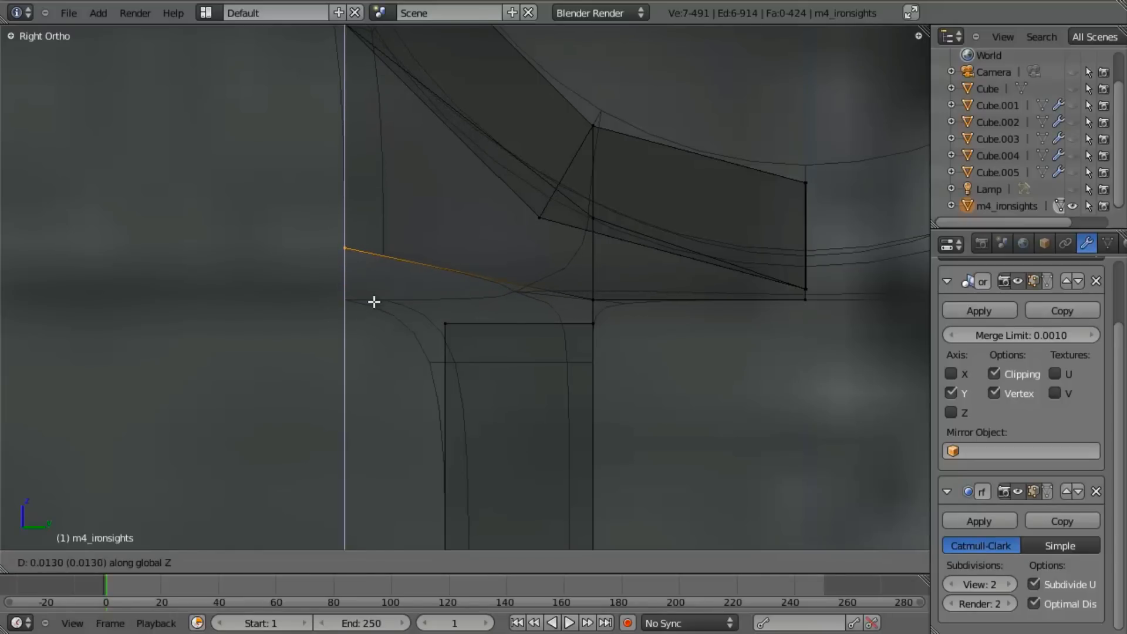
Add an edge loop along the lower edge of the block above the leg and raise it slightly along Z.
key(Escape)
key(a)
key(z)
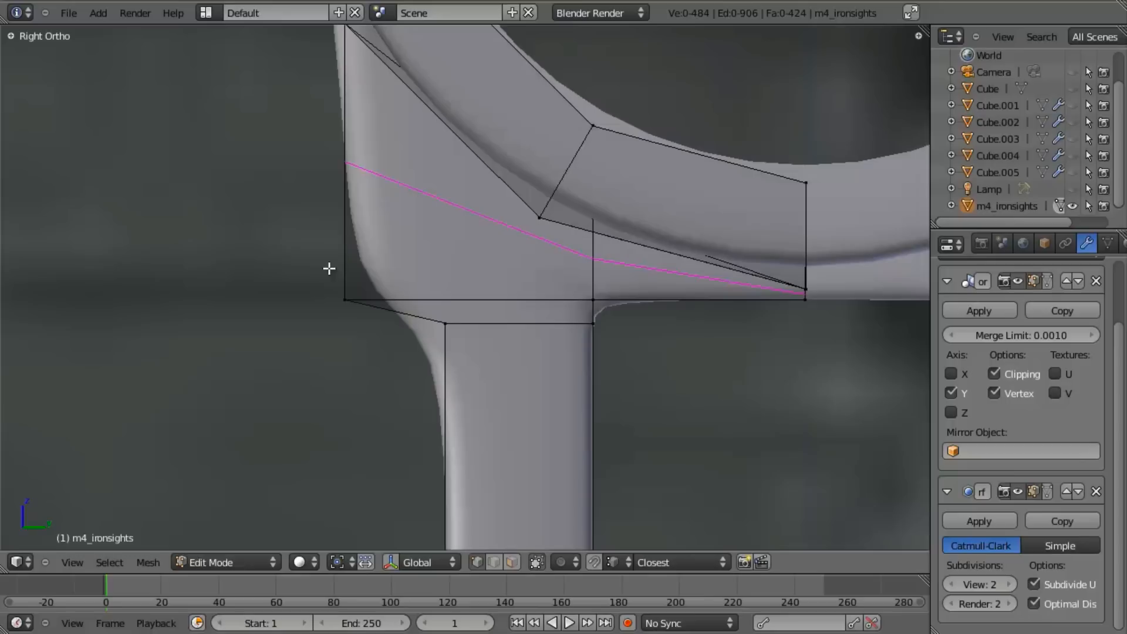
key(ctrl+r)
click(340, 262)
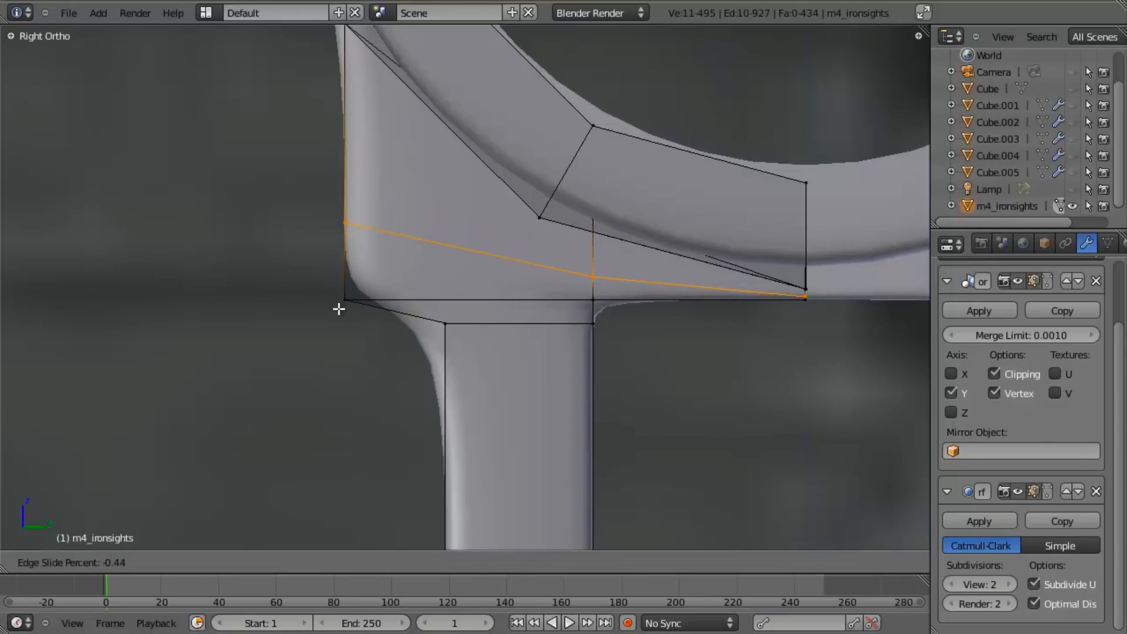
click(353, 422)
key(g)
key(z)
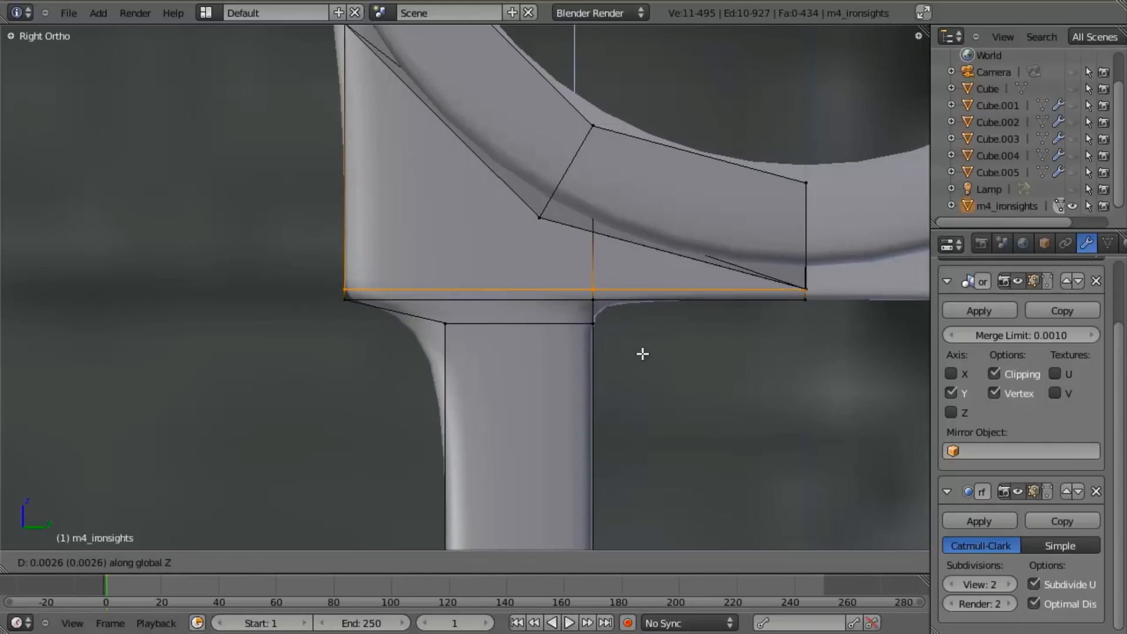
click(669, 342)
Select the vertices at the block's centre-line end just above the lower edge and raise them about 0.002 along Z.
middle_drag(779, 291, 826, 272)
key(z)
key(a)
key(a)
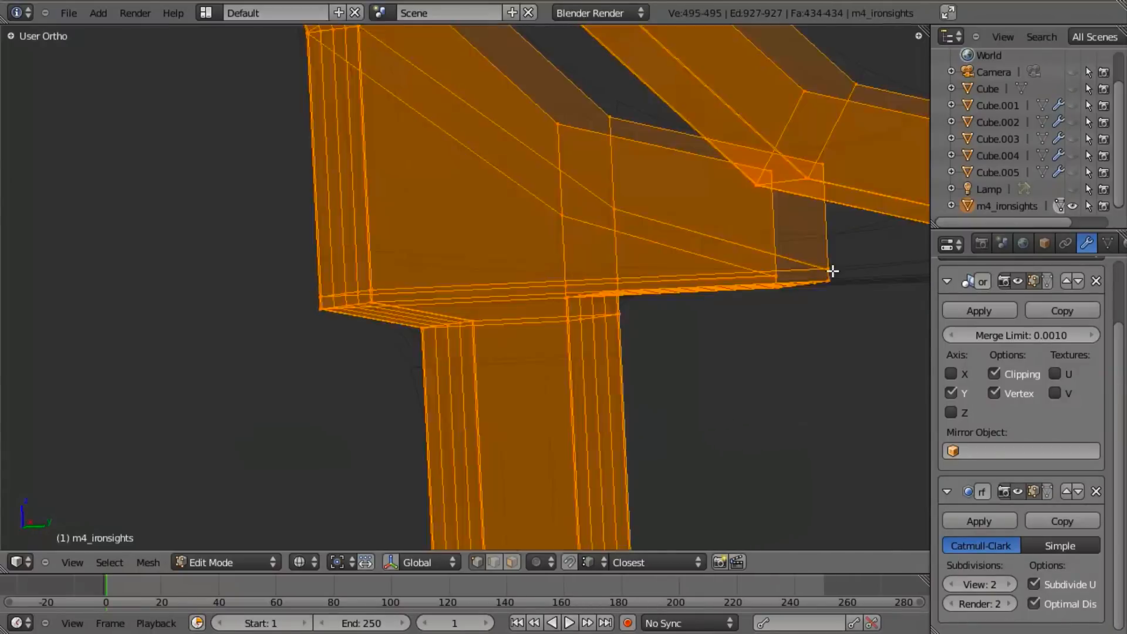
right_click(831, 272)
key(z)
key(g)
key(z)
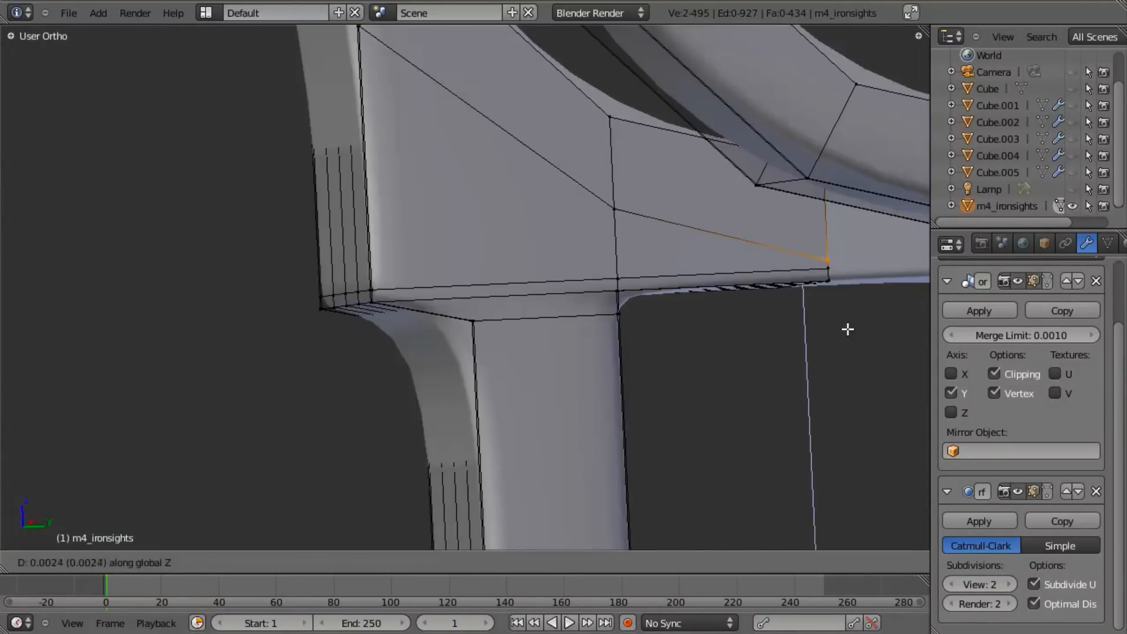
click(851, 286)
Inspect the block, legs and their smoothed corners from several angles and distances.
key(Tab)
scroll(568, 300, down, 4)
middle_drag(568, 300, 592, 251)
scroll(590, 236, down, 6)
scroll(592, 251, up, 6)
key(Tab)
key(a)
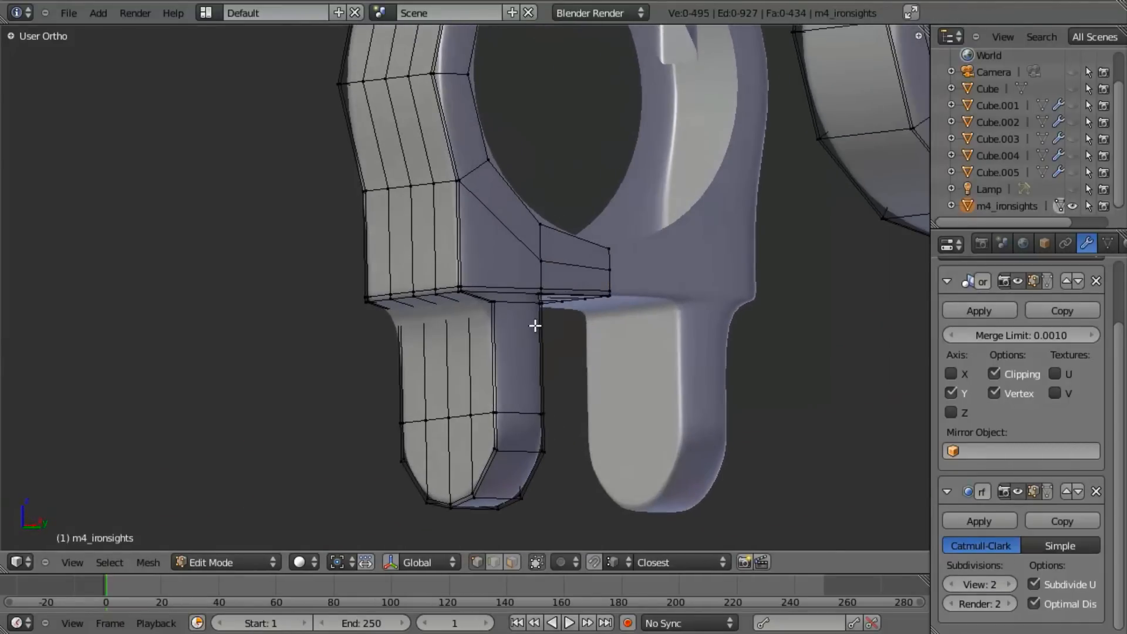
scroll(566, 307, up, 6)
middle_drag(453, 290, 486, 272)
scroll(485, 272, down, 5)
scroll(506, 239, up, 5)
scroll(459, 251, up, 3)
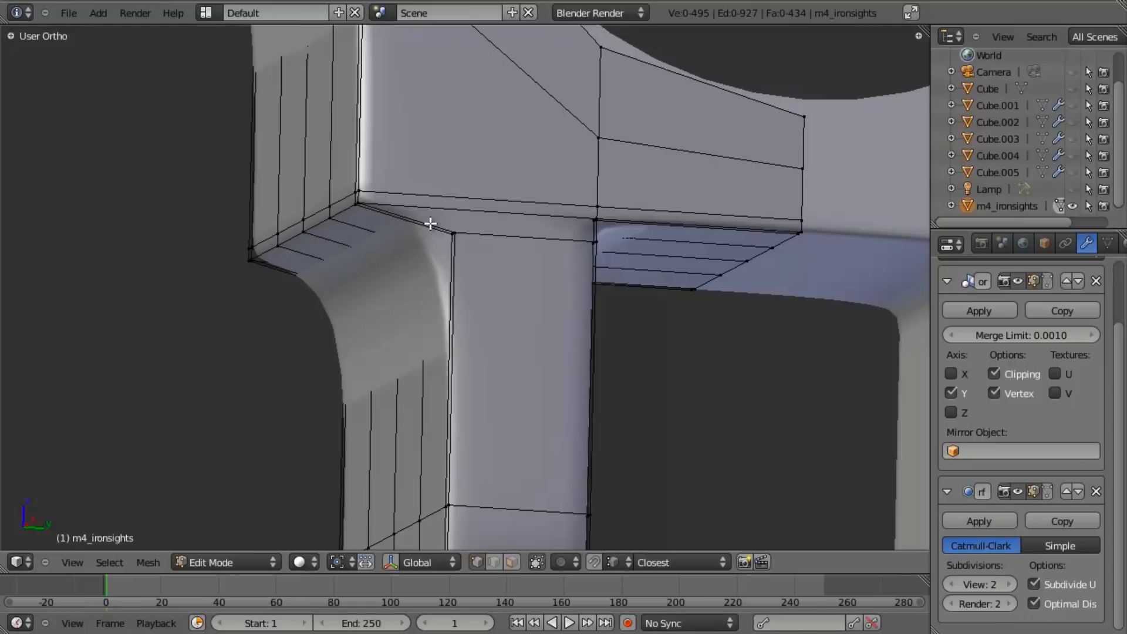
shift+middle_drag(432, 223, 465, 194)
key(Tab)
scroll(578, 244, down, 13)
scroll(428, 239, up, 8)
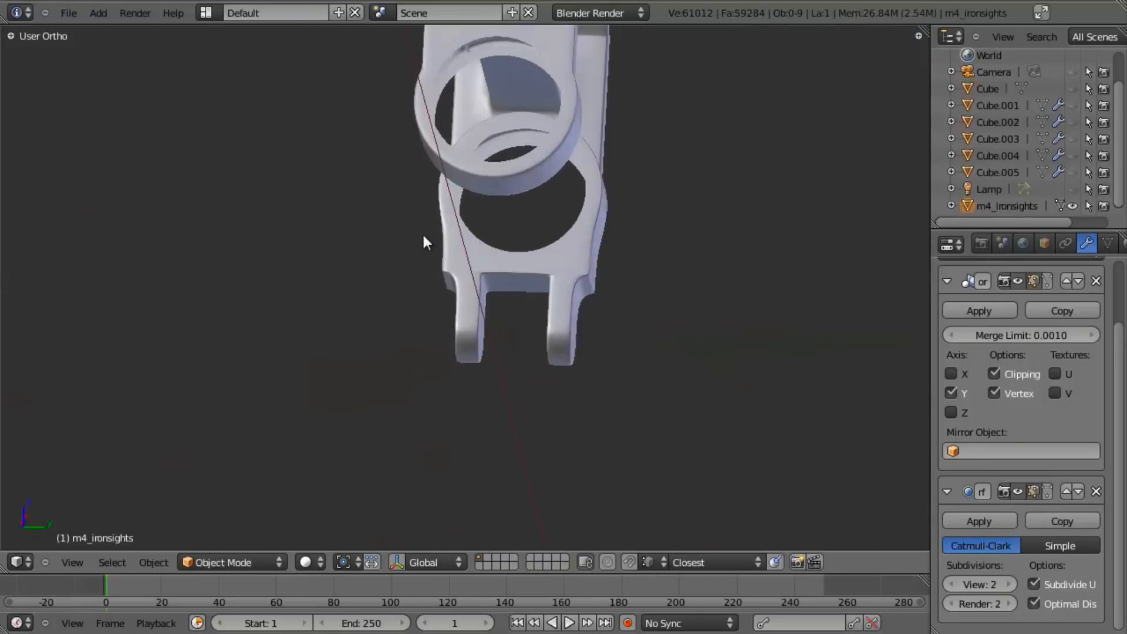
Select all vertices along the inner side of the leg and move them about 0.003 toward the centre along Y.
key(Tab)
shift+middle_drag(499, 245, 498, 226)
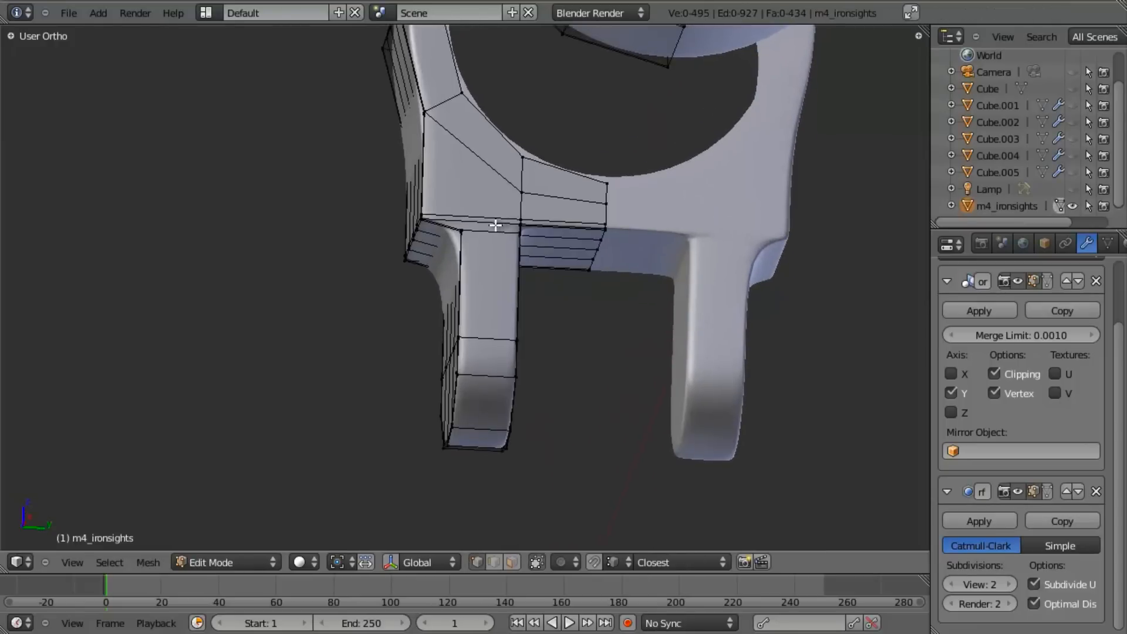
key(z)
drag(488, 168, 536, 428)
drag(487, 122, 539, 255)
key(z)
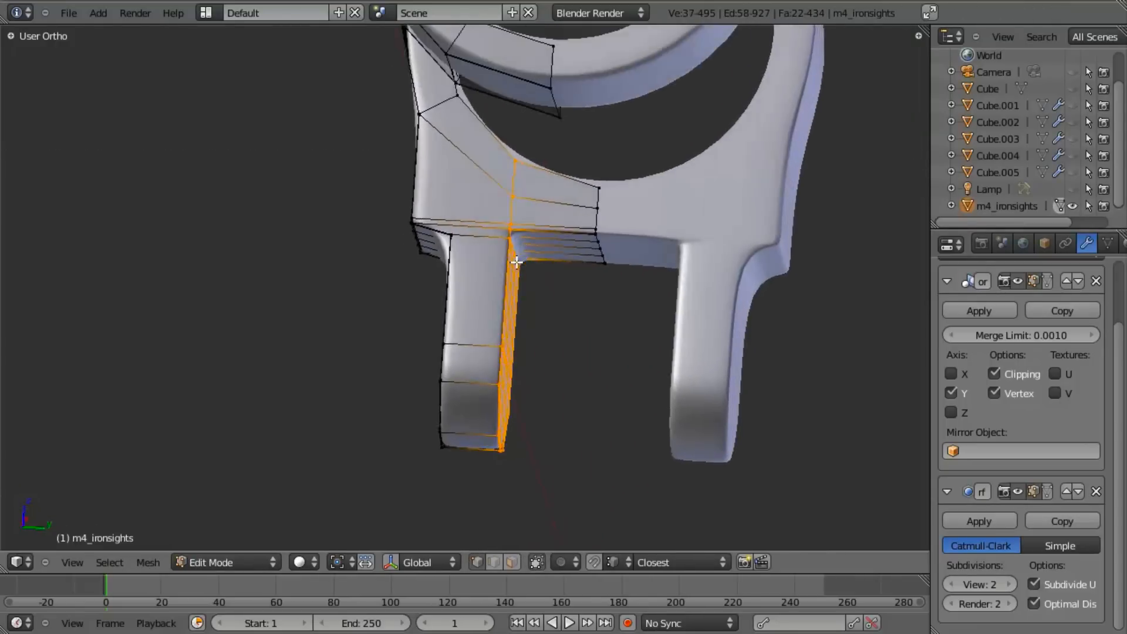
key(g)
key(x)
key(y)
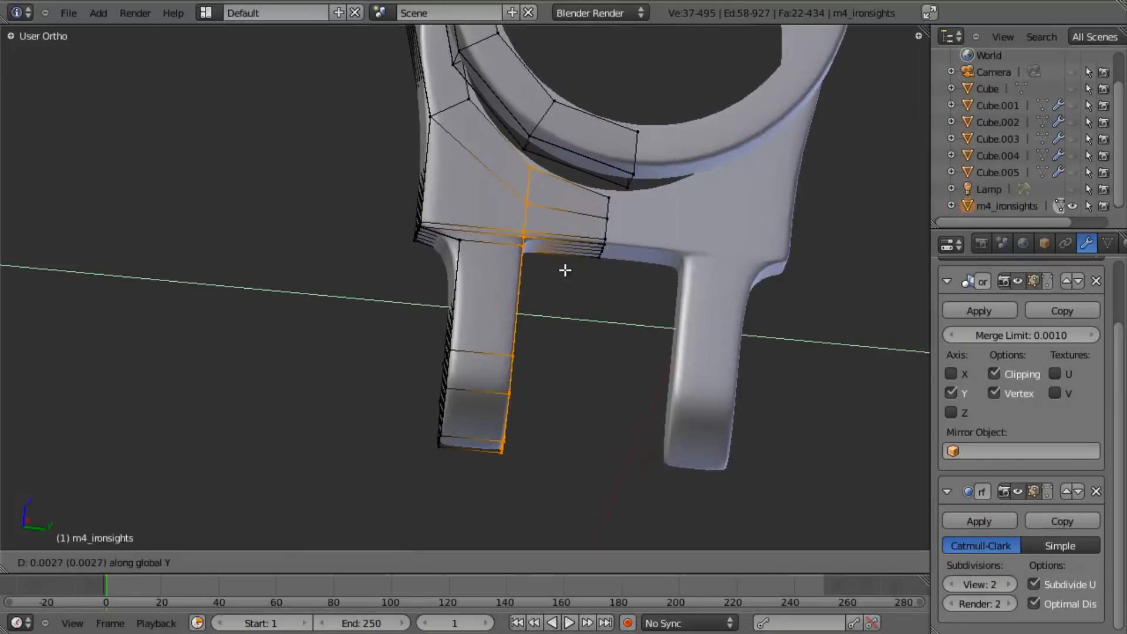
click(571, 270)
Select the ring-opening vertices above the inner side of the leg and adjust their height along Z.
key(z)
key(a)
key(b)
drag(513, 148, 557, 191)
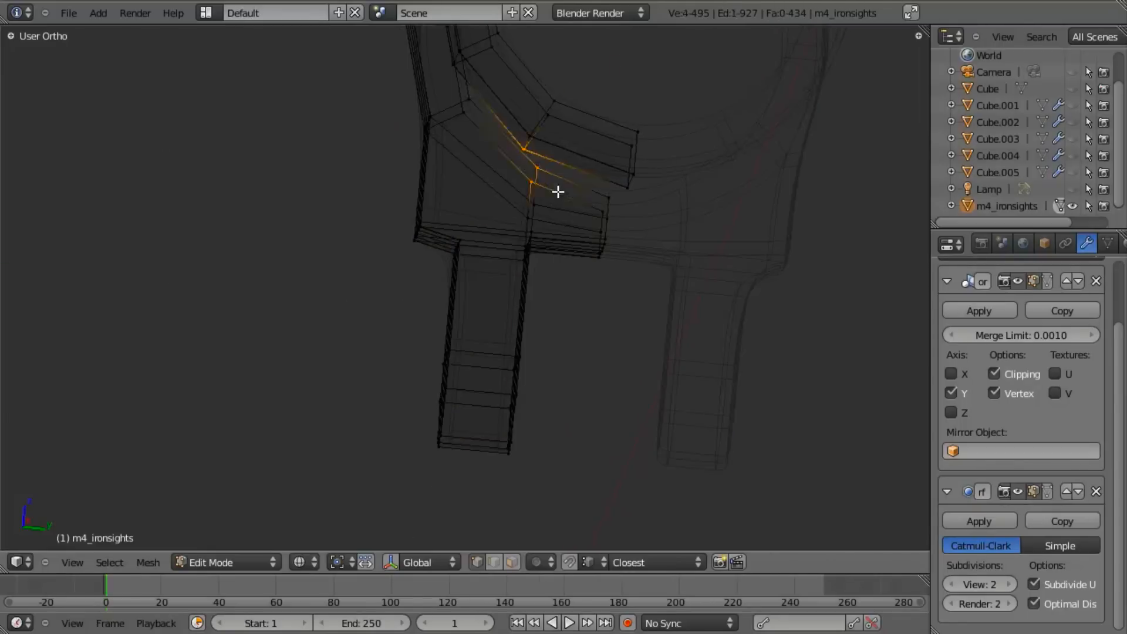
key(z)
key(g)
key(z)
right_click(559, 195)
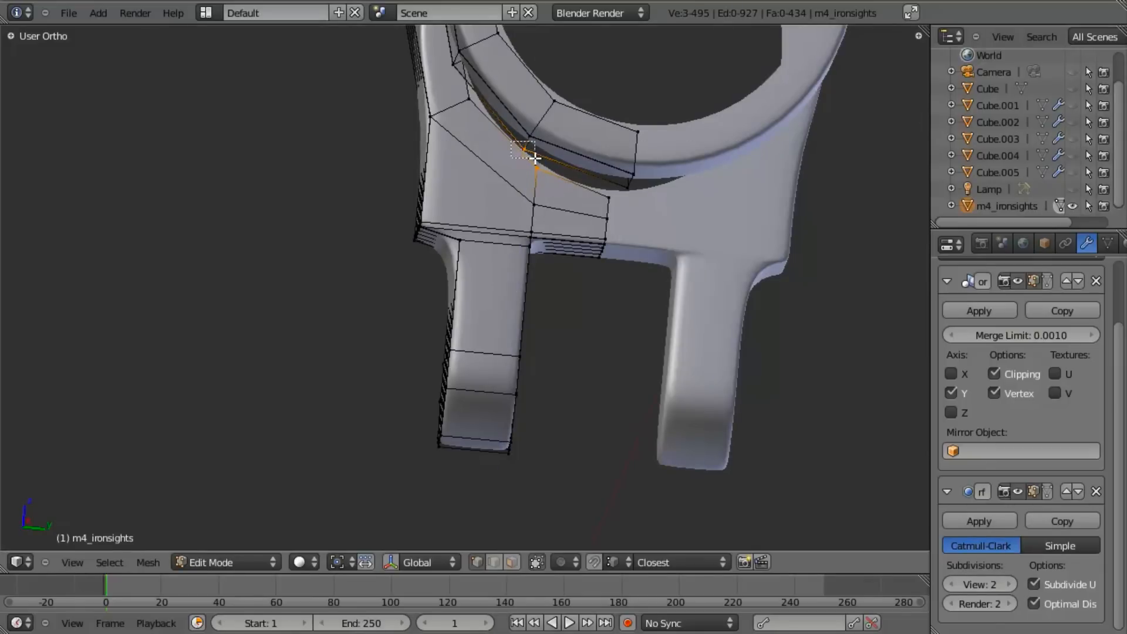
key(g)
key(z)
click(607, 188)
Check the reshaped arch and the inner corner between leg and block on the smoothed model.
key(Tab)
scroll(607, 218, down, 4)
middle_drag(607, 219, 467, 239)
scroll(506, 252, up, 3)
key(Tab)
key(a)
scroll(467, 239, up, 2)
scroll(467, 239, up, 3)
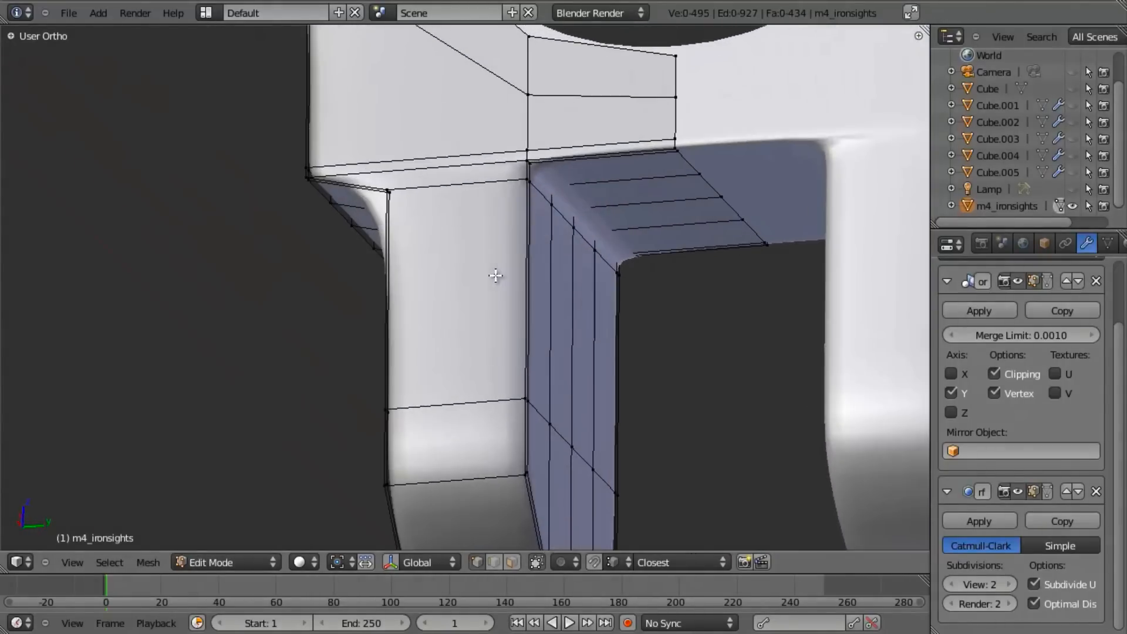
scroll(569, 196, up, 3)
right_click(568, 194)
key(z)
scroll(608, 266, down, 5)
key(z)
key(g)
right_click(606, 329)
key(a)
Examine the smoothed legs, their rounded tips and the underside of the block from different angles.
scroll(569, 289, down, 6)
middle_drag(569, 290, 582, 299)
scroll(583, 299, up, 2)
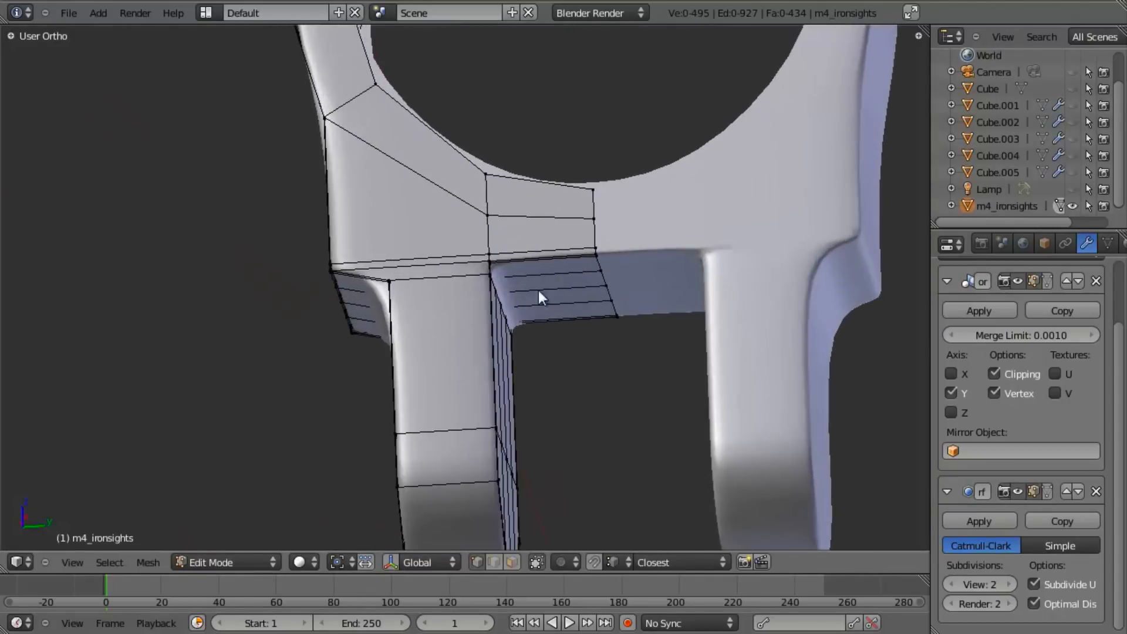
key(Tab)
scroll(535, 289, down, 5)
mouse_move(489, 311)
middle_down()
mouse_move(508, 306)
mouse_move(494, 294)
middle_up()
key(Tab)
scroll(491, 289, up, 6)
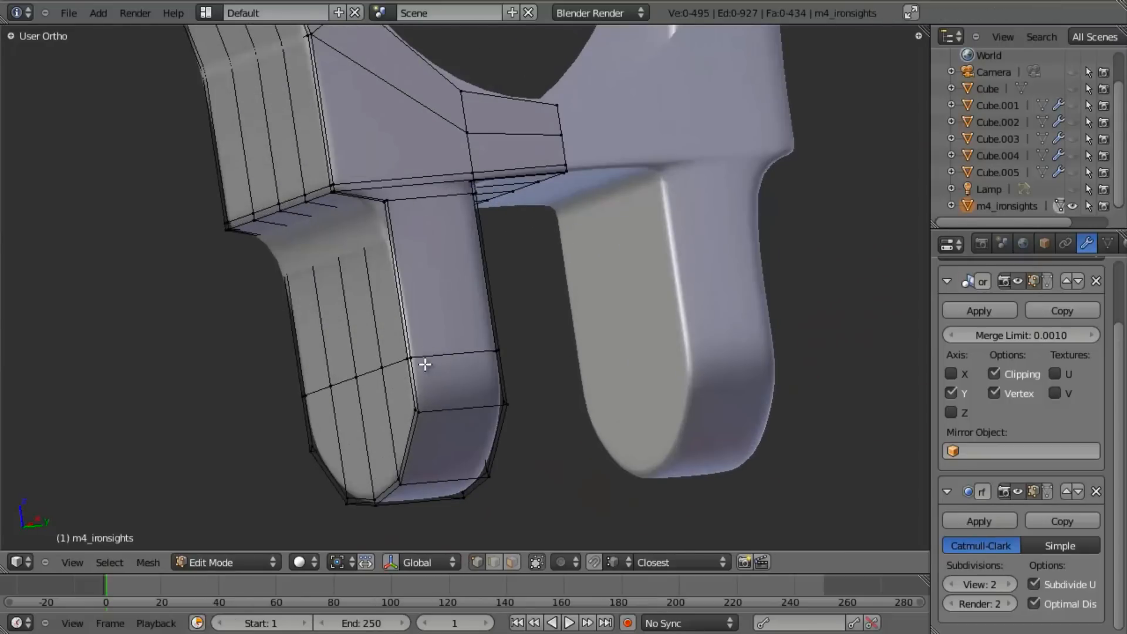
scroll(425, 365, down, 3)
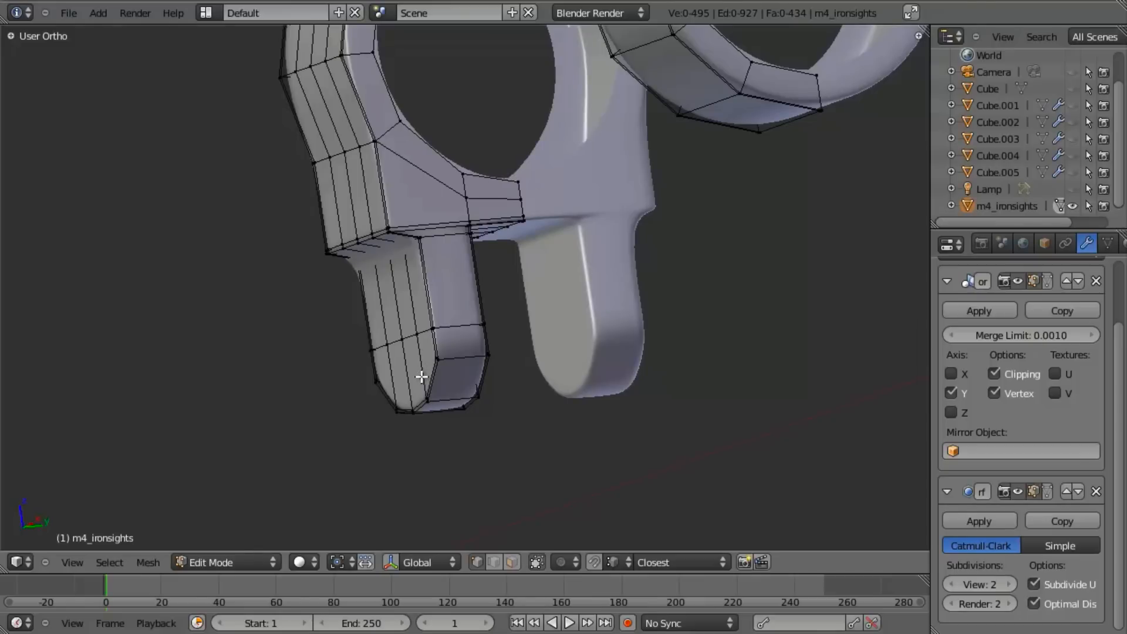
Select the centre vertex on the outer face of the leg's rounded end and snap the 3D cursor to it.
key(KP_1)
scroll(530, 340, down, 5)
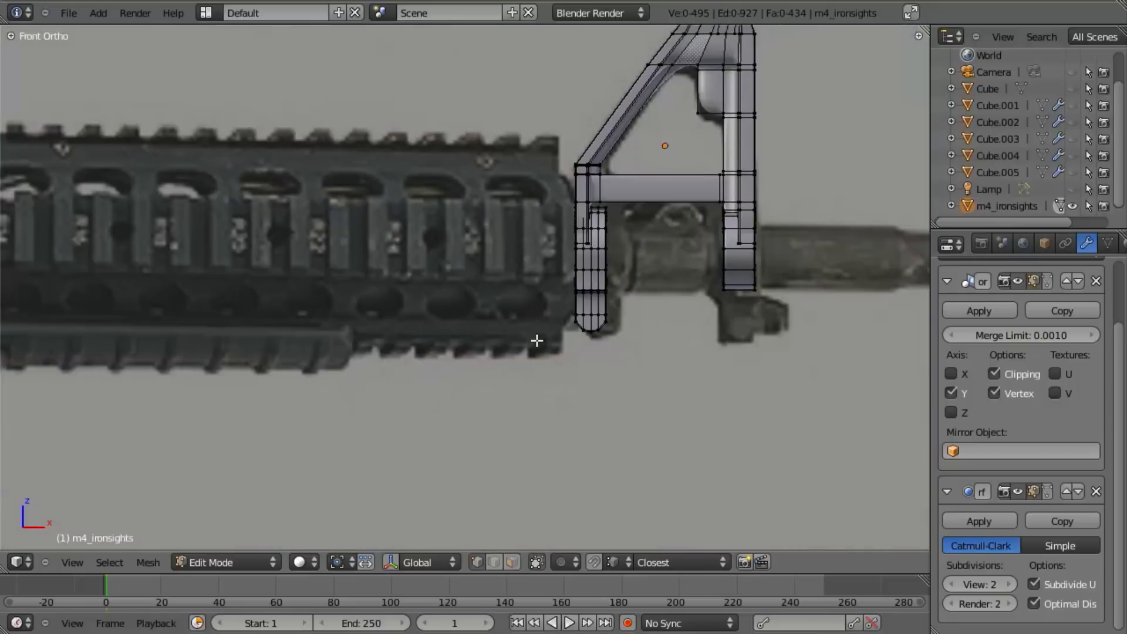
scroll(390, 307, up, 5)
scroll(512, 277, up, 4)
key(z)
key(b)
drag(297, 234, 329, 259)
key(z)
middle_drag(440, 256, 300, 254)
right_click(297, 253)
key(shift+s)
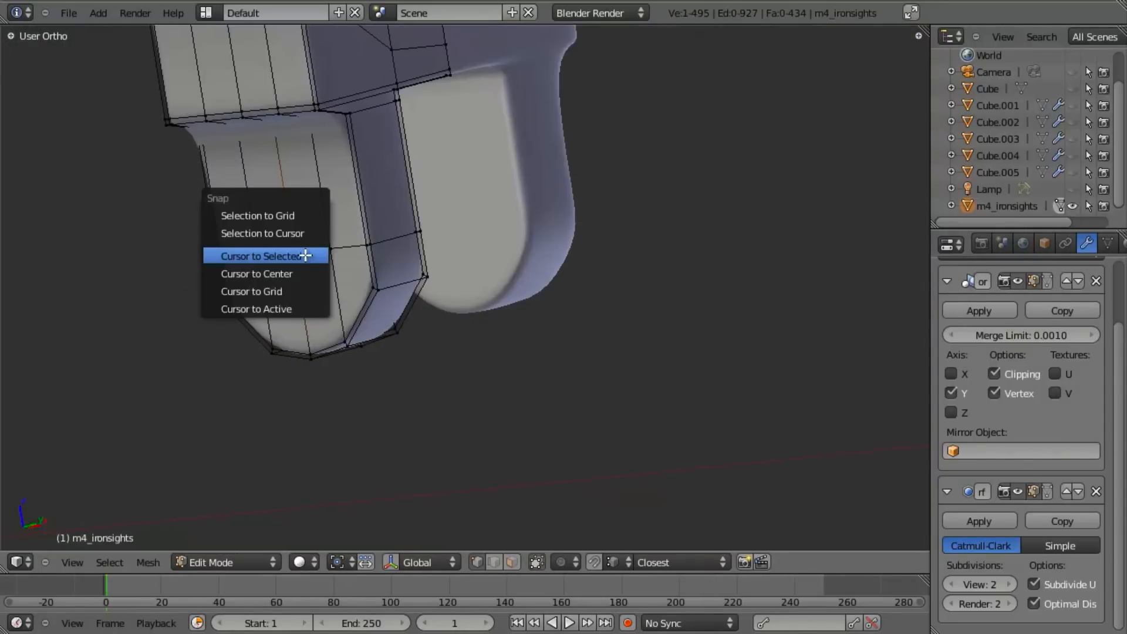
click(298, 254)
Add a circle with 6 vertices at the 3D cursor, facing the front view.
key(KP_1)
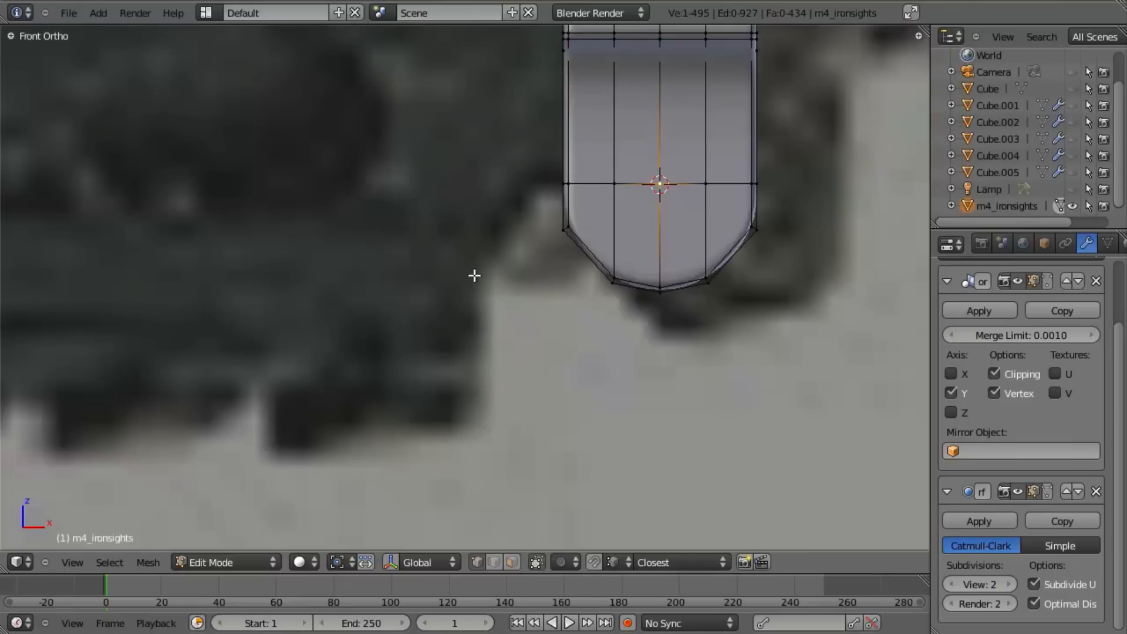
key(shift+a)
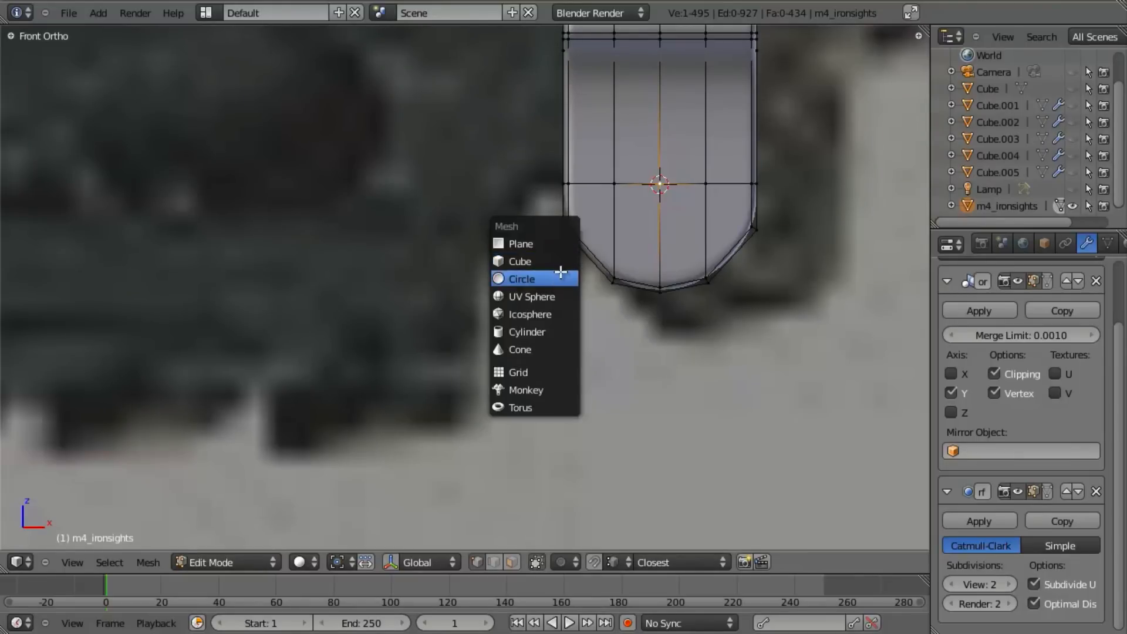
click(568, 279)
shift+middle_drag(680, 286, 600, 381)
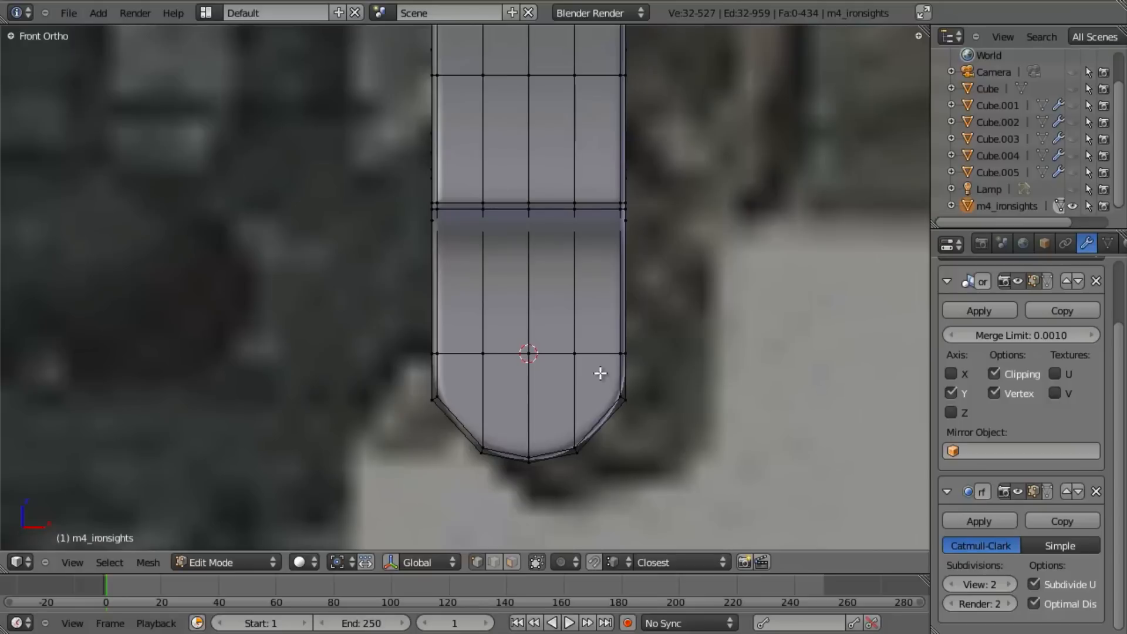
key(F6)
click(822, 403)
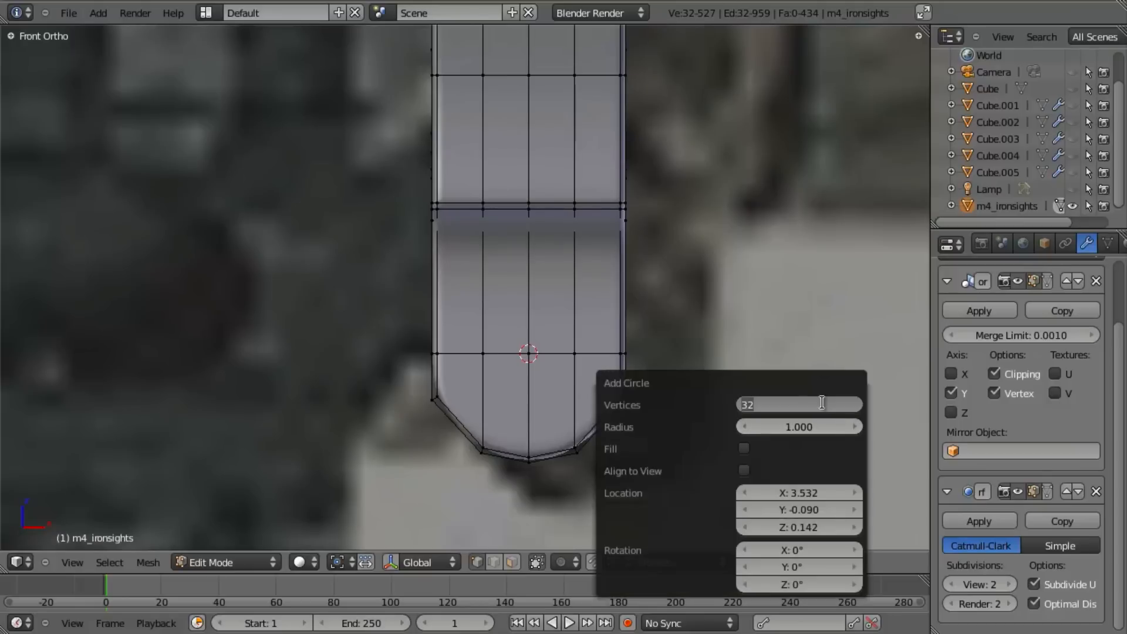
text(6)
key(Return)
Scale the hexagon down to about the leg's width and rotate it 15 degrees in front view.
scroll(797, 259, down, 5)
key(s)
click(610, 355)
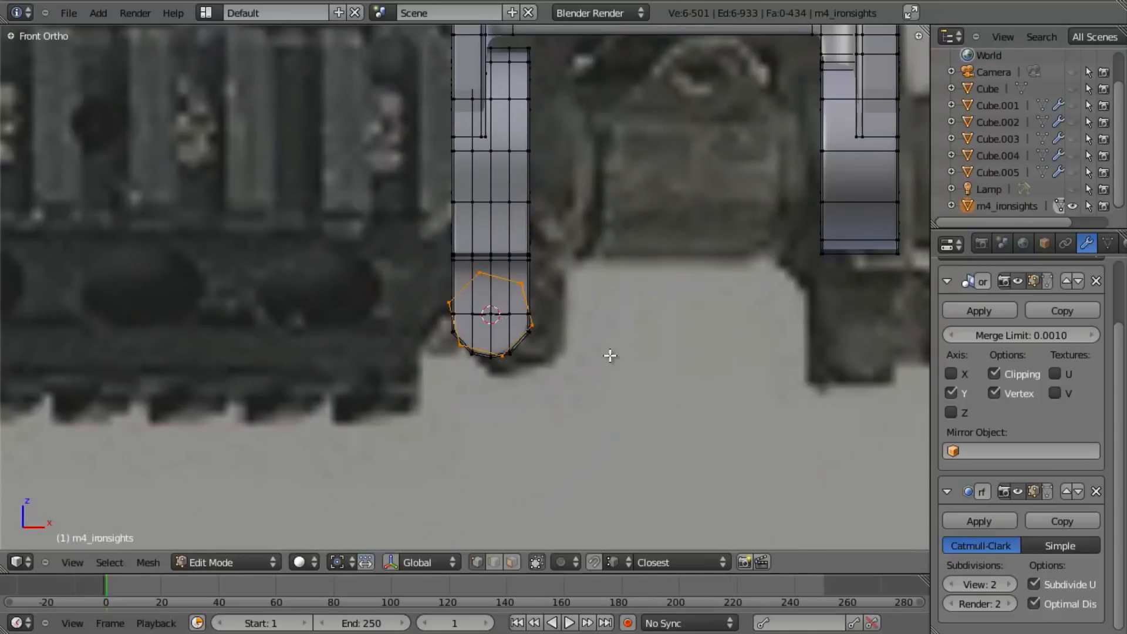
text(zr15)
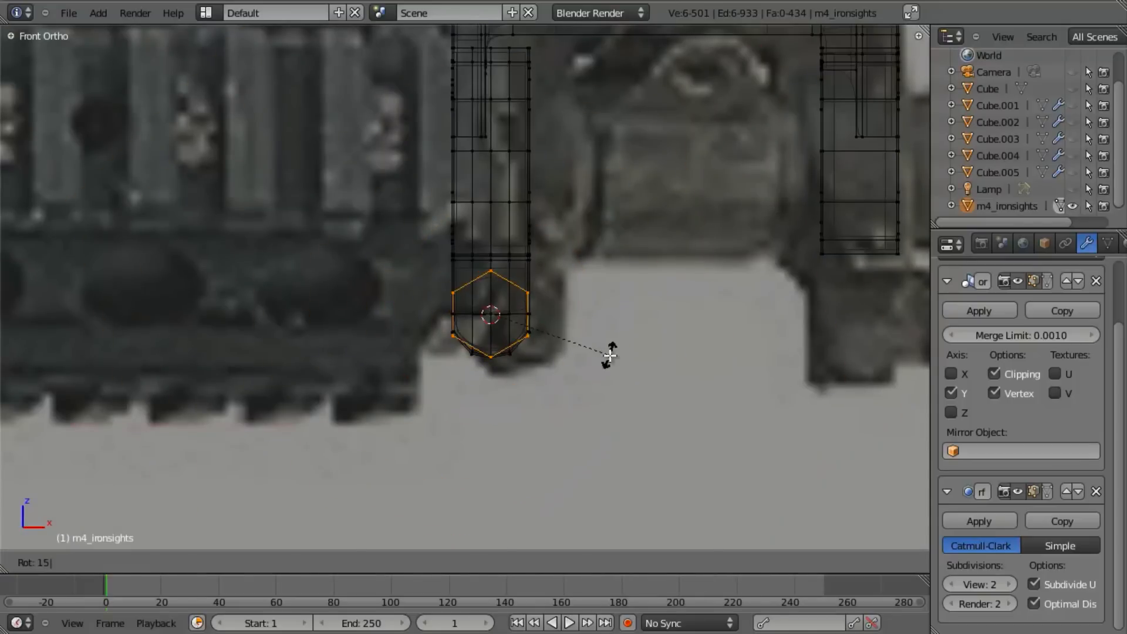
key(Return)
Shrink the hexagon to about 0.19 of its size and move it outward along Y, clear of the leg's face.
scroll(483, 395, up, 4)
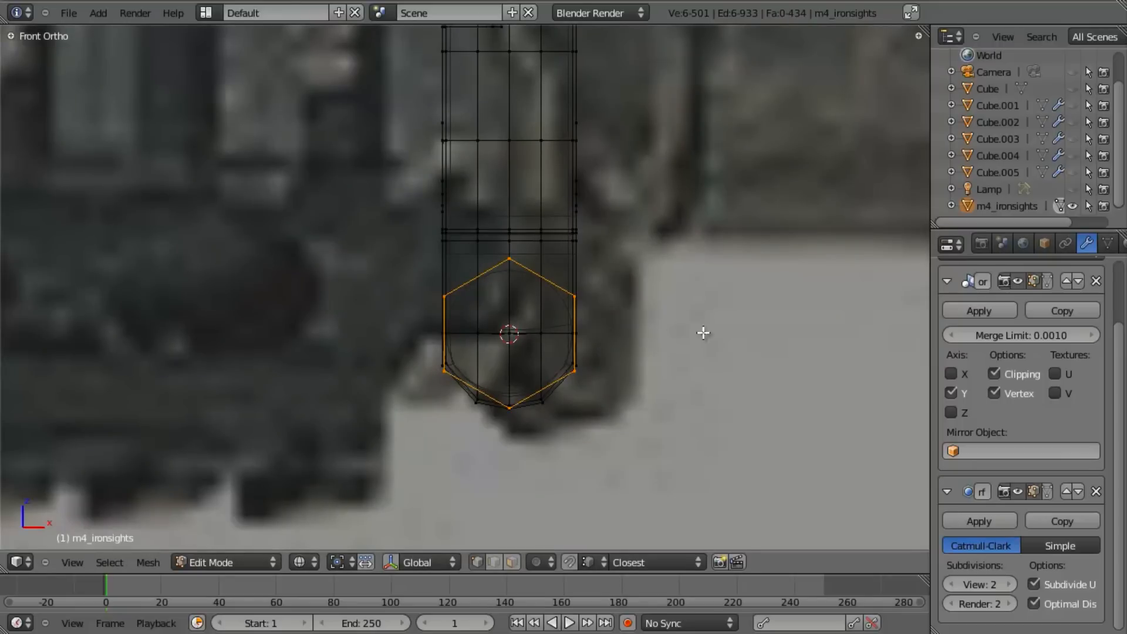
scroll(660, 322, up, 3)
key(s)
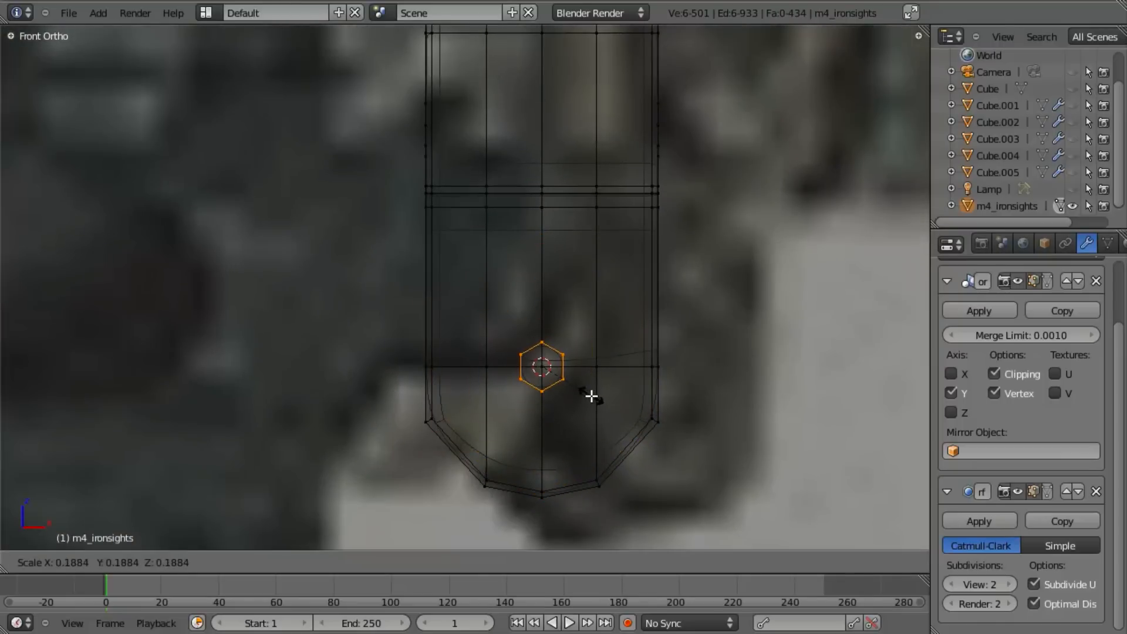
key(Return)
key(z)
middle_drag(634, 358, 636, 397)
key(g)
key(y)
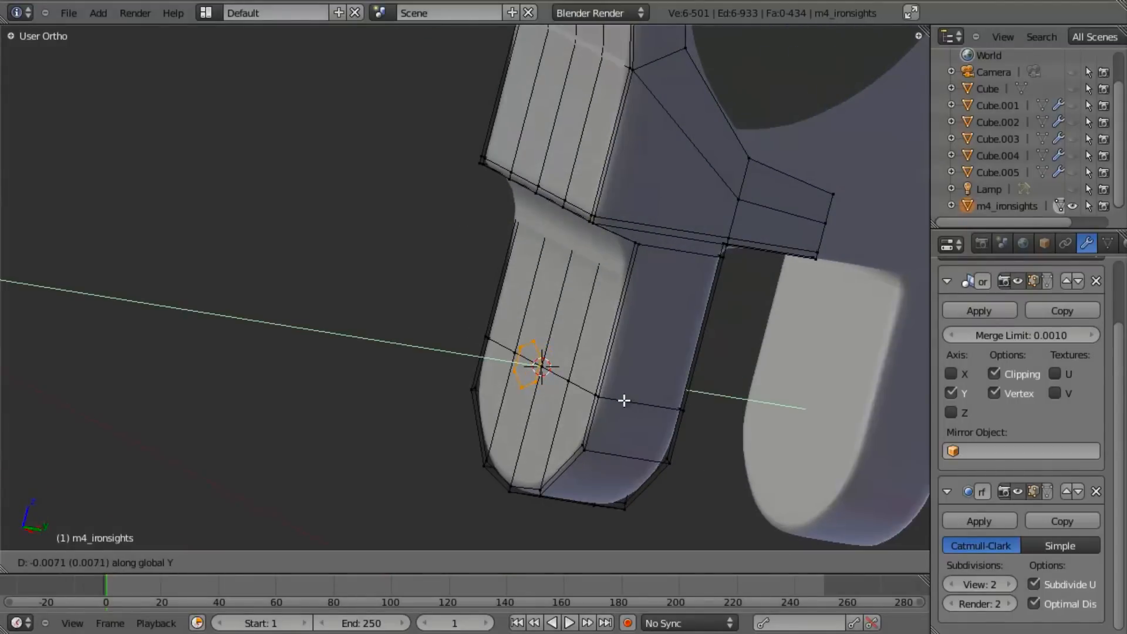
key(Return)
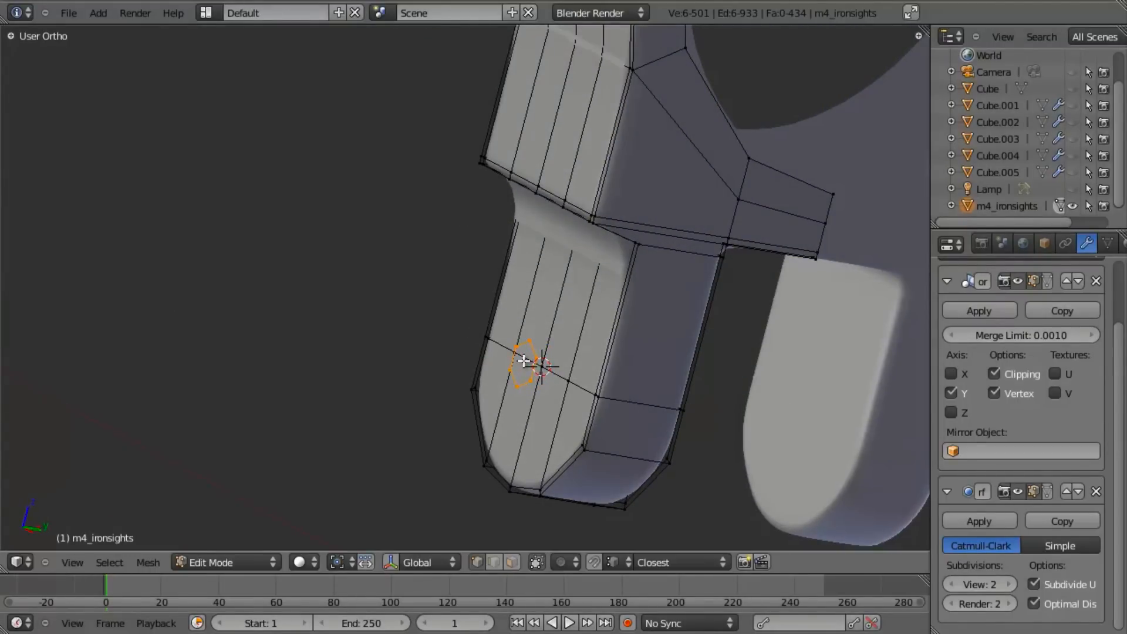
Fill the hexagon with two faces that meet along its vertical centre edge.
middle_drag(560, 379, 587, 380)
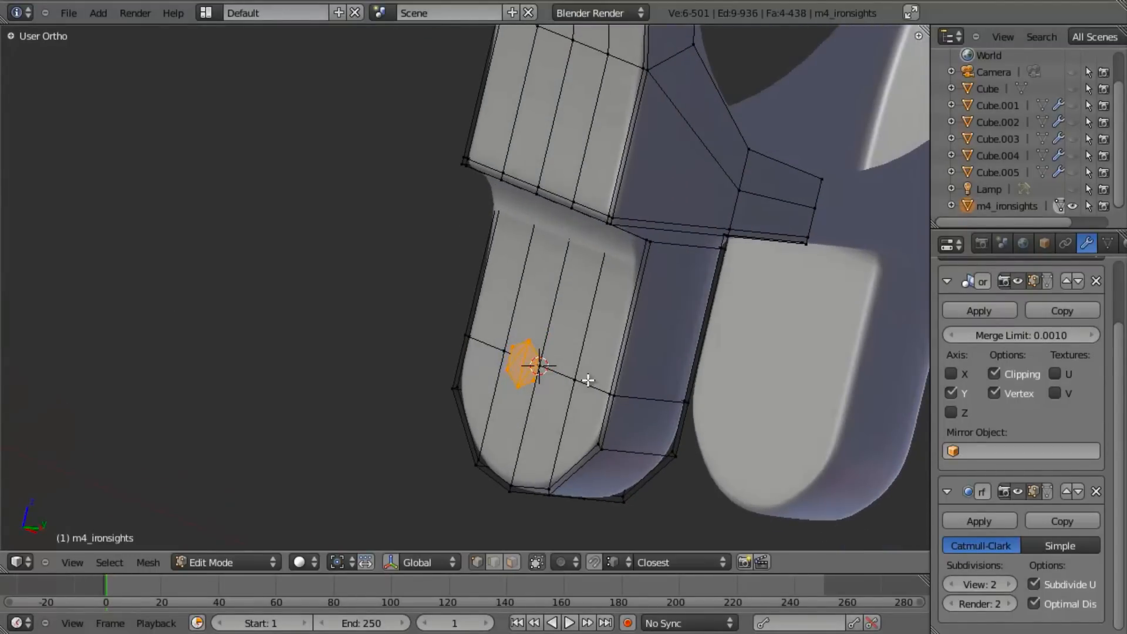
scroll(585, 380, up, 6)
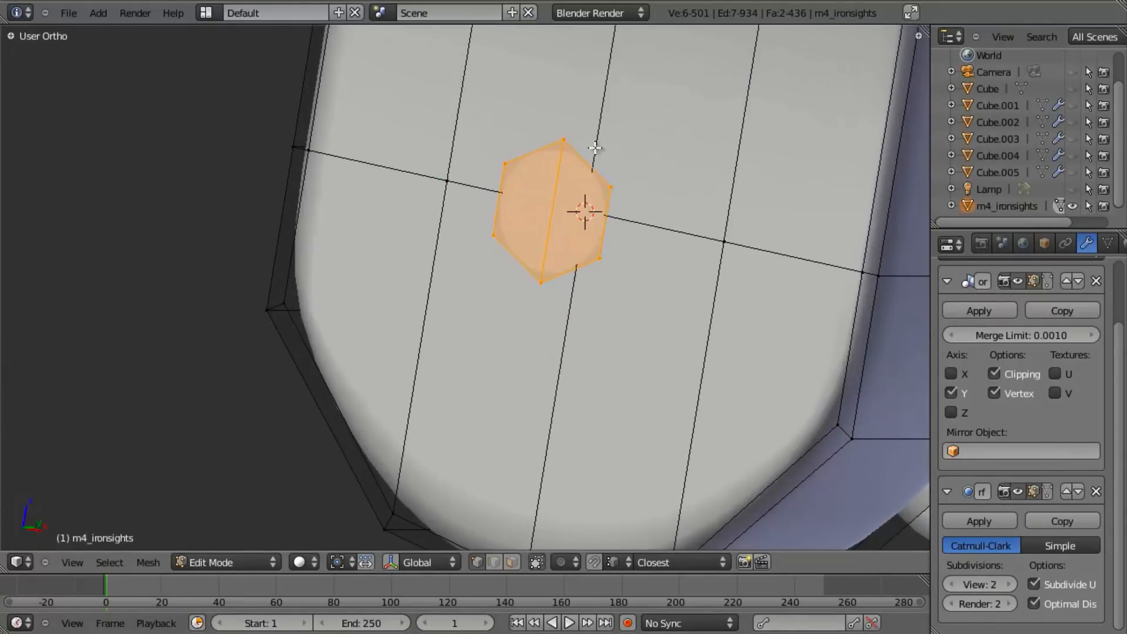
middle_drag(696, 250, 548, 319)
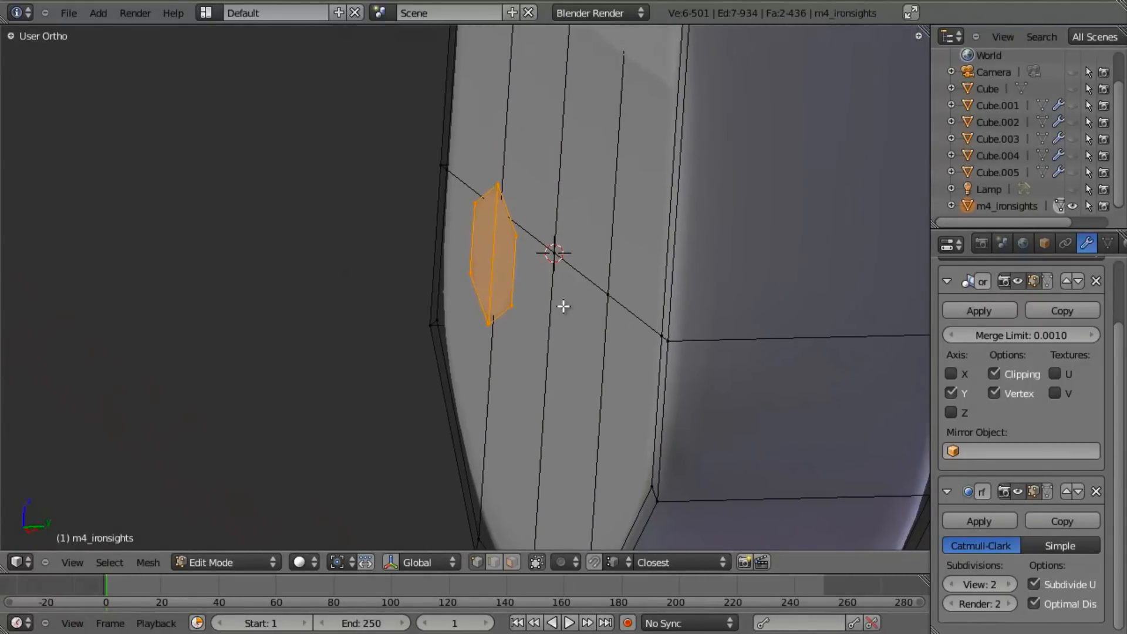
Extrude the hexagon faces toward the leg and scale the new ring up to start a domed pin head.
key(e)
click(581, 302)
key(s)
click(605, 377)
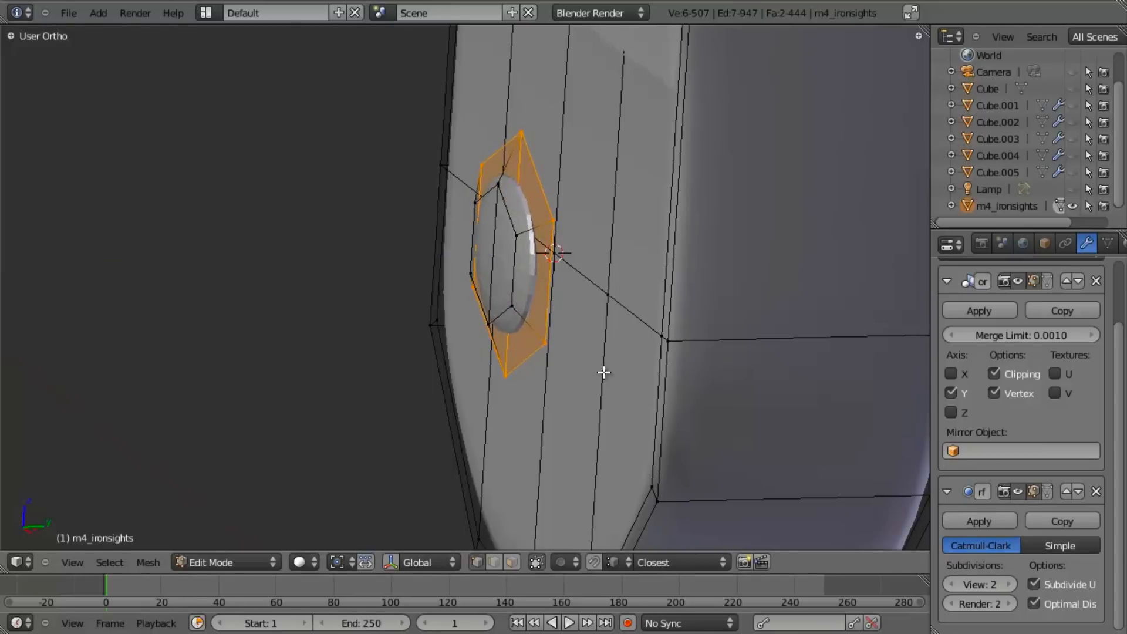
Extrude the pin head again toward the leg, scale it by about 1.16 and adjust its position along Y.
key(e)
click(661, 339)
middle_drag(659, 340, 646, 365)
key(s)
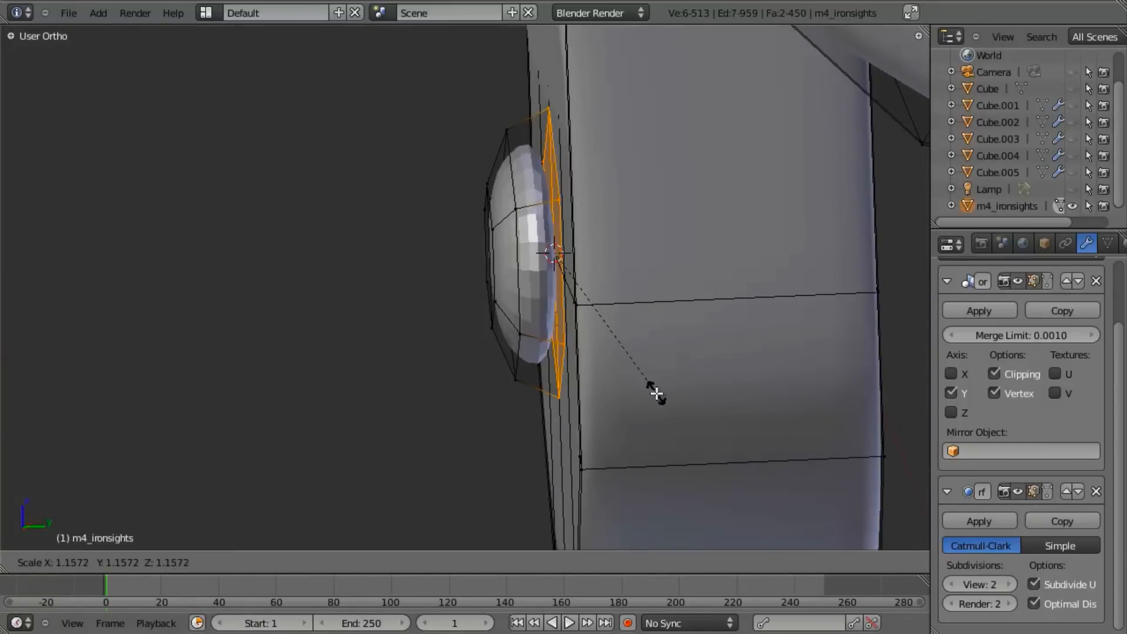
click(656, 391)
key(g)
key(y)
click(625, 351)
Extrude the pin head's rim about 0.0013 along global Y toward the leg.
key(e)
key(y)
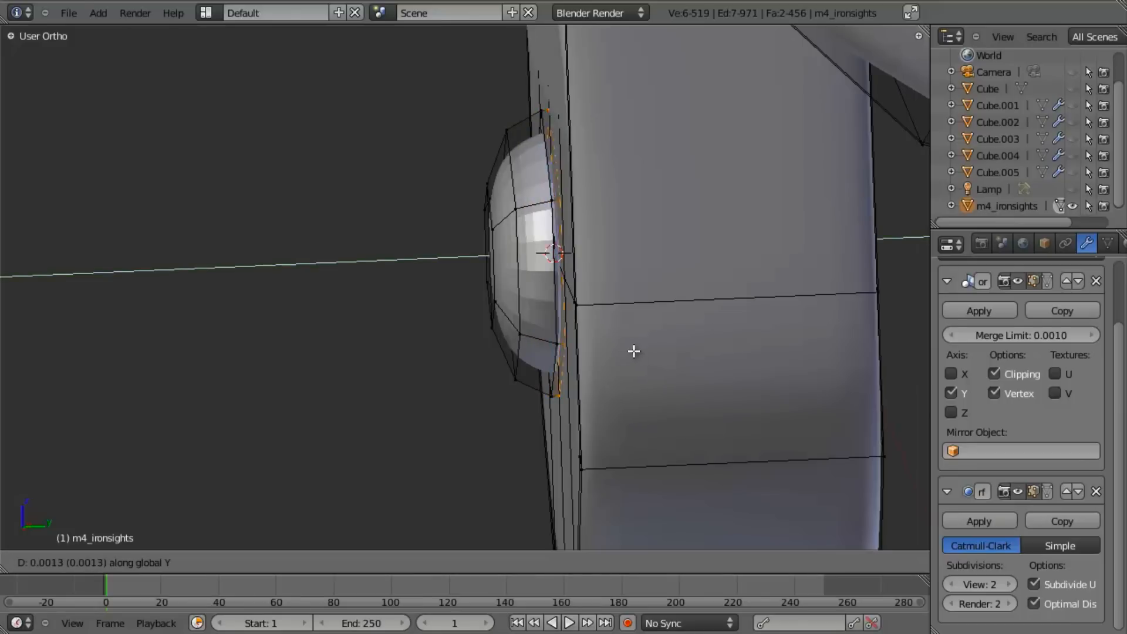
click(634, 351)
scroll(634, 351, down, 6)
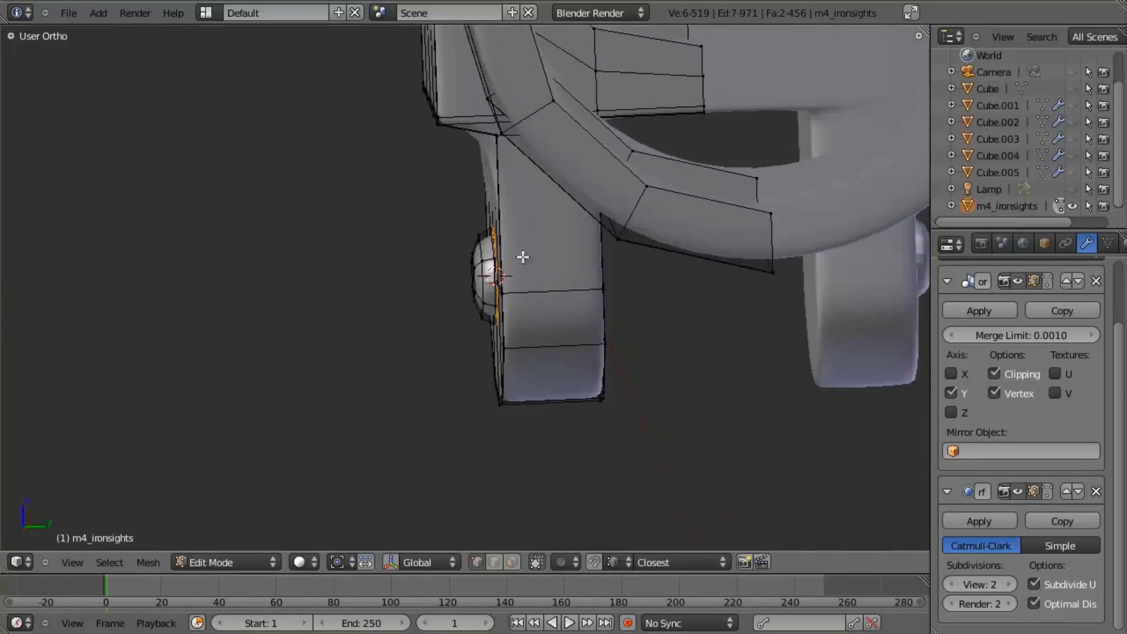
middle_drag(516, 249, 552, 265)
scroll(576, 307, up, 5)
key(Tab)
middle_drag(576, 307, 639, 316)
scroll(638, 317, up, 1)
scroll(639, 317, down, 11)
middle_drag(445, 361, 548, 365)
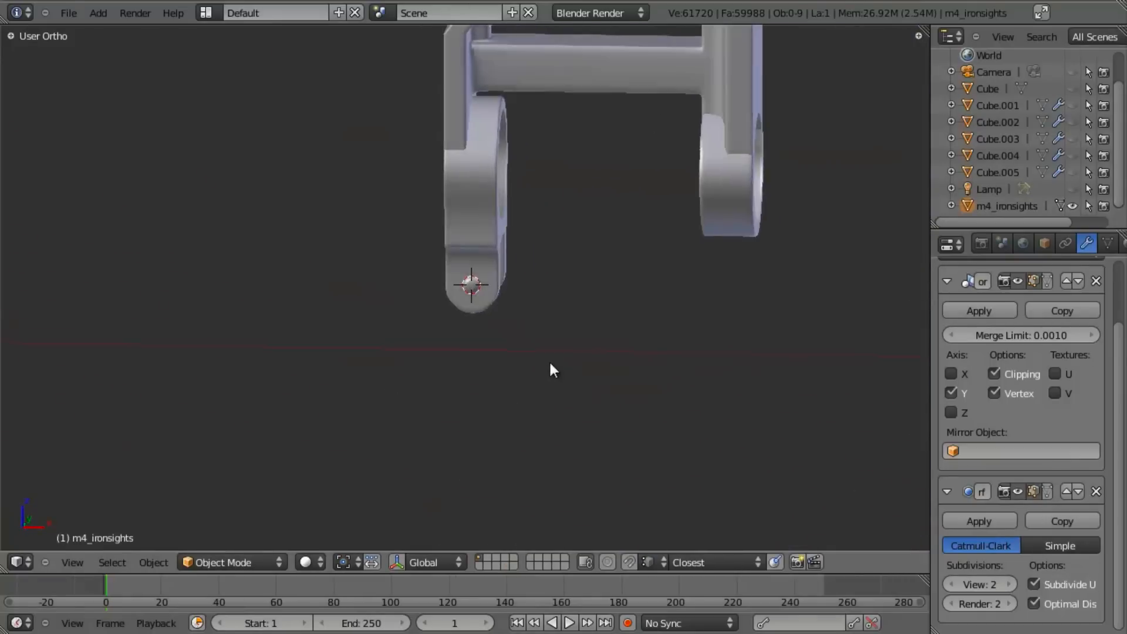
Select the whole linked pin head, remove its doubles and shade it smooth.
key(Tab)
scroll(549, 365, up, 6)
key(ctrl+l)
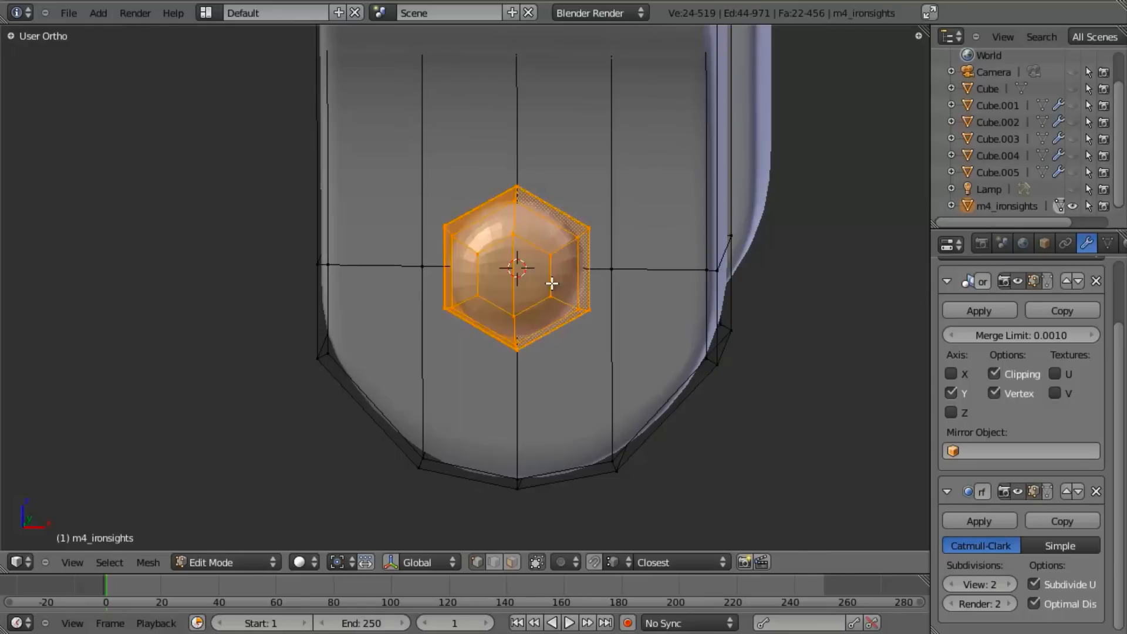
key(w)
click(552, 283)
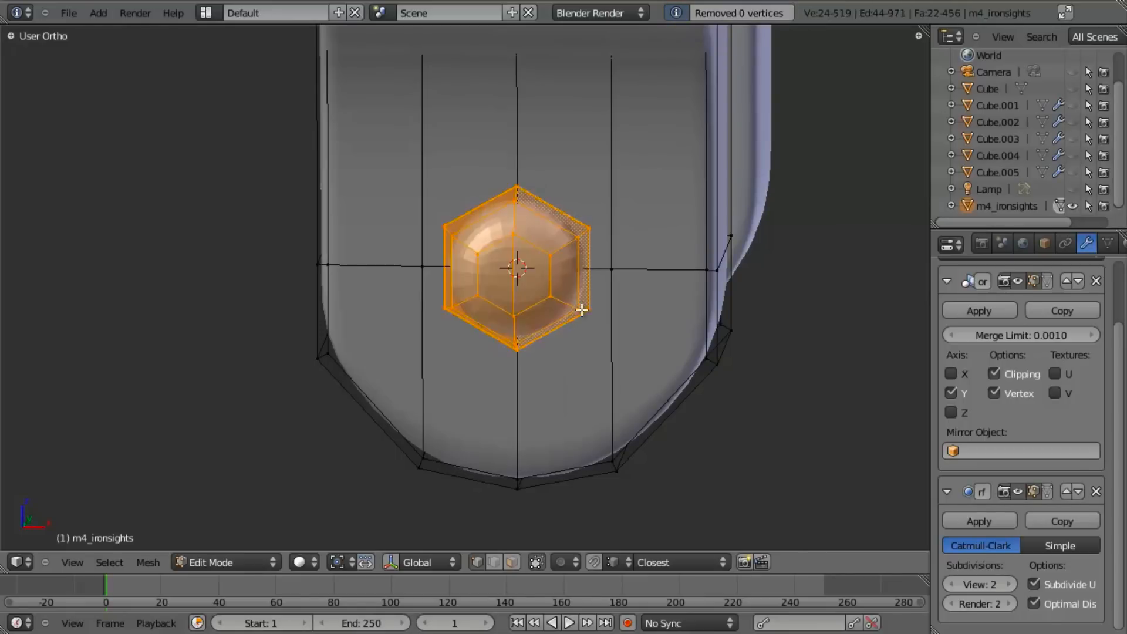
middle_drag(608, 300, 548, 297)
key(w)
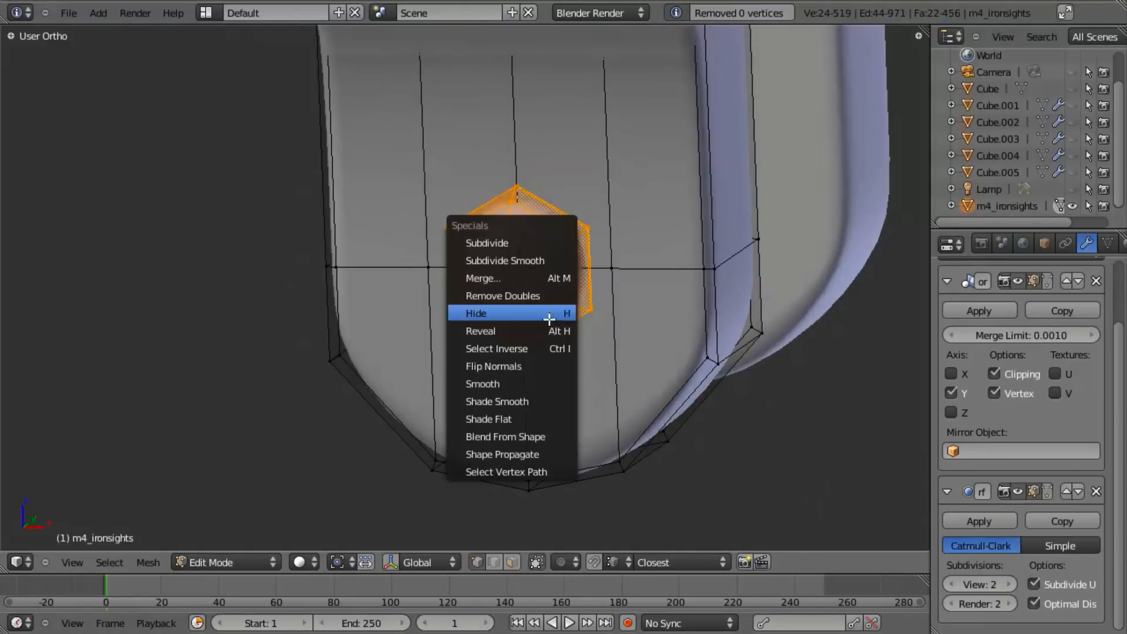
click(546, 395)
Examine the smoothed pin head and its mirrored copy on both legs from several angles in Object Mode.
scroll(546, 396, down, 8)
key(Tab)
middle_drag(546, 327, 304, 256)
scroll(353, 263, up, 8)
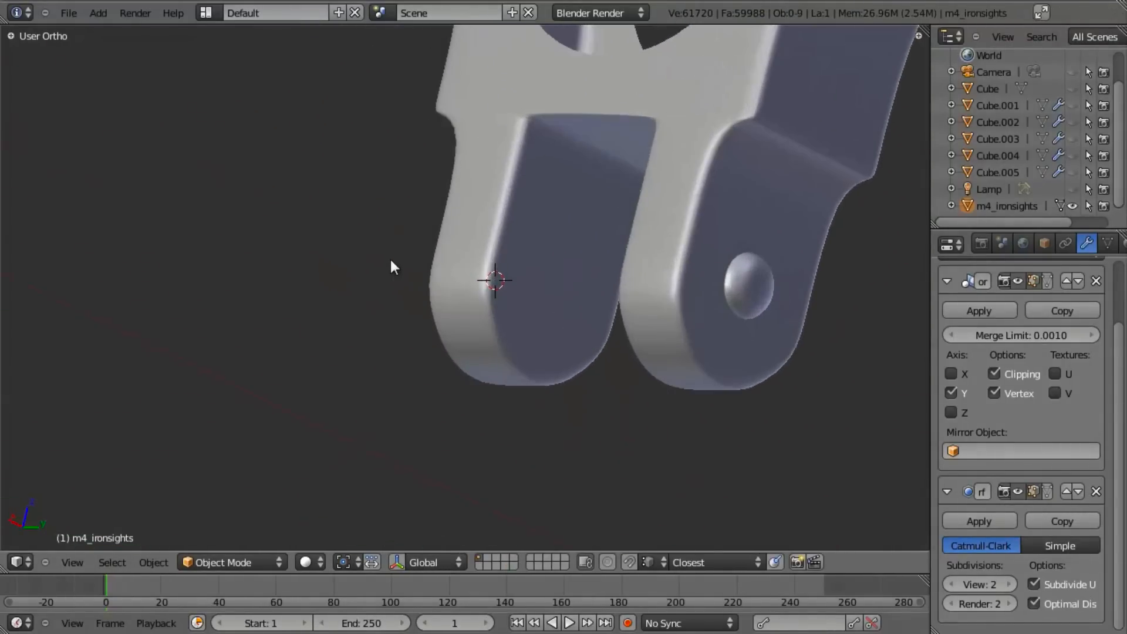
middle_drag(391, 261, 508, 284)
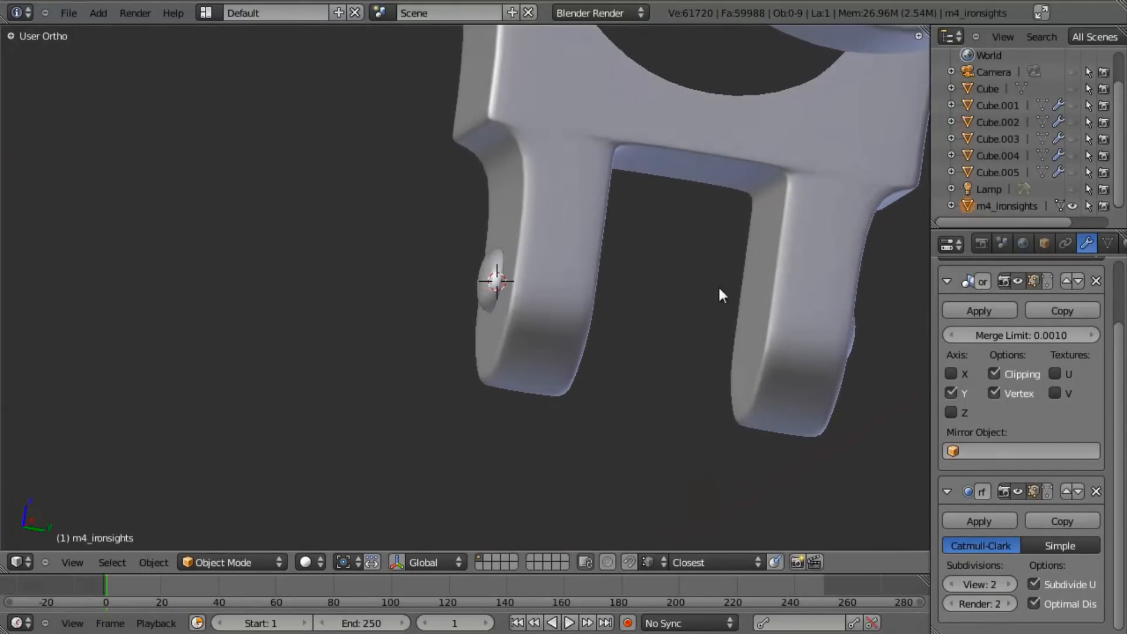
middle_drag(705, 297, 580, 270)
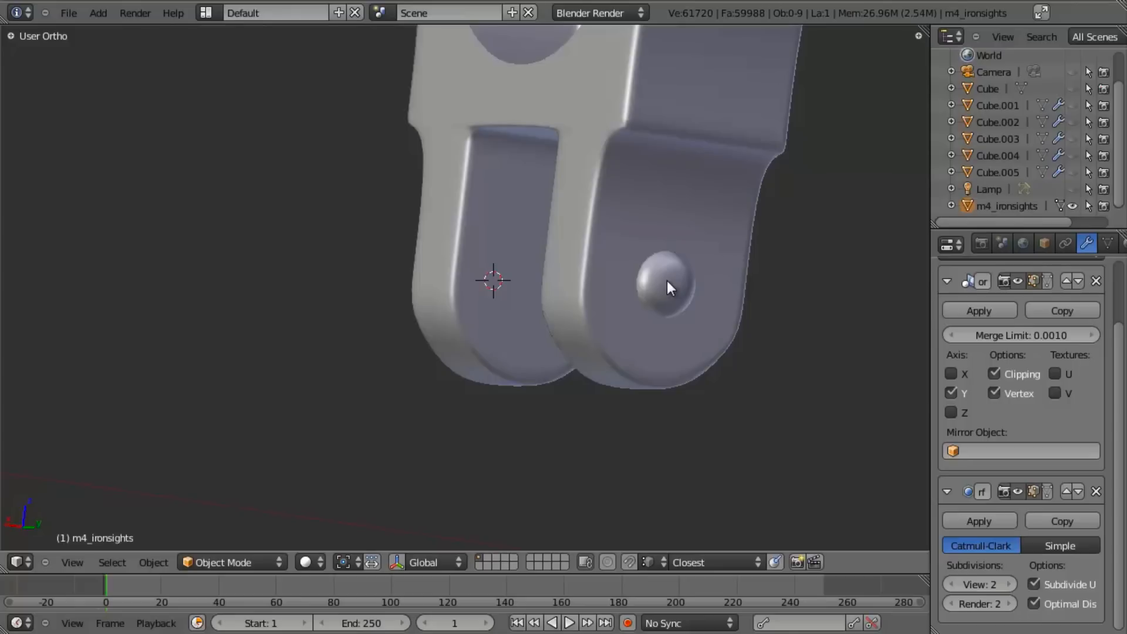
middle_drag(667, 280, 453, 262)
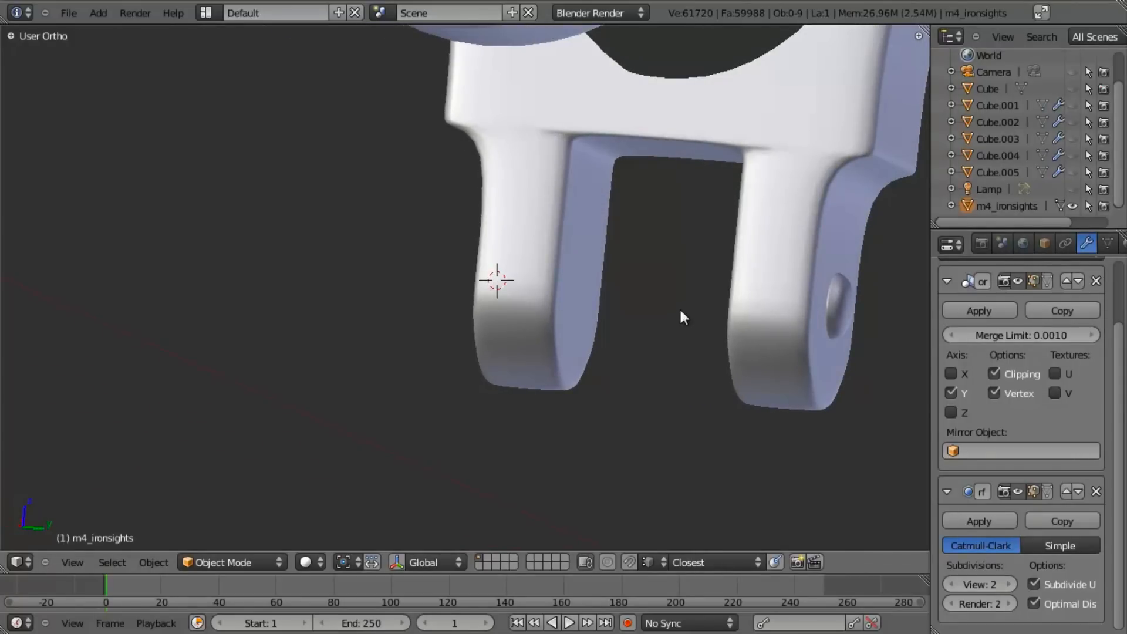
middle_drag(670, 305, 709, 307)
scroll(705, 309, down, 5)
middle_drag(620, 313, 657, 315)
scroll(663, 324, up, 6)
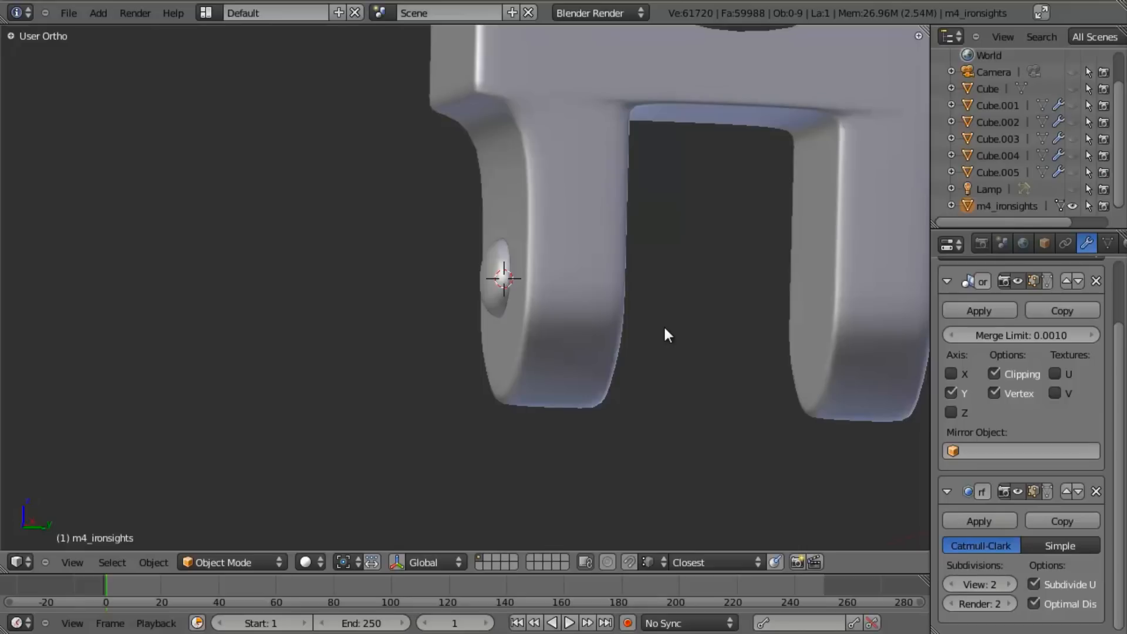
Select the two hexagon faces at the back of the pin head in wireframe, extrude them in place and scale slightly.
key(Tab)
scroll(647, 289, down, 5)
middle_drag(647, 289, 561, 288)
scroll(561, 288, up, 6)
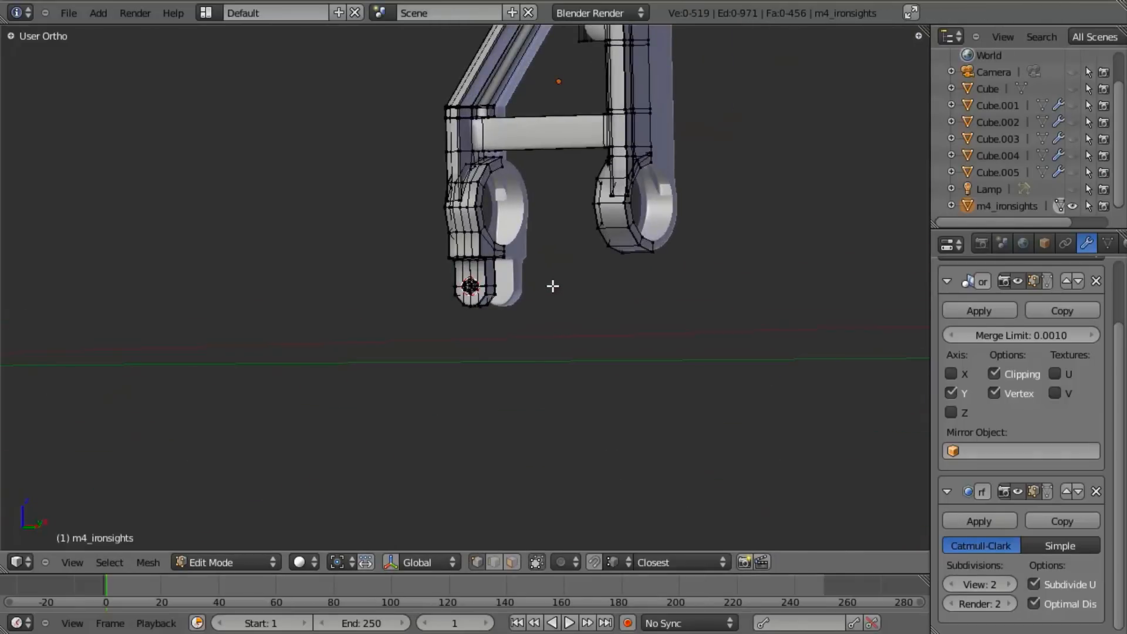
scroll(559, 286, up, 8)
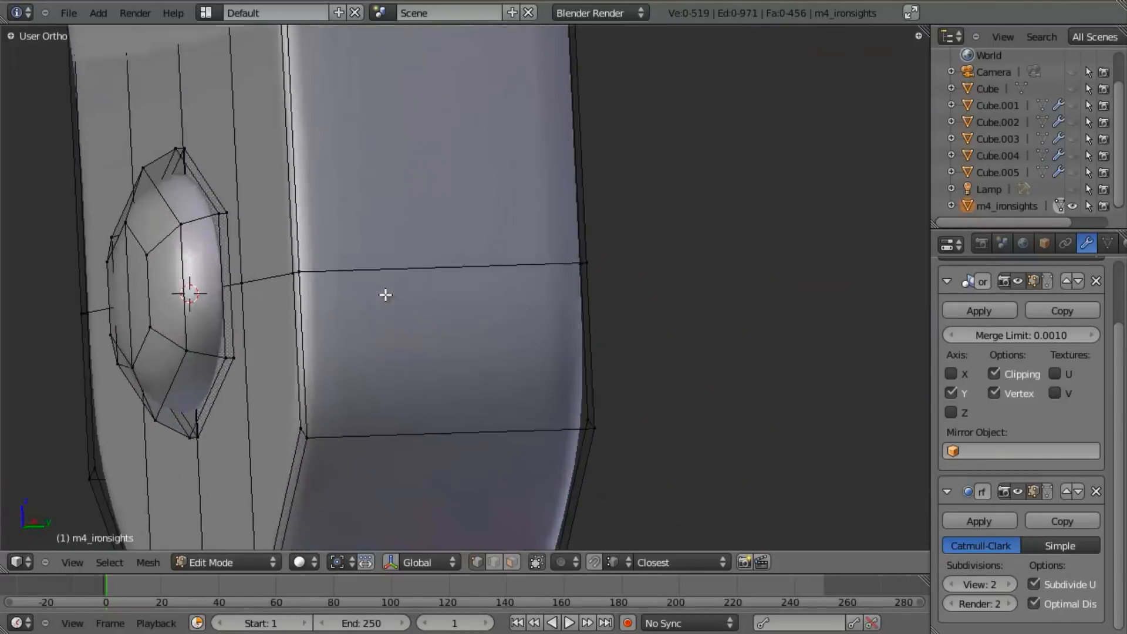
key(z)
alt+right_click(194, 200)
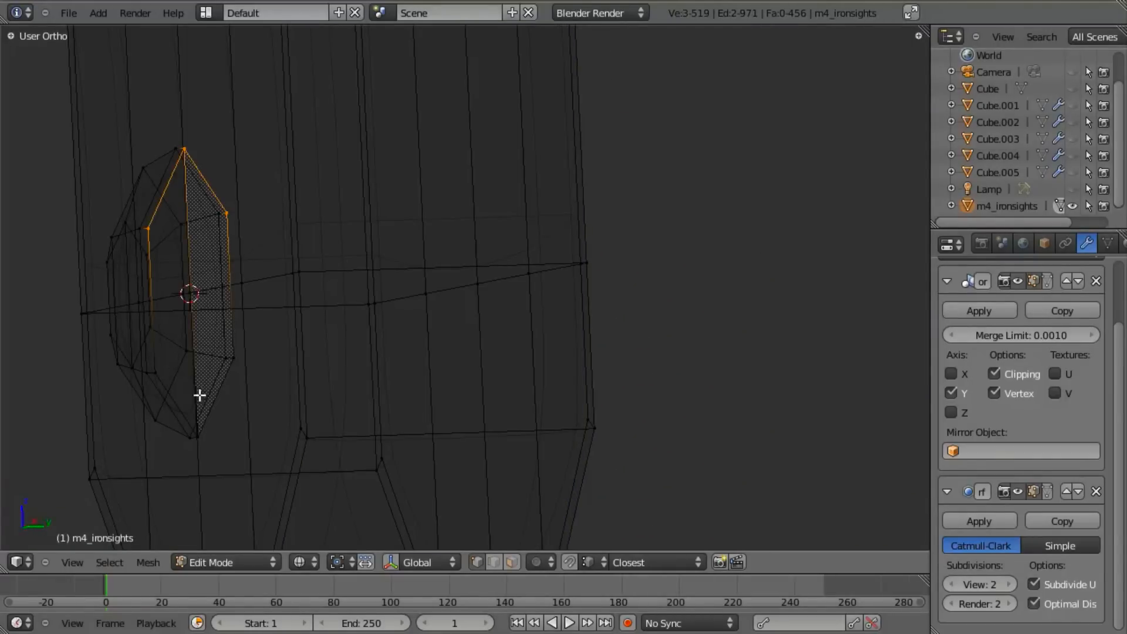
alt+shift+right_click(227, 388)
key(e)
right_click(489, 415)
key(s)
click(481, 384)
Try a further in-place extrusion of the back faces at a slightly smaller size, and undo it.
key(e)
right_click(473, 374)
key(s)
click(378, 347)
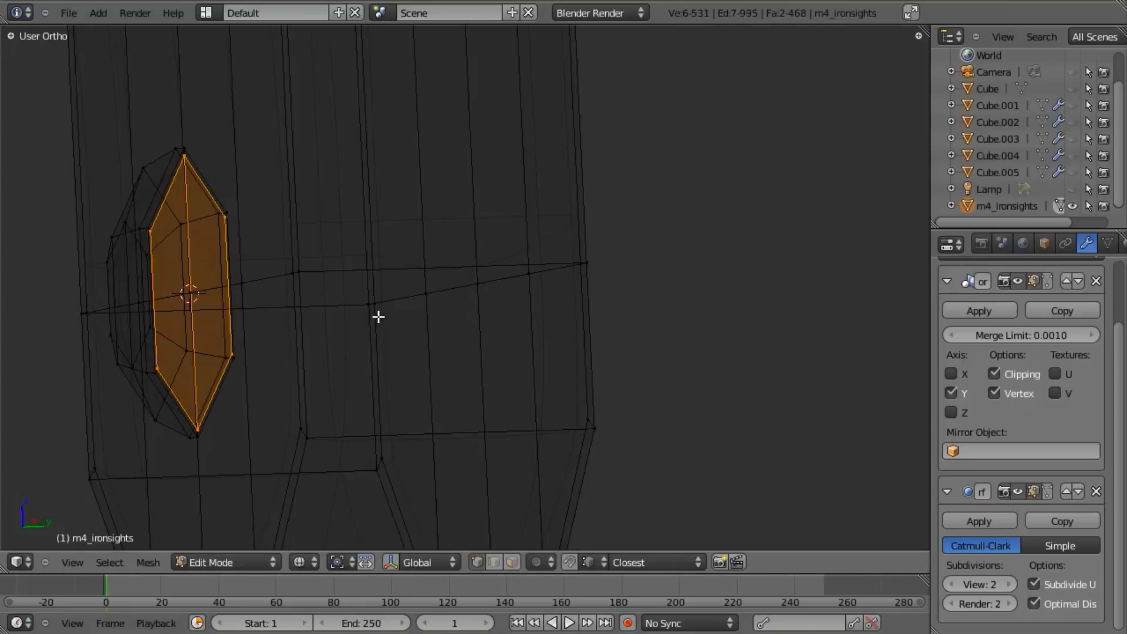
middle_drag(377, 314, 466, 317)
key(ctrl+z)
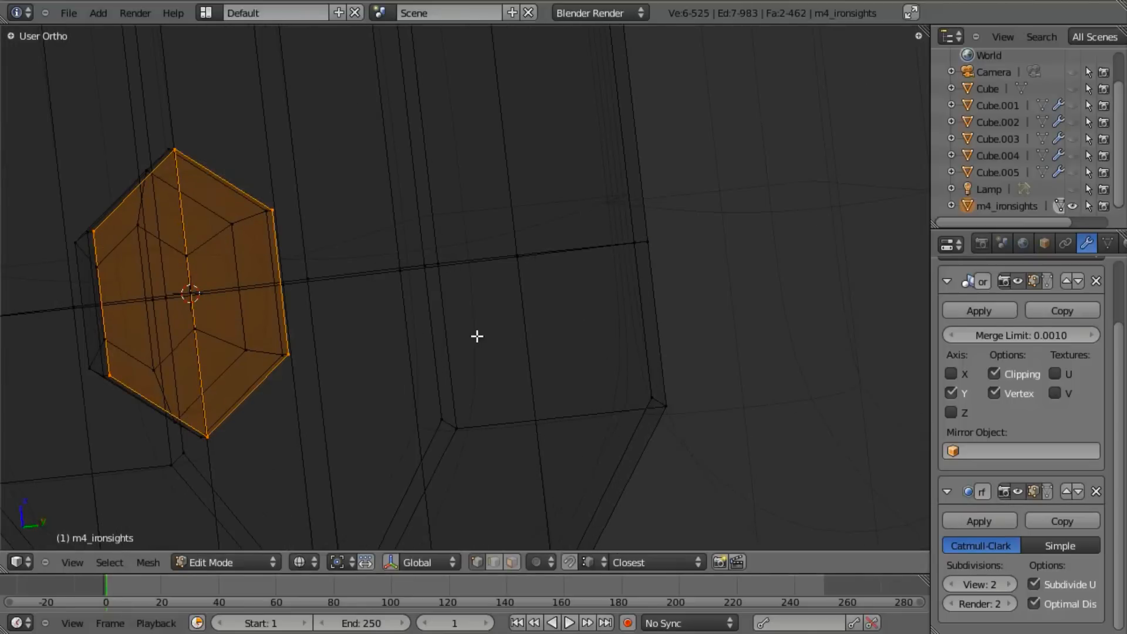
Inset the back faces with two in-place extrusions, scaling the first to about 0.91 and the second to a clearly smaller hexagon.
key(e)
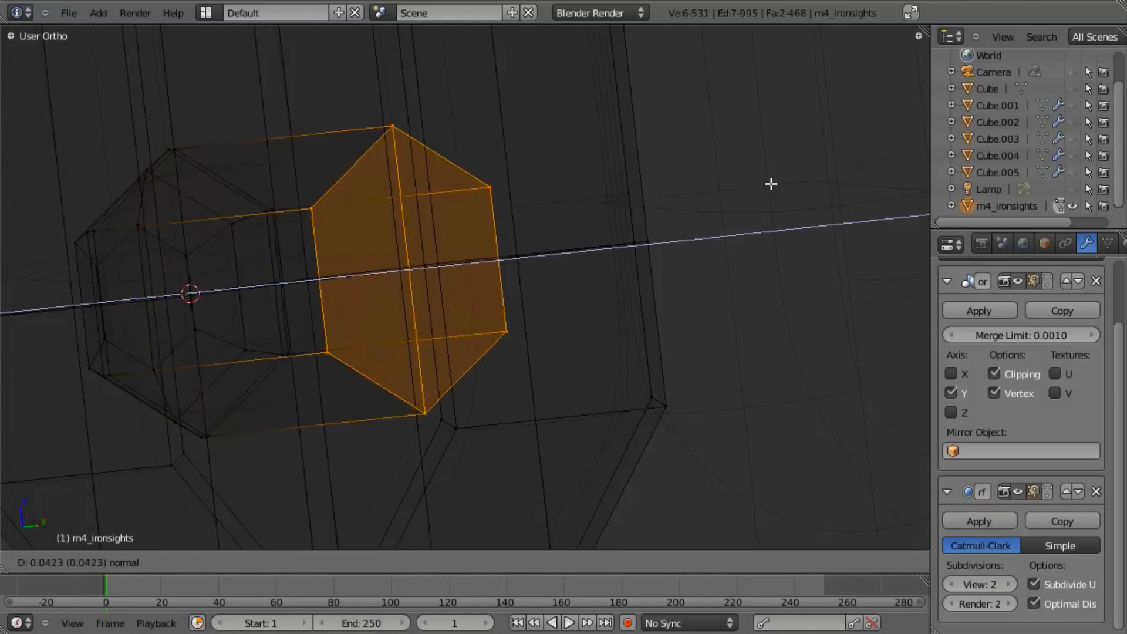
click(461, 214)
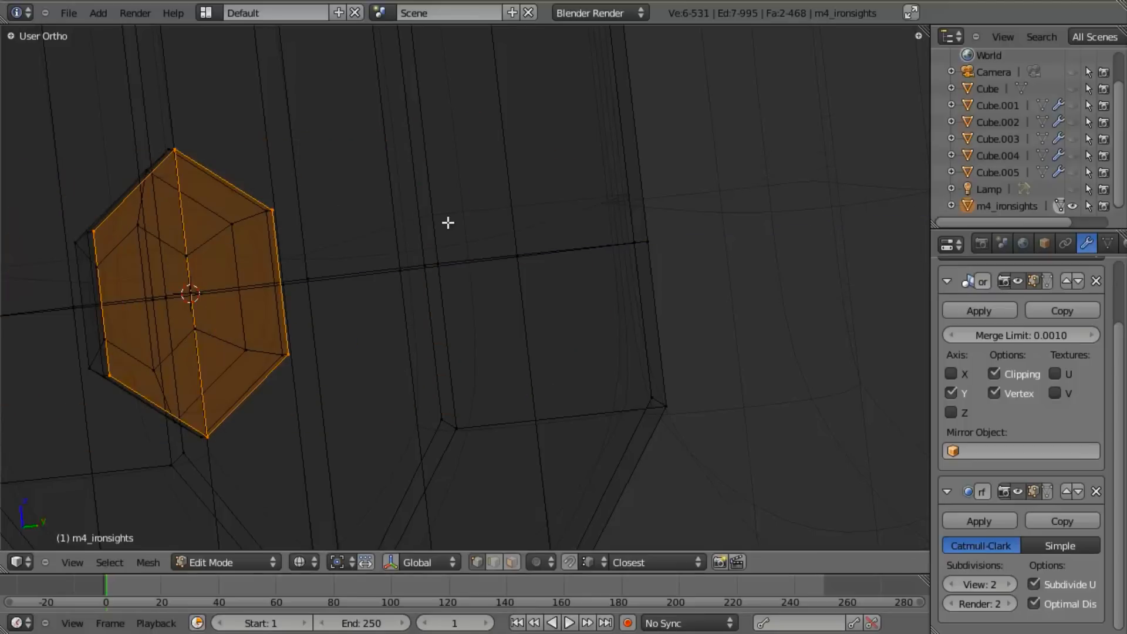
key(s)
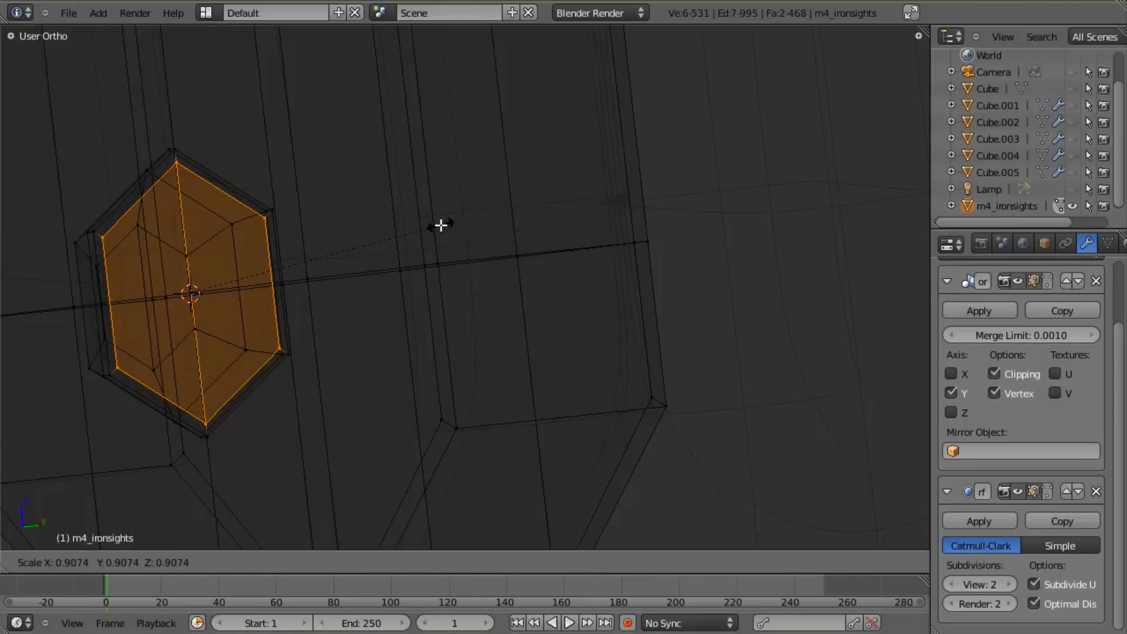
click(441, 225)
key(e)
click(511, 265)
key(s)
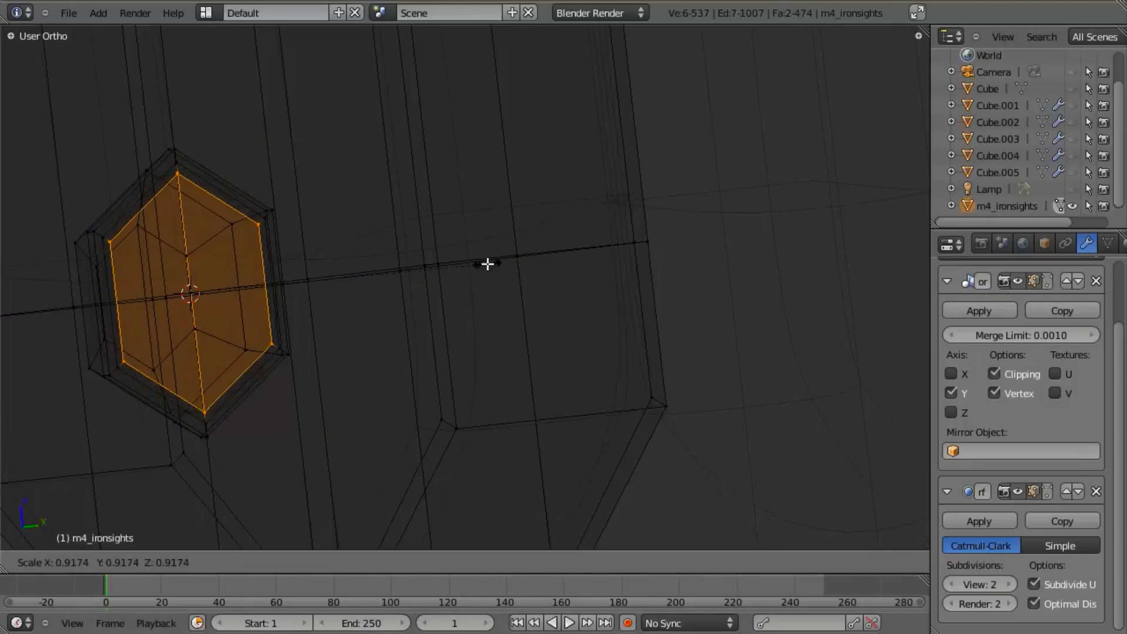
click(389, 259)
Extrude the small hexagon through the leg to the mirror plane as a pin shaft and delete its end faces.
scroll(389, 259, down, 5)
middle_drag(478, 229, 435, 319)
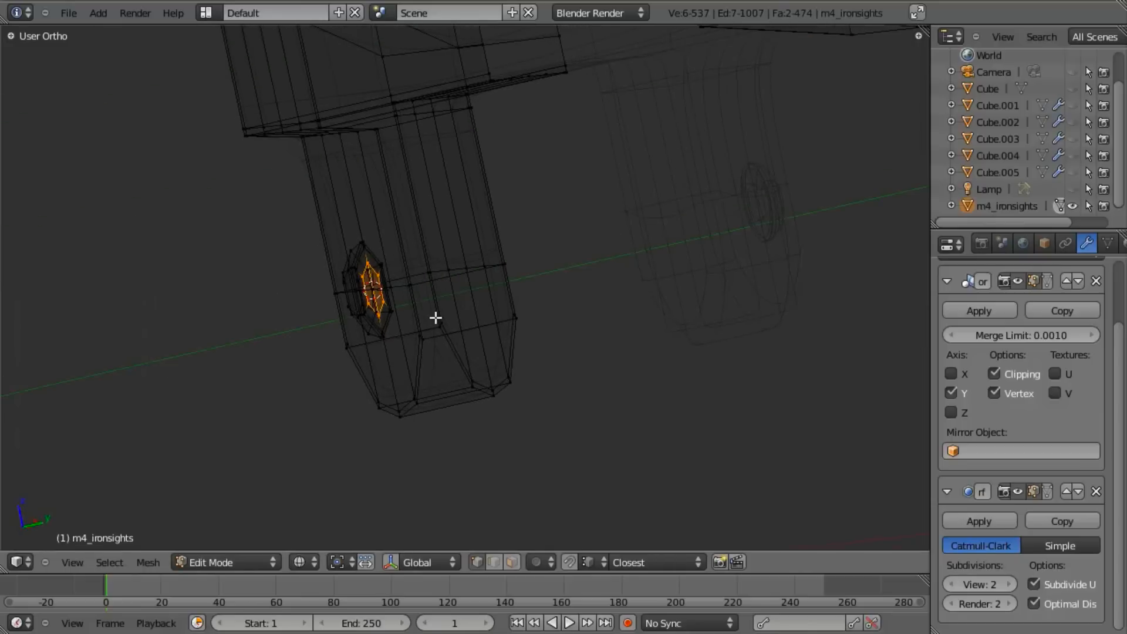
key(e)
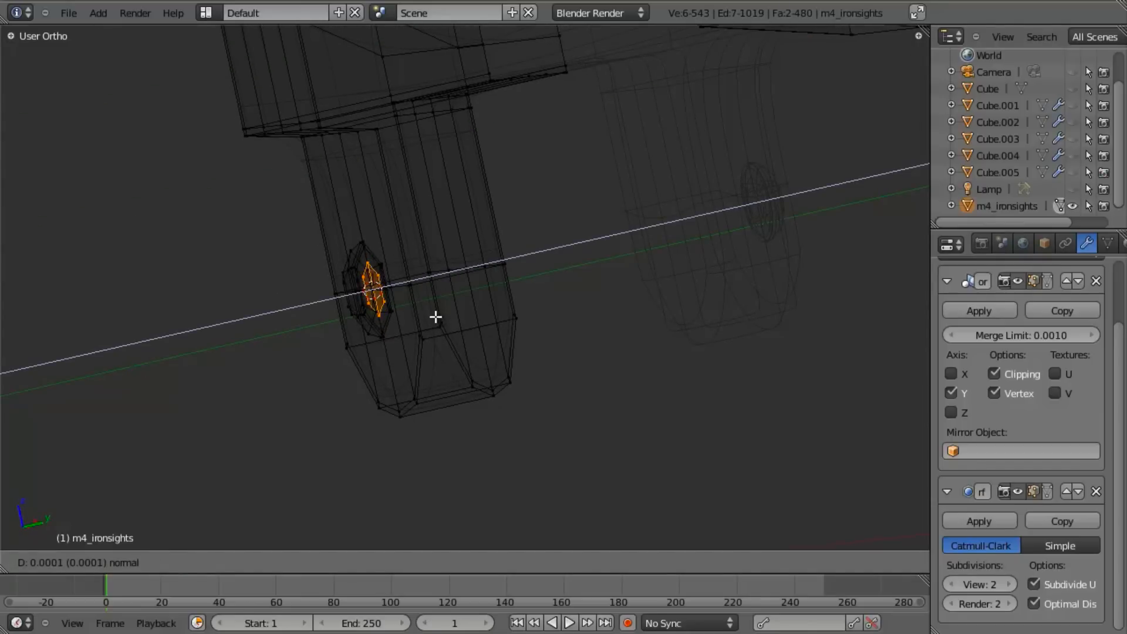
click(674, 280)
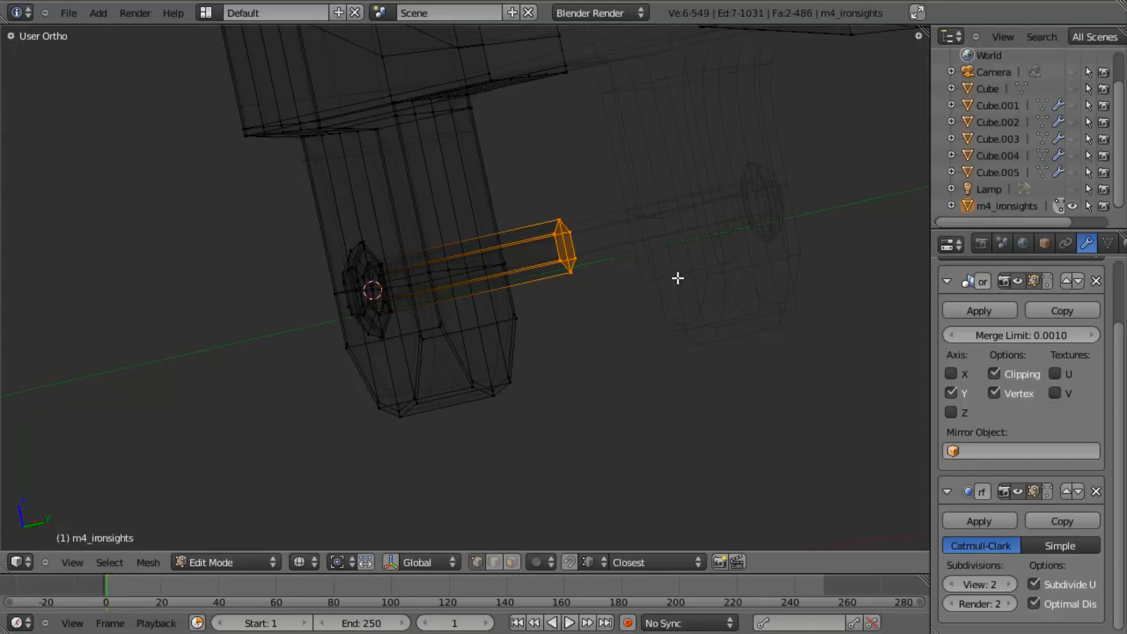
key(x)
click(677, 276)
Examine the pin shaft between the two legs in solid shading.
key(z)
middle_drag(415, 251, 396, 235)
key(Tab)
scroll(396, 234, down, 4)
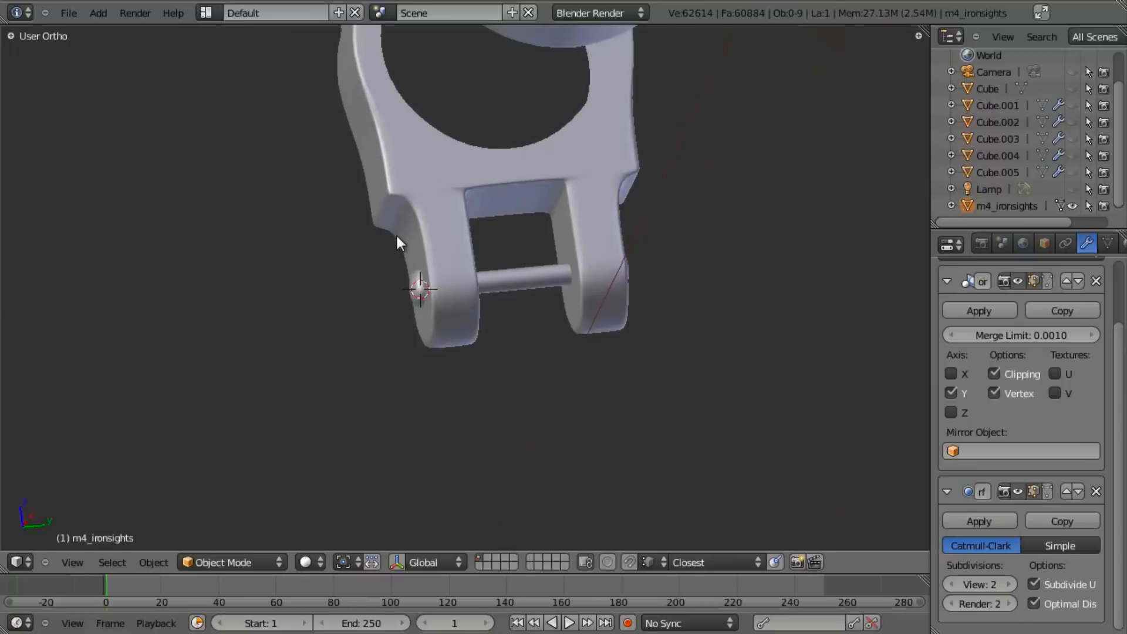
scroll(430, 258, up, 4)
key(Tab)
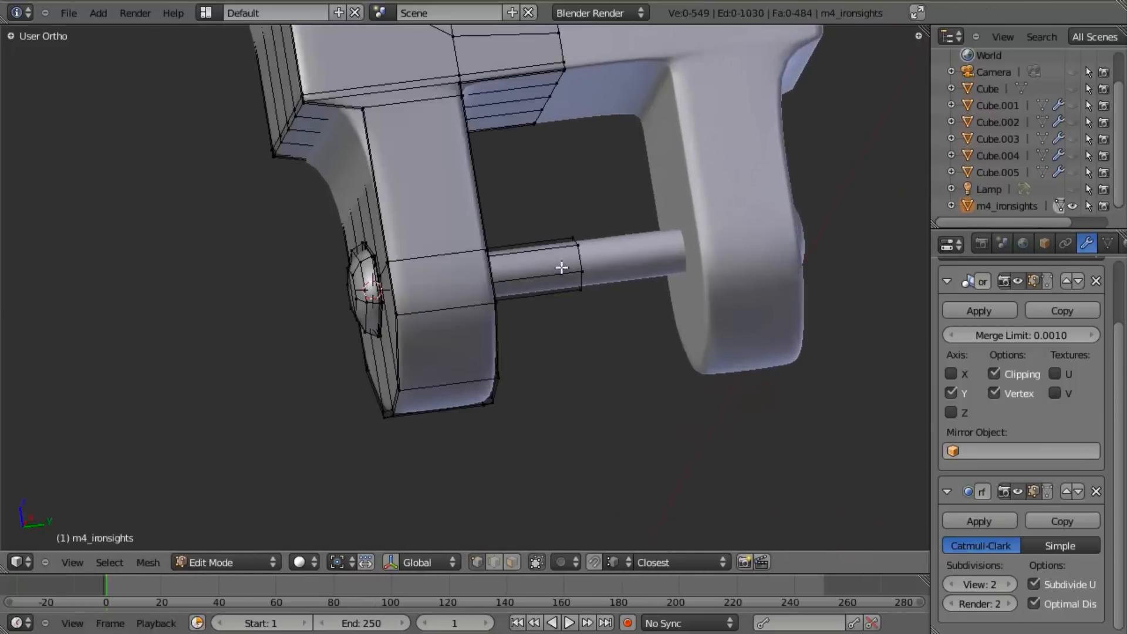
scroll(573, 257, down, 5)
key(Tab)
middle_drag(572, 257, 591, 324)
scroll(589, 322, up, 6)
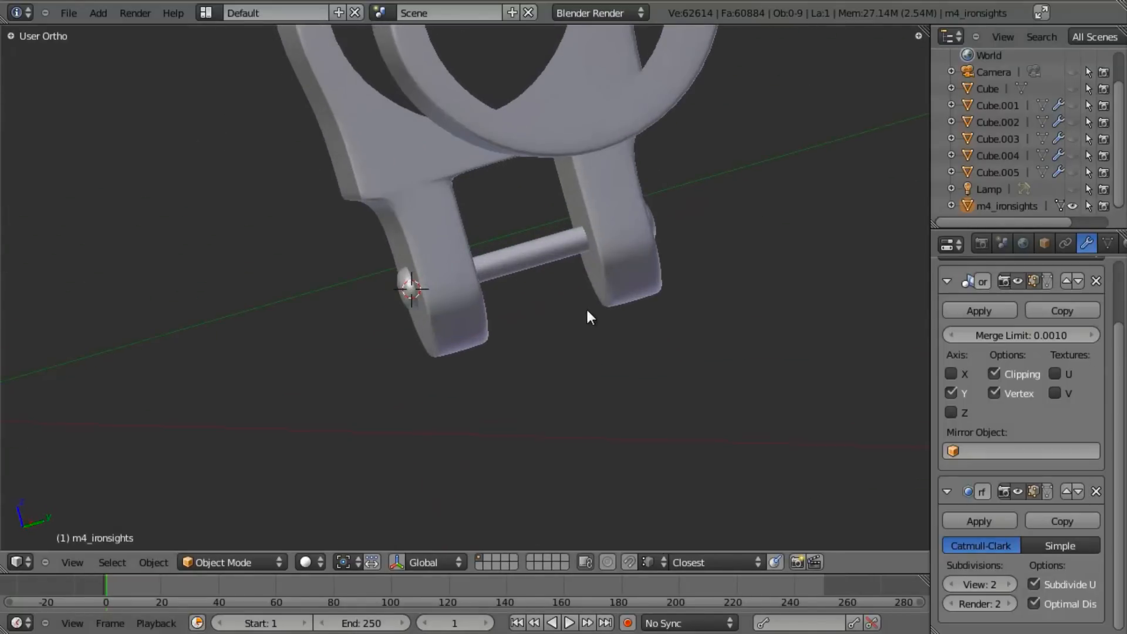
Select the whole linked pin, set the pivot to the 3D cursor and scale up its head and shaft together.
middle_drag(516, 273, 543, 275)
key(Tab)
key(l)
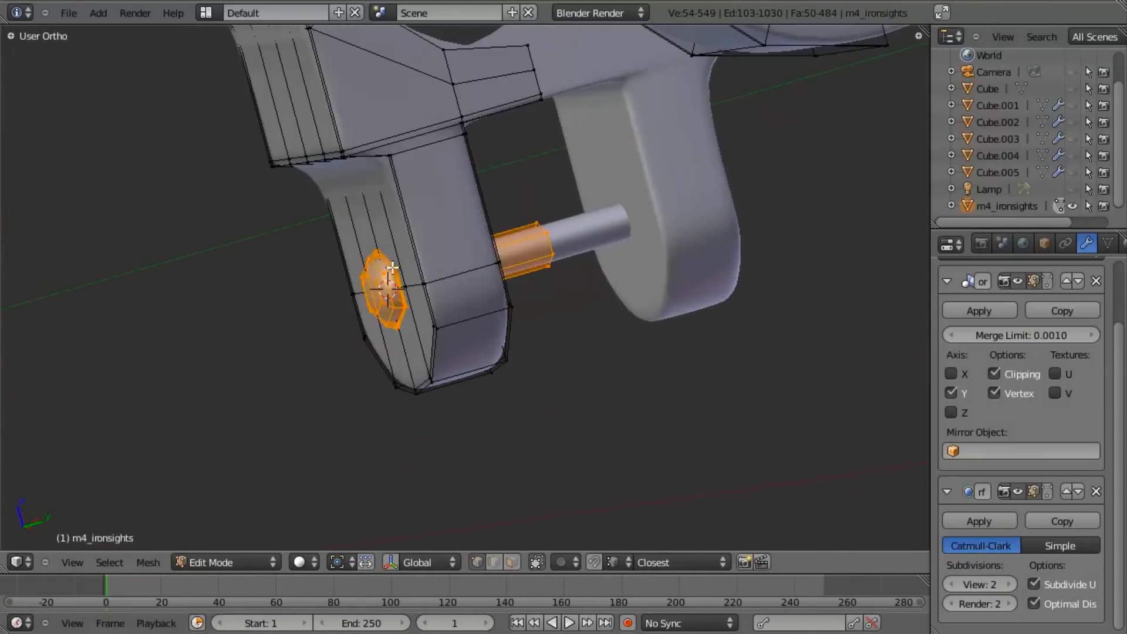
middle_drag(416, 296, 407, 285)
scroll(408, 285, up, 5)
scroll(375, 296, up, 3)
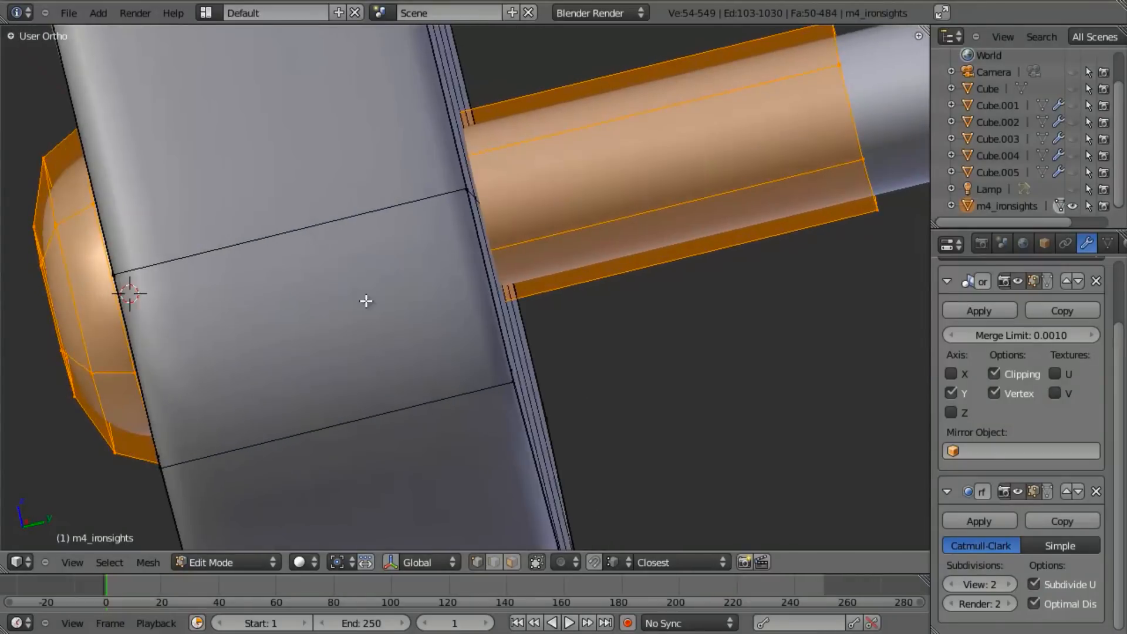
key(period)
scroll(435, 315, down, 4)
middle_drag(436, 314, 481, 307)
scroll(466, 303, down, 5)
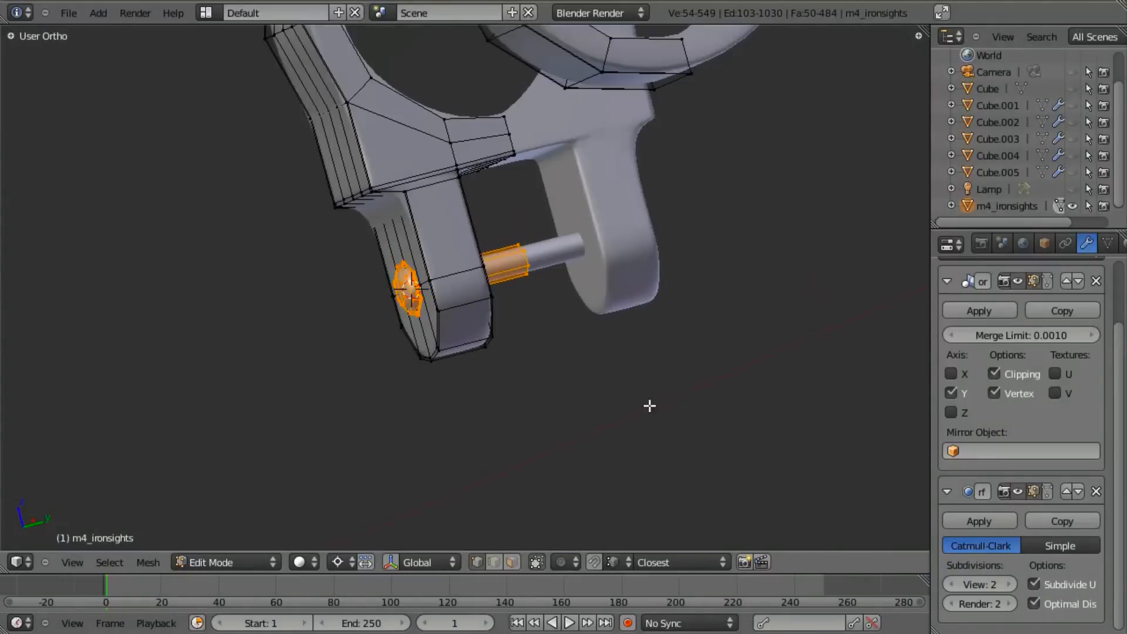
key(s)
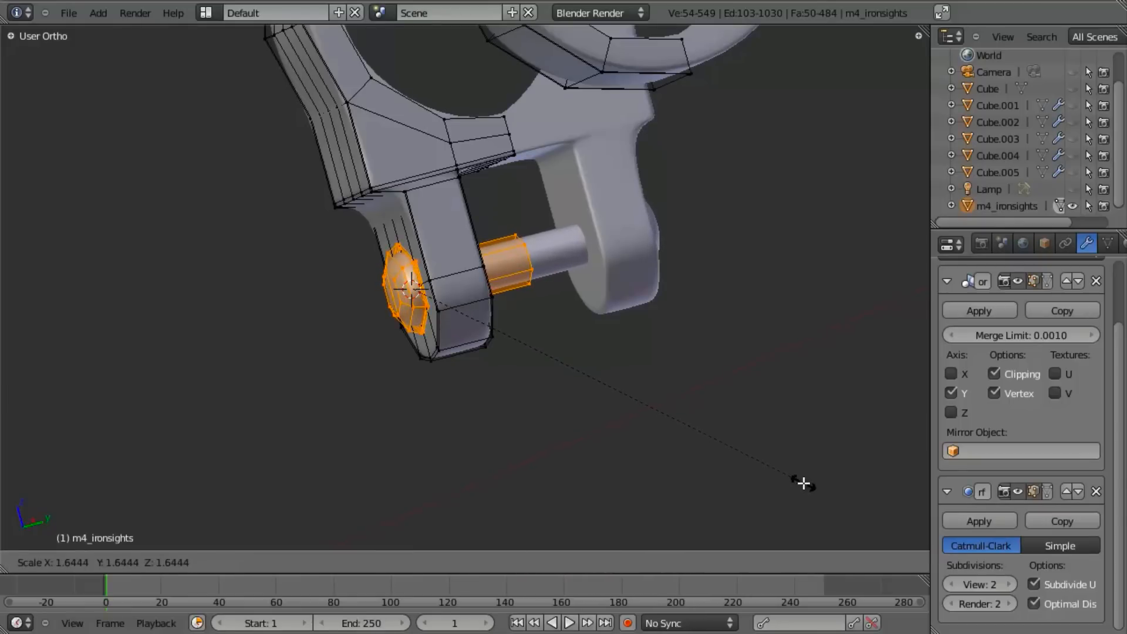
click(860, 39)
Return to Object Mode and save the file over the existing version.
key(Tab)
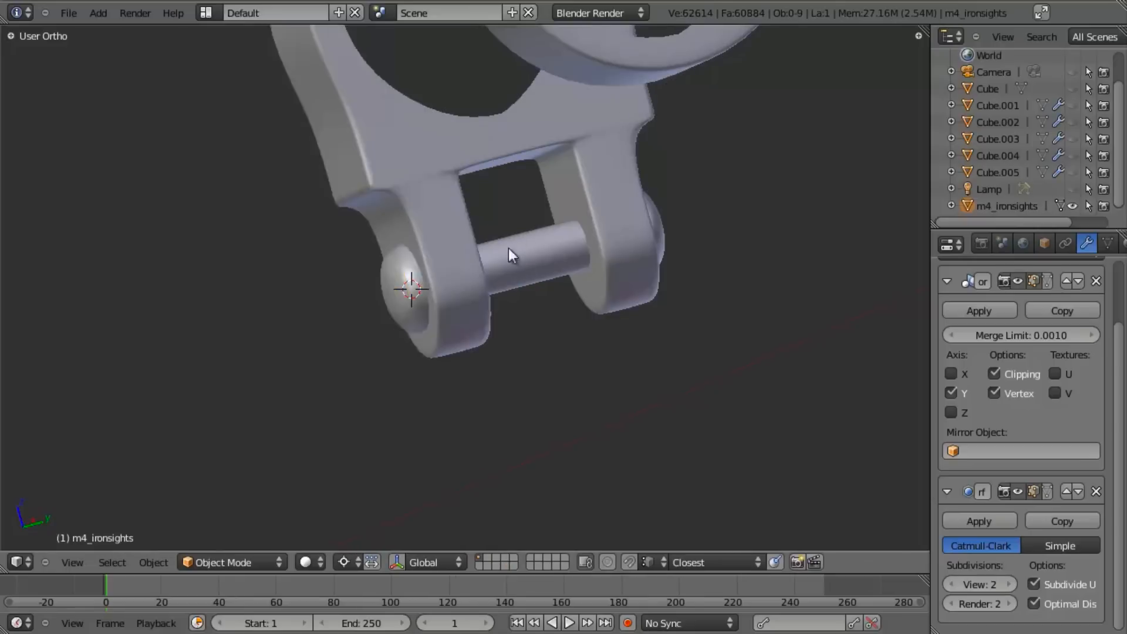
scroll(546, 261, down, 8)
scroll(595, 292, down, 7)
middle_drag(595, 293, 497, 228)
scroll(612, 245, up, 7)
key(ctrl+s)
click(611, 247)
Reopen the sight mesh for editing, clear the selection and view the pin and legs in right orthographic view.
scroll(610, 249, up, 4)
scroll(528, 223, up, 4)
middle_drag(572, 213, 505, 307)
key(Tab)
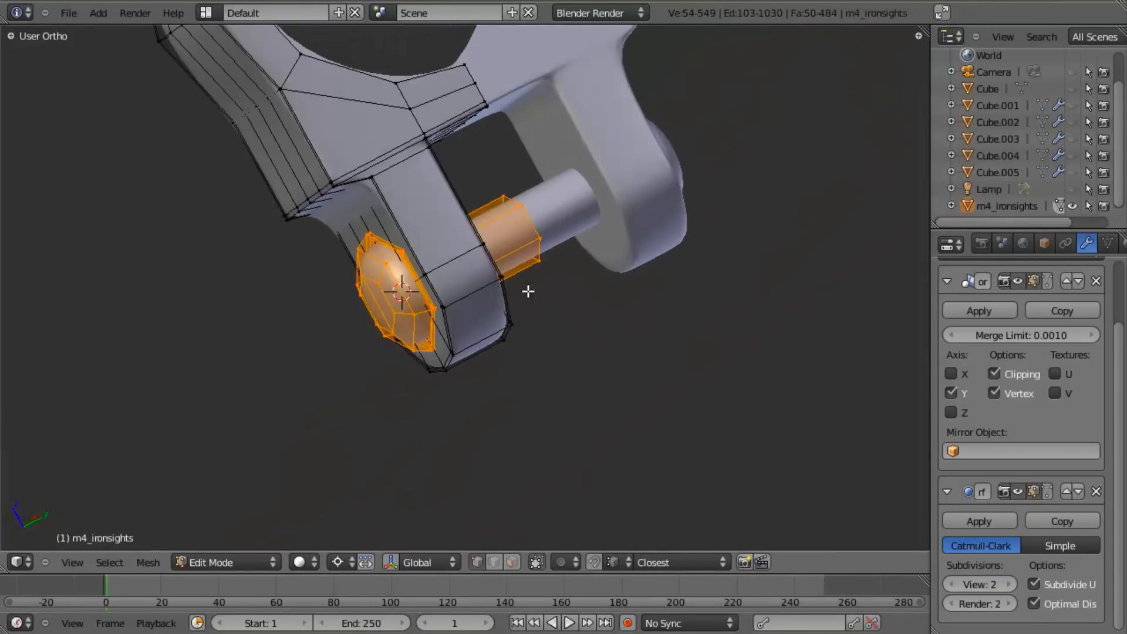
scroll(528, 290, up, 5)
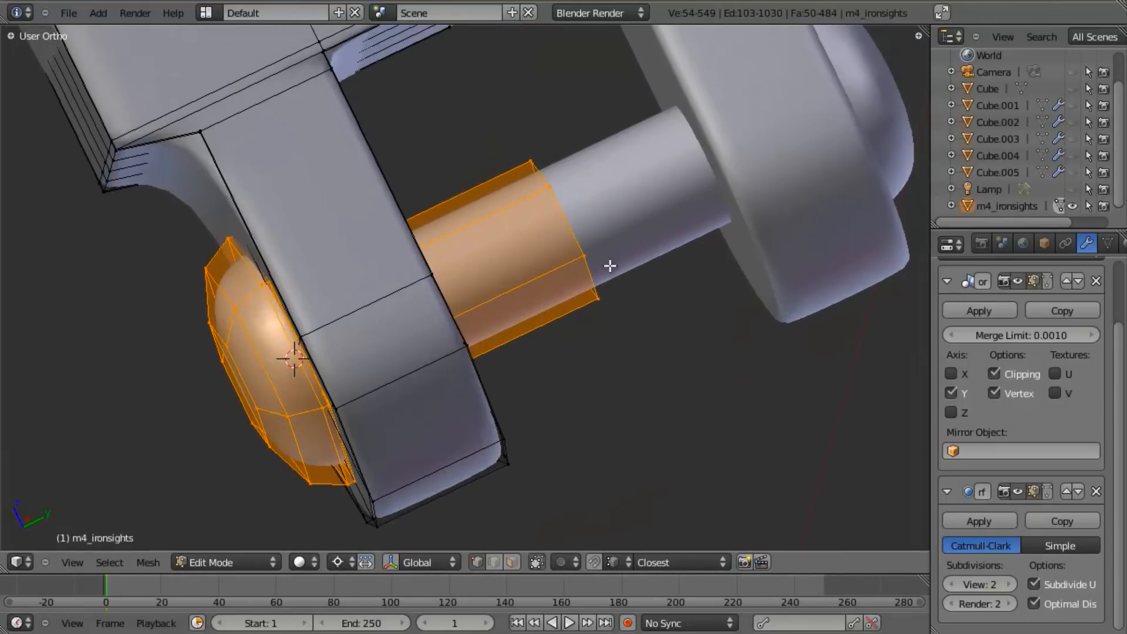
key(a)
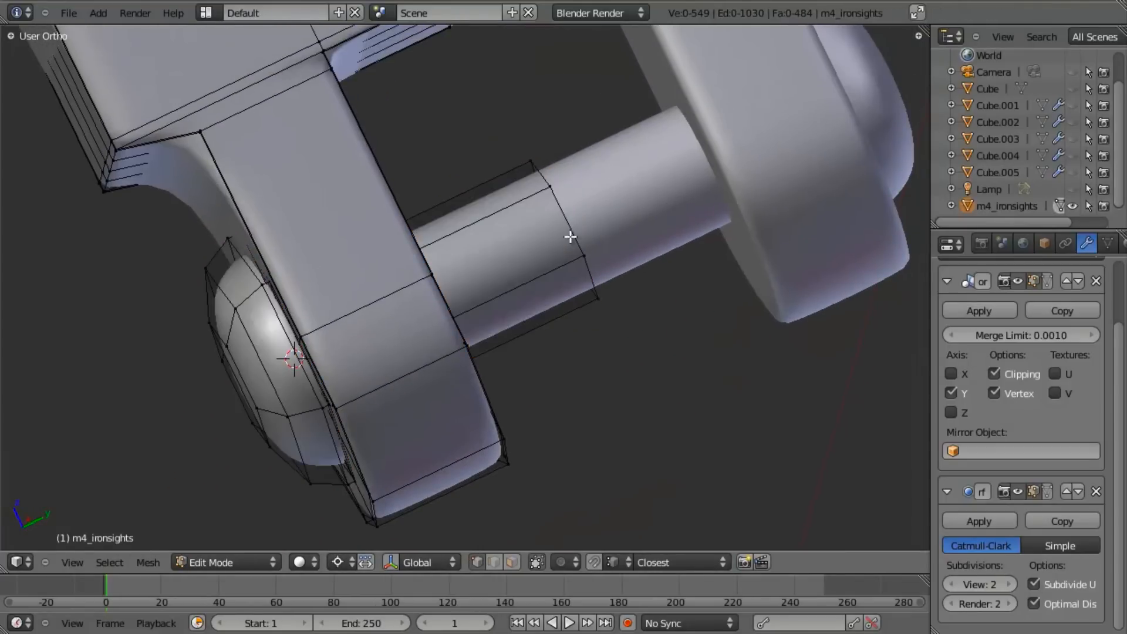
key(KP_3)
scroll(567, 238, down, 6)
scroll(511, 312, up, 5)
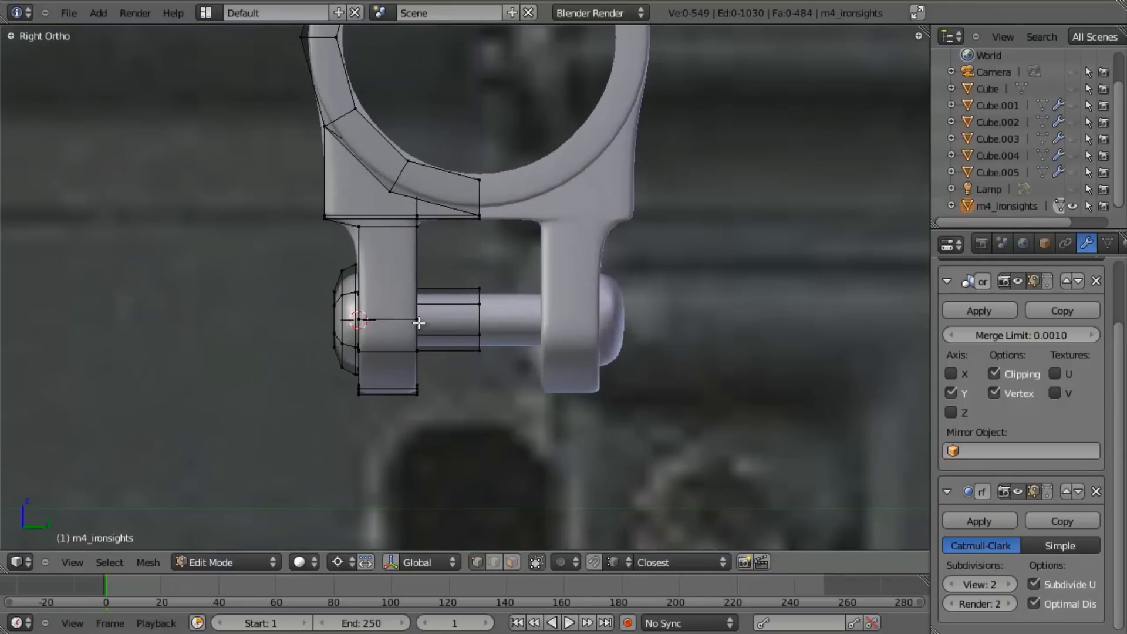
Snap the 3D cursor to the middle of the pin shaft and leave nothing selected in the sight mesh.
key(shift+a)
key(Escape)
key(z)
key(shift+s)
click(515, 336)
scroll(566, 376, down, 8)
scroll(565, 376, up, 6)
key(a)
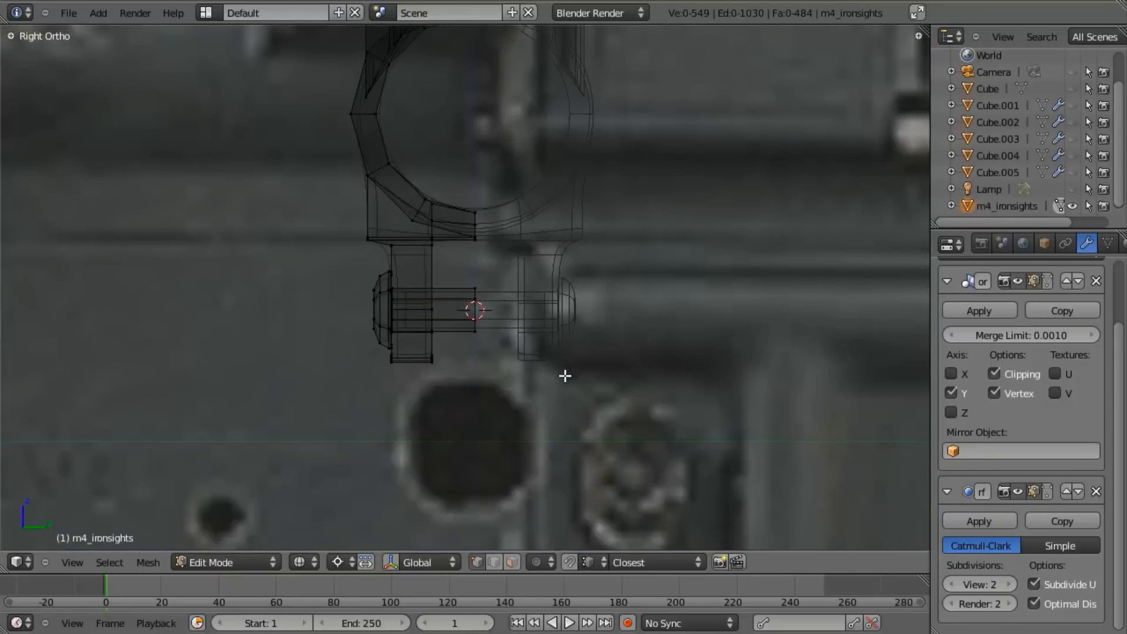
Add a 12-vertex circle to the sight mesh at the 3D cursor, facing the right side view.
key(shift+a)
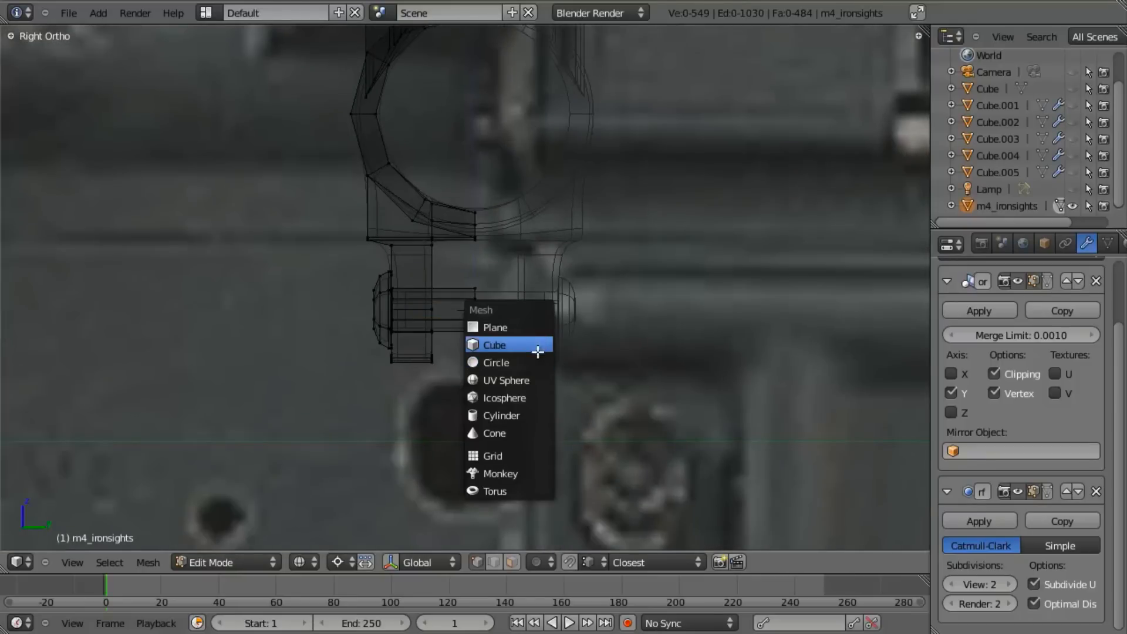
click(537, 359)
key(F6)
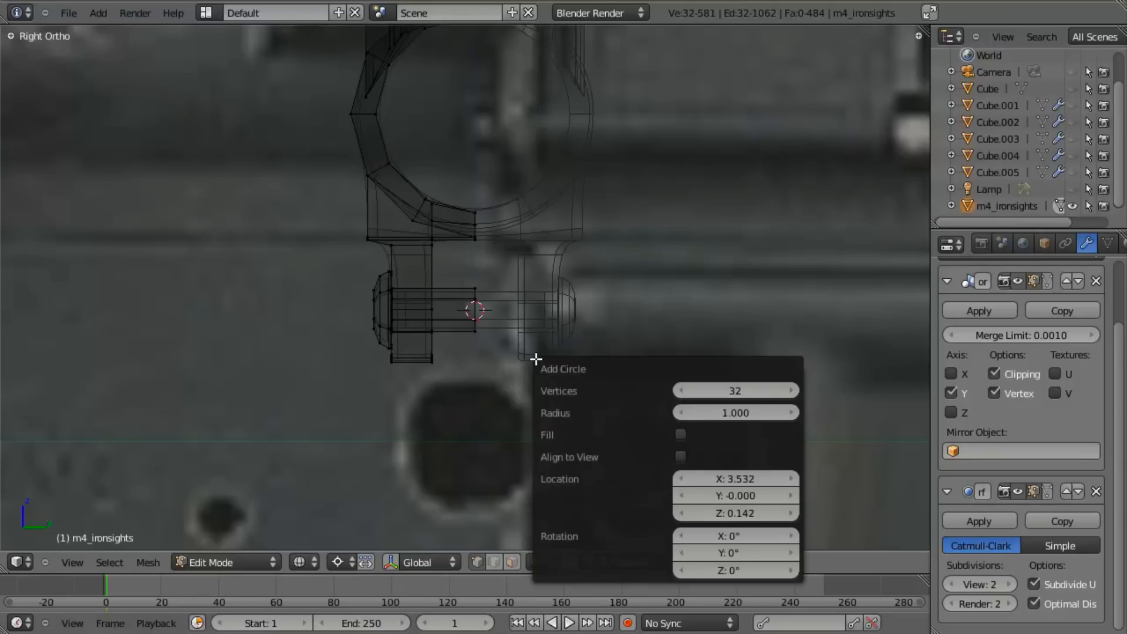
click(747, 385)
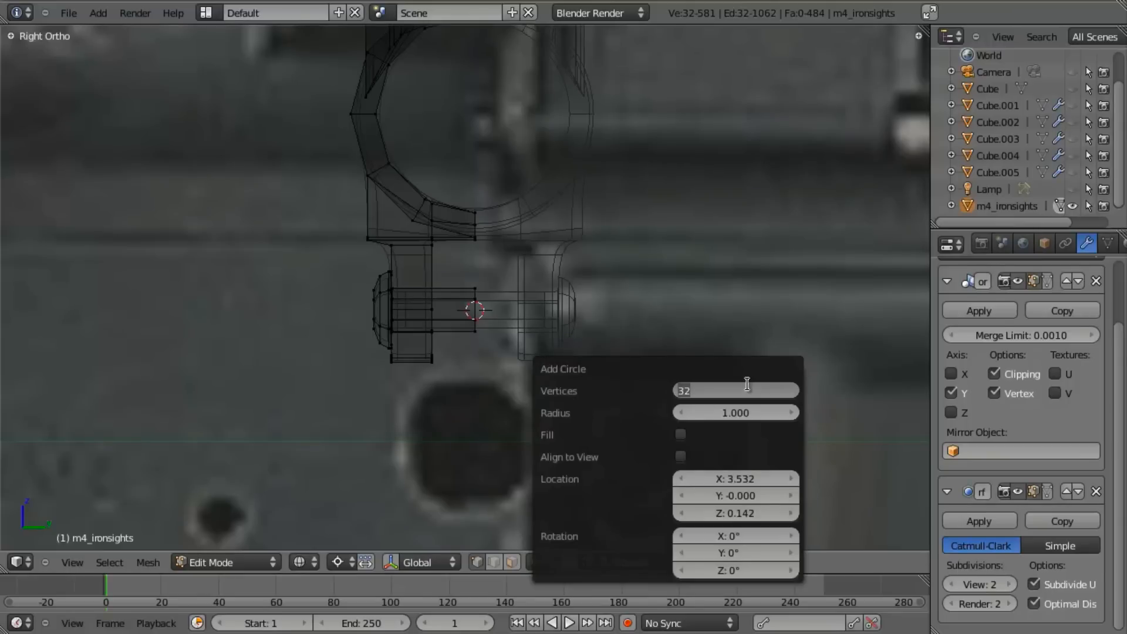
key(Return)
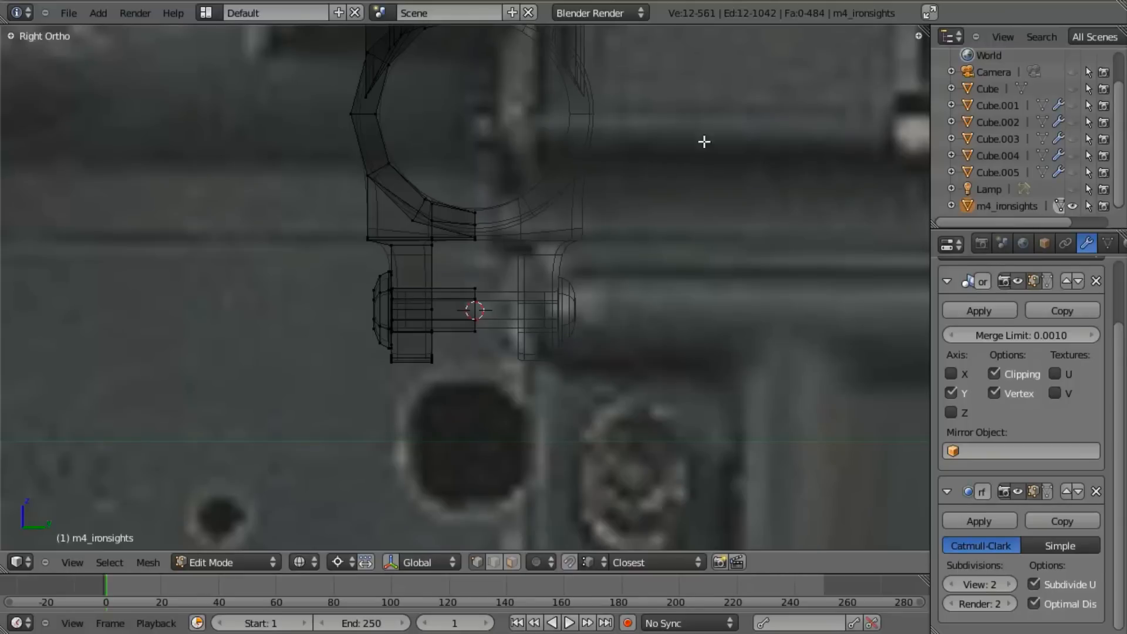
Scale the new circle down until it closely surrounds the pin and the two legs.
scroll(664, 177, down, 8)
key(s)
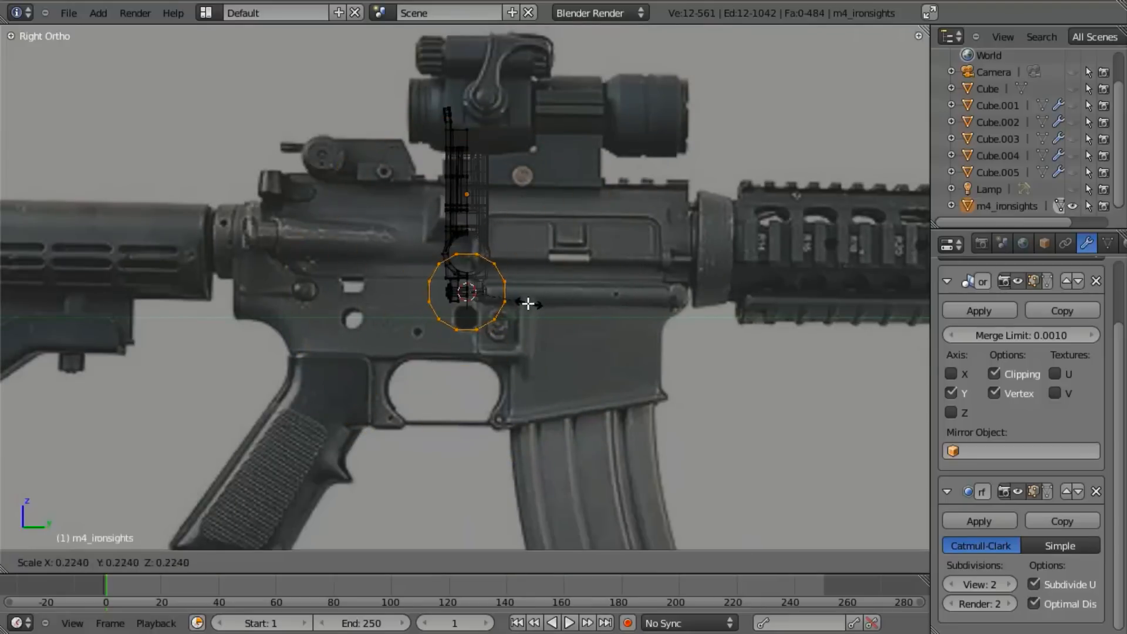
click(513, 291)
scroll(528, 300, up, 10)
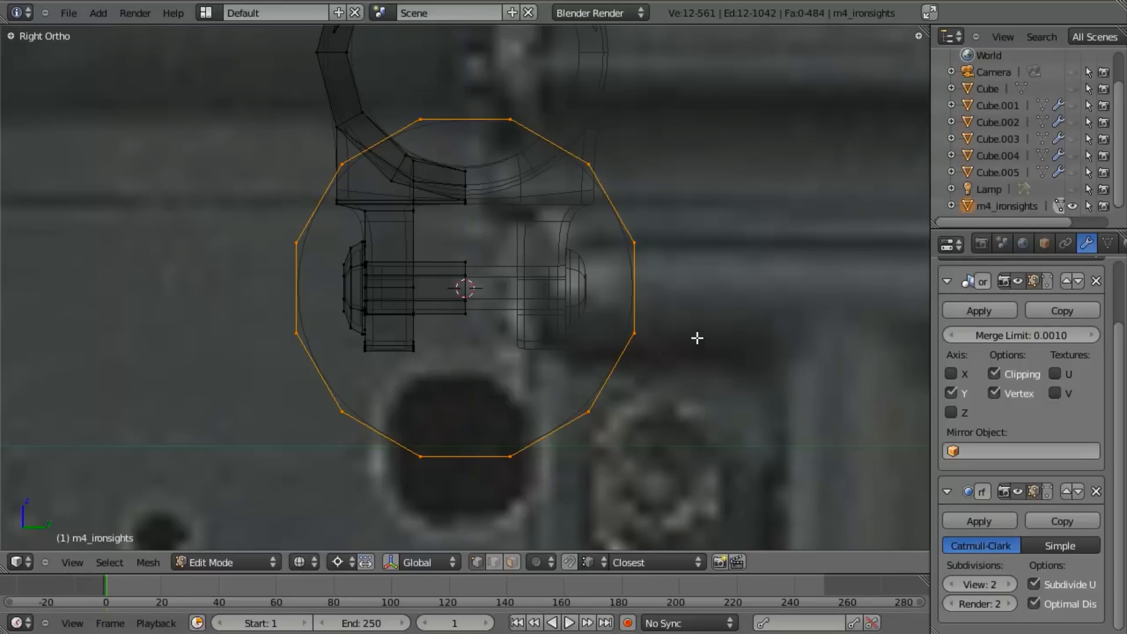
key(s)
click(805, 407)
scroll(722, 352, down, 9)
scroll(655, 303, up, 2)
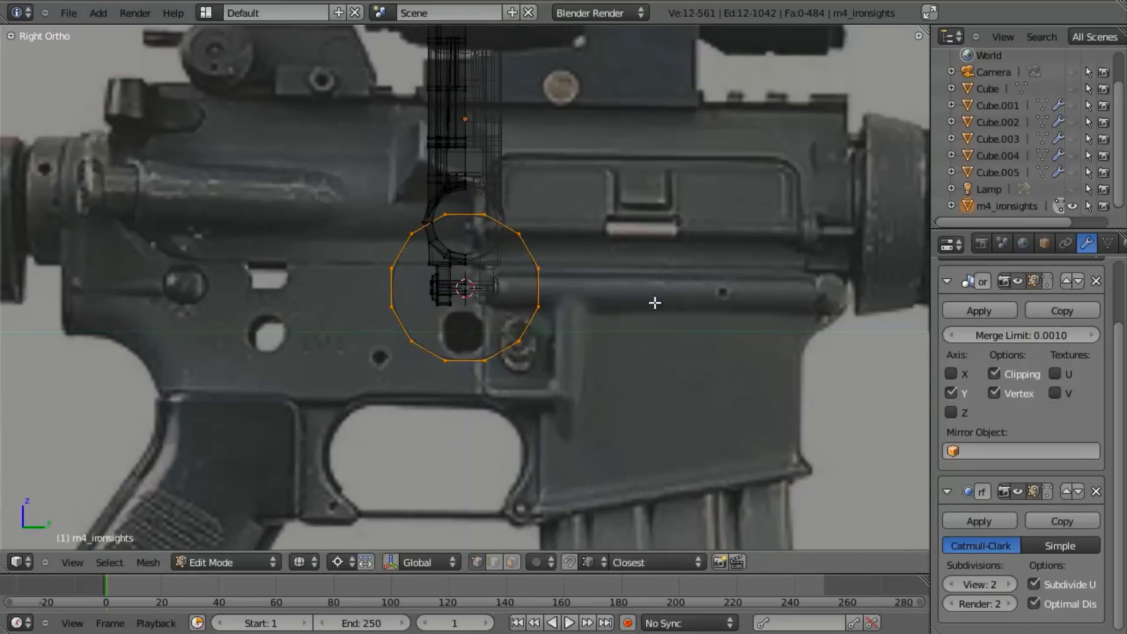
scroll(644, 326, down, 3)
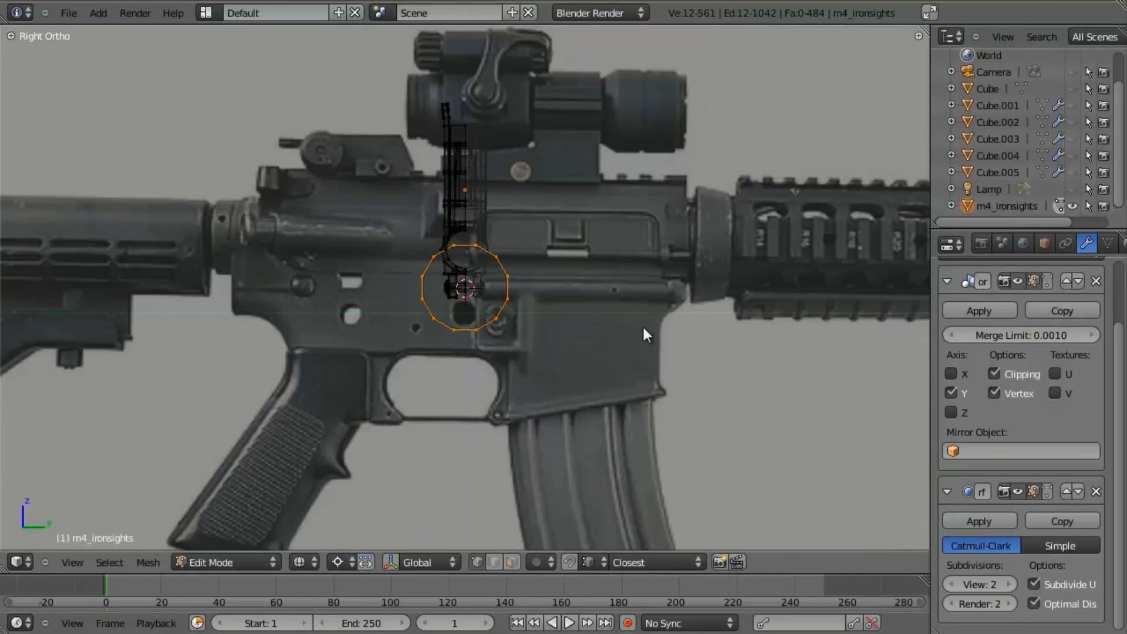
Show the other rifle parts in Object Mode and reopen the iron sight mesh for editing.
key(Tab)
scroll(631, 307, up, 7)
key(a)
right_click(554, 315)
right_click(549, 321)
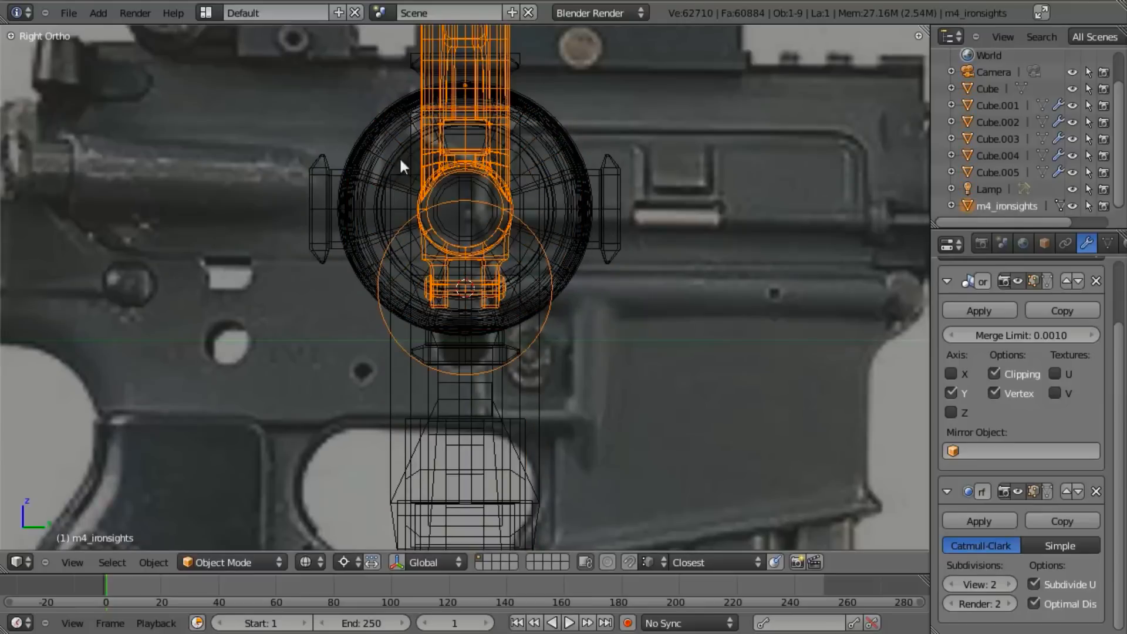
key(Tab)
Scale the circle up by about 1.08 and compare it with the surrounding parts in solid shading.
scroll(646, 384, up, 4)
key(s)
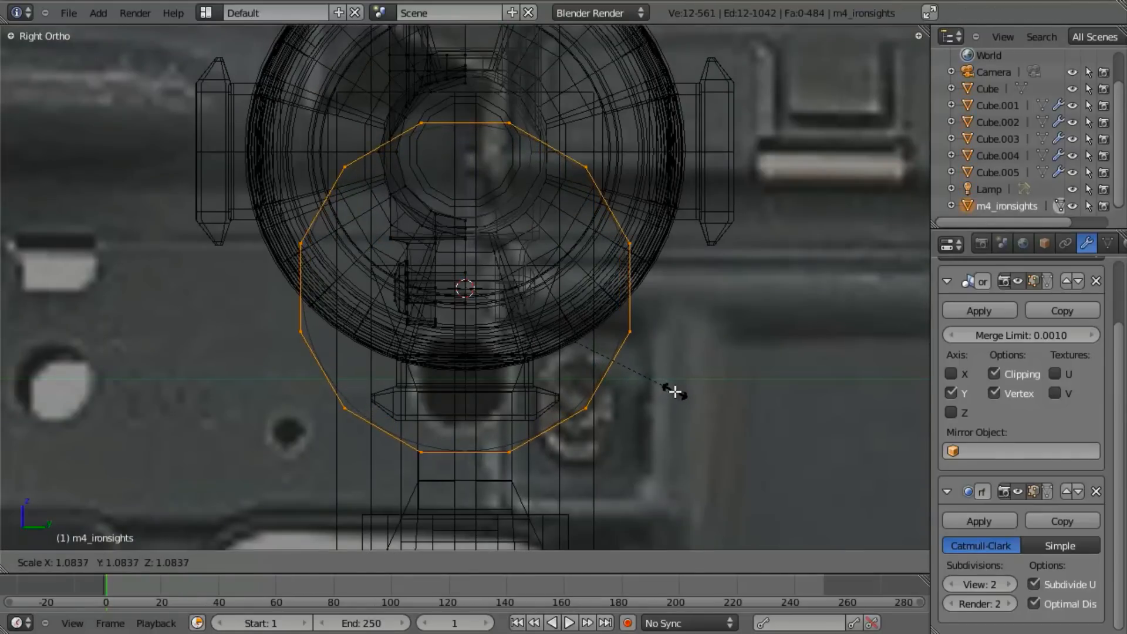
click(675, 392)
scroll(675, 391, up, 4)
key(z)
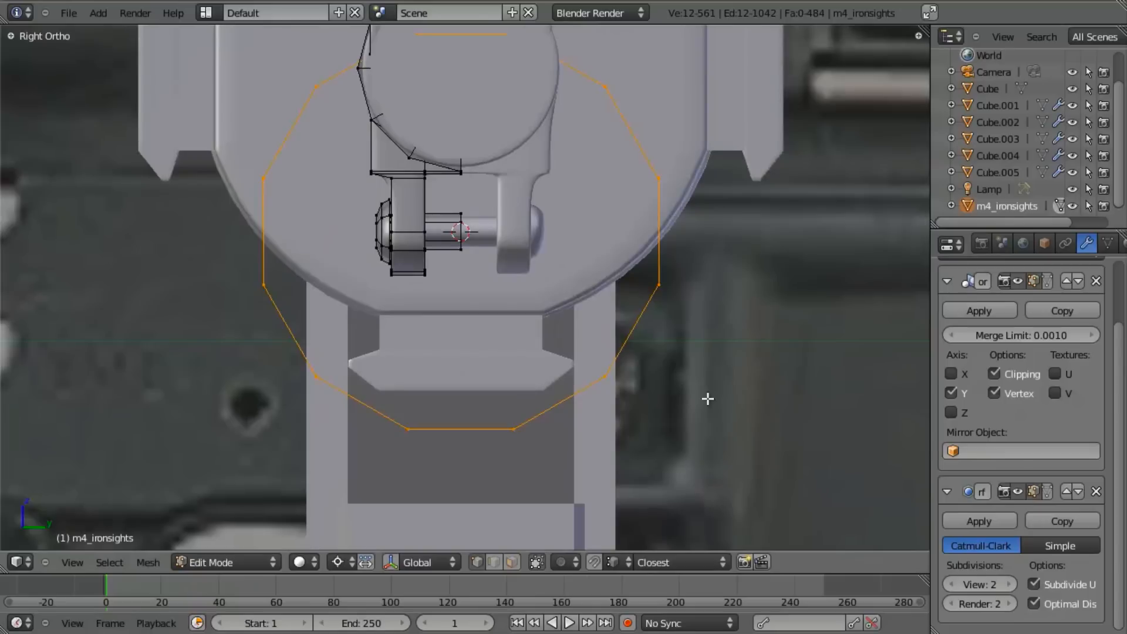
shift+middle_drag(767, 428, 760, 467)
key(z)
key(a)
key(b)
drag(194, 51, 702, 250)
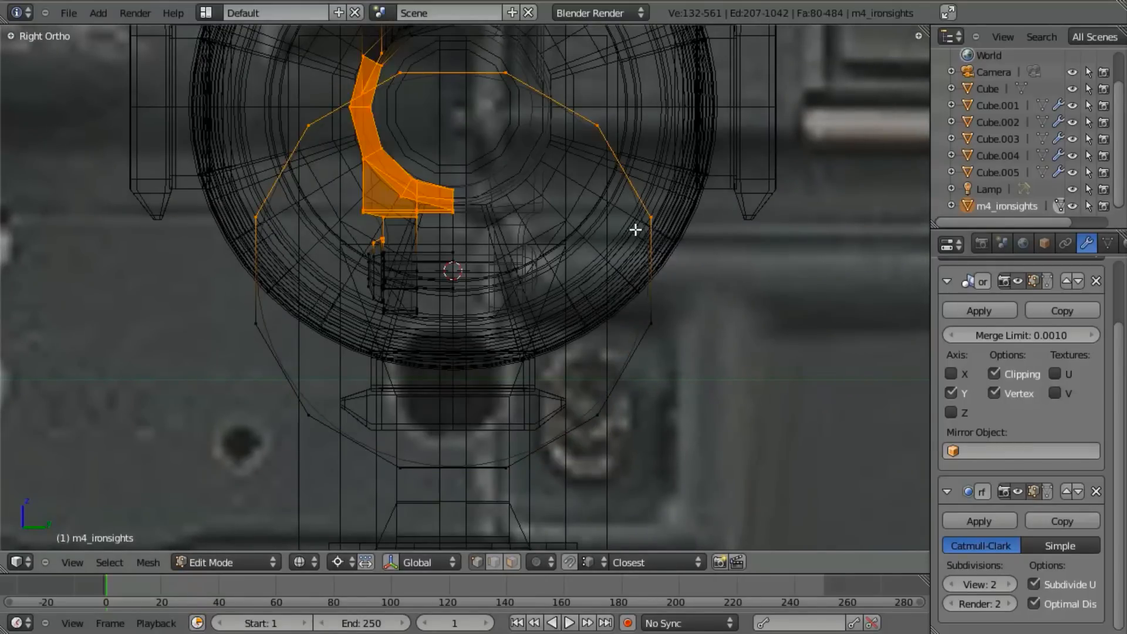
key(a)
Select only the circle's upper six vertices and flatten them to one height by scaling to 0 along Z.
alt+right_click(652, 216)
key(b)
middle_drag(202, 286, 751, 549)
key(s)
key(z)
key(Escape)
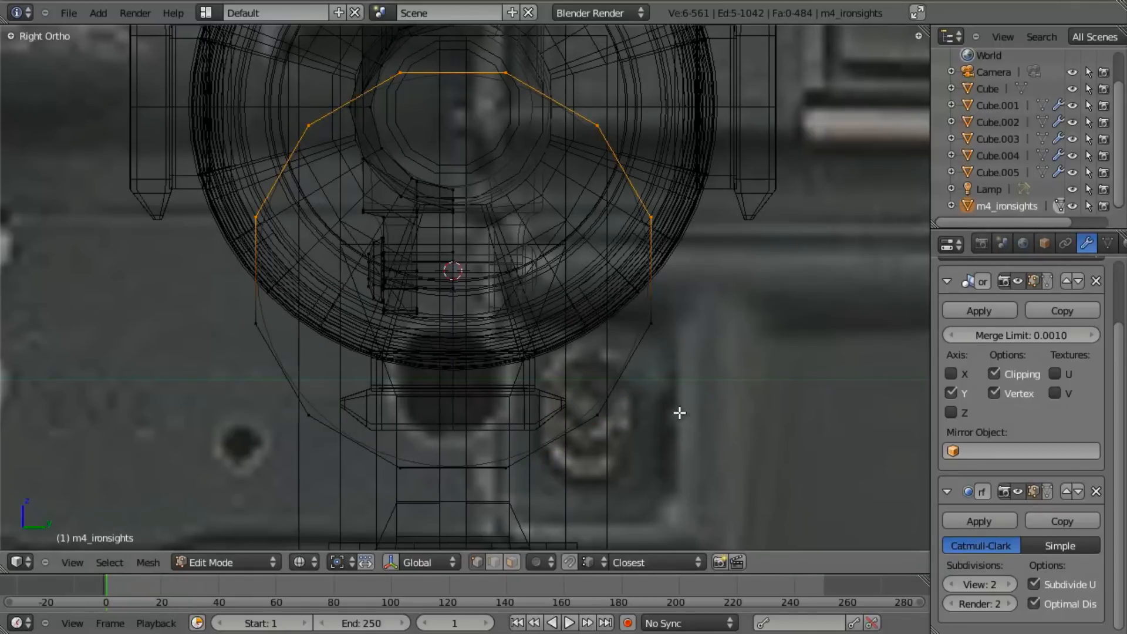
key(s)
key(z)
key(0)
key(Return)
Select the circle's lower six vertices and flatten them by scaling to 0 along Z, making the outline rectangular.
key(a)
key(l)
key(b)
middle_drag(57, 260, 848, 86)
key(s)
key(z)
key(0)
key(Return)
Extrude the whole rectangular outline inward and reduce the inner loop along Z to form a flat frame.
key(a)
key(l)
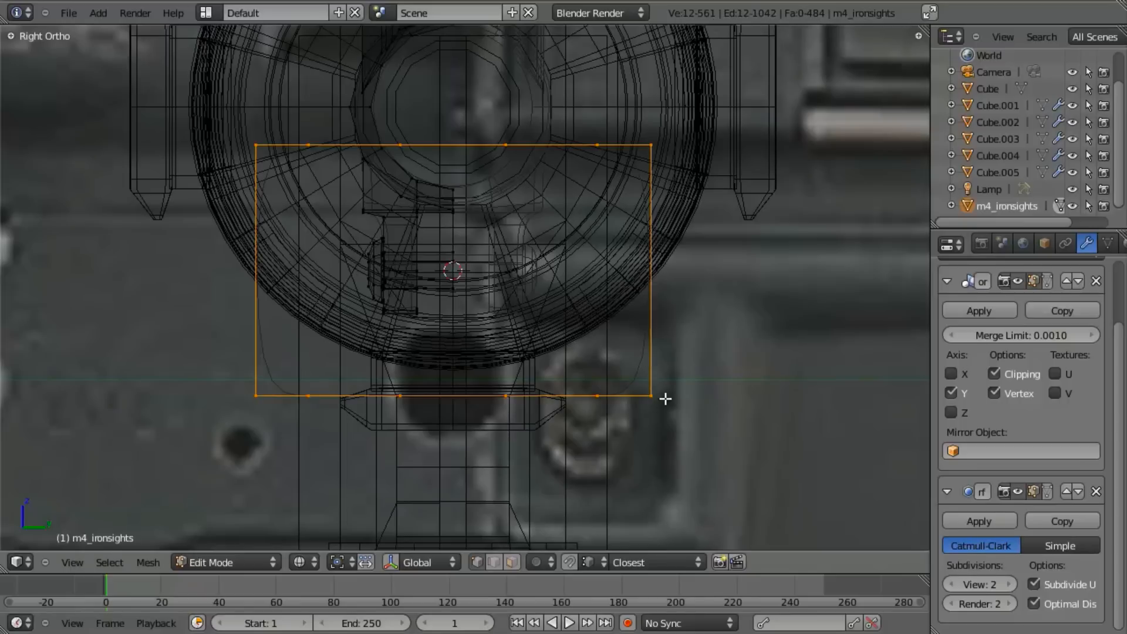
key(e)
key(s)
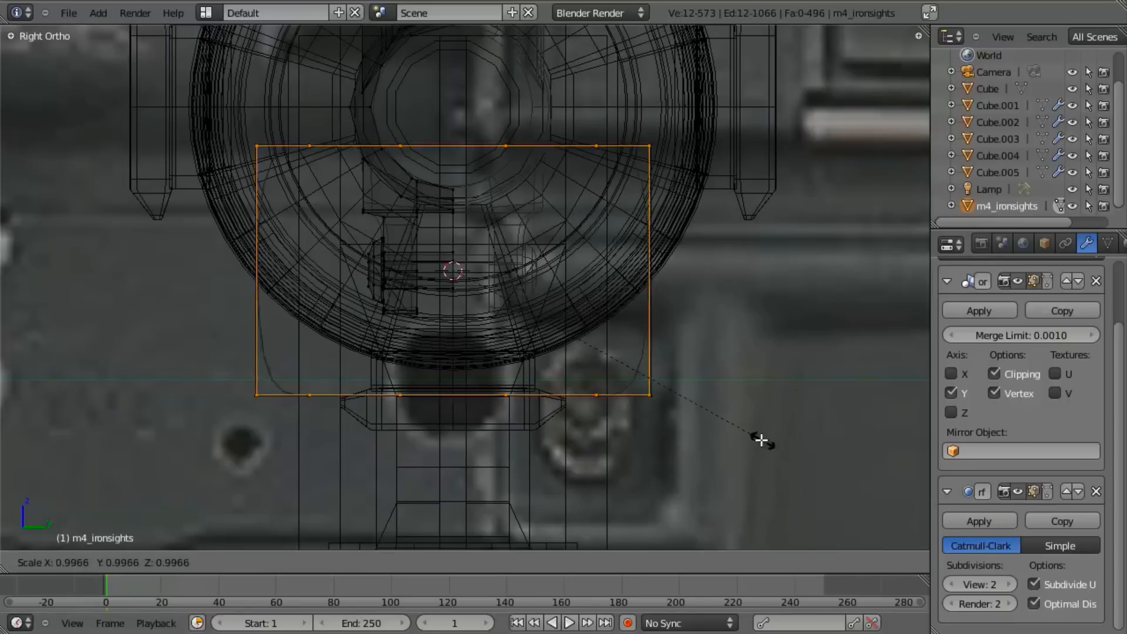
click(738, 403)
key(s)
key(z)
click(717, 379)
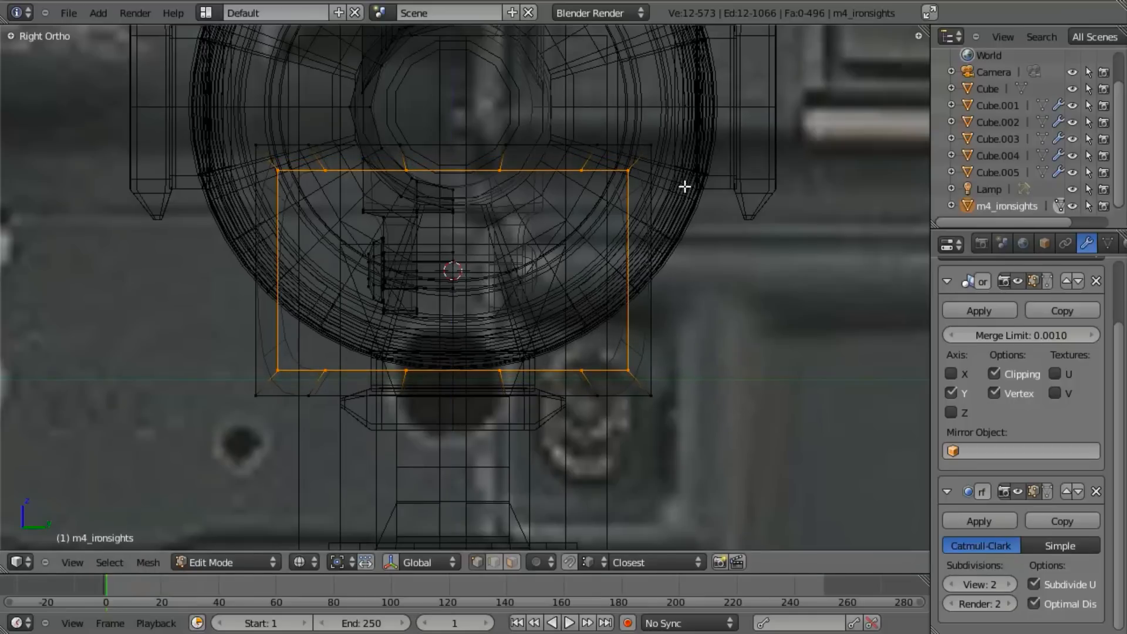
Select the linked frame in front view and move it along X to the pin head's edge on the positive X side.
key(a)
key(KP_1)
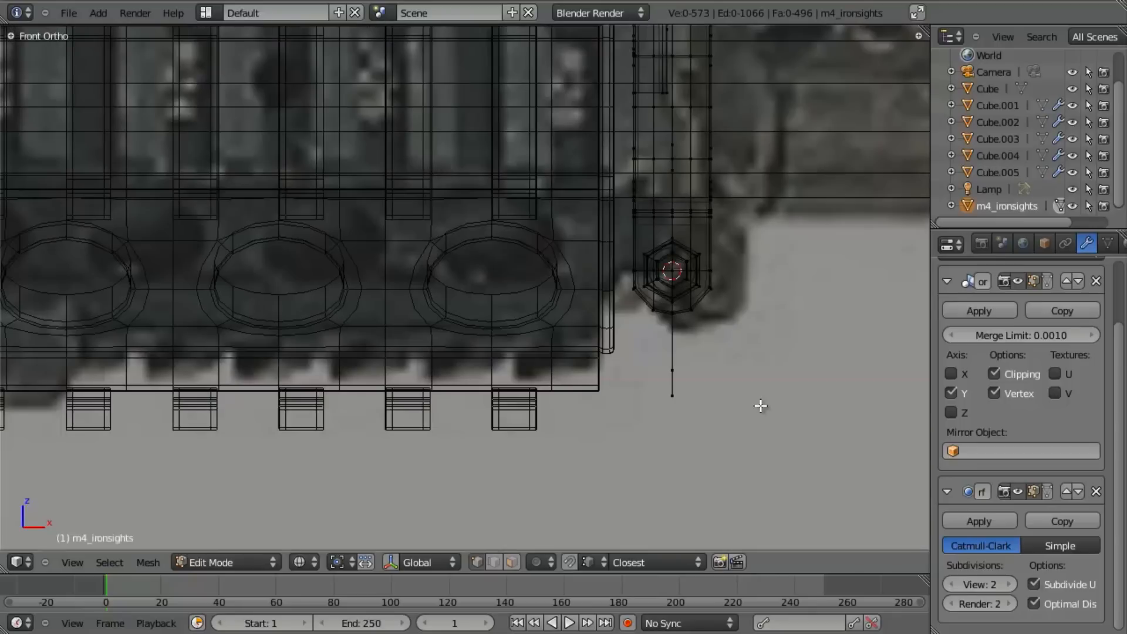
key(l)
key(a)
key(l)
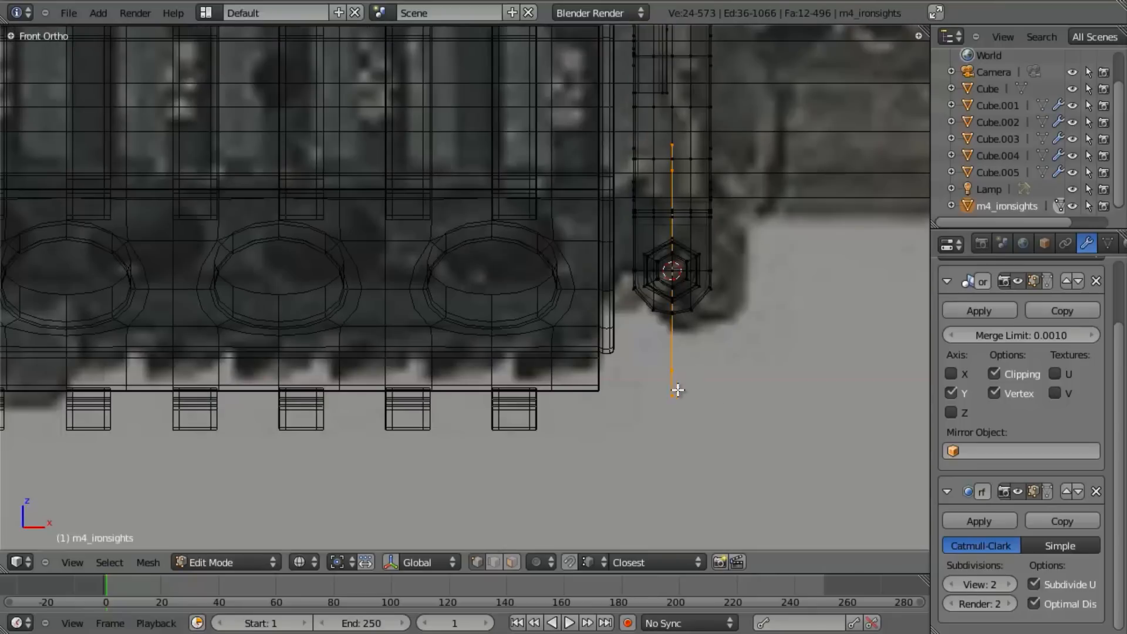
scroll(742, 395, up, 5)
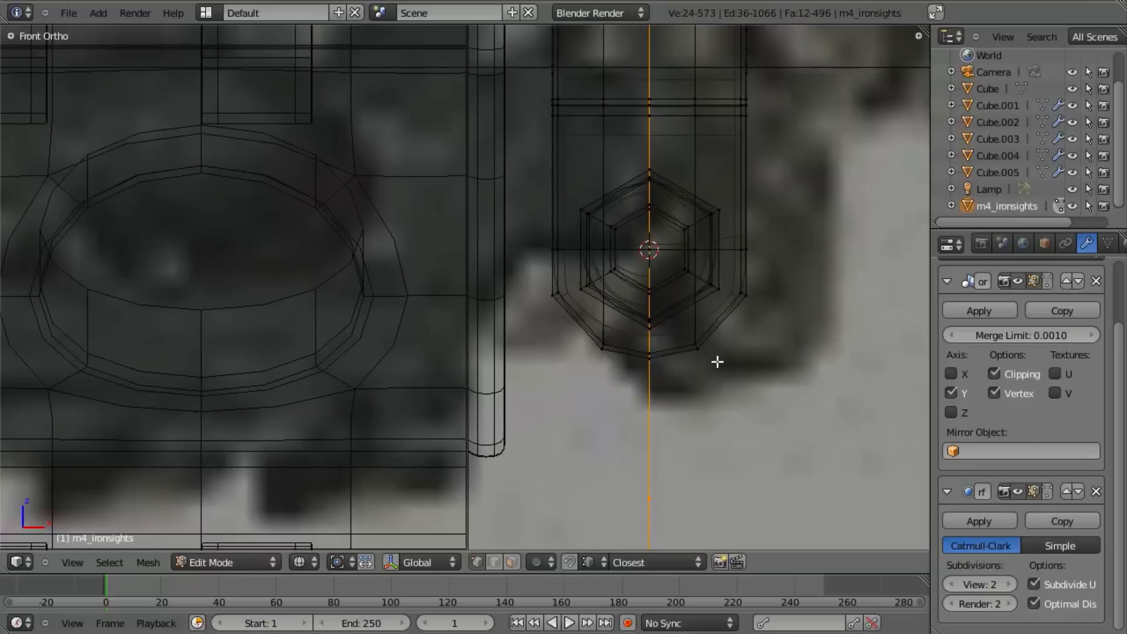
key(g)
key(y)
key(x)
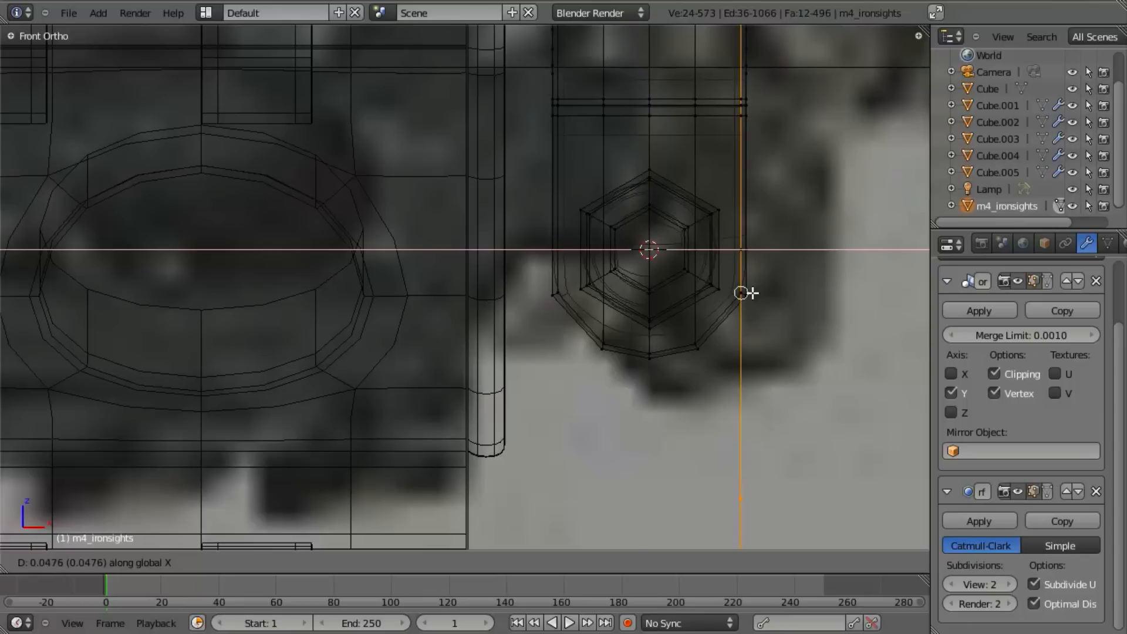
click(729, 292)
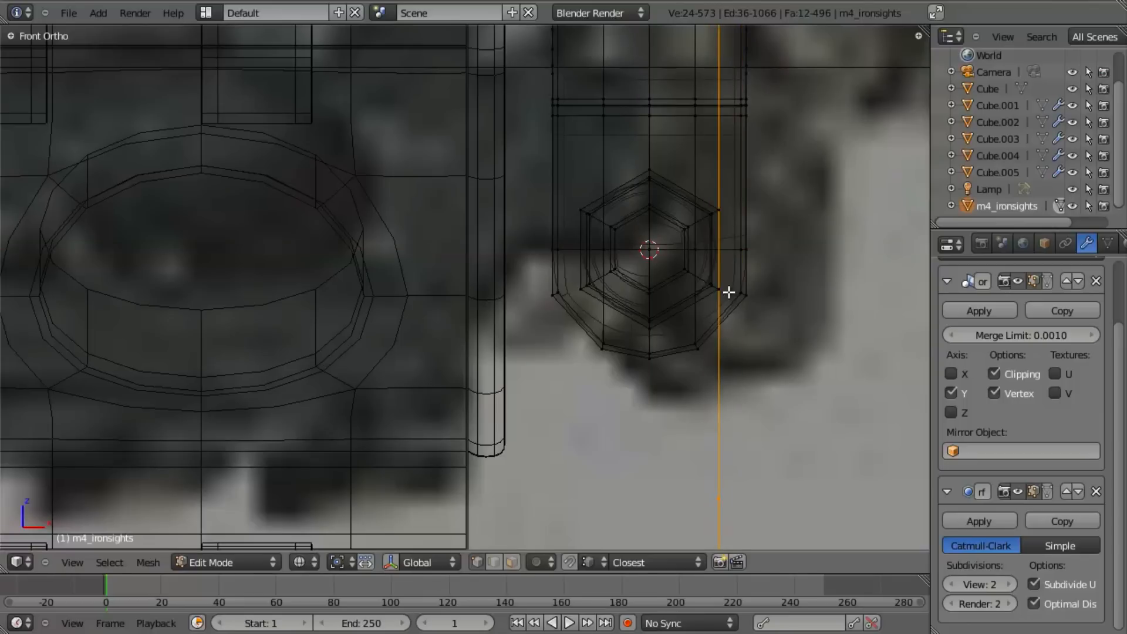
Extrude the frame along X to the opposite edge of the pin head to give it depth.
key(e)
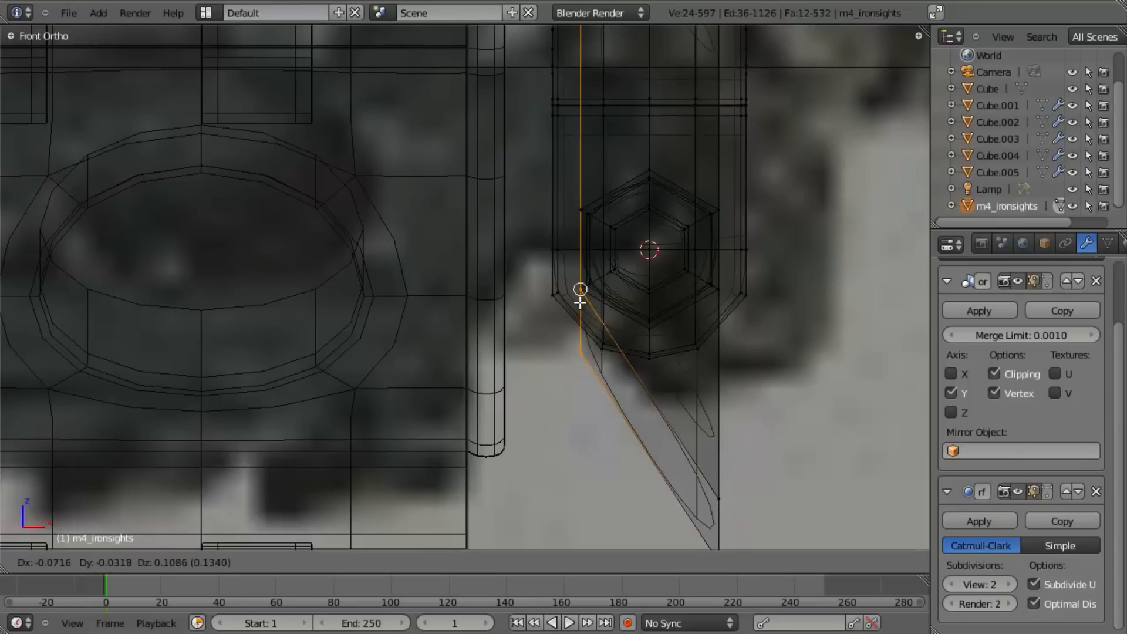
key(x)
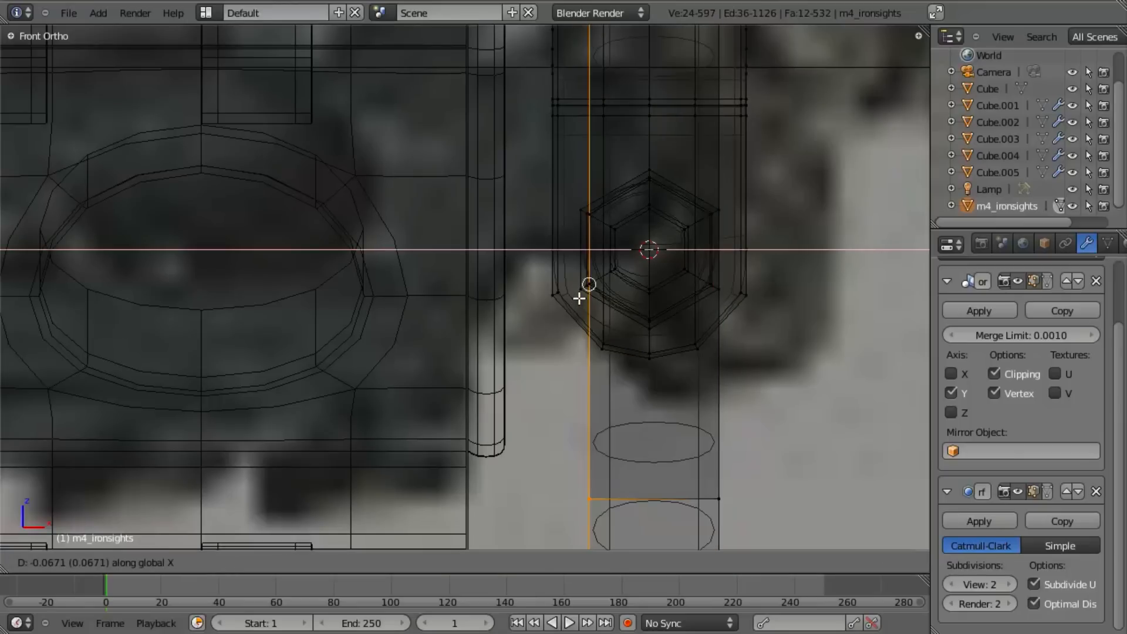
click(580, 291)
key(z)
mouse_move(675, 343)
middle_down()
mouse_move(573, 264)
mouse_move(548, 291)
middle_up()
scroll(548, 291, up, 4)
Select both inner edge loops of the frame and scale them slightly inward to thicken its walls.
key(a)
key(z)
alt+right_click(761, 401)
alt+shift+right_click(710, 326)
key(z)
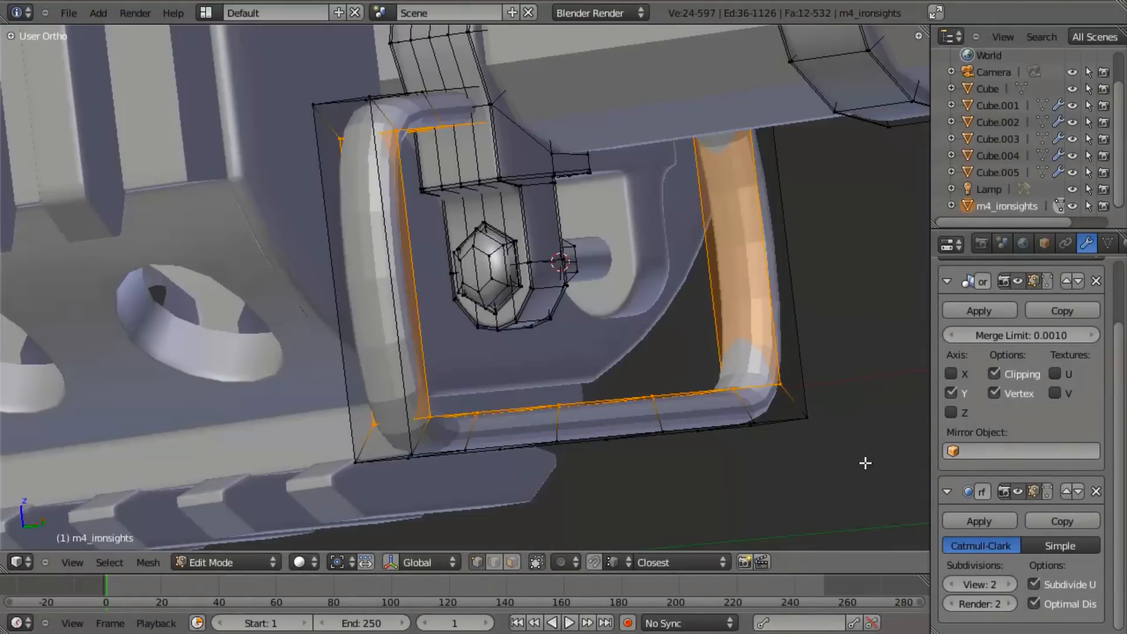
key(s)
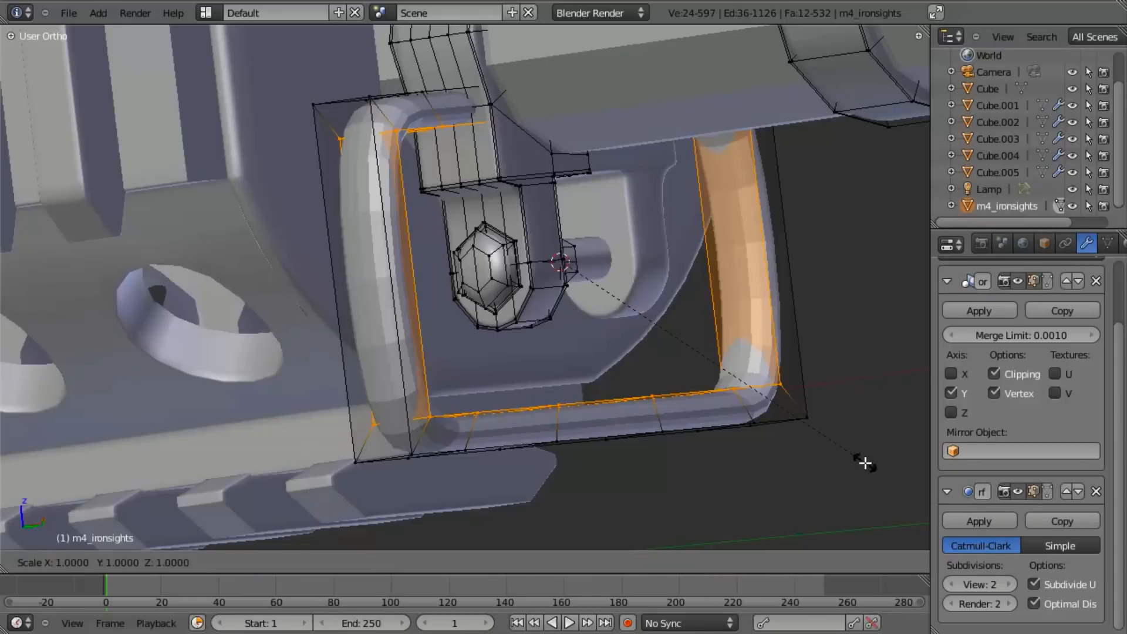
click(847, 425)
Scale the inner loops by about 0.95 along Z in right orthographic view.
key(KP_3)
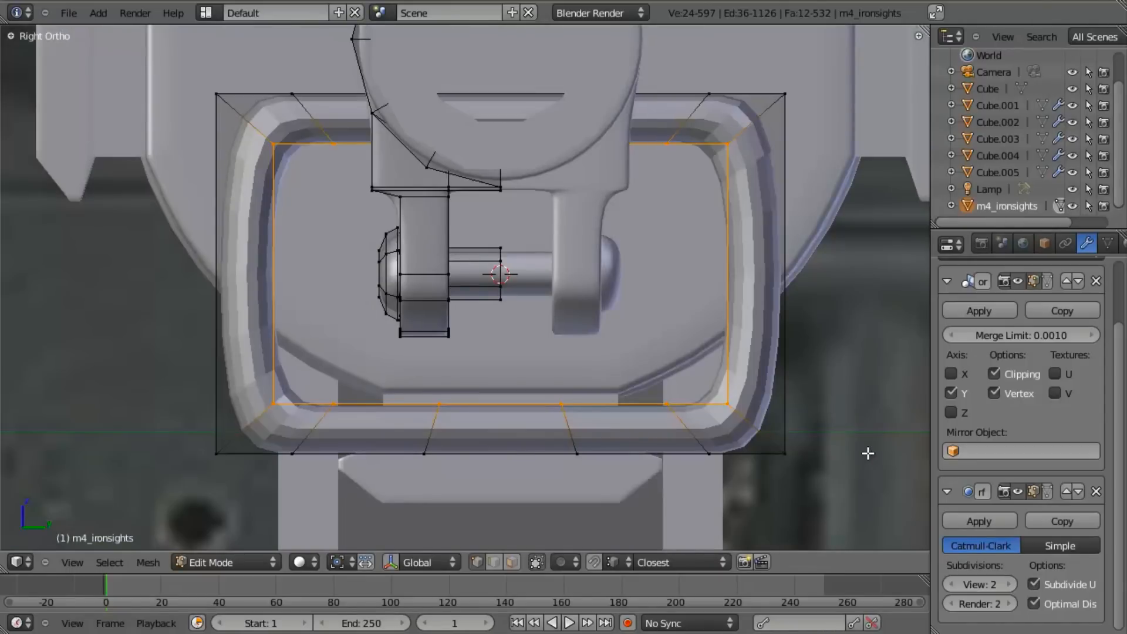
key(s)
key(z)
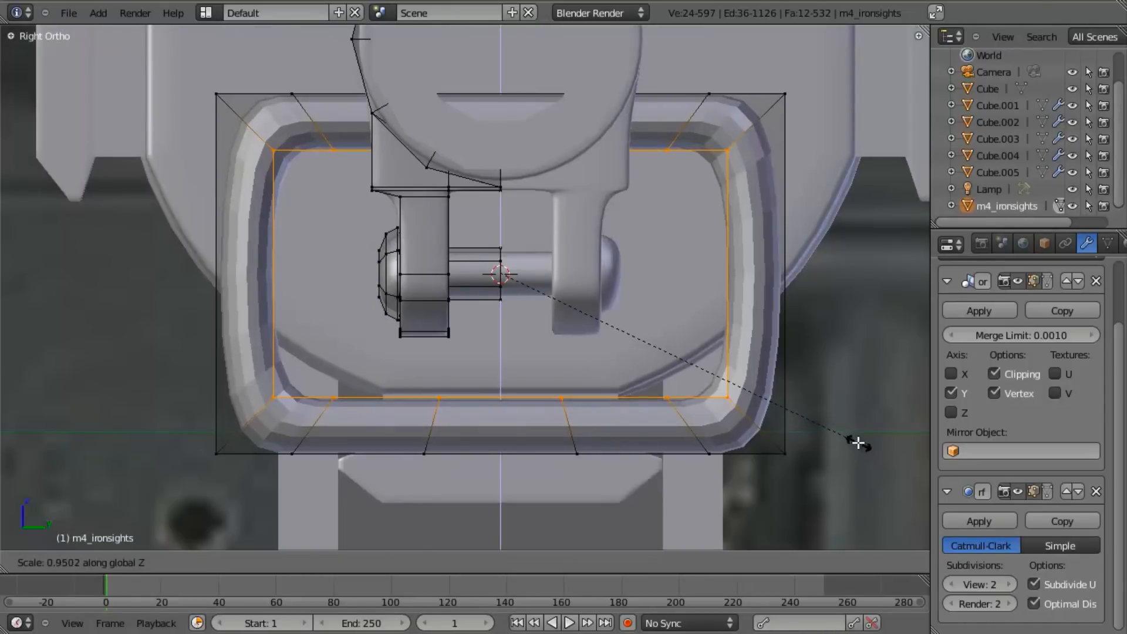
click(858, 442)
key(z)
key(z)
Select the whole linked frame and move it down along Z by about 0.23, just below the legs.
scroll(599, 327, down, 5)
key(a)
key(l)
scroll(605, 317, up, 3)
key(g)
key(z)
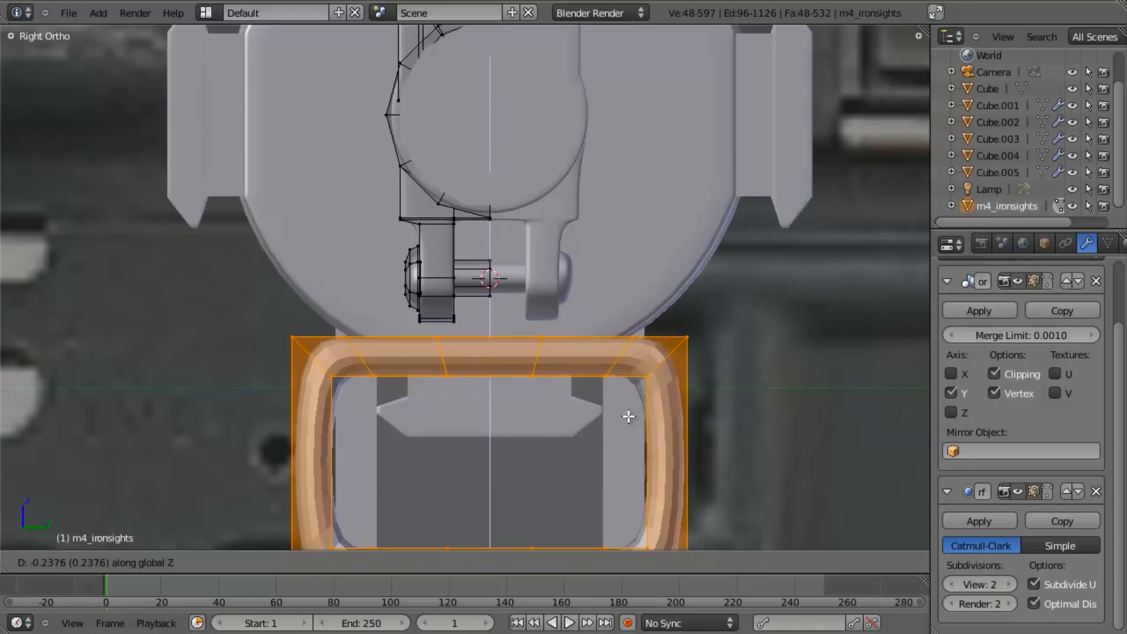
click(627, 411)
Select the entire sight mesh and apply smooth shading to its faces.
key(a)
scroll(626, 410, down, 5)
mouse_move(491, 349)
middle_down()
mouse_move(558, 347)
mouse_move(495, 356)
middle_up()
key(Tab)
key(Tab)
key(a)
key(a)
key(a)
key(a)
key(a)
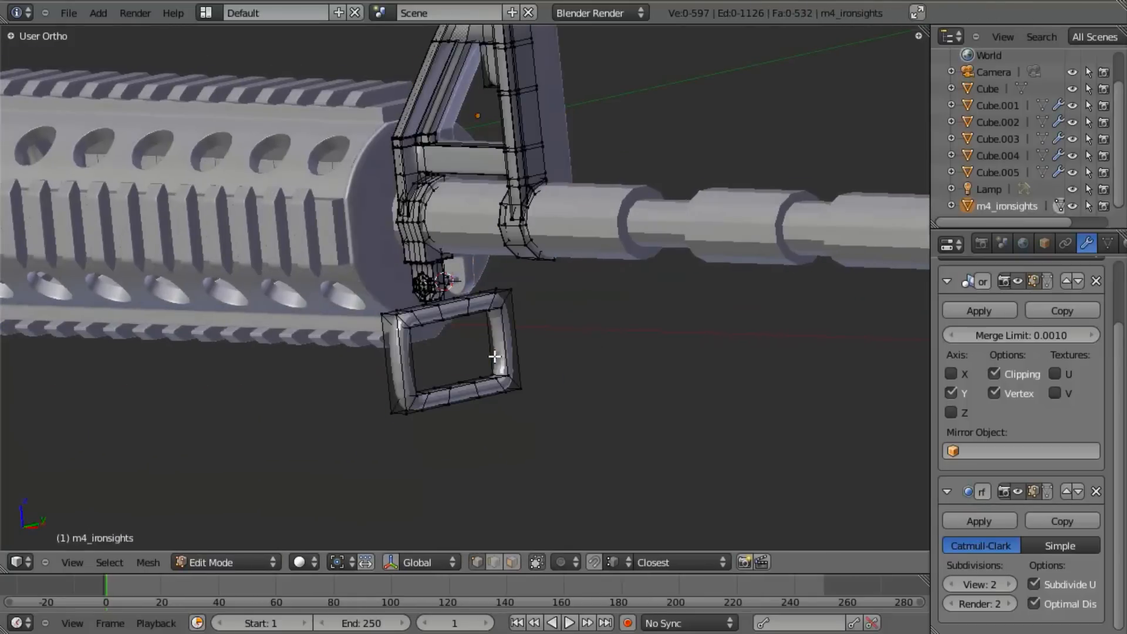
key(w)
click(490, 357)
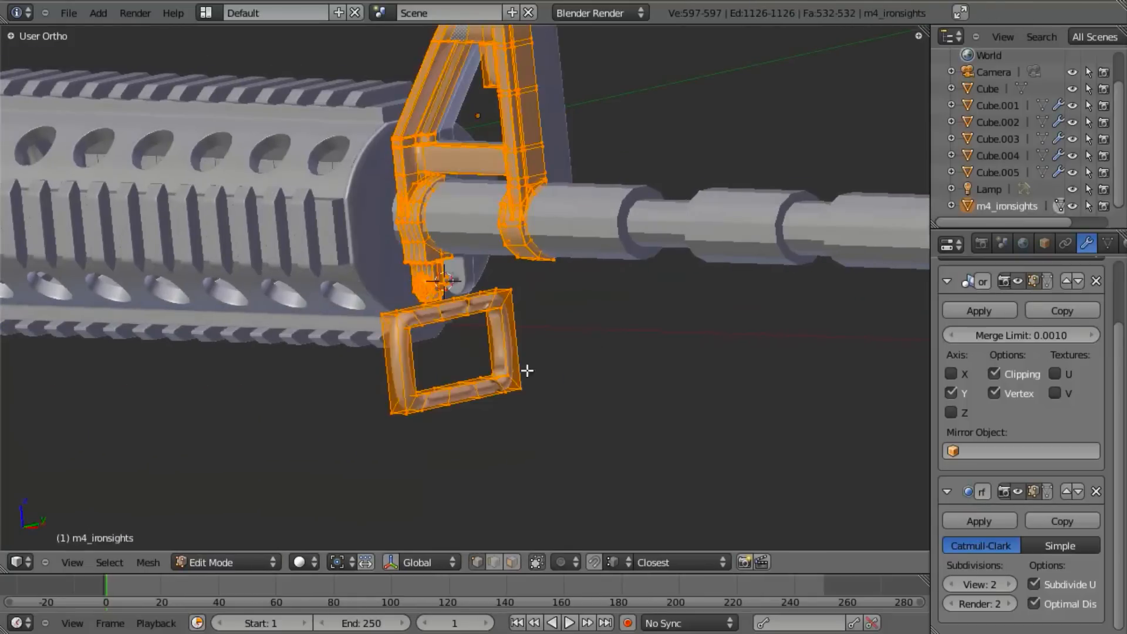
scroll(517, 373, up, 4)
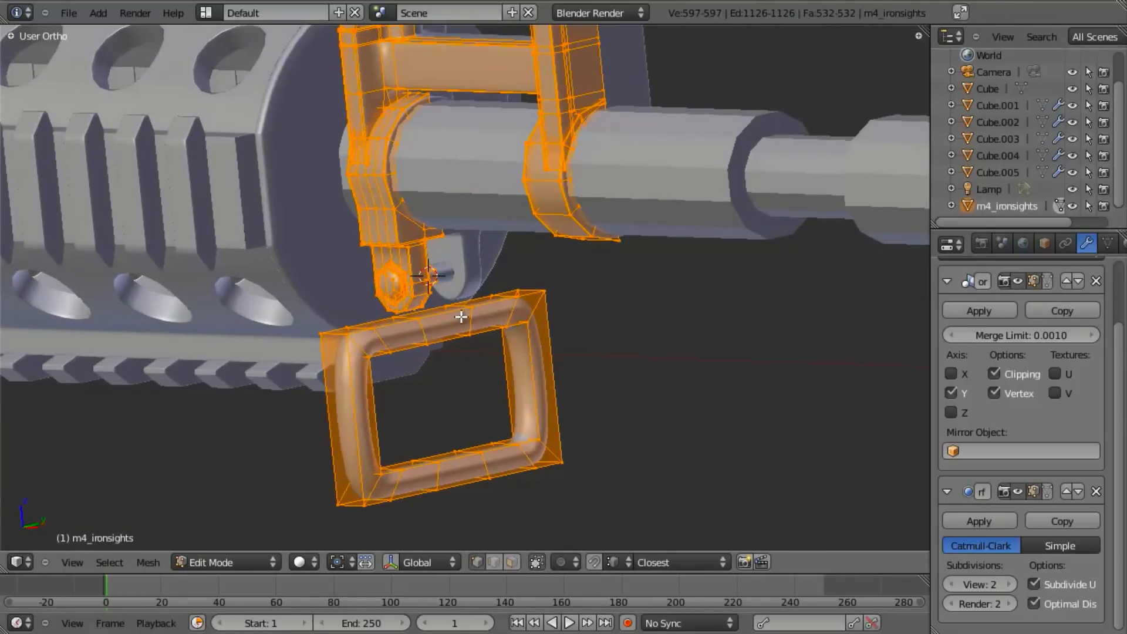
Cut two edge loops across each of the rectangular frame's two upright sides in right orthographic view.
key(KP_3)
shift+middle_drag(468, 390, 443, 342)
key(a)
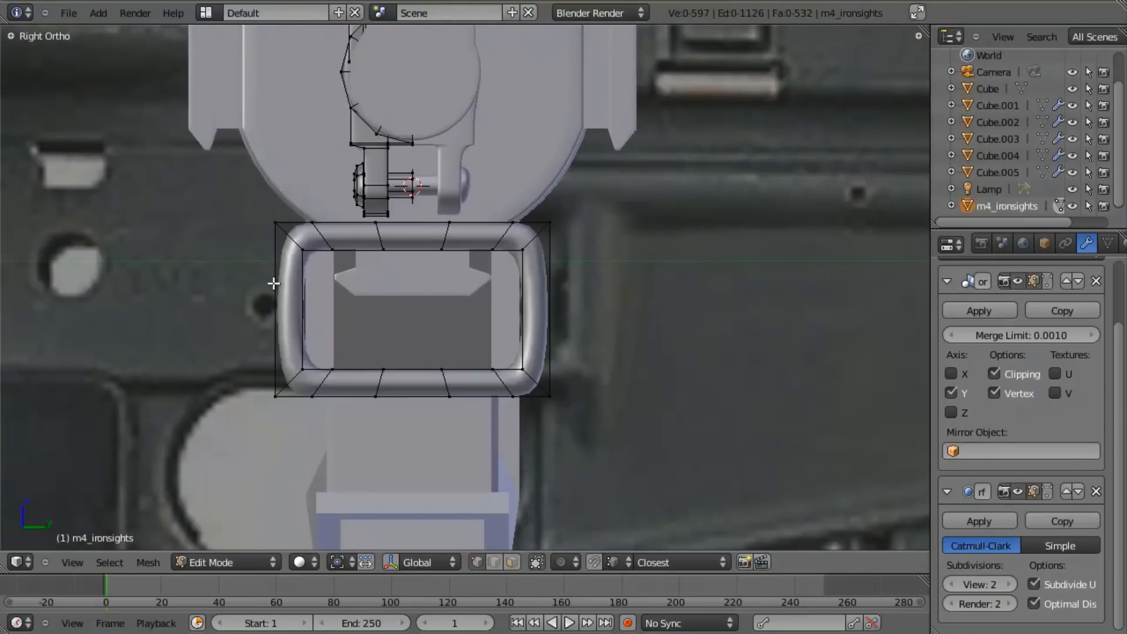
click(290, 303)
right_click(470, 323)
key(ctrl+r)
click(540, 309)
right_click(540, 309)
key(z)
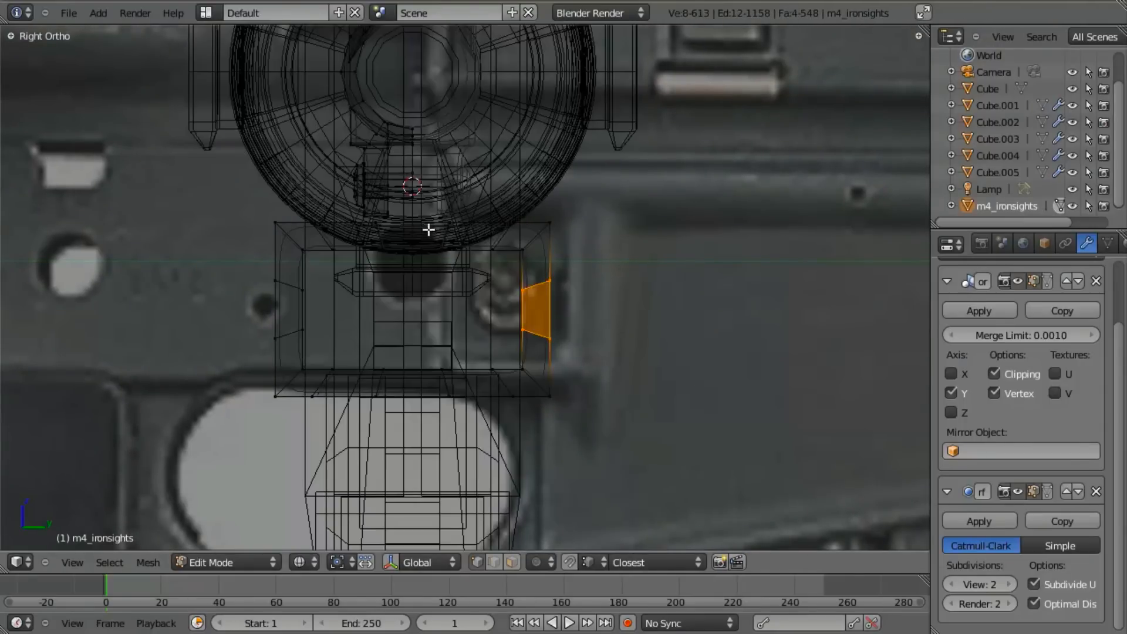
Delete the vertices of the rectangular frame's half on the positive Y side in right orthographic view.
key(a)
key(z)
scroll(503, 307, up, 2)
key(z)
key(b)
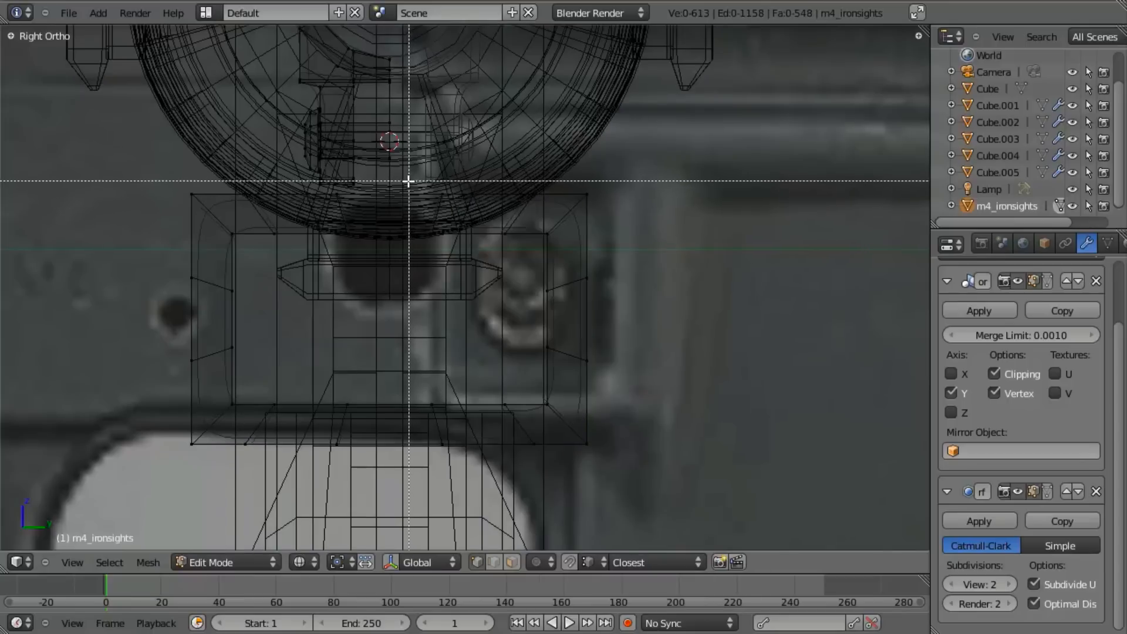
drag(405, 181, 896, 631)
key(x)
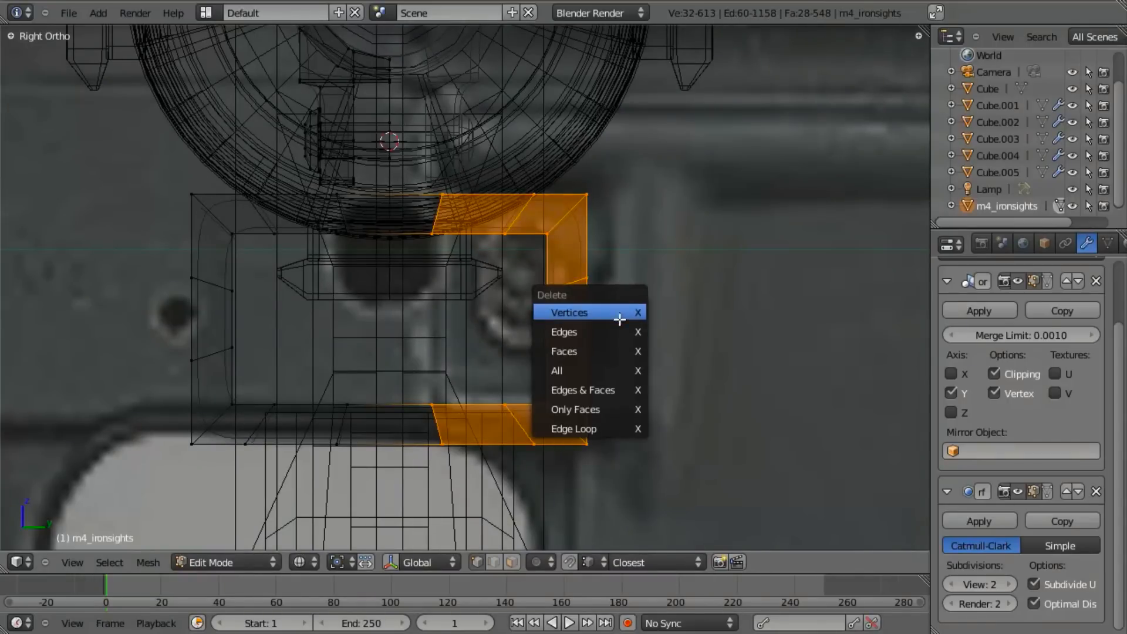
click(622, 314)
key(z)
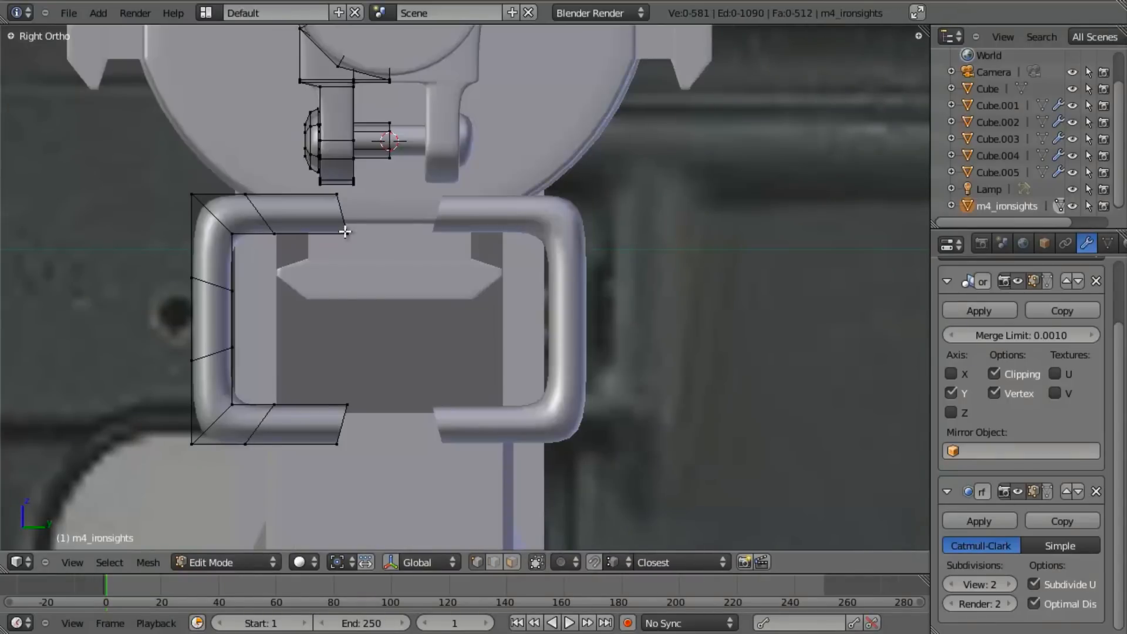
Move the open end of the frame's lower bar along Y to the mirror centre so both halves join.
key(g)
key(x)
right_click(501, 430)
key(g)
key(y)
click(724, 425)
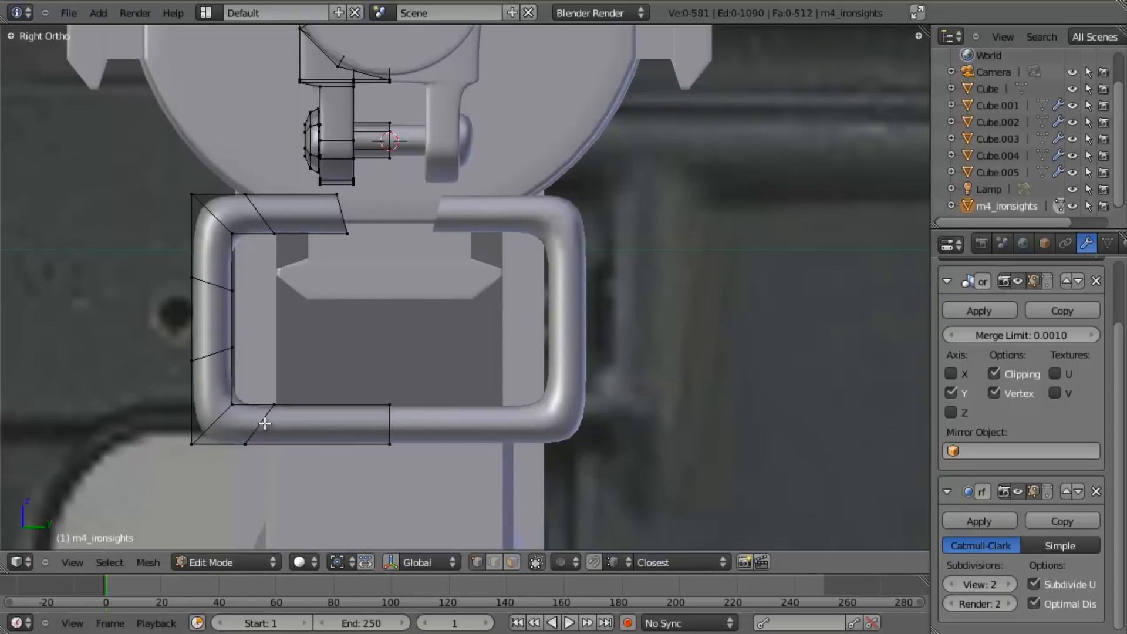
key(g)
key(y)
right_click(417, 421)
key(a)
Move the open end of the frame's upper bar along Y until its upper corner aligns with the leg's inner edge.
shift+middle_drag(327, 238, 311, 314)
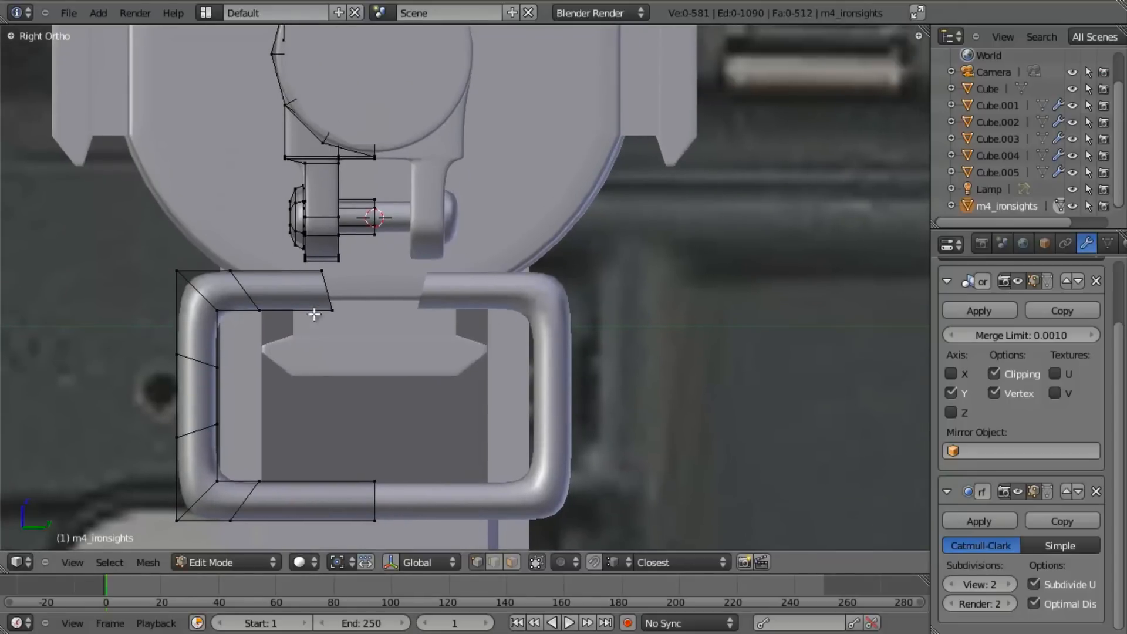
scroll(367, 320, up, 5)
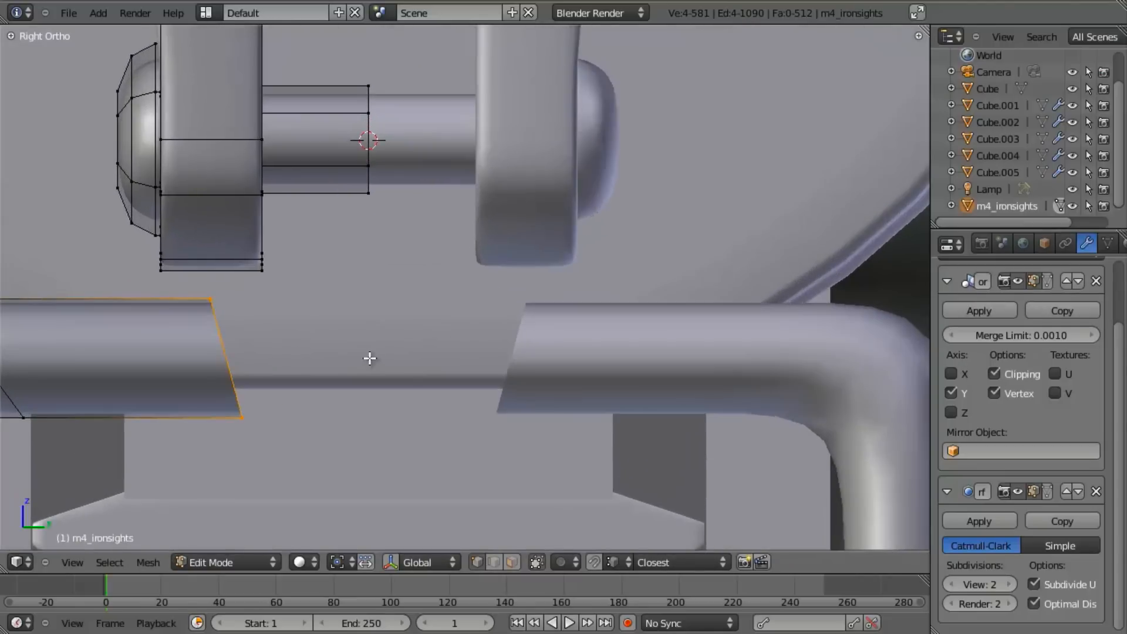
key(g)
key(y)
right_click(332, 367)
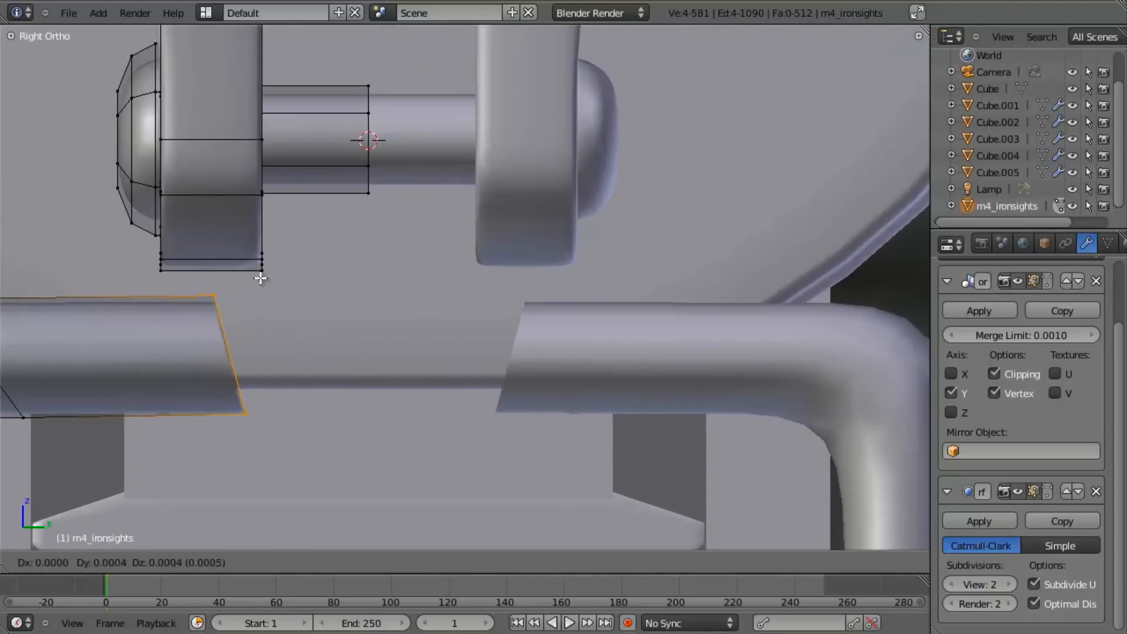
key(g)
key(y)
click(261, 277)
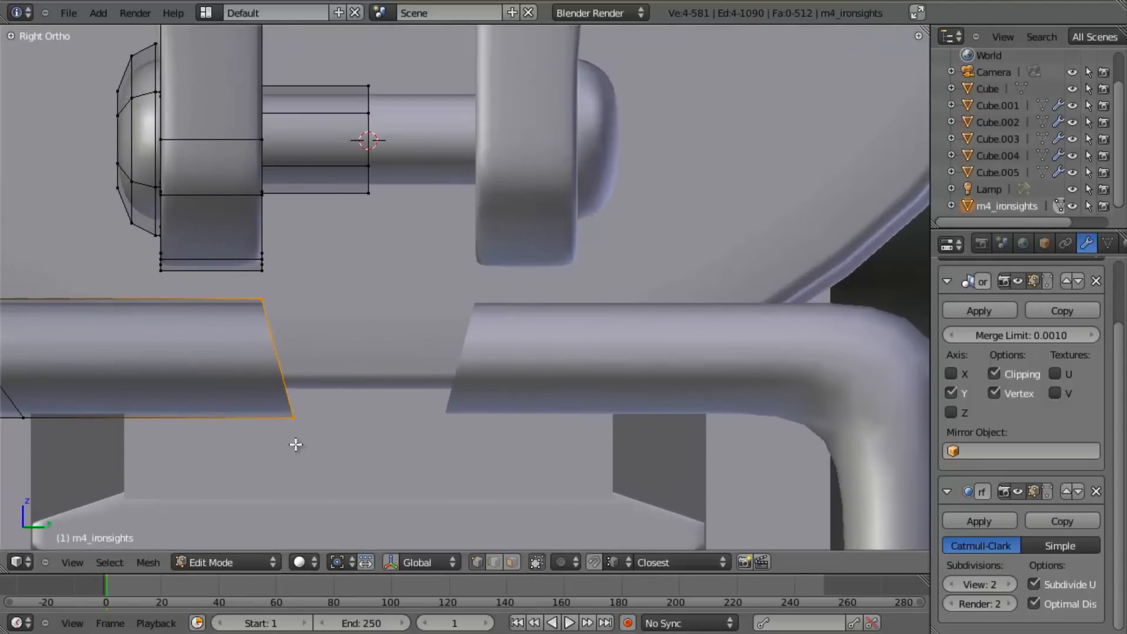
Extrude the upper bar's open end upward, rotate it about -77 degrees and flatten it with a Z scale of 0.
key(e)
click(323, 327)
key(r)
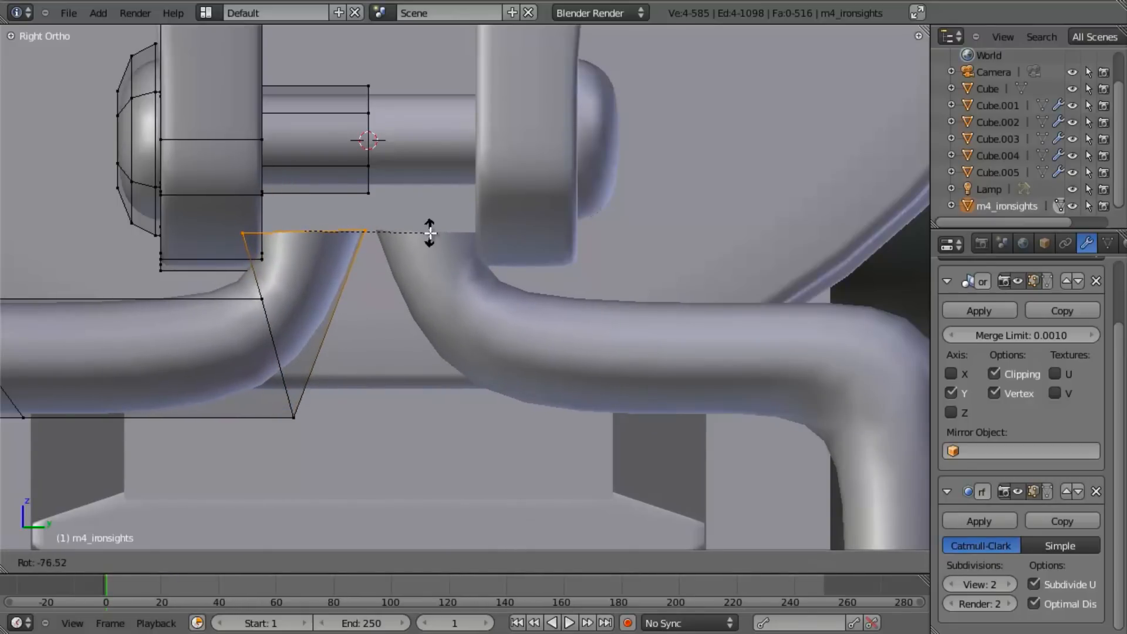
click(423, 323)
key(s)
key(z)
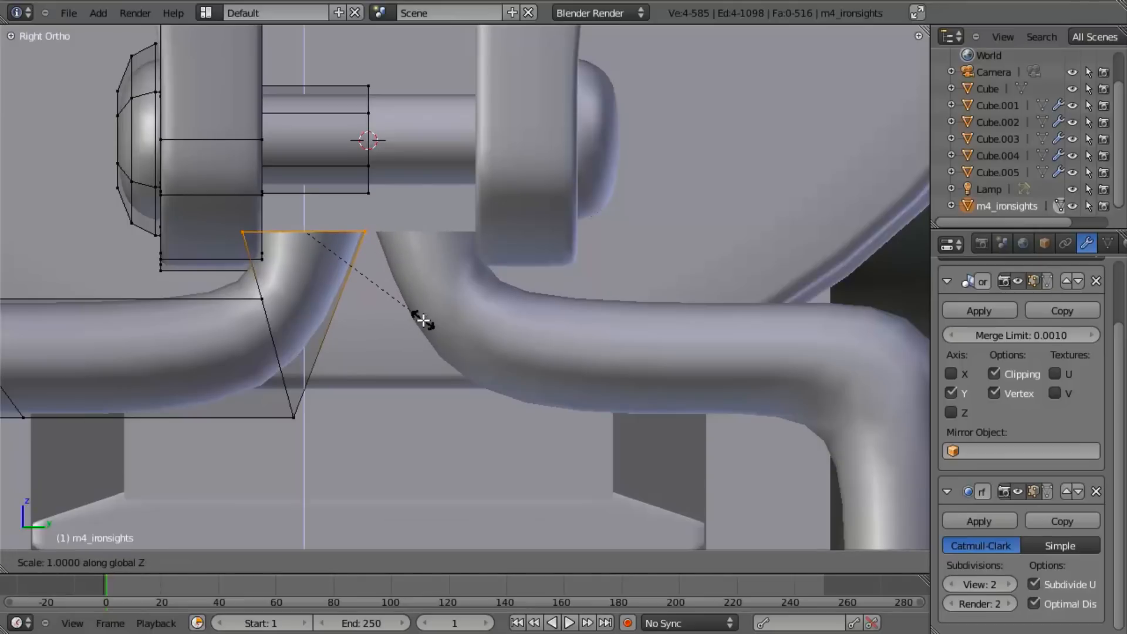
key(0)
key(Return)
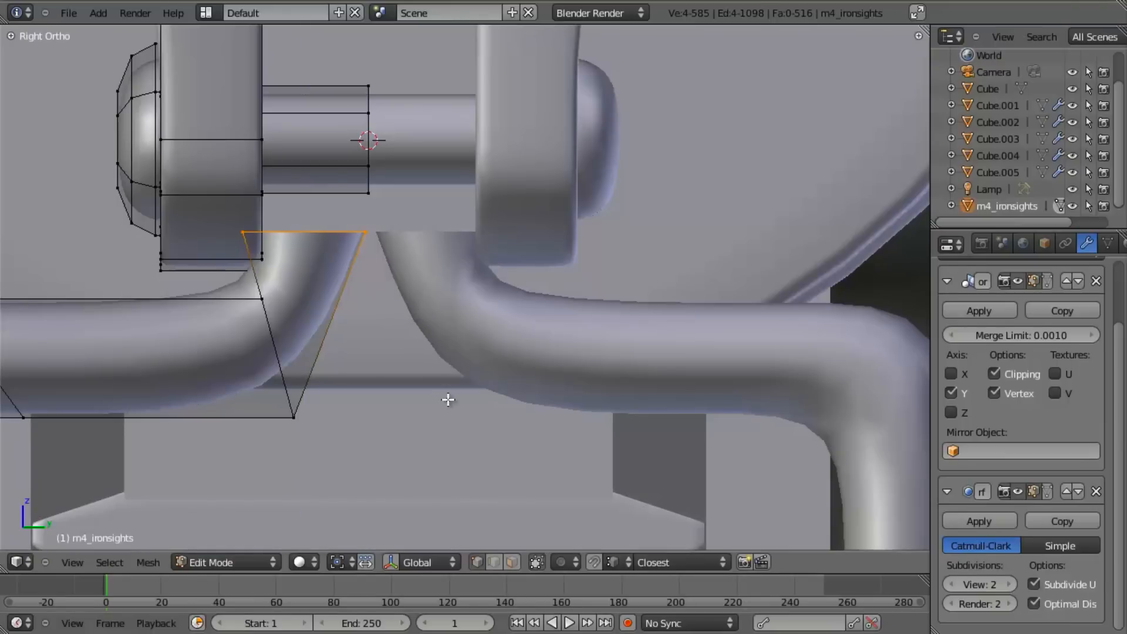
Narrow the extruded end along Y and move it between the leg's inner edge and the mirror centre.
key(s)
key(x)
right_click(400, 349)
key(s)
key(y)
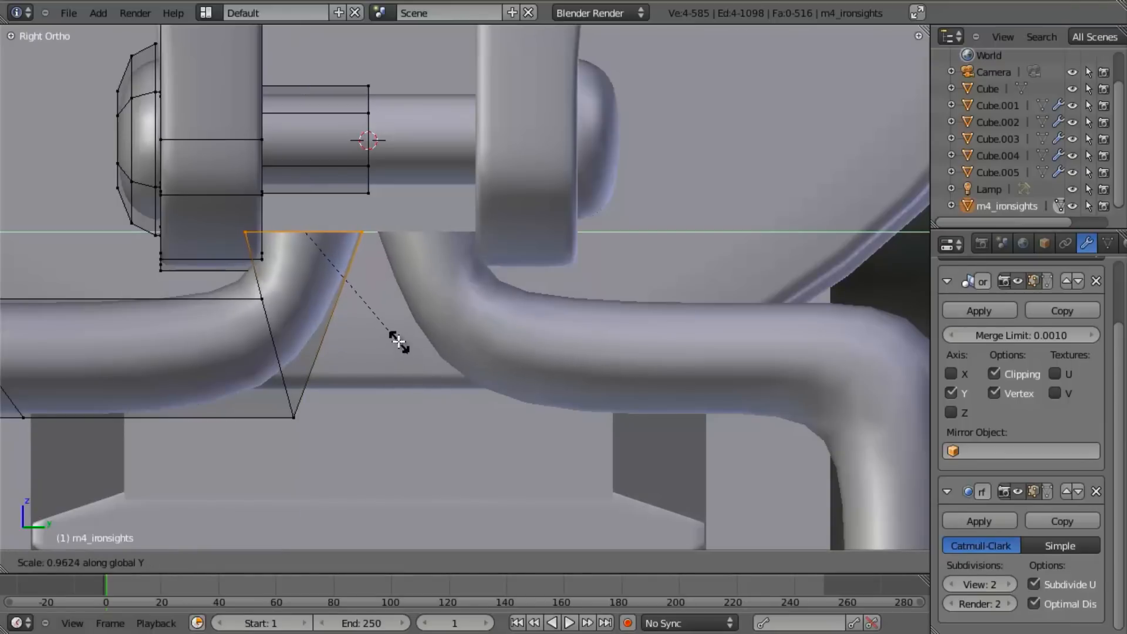
click(385, 317)
key(g)
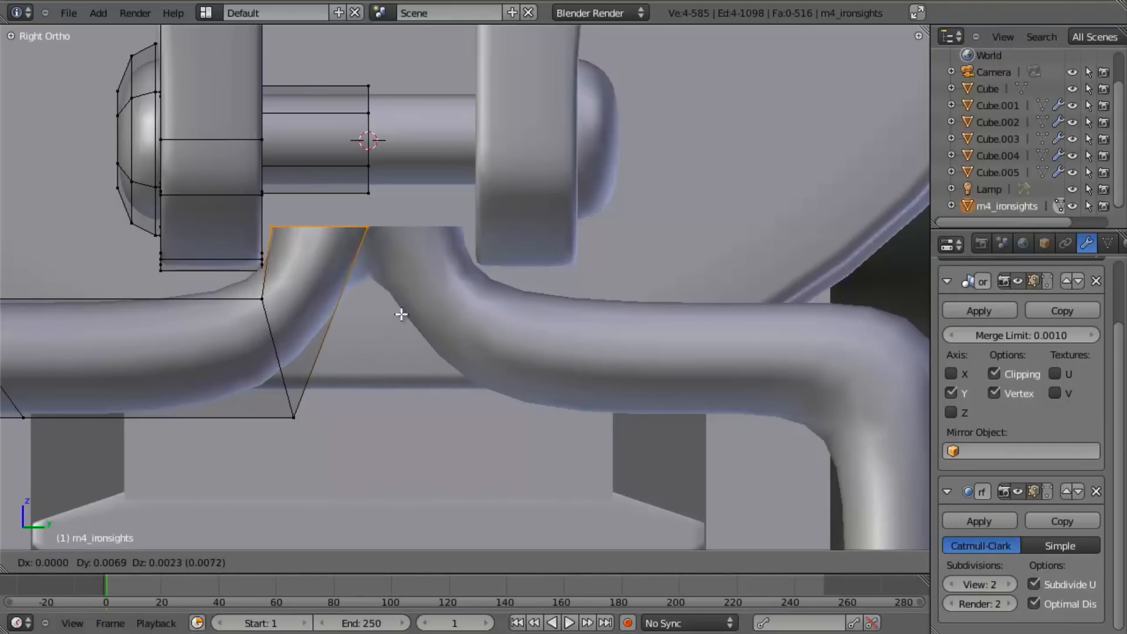
click(397, 316)
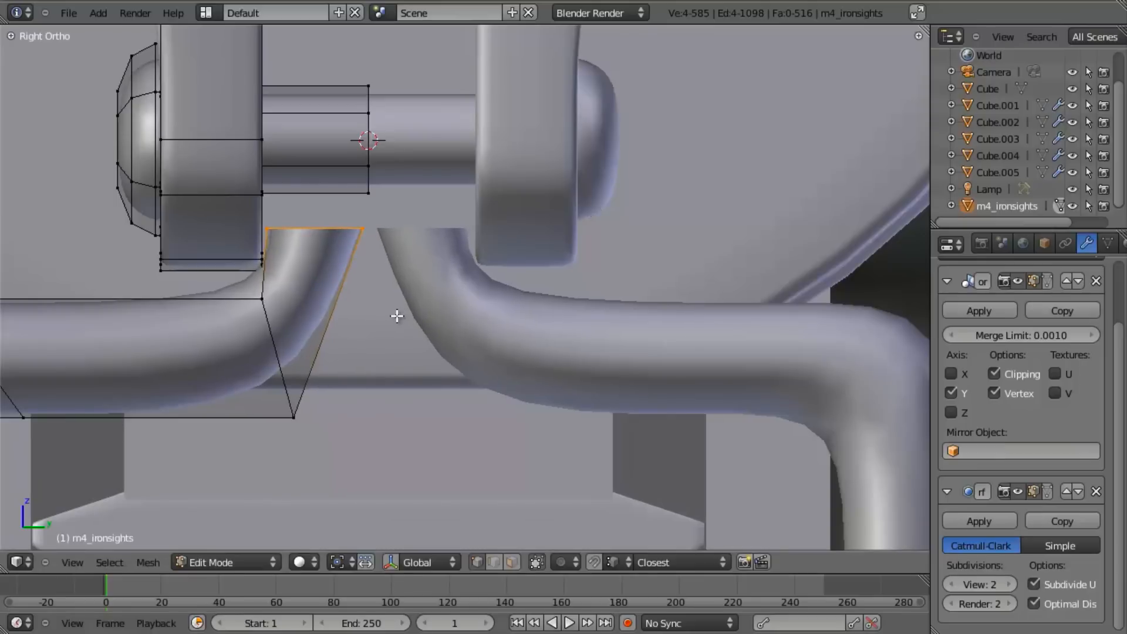
Extrude the end upward along Z by about 0.08, past the pin, and cap it with a face.
key(e)
key(z)
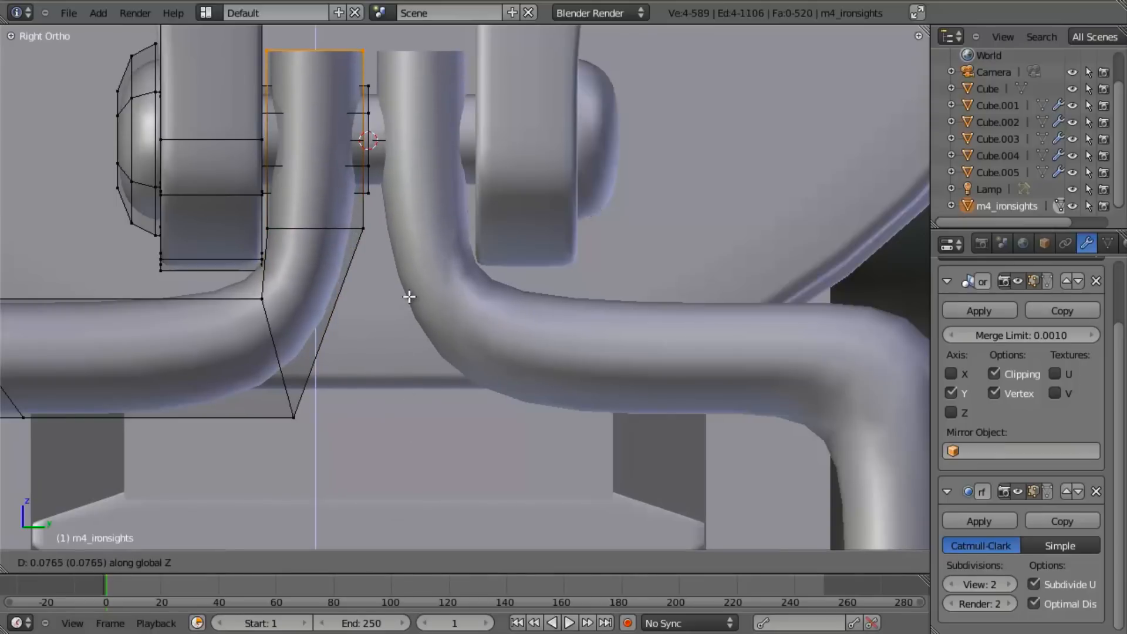
click(411, 285)
key(f)
scroll(403, 350, down, 4)
middle_drag(403, 350, 446, 287)
key(a)
key(Tab)
scroll(406, 278, down, 5)
scroll(447, 287, up, 5)
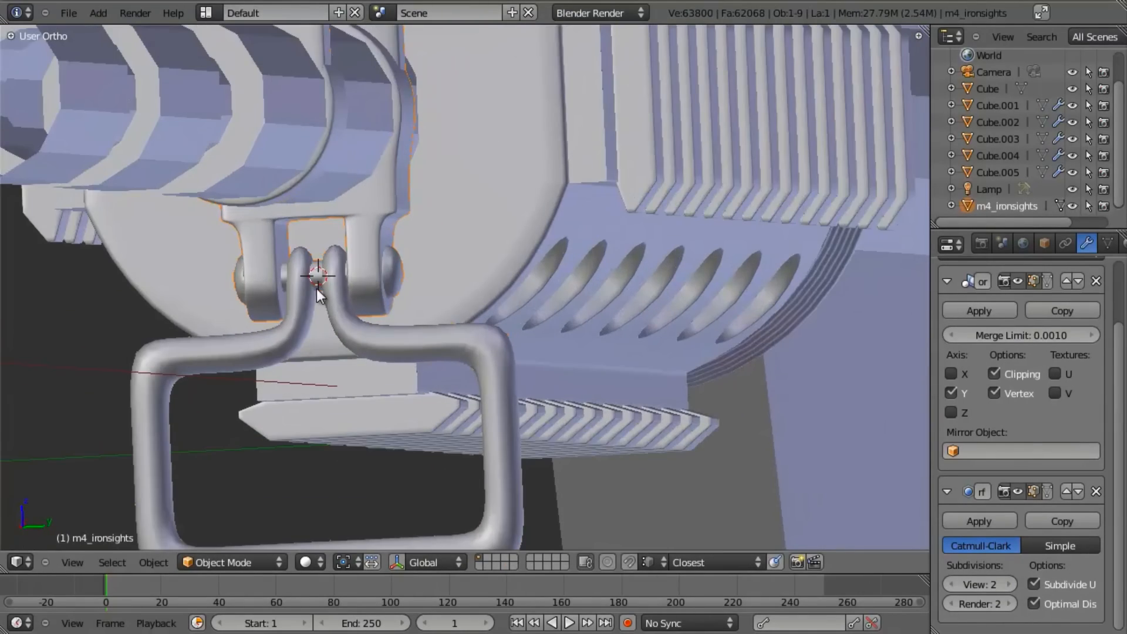
Add an edge loop on the upper bar and slide it close to the bend in right orthographic view.
key(KP_3)
key(Tab)
scroll(375, 376, up, 5)
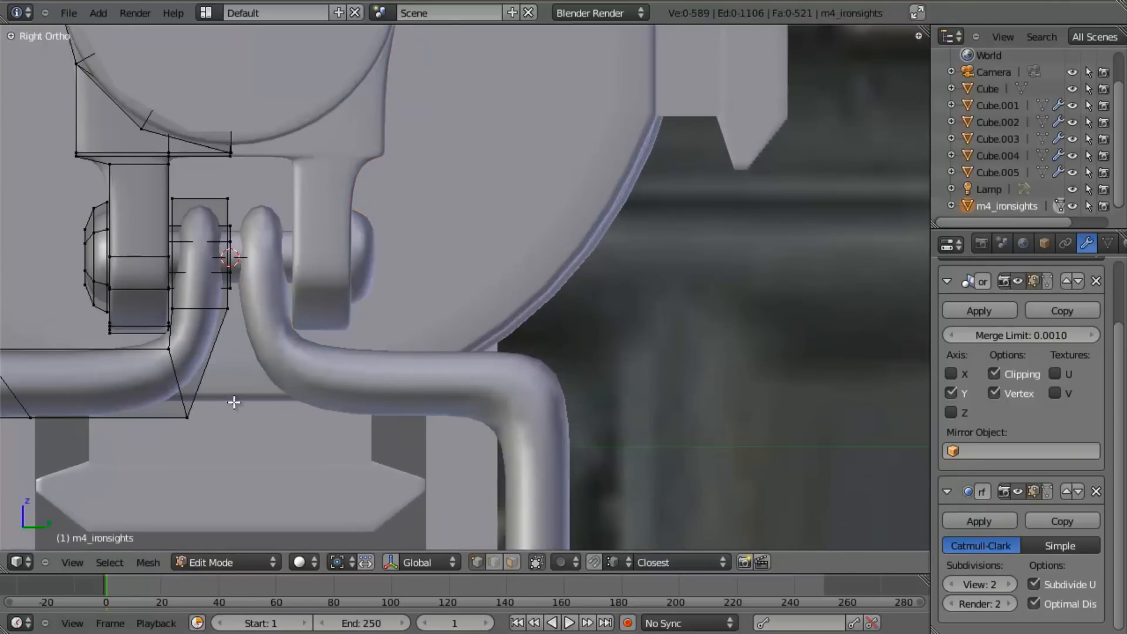
shift+middle_drag(267, 398, 338, 371)
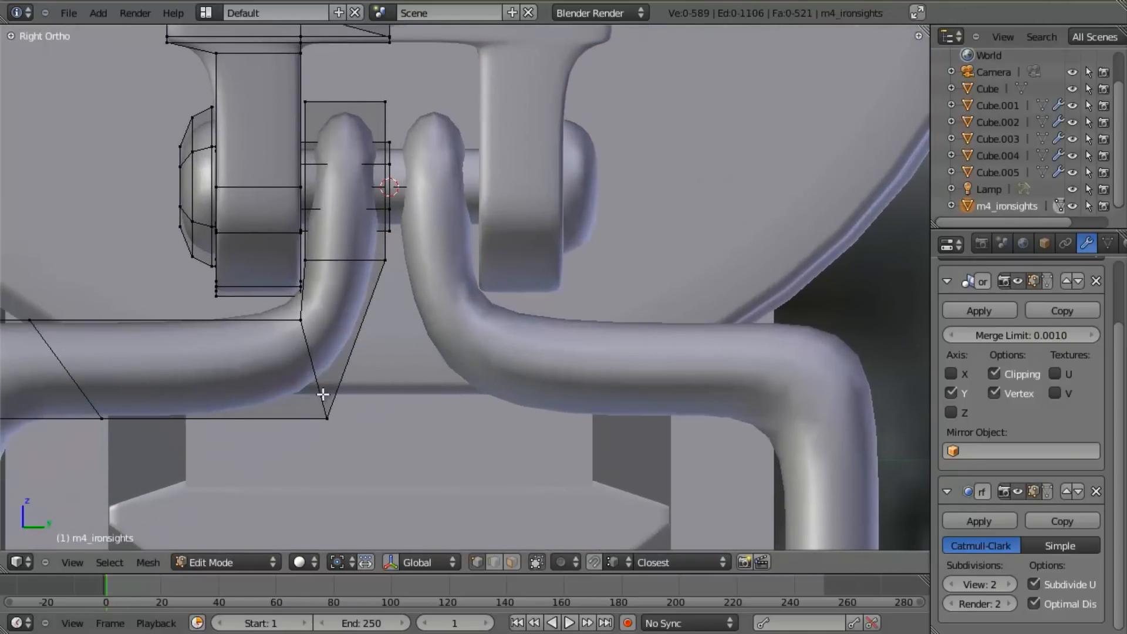
key(ctrl+r)
click(264, 330)
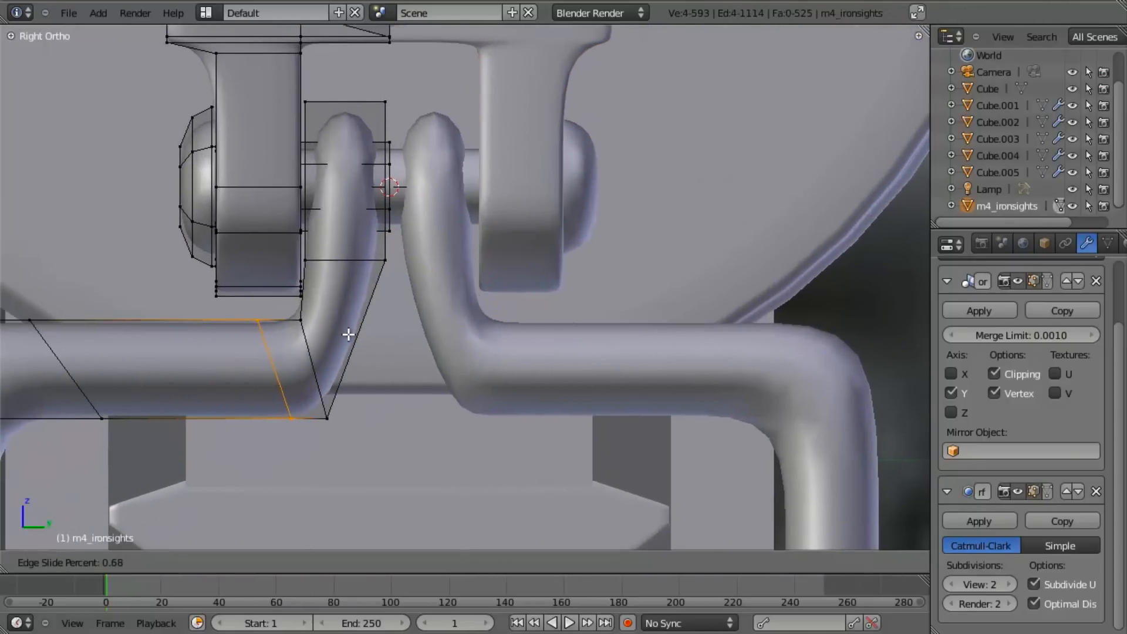
click(381, 334)
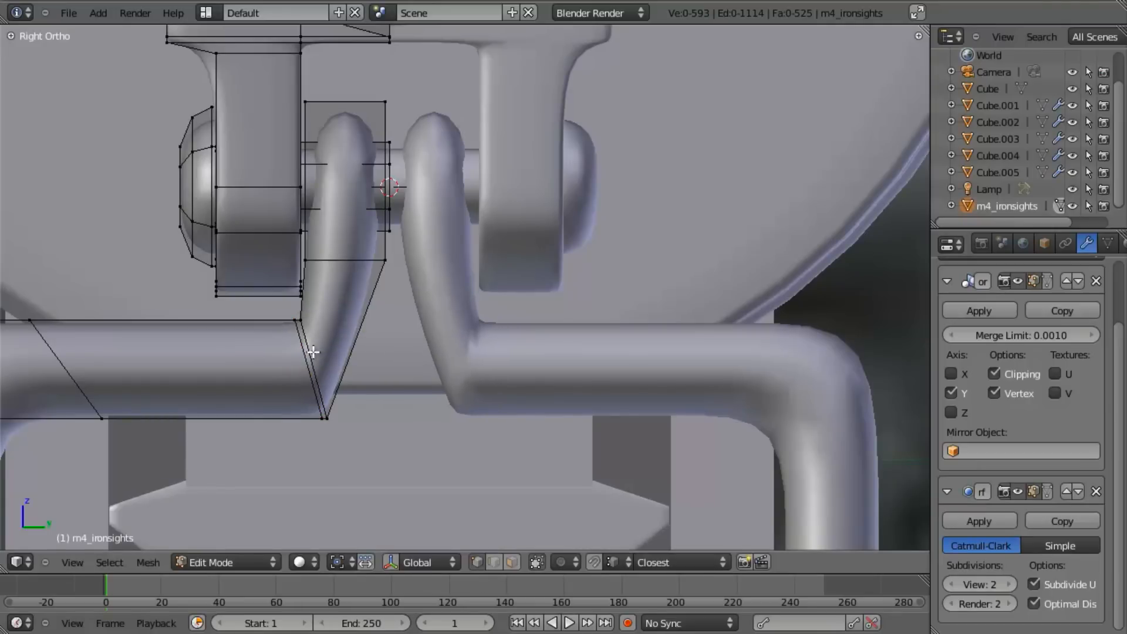
Move the bend's lower inner corner vertices along Y, nearly under the upright's inner edge.
key(b)
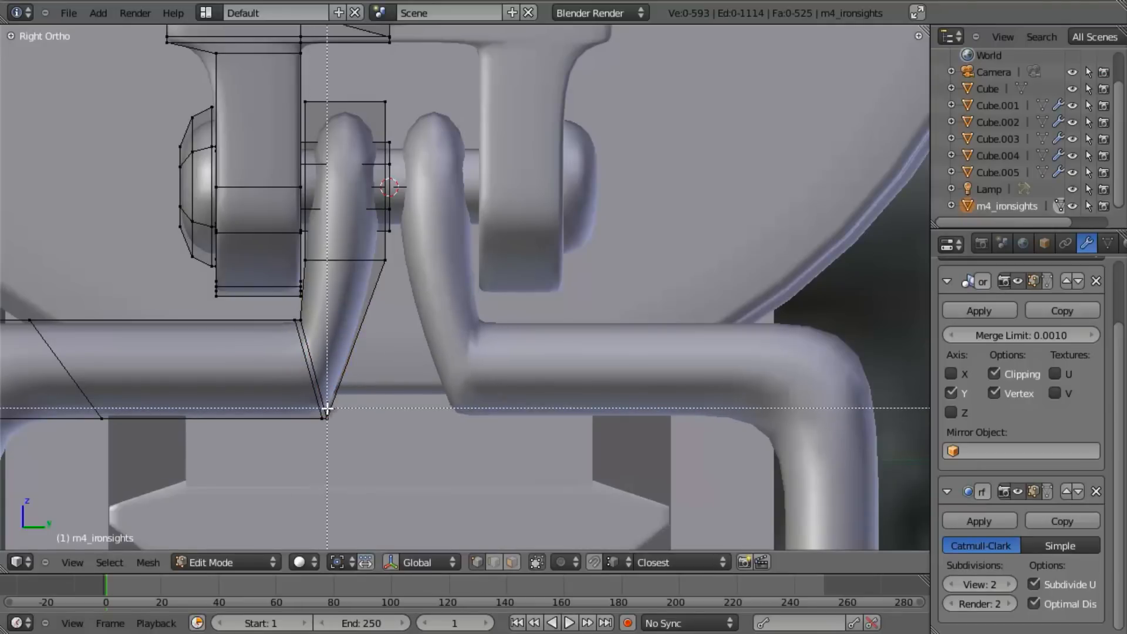
key(g)
key(y)
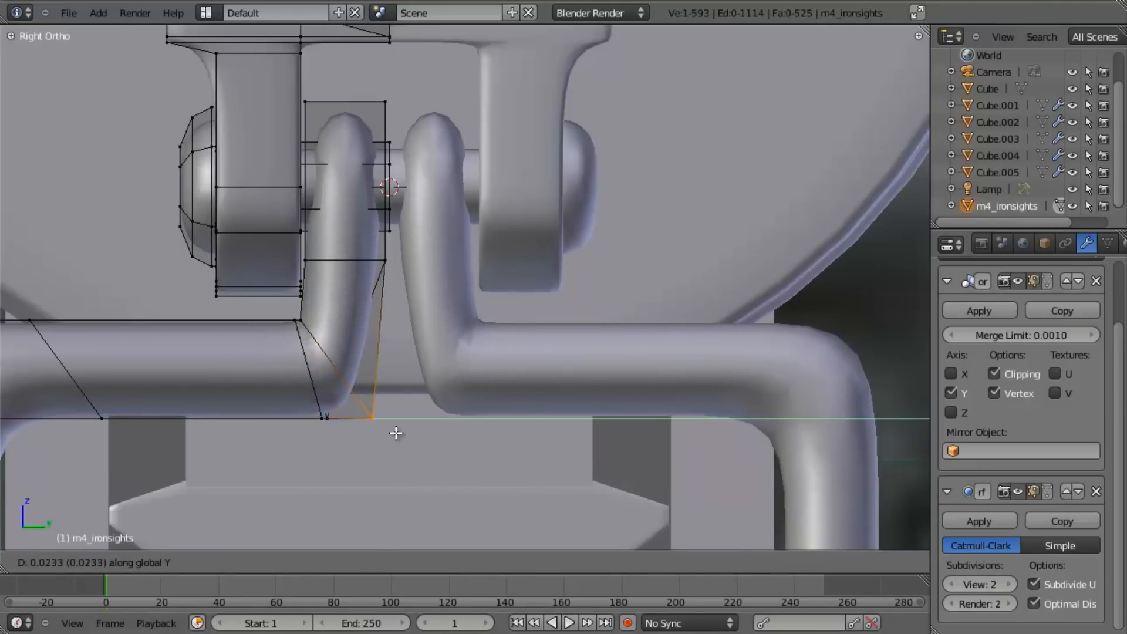
key(Escape)
key(z)
key(b)
drag(320, 394, 332, 423)
key(z)
key(g)
key(y)
click(425, 428)
Raise the bend's upper corner vertices along Z by about 0.01 and snap them along Y to the upright's outer edge.
key(z)
key(b)
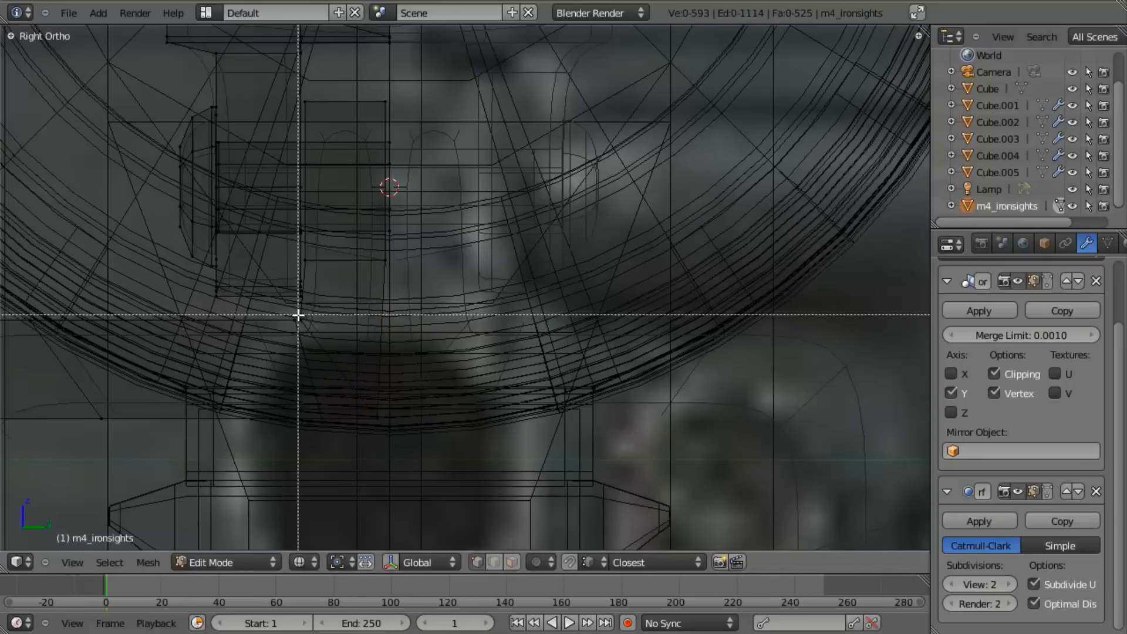
drag(297, 314, 340, 377)
key(z)
key(g)
key(z)
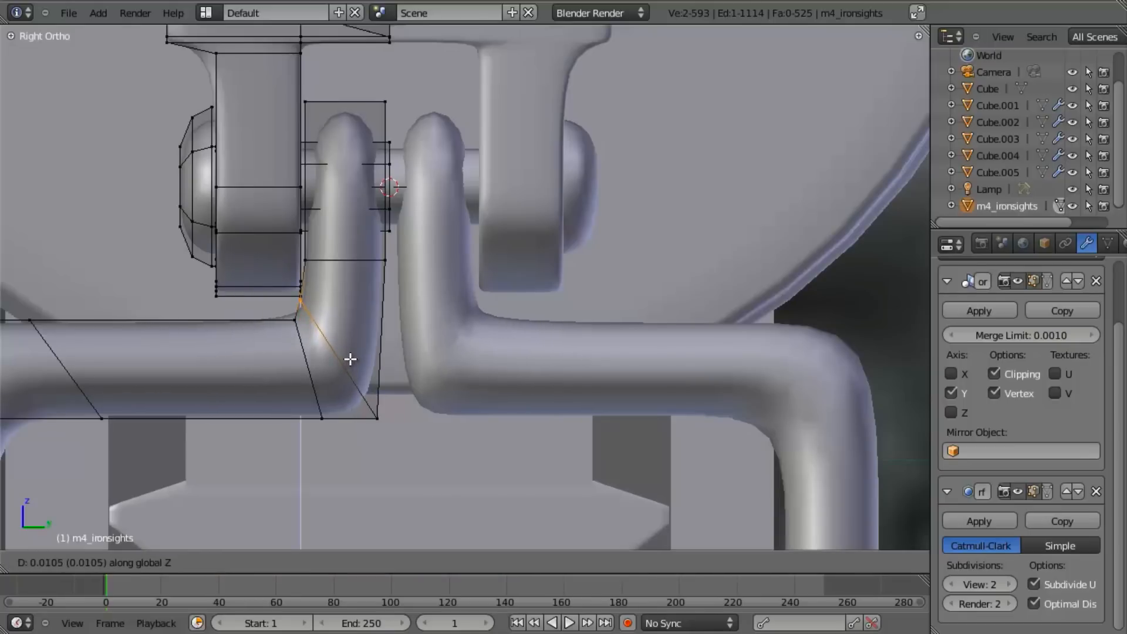
click(352, 363)
key(g)
right_click(305, 260)
key(g)
key(y)
ctrl+click(305, 260)
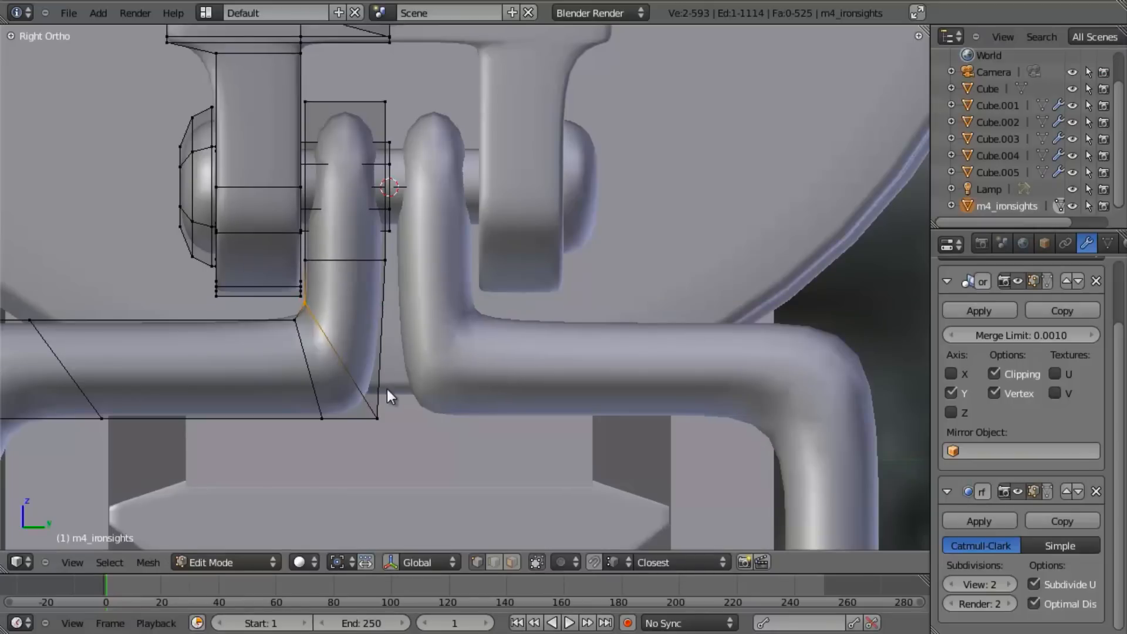
Examine the smoothed bends and the spacing of the two uprights around the pin.
key(Tab)
scroll(388, 385, down, 4)
scroll(446, 362, up, 3)
key(Tab)
key(z)
key(a)
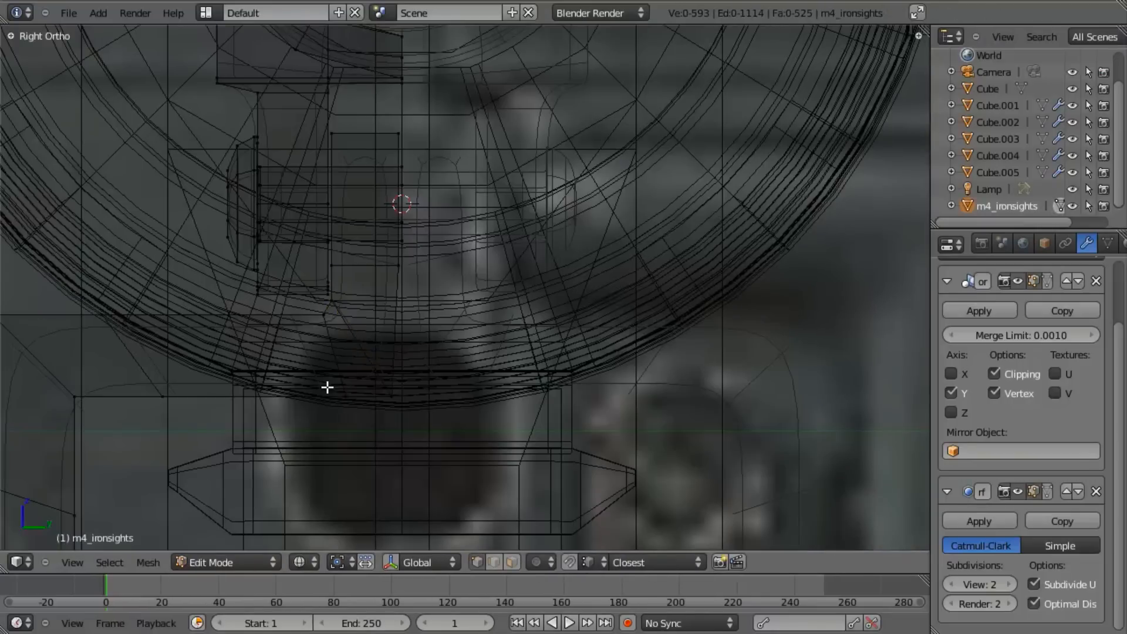
key(z)
key(Tab)
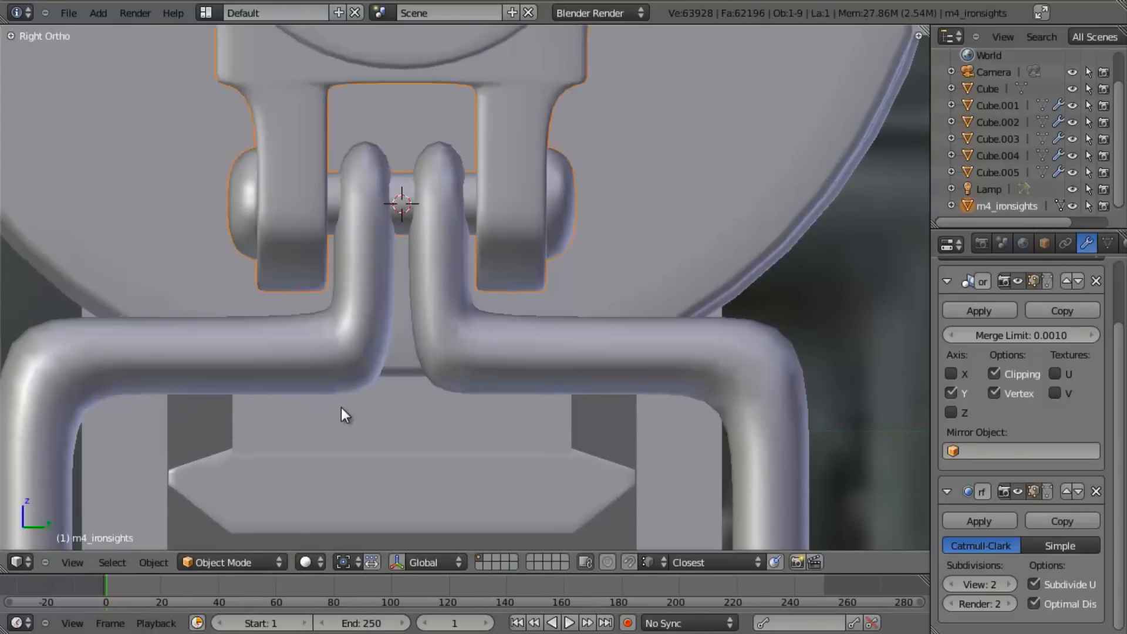
scroll(364, 396, down, 2)
scroll(409, 371, down, 3)
scroll(409, 371, up, 5)
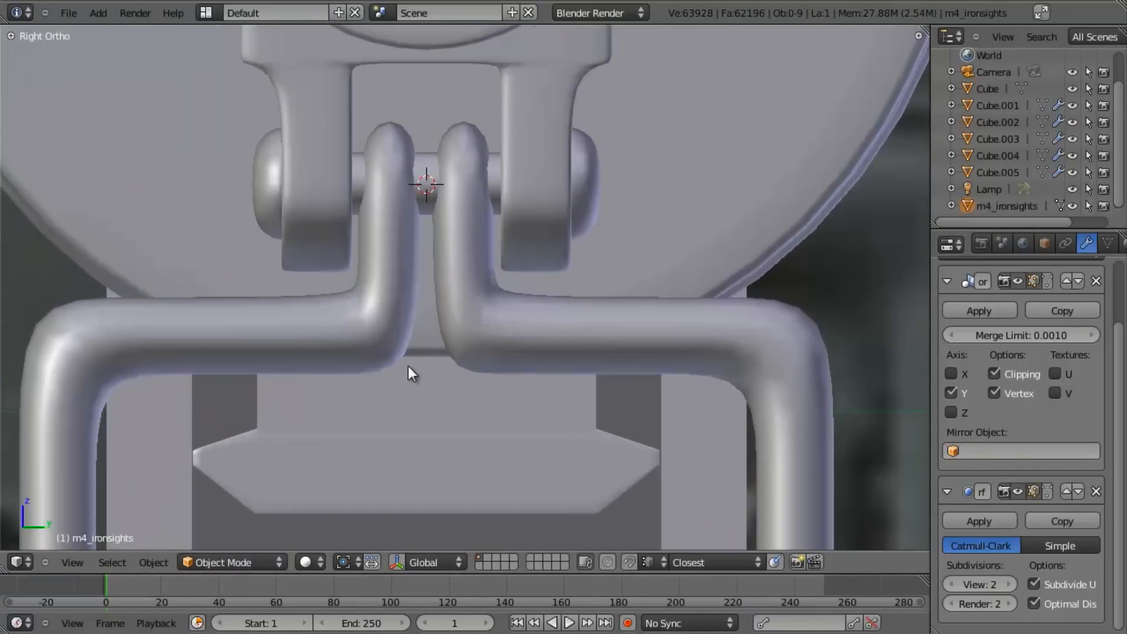
key(Tab)
right_click(411, 378)
key(a)
scroll(429, 347, down, 4)
scroll(470, 305, up, 6)
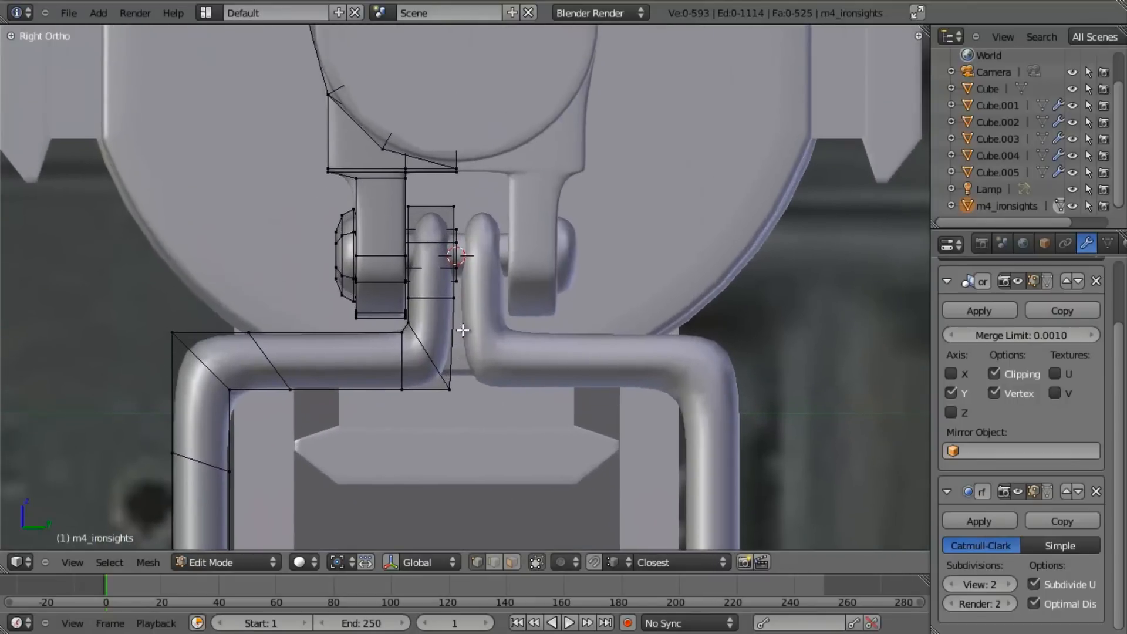
Cut two edge loops across the upright section around the pin and widen them along X.
scroll(457, 273, up, 6)
key(z)
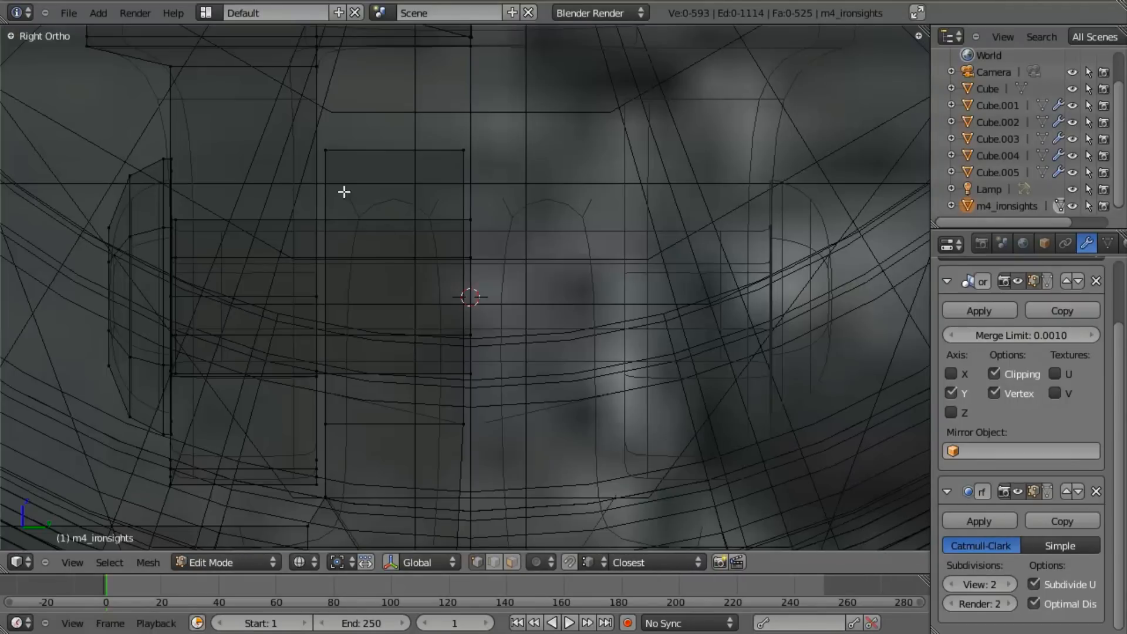
key(z)
mouse_move(465, 181)
middle_down()
mouse_move(430, 196)
mouse_move(465, 249)
mouse_move(440, 239)
middle_up()
click(427, 217)
right_click(573, 353)
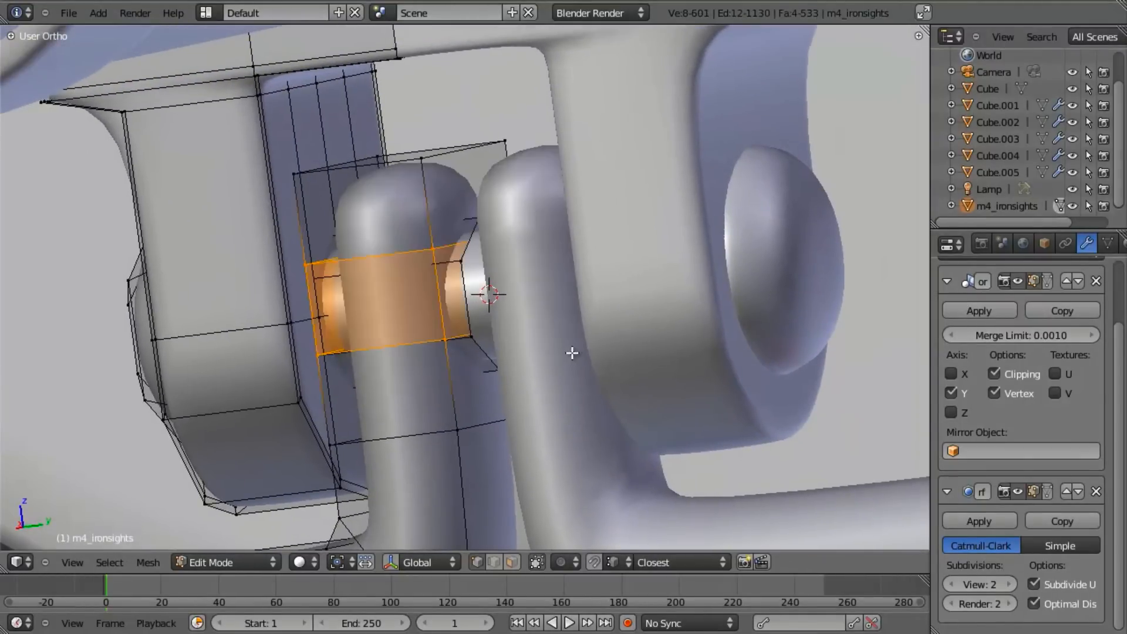
key(s)
key(x)
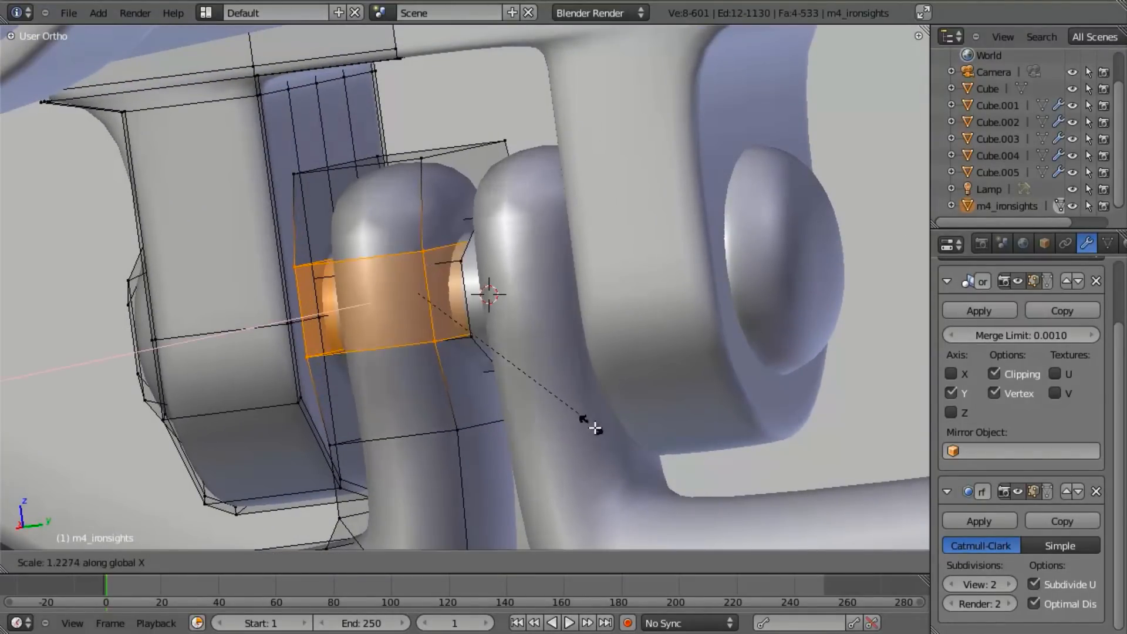
click(634, 457)
Widen the two loops around the pin further along X, viewing the upright from an angle.
key(Tab)
scroll(506, 379, down, 8)
middle_drag(506, 380, 528, 309)
scroll(576, 273, up, 8)
key(Tab)
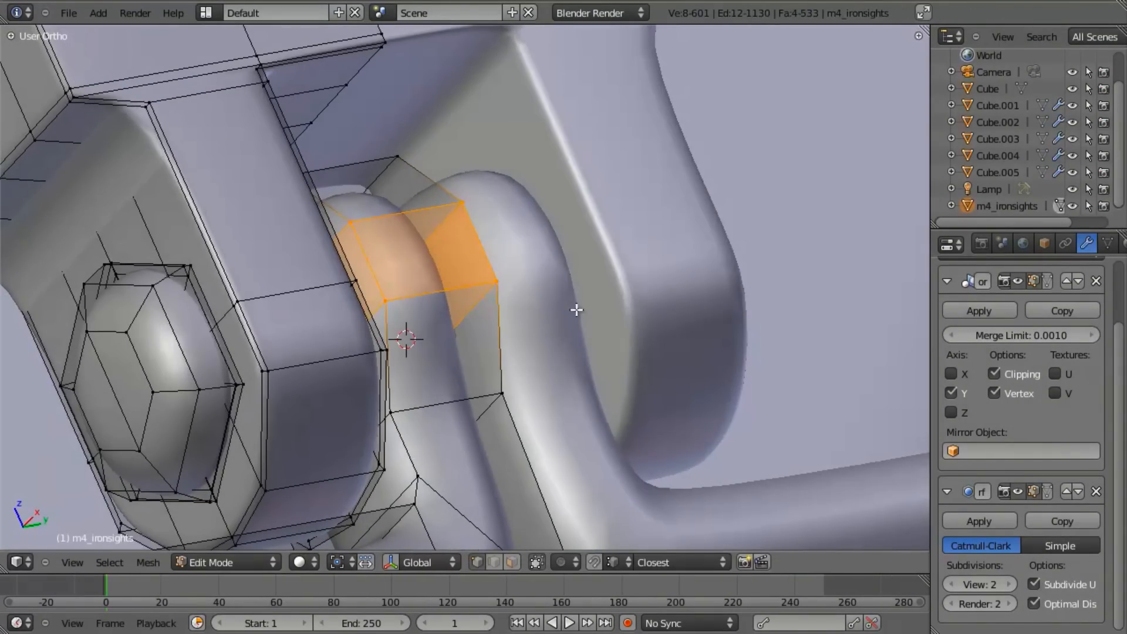
key(s)
key(x)
click(634, 329)
scroll(634, 329, down, 6)
middle_drag(634, 329, 459, 272)
key(a)
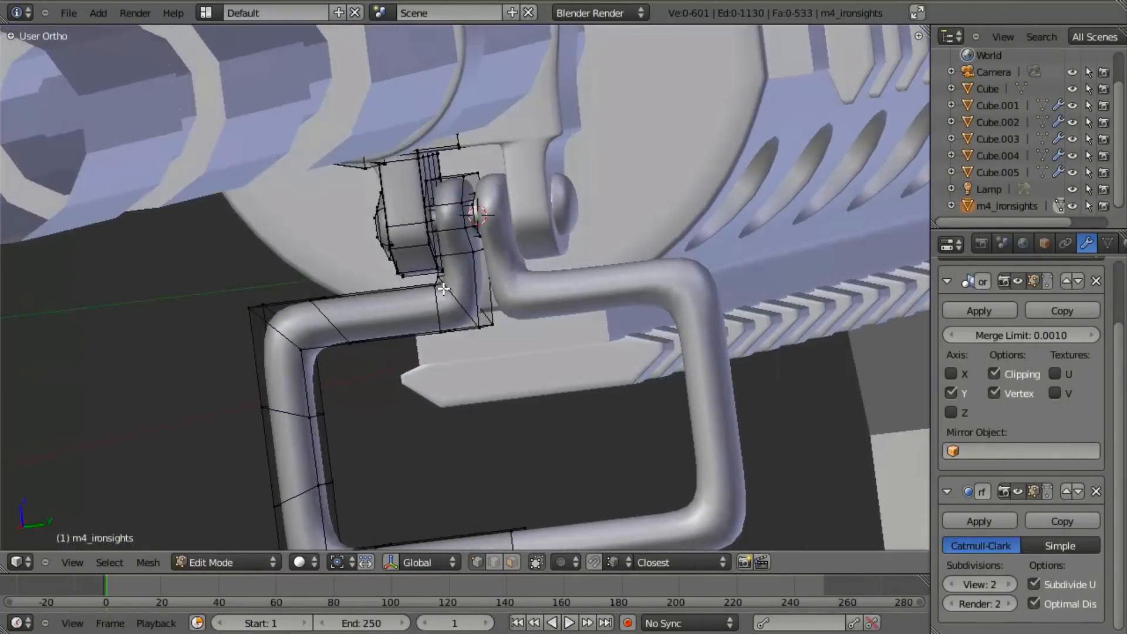
Extrude the three faces on the eyelet's inner side and scale them slightly smaller to form a tight rim.
scroll(459, 271, up, 3)
scroll(459, 272, up, 2)
shift+middle_drag(502, 226, 484, 324)
key(ctrl+Tab)
click(463, 360)
click(479, 317)
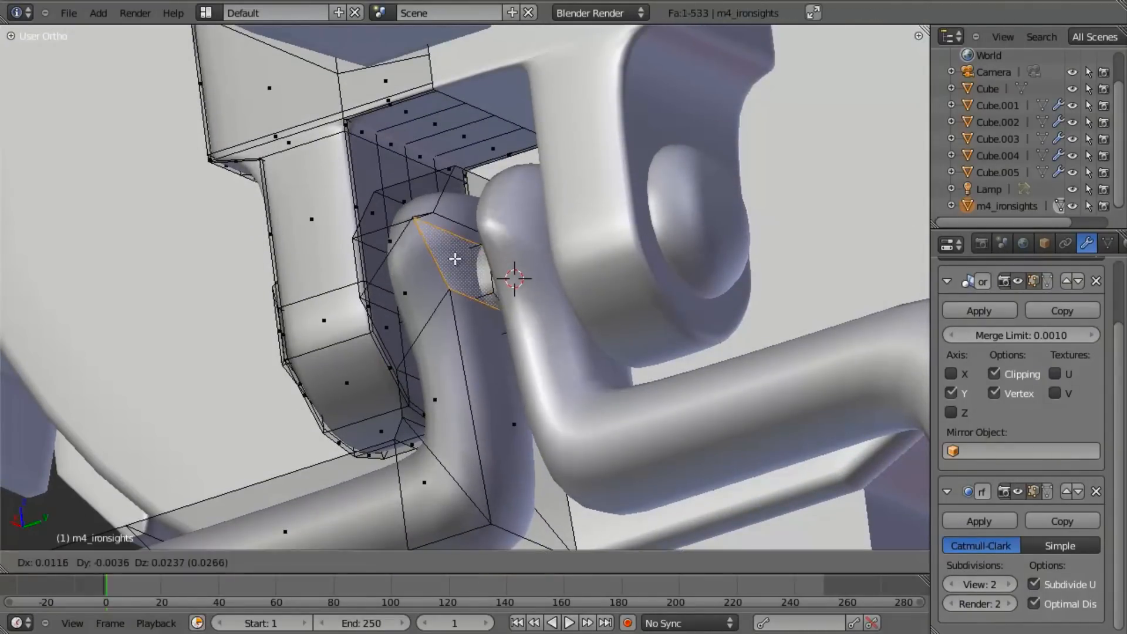
shift+click(467, 240)
shift+right_click(474, 217)
key(e)
click(569, 502)
key(s)
click(564, 476)
Extrude the three faces on the eyelet's outer side facing the leg and scale them to about 0.92.
middle_drag(564, 475, 536, 330)
scroll(536, 329, up, 2)
key(z)
key(z)
right_click(440, 219)
shift+right_click(493, 248)
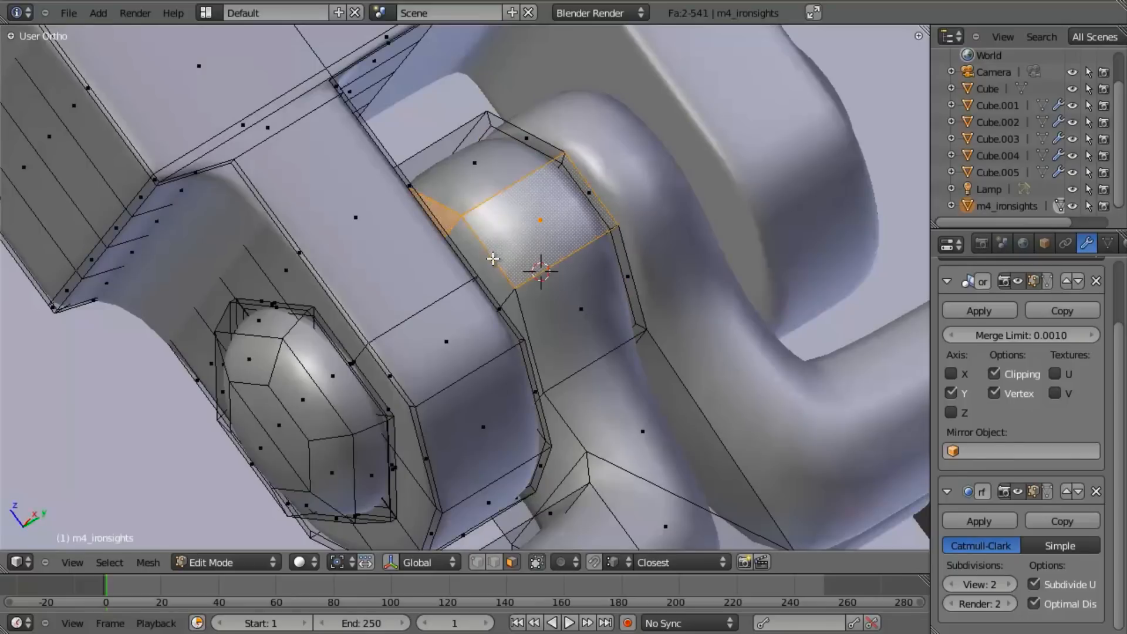
shift+right_click(495, 260)
shift+right_click(512, 266)
shift+right_click(515, 311)
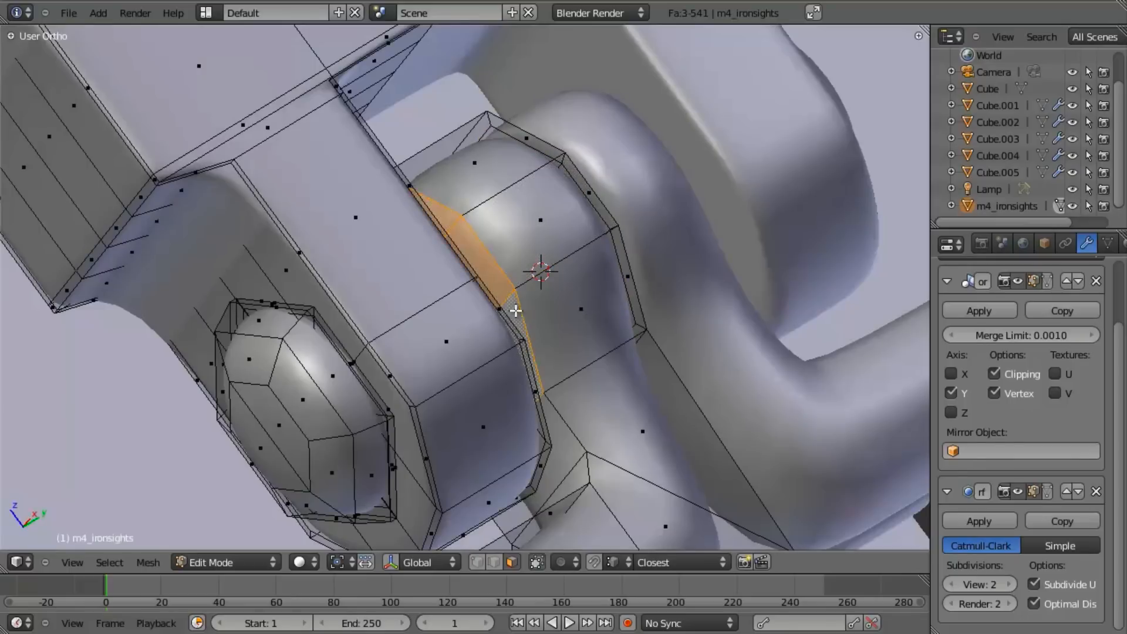
key(e)
click(681, 386)
key(s)
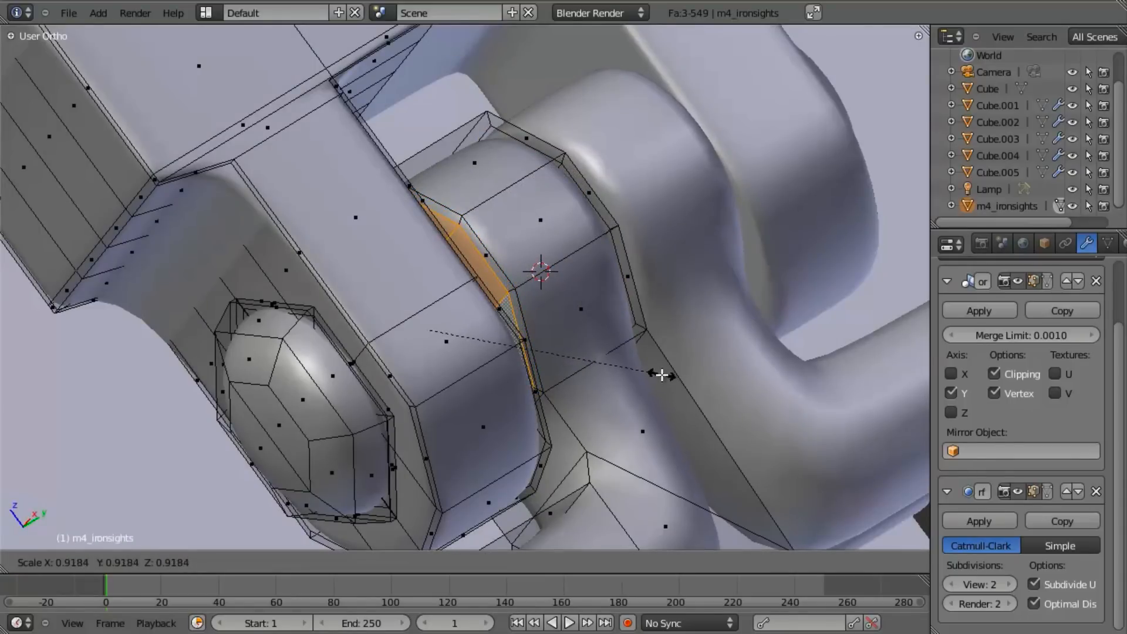
click(662, 374)
Select the whole linked sling loop, hide the rest of the mesh, and view the loop from the front.
key(Tab)
scroll(660, 371, down, 4)
mouse_move(660, 371)
middle_down()
mouse_move(534, 219)
mouse_move(441, 340)
mouse_move(435, 317)
mouse_move(660, 256)
mouse_move(536, 354)
middle_up()
scroll(436, 317, down, 6)
scroll(435, 317, up, 6)
key(z)
key(Tab)
key(l)
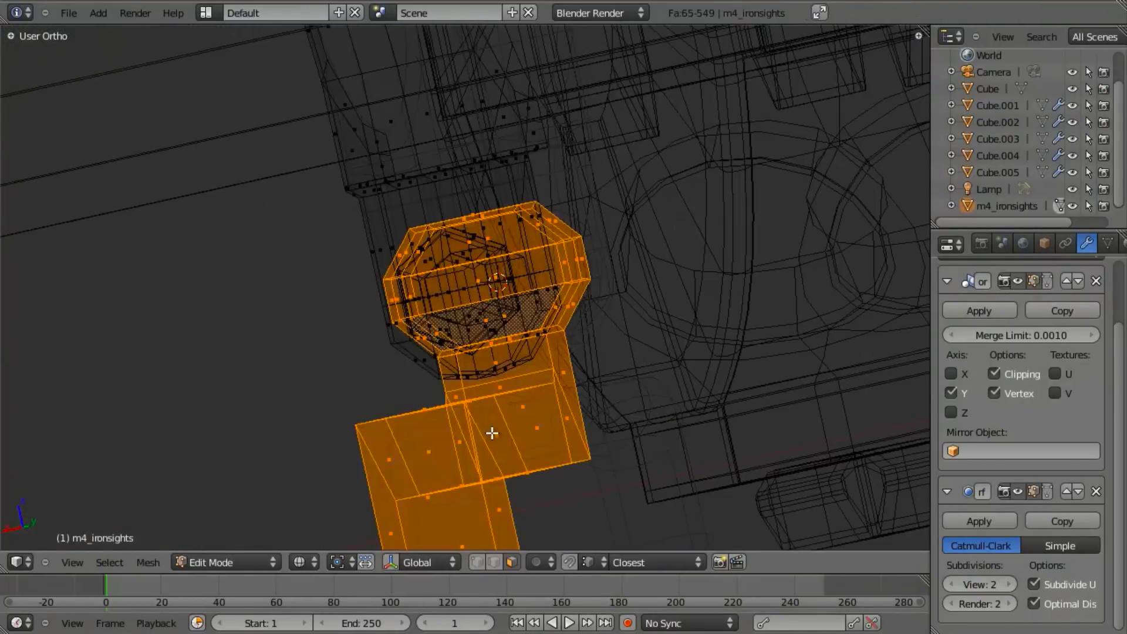
key(z)
middle_drag(495, 284, 483, 271)
key(KP_3)
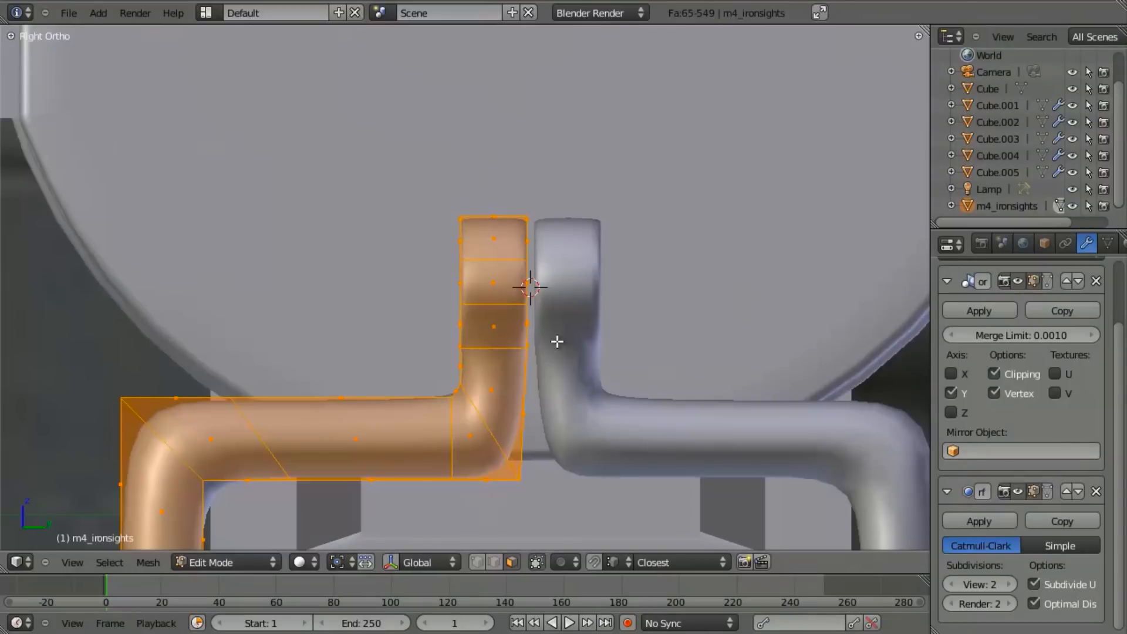
key(KP_1)
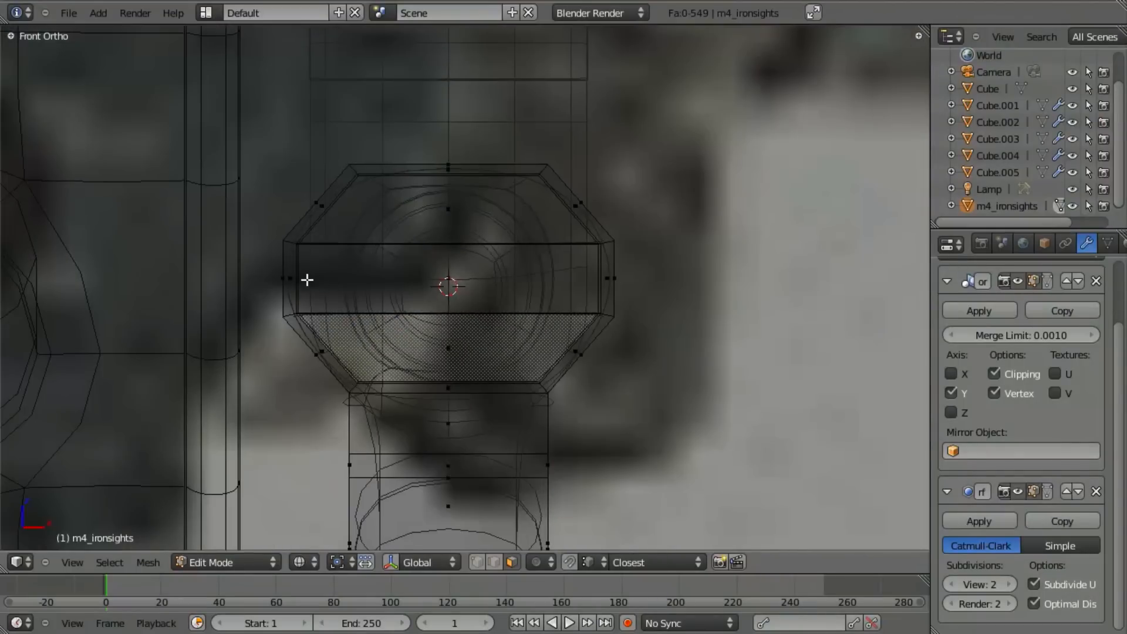
Box-select the eyelet around the pin without its underside faces and try scaling it along X.
mouse_move(271, 101)
mouse_down()
mouse_move(868, 420)
mouse_move(773, 400)
mouse_up()
click(773, 401)
key(b)
mouse_move(442, 368)
middle_down()
mouse_move(468, 458)
mouse_move(481, 464)
middle_up()
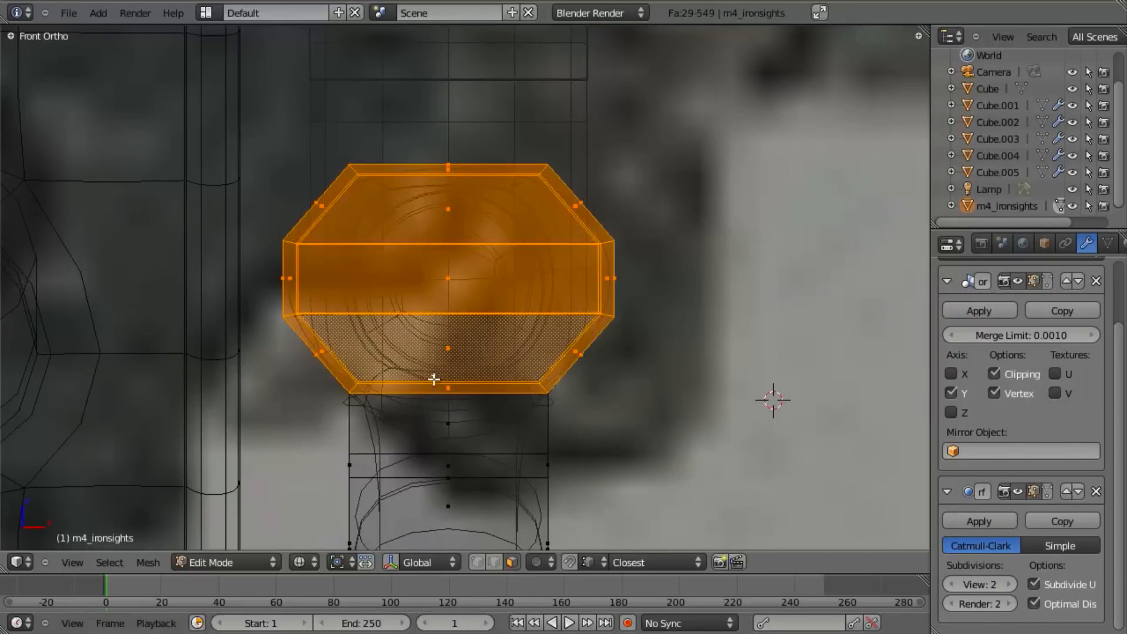
key(z)
key(s)
key(Escape)
key(s)
key(x)
key(Escape)
key(z)
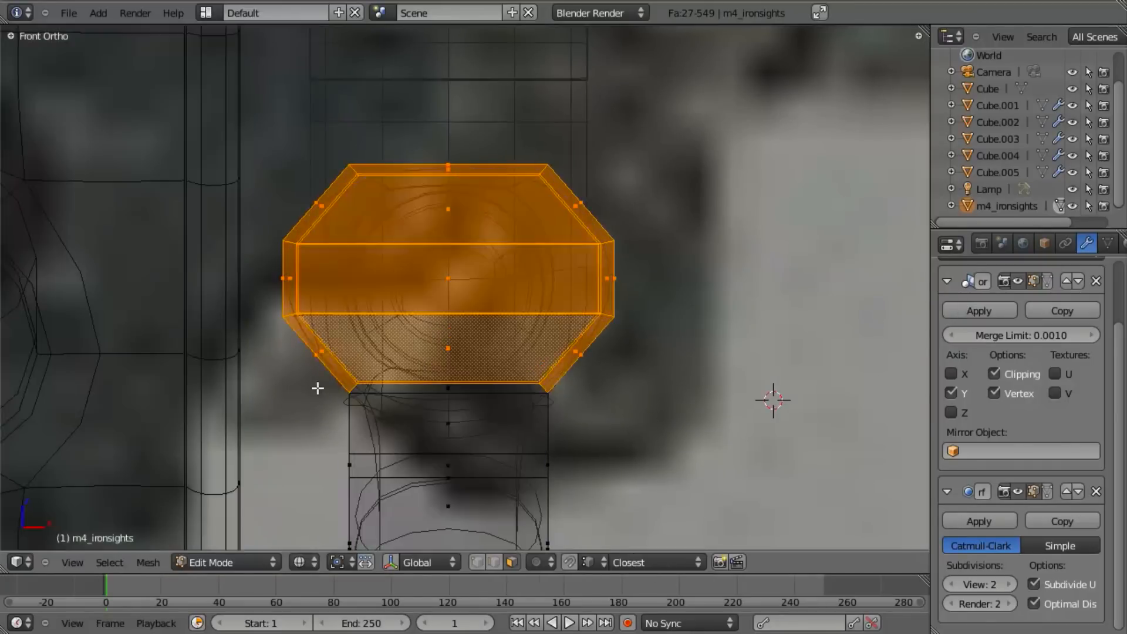
Deselect the eyelet's bottom vertices and narrow the remaining upper part along X, first to about 0.81 and then a little more.
key(ctrl+Tab)
click(365, 339)
key(b)
middle_drag(326, 352, 698, 491)
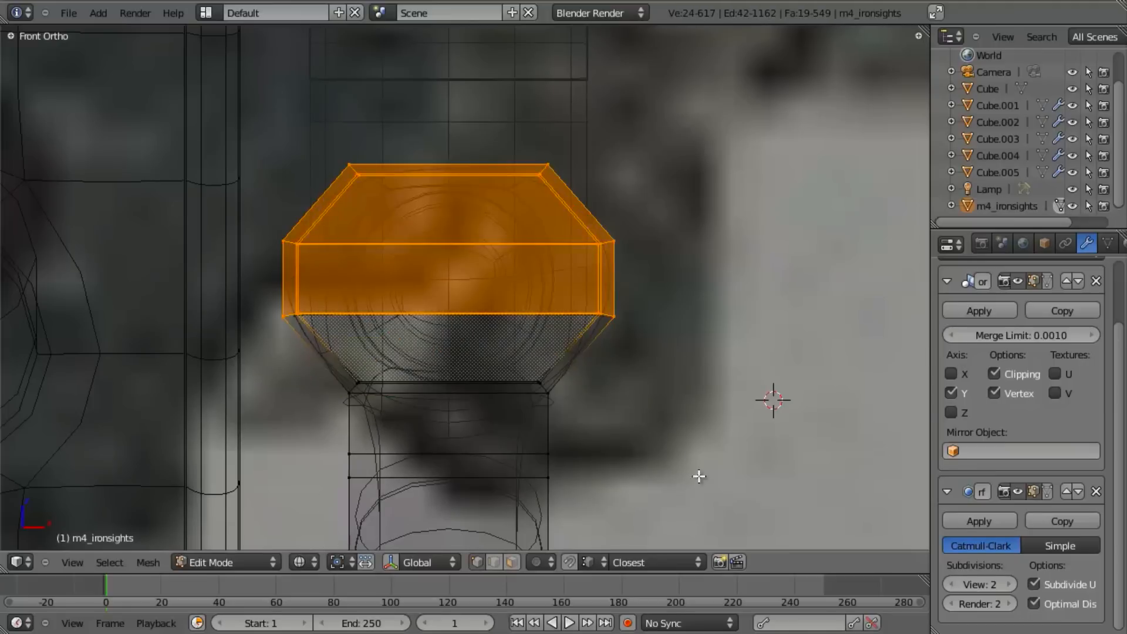
key(s)
key(x)
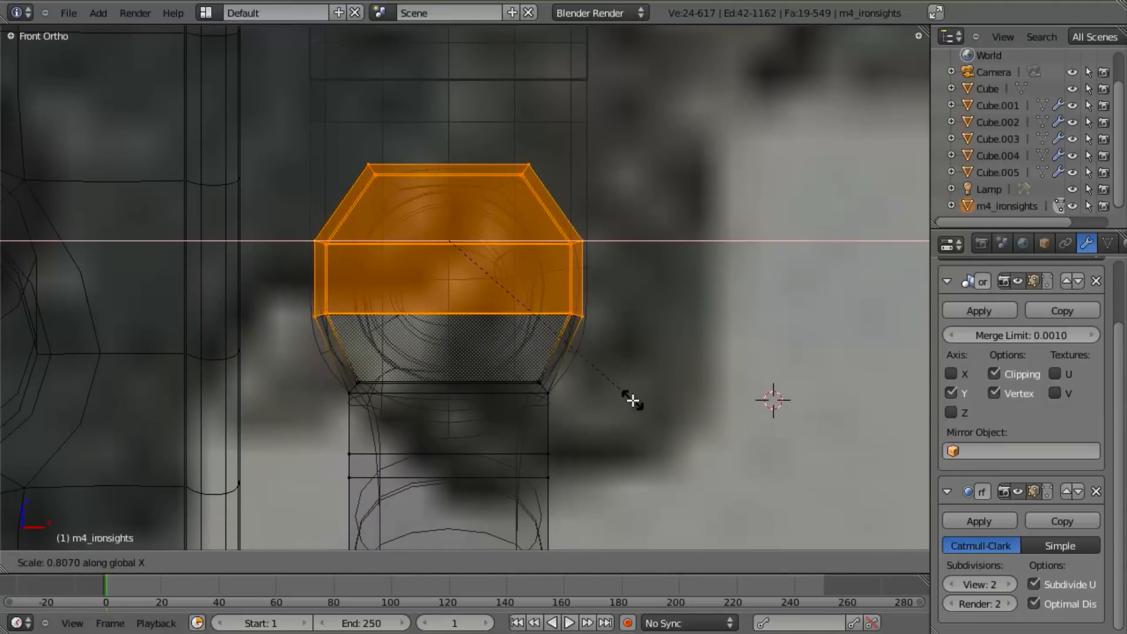
click(637, 390)
key(z)
key(s)
key(x)
click(642, 372)
key(Tab)
scroll(644, 378, down, 5)
middle_drag(643, 375, 812, 428)
Cut an edge loop across the upright just below the eyelet and flatten it to 0 along Z.
key(Tab)
scroll(561, 347, up, 5)
key(a)
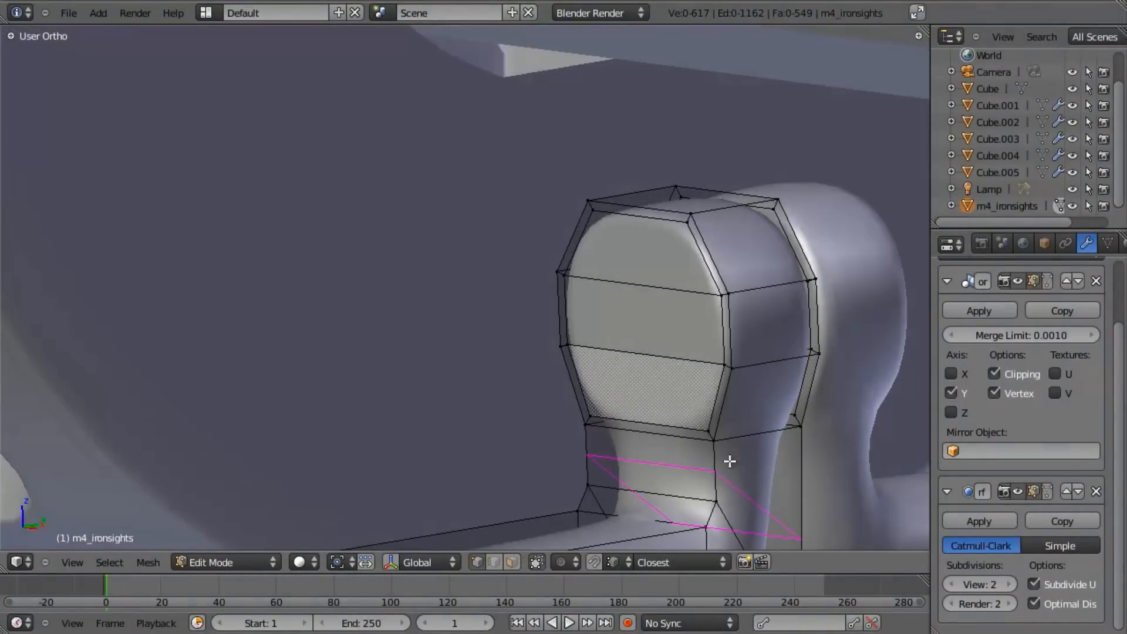
key(ctrl+r)
click(729, 455)
click(732, 387)
key(s)
key(z)
key(0)
key(Return)
Adjust the new edge loop's height along Z just under the eyelet in the side view.
key(KP_3)
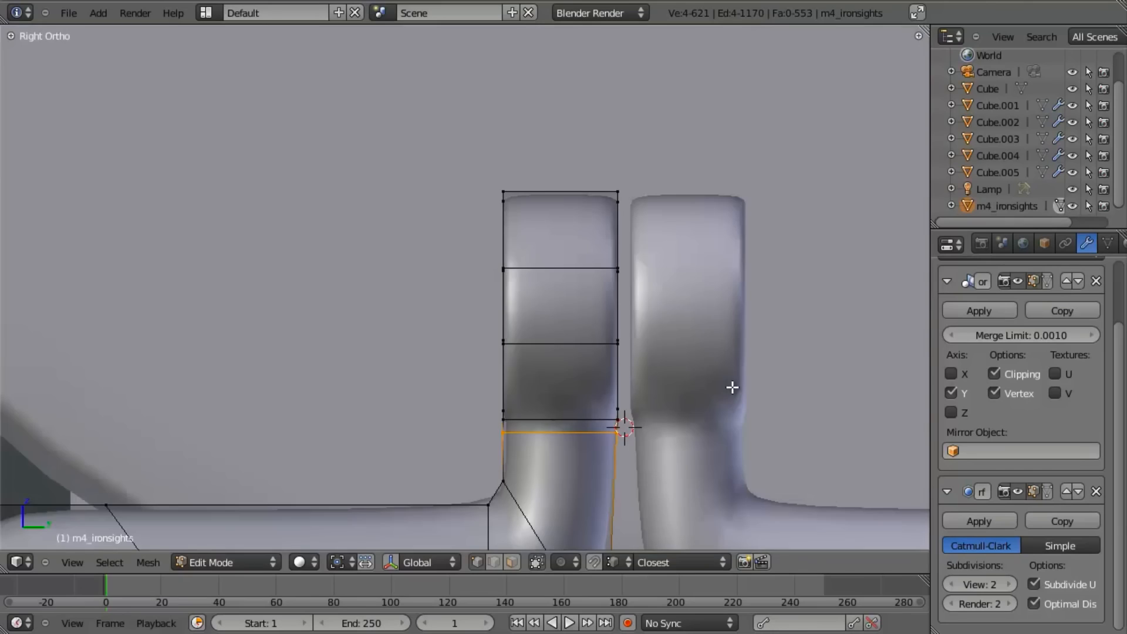
key(g)
key(z)
click(607, 467)
key(Tab)
scroll(450, 292, down, 3)
middle_drag(451, 293, 599, 286)
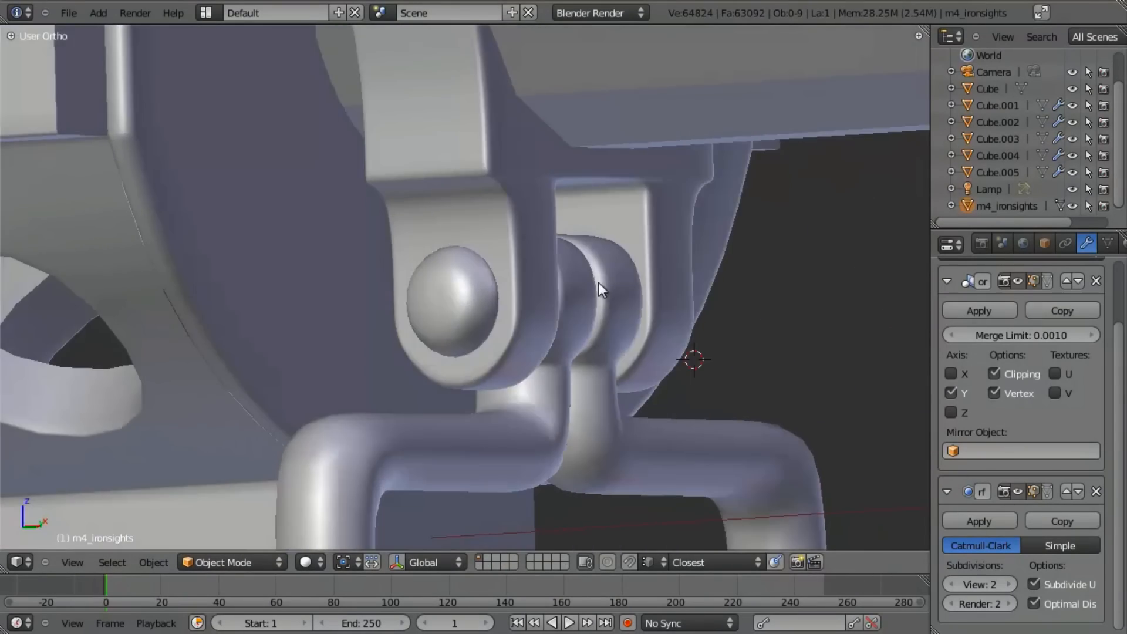
Examine the sling loop and the sight frame in the context of the whole rifle.
scroll(451, 249, down, 6)
middle_drag(450, 245, 323, 235)
scroll(432, 291, down, 5)
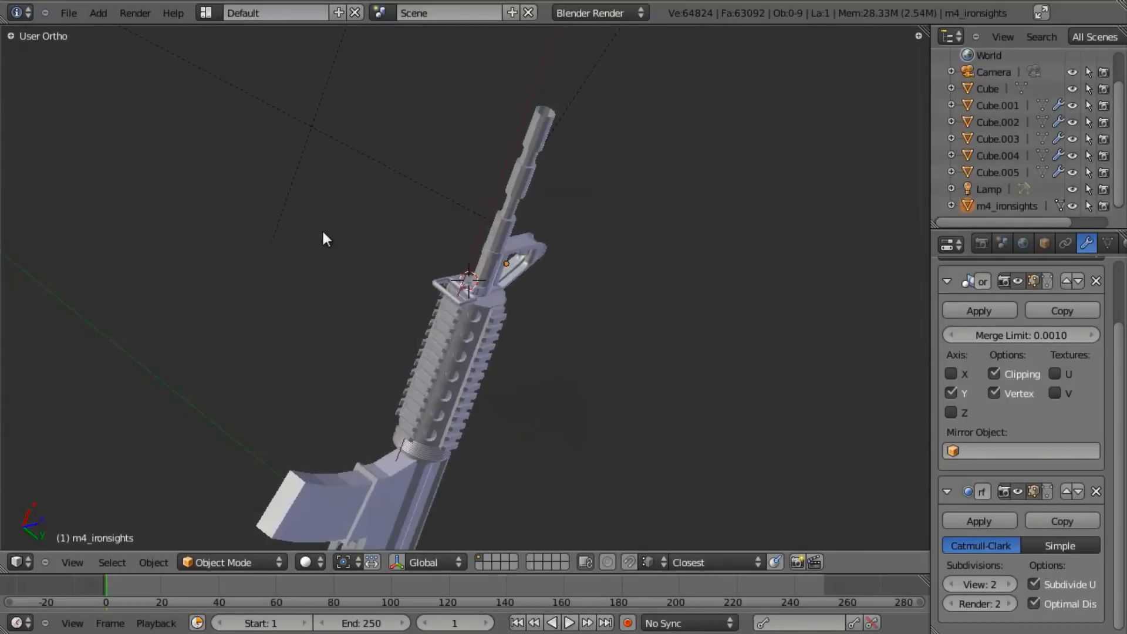
scroll(460, 251, up, 5)
middle_drag(460, 252, 441, 179)
scroll(485, 212, up, 2)
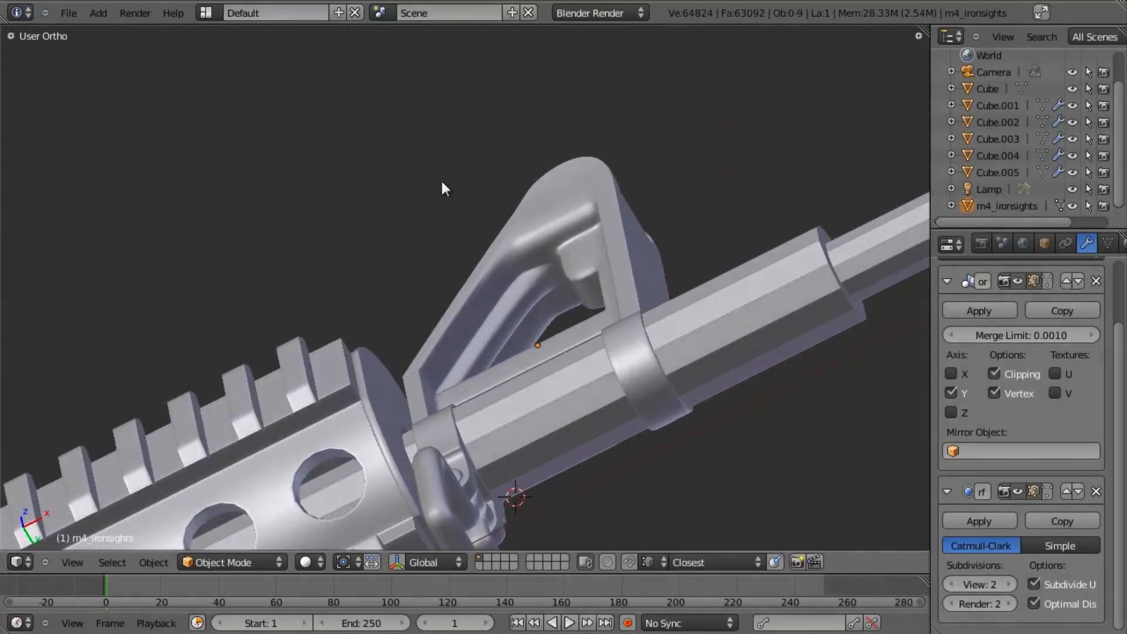
scroll(432, 348, up, 4)
middle_drag(432, 341, 449, 365)
scroll(449, 366, up, 7)
Unhide the full sight mesh and slide the slanted strut's lower edge loop along the strut near its bend.
key(Tab)
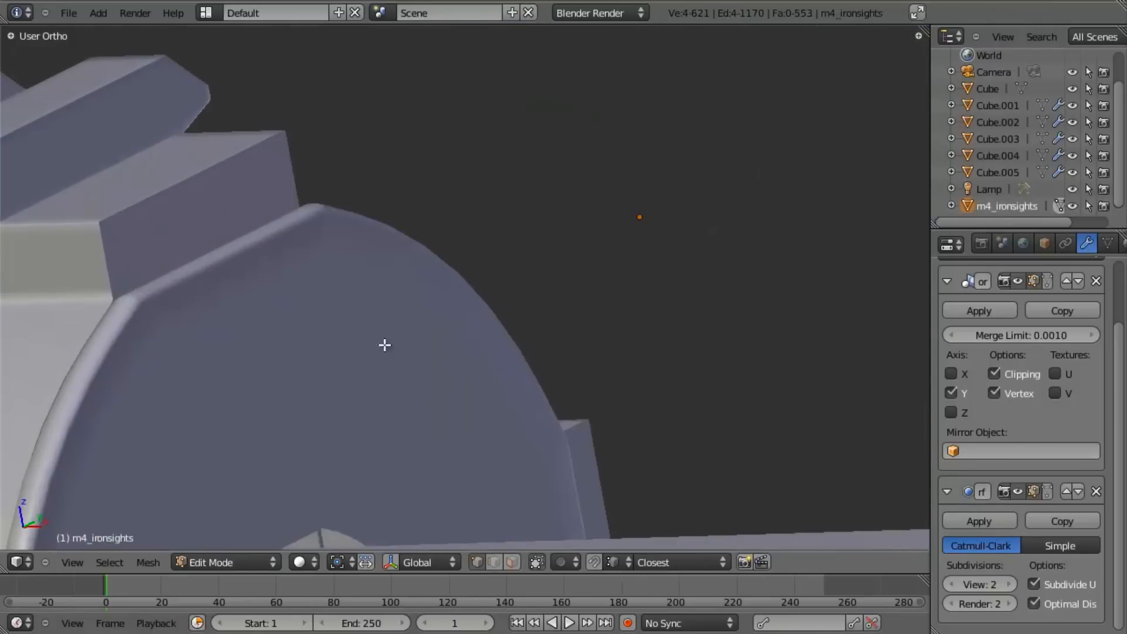
key(alt+h)
key(a)
alt+right_click(344, 330)
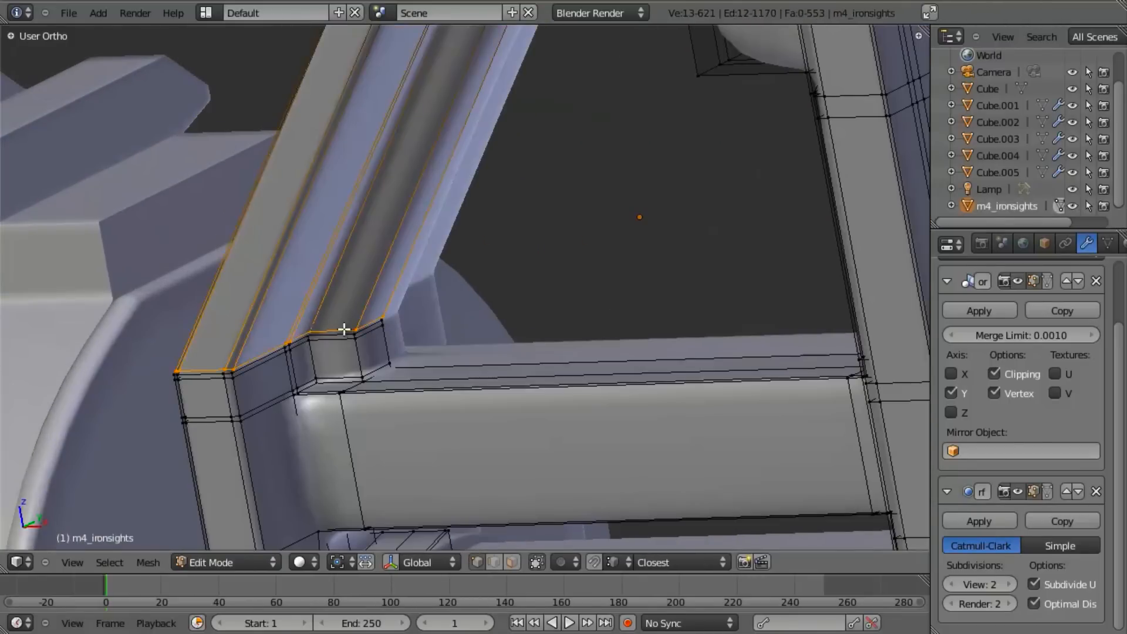
key(KP_1)
key(ctrl+e)
click(533, 266)
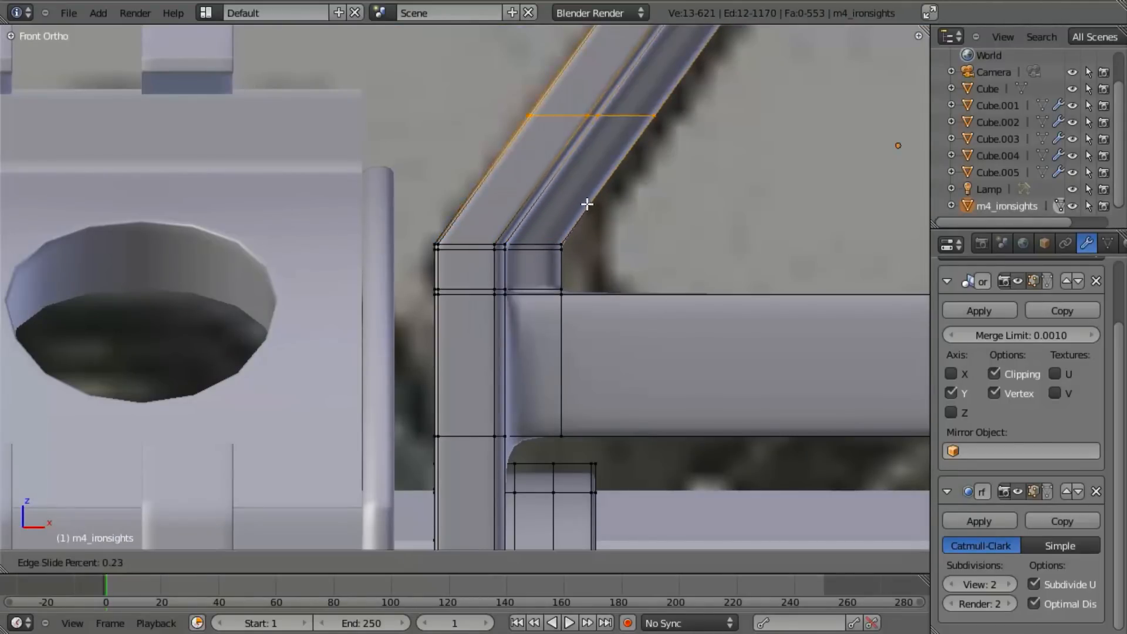
click(572, 221)
Edge-slide the loop at the slanted strut's lower bend to adjust the corner's sharpness.
key(a)
alt+right_click(569, 248)
key(g)
right_click(610, 218)
key(ctrl+e)
click(512, 246)
click(533, 232)
key(Tab)
scroll(575, 276, down, 6)
shift+middle_drag(597, 297, 536, 314)
key(Tab)
key(a)
scroll(516, 262, down, 5)
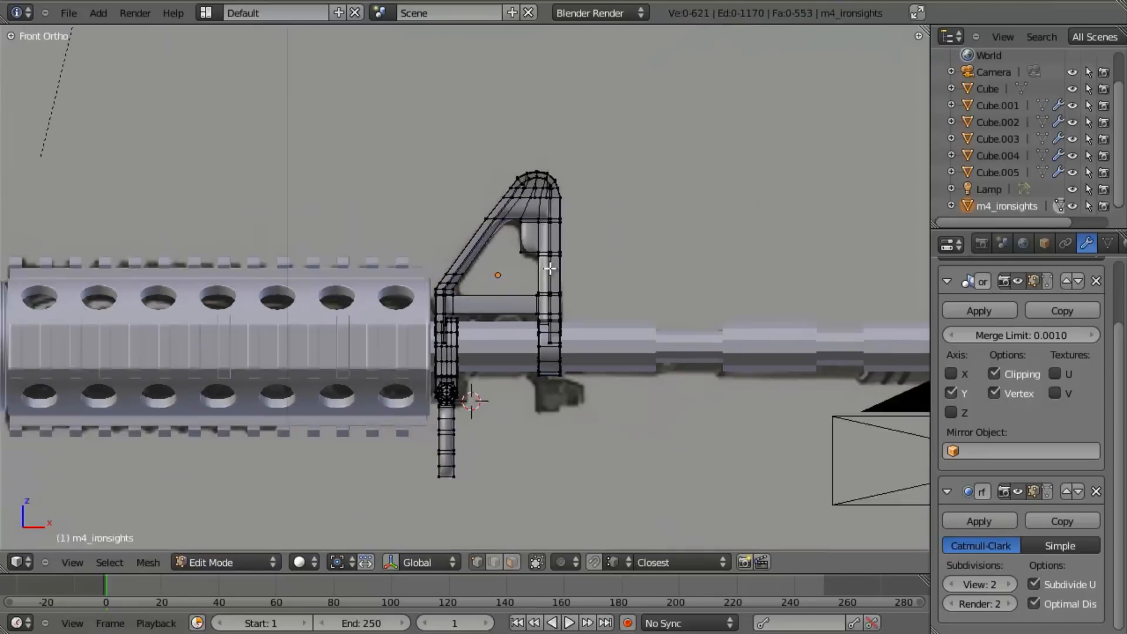
Examine the smoothed sight frame, its strut bend and crossbar from several angles and from the front.
middle_drag(548, 270, 524, 288)
key(Tab)
scroll(524, 288, up, 4)
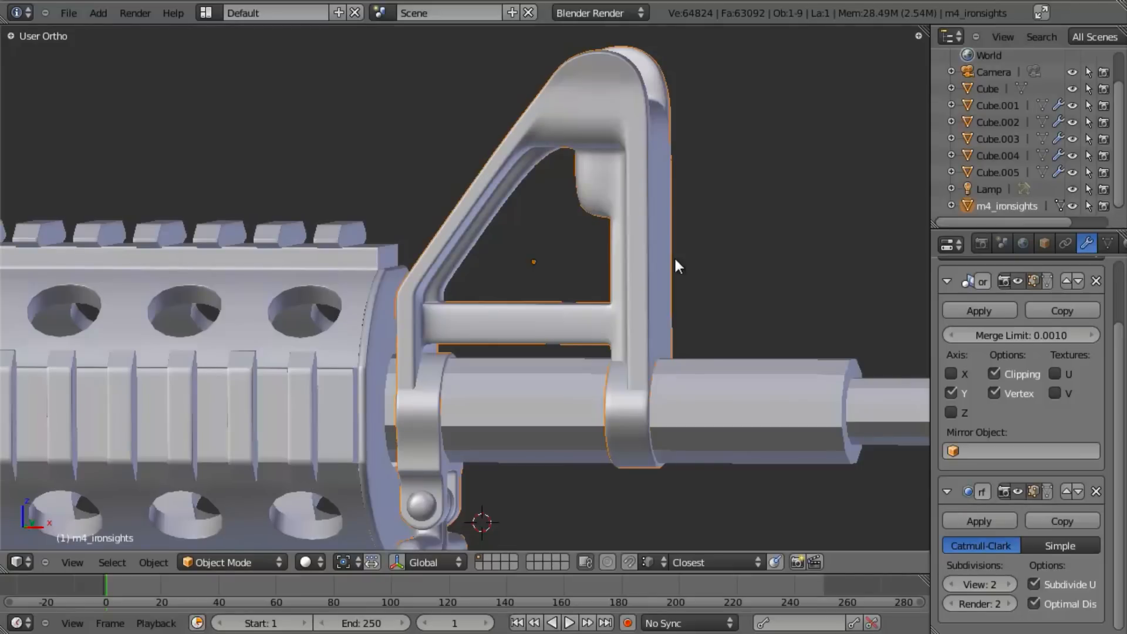
middle_drag(679, 252, 546, 337)
key(Tab)
scroll(546, 337, up, 4)
key(Tab)
middle_drag(534, 387, 581, 147)
key(s)
right_click(624, 340)
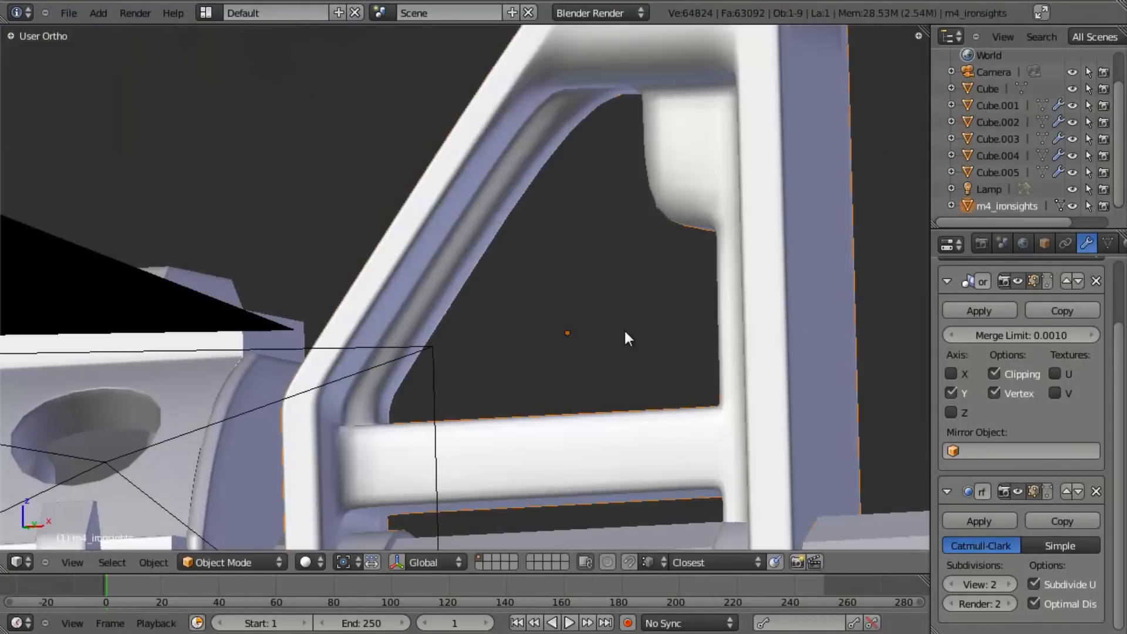
key(a)
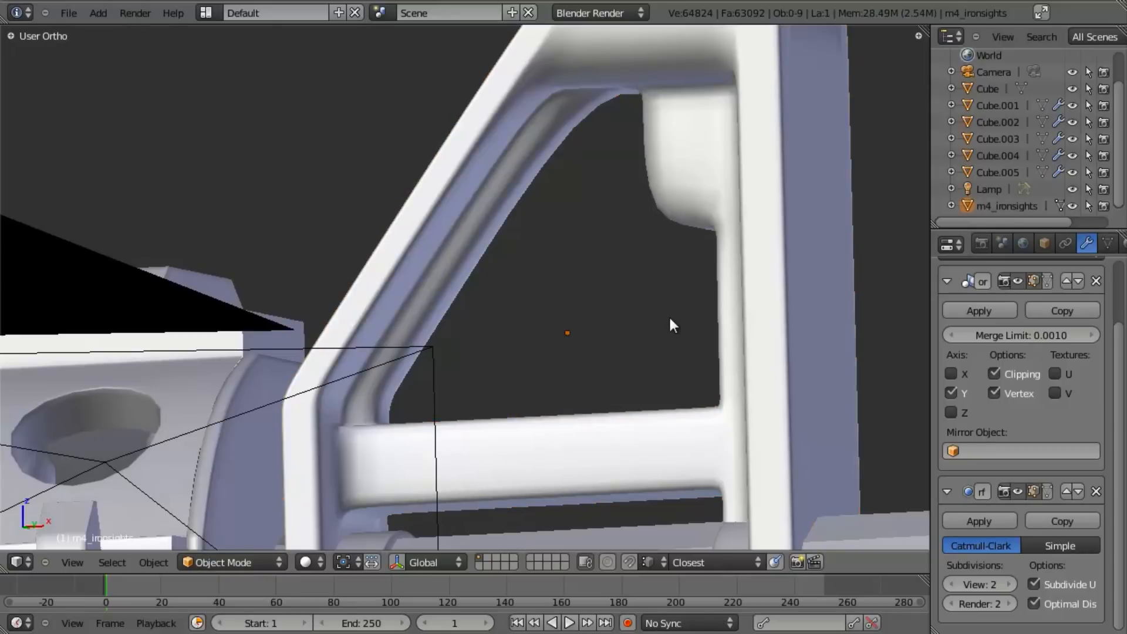
scroll(734, 309, down, 3)
right_click(601, 258)
middle_drag(628, 240, 473, 273)
scroll(487, 266, up, 4)
key(a)
scroll(474, 339, down, 5)
key(KP_1)
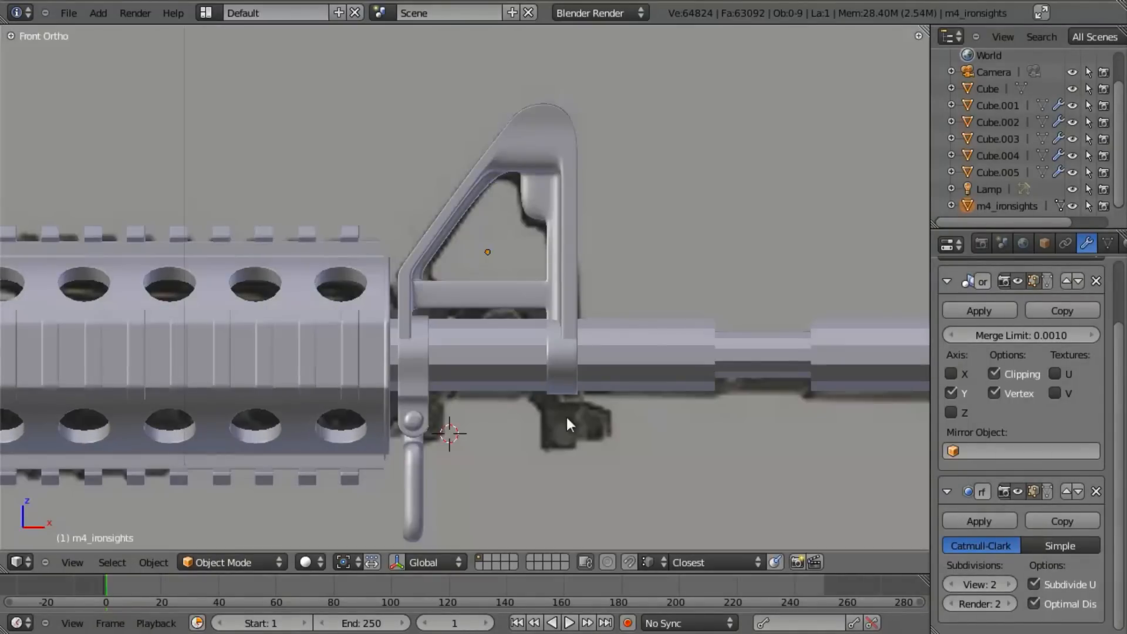
Compare the barrel bands with the front reference photo and open the iron sight mesh for editing.
scroll(446, 329, up, 5)
right_click(336, 275)
middle_drag(336, 276, 571, 283)
key(KP_1)
mouse_move(686, 406)
shift+middle_down()
mouse_move(505, 319)
mouse_move(477, 344)
shift+middle_up()
scroll(506, 319, up, 2)
key(z)
scroll(510, 328, down, 5)
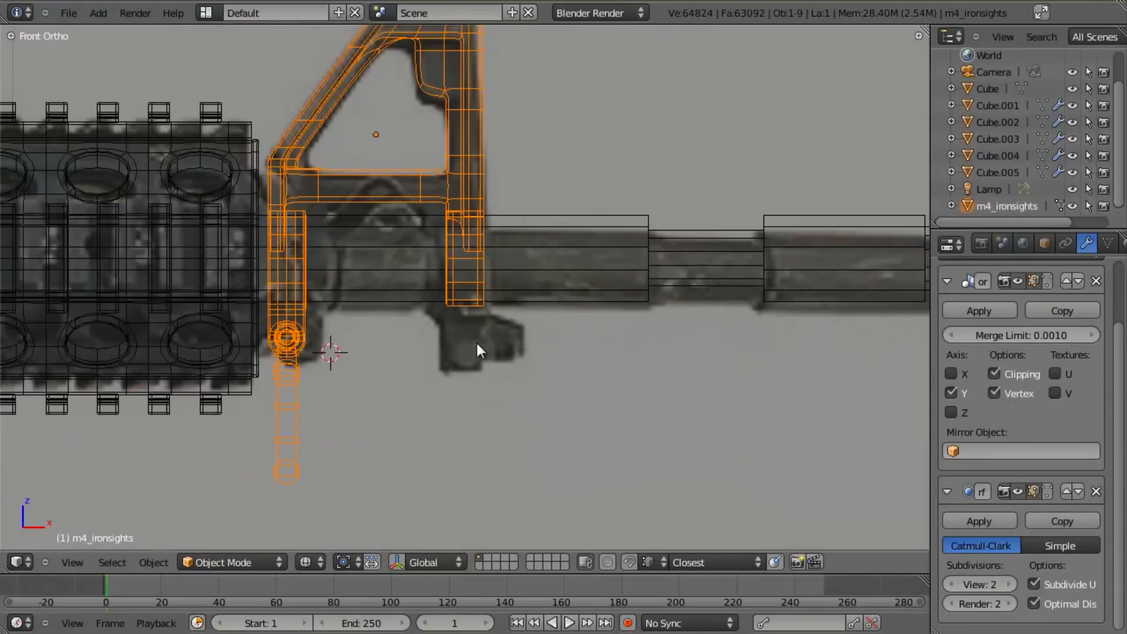
key(z)
scroll(364, 351, up, 3)
shift+middle_drag(285, 357, 479, 349)
key(Tab)
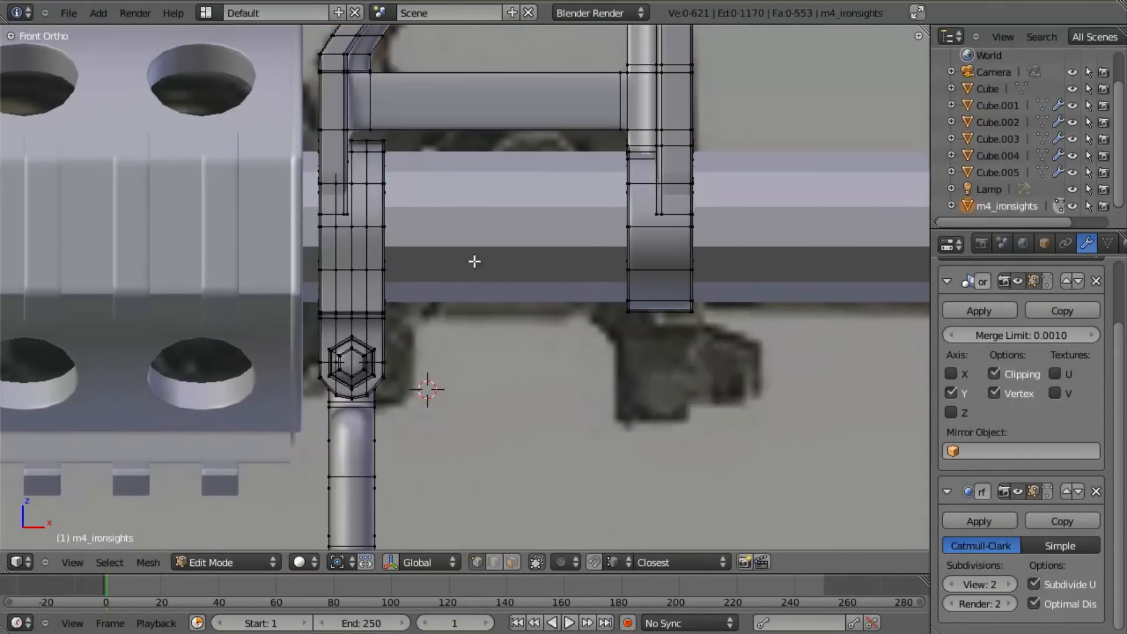
middle_drag(410, 322, 327, 317)
scroll(691, 310, up, 3)
key(ctrl+Tab)
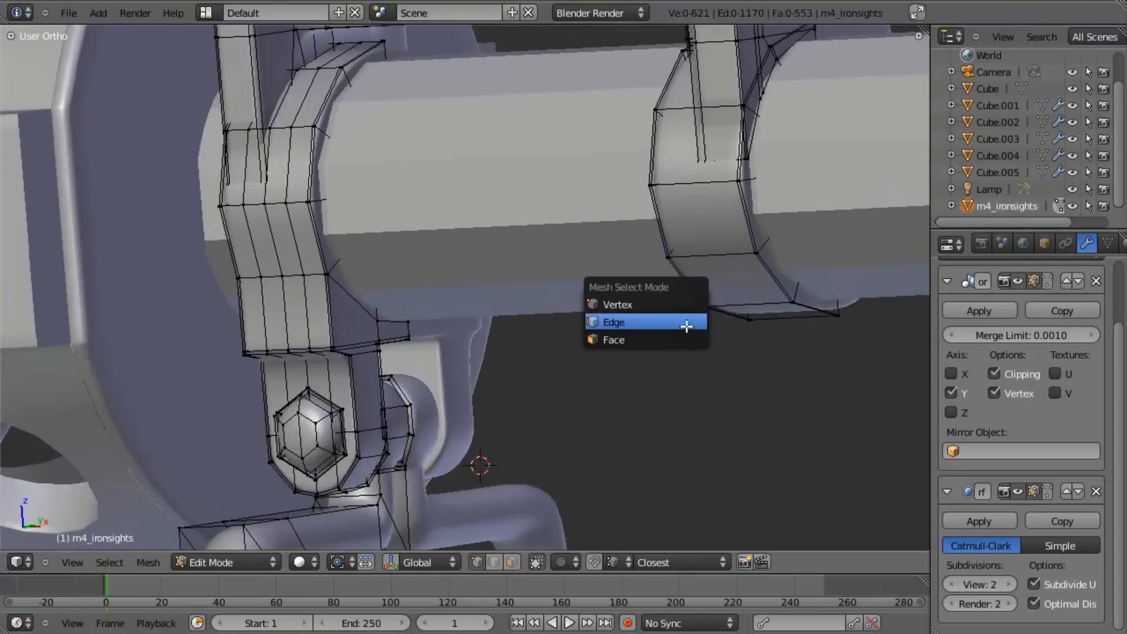
click(684, 337)
shift+right_click(740, 279)
key(ctrl+Tab)
click(719, 255)
Select the front barrel band's lower faces and extrude them straight down along Z to begin its block-shaped base.
key(z)
key(a)
mouse_move(750, 251)
middle_down()
mouse_move(680, 270)
mouse_move(566, 266)
middle_up()
key(b)
drag(563, 269, 634, 278)
key(b)
drag(594, 317, 791, 365)
key(b)
key(z)
scroll(601, 317, down, 5)
scroll(601, 317, up, 5)
key(z)
mouse_move(601, 316)
middle_down()
mouse_move(586, 294)
mouse_move(610, 286)
mouse_move(622, 340)
middle_up()
key(z)
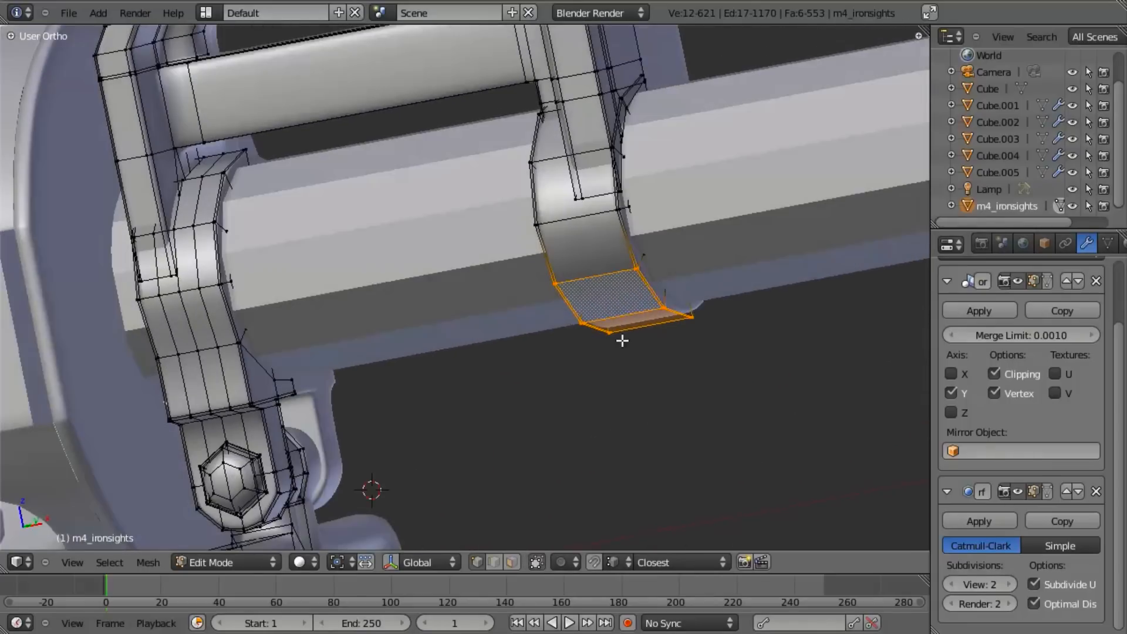
key(e)
right_click(766, 341)
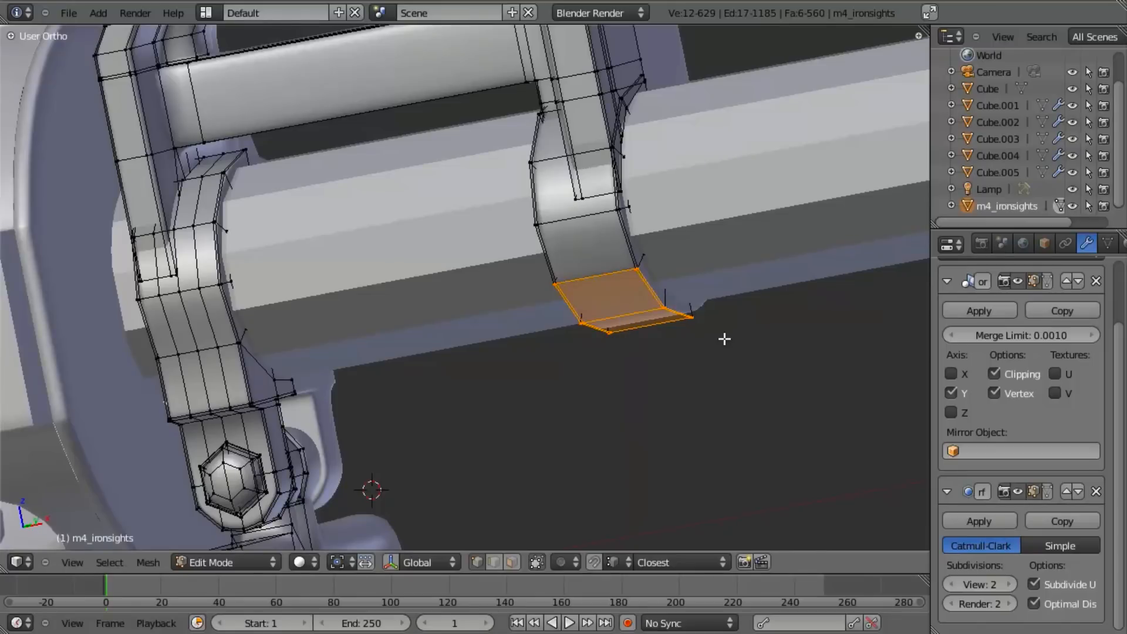
key(g)
key(z)
click(746, 388)
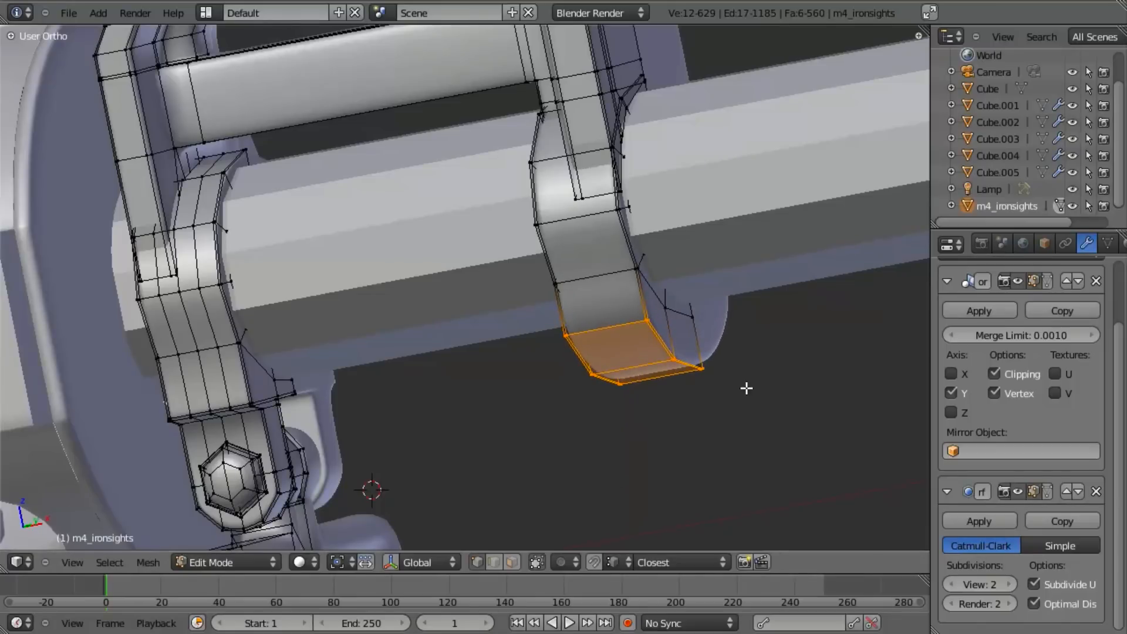
Flatten the front band's extruded underside and align its height along Z with the rear band's bottom edge.
key(g)
key(z)
click(747, 388)
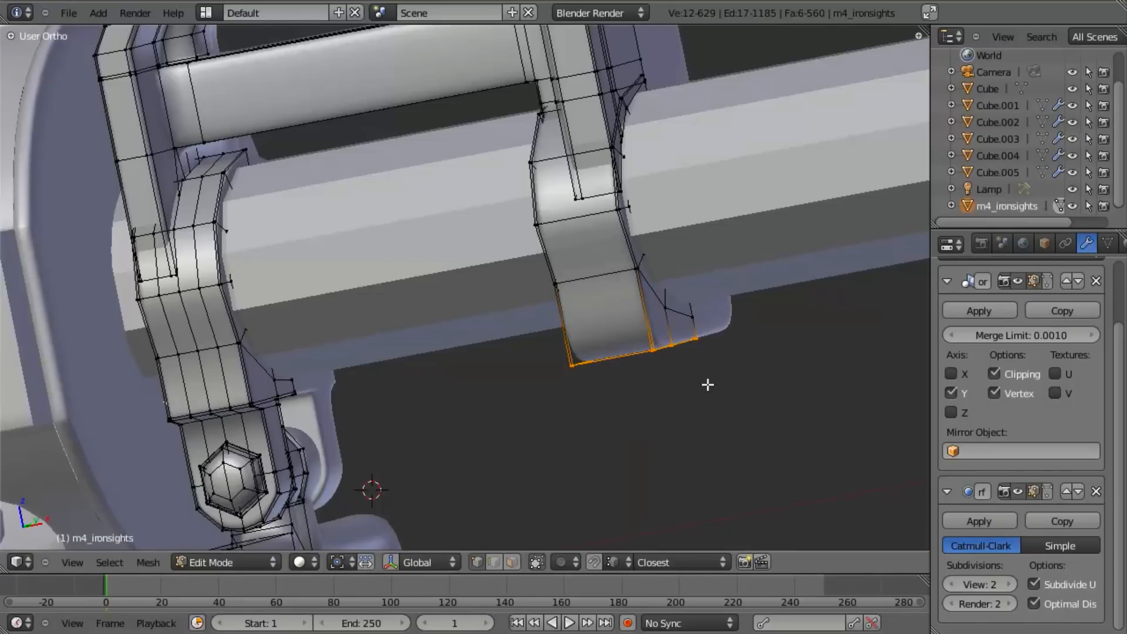
middle_drag(661, 384, 607, 400)
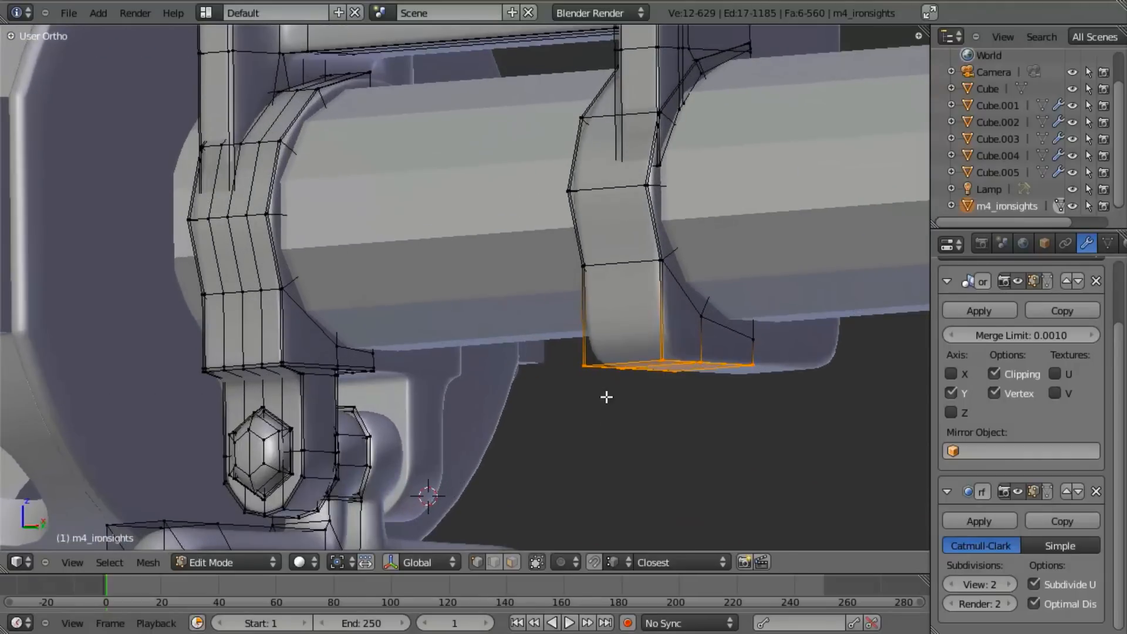
middle_drag(529, 382, 485, 383)
key(KP_1)
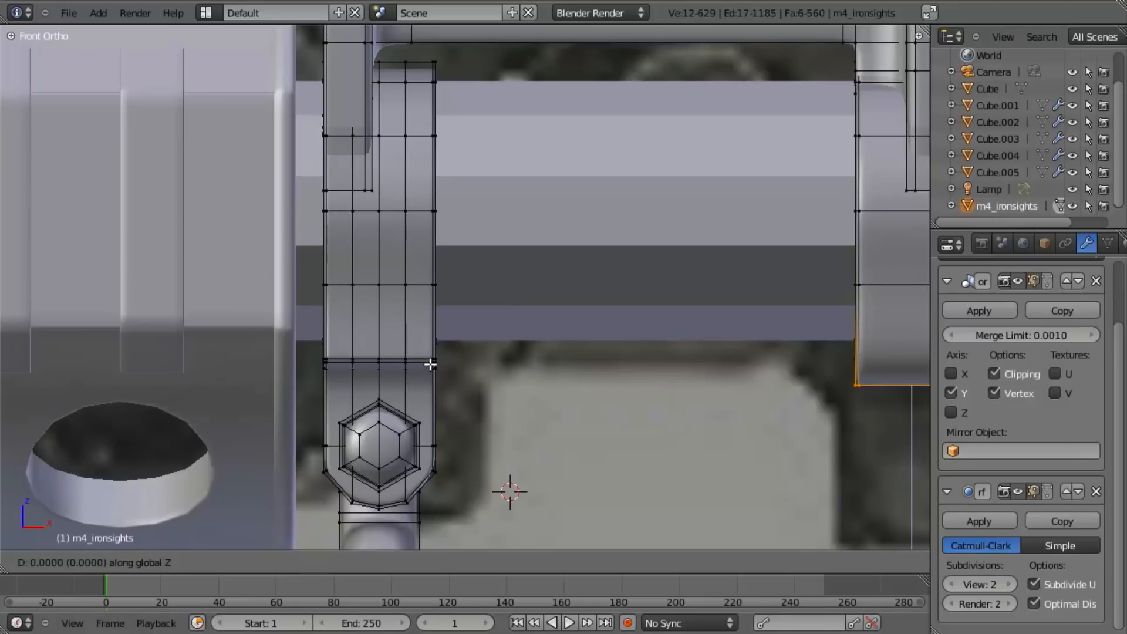
key(g)
key(z)
ctrl+click(435, 361)
shift+middle_drag(660, 390, 382, 395)
mouse_move(736, 381)
shift+middle_down()
mouse_move(580, 367)
mouse_move(528, 380)
shift+middle_up()
scroll(590, 361, up, 3)
key(a)
key(z)
key(ctrl+r)
click(594, 379)
right_click(588, 382)
key(ctrl+z)
Add a loop cut around the front band's base and place it just above the bottom edge to sharpen the corner.
key(z)
key(ctrl+r)
click(530, 380)
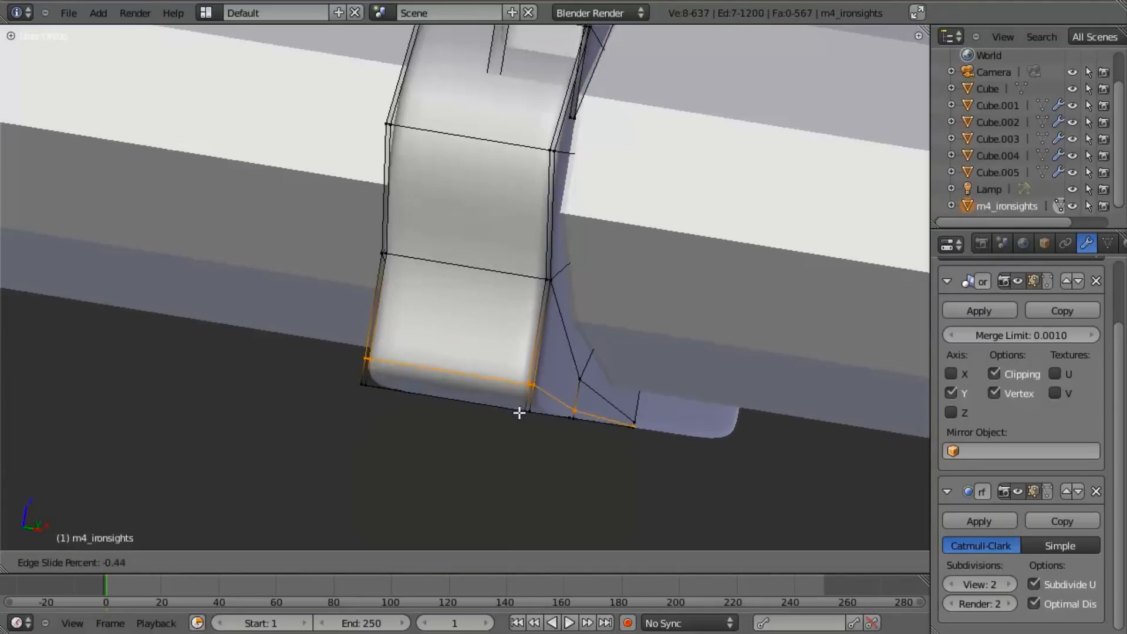
click(491, 493)
key(g)
key(z)
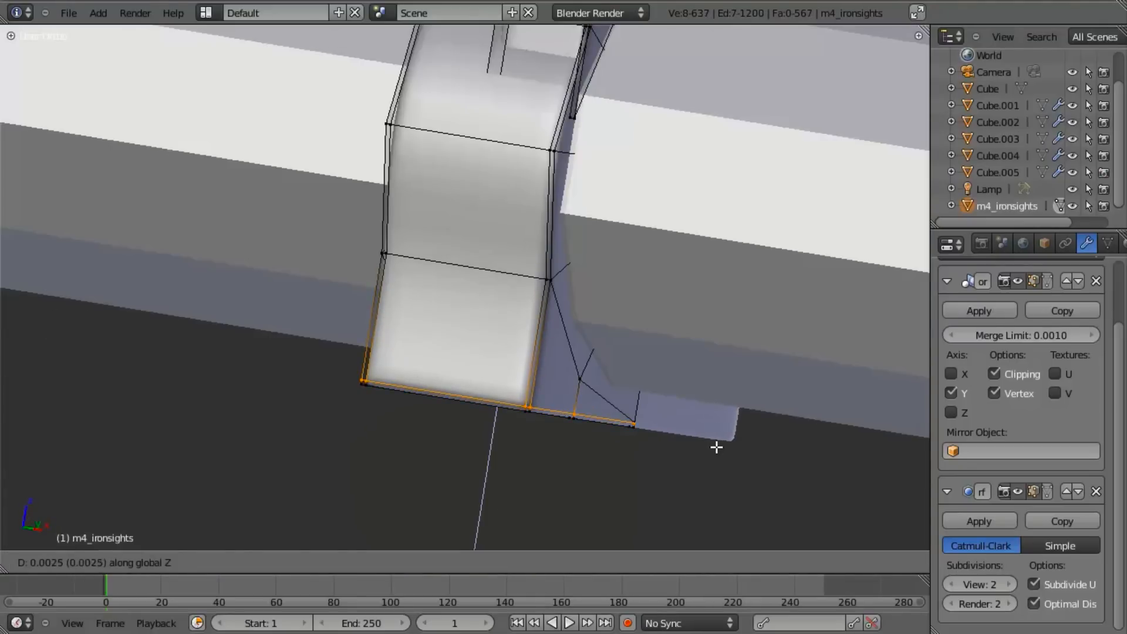
click(719, 390)
Raise the two overlapping center-line vertices near the front band's underside along Z.
scroll(504, 229, up, 6)
key(z)
right_click(567, 303)
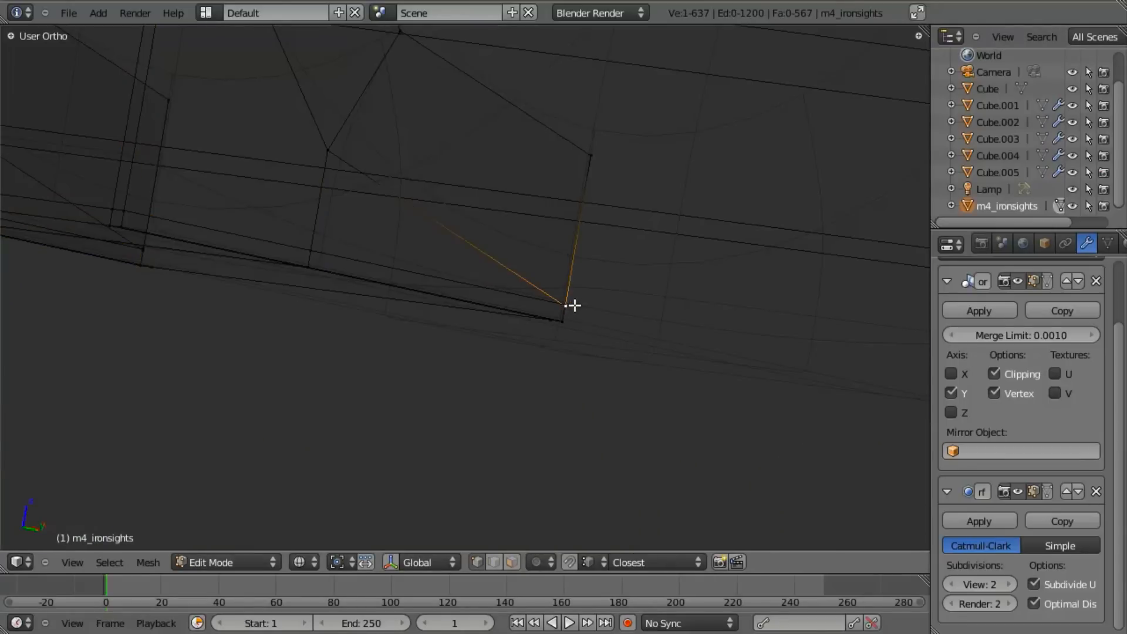
middle_drag(195, 275, 335, 291)
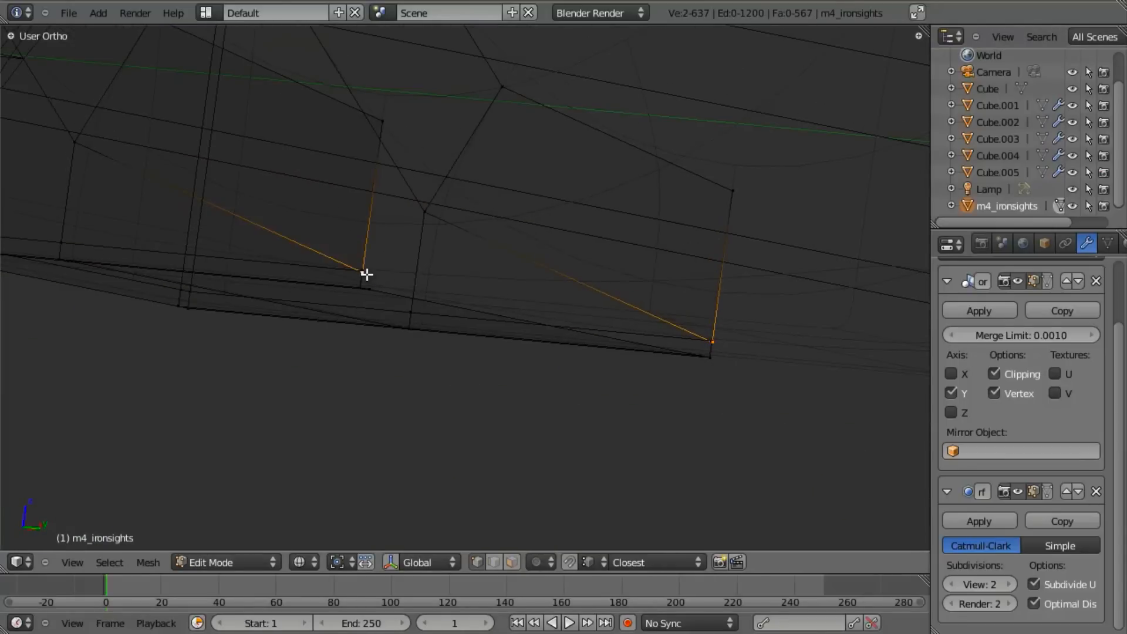
key(g)
key(z)
click(592, 274)
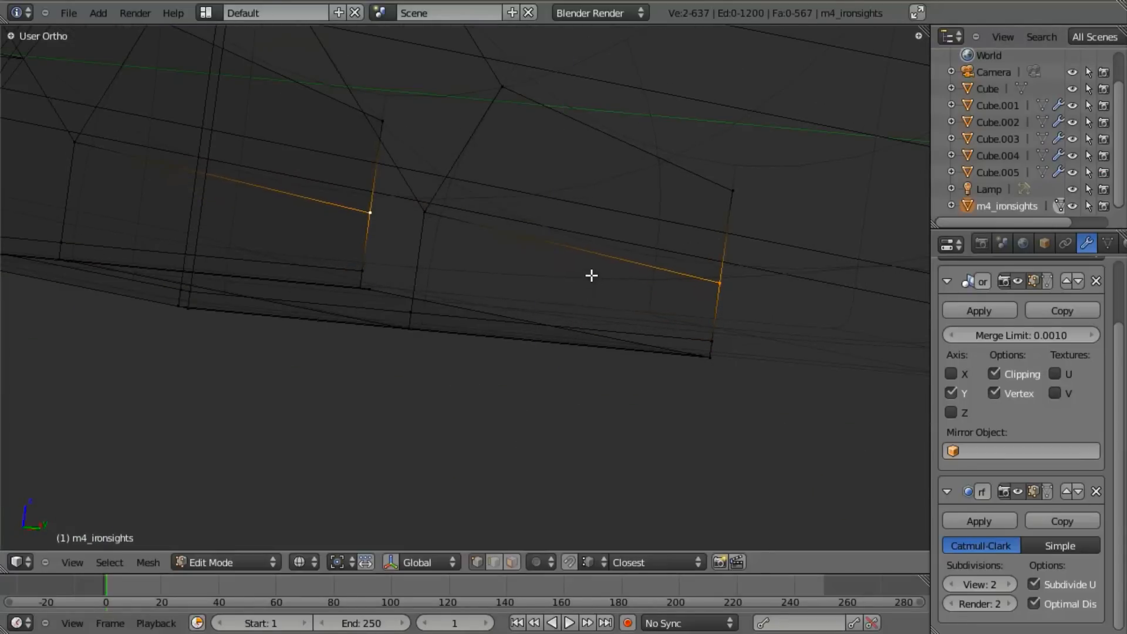
Check the sharpened base of the front band against the lug in the front reference photo.
key(z)
scroll(541, 352, down, 5)
key(Tab)
key(a)
scroll(599, 333, down, 6)
middle_drag(599, 334, 446, 268)
scroll(446, 270, up, 3)
key(KP_1)
scroll(540, 327, up, 3)
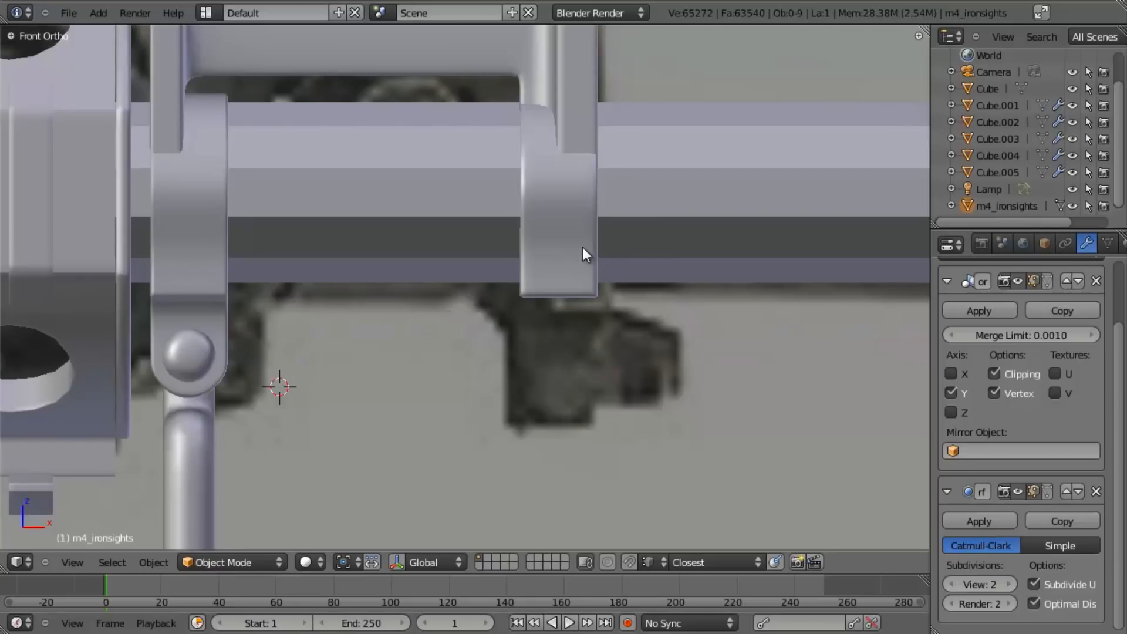
key(z)
scroll(601, 310, up, 2)
right_click(605, 305)
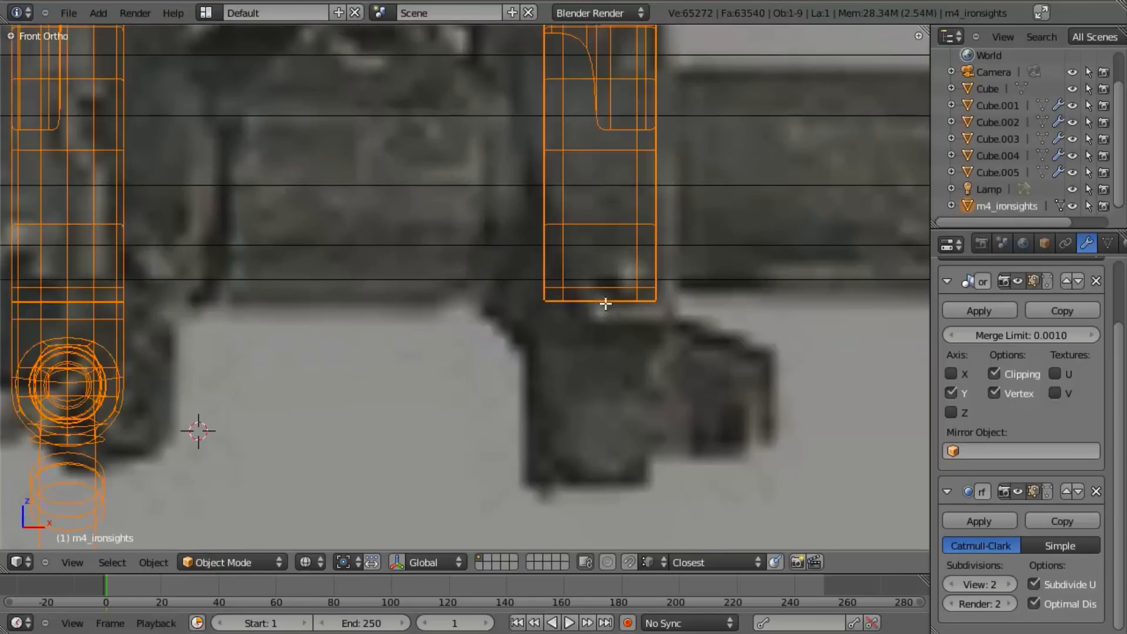
Select the center edge of the front band's underside and snap the 3D cursor to it.
key(Tab)
middle_drag(605, 305, 568, 274)
key(z)
middle_drag(693, 272, 646, 268)
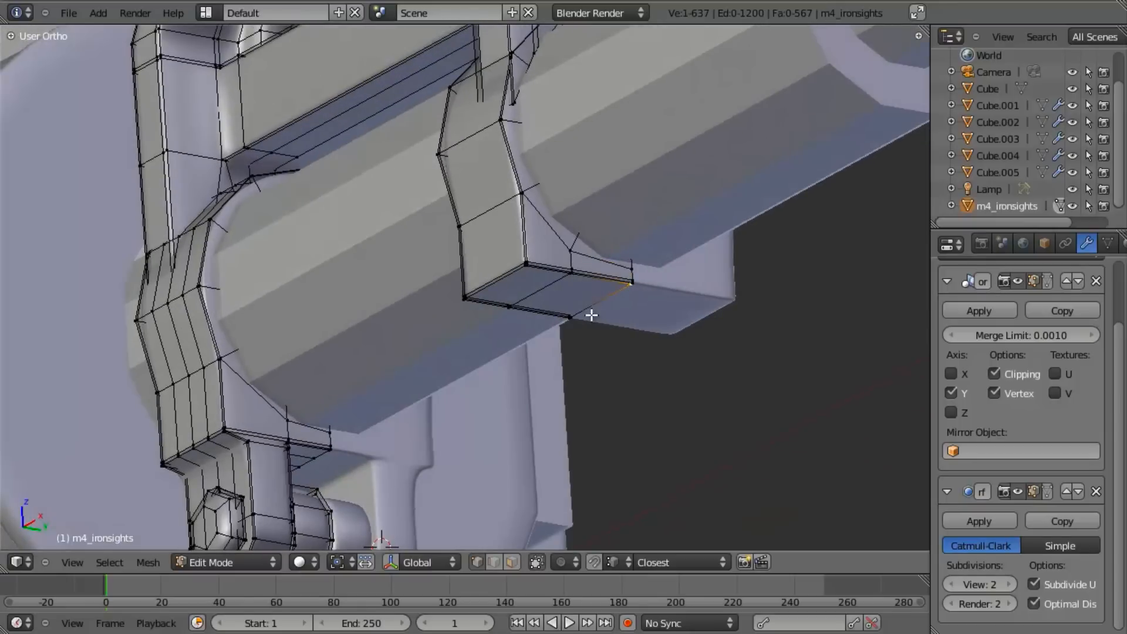
middle_drag(579, 317, 498, 286)
key(shift+s)
click(627, 339)
scroll(498, 285, up, 5)
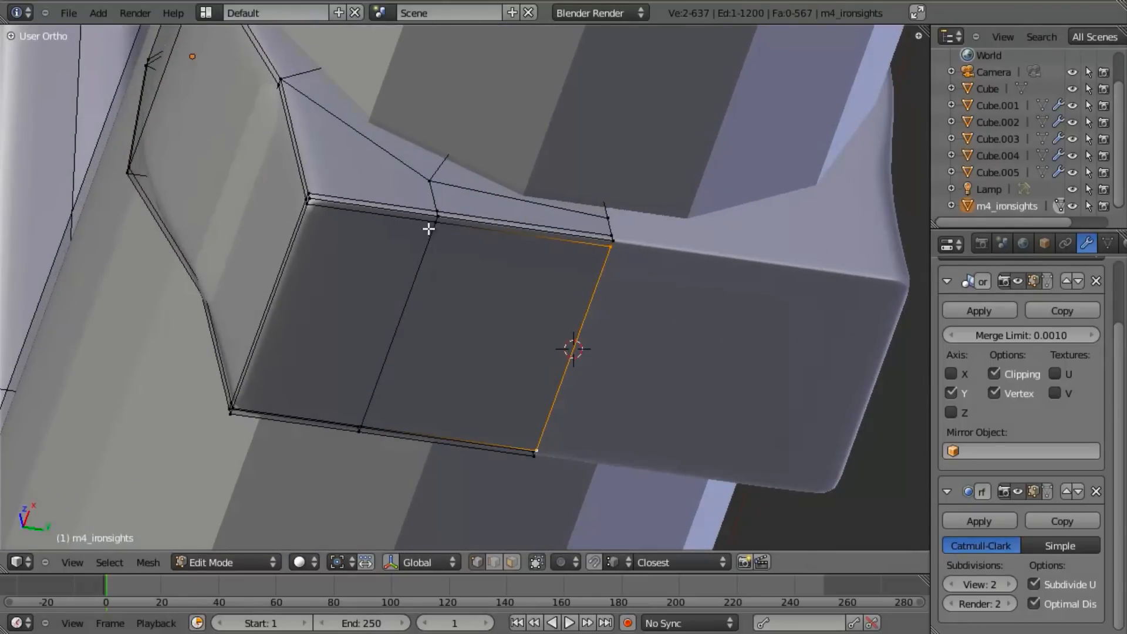
Duplicate the inner face of the front band's underside in place as the starting face of the lug.
shift+right_click(364, 425)
middle_drag(448, 390, 476, 328)
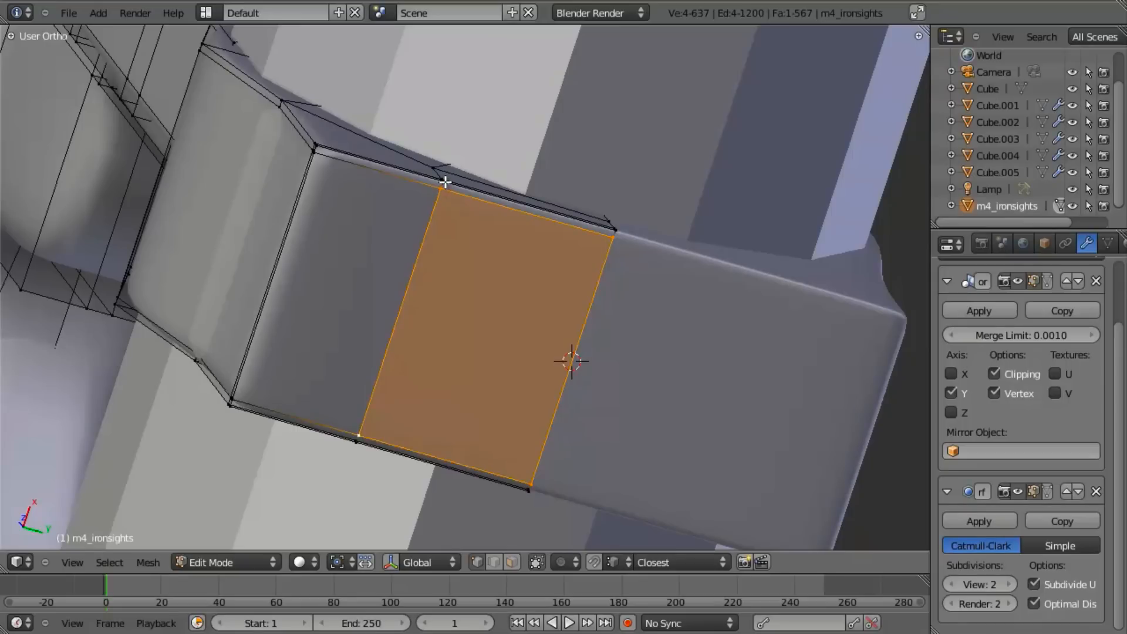
key(KP_1)
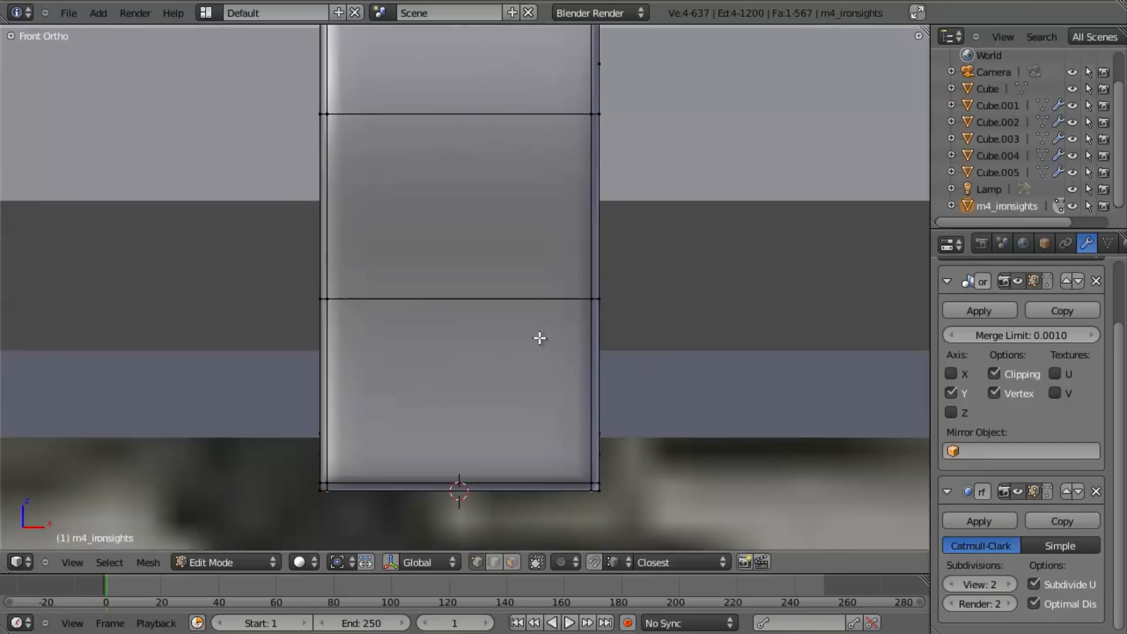
scroll(539, 352, down, 7)
shift+middle_drag(540, 370, 534, 305)
scroll(547, 313, up, 4)
key(shift+d)
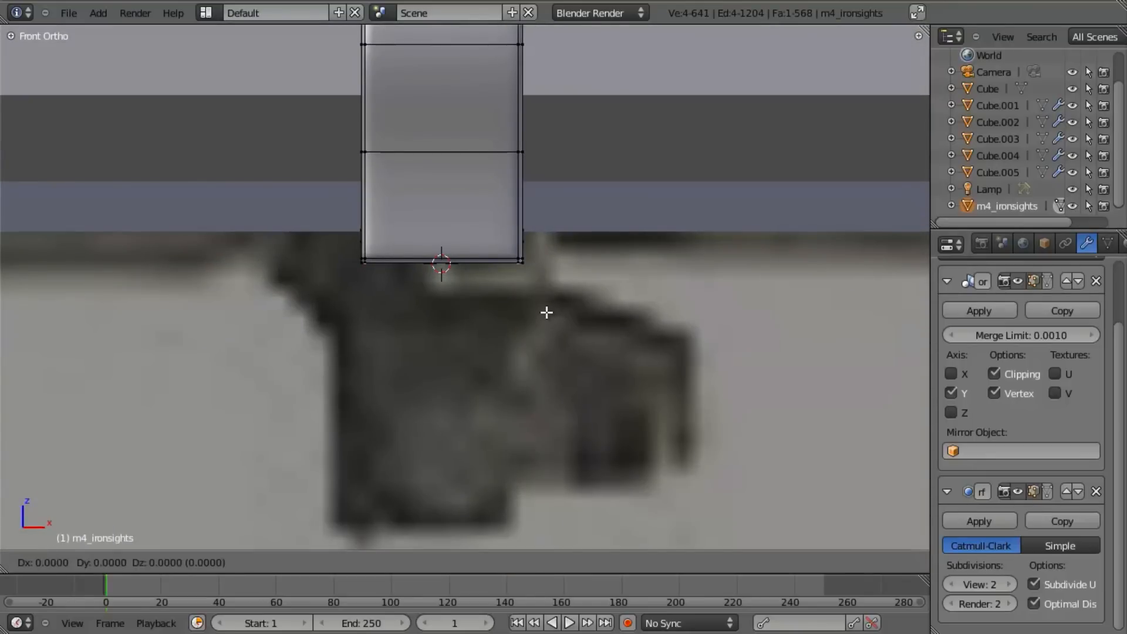
right_click(546, 313)
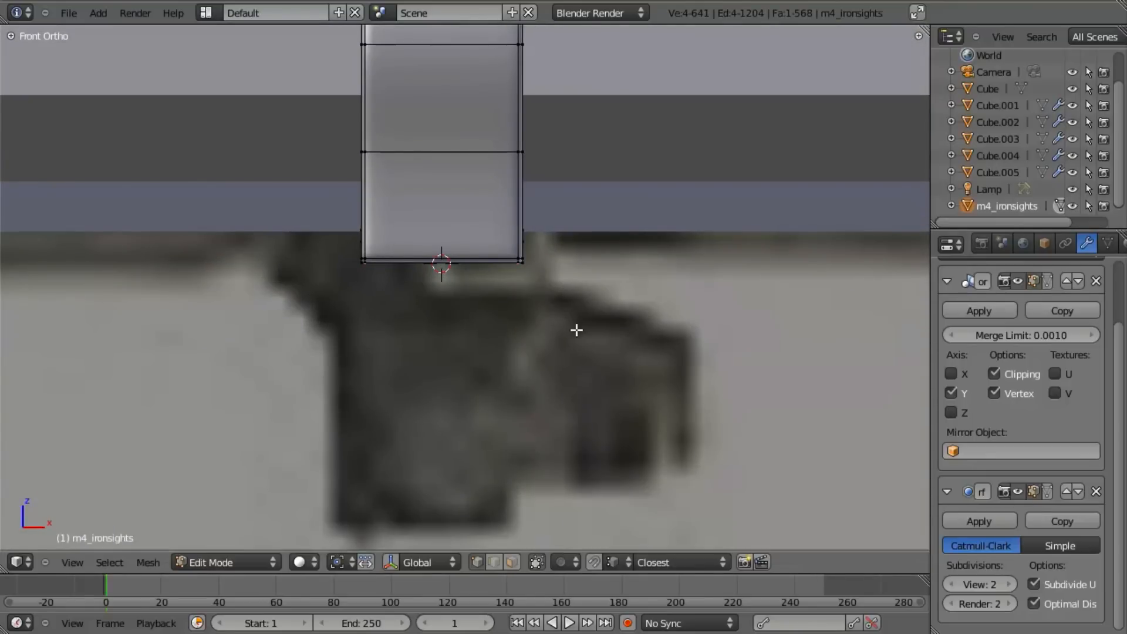
Scale the duplicated face by about 1.1 along X and shift it about 0.005 along X.
key(z)
right_click(465, 270)
key(s)
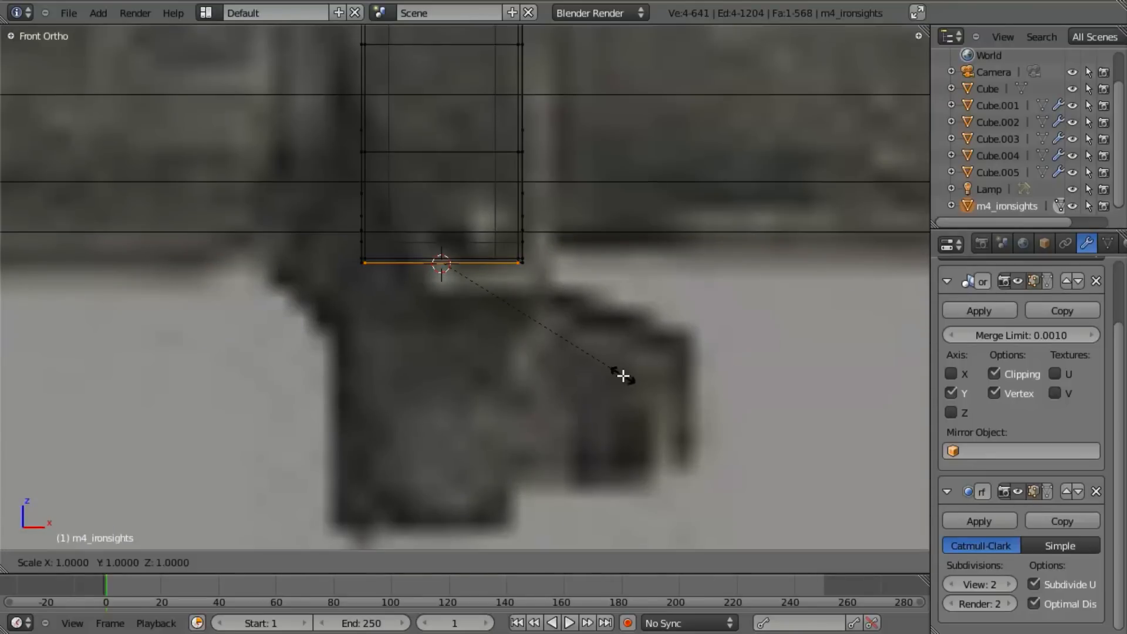
key(x)
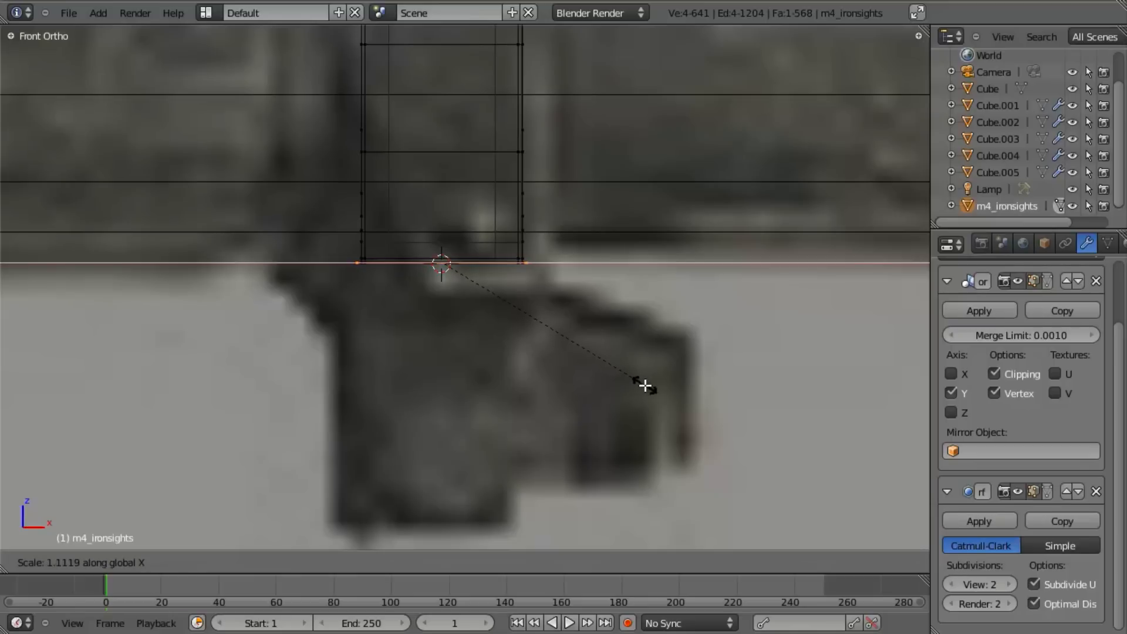
click(650, 386)
key(g)
key(x)
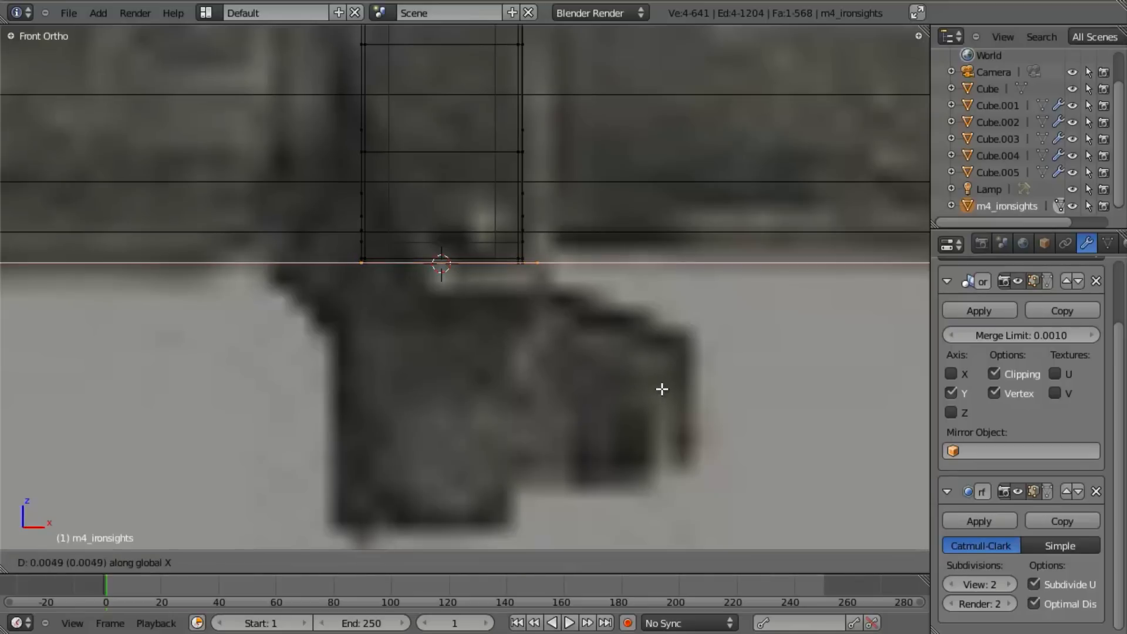
click(662, 389)
Move the duplicated face's muzzle-side edge outward along X to slightly past the lug's front end in the reference.
right_click(499, 264)
scroll(662, 332, down, 4)
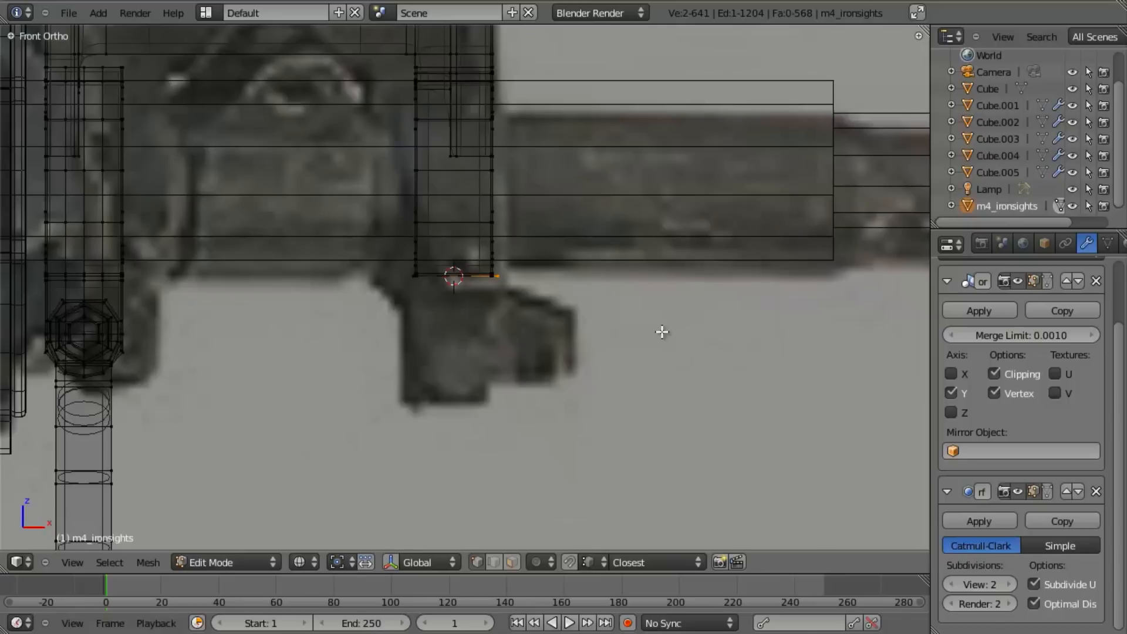
key(g)
key(x)
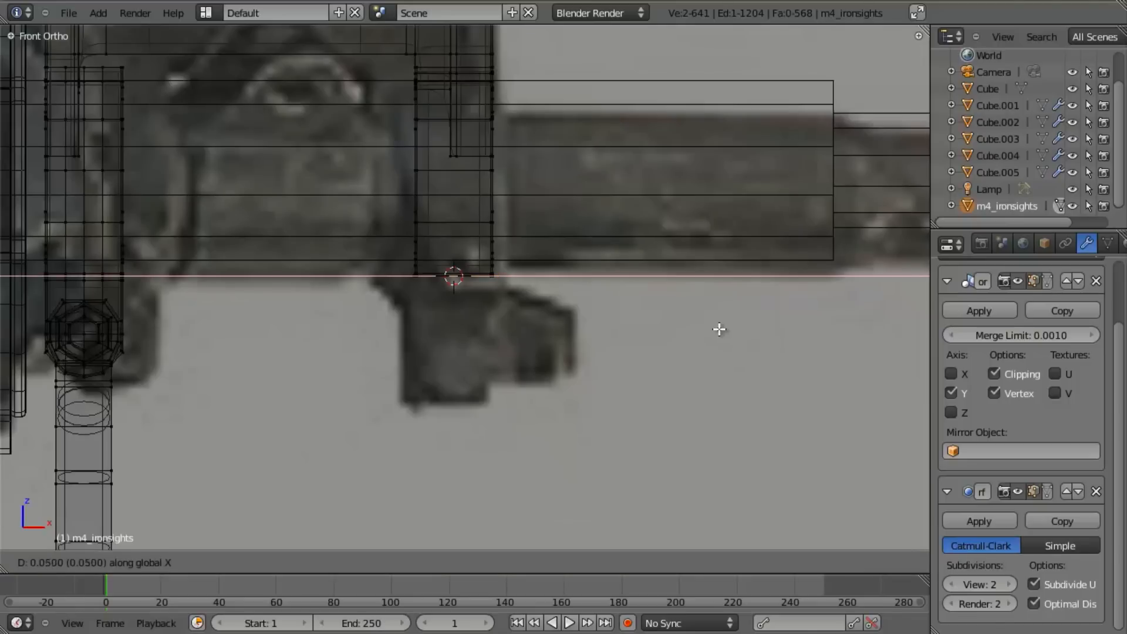
click(751, 323)
Extrude the widened face about 0.13 down along Z to form the lug block.
key(a)
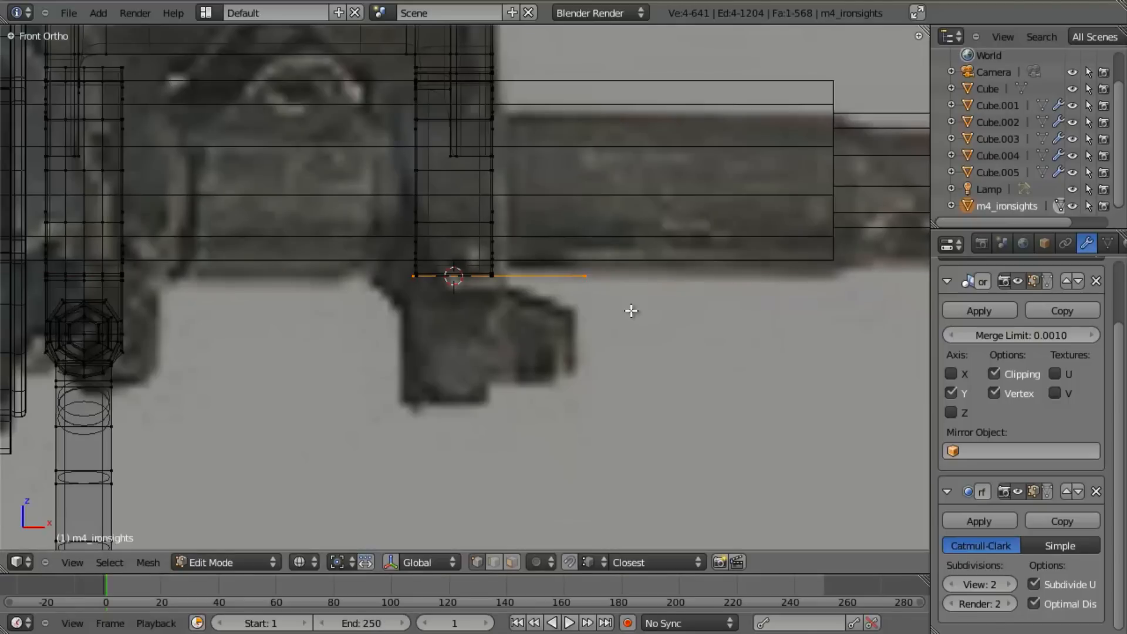
key(e)
key(z)
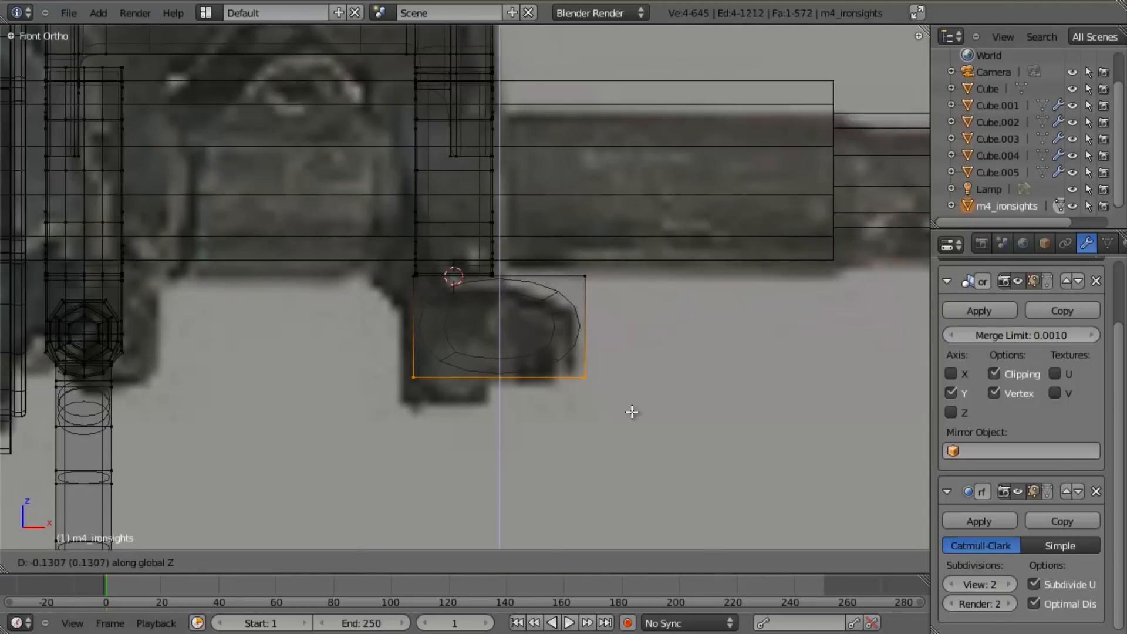
click(631, 412)
Add two horizontal loop cuts to the lug block and scale them apart about 2.8 along Z to its top and bottom edges.
scroll(631, 390, up, 3)
key(a)
key(z)
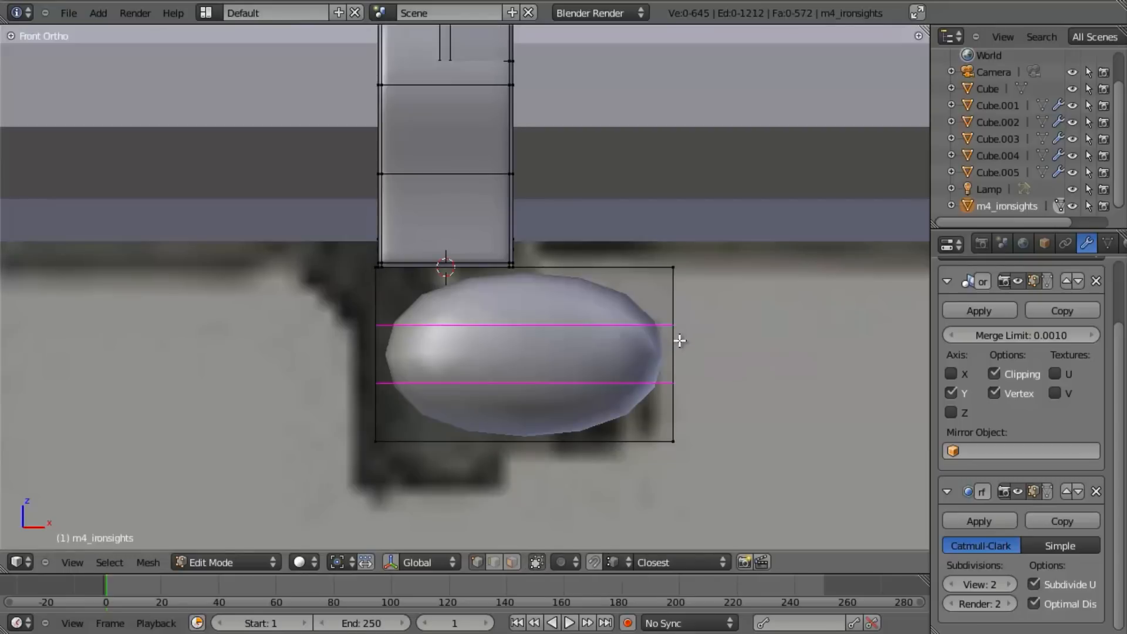
click(679, 340)
key(s)
key(z)
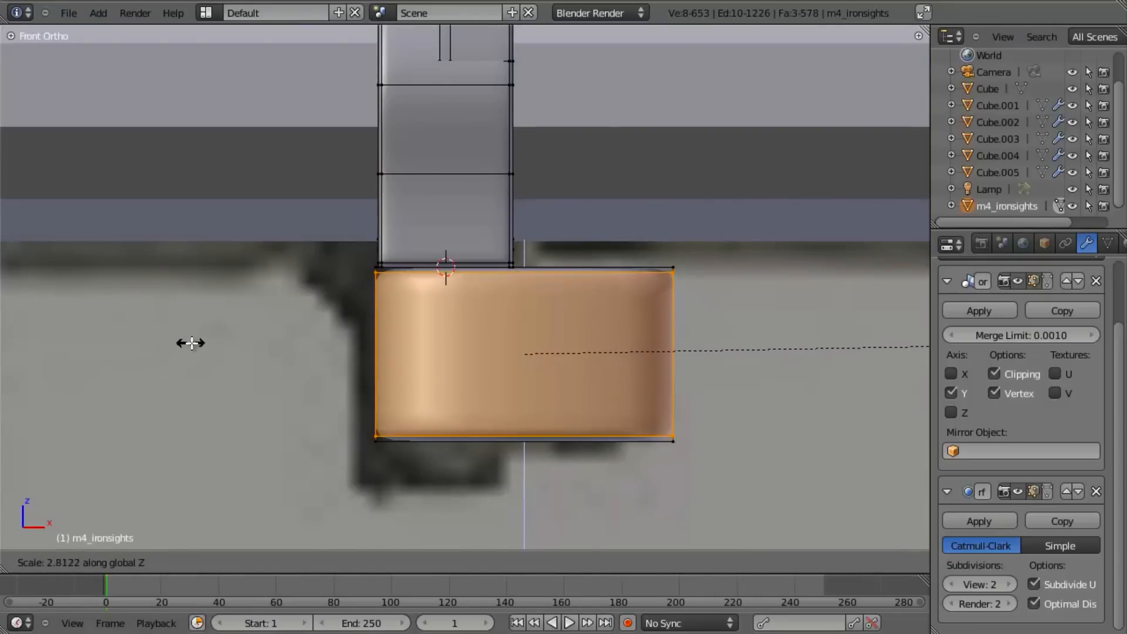
click(191, 343)
Add two vertical loop cuts to the lug block and scale them apart about 2.9 along X to its ends.
key(a)
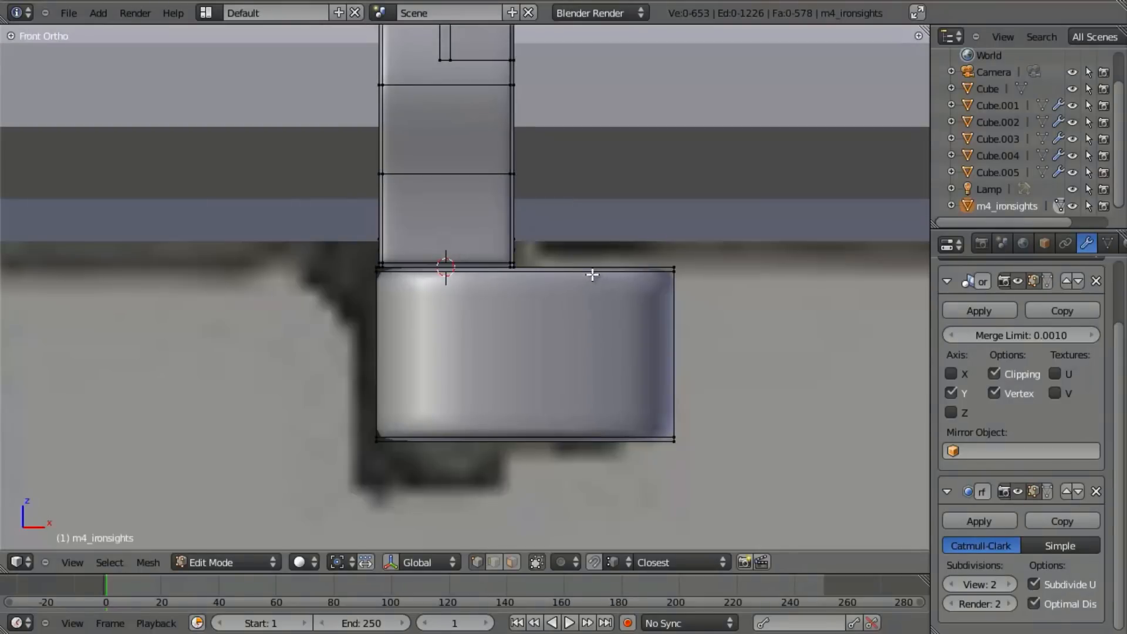
click(592, 273)
key(s)
key(x)
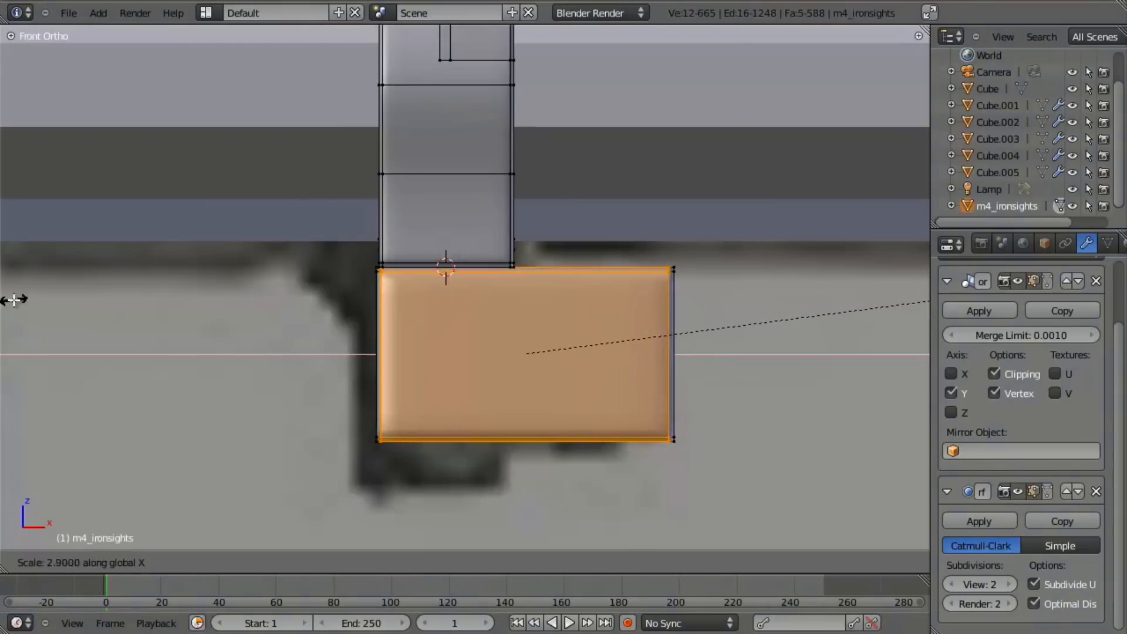
click(16, 300)
Add a loop cut across the lug block's depth, slide it close to the outer side face, and leave mesh editing.
middle_drag(763, 317, 588, 316)
key(a)
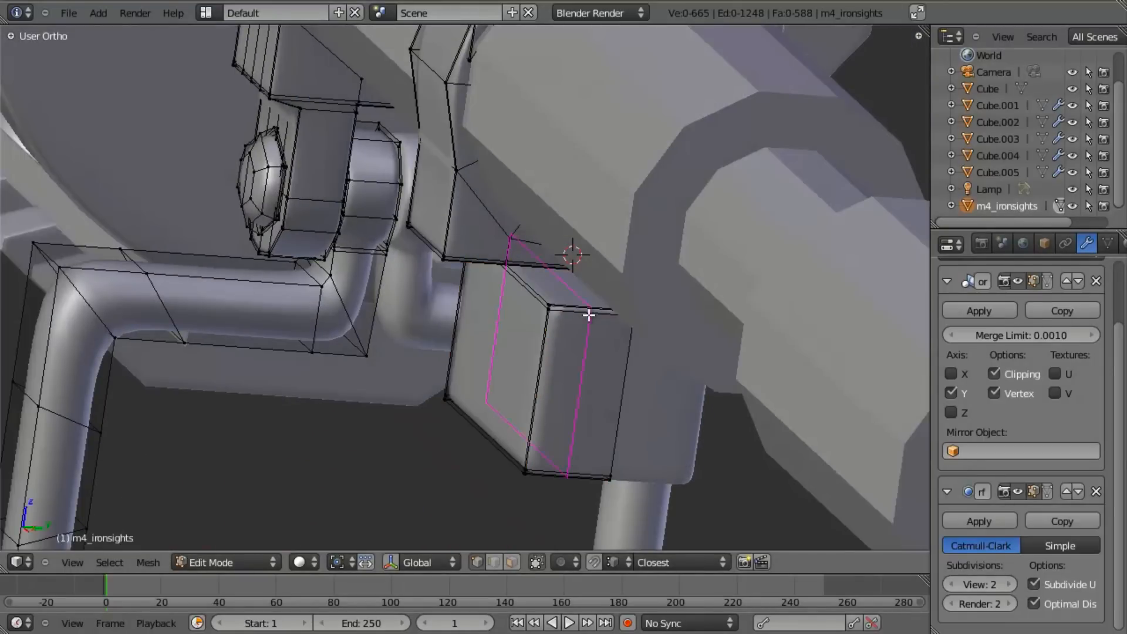
click(588, 315)
click(553, 316)
middle_drag(553, 316, 608, 241)
key(Tab)
scroll(613, 298, down, 5)
key(KP_1)
key(a)
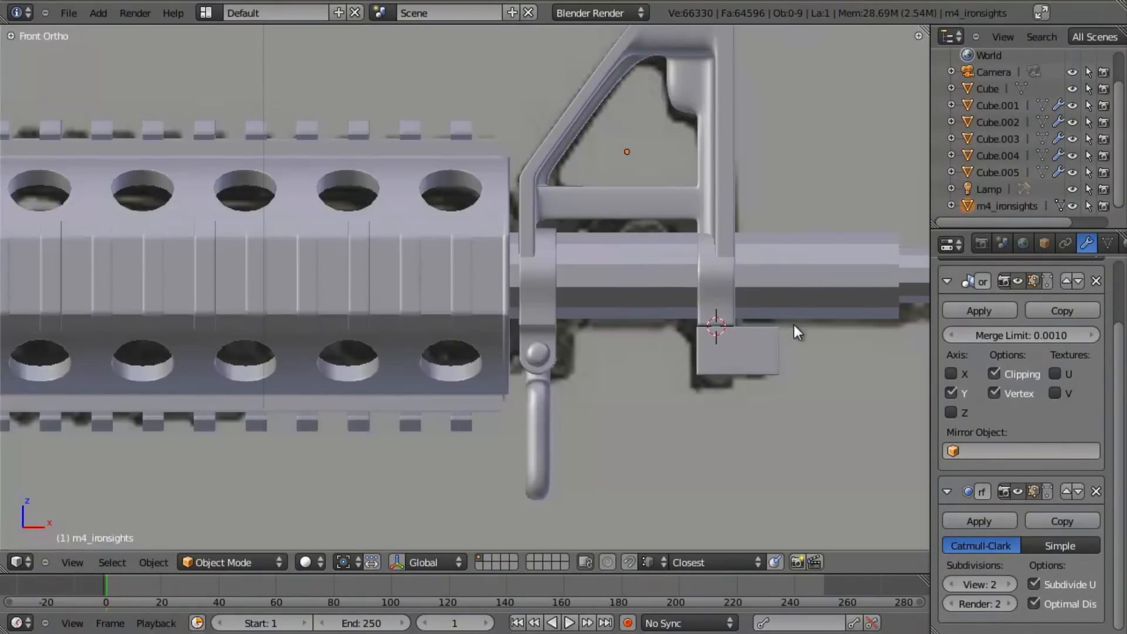
Select the whole lug block and shift it slightly along X so its rear end lines up with the front band.
shift+middle_drag(794, 321, 612, 305)
key(Tab)
scroll(686, 276, up, 6)
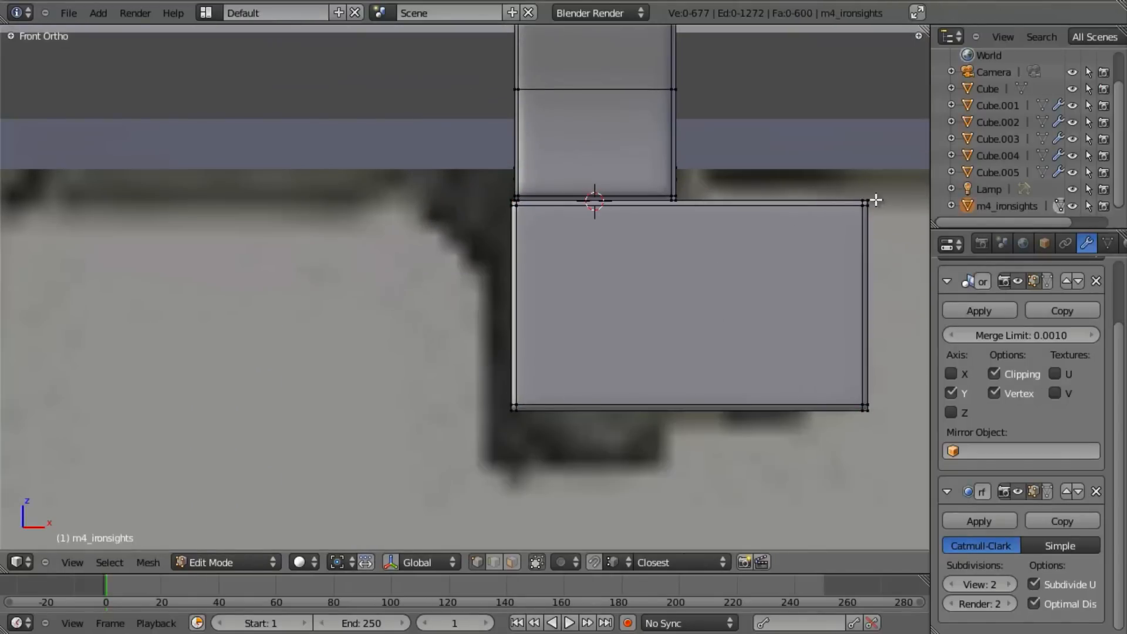
key(l)
key(g)
key(z)
key(x)
click(836, 282)
key(g)
key(x)
click(840, 280)
Compare the lug block with the front reference photo and reopen the sight mesh in wireframe for editing.
shift+middle_drag(747, 300, 505, 302)
key(Tab)
scroll(657, 305, down, 7)
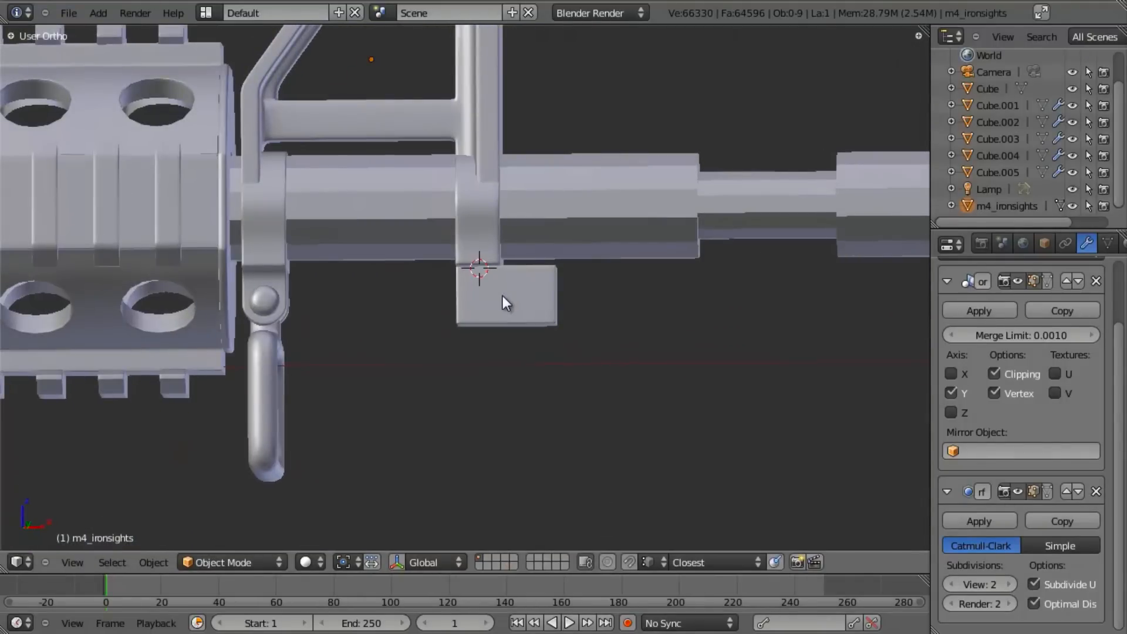
key(KP_1)
scroll(504, 298, up, 8)
key(Tab)
key(z)
key(a)
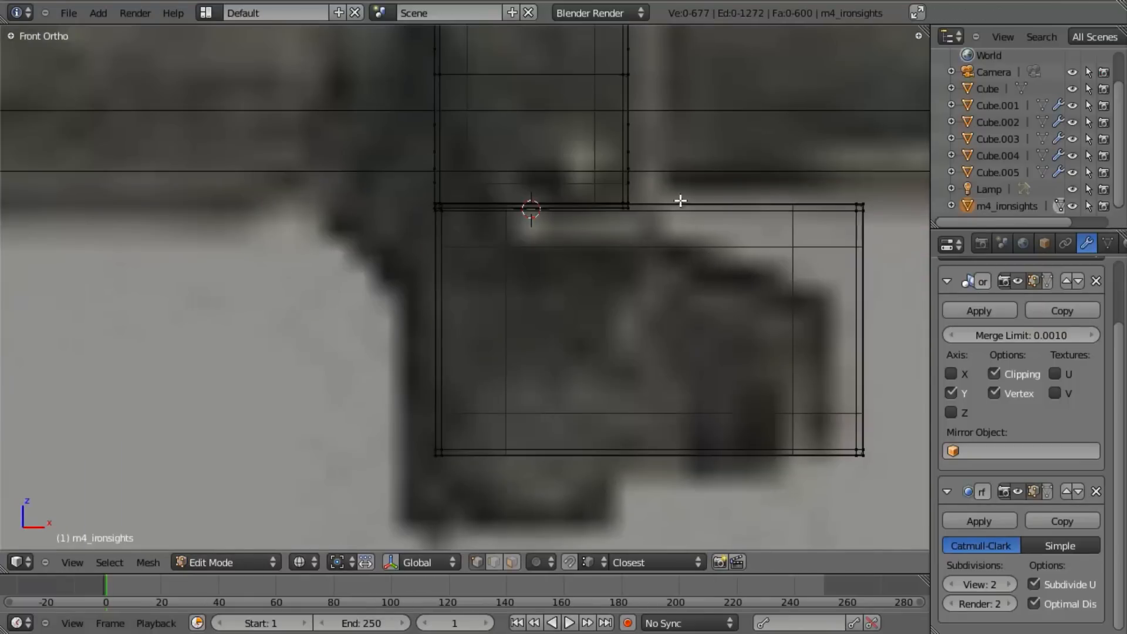
Add a vertical loop cut to the lug block beside the band's front edge, then three evenly spaced loops ahead of it.
shift+middle_drag(838, 280, 637, 316)
key(ctrl+r)
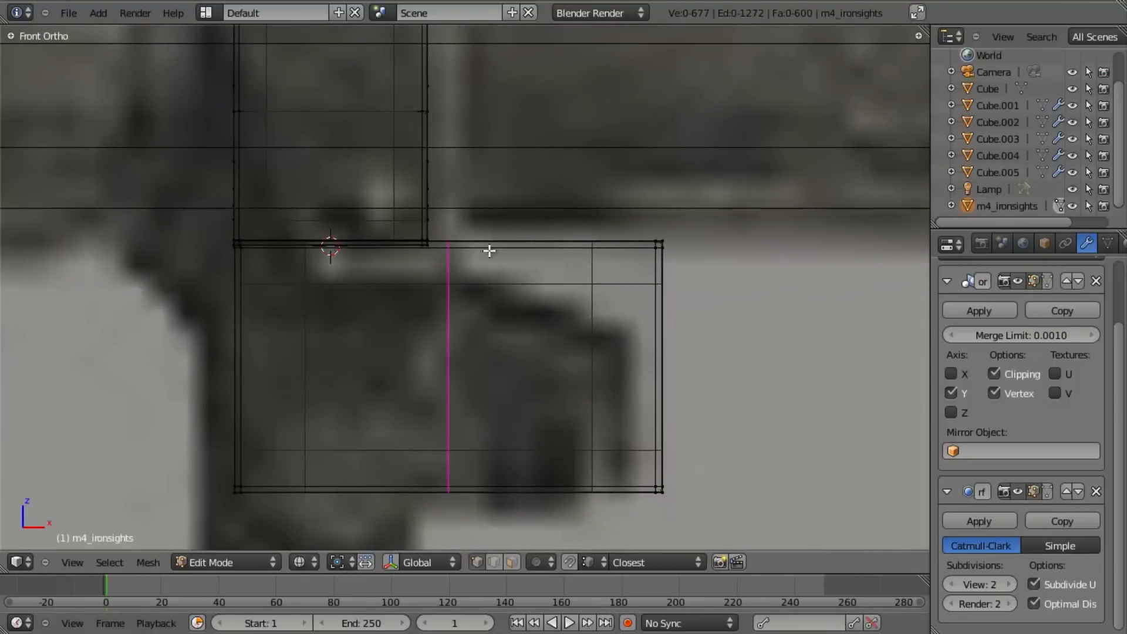
click(458, 248)
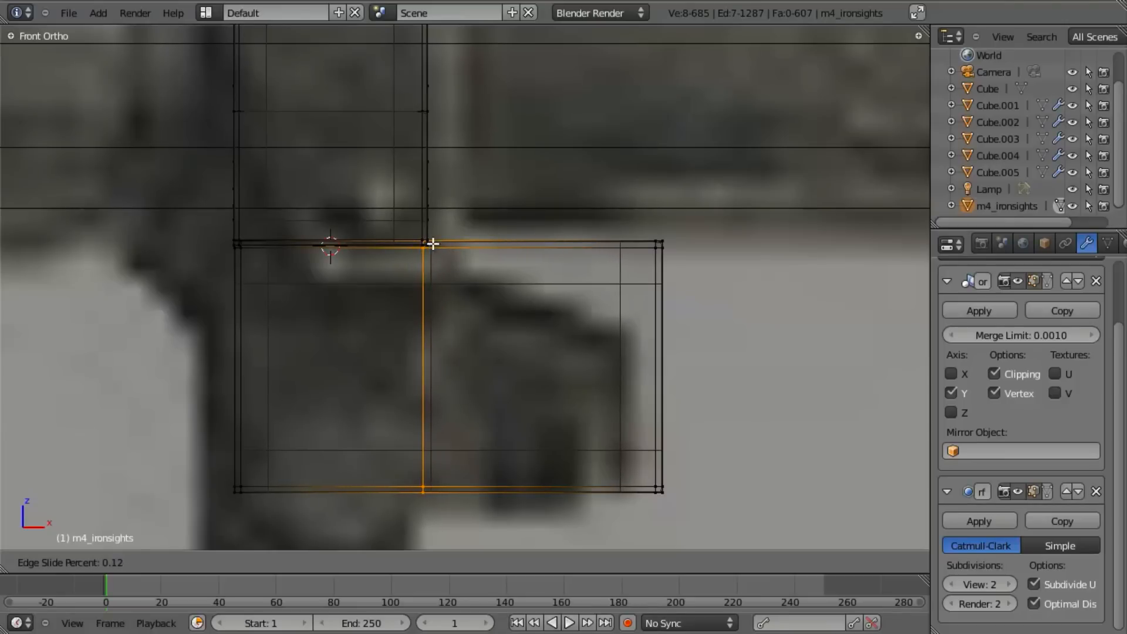
click(445, 249)
key(ctrl+r)
scroll(584, 243, up, 1)
click(583, 244)
right_click(584, 244)
Lower the top edge of the lug block's front portion slightly along Z.
key(a)
key(b)
drag(477, 217, 625, 274)
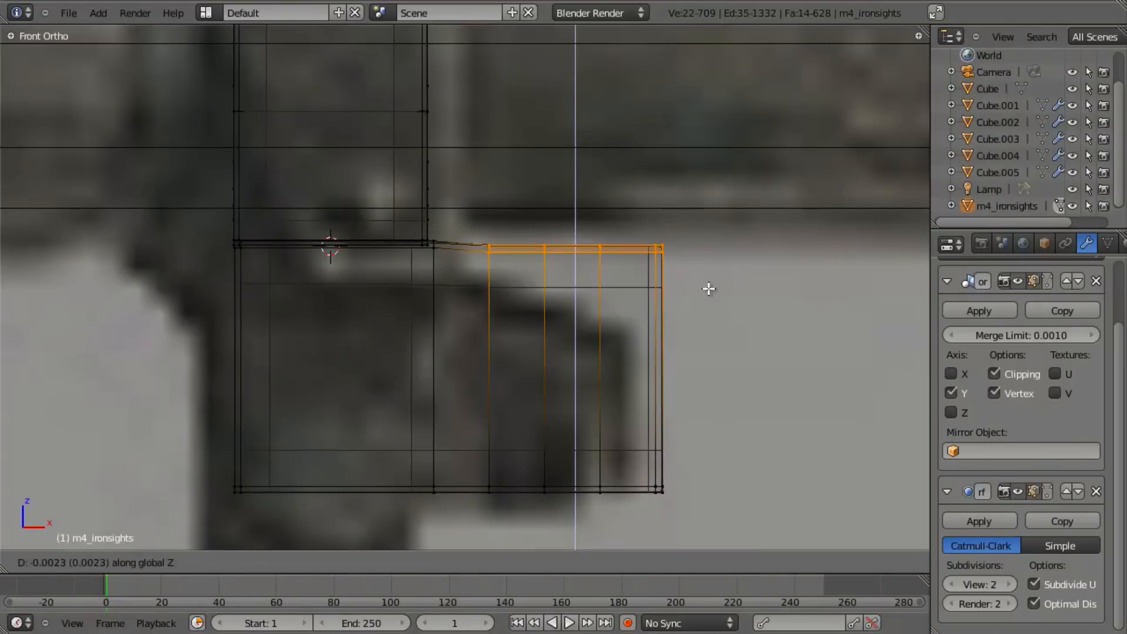
click(709, 293)
Scale the three new vertical loops closer together along X and shift them about 0.027 back toward the band.
key(a)
key(b)
drag(470, 200, 624, 546)
key(s)
key(x)
click(616, 428)
key(g)
key(x)
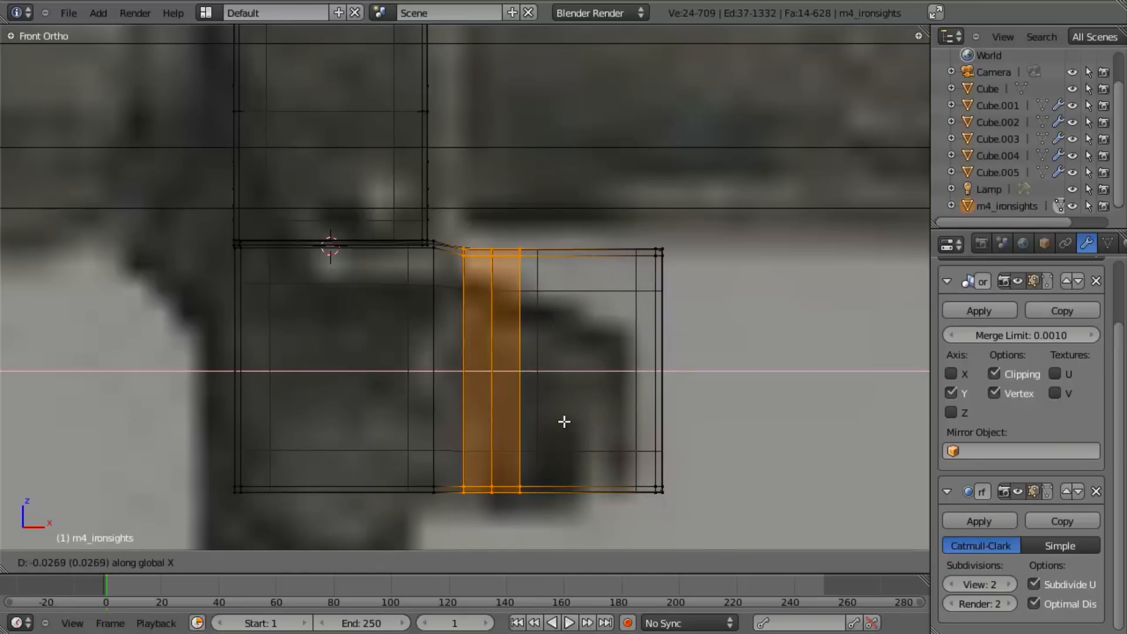
click(565, 421)
Lower the lug's top edge ahead of the first two narrowed loops along Z to deepen the step.
key(a)
key(b)
drag(485, 209, 785, 327)
key(a)
key(b)
drag(496, 213, 737, 287)
key(g)
key(z)
click(749, 295)
Lower the top vertices of the first two narrowed loops slightly along Z to smooth the slope.
key(a)
key(b)
drag(453, 239, 501, 281)
key(g)
key(z)
click(503, 286)
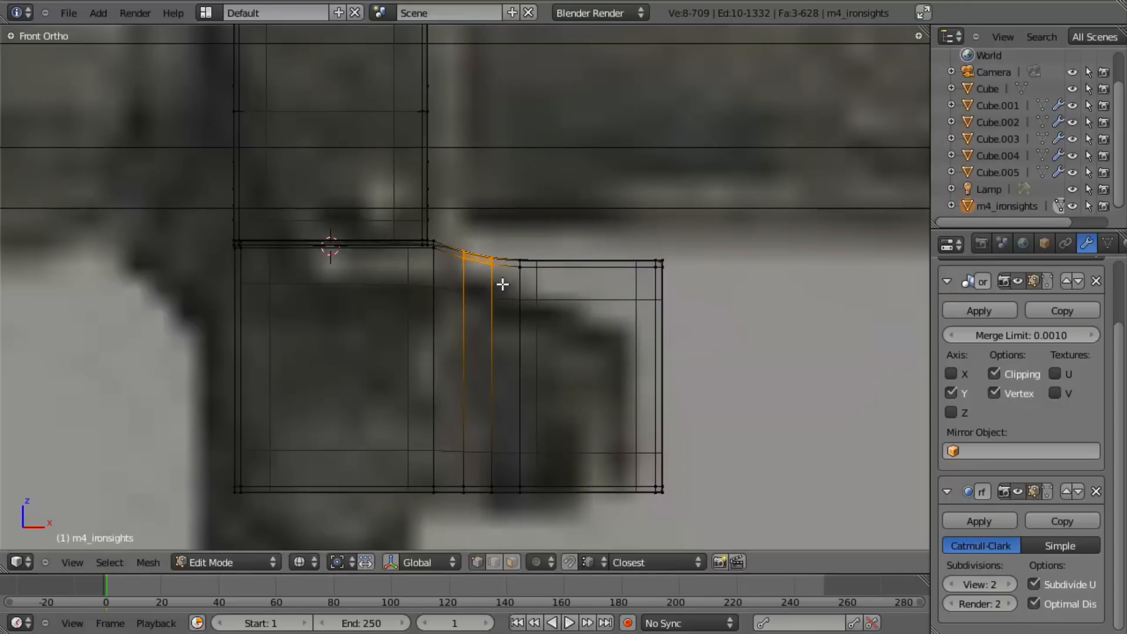
Add a vertical loop cut to the lug's rear section and slide it close to the start of the slope.
key(z)
scroll(549, 311, down, 5)
scroll(551, 357, up, 6)
key(a)
shift+middle_drag(467, 300, 487, 234)
key(ctrl+r)
click(401, 184)
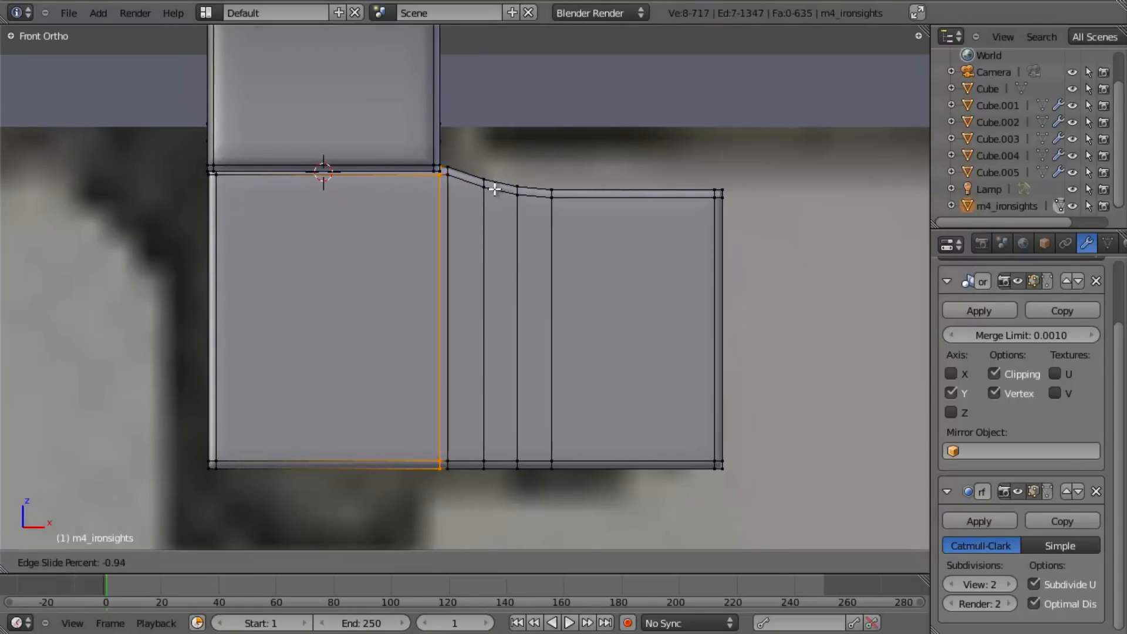
click(494, 189)
Lower the outermost vertices at the lug's upper front corner about 0.005 along Z to bevel it.
key(Tab)
middle_drag(561, 350, 525, 332)
key(KP_1)
scroll(562, 377, up, 7)
key(Tab)
scroll(595, 384, up, 2)
key(z)
key(a)
key(b)
drag(686, 205, 720, 264)
key(z)
key(g)
key(z)
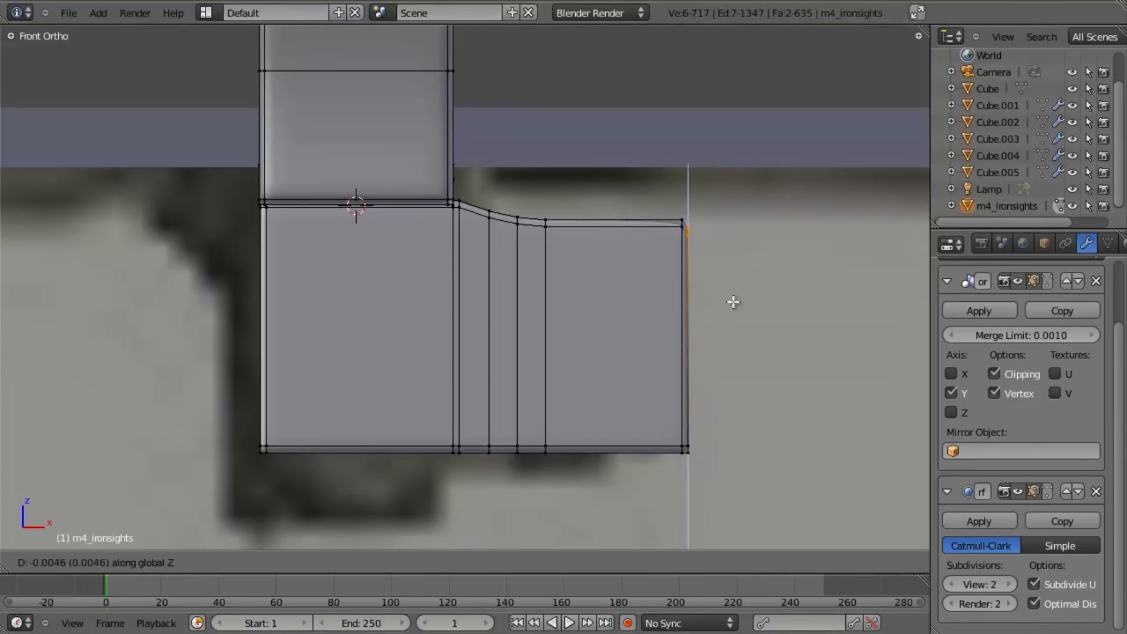
click(734, 309)
Move the vertical loop at the foot of the slope about 0.06 along X, close to the lug's front end.
key(a)
key(z)
key(b)
drag(536, 203, 617, 472)
key(g)
key(x)
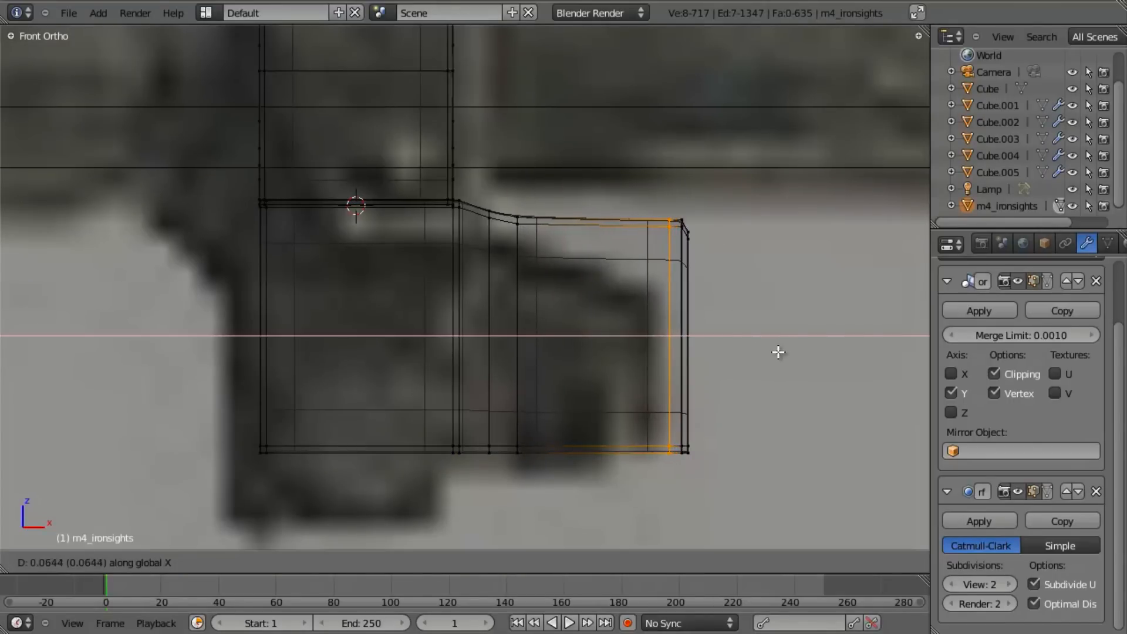
click(772, 352)
key(z)
Lower the top vertices of the loop ending the slope along Z, level with the lug's flat top edge.
key(a)
key(z)
key(b)
drag(512, 206, 549, 242)
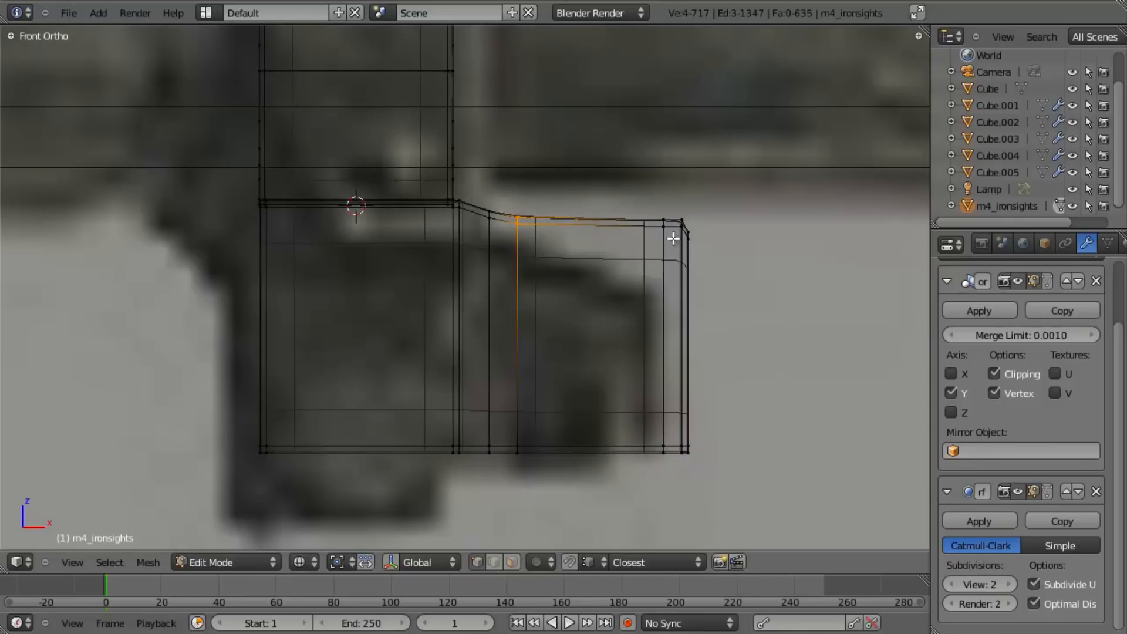
key(g)
key(z)
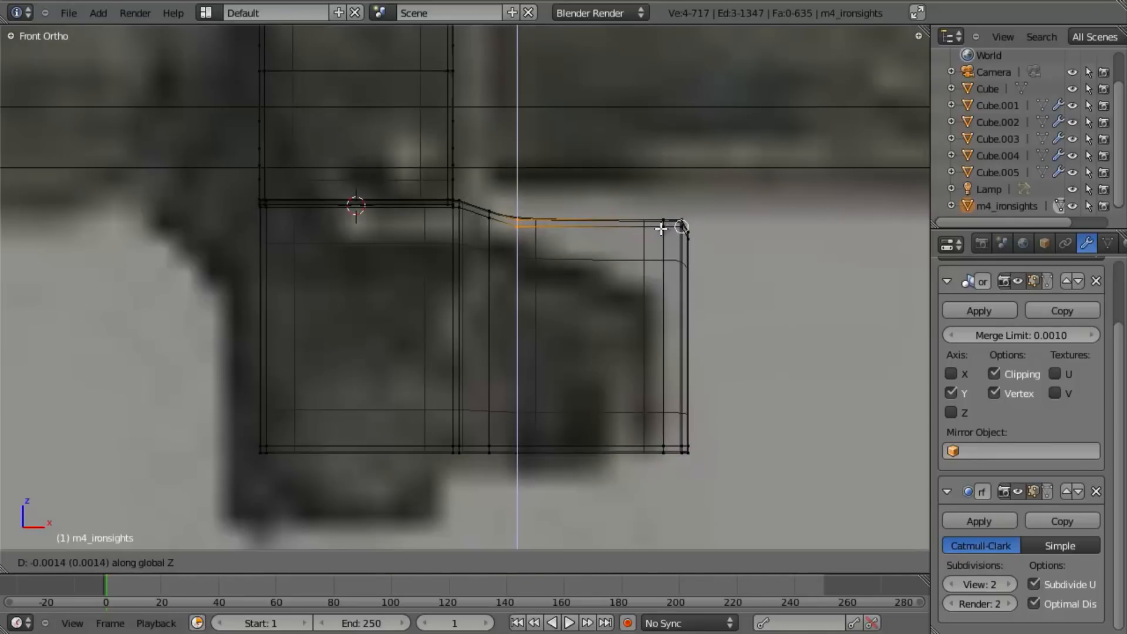
click(652, 229)
key(z)
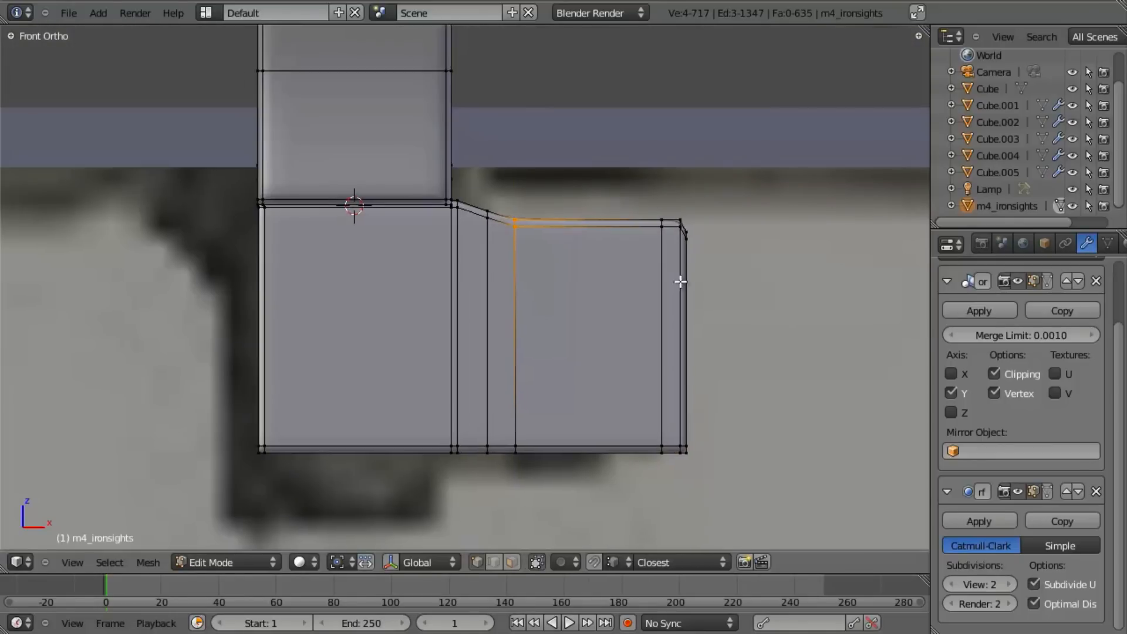
scroll(694, 272, up, 3)
key(z)
key(a)
key(b)
drag(530, 224, 595, 328)
key(z)
key(g)
key(z)
right_click(568, 293)
key(a)
key(b)
right_click(549, 263)
Lower the outermost vertices of the lug's upper front corner further along Z and check the smoothed result.
key(z)
key(b)
key(z)
key(g)
key(z)
click(595, 338)
key(Tab)
scroll(628, 396, down, 5)
shift+middle_drag(536, 388, 566, 361)
scroll(567, 352, up, 5)
middle_drag(582, 270, 477, 308)
Move the inner side vertex at the lug's upper front corner slightly back along X to round the bevel.
key(Tab)
key(KP_1)
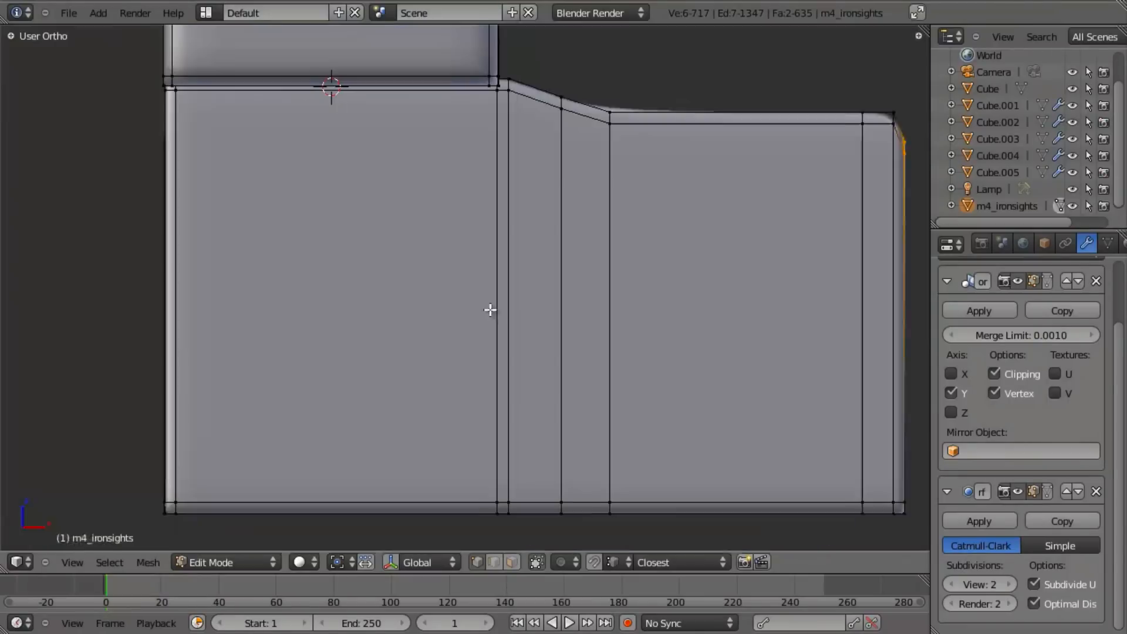
shift+middle_drag(797, 230, 519, 349)
scroll(528, 365, up, 4)
key(z)
right_click(767, 192)
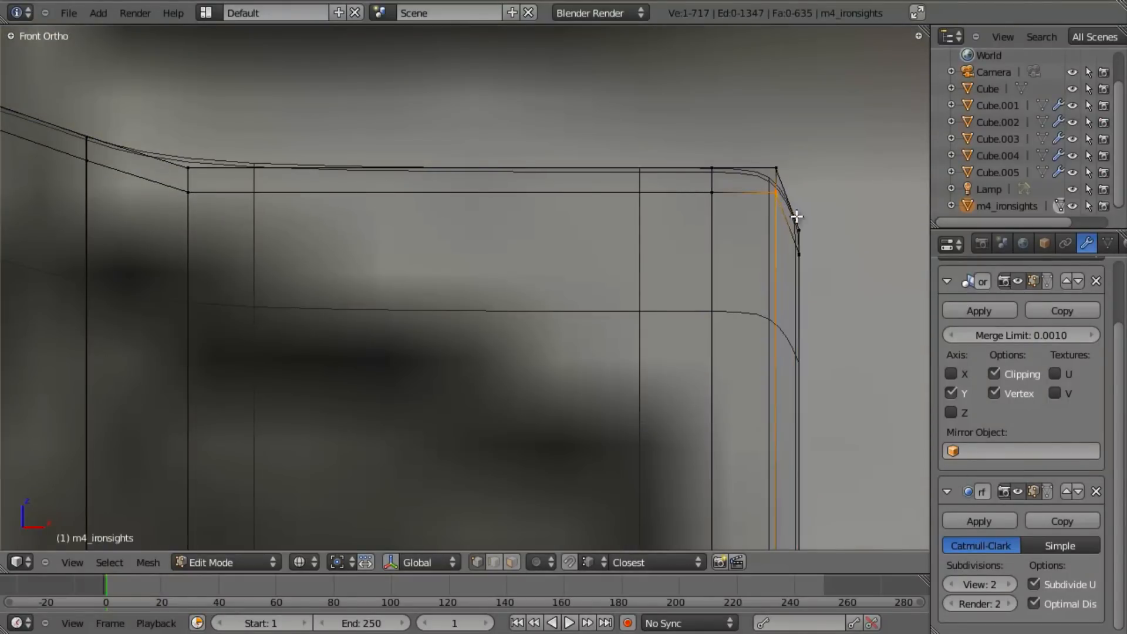
key(g)
key(x)
click(780, 213)
key(a)
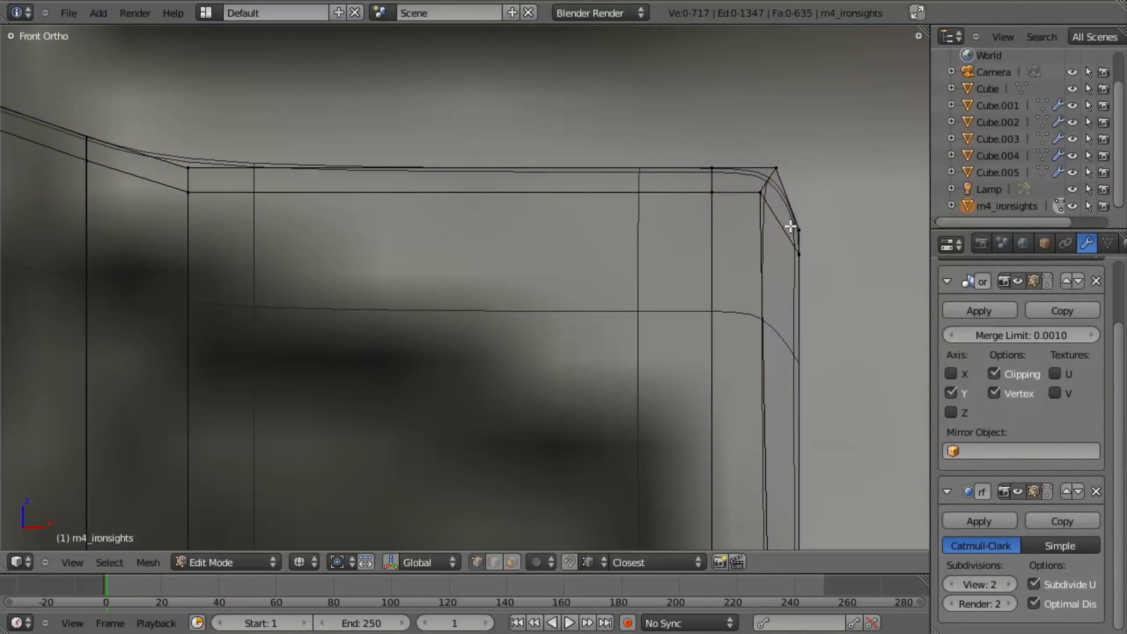
Raise the upper outermost vertex of the lug's front corner slightly along Z and leave mesh editing.
drag(816, 237, 819, 238)
key(g)
key(z)
click(821, 226)
key(z)
key(Tab)
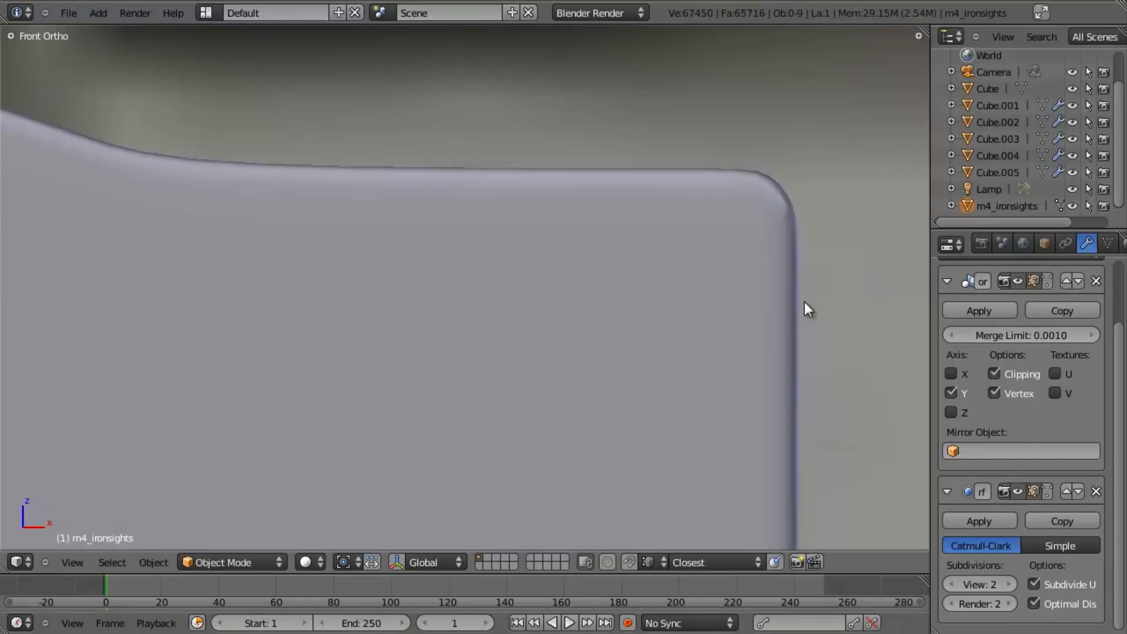
Examine the lug's slope and rounded front corner in perspective, both as a smoothed object and as an editable mesh.
scroll(546, 331, down, 3)
scroll(536, 338, down, 3)
key(Tab)
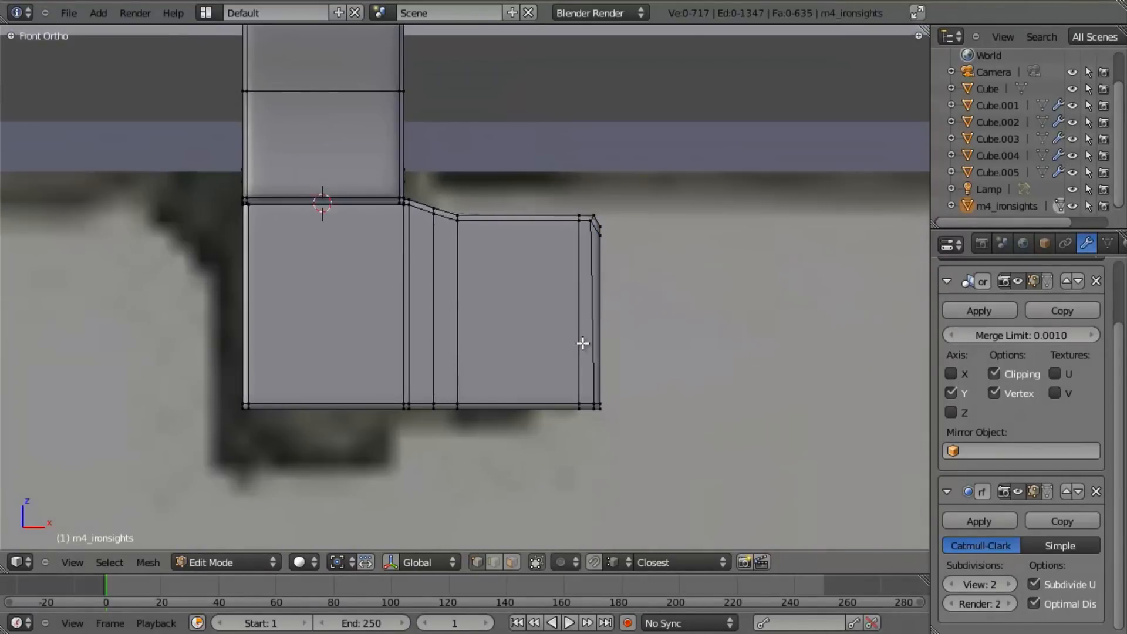
shift+middle_drag(596, 344, 644, 345)
scroll(622, 328, down, 5)
middle_drag(584, 302, 527, 332)
key(Tab)
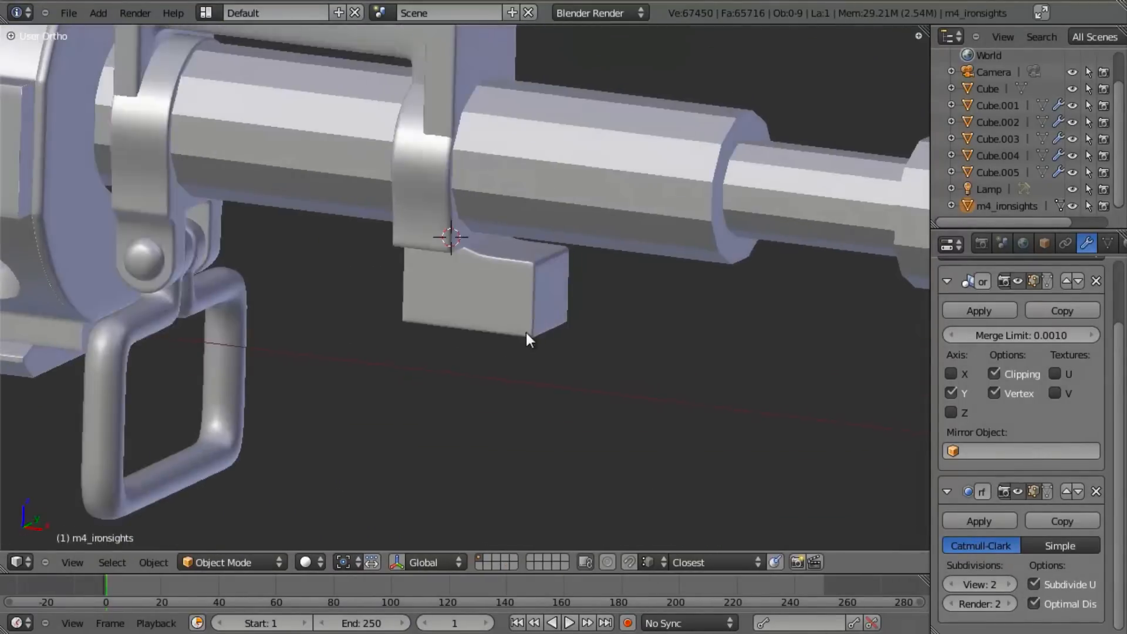
scroll(527, 333, up, 2)
key(Tab)
scroll(516, 339, up, 4)
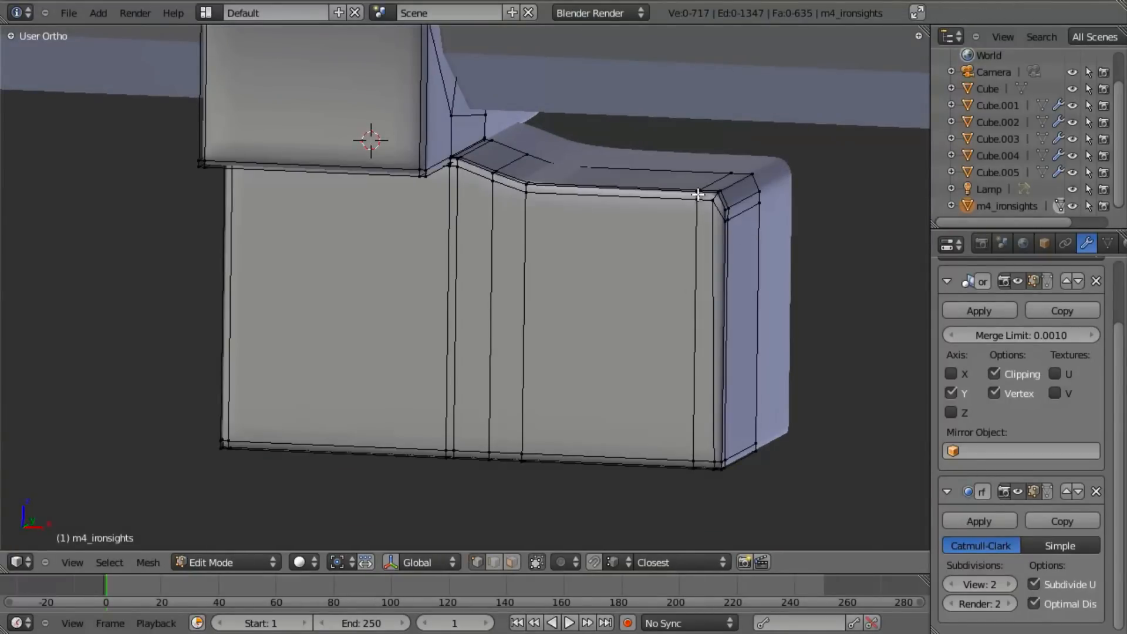
Add a horizontal loop cut around the lug, flatten it with a Z scale of 0, and lower it about 0.01.
key(KP_1)
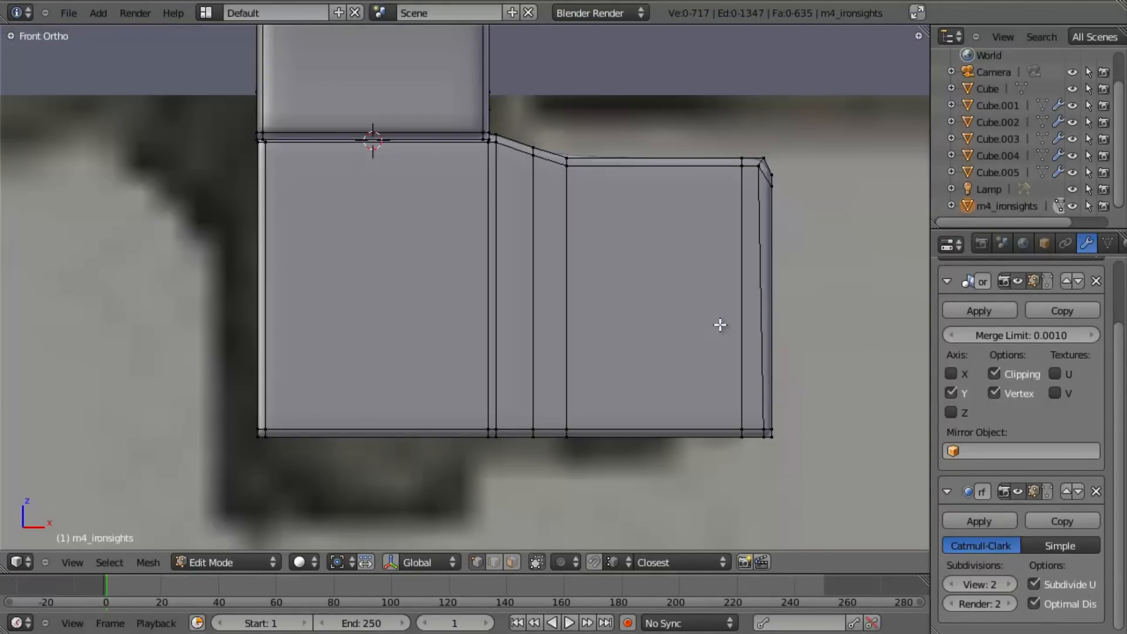
shift+middle_drag(667, 375, 620, 355)
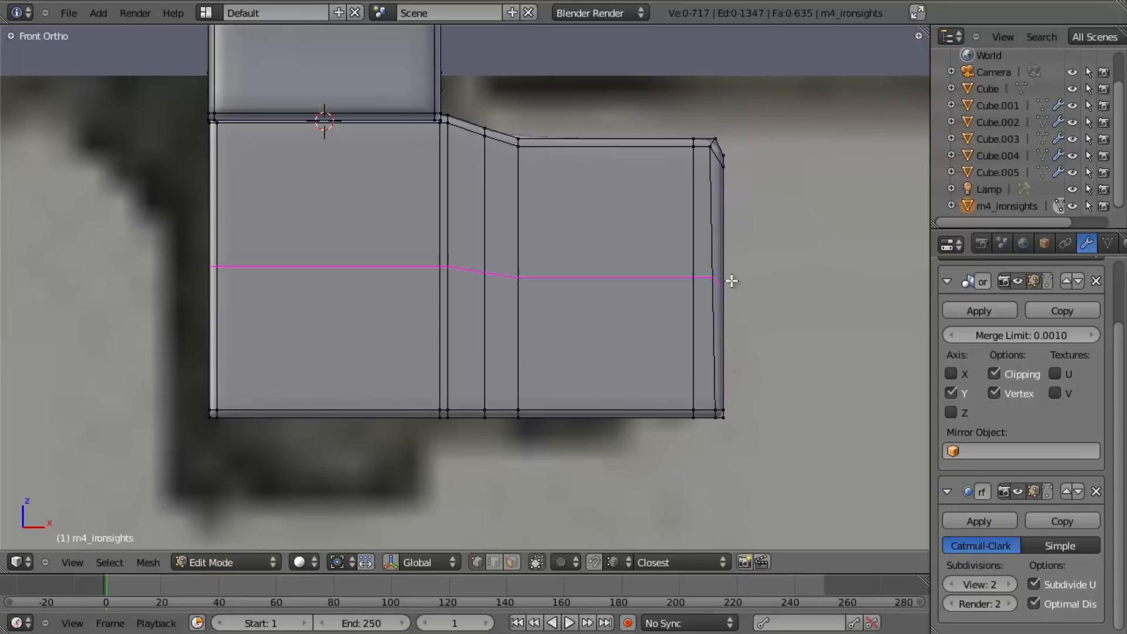
click(732, 281)
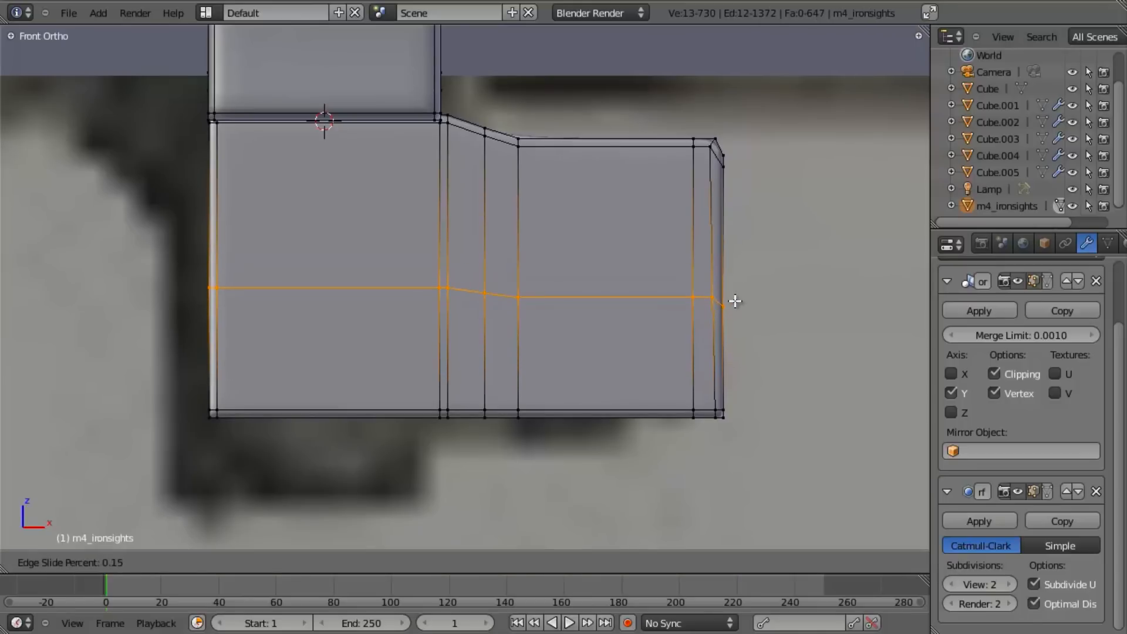
right_click(735, 300)
key(s)
key(z)
key(0)
key(Return)
key(g)
key(z)
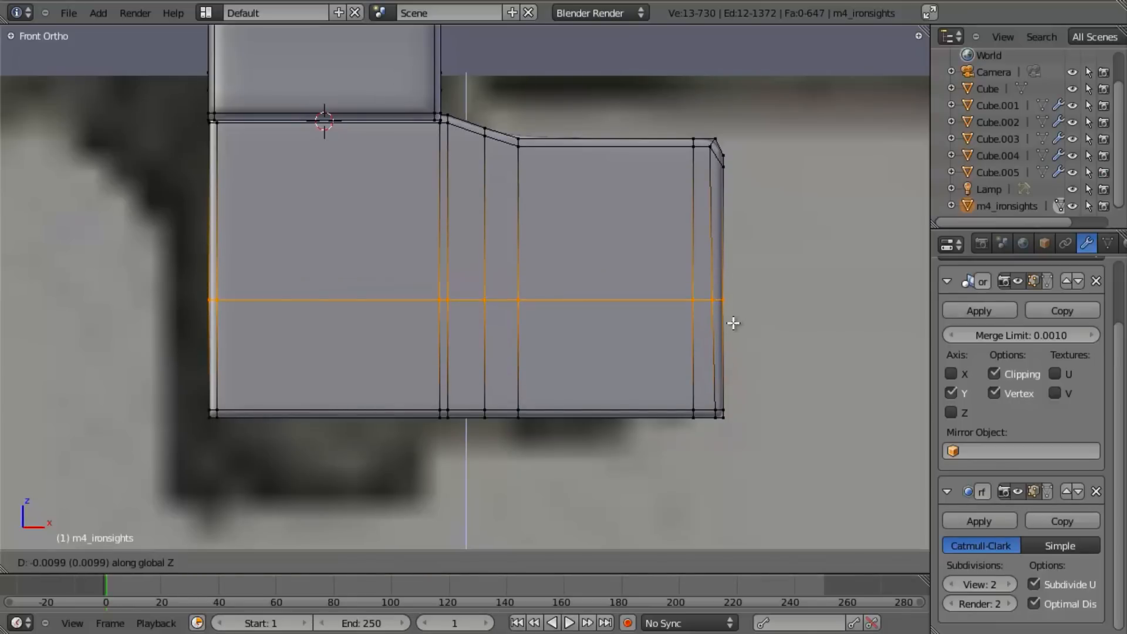
click(733, 323)
Move the lower half of the lug's front vertical loop back about 0.037 along X.
mouse_move(733, 323)
shift+middle_down()
mouse_move(556, 274)
mouse_move(571, 271)
shift+middle_up()
key(a)
key(z)
key(b)
drag(550, 217, 586, 389)
key(z)
key(g)
key(x)
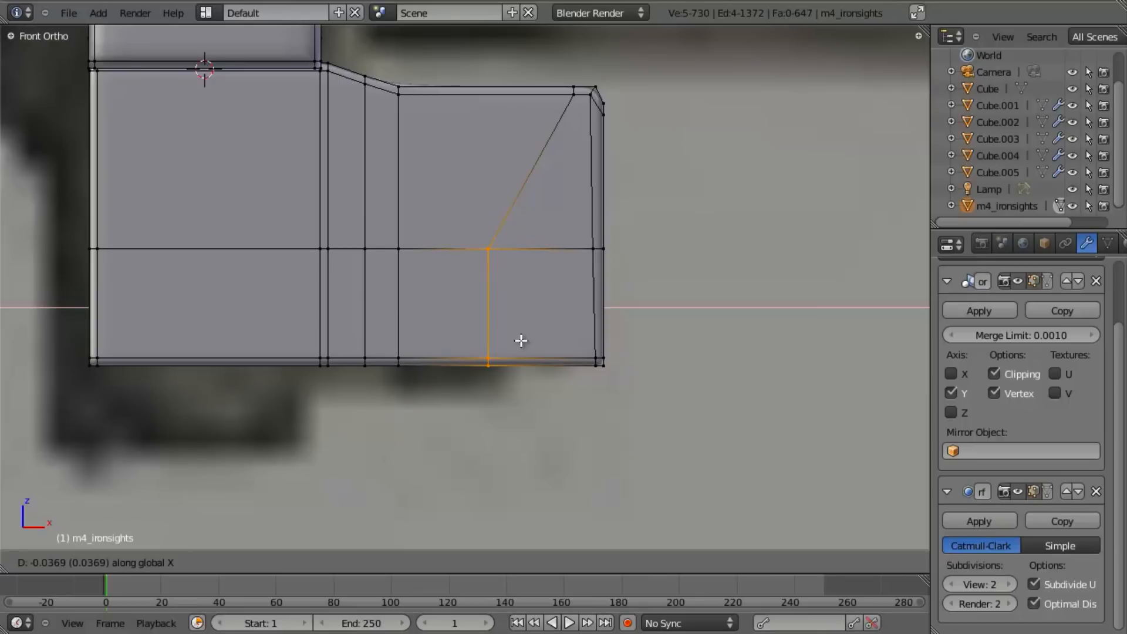
click(520, 340)
Move the lower half of the loop at the slope's foot forward along X until it sits right beside the shifted loop.
key(z)
key(a)
key(b)
drag(376, 222, 448, 410)
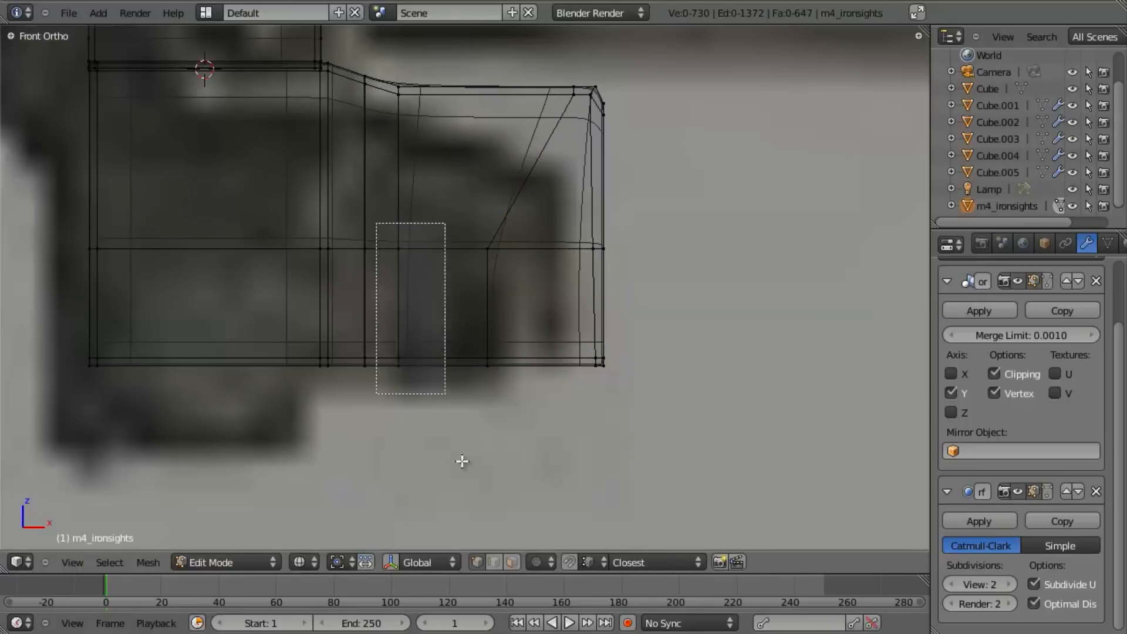
key(z)
key(g)
key(x)
click(546, 418)
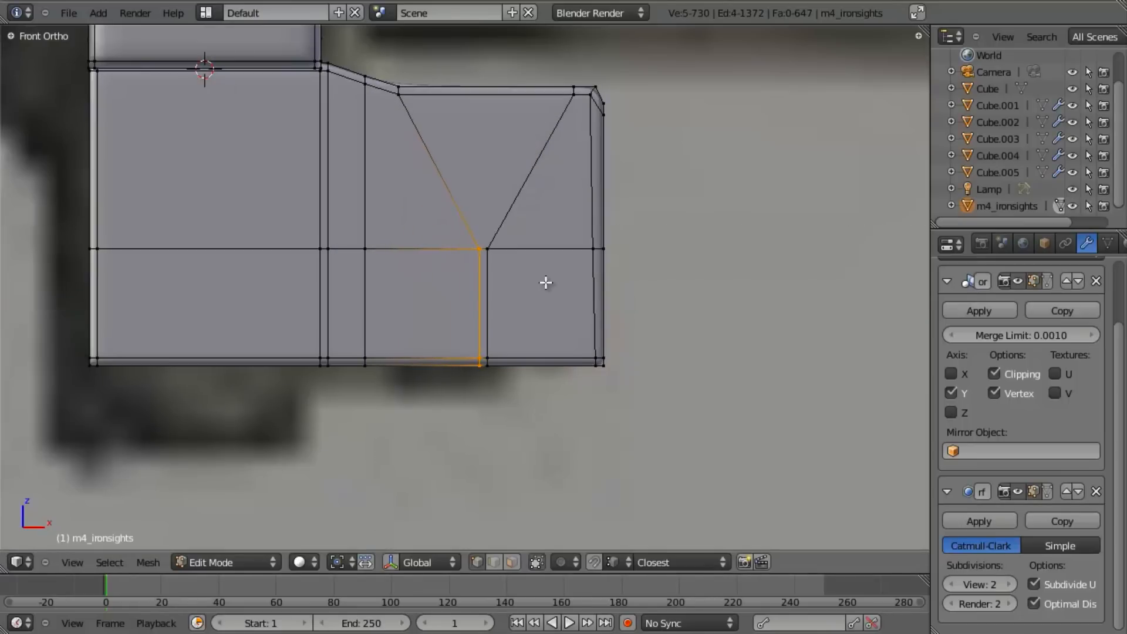
Add a second horizontal loop cut around the lug and slide it just beneath the existing middle loop.
middle_drag(517, 231, 617, 263)
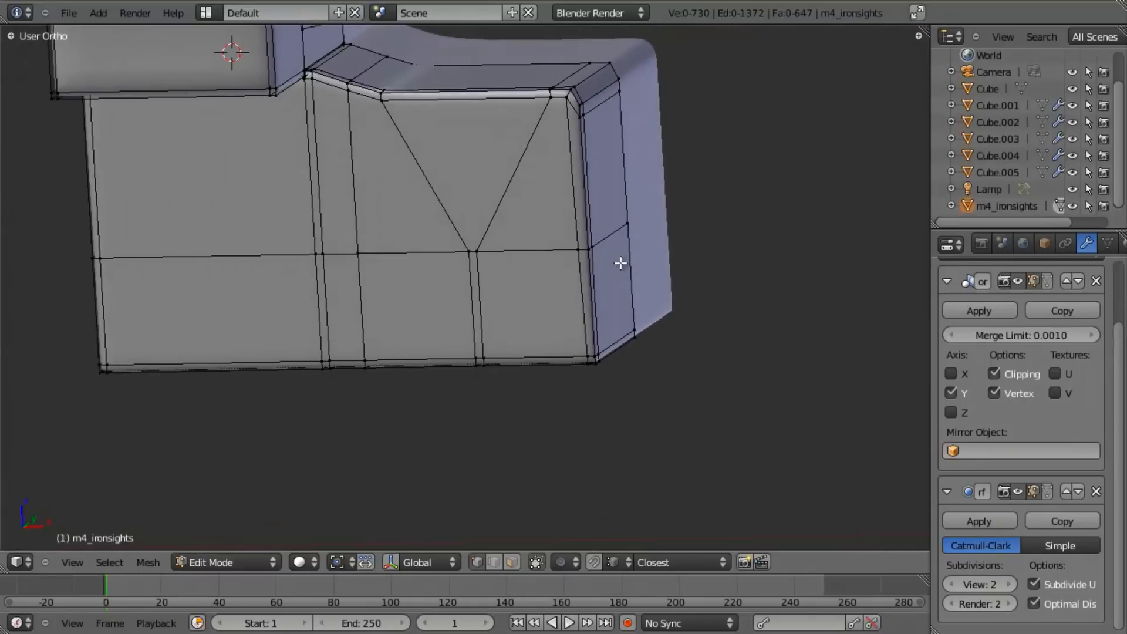
click(596, 264)
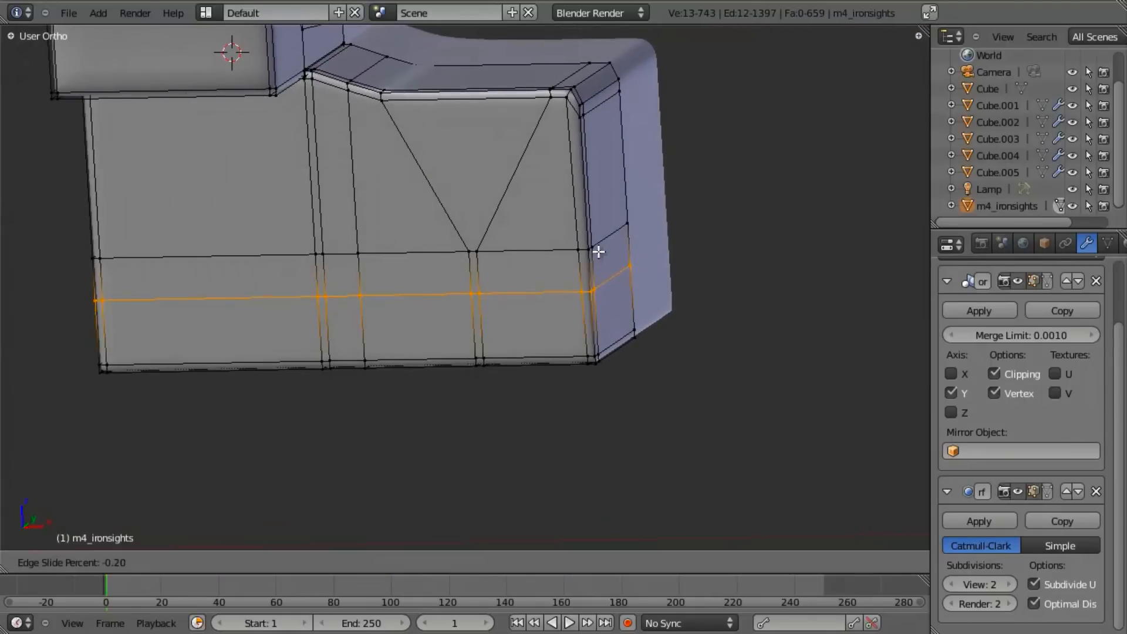
click(607, 217)
In face select mode, select the square patch of side faces at the lug's lower front corner.
key(ctrl+Tab)
click(583, 397)
shift+right_click(513, 359)
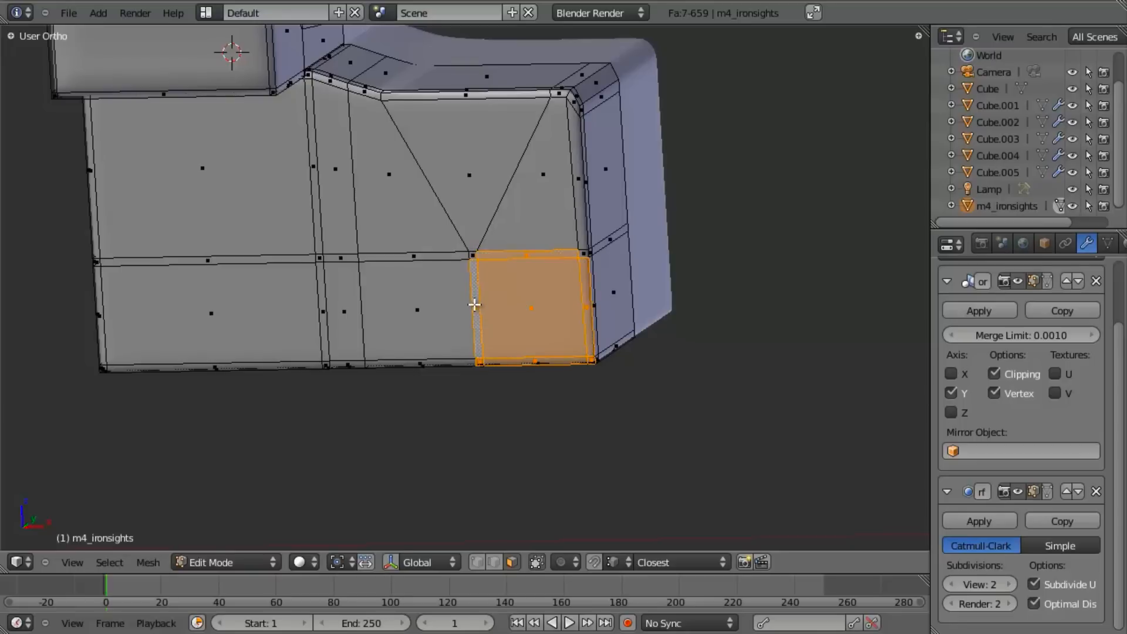
middle_drag(736, 279, 622, 359)
key(e)
right_click(620, 355)
key(ctrl+z)
Complete the selection of the lower front corner's side faces and extrude it outward into a small block.
scroll(622, 319, up, 4)
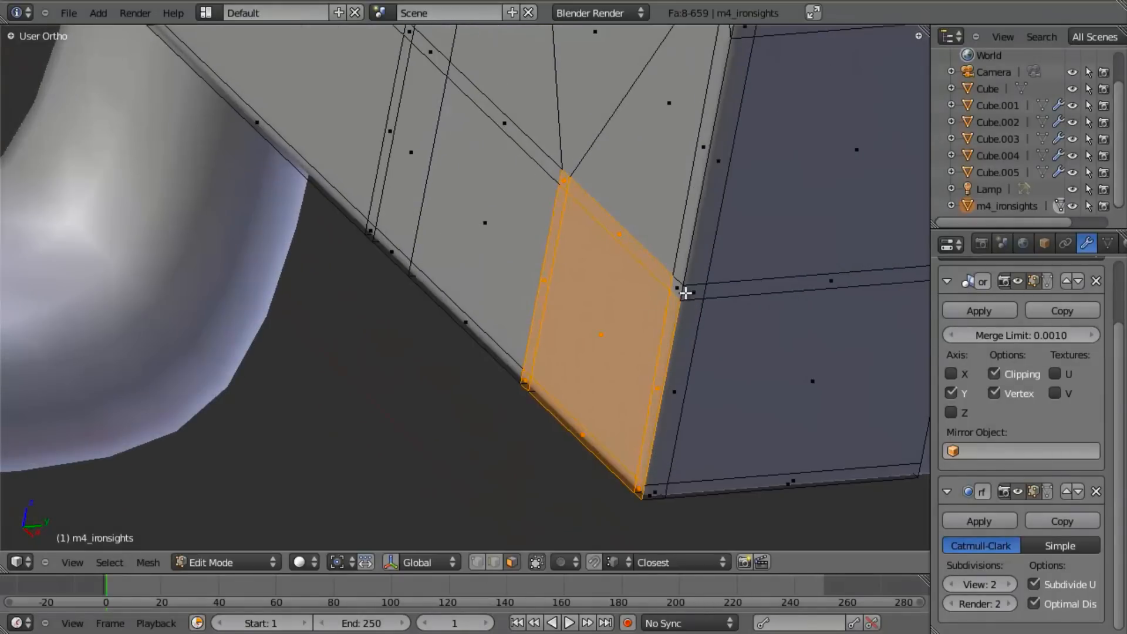
key(z)
scroll(728, 393, down, 4)
key(z)
key(e)
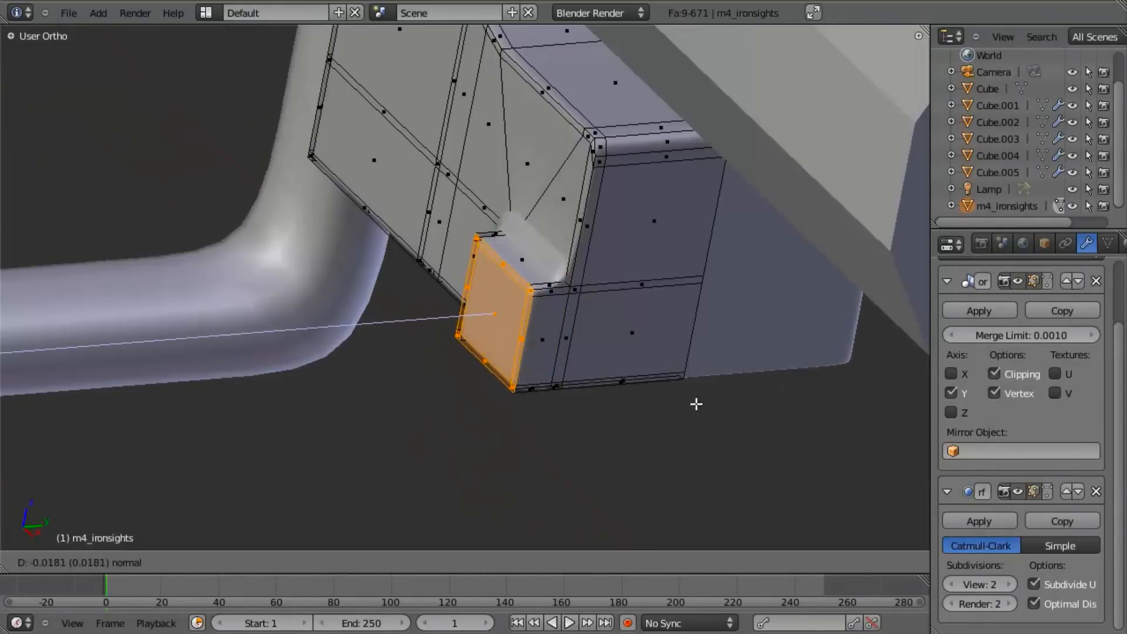
click(639, 407)
Add a loop cut around the extruded block and slide it close to the lug's side.
key(ctrl+r)
click(517, 288)
click(544, 284)
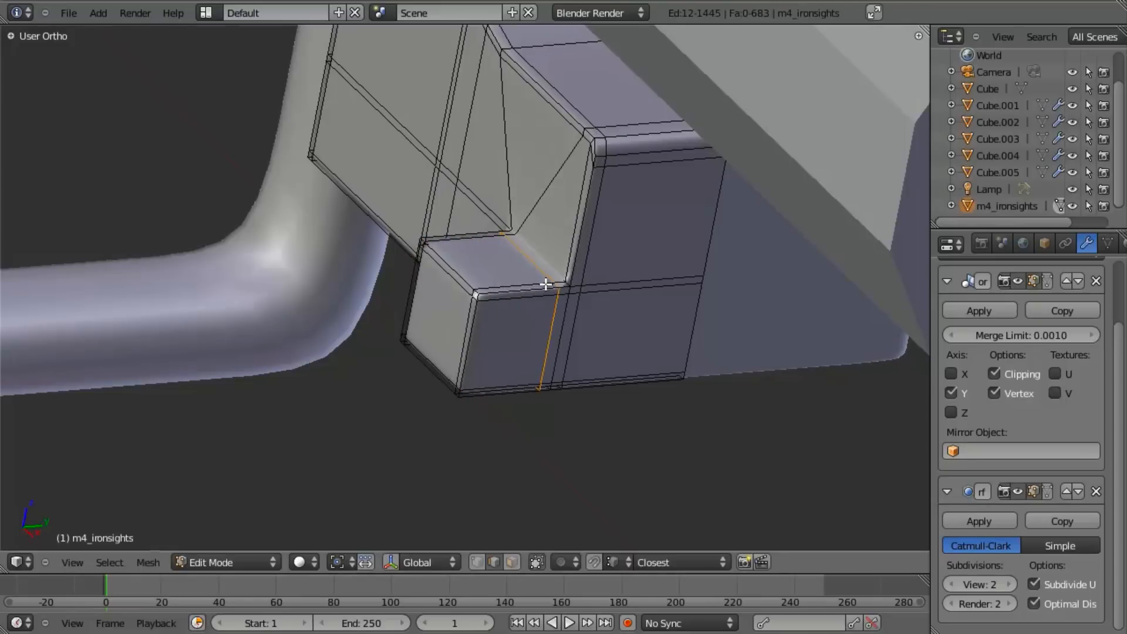
key(Tab)
scroll(478, 411, down, 9)
middle_drag(478, 411, 513, 216)
scroll(484, 273, up, 5)
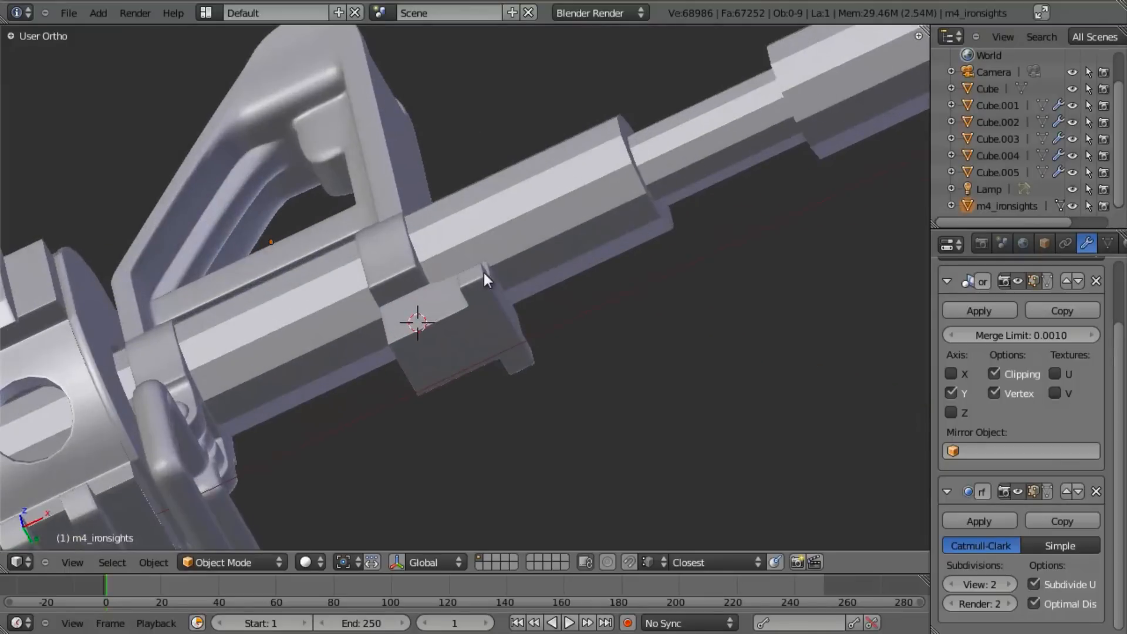
scroll(484, 273, up, 3)
middle_drag(484, 273, 593, 329)
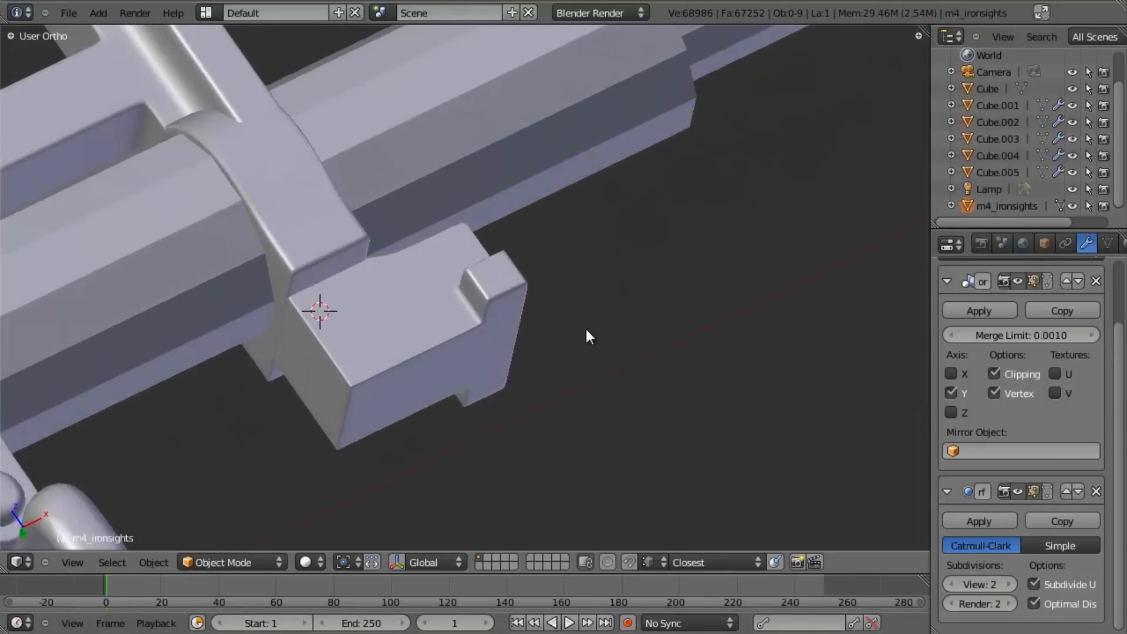
In vertex select mode, box-select the bottom vertices just behind the lug's lower front corner in front view.
key(Tab)
key(KP_1)
key(ctrl+Tab)
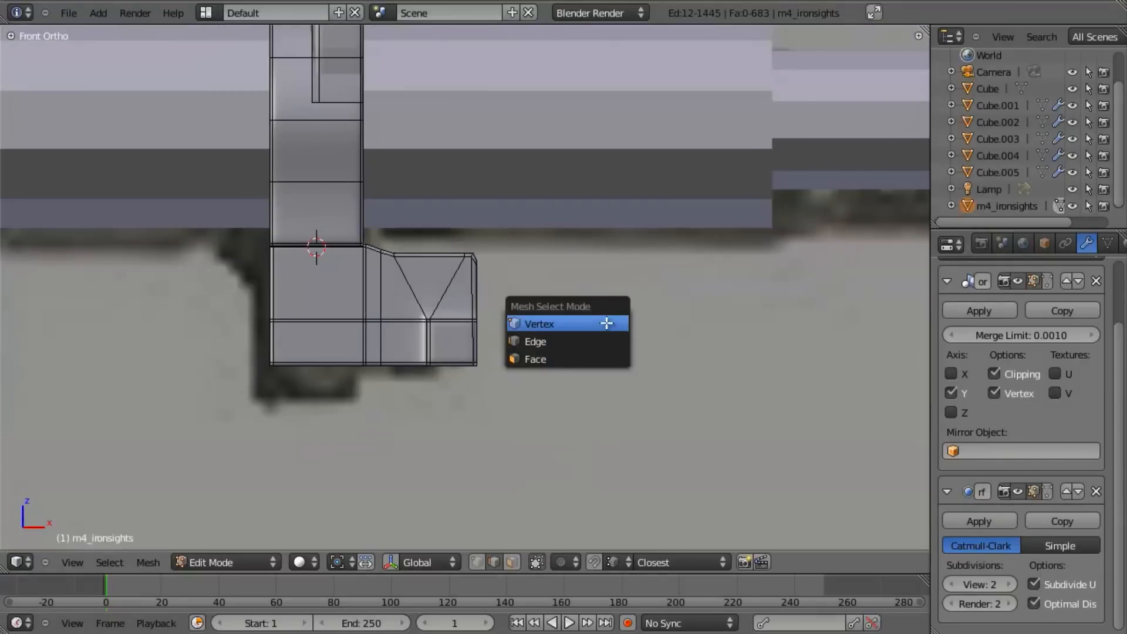
click(607, 323)
key(z)
scroll(561, 352, up, 4)
key(b)
mouse_move(524, 264)
mouse_down()
mouse_move(562, 317)
mouse_move(553, 327)
mouse_up()
scroll(541, 319, up, 3)
key(b)
key(z)
key(g)
key(x)
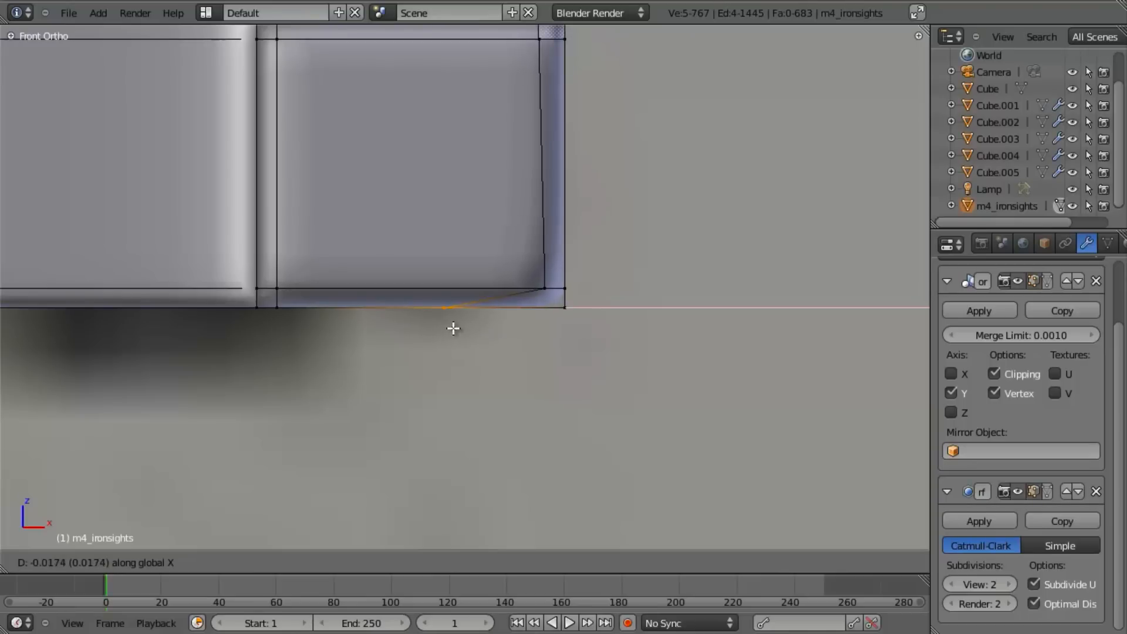
right_click(463, 331)
Set snapping to Increment and move the selected bottom vertices back along X, away from the front corner.
key(ctrl+shift+Tab)
click(476, 309)
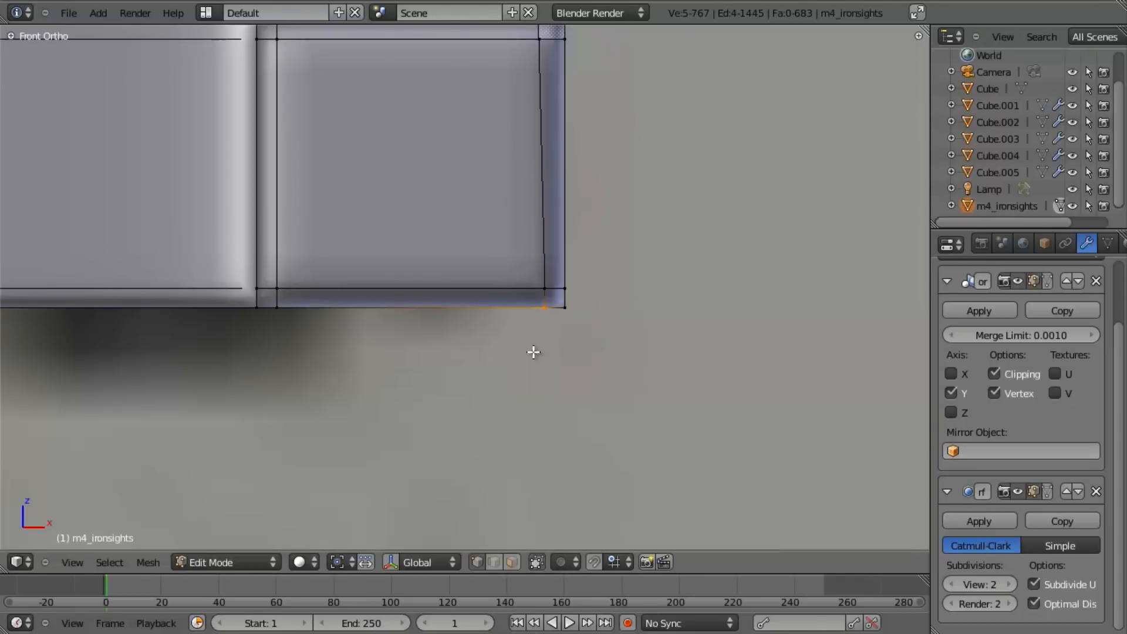
key(g)
key(x)
click(457, 350)
key(a)
key(z)
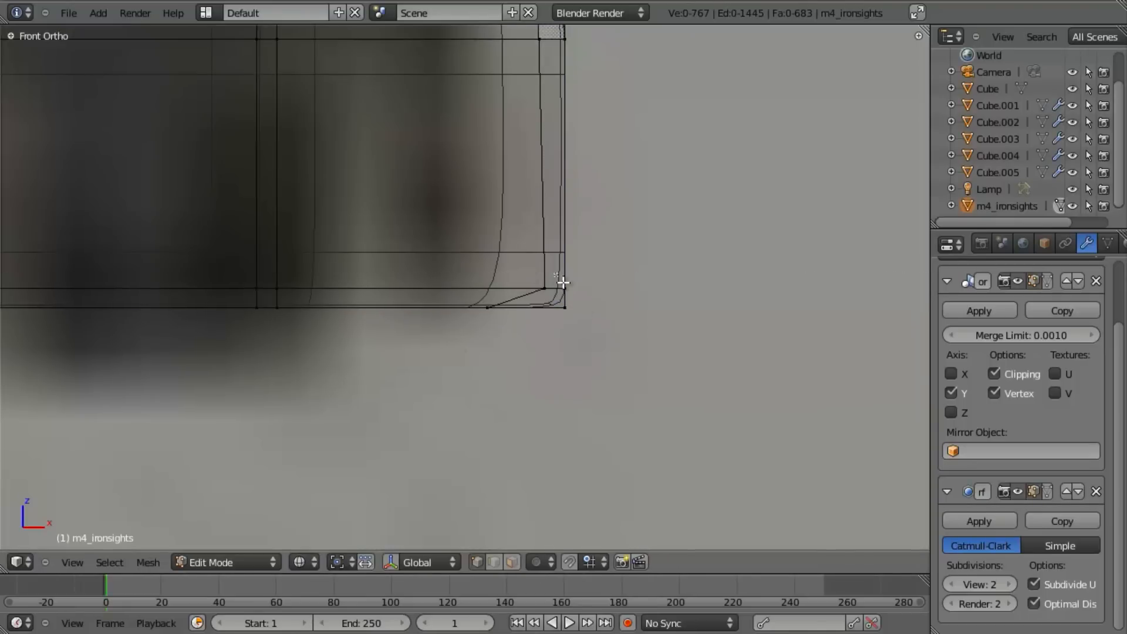
Move the front-edge vertices just above the lug's lower front corner upward along Z.
key(b)
drag(557, 277, 581, 295)
key(z)
key(g)
key(z)
click(581, 245)
key(a)
Move the inner corner vertex of the block's outer face diagonally up and back, level with the shifted edge vertices.
key(z)
key(b)
drag(520, 267, 553, 294)
key(z)
key(g)
click(525, 260)
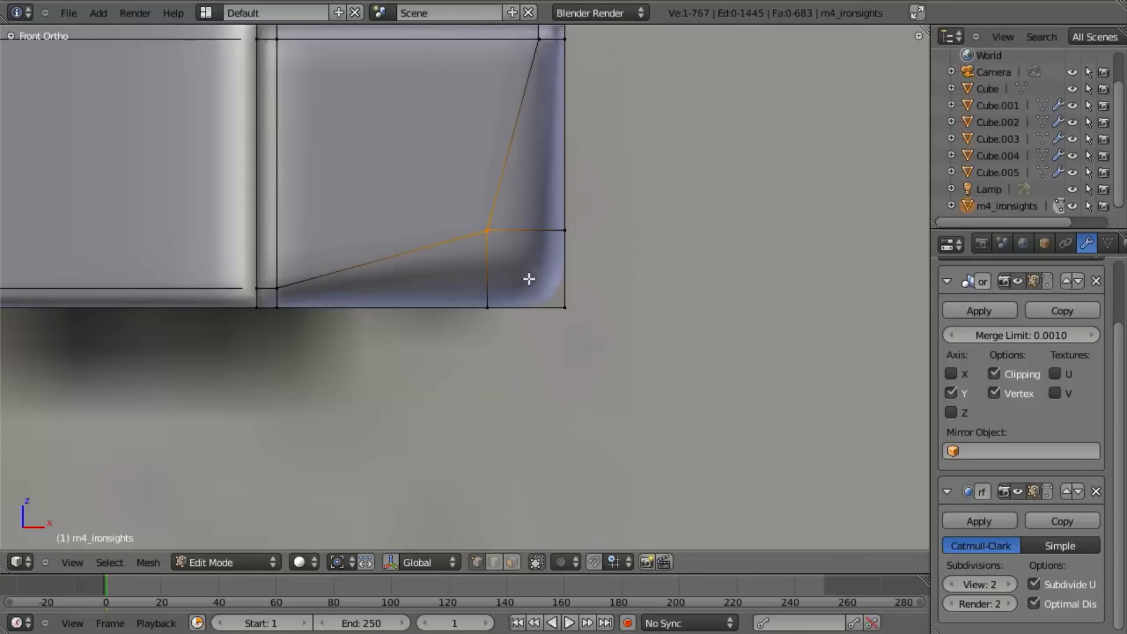
scroll(526, 260, down, 3)
middle_drag(540, 249, 506, 270)
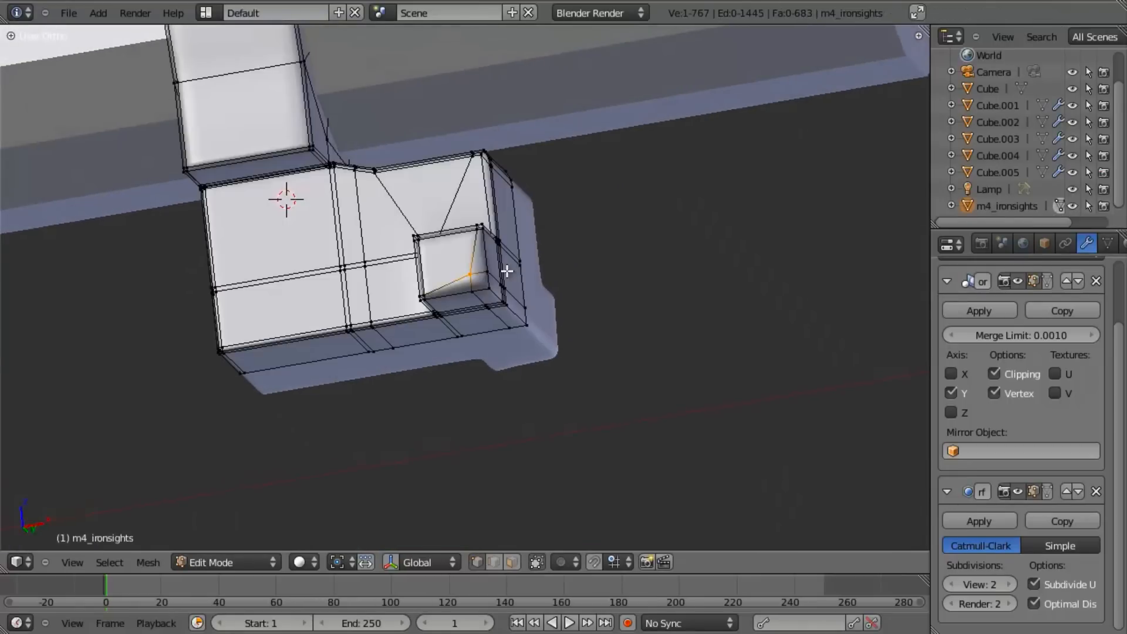
Pull the lug's outermost lower front corner vertices diagonally inward to bevel the corner.
key(KP_1)
scroll(509, 267, up, 3)
key(z)
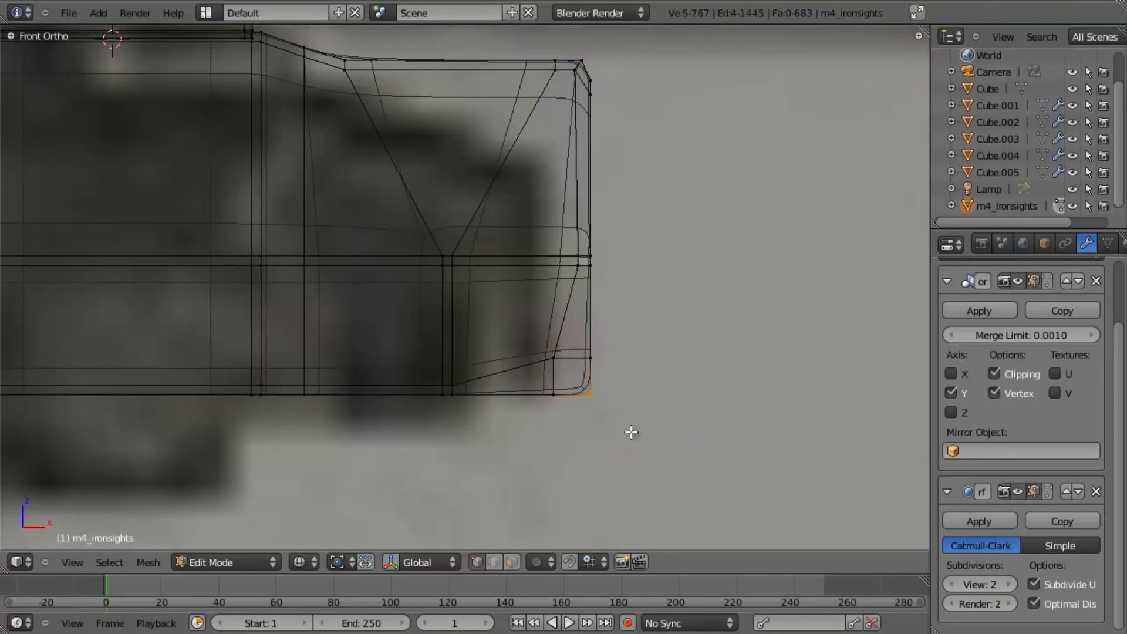
key(g)
click(623, 420)
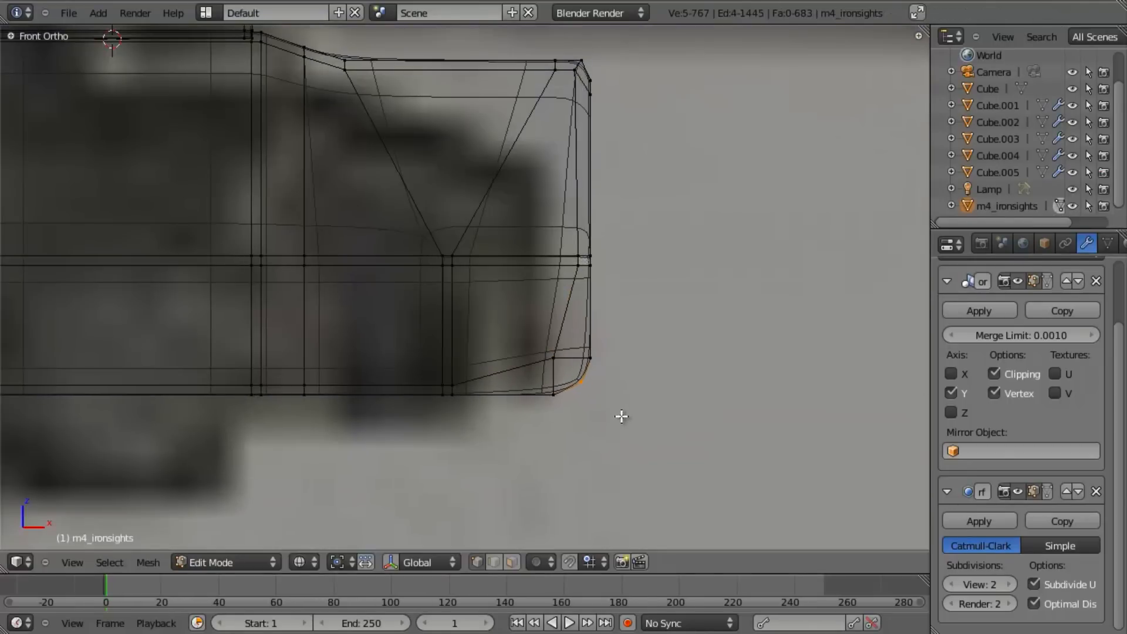
Move the inner vertex of the block's outer face diagonally toward the lower front corner.
right_click(558, 360)
key(g)
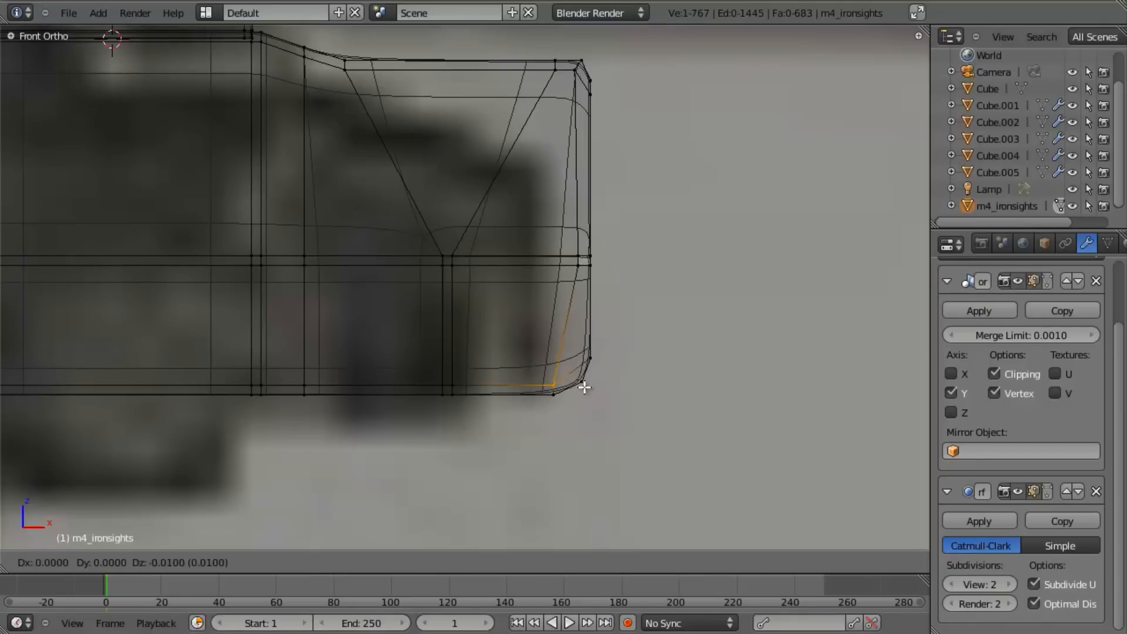
click(611, 385)
key(ctrl+z)
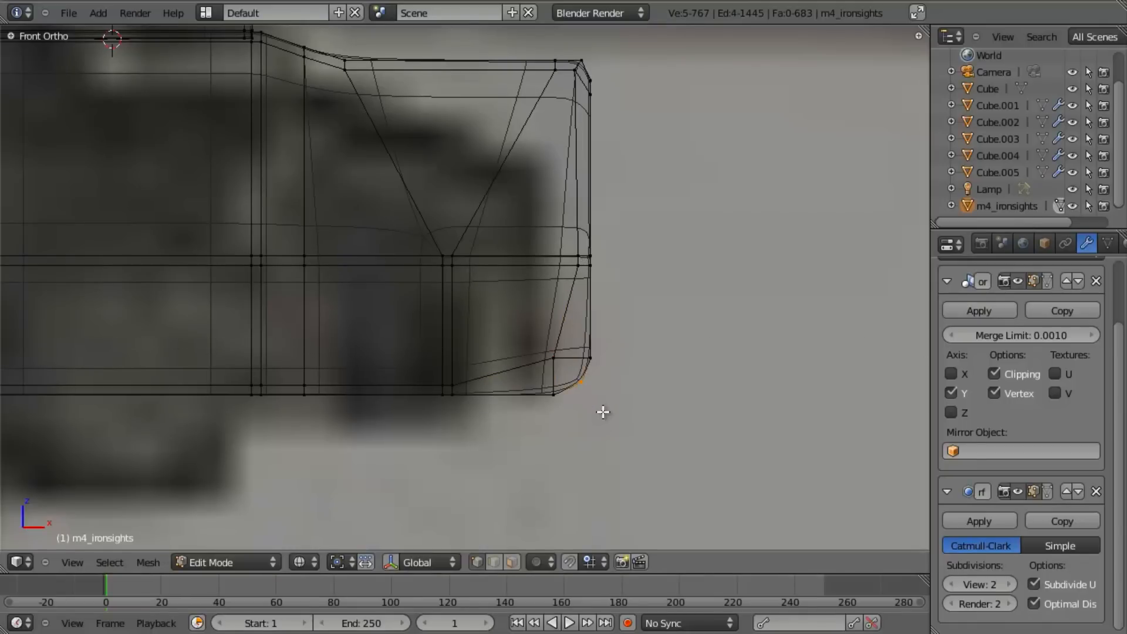
key(ctrl+shift+z)
Move the corner vertices and the inner vertex together about 0.0044 back along X and 0.0044 up along Z.
key(b)
drag(568, 379, 617, 412)
key(z)
key(g)
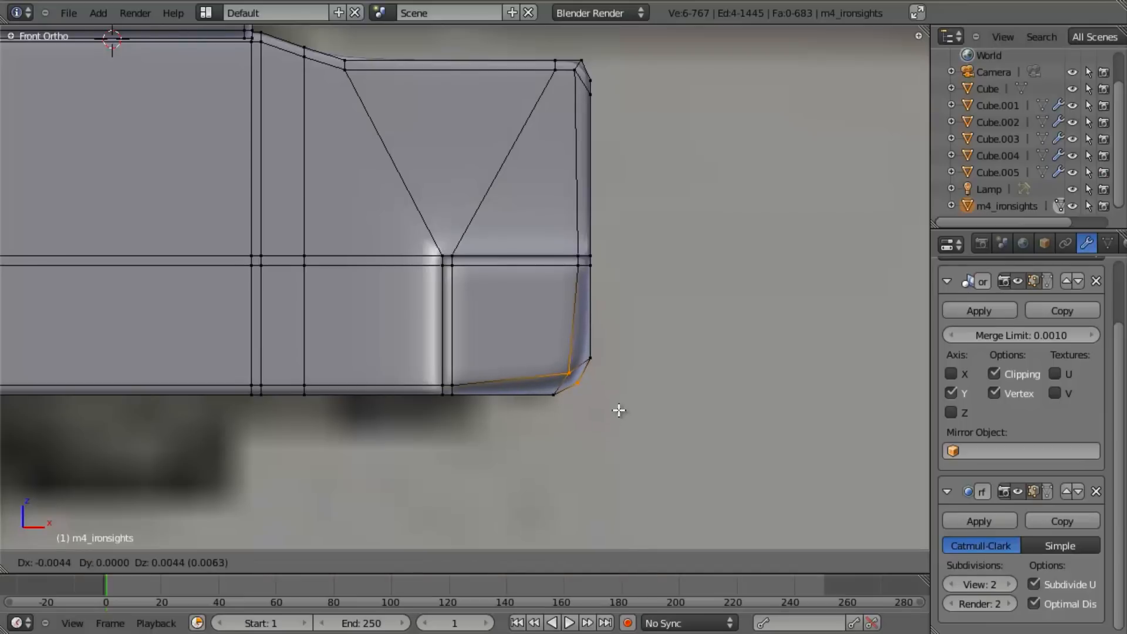
click(619, 411)
key(Tab)
scroll(594, 470, down, 4)
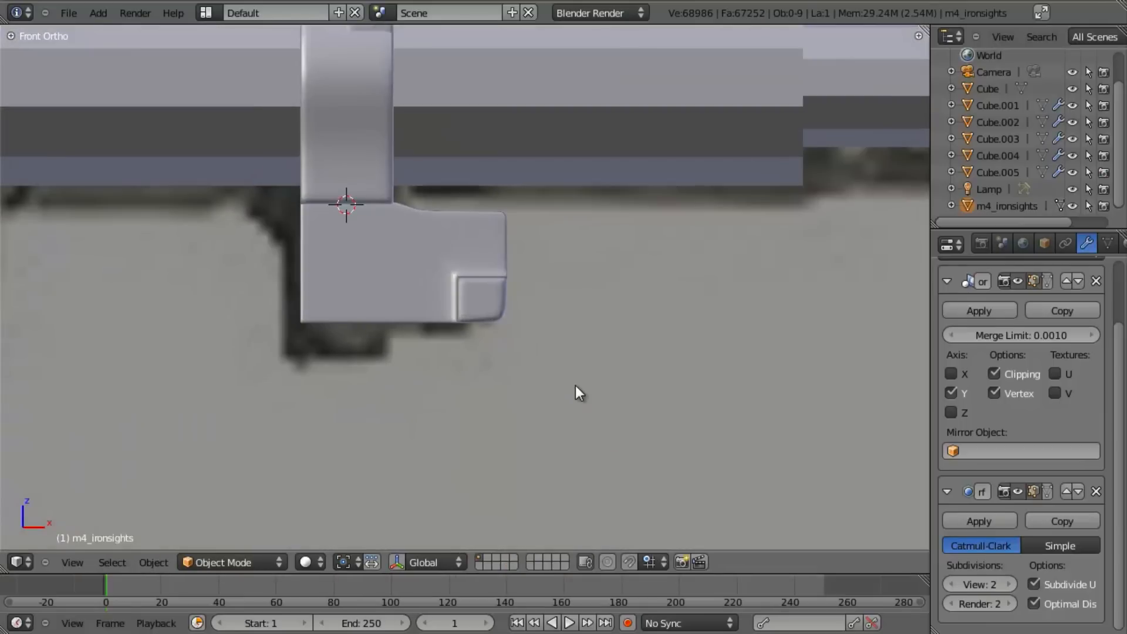
Try to move all of the rounded lower front corner's vertices back along X.
scroll(581, 414, up, 5)
key(Tab)
key(z)
key(b)
drag(538, 337, 614, 430)
key(z)
key(g)
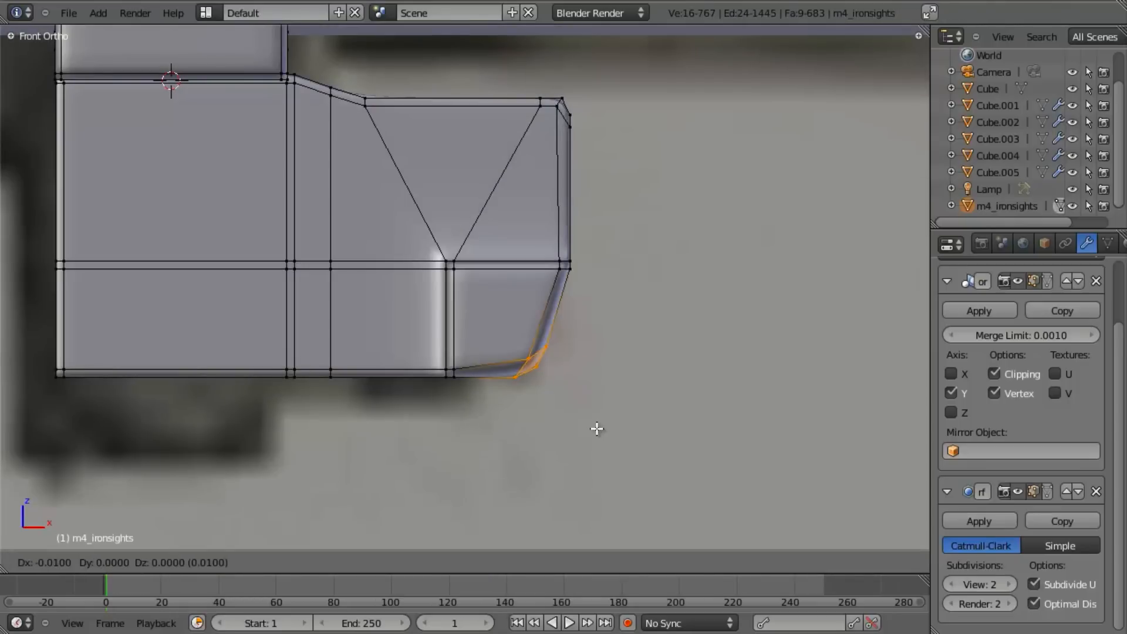
click(596, 410)
Examine the rounded front block from several angles and compare the lug's outline with the reference image.
scroll(605, 418, up, 2)
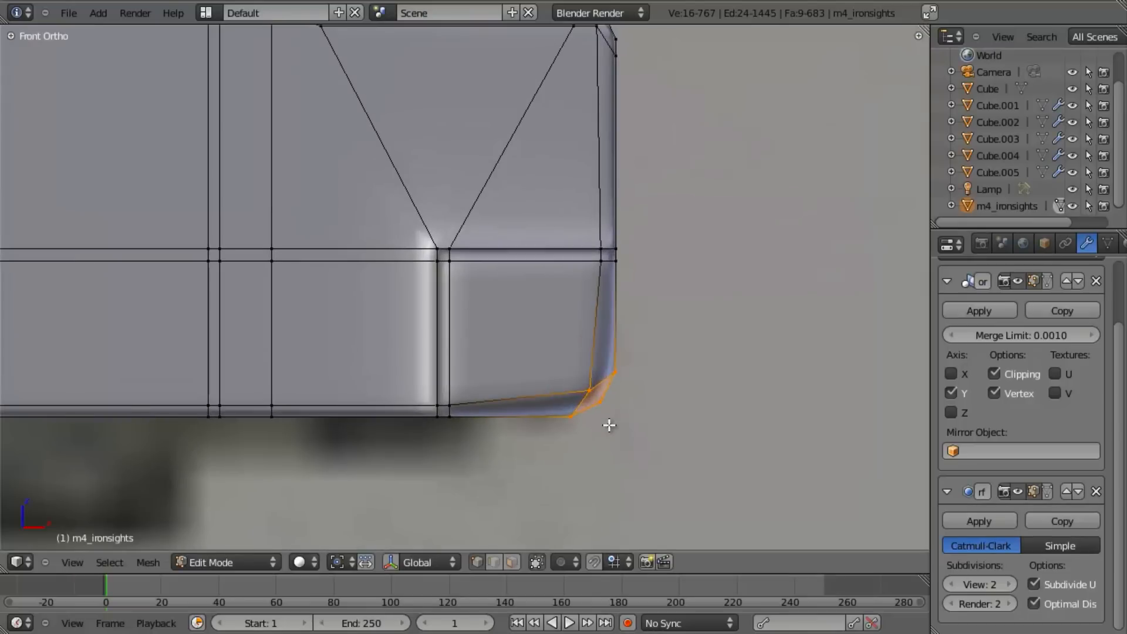
key(Tab)
scroll(609, 425, down, 5)
scroll(607, 435, down, 3)
middle_drag(545, 335, 554, 383)
scroll(611, 392, up, 8)
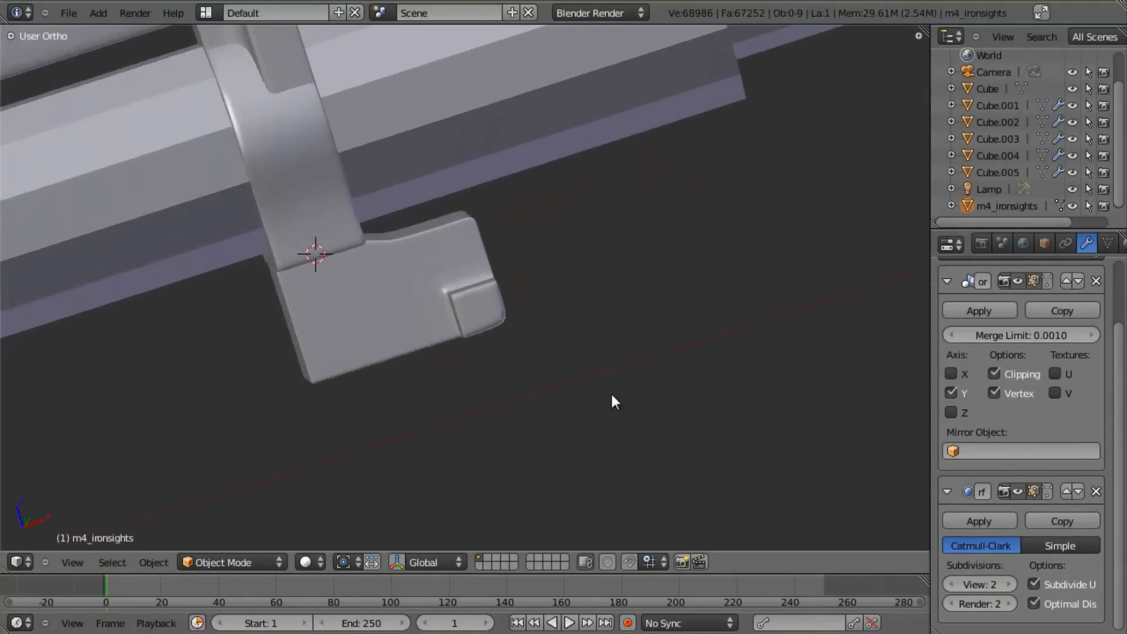
key(KP_1)
key(Tab)
scroll(411, 388, up, 2)
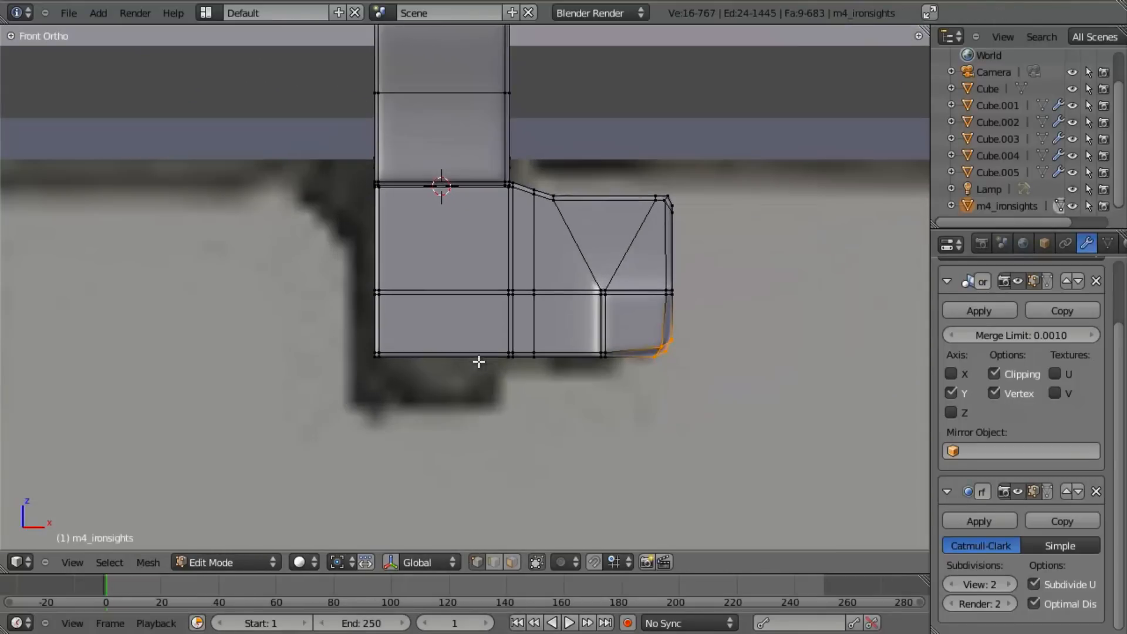
scroll(667, 478, up, 3)
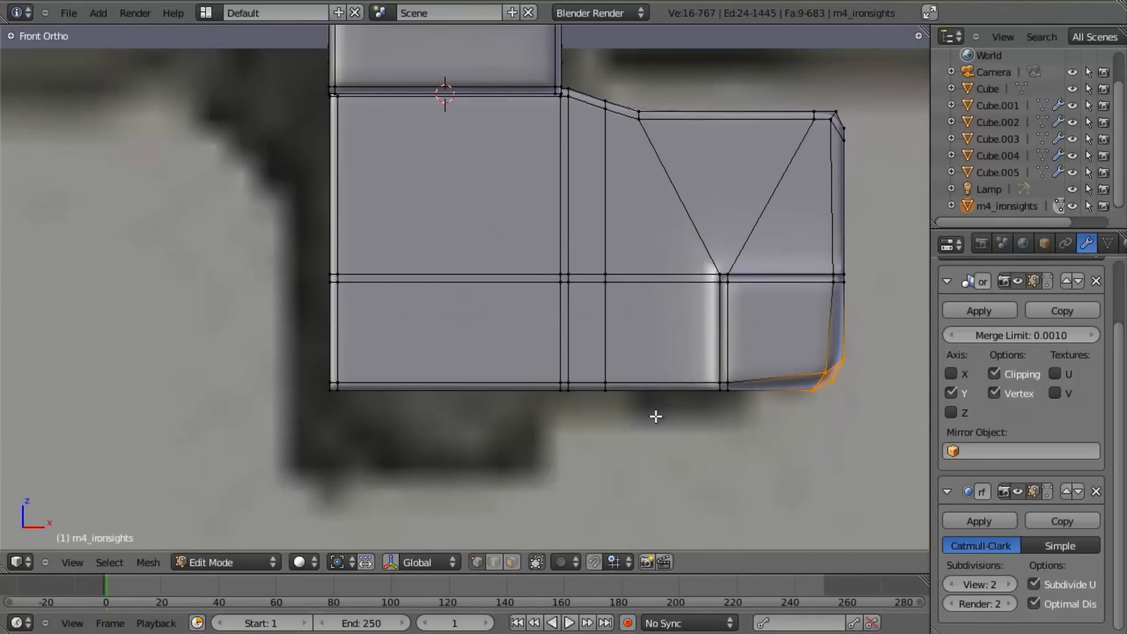
Clear the selection and box-select all vertices of the lug's lower rear section in front view.
key(a)
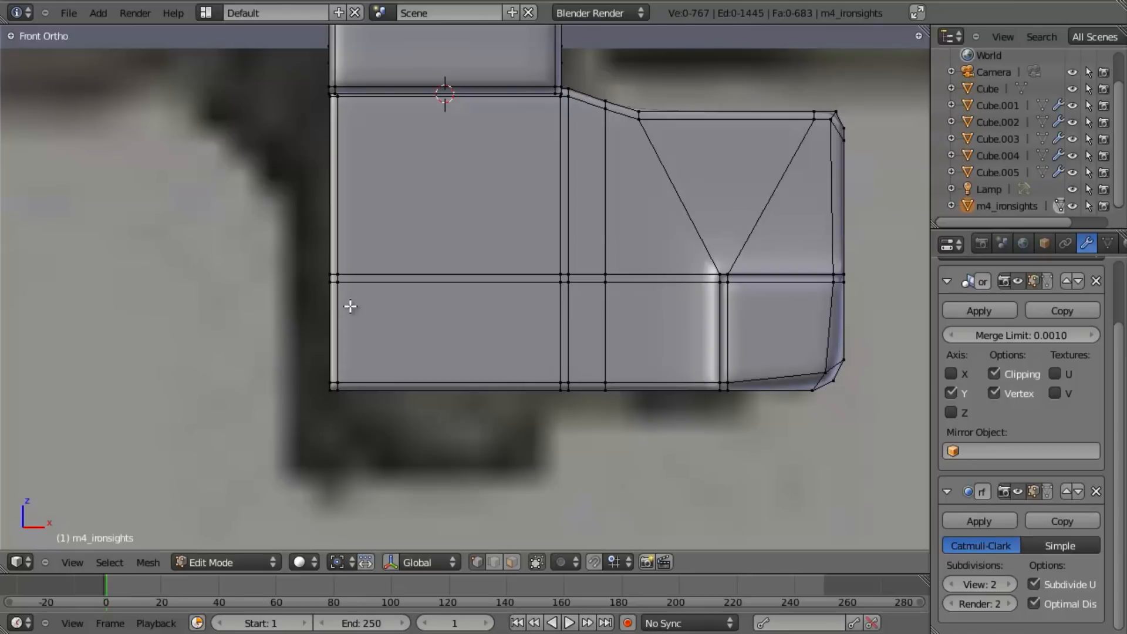
key(z)
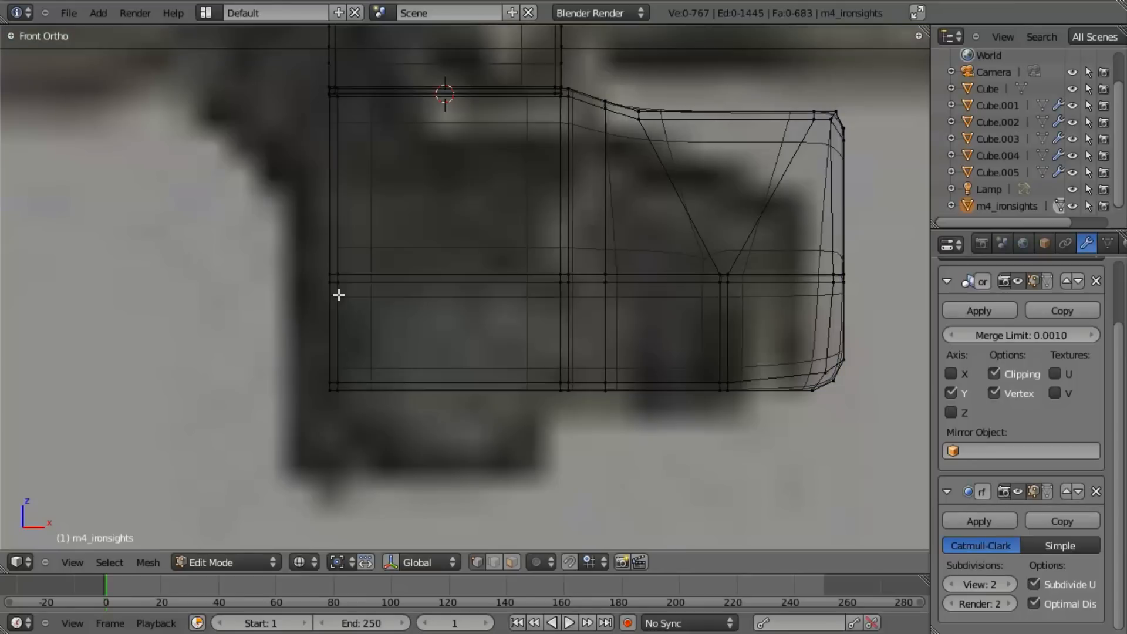
key(b)
drag(311, 258, 573, 446)
key(z)
mouse_move(646, 262)
middle_down()
mouse_move(571, 268)
mouse_move(561, 342)
mouse_move(553, 330)
middle_up()
Narrow the selection to the vertices on the outer side of the lug's lower rear section.
key(z)
key(b)
middle_drag(472, 200, 587, 426)
key(z)
key(z)
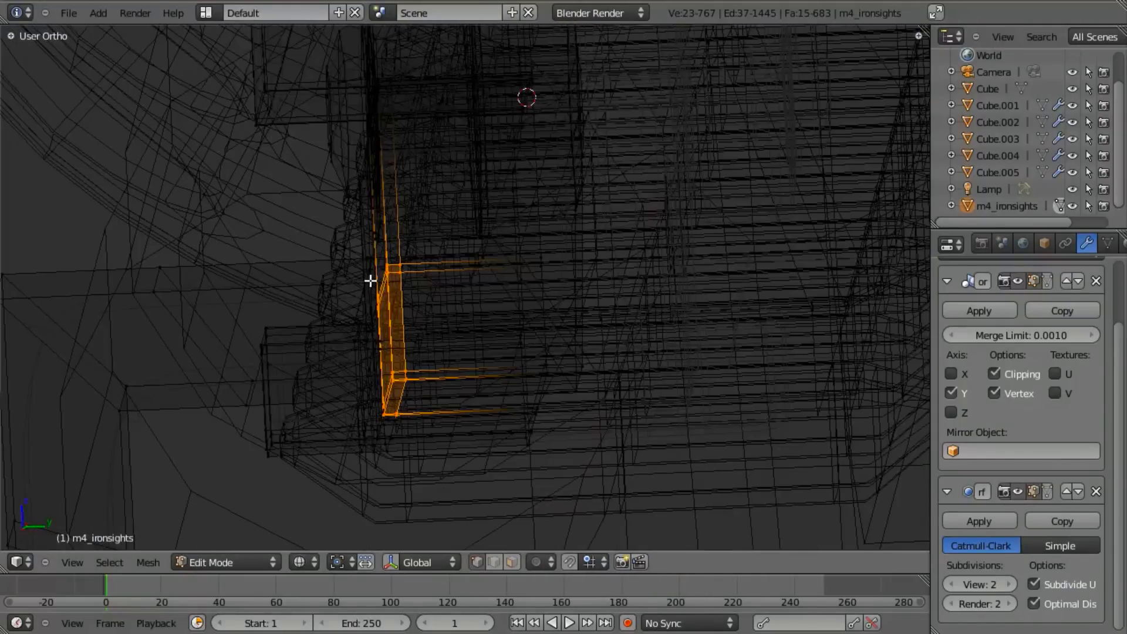
key(KP_3)
key(b)
drag(400, 222, 463, 469)
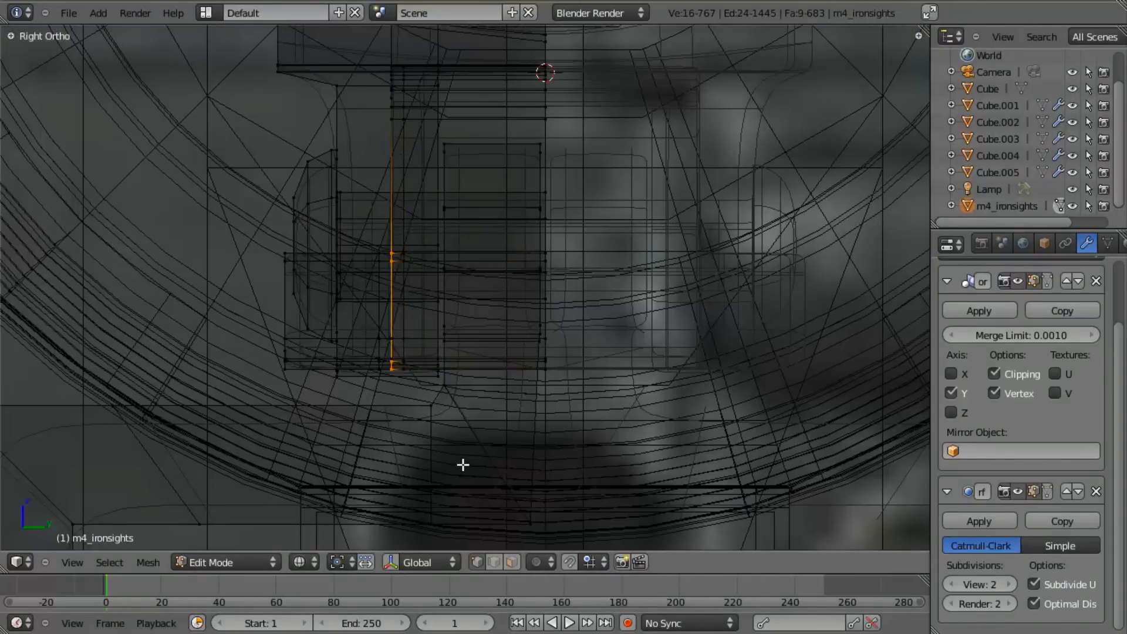
middle_drag(462, 469, 463, 469)
key(z)
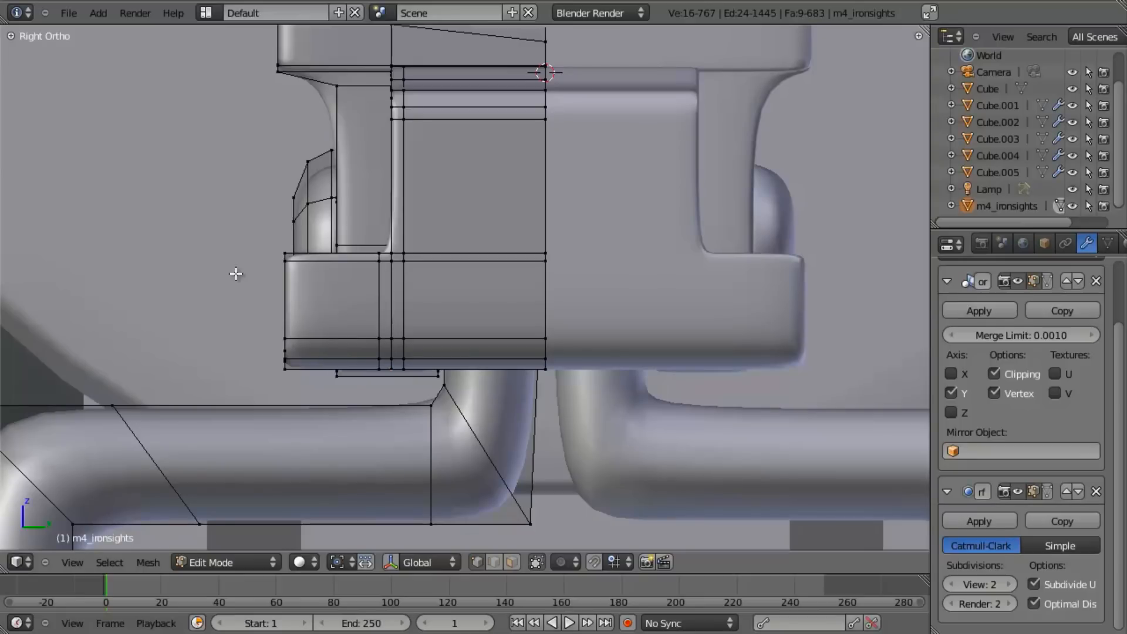
Extrude the rear section's side faces outward and set snapping to Vertex.
key(e)
click(287, 254)
key(shift+ctrl+Tab)
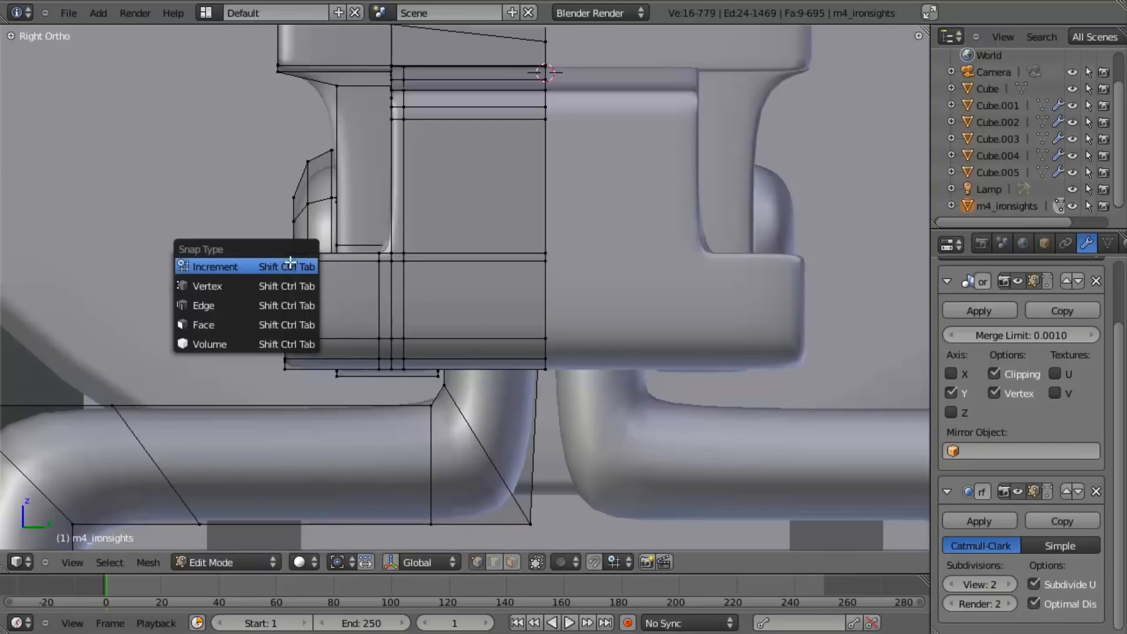
click(282, 286)
key(g)
ctrl+click(289, 259)
middle_drag(289, 259, 405, 310)
key(ctrl+z)
Snap the extruded rear faces along Y into line with the front block's outer face, and clear the selection.
mouse_move(294, 281)
middle_down()
mouse_move(227, 265)
mouse_move(292, 285)
middle_up()
key(g)
key(y)
ctrl+click(187, 260)
key(a)
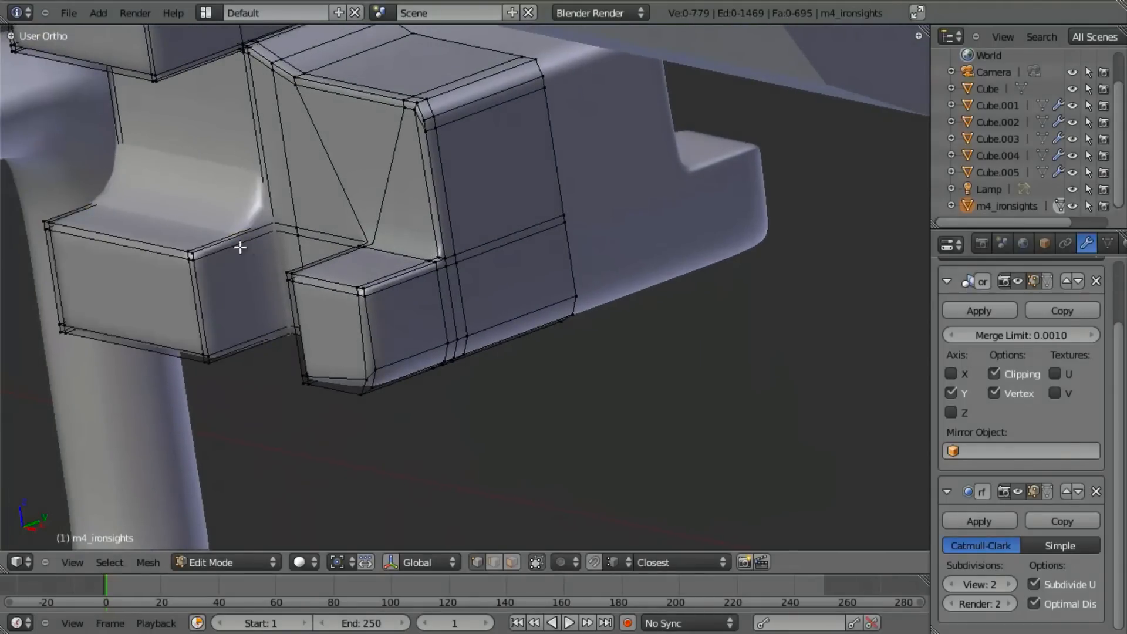
Add loop cuts around the base of the rear block and move the last one along Y toward the lug's side.
key(ctrl+r)
click(237, 243)
click(221, 238)
key(z)
click(216, 250)
click(344, 239)
key(z)
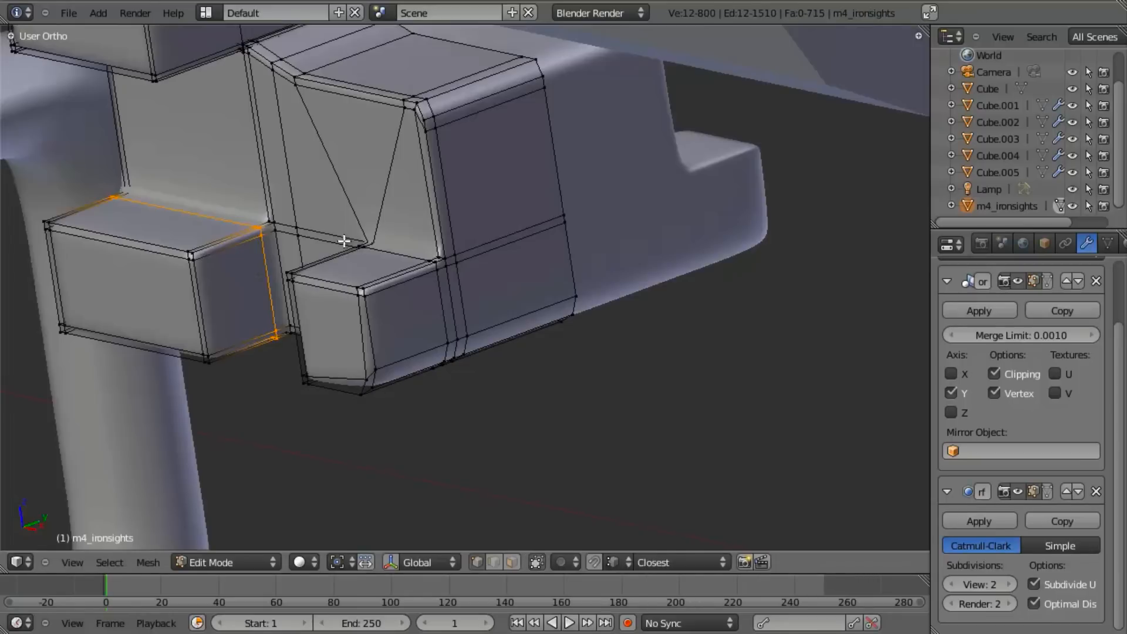
key(g)
key(y)
click(364, 250)
Box-select the two bottom rows of vertices of the lug's rear section in front view.
shift+middle_drag(265, 283, 433, 315)
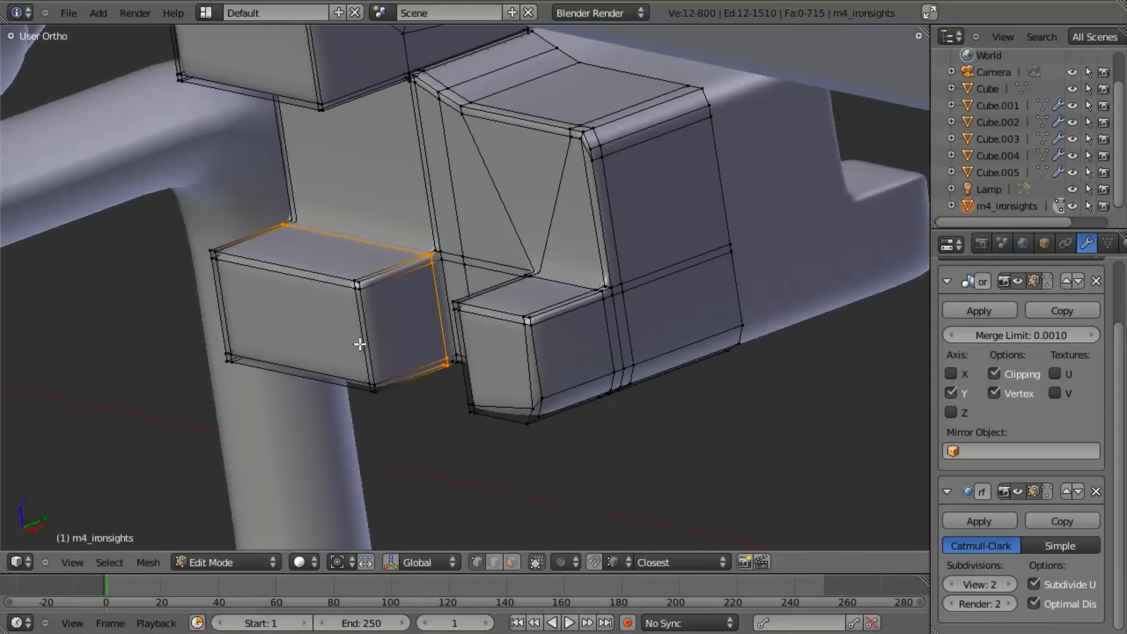
shift+middle_drag(286, 364, 354, 336)
key(KP_1)
scroll(437, 302, up, 3)
key(x)
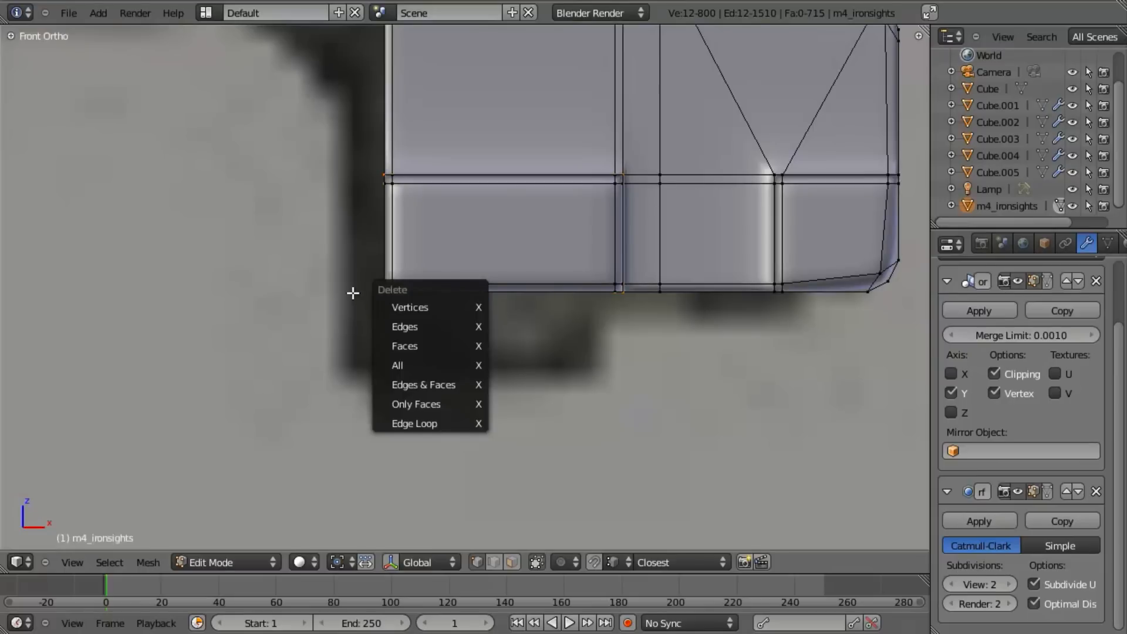
key(z)
key(a)
right_click(413, 294)
key(b)
drag(345, 284, 639, 329)
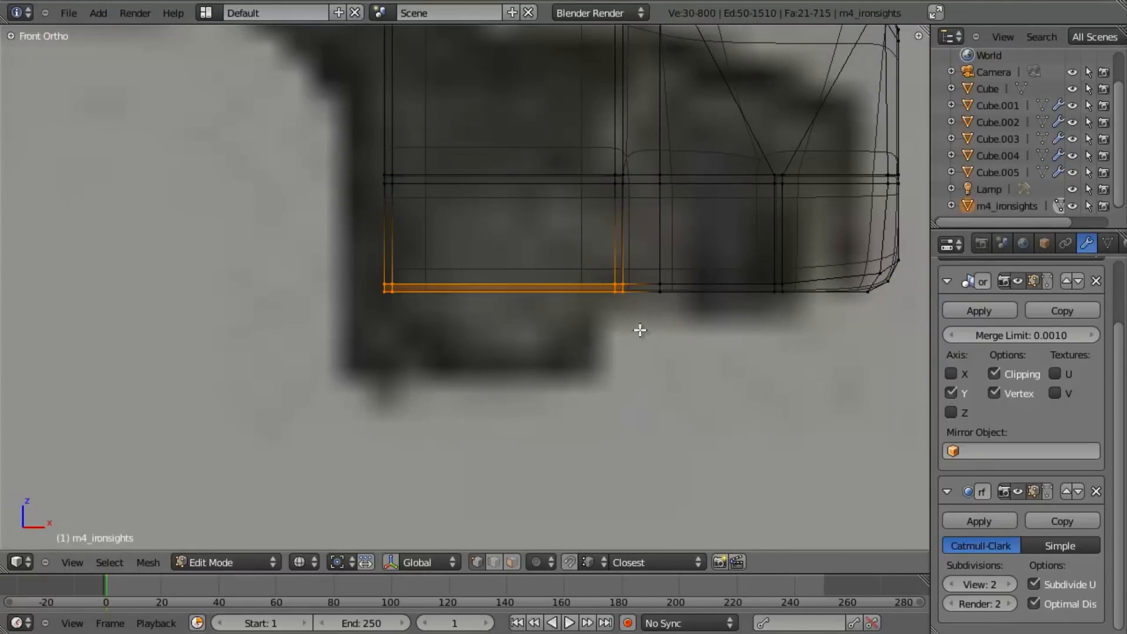
Extrude the bottom of the lug's rear section about 0.035 downward along Z and clear the selection.
key(b)
drag(303, 262, 653, 289)
key(e)
key(z)
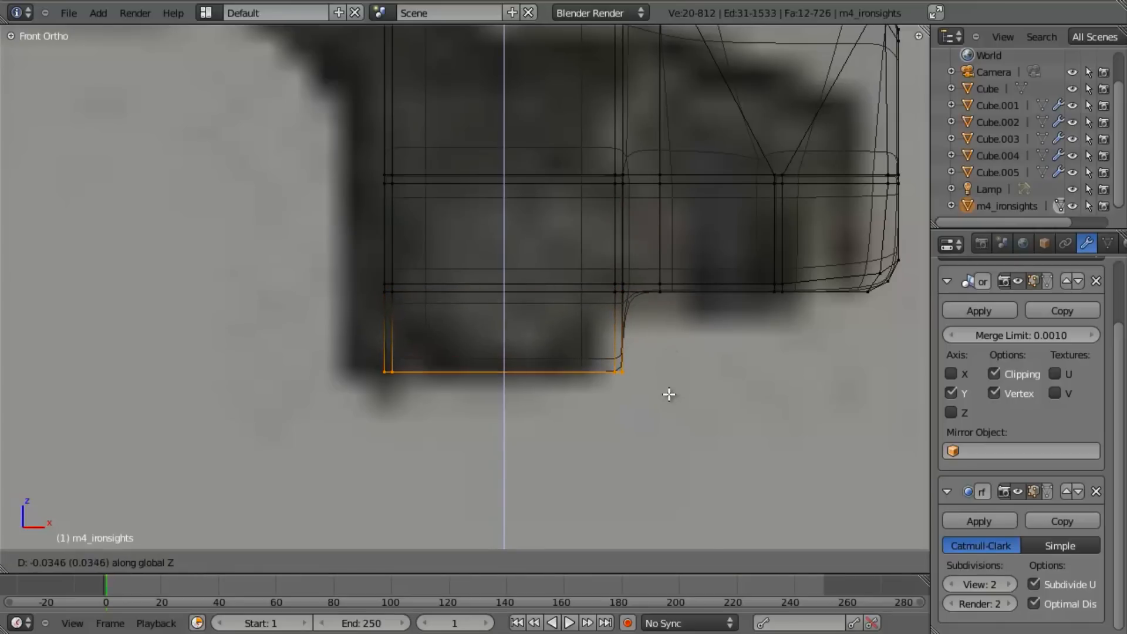
click(671, 398)
key(z)
key(a)
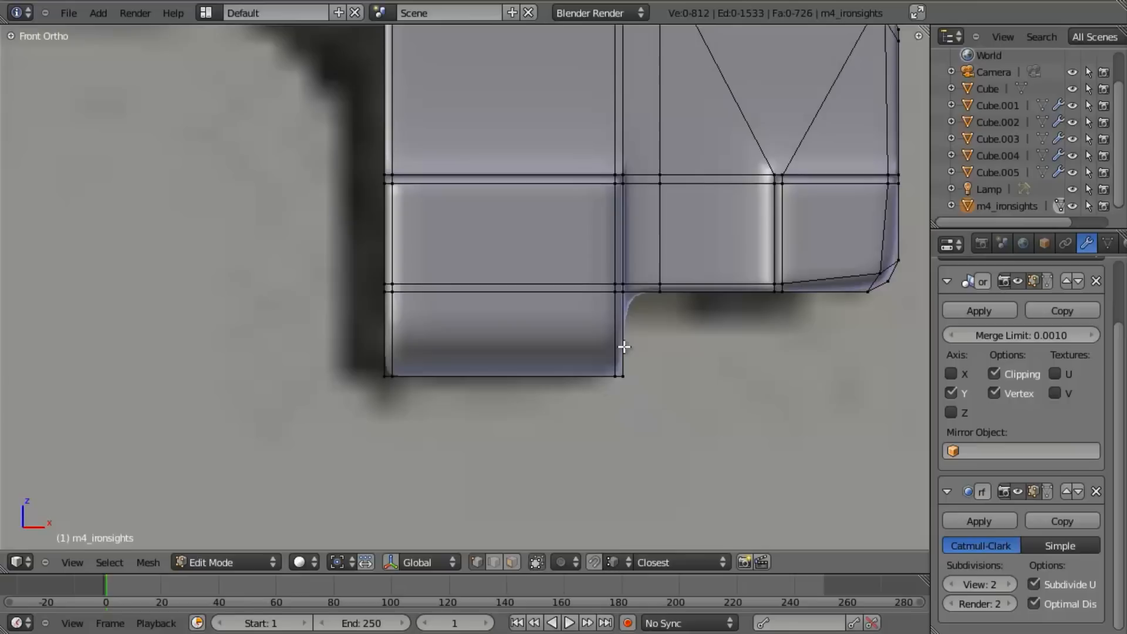
click(610, 324)
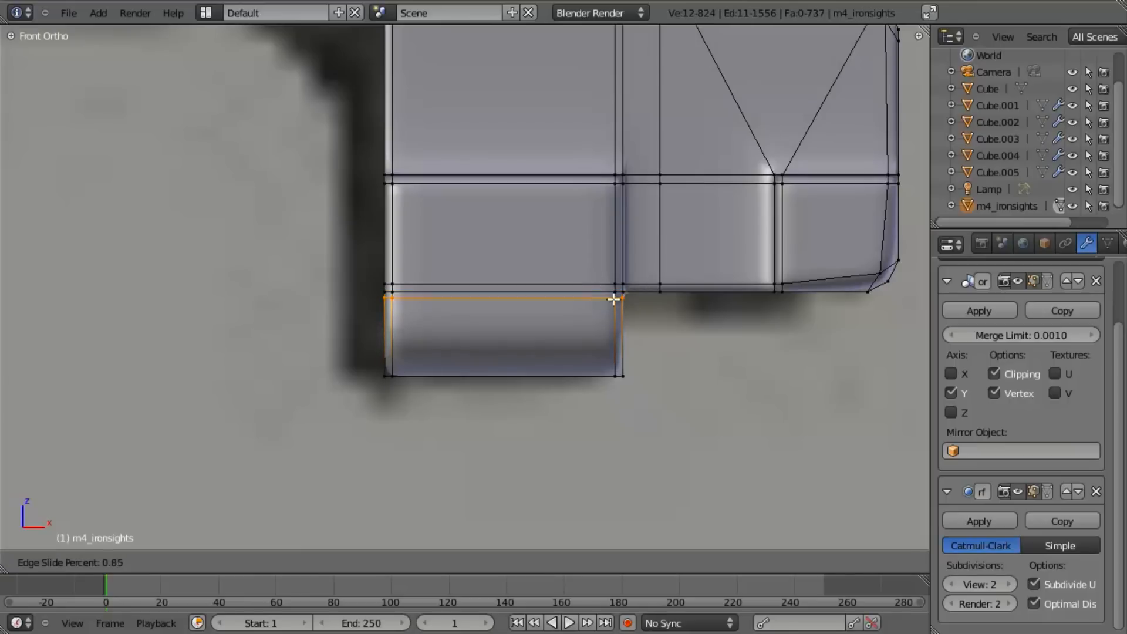
click(617, 300)
key(ctrl+z)
middle_drag(643, 270, 471, 288)
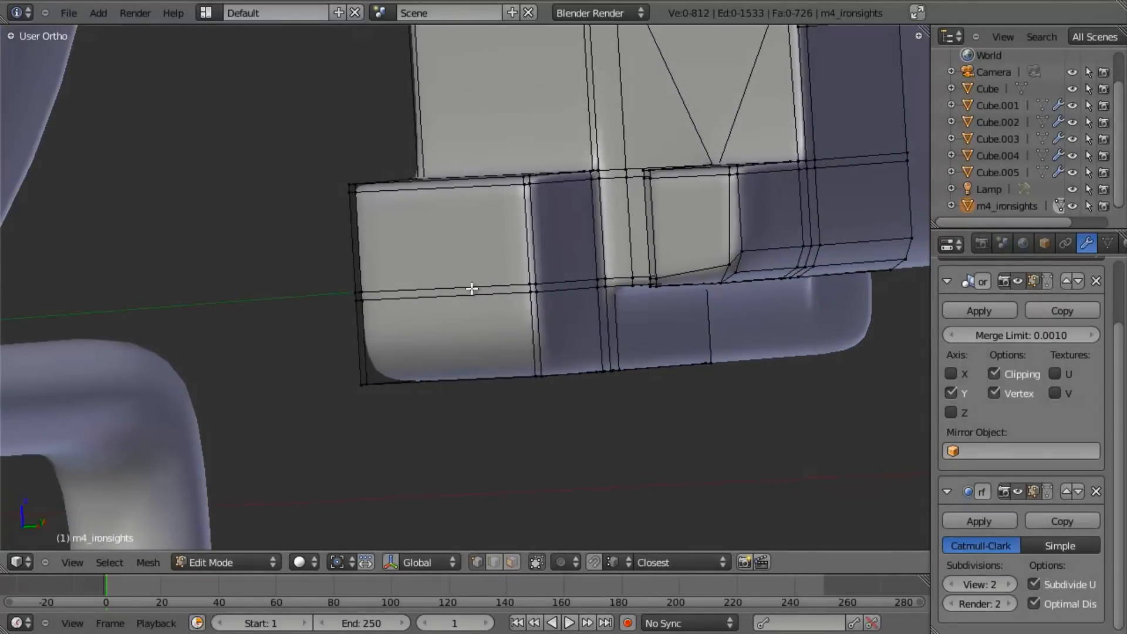
key(KP_1)
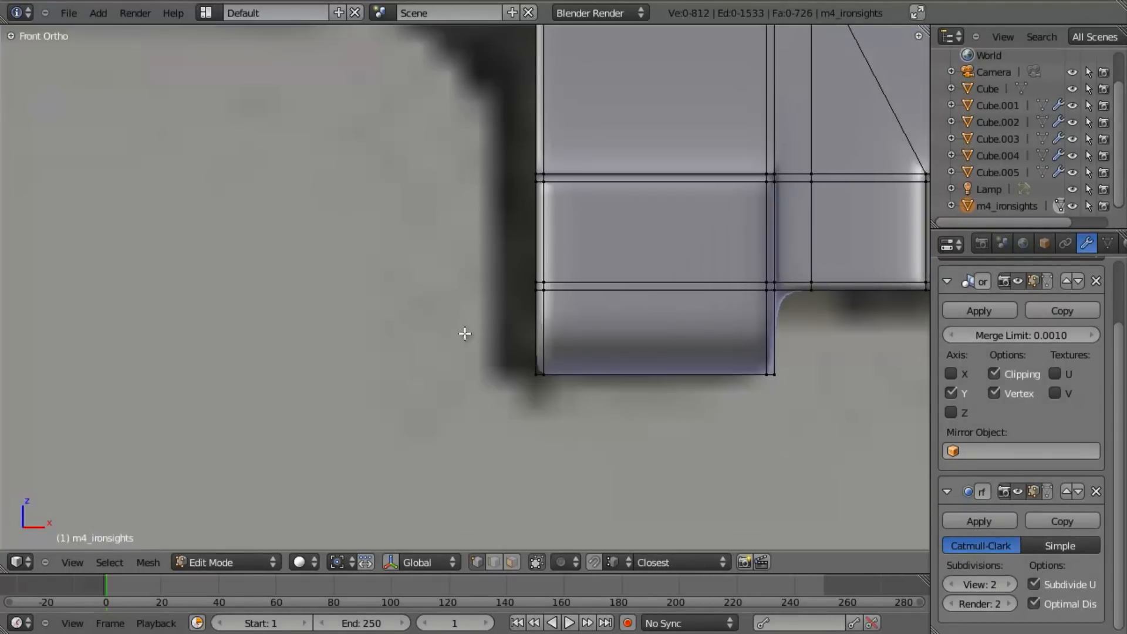
Move the inset vertices at the extension's lower rear corner forward along X and check the smoothed shape in Object Mode.
key(z)
key(b)
drag(538, 358, 597, 446)
key(z)
key(g)
key(x)
click(621, 399)
key(Tab)
middle_drag(578, 402, 638, 249)
key(KP_1)
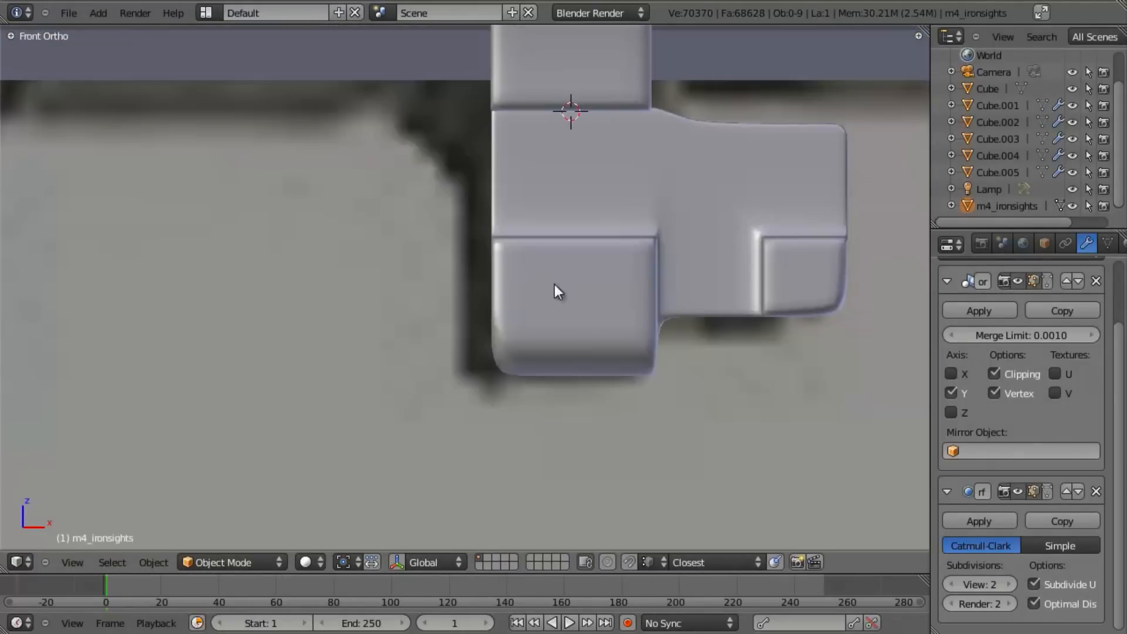
Add three evenly spaced horizontal loop cuts to the lug's lower rear extension.
key(Tab)
shift+middle_drag(642, 398, 573, 350)
scroll(574, 352, up, 3)
key(z)
key(a)
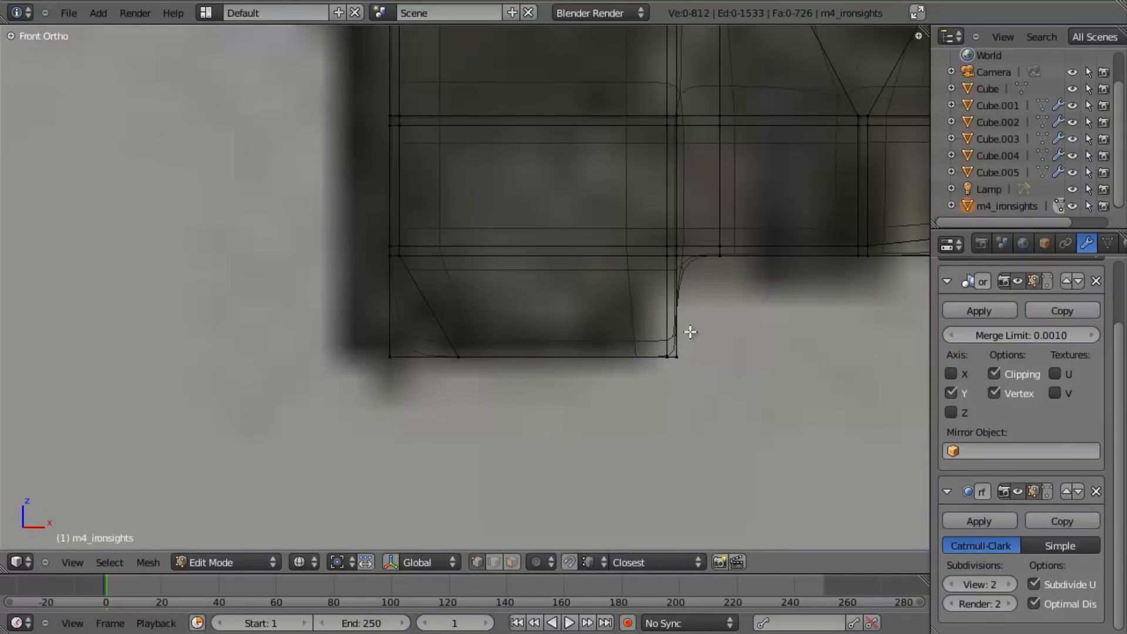
click(696, 303)
right_click(694, 304)
key(a)
Move the front-side vertices of the upper two new loops about 0.013 backward along X to form a notch.
key(b)
drag(710, 311, 710, 311)
key(z)
key(g)
key(x)
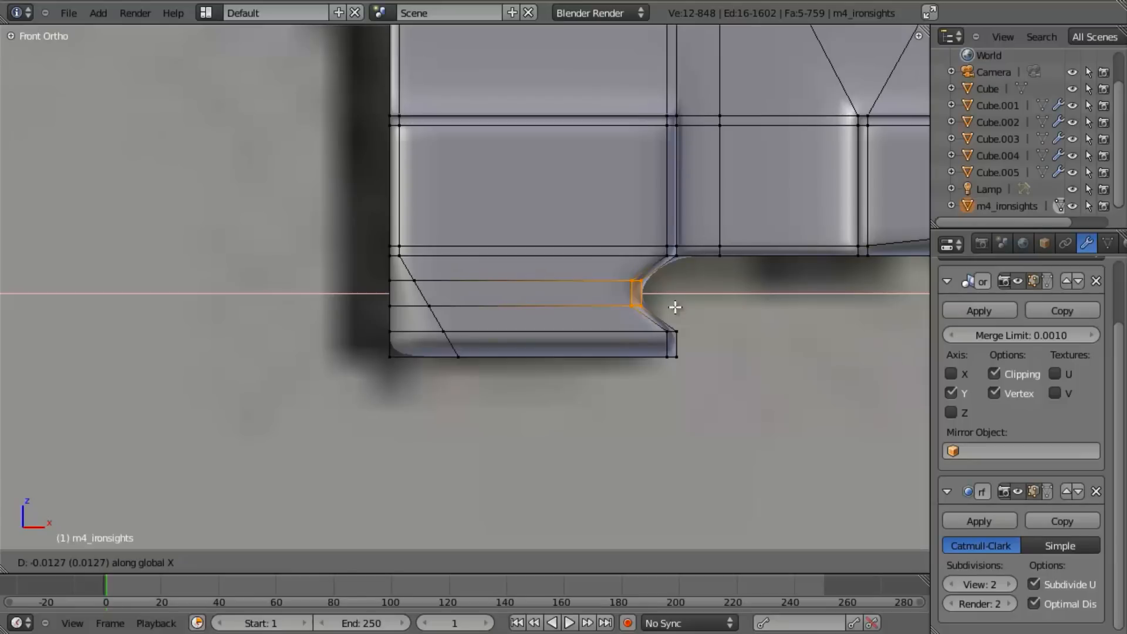
click(669, 306)
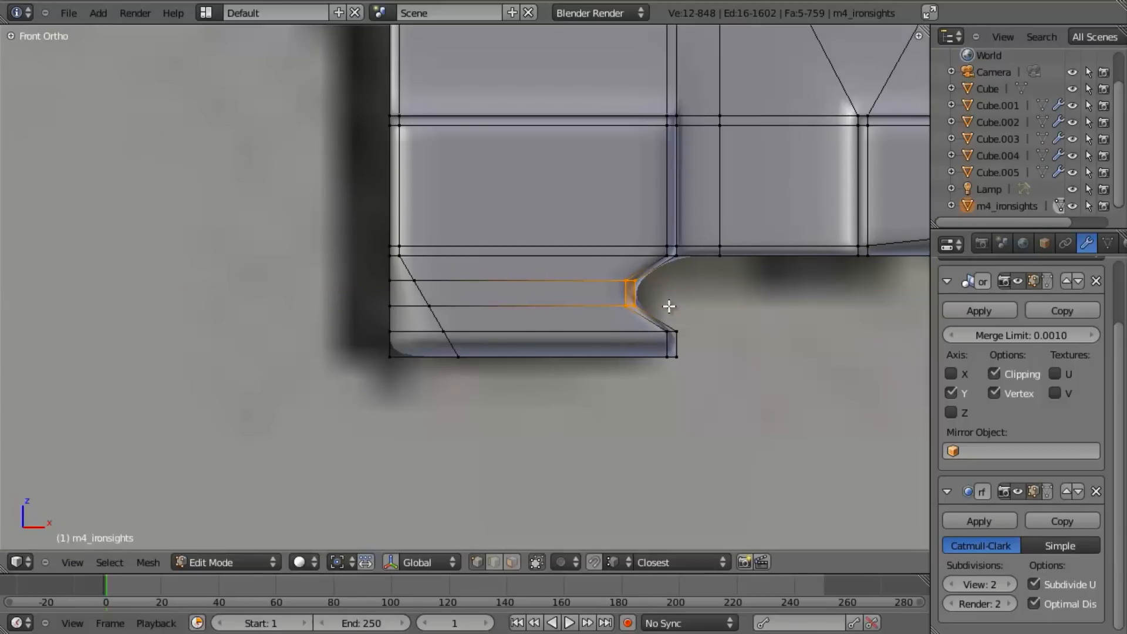
Scale the notch vertices up along Z to widen the notch and check it in Object Mode.
key(Tab)
scroll(652, 364, down, 7)
mouse_move(657, 352)
middle_down()
mouse_move(529, 215)
mouse_move(432, 370)
mouse_move(540, 389)
mouse_move(636, 355)
middle_up()
scroll(539, 389, up, 4)
key(Tab)
key(s)
key(z)
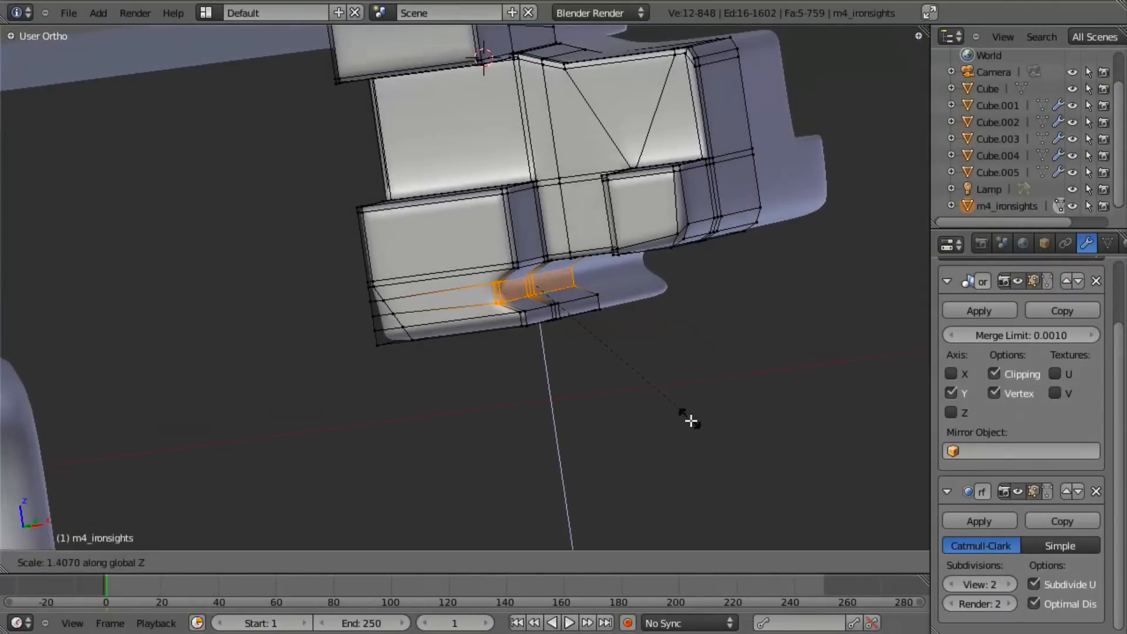
click(706, 442)
key(Tab)
mouse_move(552, 320)
middle_down()
mouse_move(509, 285)
mouse_move(534, 268)
mouse_move(532, 320)
mouse_move(463, 324)
middle_up()
Bend the slanted inner edge of the extension's rear corner into a curve by moving its intermediate vertices backward along X.
key(Tab)
scroll(493, 327, up, 3)
key(a)
key(KP_1)
key(z)
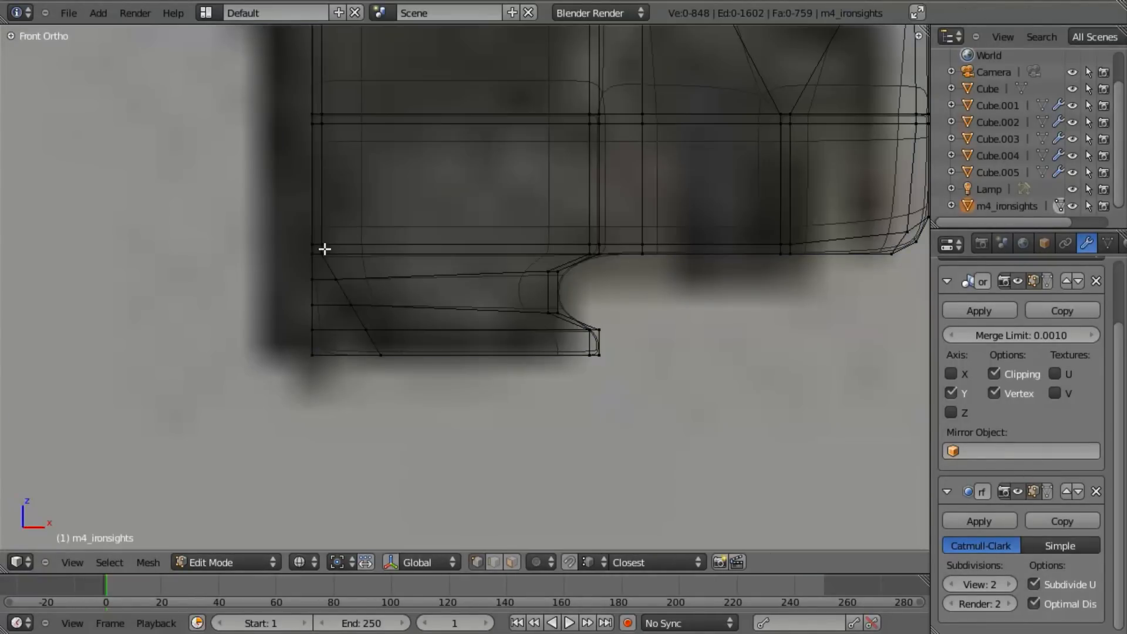
drag(370, 311, 411, 339)
key(b)
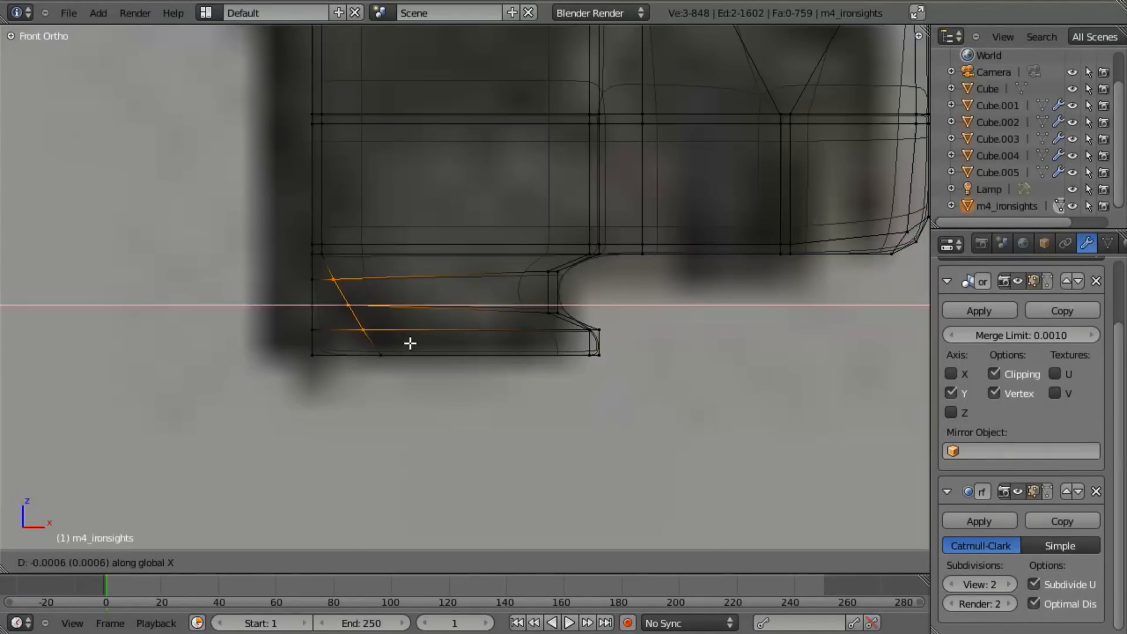
drag(255, 231, 364, 280)
middle_drag(363, 280, 364, 280)
key(g)
key(x)
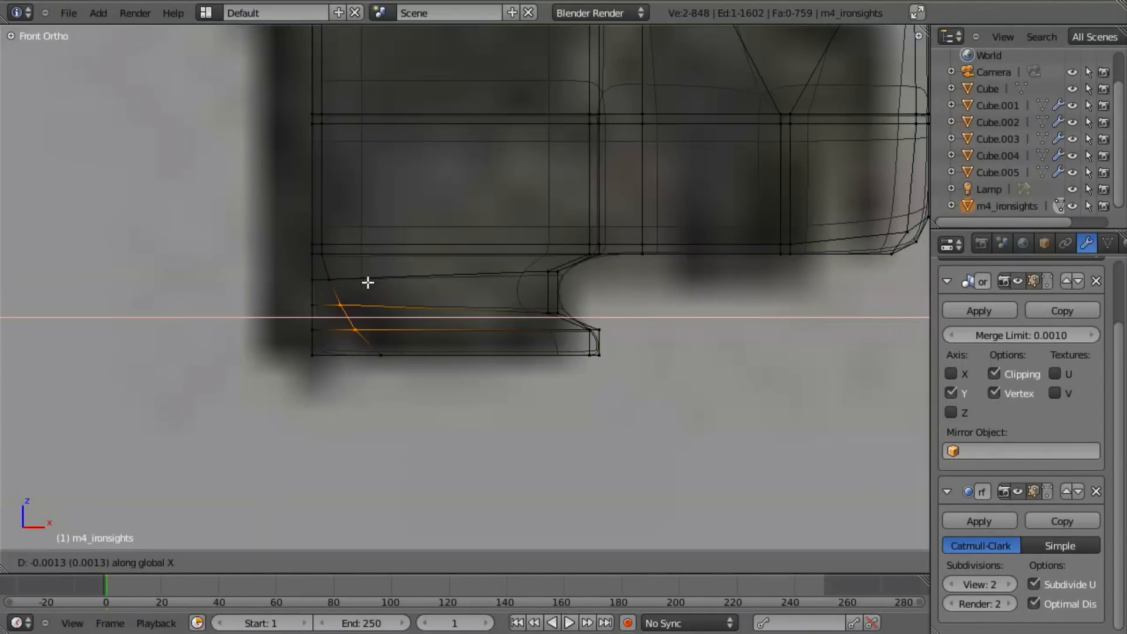
click(368, 283)
key(z)
key(a)
key(Tab)
key(Tab)
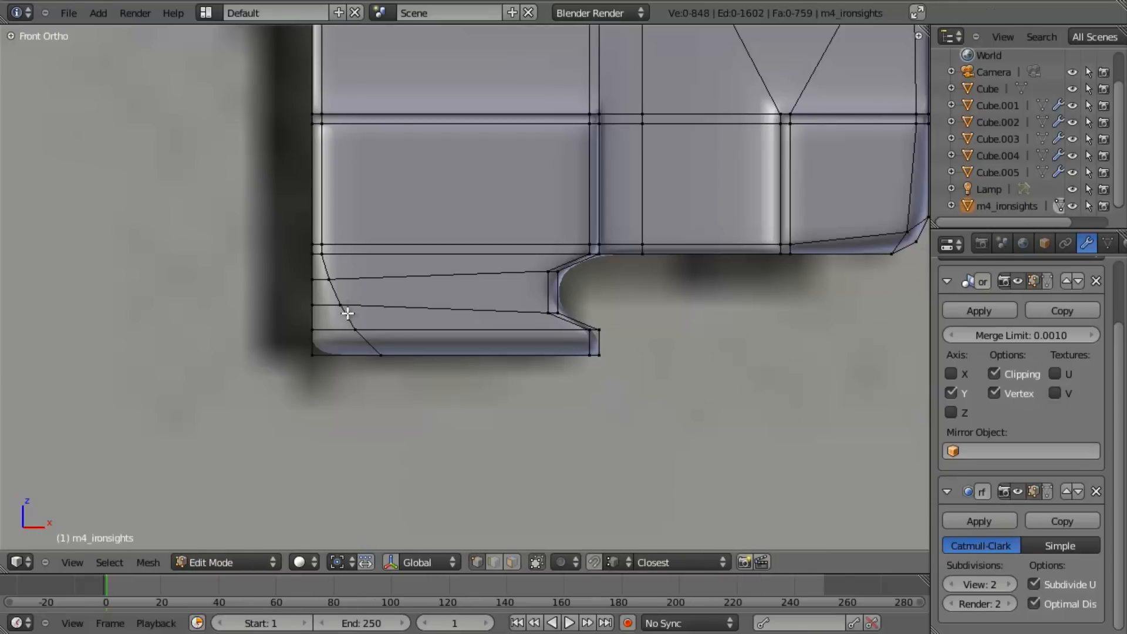
Move the extension's bottom rear corner vertices about 0.016 forward along X and the row above about 0.003.
key(g)
key(x)
click(382, 334)
key(z)
key(a)
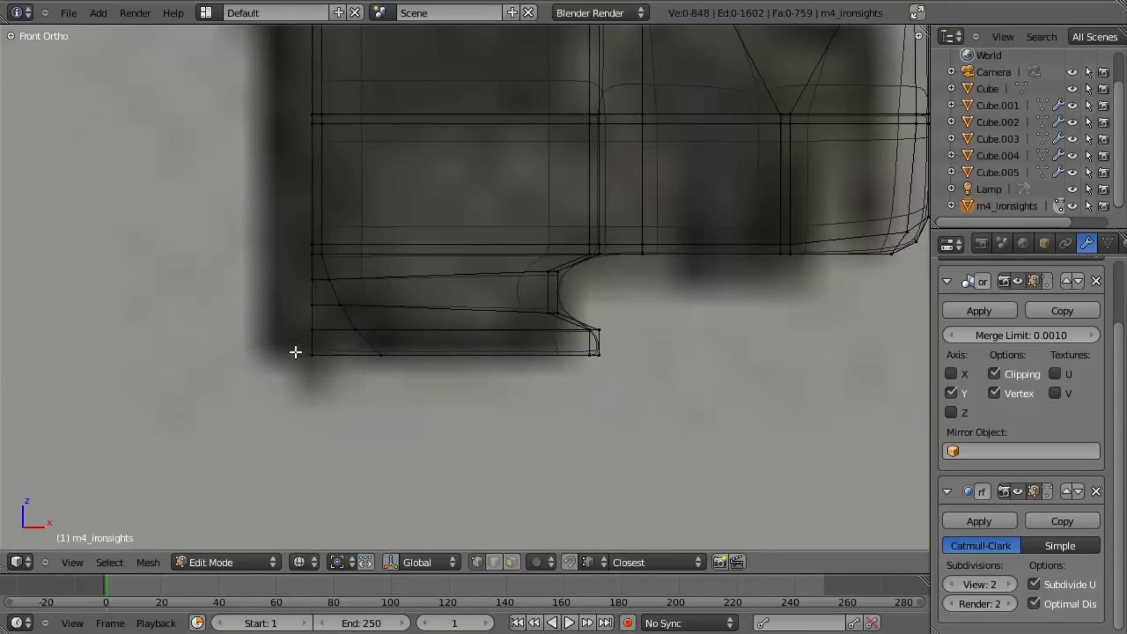
key(g)
key(x)
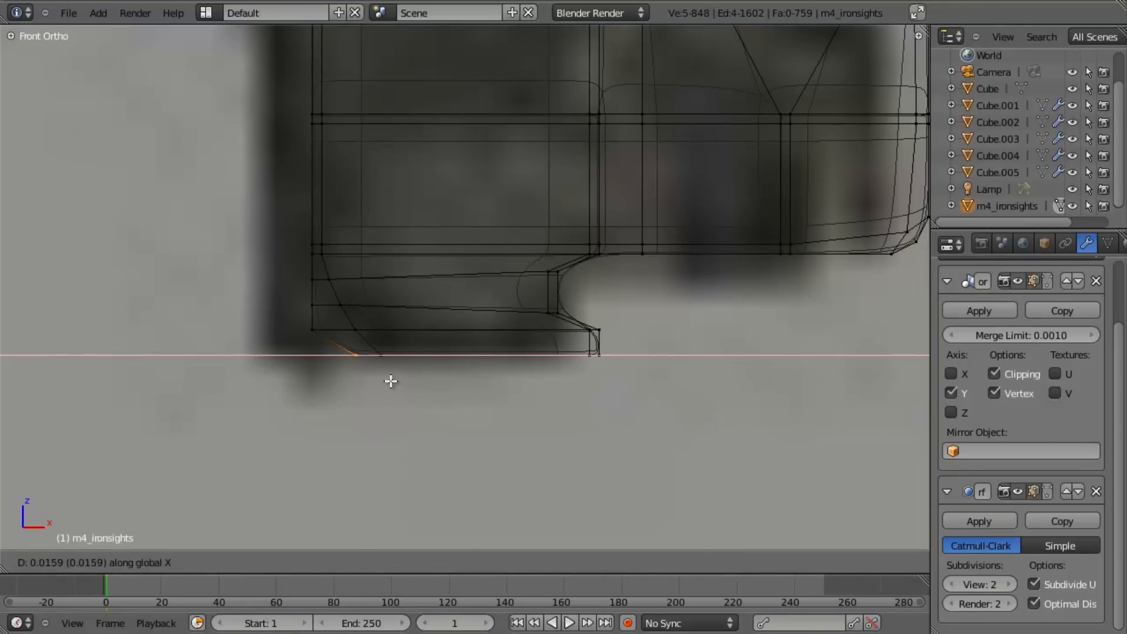
click(391, 381)
key(g)
key(x)
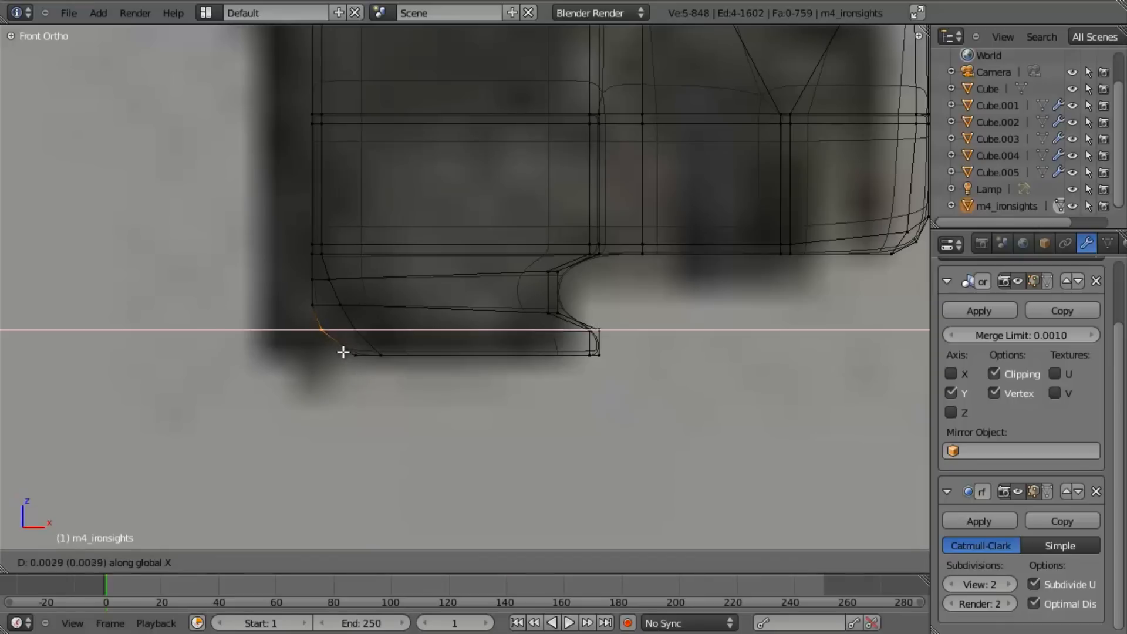
click(347, 353)
Fine-tune the rows of rear corner vertices along X to round the extension's lower rear outline, and return to Object Mode.
key(a)
key(b)
key(g)
key(x)
click(323, 308)
key(a)
key(b)
drag(320, 319, 371, 367)
key(g)
key(x)
click(350, 350)
key(a)
key(b)
key(g)
key(x)
click(372, 369)
key(z)
key(Tab)
key(a)
Examine the lug together with the barrel, handguard and sling loop from several angles.
scroll(512, 386, down, 4)
shift+middle_drag(512, 229, 494, 313)
scroll(494, 312, down, 3)
middle_drag(557, 283, 441, 348)
scroll(508, 351, down, 3)
scroll(510, 311, up, 2)
scroll(587, 221, down, 2)
scroll(508, 332, down, 5)
scroll(397, 361, down, 2)
scroll(497, 378, up, 9)
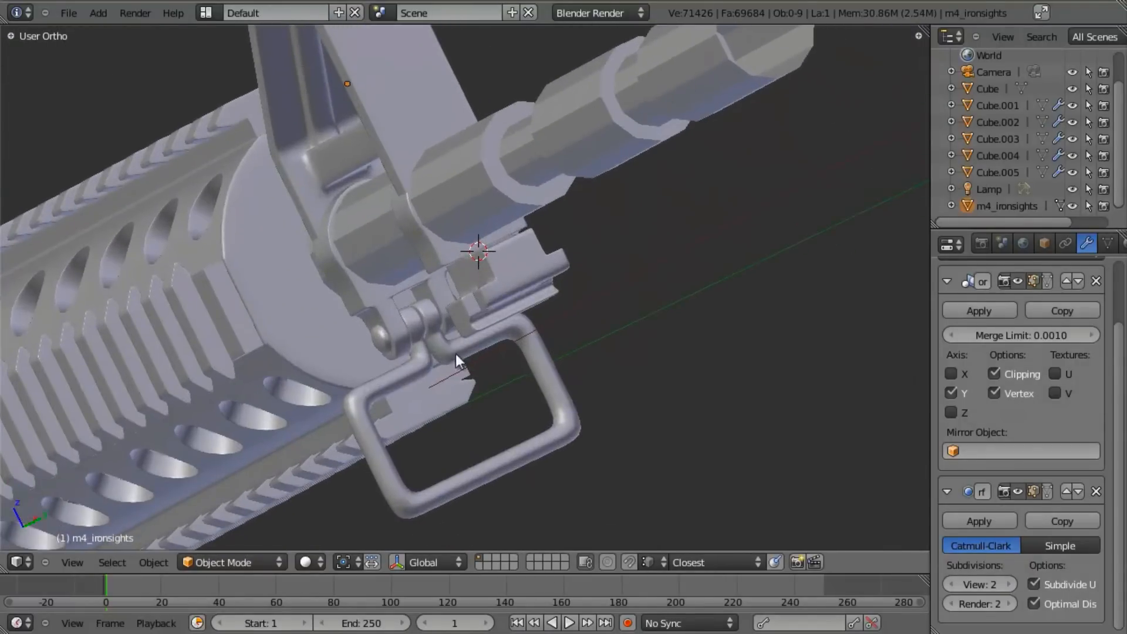
Select the whole lug as linked geometry and scale it down along Y to narrow it.
key(Tab)
scroll(469, 346, up, 5)
mouse_move(506, 361)
middle_down()
mouse_move(485, 319)
mouse_move(496, 364)
middle_up()
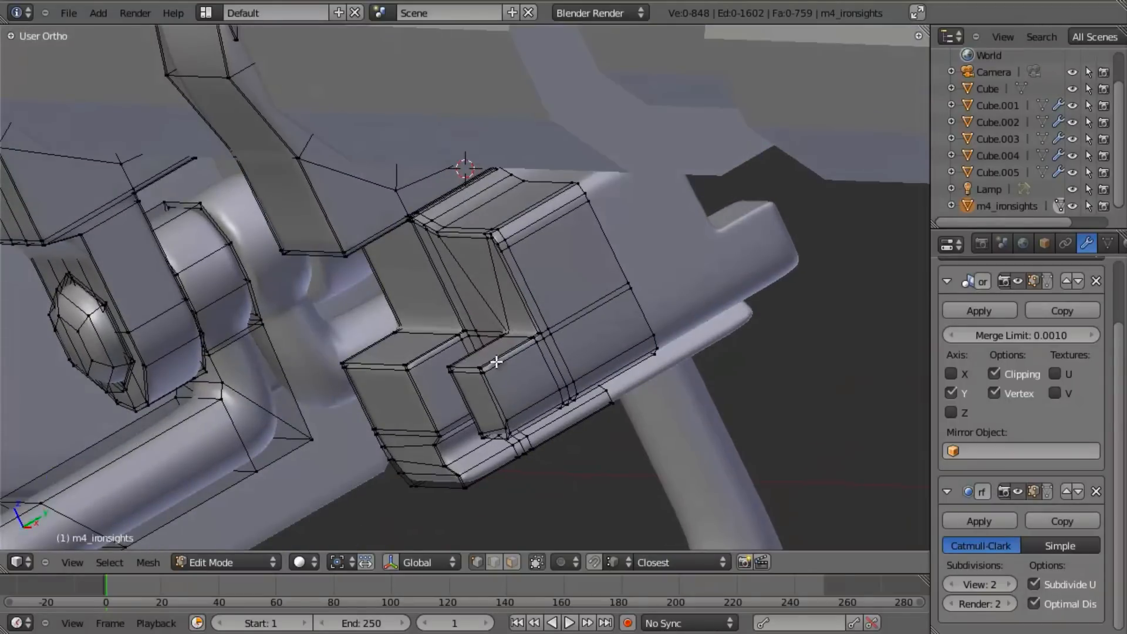
key(l)
middle_drag(461, 414, 558, 423)
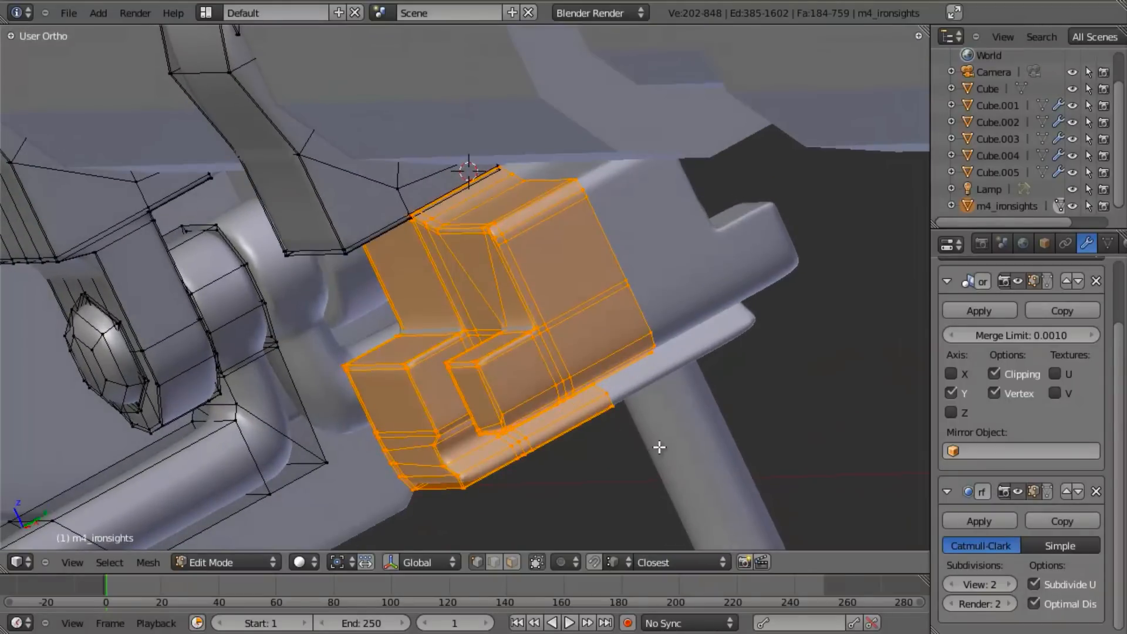
key(s)
key(y)
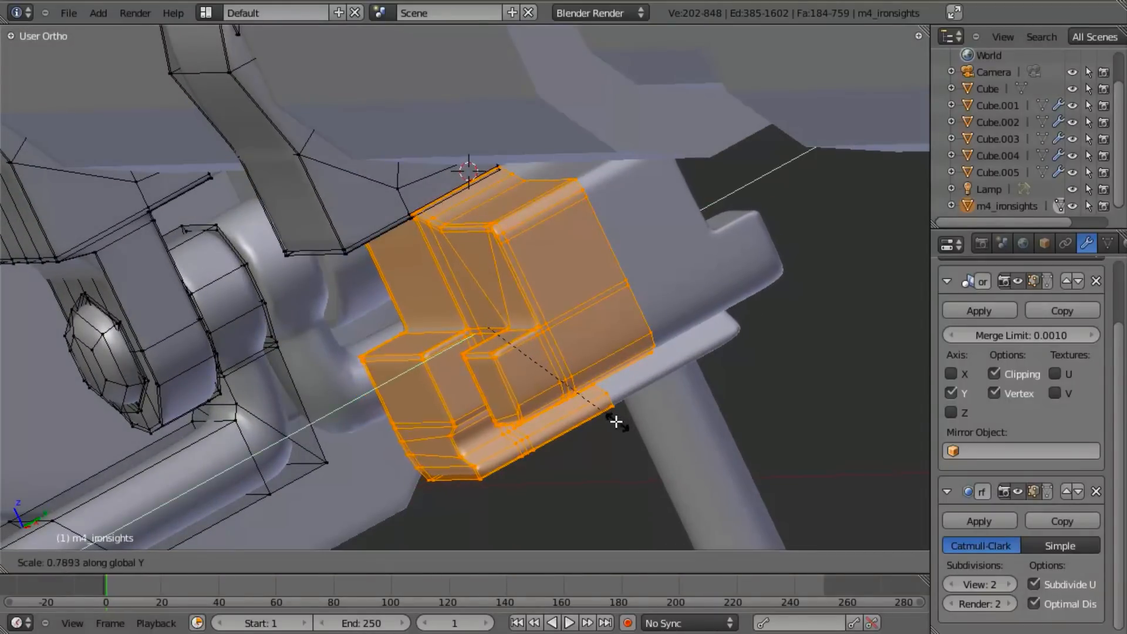
click(596, 405)
middle_drag(596, 402, 532, 389)
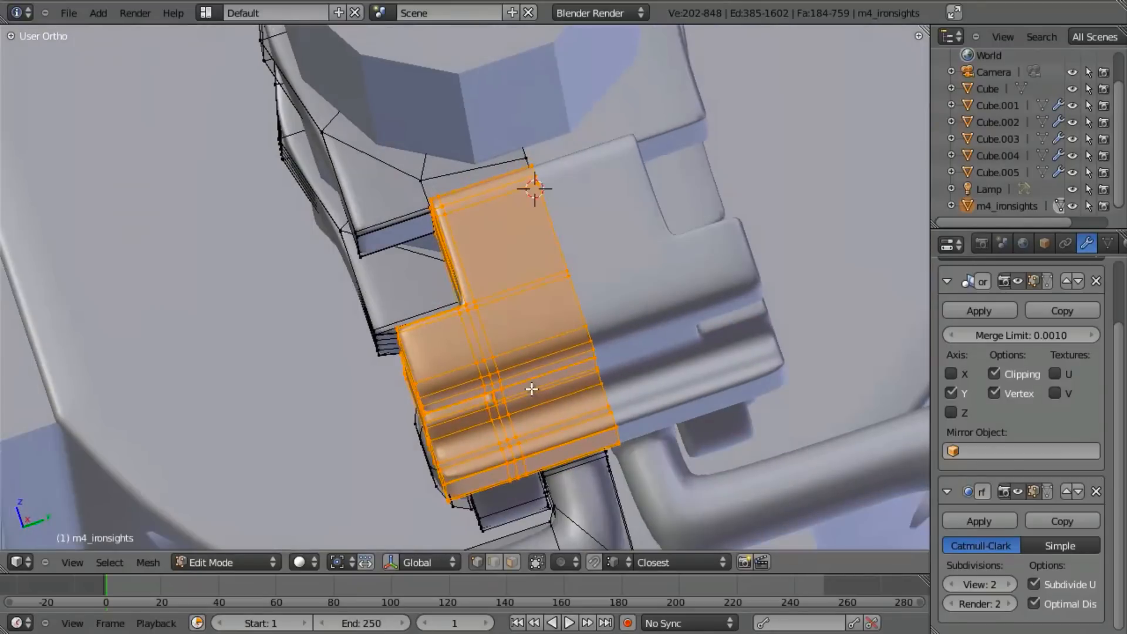
middle_drag(596, 365, 427, 274)
Scale the lug along Y around the 3D cursor to narrow it further, finishing with a factor of about 0.59.
key(s)
key(y)
click(648, 431)
key(s)
key(y)
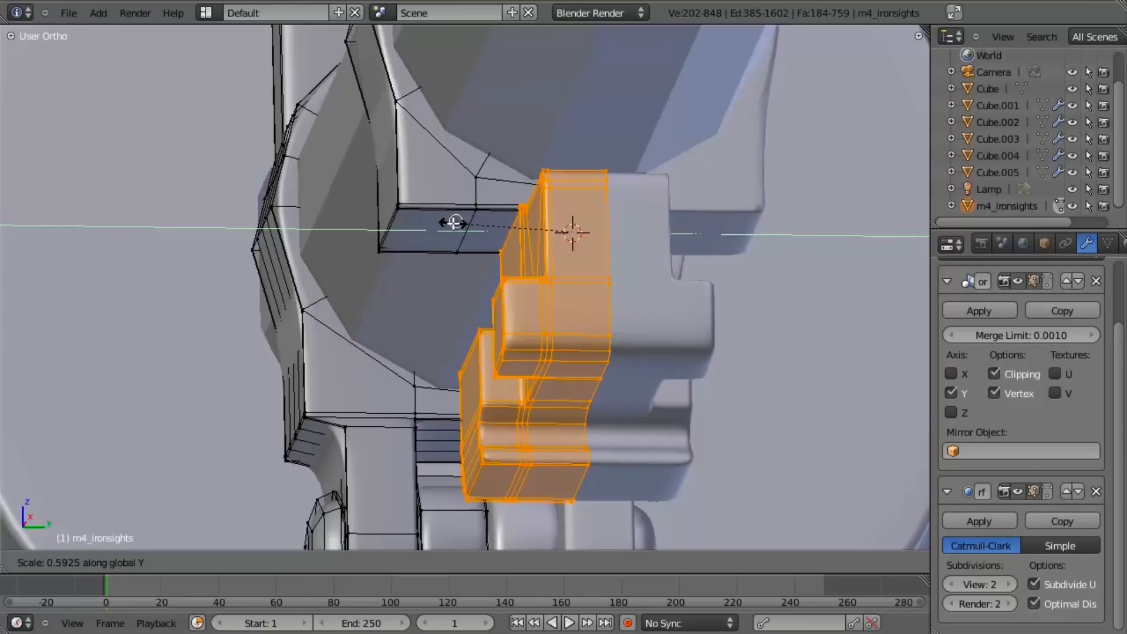
click(455, 223)
Examine the narrowed lug against the barrel band and surrounding parts, clearing the selection.
middle_drag(448, 239, 448, 330)
key(Tab)
scroll(459, 319, down, 5)
scroll(457, 291, up, 4)
scroll(565, 286, up, 3)
key(Tab)
key(a)
scroll(546, 267, down, 3)
scroll(592, 266, down, 3)
key(Tab)
scroll(569, 237, down, 3)
scroll(449, 329, up, 3)
Box-select the lower part of the lug in front view and move it slightly up along Z to shorten the lug.
key(Tab)
key(KP_1)
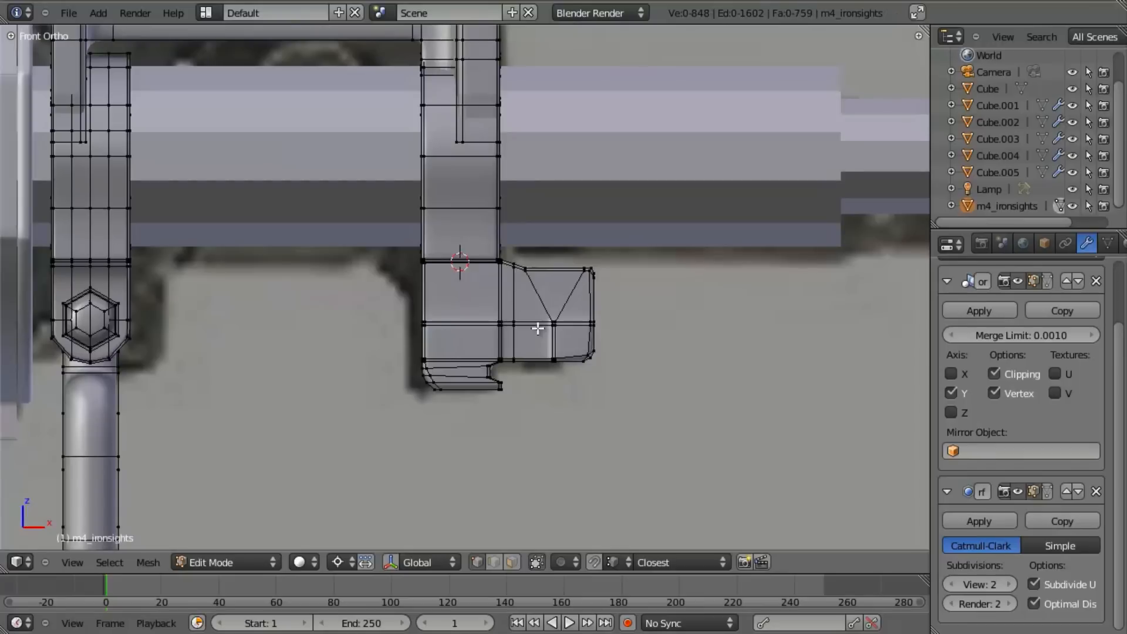
key(z)
key(b)
drag(407, 320, 652, 415)
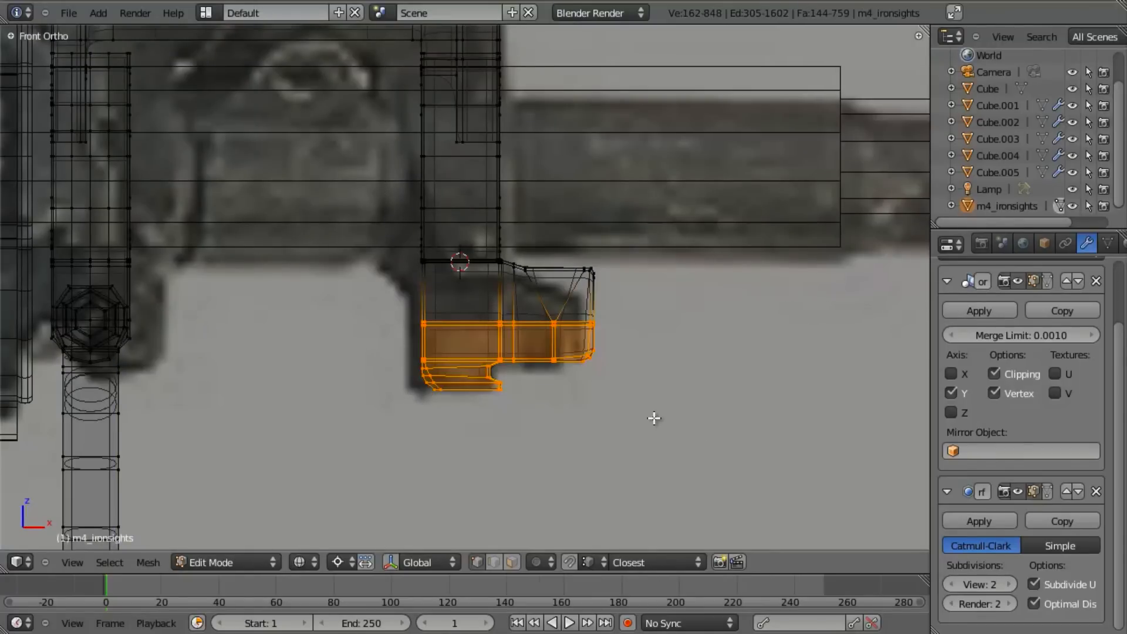
key(g)
key(z)
click(650, 404)
key(Tab)
key(z)
mouse_move(649, 403)
middle_down()
mouse_move(486, 432)
mouse_move(538, 253)
mouse_move(472, 274)
middle_up()
scroll(491, 372, down, 6)
scroll(472, 274, up, 3)
key(KP_1)
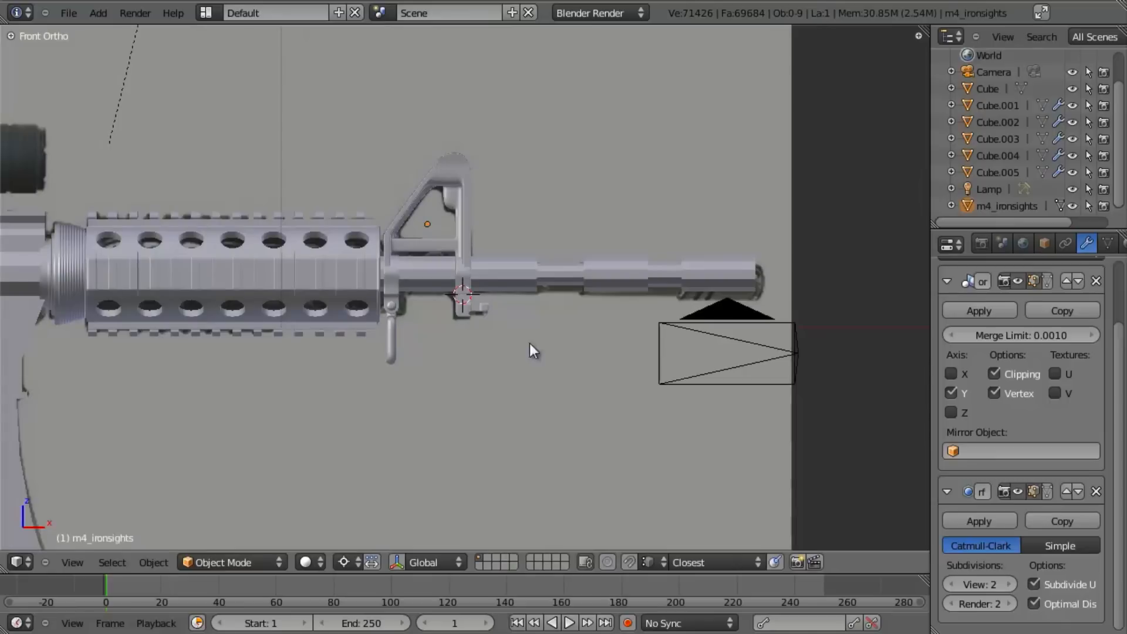
Try to scale the lug's muzzle-side extension along X in wireframe front view.
scroll(530, 340, up, 5)
key(Tab)
key(x)
key(z)
scroll(645, 372, up, 3)
key(a)
key(b)
drag(521, 320, 738, 554)
key(s)
key(x)
right_click(700, 468)
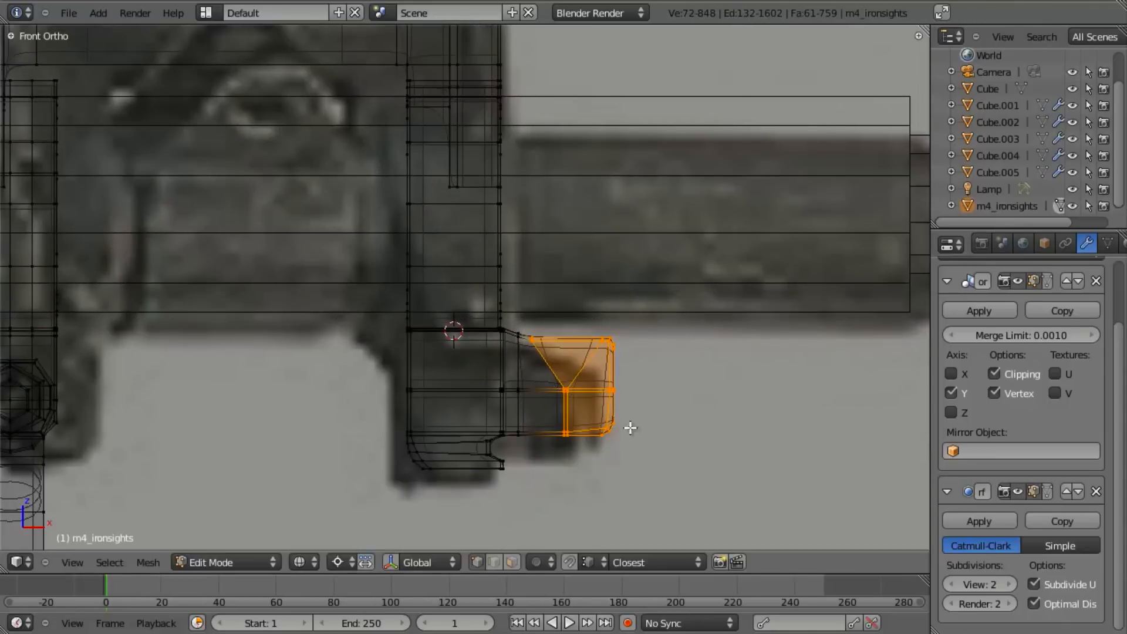
Box-select the upper inner corner vertices of the lug's muzzle-side extension and shift them along X toward the muzzle.
key(a)
key(b)
drag(544, 352, 547, 355)
key(g)
key(x)
click(558, 347)
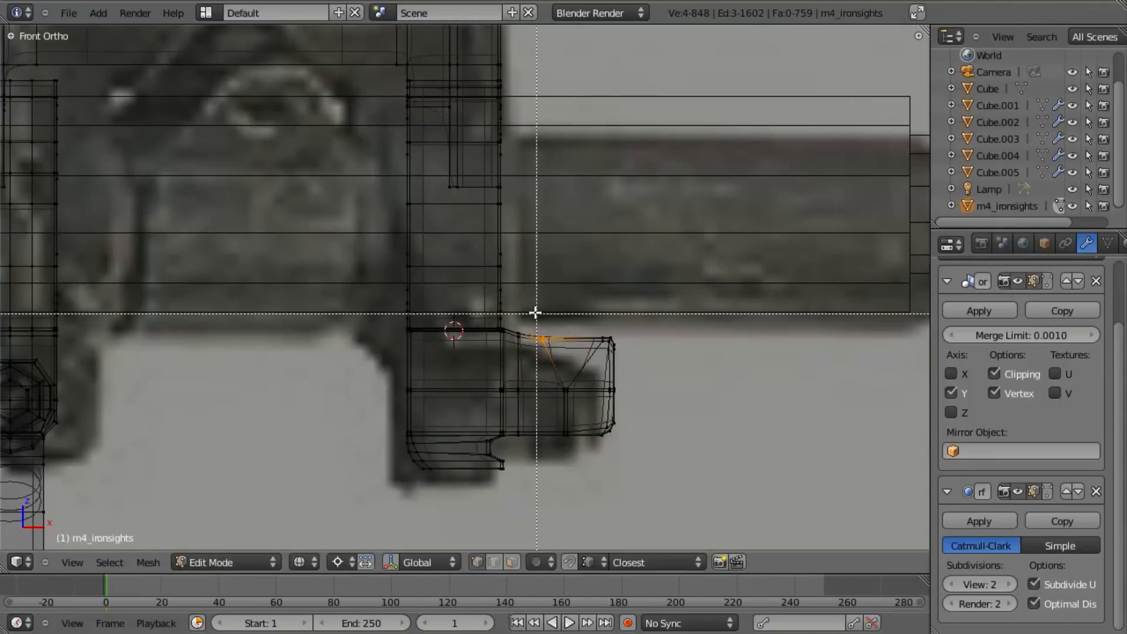
Box-select the end of the lug's muzzle-side extension and move it along X toward the band to match the reference.
key(b)
drag(534, 317, 702, 501)
key(g)
key(x)
click(685, 501)
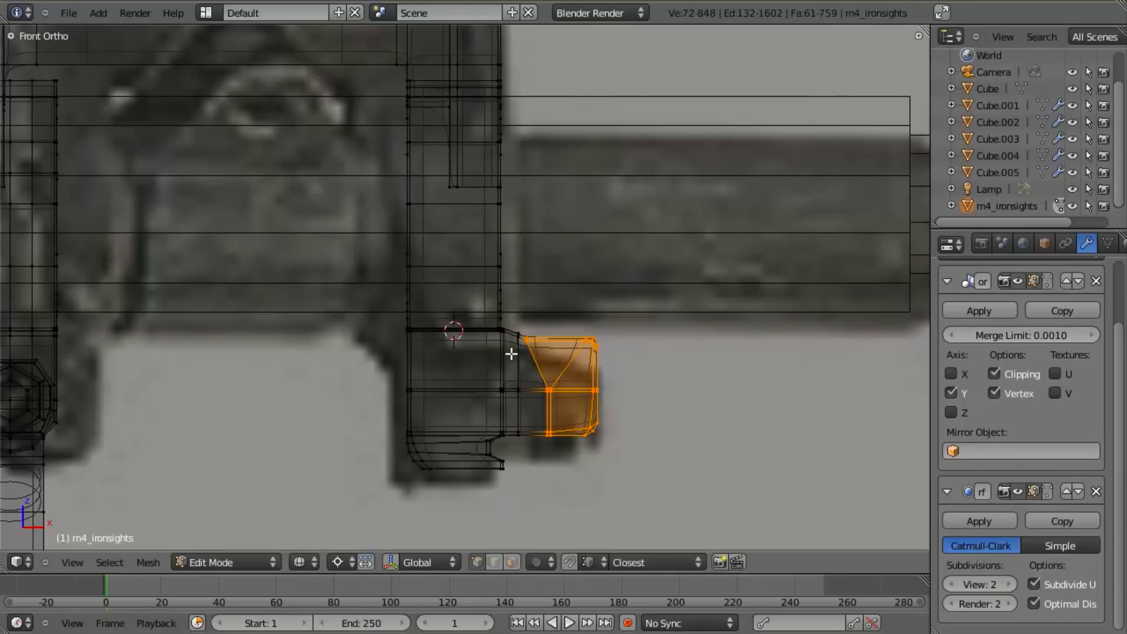
Reselect only the extension's upper inner corner vertices and move them slightly outward along X, returning to solid shading.
key(a)
key(b)
key(g)
key(x)
click(560, 358)
key(z)
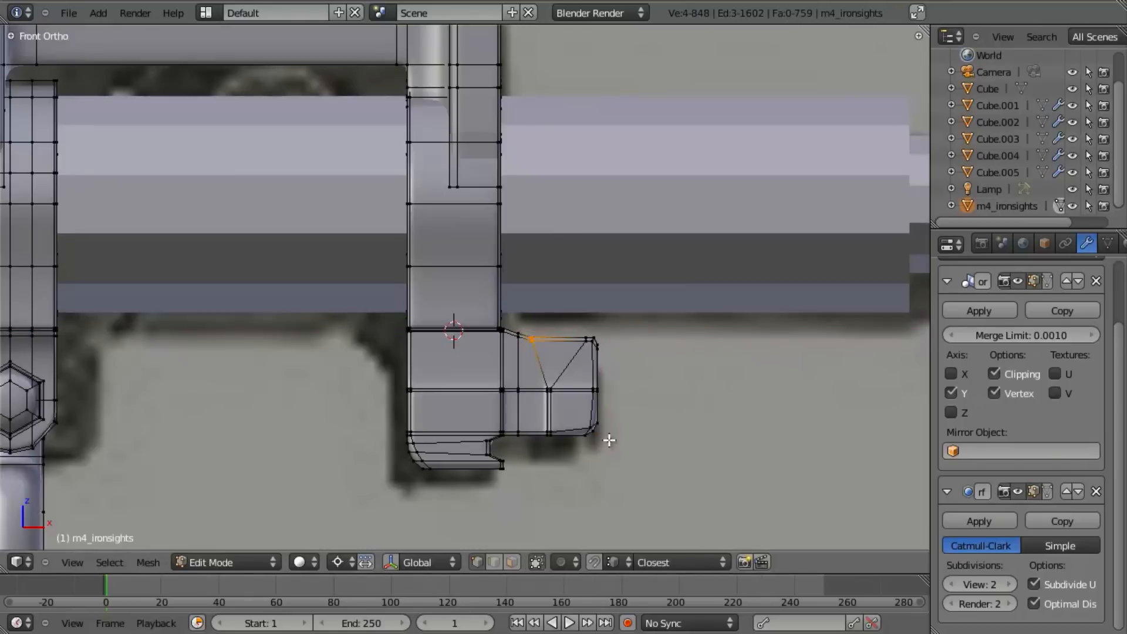
Leave edit mode, save the file over its existing version, and review the shortened lug in front view.
key(Tab)
scroll(604, 437, down, 10)
scroll(561, 392, down, 3)
middle_drag(561, 392, 420, 403)
scroll(420, 402, down, 2)
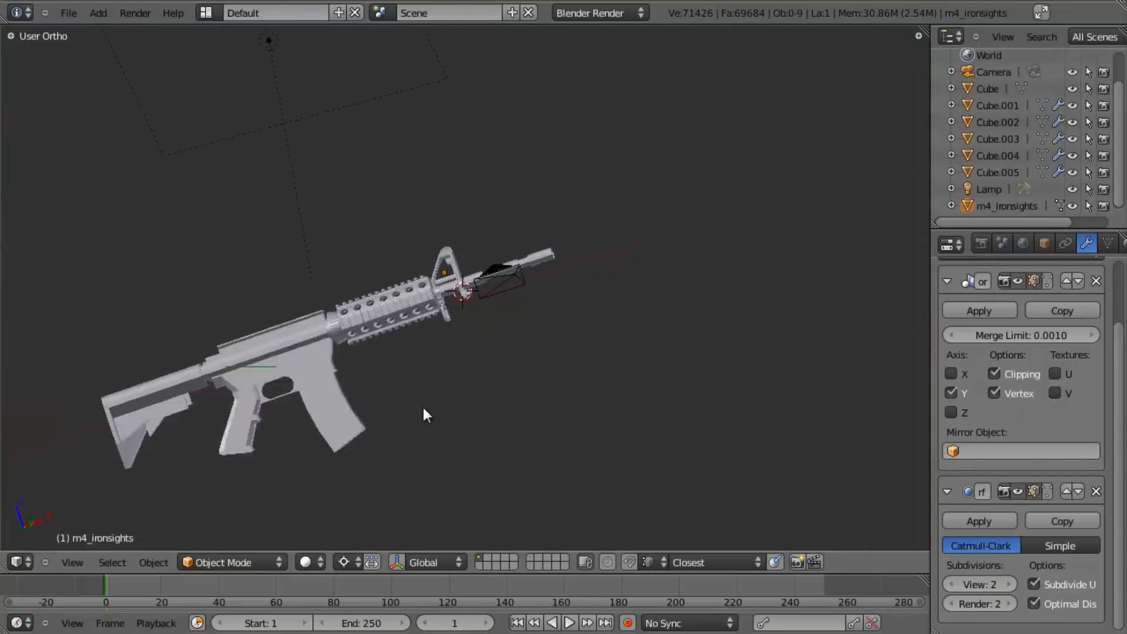
scroll(466, 399, up, 4)
key(ctrl+s)
click(466, 399)
scroll(468, 406, up, 5)
scroll(477, 264, up, 5)
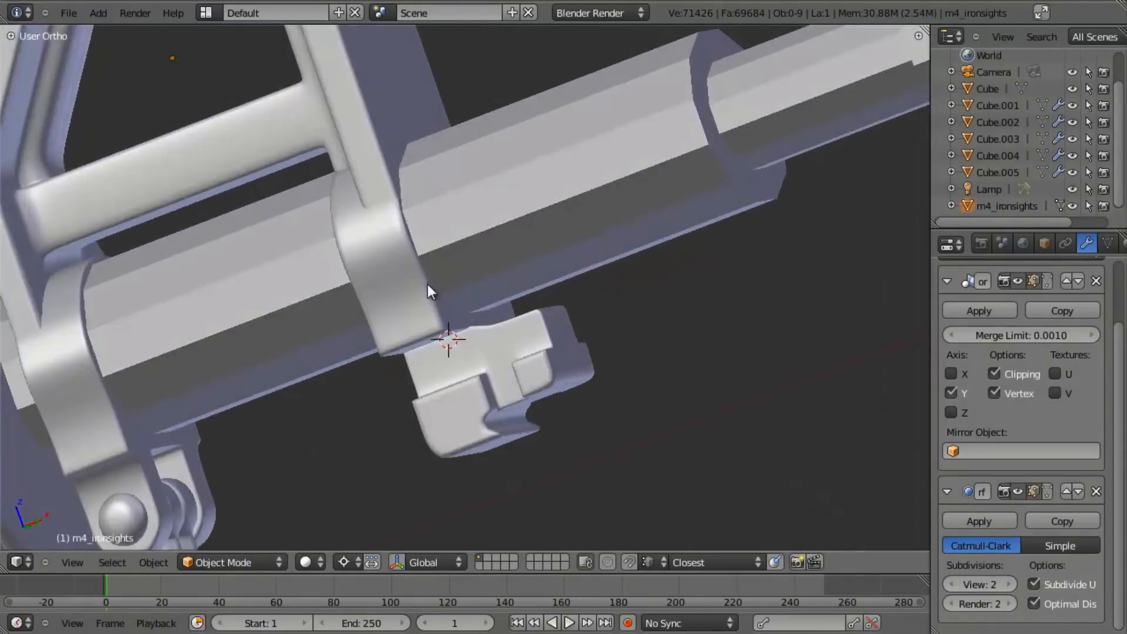
scroll(470, 311, down, 7)
scroll(475, 304, up, 5)
key(KP_1)
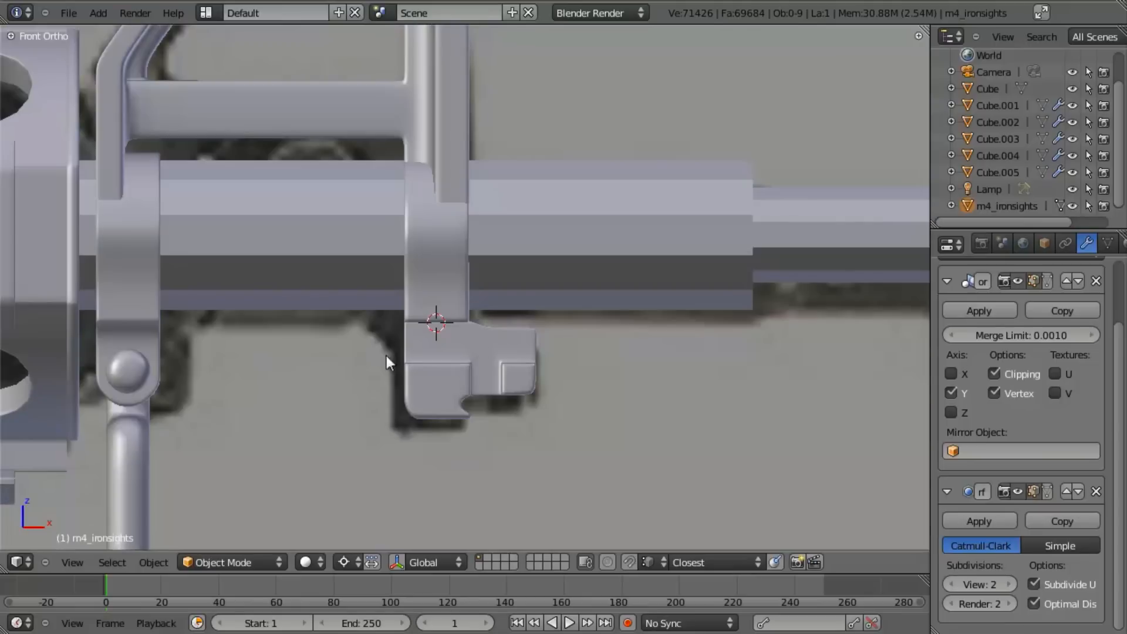
Select the whole bolt below the rear barrel band and duplicate it straight up along Z onto the band.
scroll(411, 352, up, 2)
key(Tab)
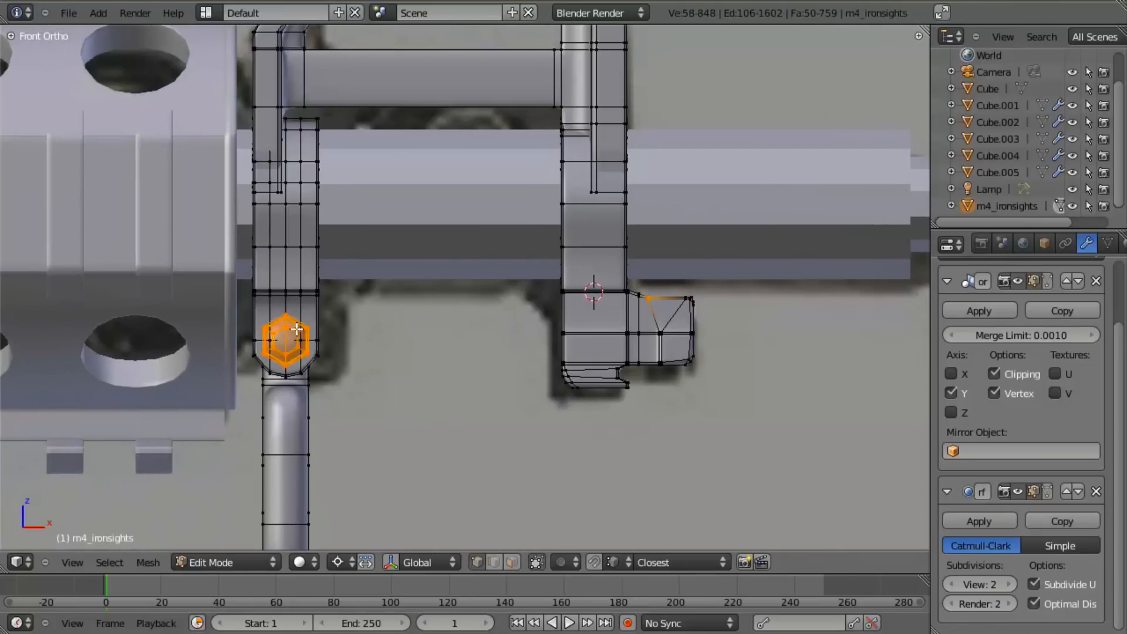
shift+middle_drag(367, 392, 552, 346)
scroll(558, 352, up, 1)
key(a)
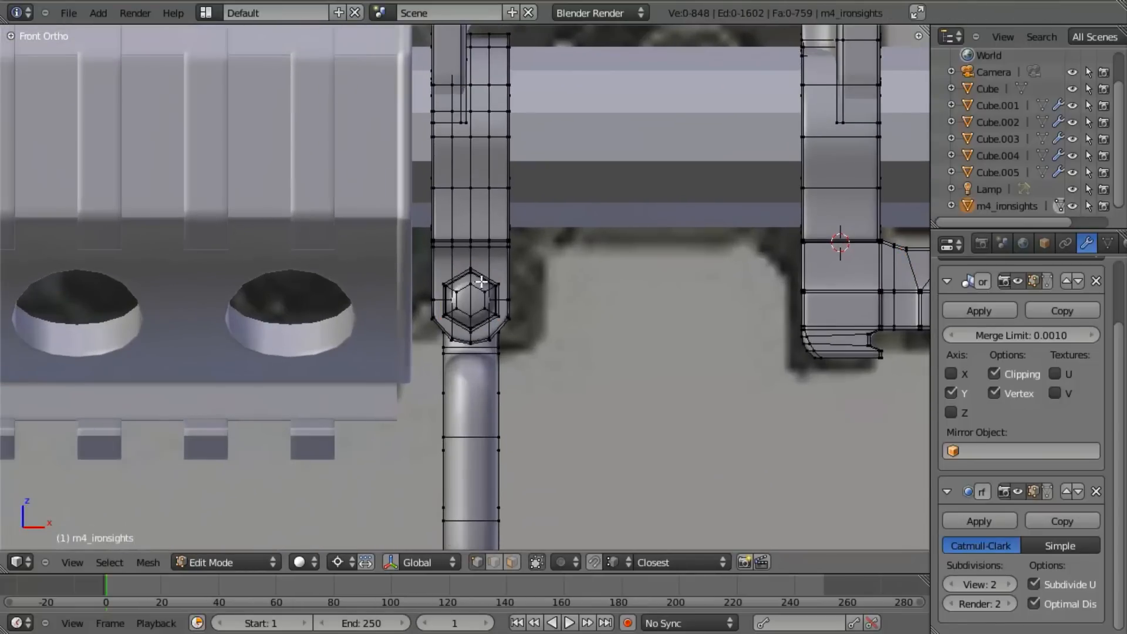
key(l)
key(shift+d)
key(z)
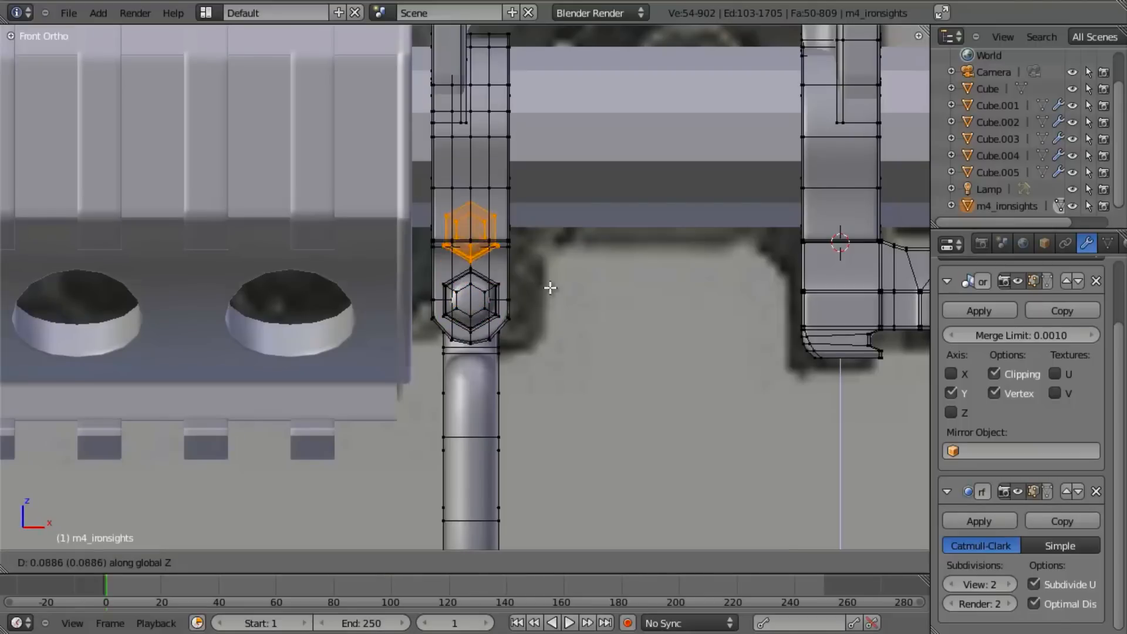
click(552, 274)
Move the duplicated bolt along Y until its head sits against the side face of the rear band.
key(z)
mouse_move(554, 263)
middle_down()
mouse_move(445, 270)
mouse_move(401, 356)
middle_up()
key(g)
key(x)
right_click(432, 280)
key(g)
key(y)
click(415, 290)
key(z)
scroll(440, 294, up, 5)
key(g)
key(y)
click(417, 274)
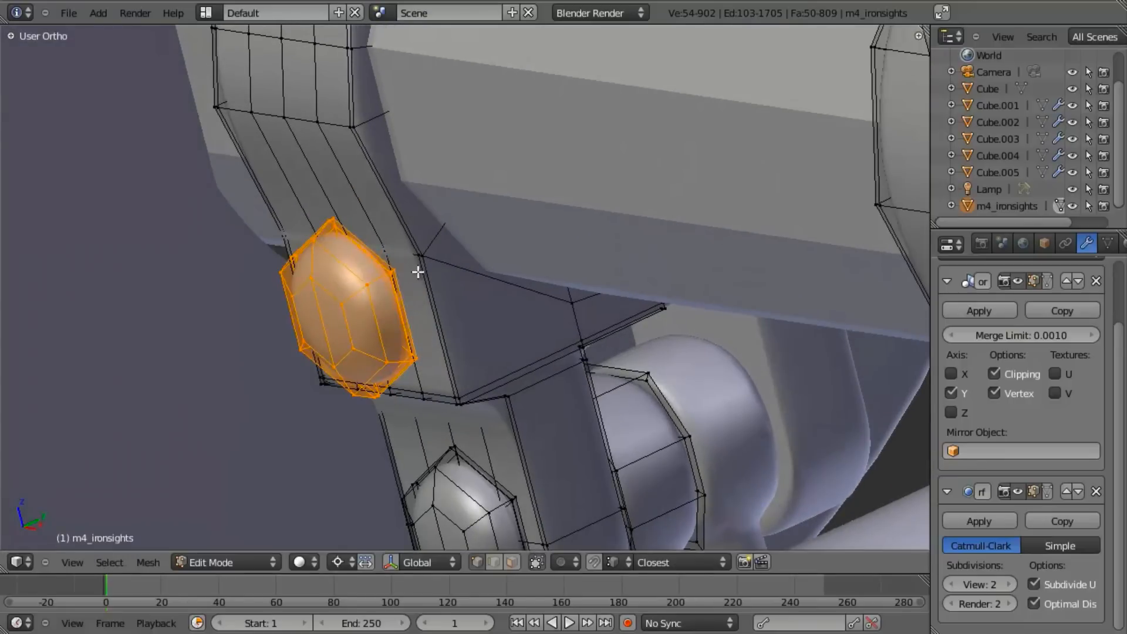
key(g)
key(y)
click(418, 274)
Select geometry on the duplicated bolt in wireframe and snap the 3D cursor to the bolt head.
mouse_move(418, 274)
middle_down()
mouse_move(493, 329)
mouse_move(468, 319)
middle_up()
key(z)
key(z)
key(z)
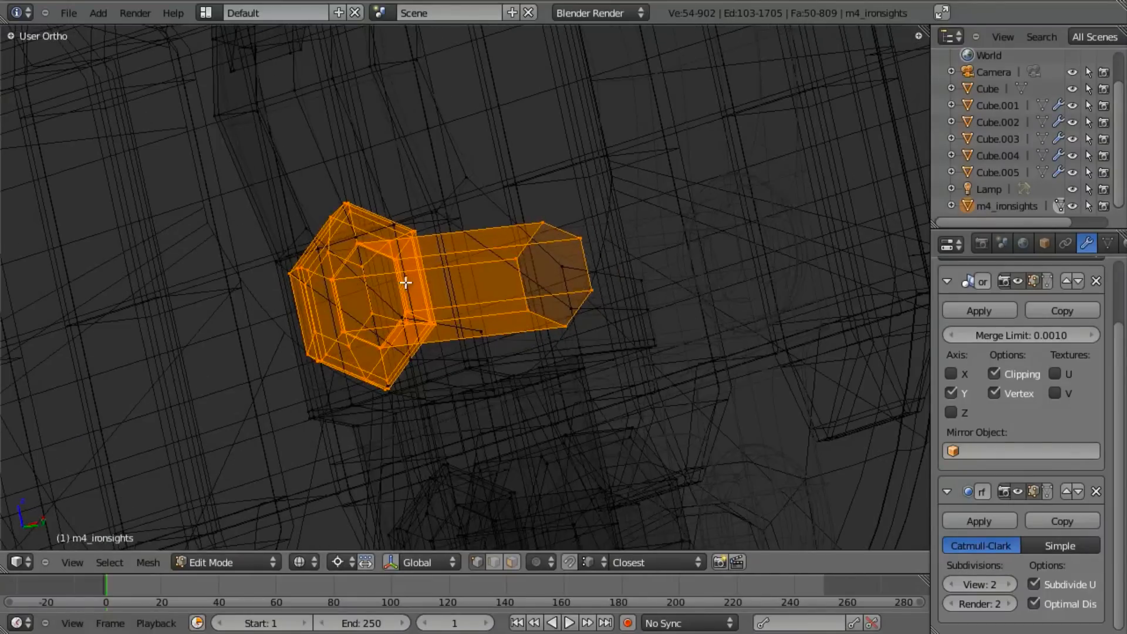
right_click(354, 235)
middle_drag(399, 375, 370, 376)
scroll(478, 387, up, 4)
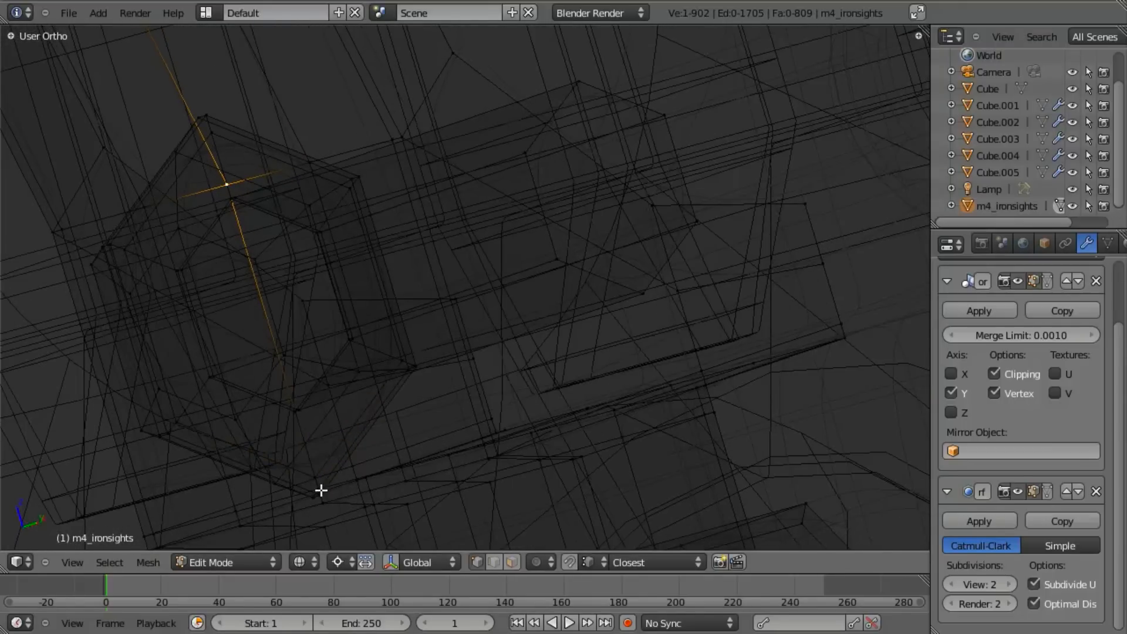
key(shift+s)
click(347, 483)
Select the whole duplicated bolt as linked geometry and scale it by 0.5 around the 3D cursor.
key(a)
key(z)
key(l)
scroll(406, 370, down, 4)
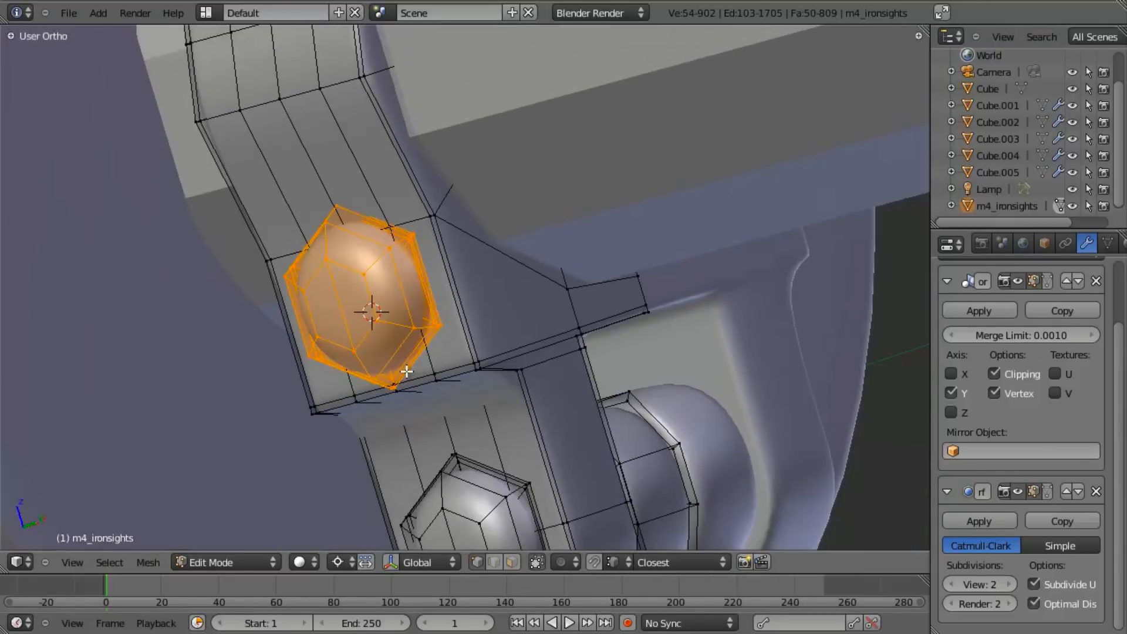
scroll(406, 371, up, 3)
key(s)
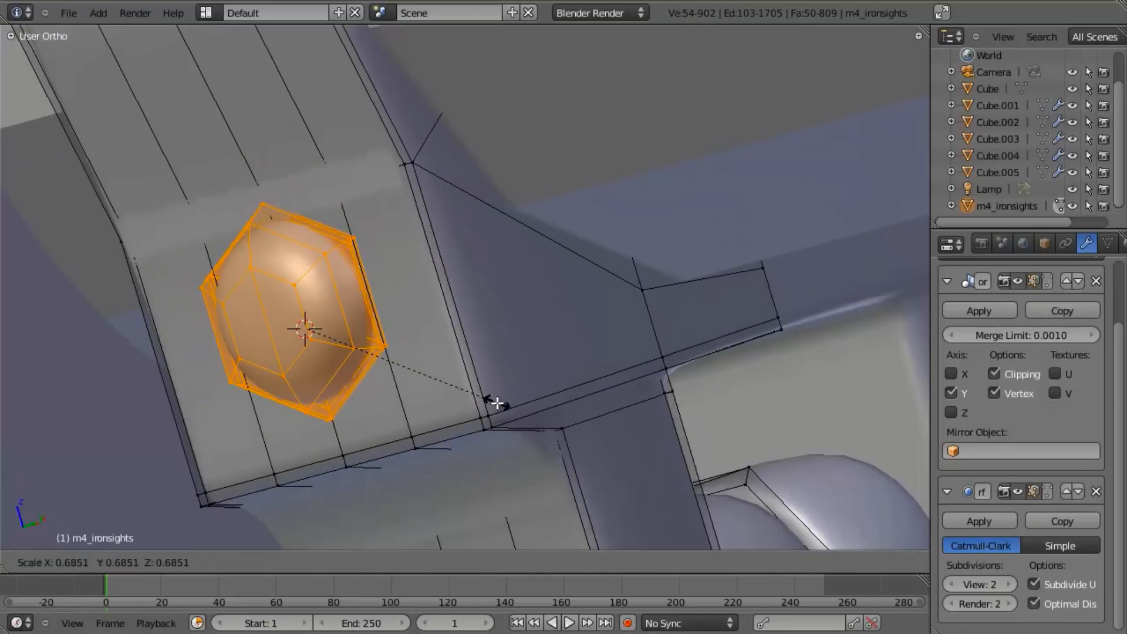
key(Escape)
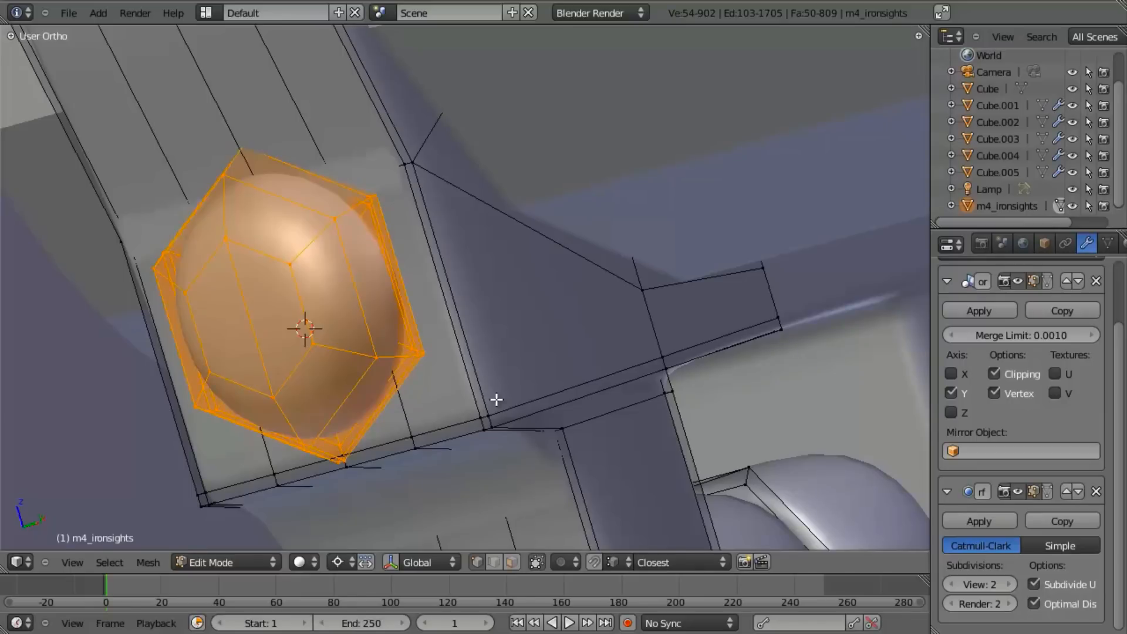
text(s.5)
key(Return)
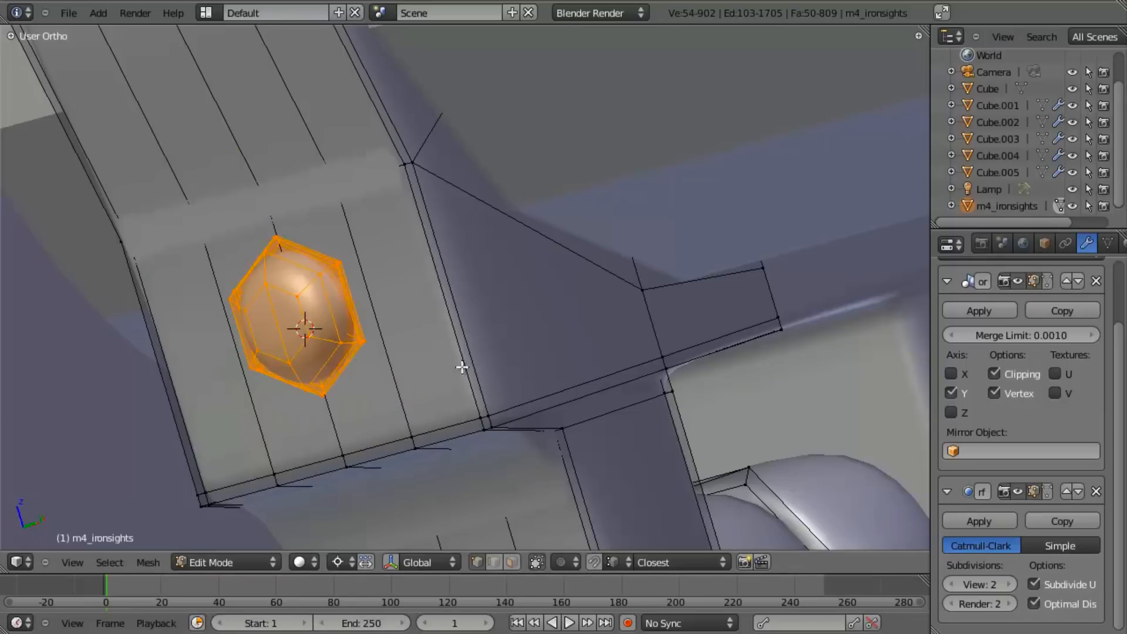
Inspect the scaled-down bolt in wireframe and delete surplus vertex rings from its geometry.
scroll(486, 386, down, 7)
scroll(448, 245, up, 5)
middle_drag(473, 226, 633, 228)
scroll(660, 206, up, 4)
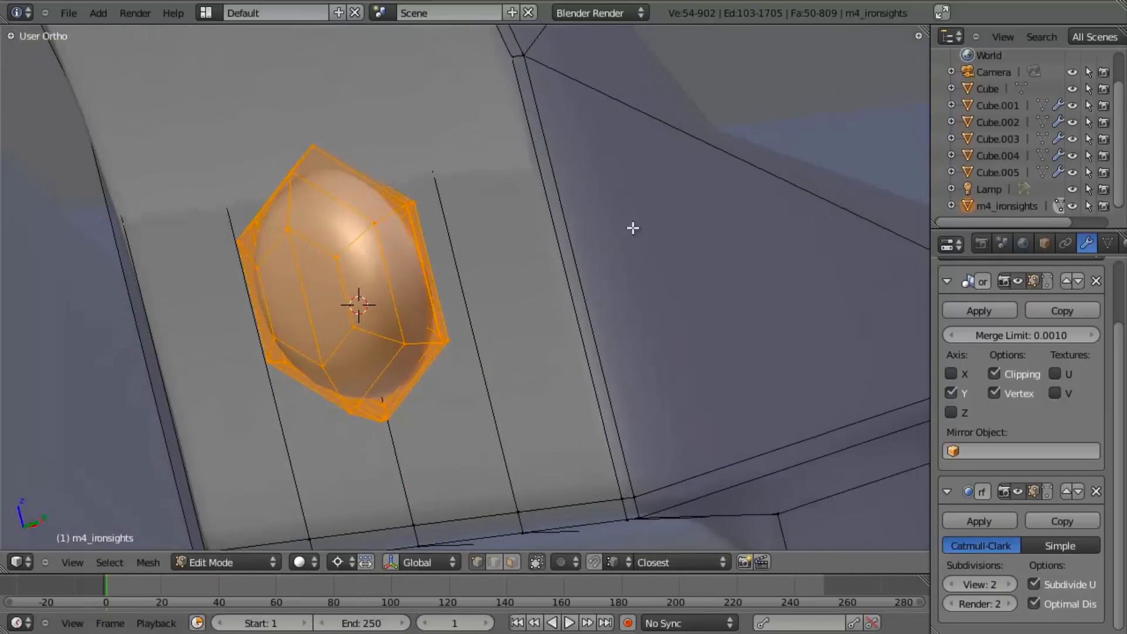
scroll(633, 228, up, 3)
key(a)
key(a)
key(a)
scroll(435, 211, up, 3)
middle_drag(399, 230, 357, 201)
key(z)
key(z)
key(x)
click(368, 342)
key(z)
middle_drag(370, 339, 421, 255)
key(z)
key(x)
click(335, 237)
Loop-select another ring inside the small bolt head and delete it.
key(z)
key(a)
alt+right_click(387, 182)
alt+right_click(377, 169)
key(a)
alt+right_click(357, 232)
key(x)
click(357, 233)
Loop-select the vertex ring at the far end of the small bolt's shaft and delete it.
alt+right_click(365, 251)
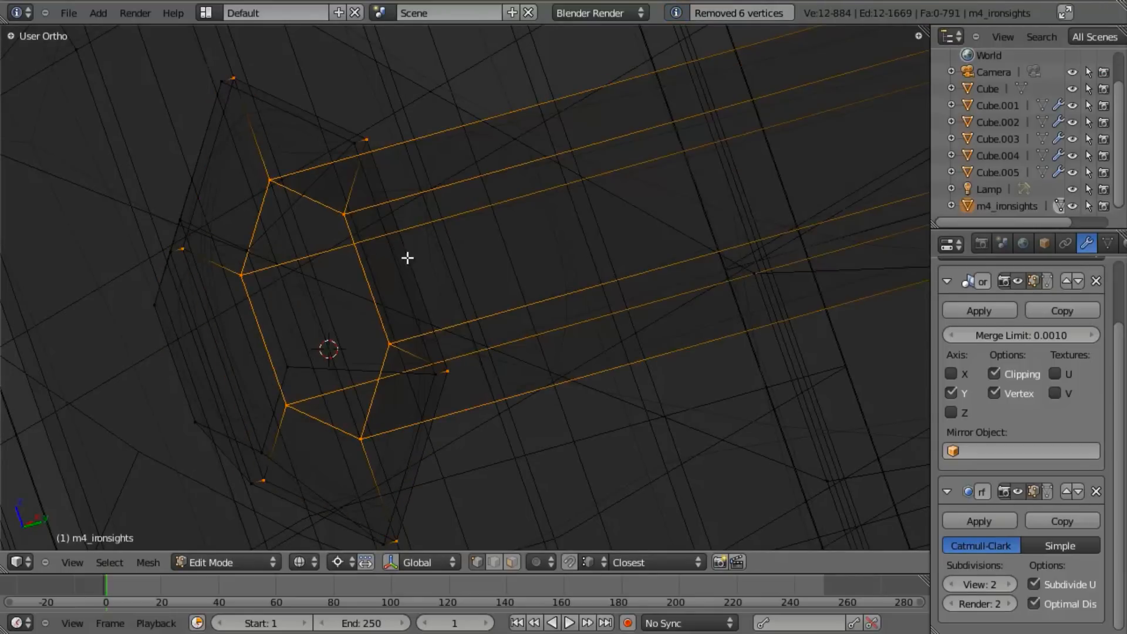
alt+shift+right_click(405, 258)
scroll(434, 268, down, 8)
shift+middle_drag(629, 290, 554, 303)
key(a)
alt+right_click(638, 221)
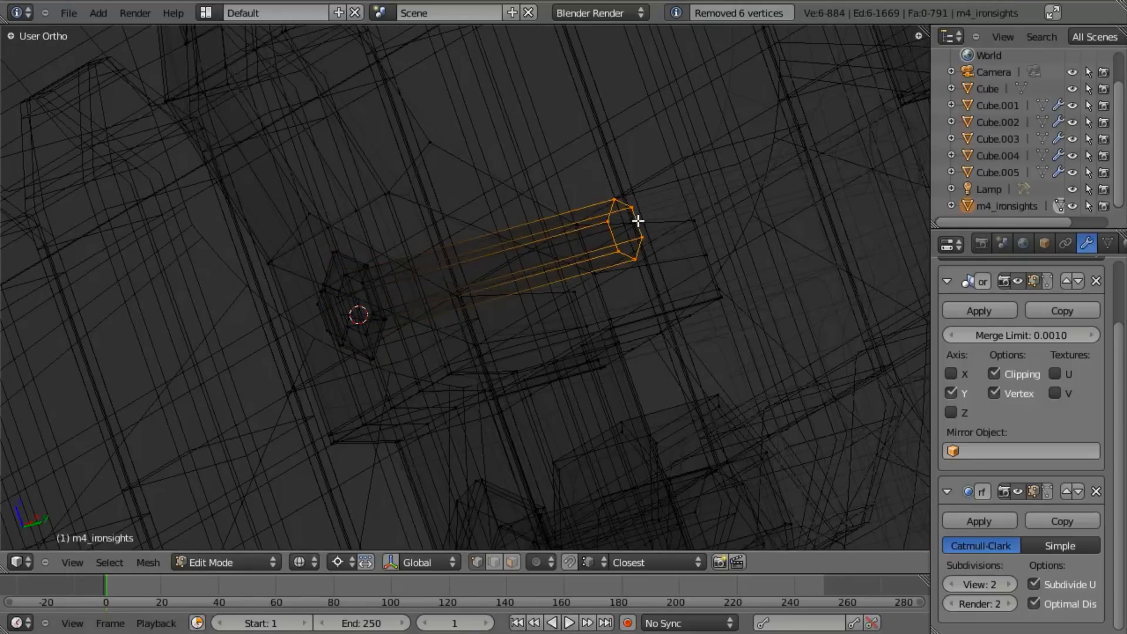
key(x)
click(625, 105)
Delete the remaining shaft ring behind the small bolt head and select the linked head geometry.
scroll(321, 328, up, 6)
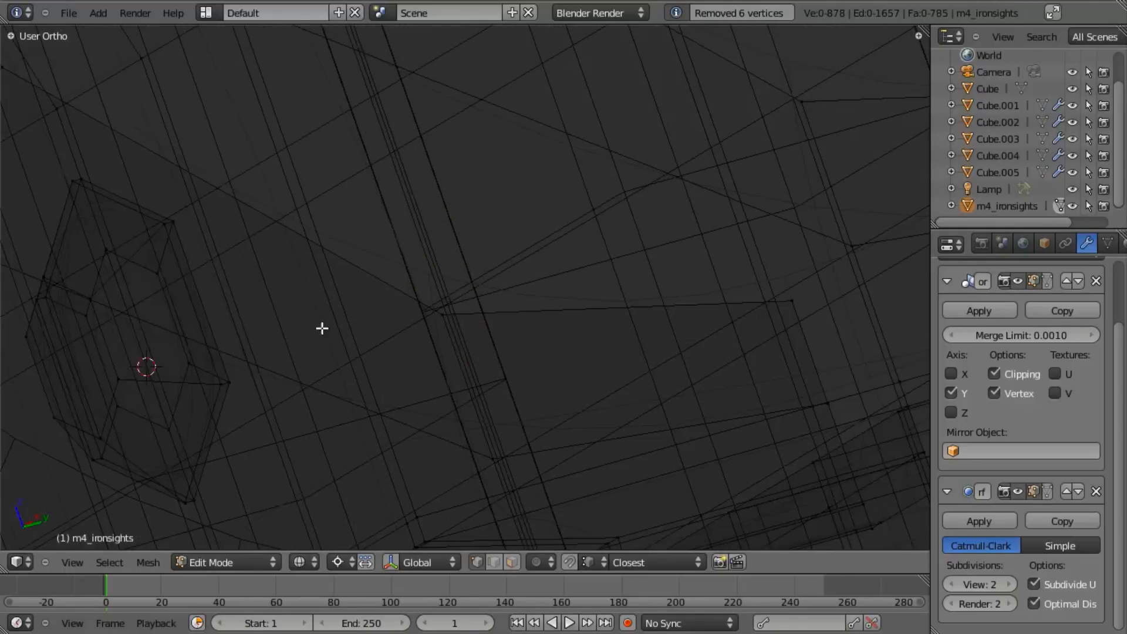
key(x)
click(172, 284)
shift+middle_drag(174, 284, 195, 272)
key(l)
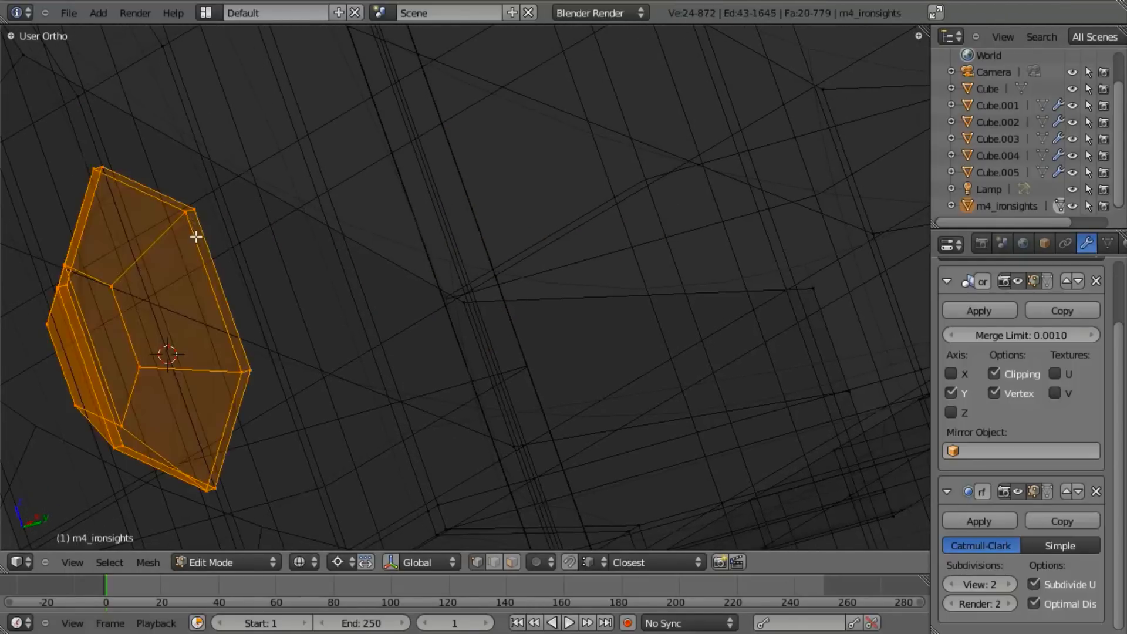
scroll(294, 258, down, 4)
key(z)
key(g)
key(y)
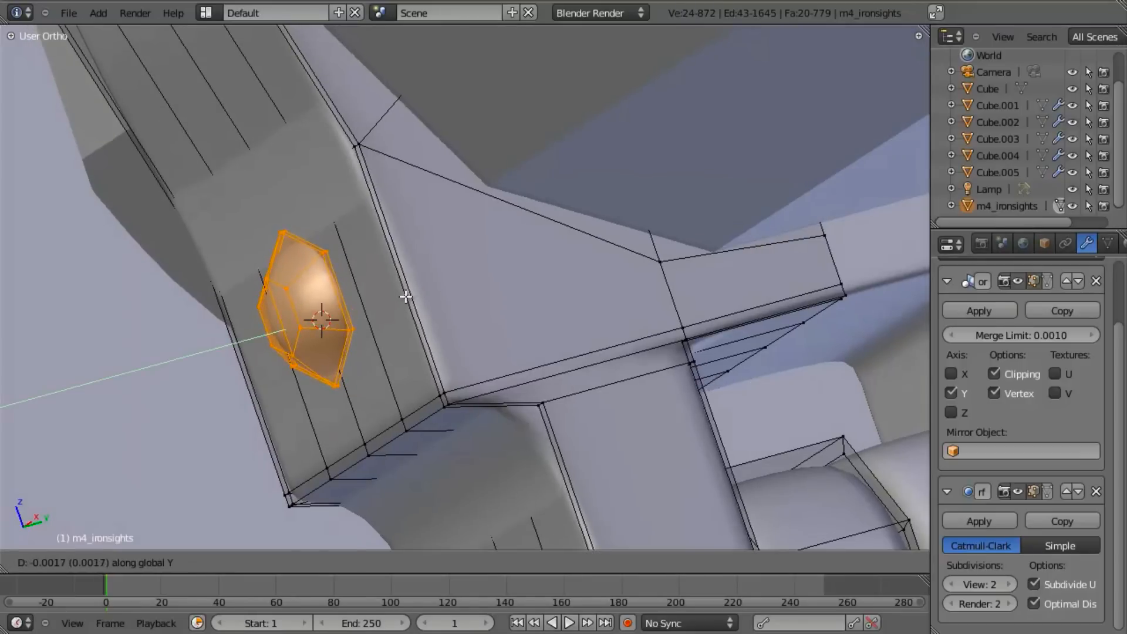
key(Escape)
key(g)
key(Escape)
Examine the small bolt head on the rear band from several angles in object mode.
middle_drag(417, 391, 360, 363)
key(Tab)
scroll(425, 267, down, 5)
key(Tab)
middle_drag(425, 266, 594, 294)
key(Tab)
scroll(538, 316, down, 9)
scroll(605, 292, up, 3)
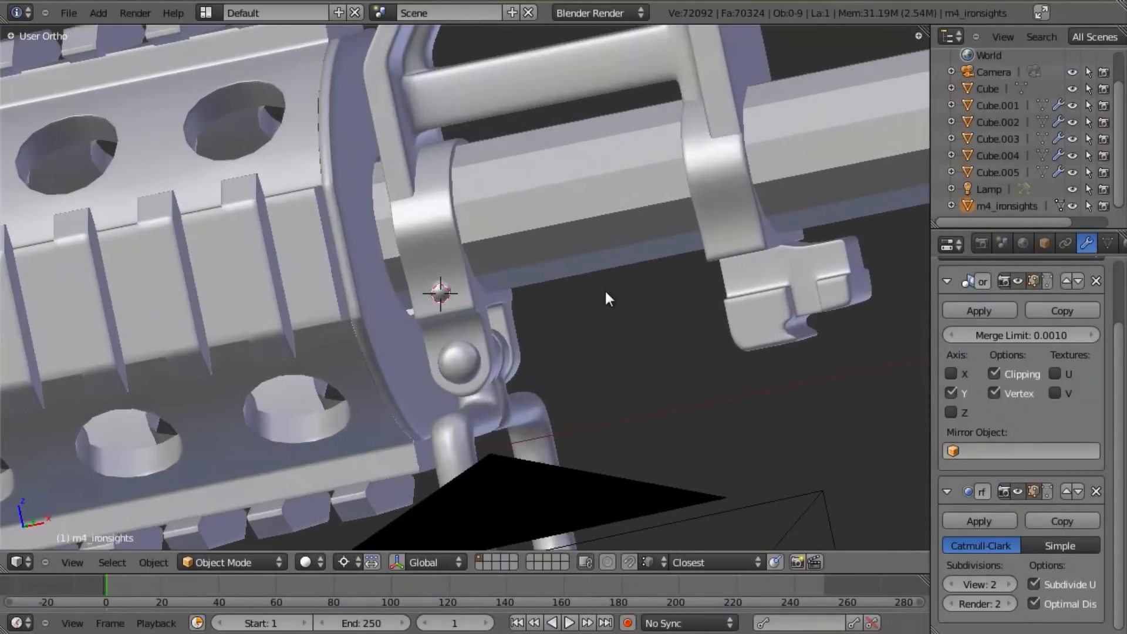
Duplicate the small bolt head along X in front view, center it on the front barrel band, and leave edit mode.
key(KP_1)
key(z)
key(Tab)
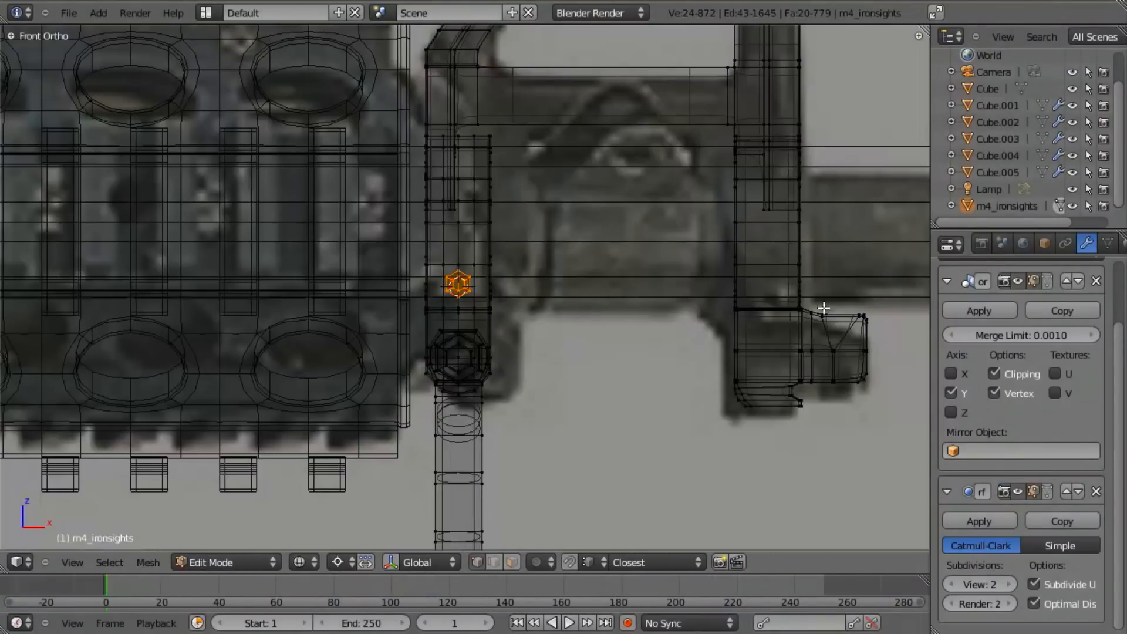
key(z)
shift+middle_drag(835, 297, 727, 301)
scroll(626, 324, up, 3)
key(shift+d)
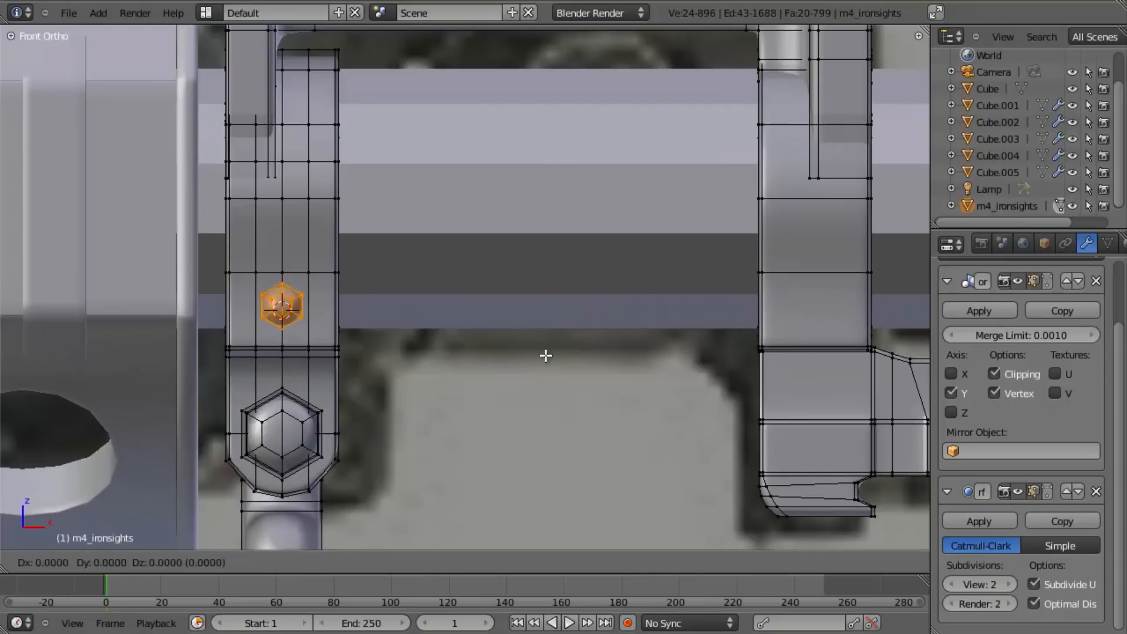
key(x)
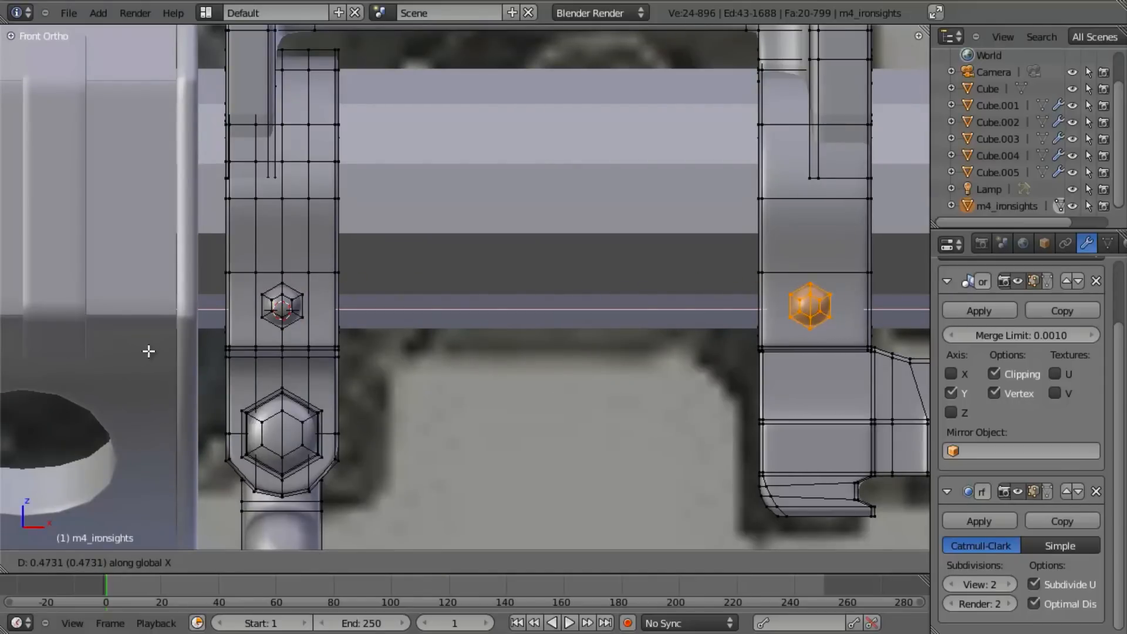
click(155, 351)
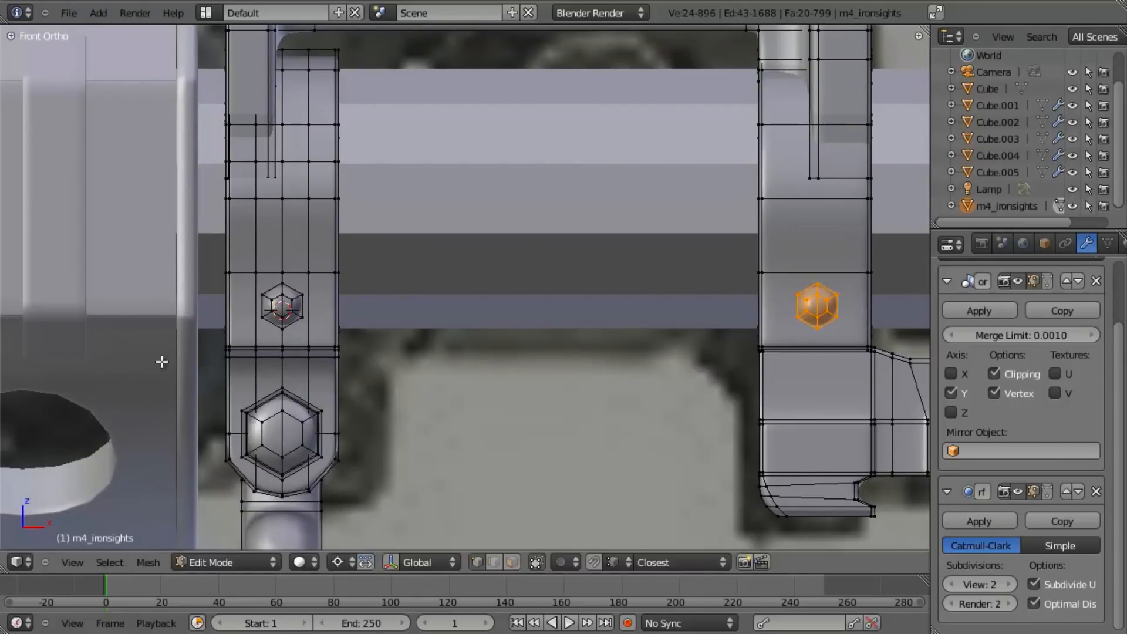
key(Tab)
scroll(421, 358, down, 5)
middle_drag(422, 358, 346, 380)
scroll(345, 379, down, 6)
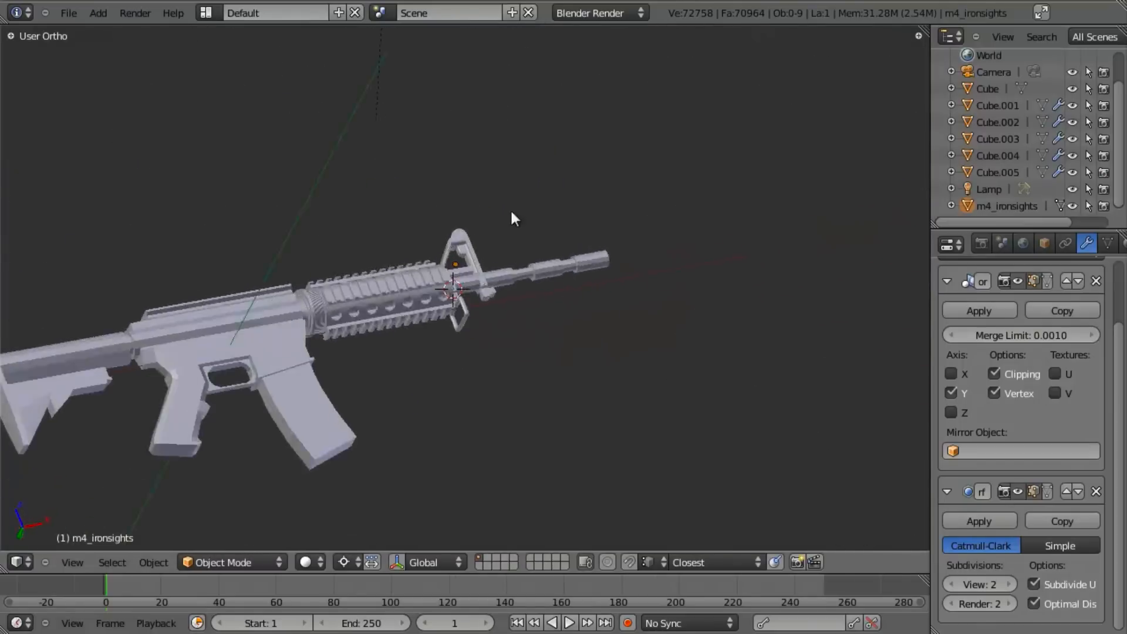
Save the rifle scene over the existing blend file.
middle_drag(514, 219, 345, 229)
scroll(345, 229, up, 3)
shift+middle_drag(435, 209, 302, 259)
scroll(303, 260, up, 4)
scroll(262, 292, down, 4)
middle_drag(262, 292, 476, 304)
scroll(477, 310, down, 2)
key(ctrl+s)
click(536, 301)
Examine the front sight tower's shape and thickness in object mode, right view, and edit mode with wireframe and solid shading.
scroll(541, 312, up, 5)
middle_drag(376, 309, 479, 232)
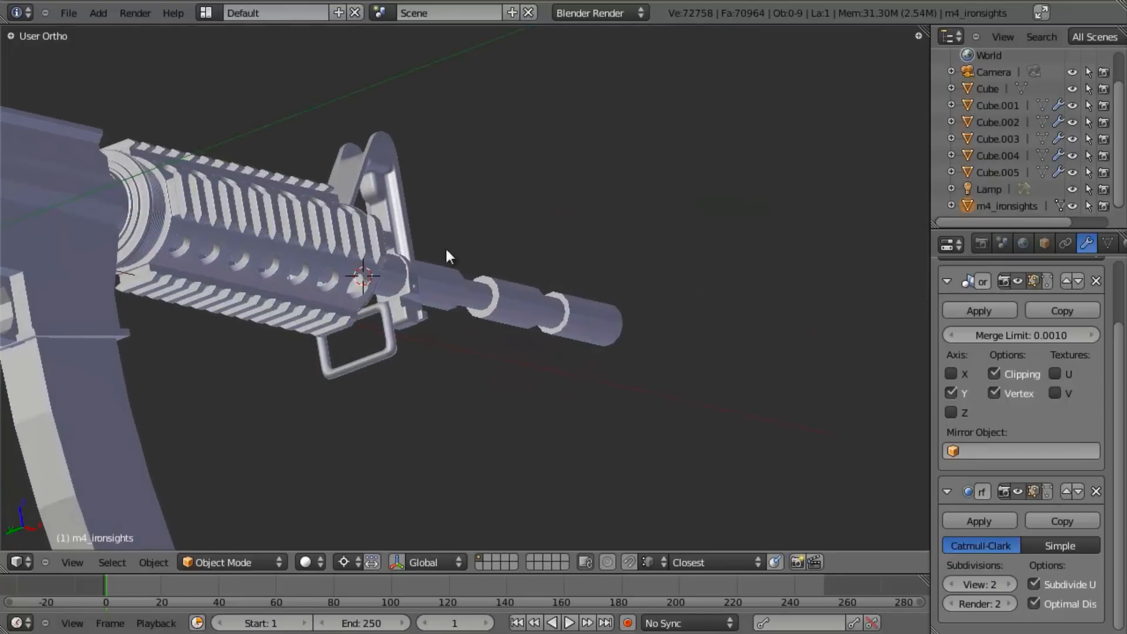
middle_drag(422, 258, 711, 368)
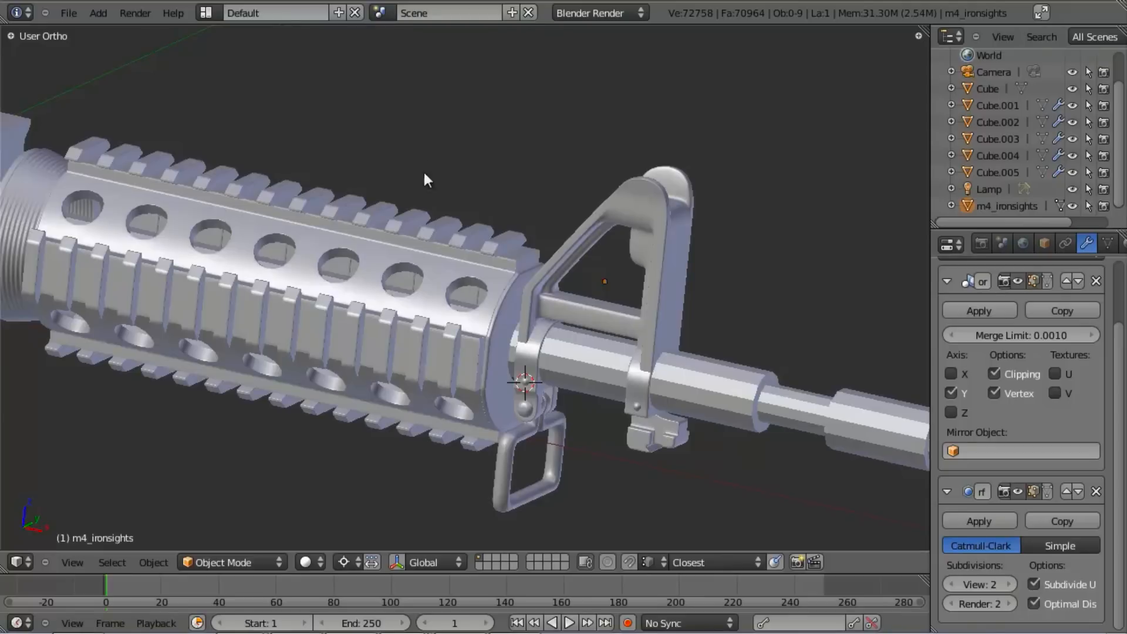
key(KP_3)
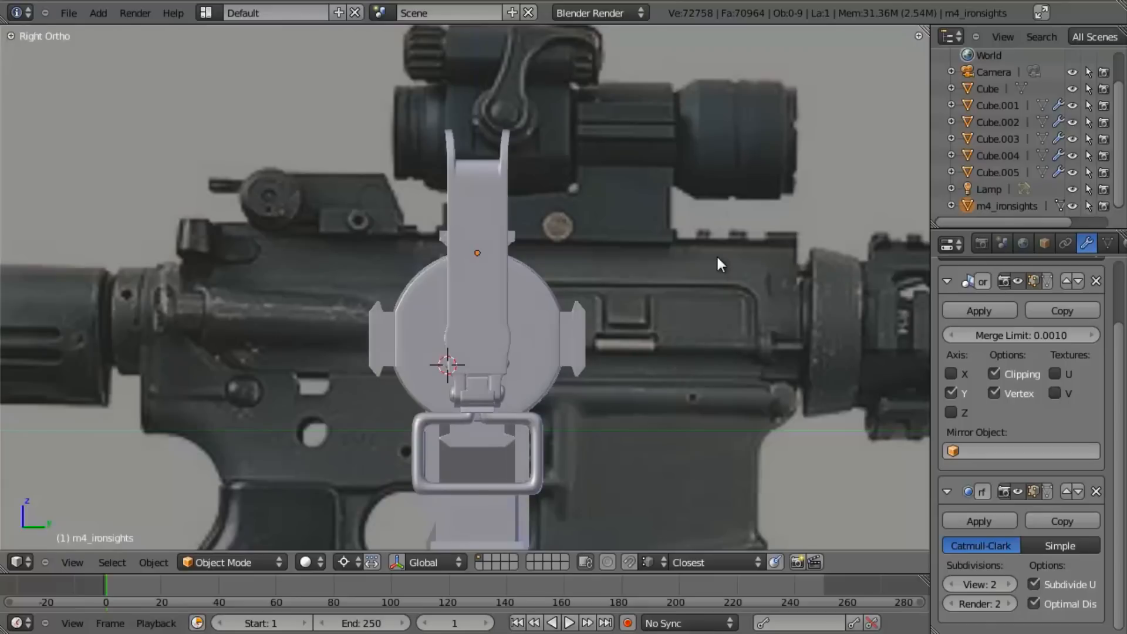
key(Tab)
key(z)
key(a)
key(z)
scroll(523, 311, up, 5)
key(z)
key(z)
middle_drag(490, 341, 536, 260)
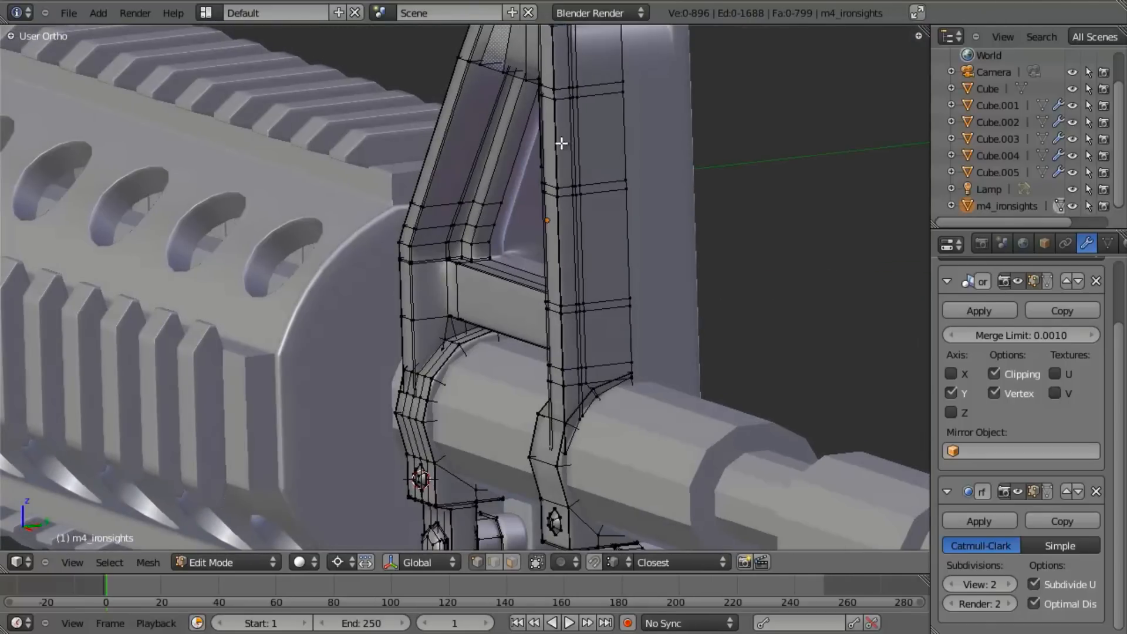
key(z)
key(z)
mouse_move(598, 339)
middle_down()
mouse_move(558, 398)
mouse_move(538, 489)
mouse_move(561, 446)
mouse_move(521, 372)
middle_up()
key(z)
key(z)
key(Tab)
Isolate the iron sight from the rest of the rifle and enter edit mode on its mesh in solid shading.
key(2)
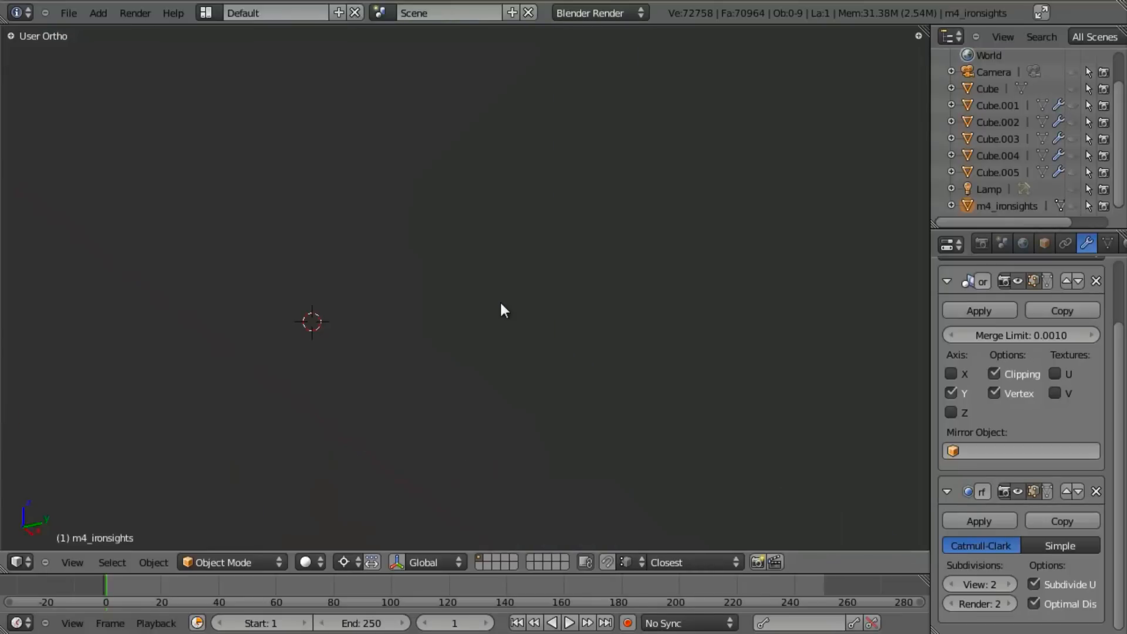
key(1)
middle_drag(599, 284, 640, 445)
key(Tab)
key(z)
key(z)
mouse_move(636, 370)
middle_down()
mouse_move(642, 343)
mouse_move(675, 336)
middle_up()
key(z)
key(z)
key(z)
mouse_move(380, 289)
middle_down()
mouse_move(564, 340)
mouse_move(578, 311)
middle_up()
key(z)
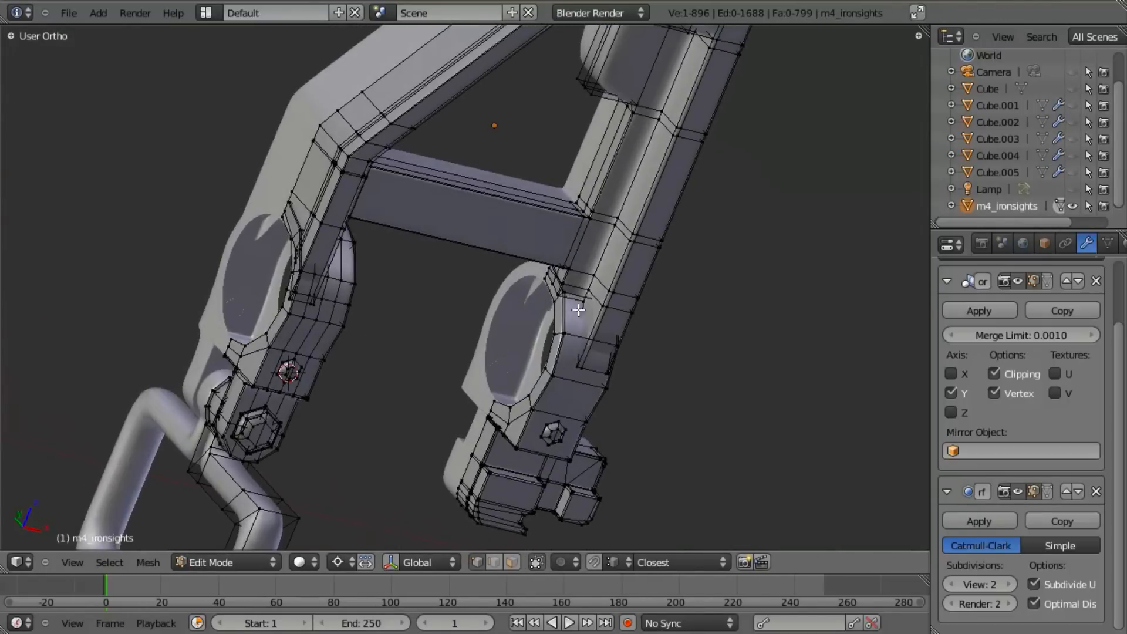
Add the front band's top vertex to the selection and snap the 3D cursor to the selected vertices.
shift+right_click(547, 280)
key(shift+s)
click(568, 345)
scroll(586, 352, down, 6)
middle_drag(586, 352, 525, 341)
Select the linked geometry of the barrel bands, bolt heads, lug and sling loop, and hide it.
scroll(526, 341, up, 3)
key(a)
key(l)
key(l)
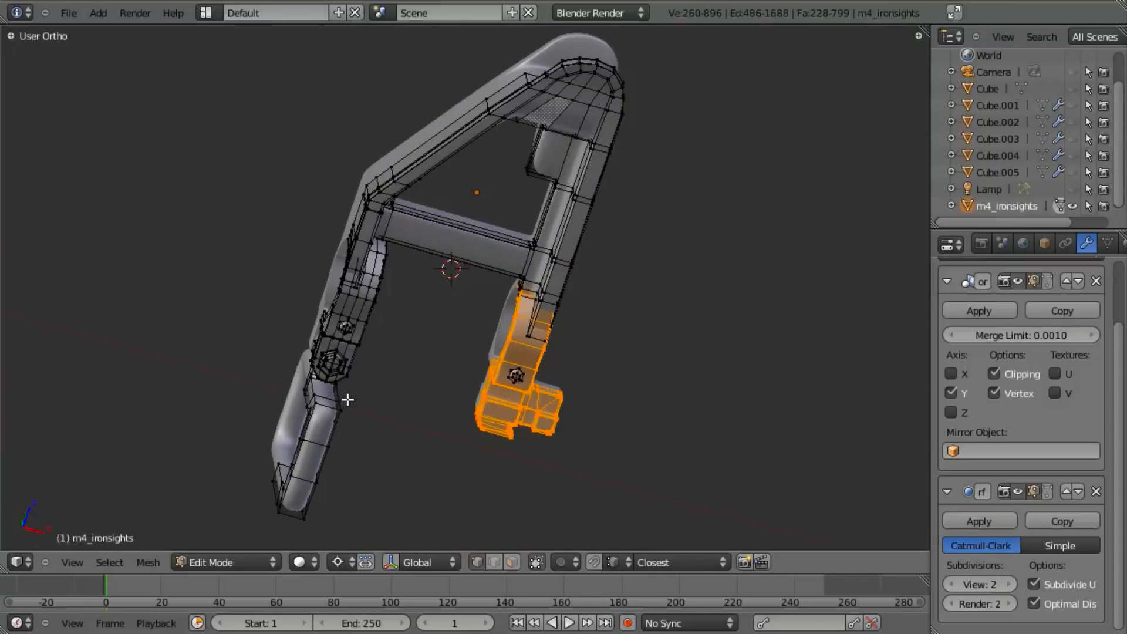
key(l)
key(l)
key(l)
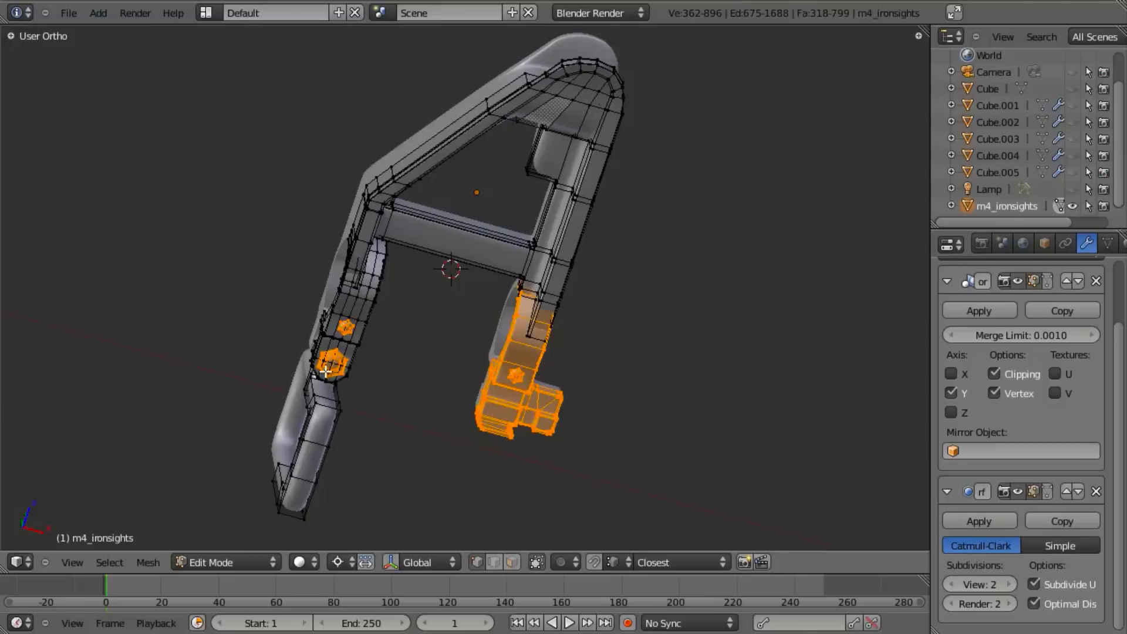
key(l)
key(l)
key(h)
Box-select the sight tower's upper section in front view and scale it to about 0.82 along Y with smooth proportional editing.
middle_drag(444, 374, 638, 292)
key(KP_1)
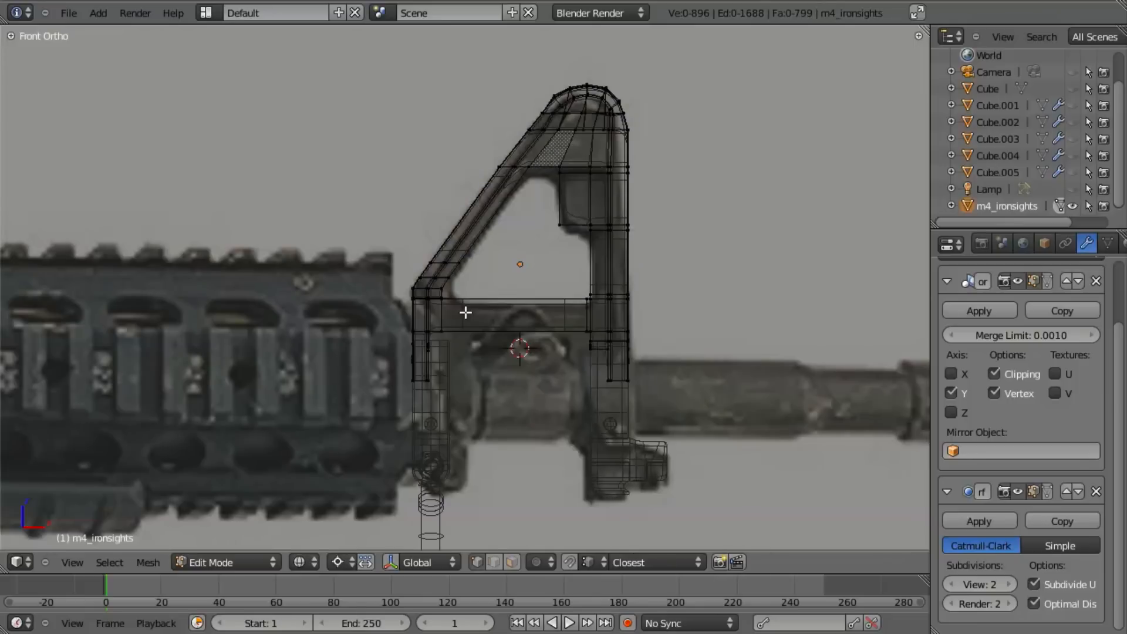
key(z)
key(b)
mouse_move(485, 54)
mouse_down()
mouse_move(745, 145)
mouse_move(775, 198)
mouse_up()
key(z)
key(ctrl+KP_3)
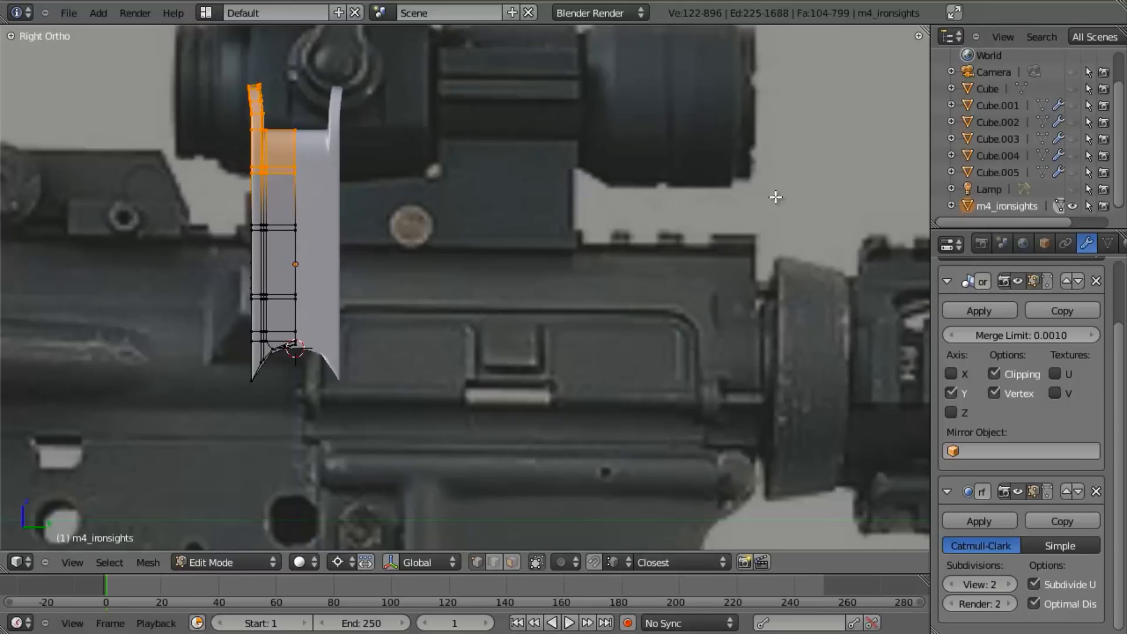
shift+middle_drag(395, 282, 514, 333)
key(o)
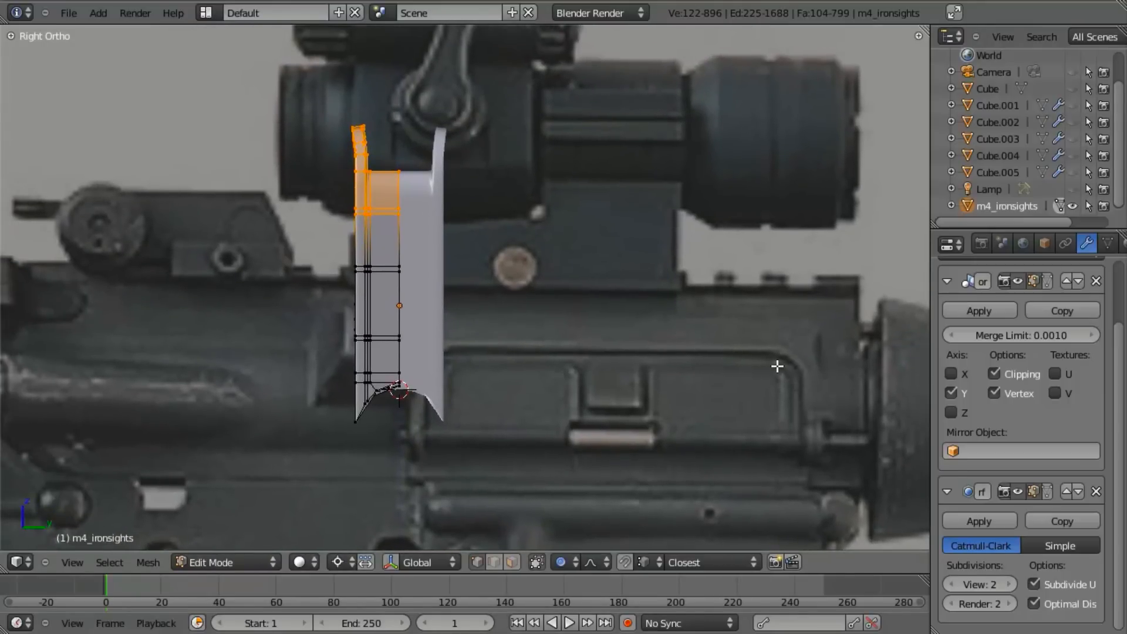
key(s)
key(y)
scroll(798, 352, up, 7)
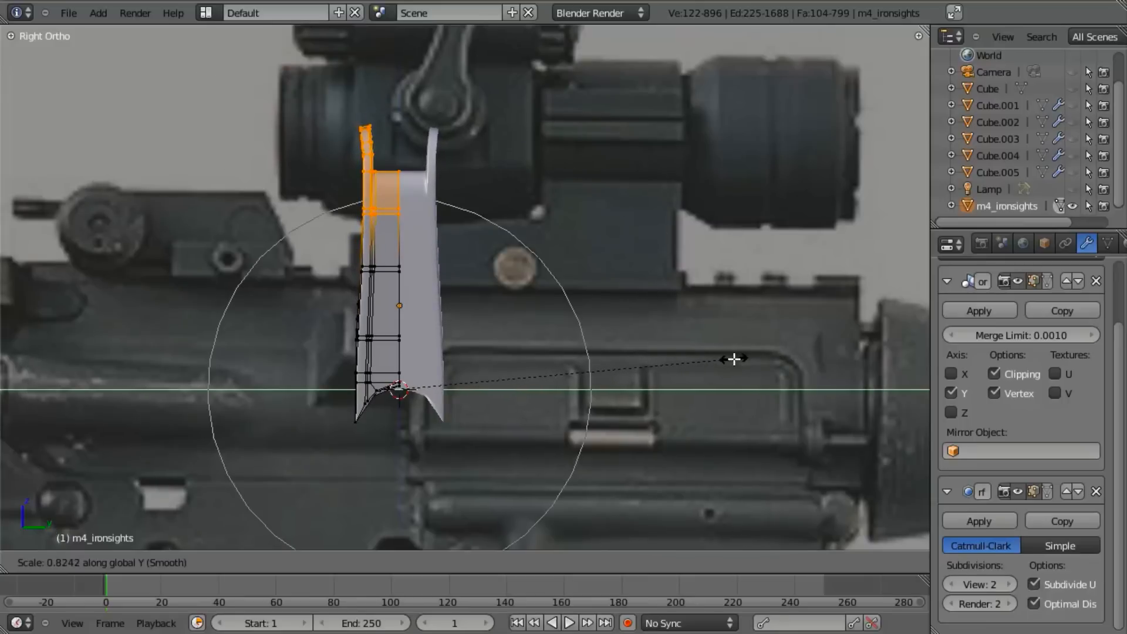
click(735, 358)
Check the taper in object mode, then scale the tower's upper section again to about 0.94 along Y.
key(Tab)
scroll(642, 390, down, 3)
middle_drag(642, 391, 427, 263)
scroll(427, 263, up, 4)
key(Tab)
middle_drag(533, 301, 585, 289)
key(s)
key(x)
key(y)
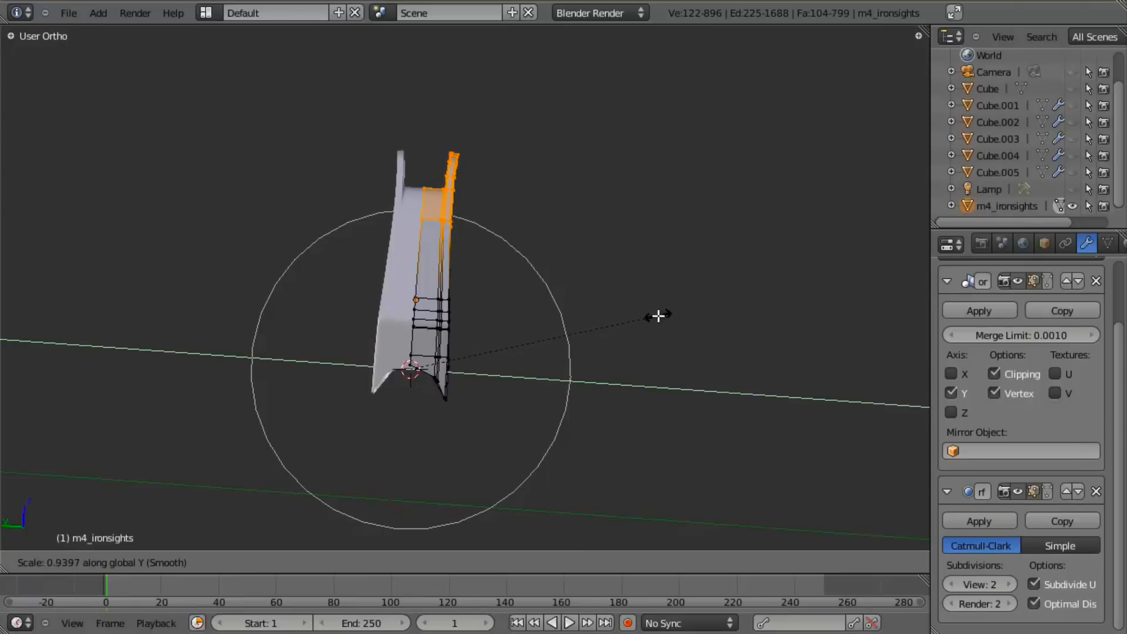
click(658, 316)
Reveal the hidden sight parts, clear the selection, and return to the full rifle in object mode.
key(Tab)
scroll(658, 319, down, 5)
middle_drag(658, 319, 442, 319)
scroll(243, 291, up, 6)
key(alt+h)
key(a)
scroll(418, 355, down, 6)
Save the tapered sight over m4_rifle_03.blend and look over the whole front of the rifle.
scroll(417, 355, down, 5)
middle_drag(418, 355, 575, 311)
scroll(572, 311, up, 5)
scroll(575, 311, up, 2)
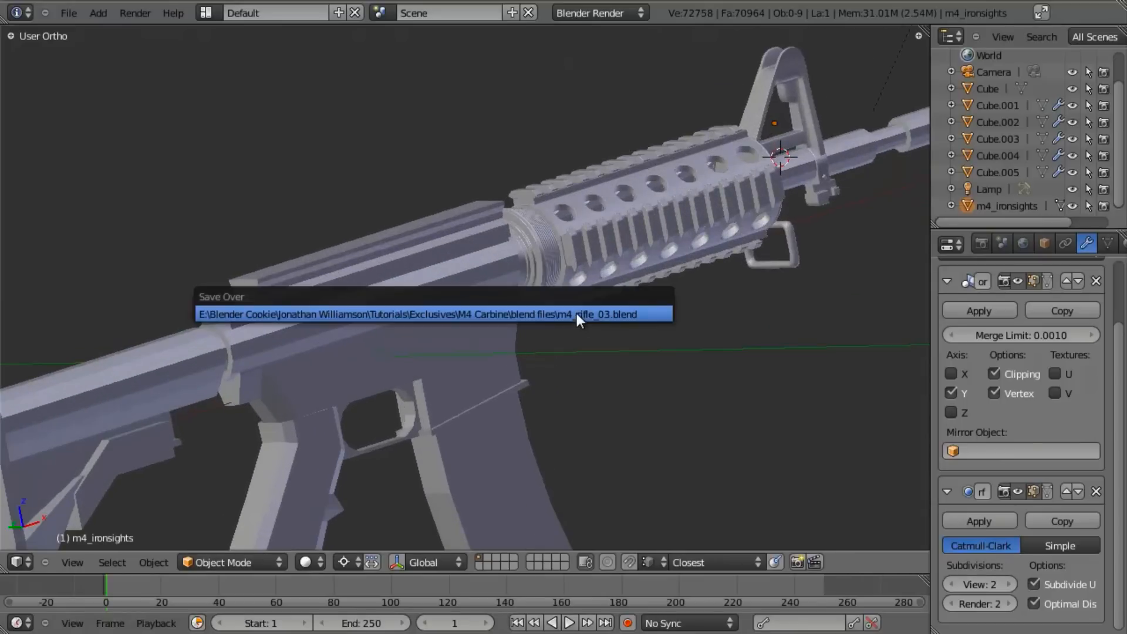
scroll(578, 314, down, 4)
scroll(586, 307, up, 3)
shift+middle_drag(637, 292, 423, 317)
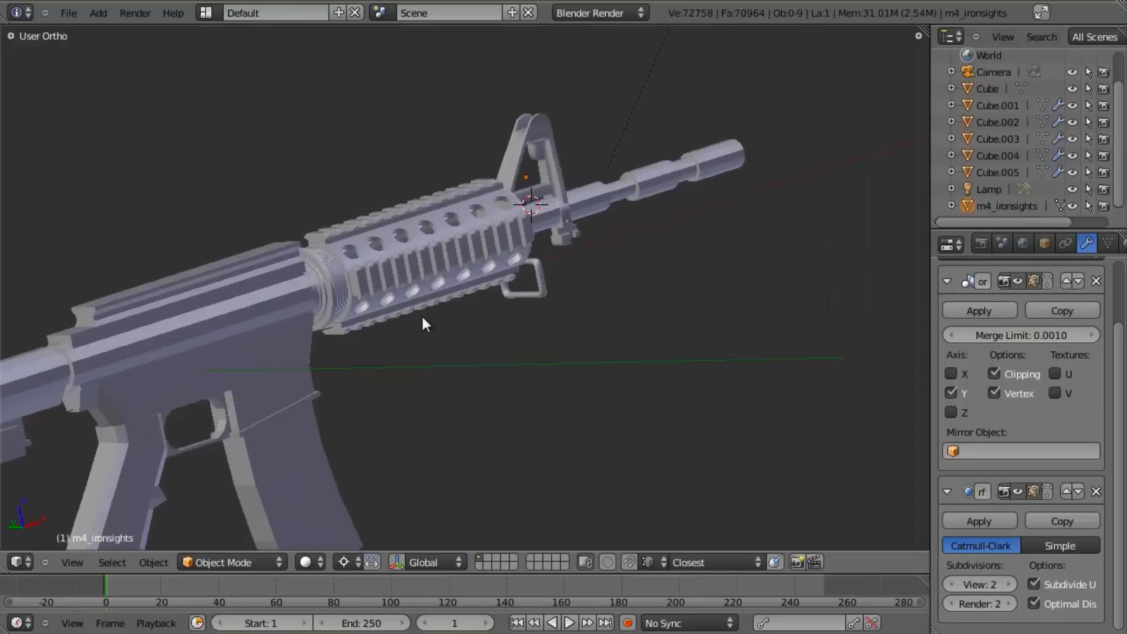